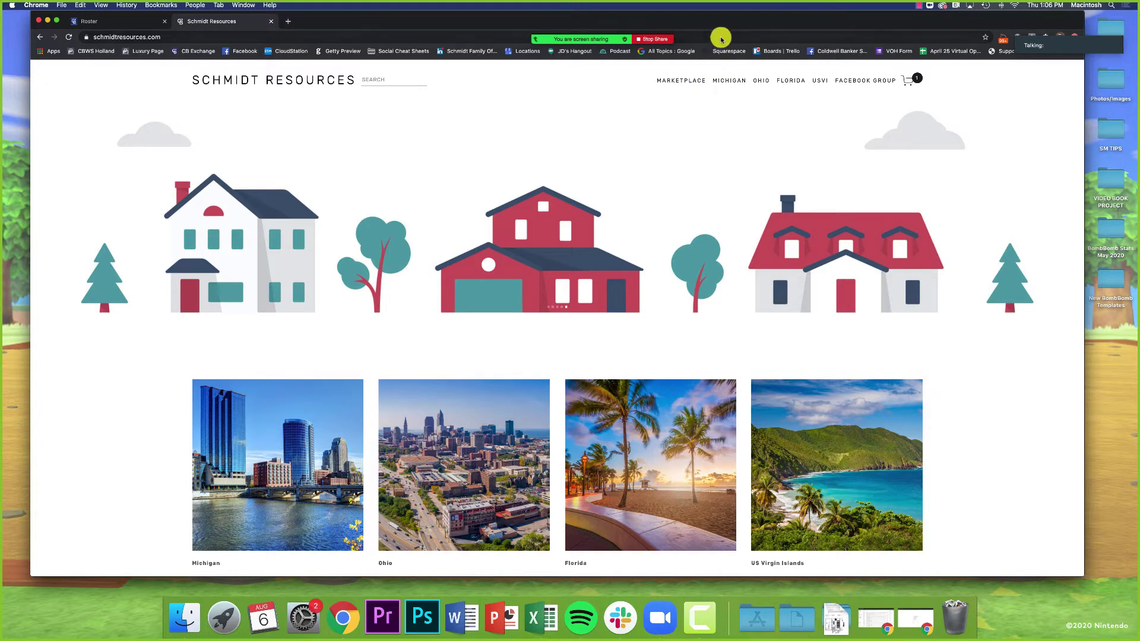
Step: Go through the FLORIDA section down to the Moxi Works tile to reach the Moxi Links page
left_click_drag(718, 21, 718, 27)
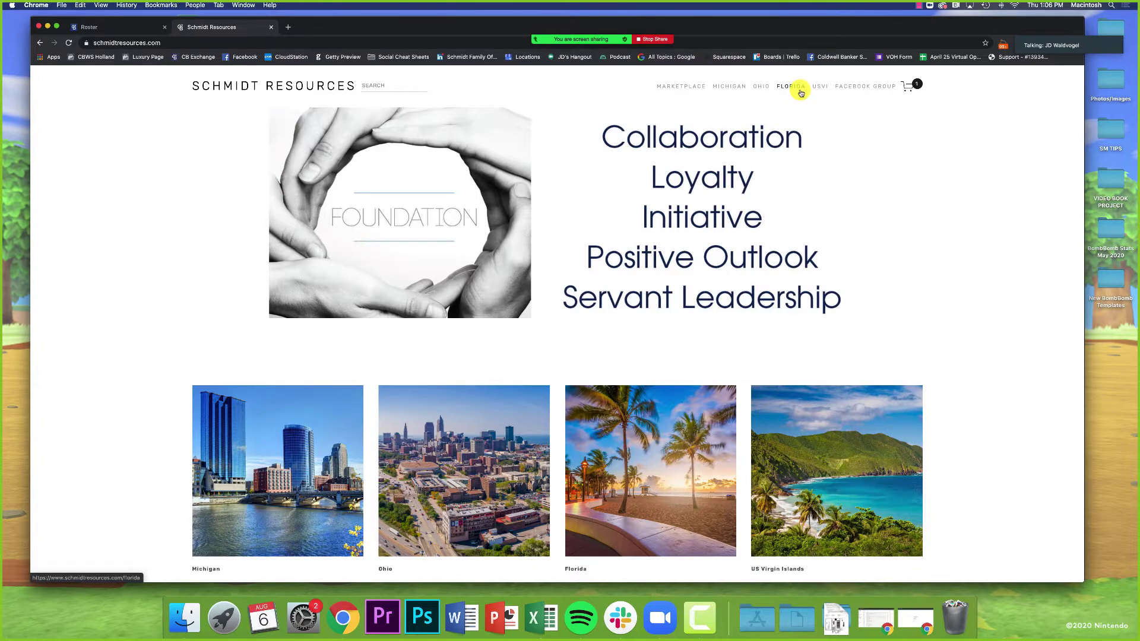
left_click(799, 90)
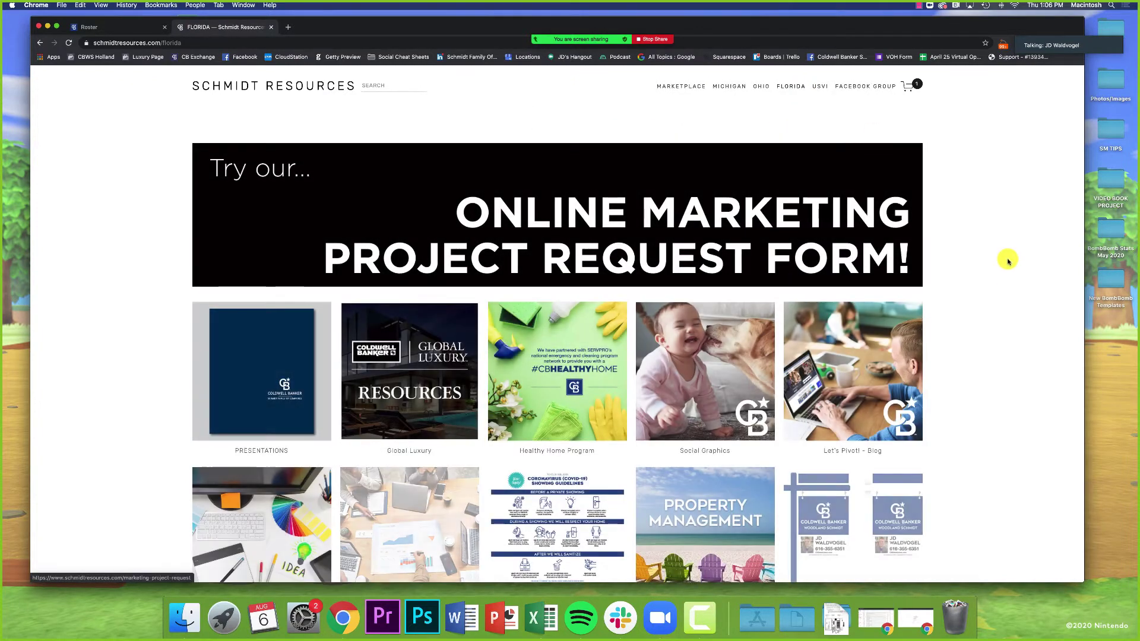
scroll(1007, 303, "down", 5)
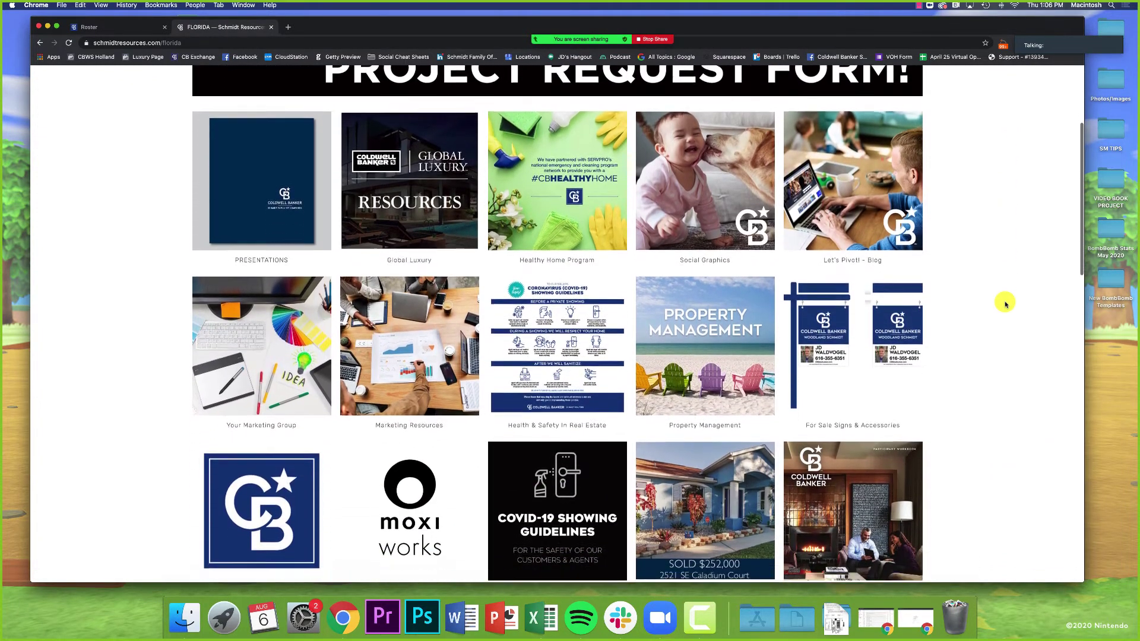
scroll(1006, 304, "down", 2)
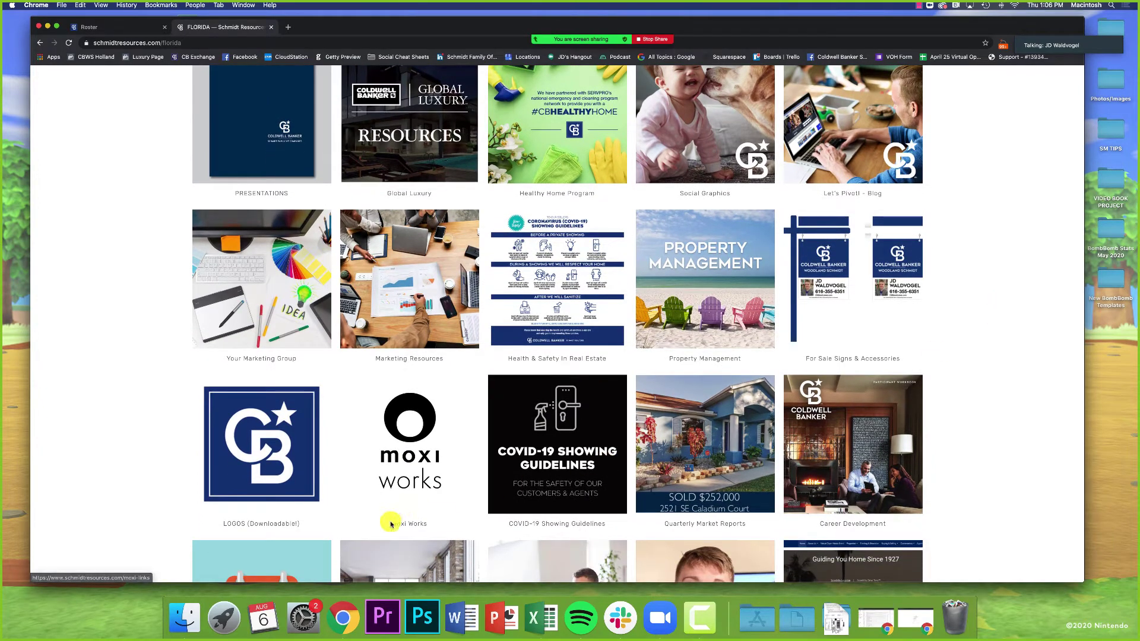
left_click_drag(391, 524, 427, 533)
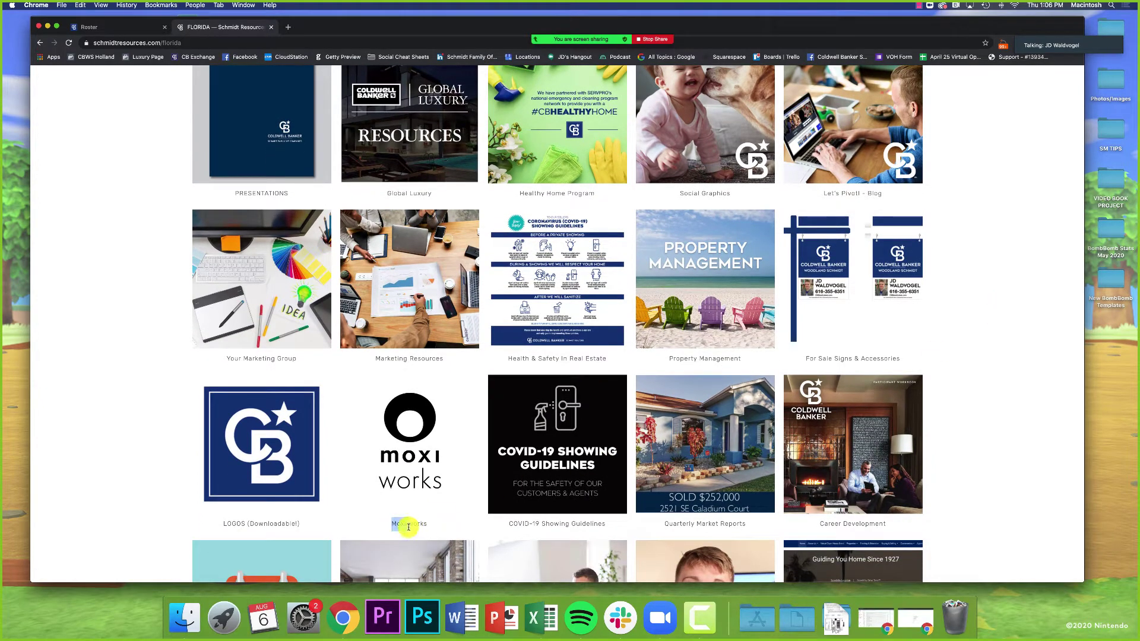
left_click(411, 455)
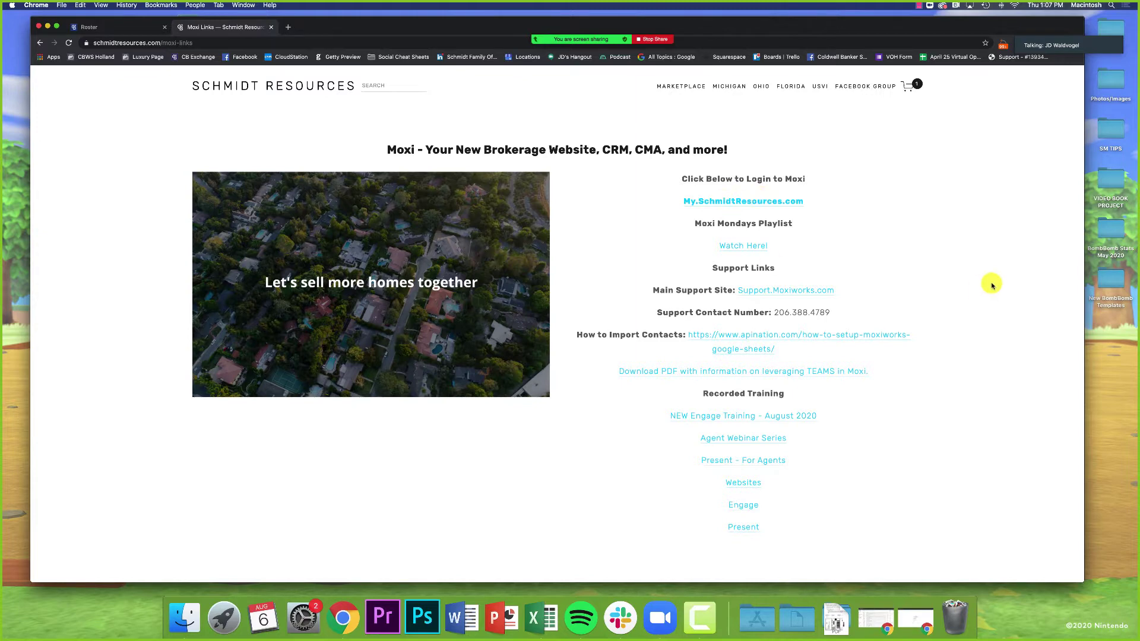
Step: In a new tab, load the my.schmidtresources.com portal and sign out of the Roster account
key("super+t")
type("my")
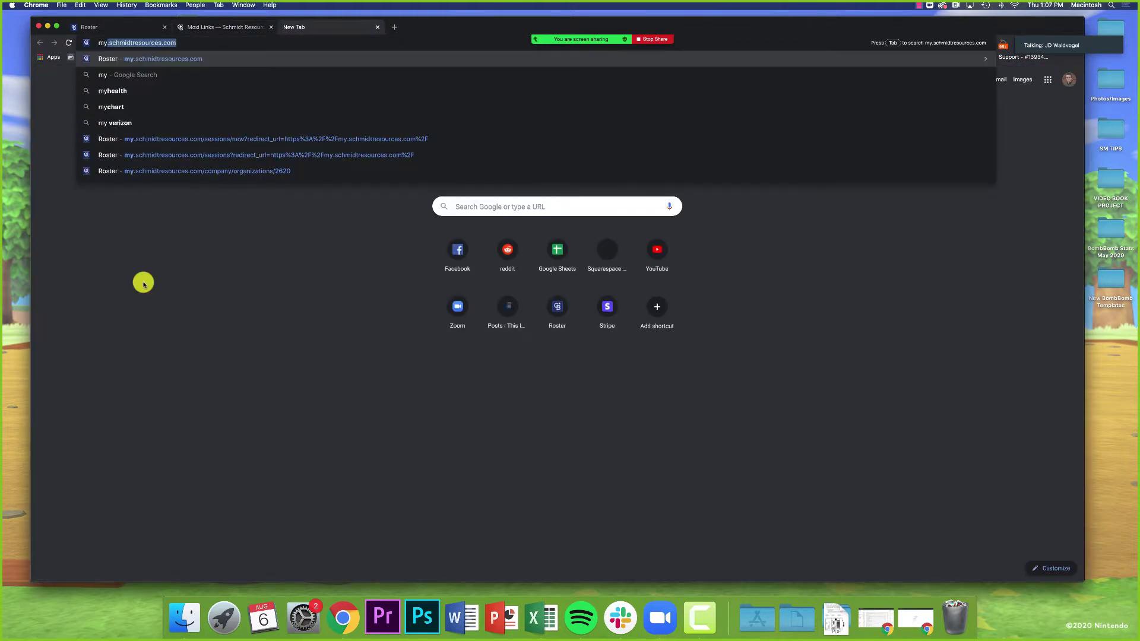
key("Return")
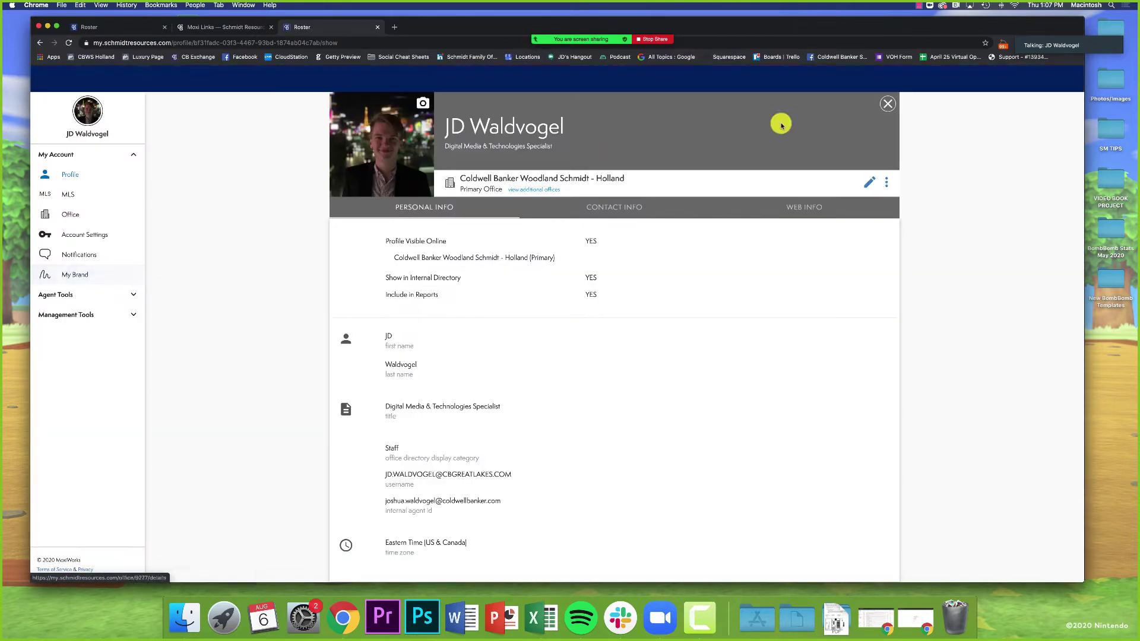
left_click(966, 79)
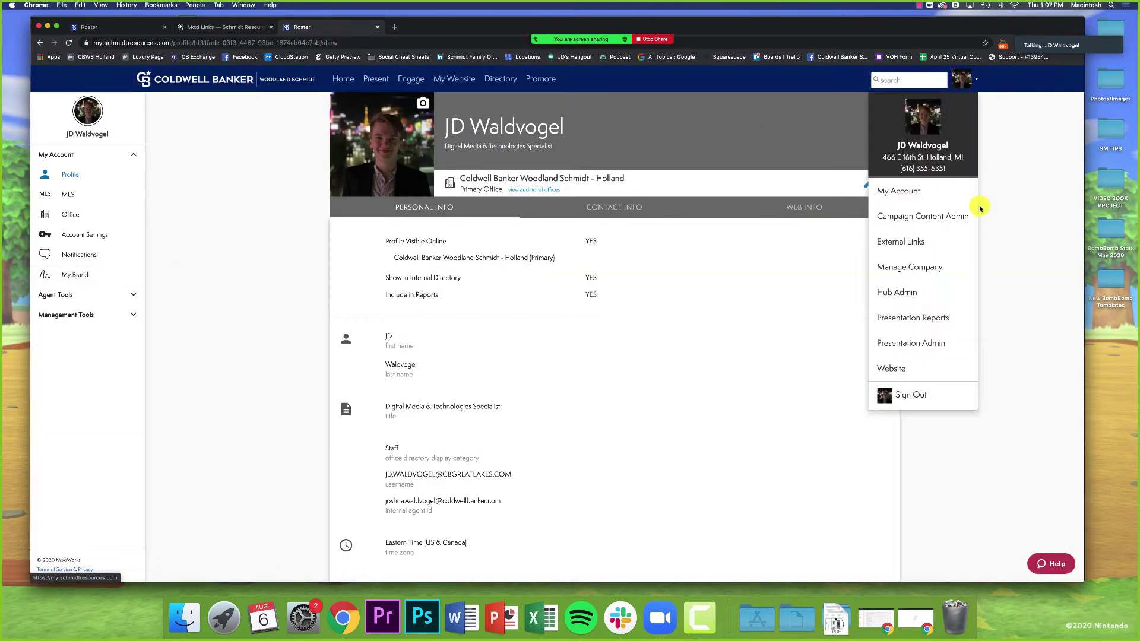
left_click(900, 400)
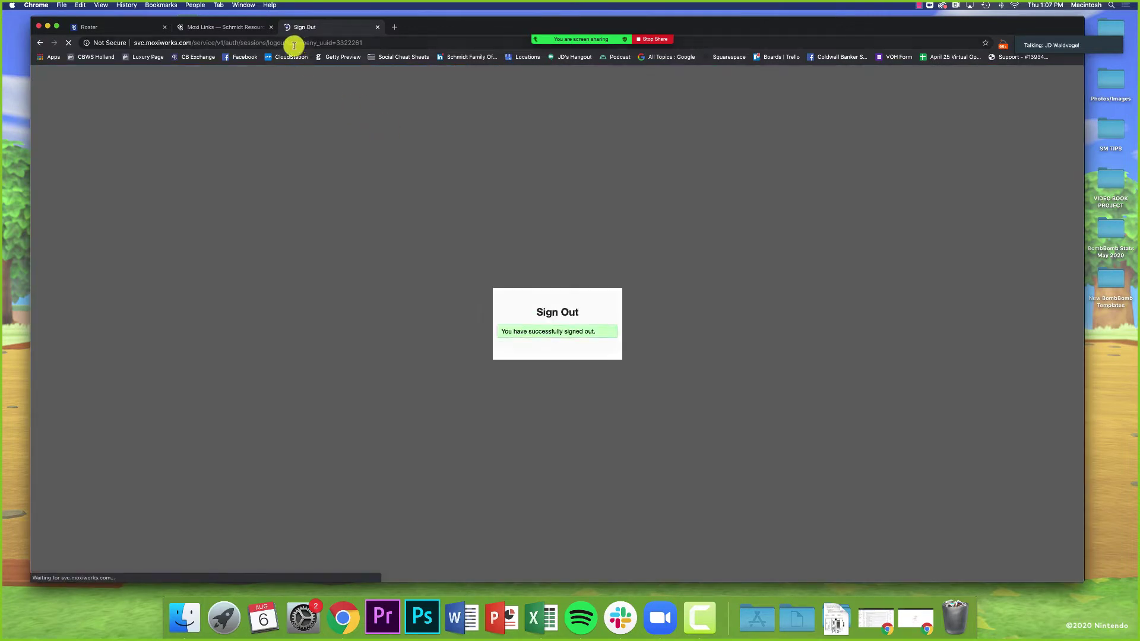
Step: Reload my.schmidtresources.com to show the sign-in page, then go back to the Moxi Links tab
left_click(294, 43)
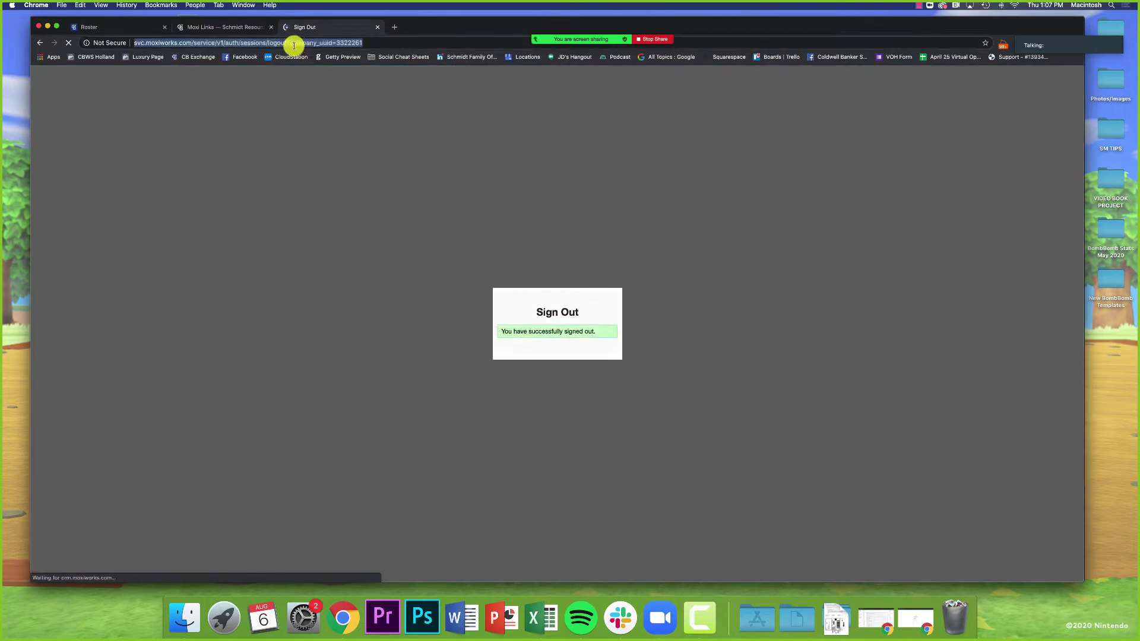
type("my.schmidtresources.com")
key("Return")
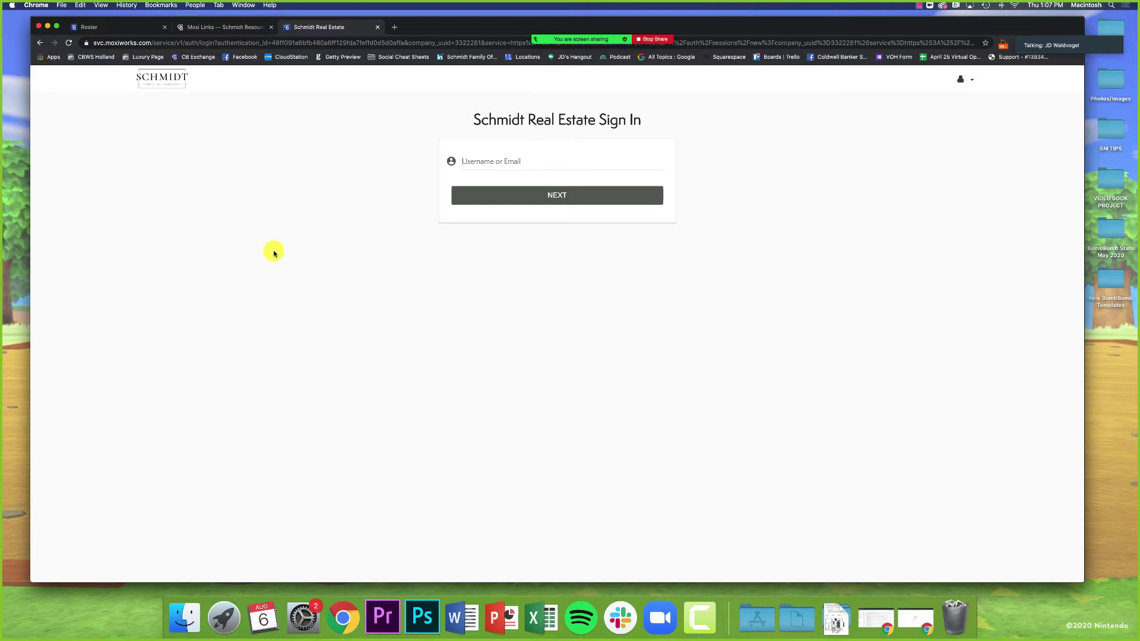
left_click(221, 28)
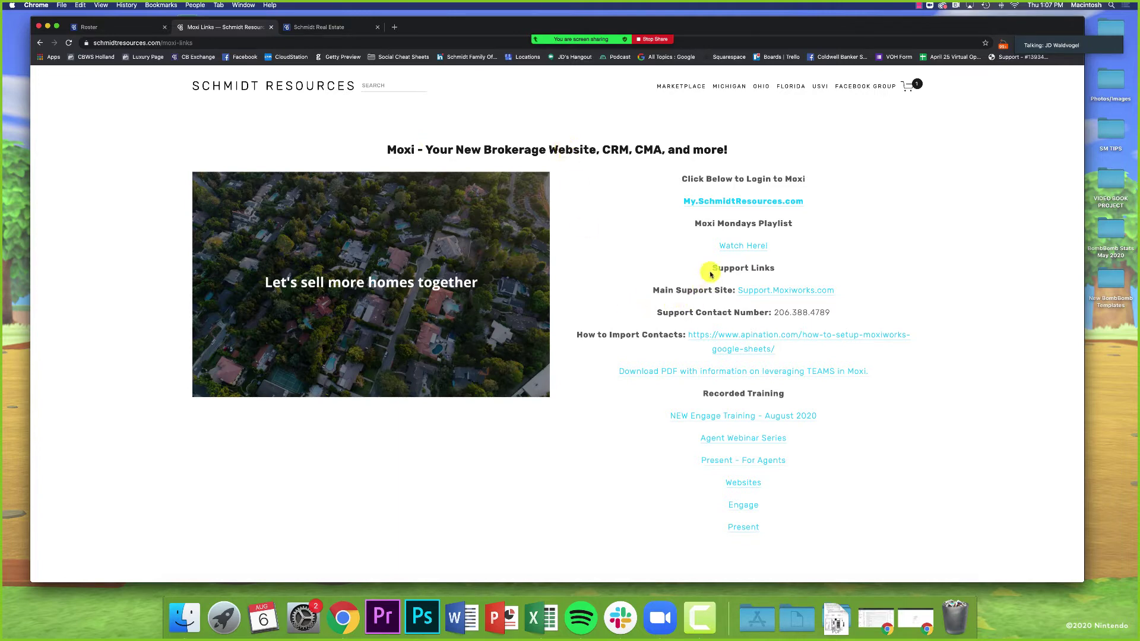
Step: Highlight the Support Links heading, then open Zoom's group chat and move it to the bottom-right corner
left_click_drag(712, 268, 775, 269)
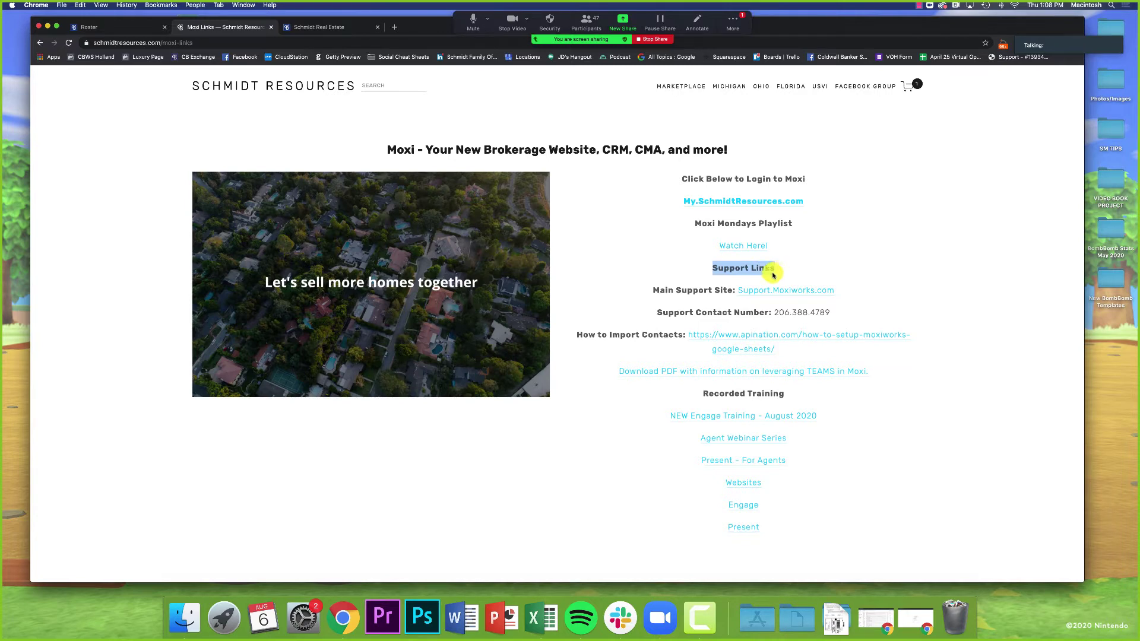
left_click(733, 29)
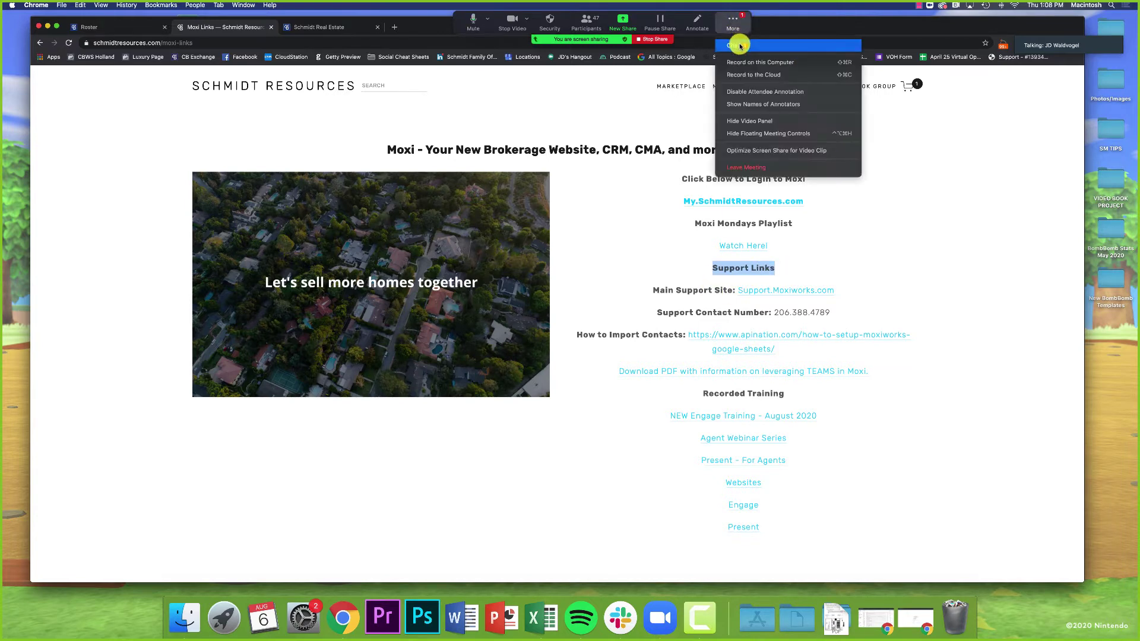
left_click(740, 61)
left_click_drag(557, 117, 1072, 275)
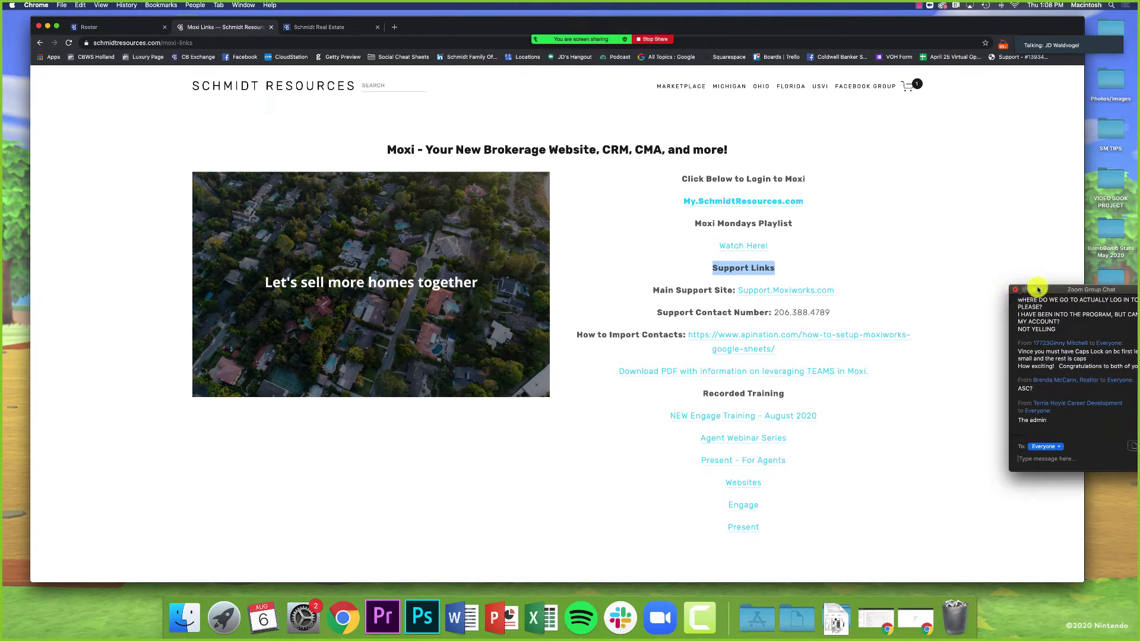
left_click_drag(1041, 289, 1057, 456)
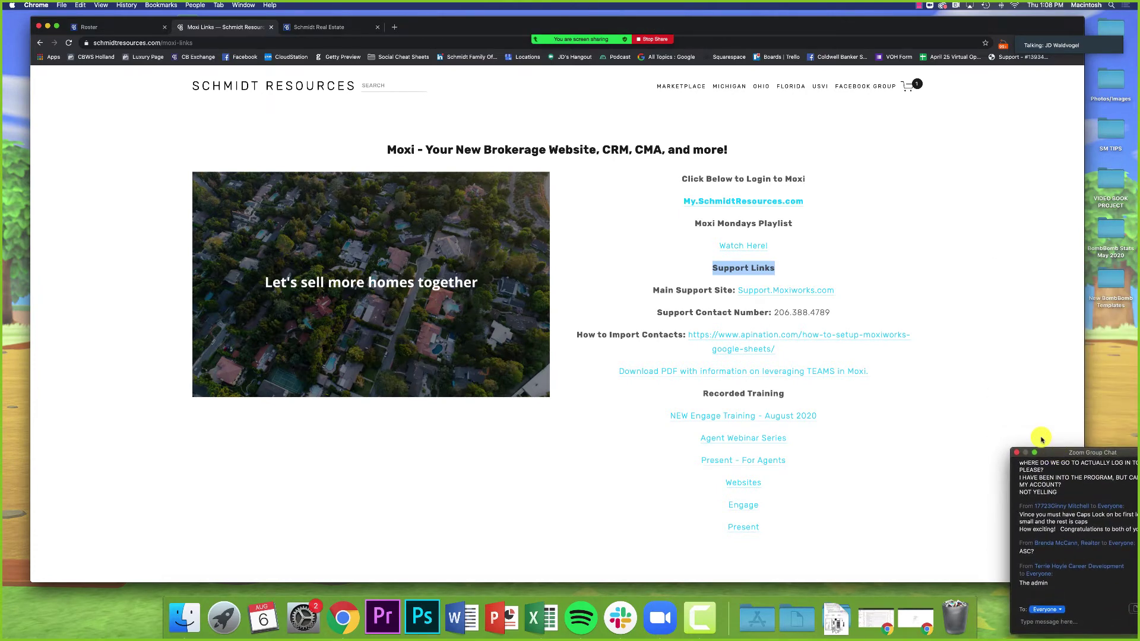
left_click(962, 436)
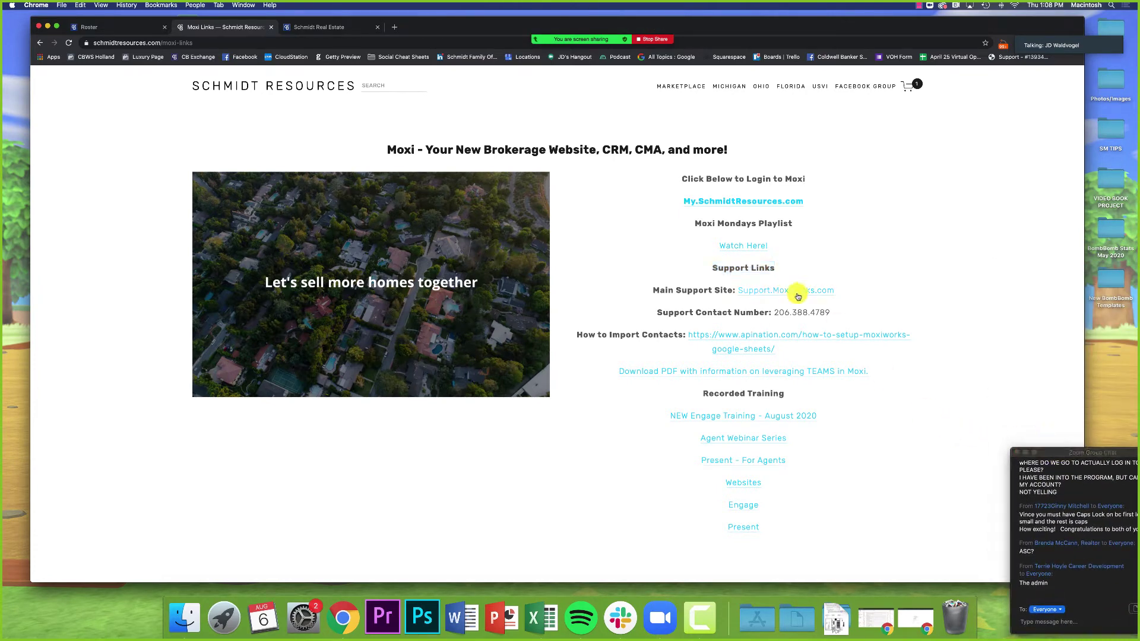
Step: From the Support.Moxiworks.com Help Center, go to MoxiAgentWebsites under Product Help
left_click(775, 291)
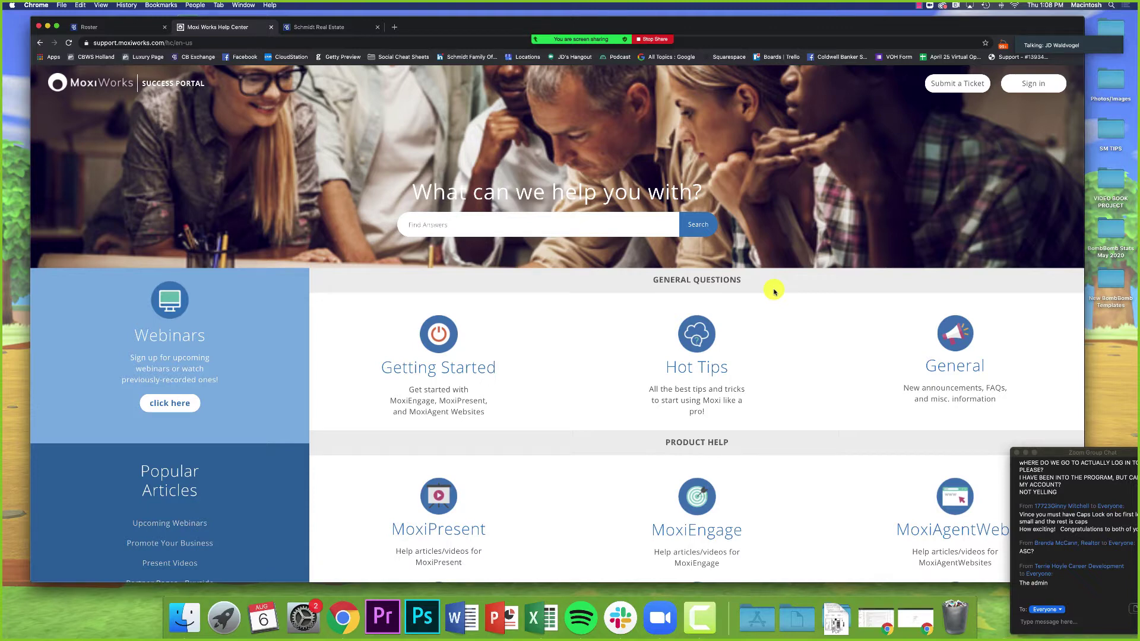
scroll(567, 441, "down", 5)
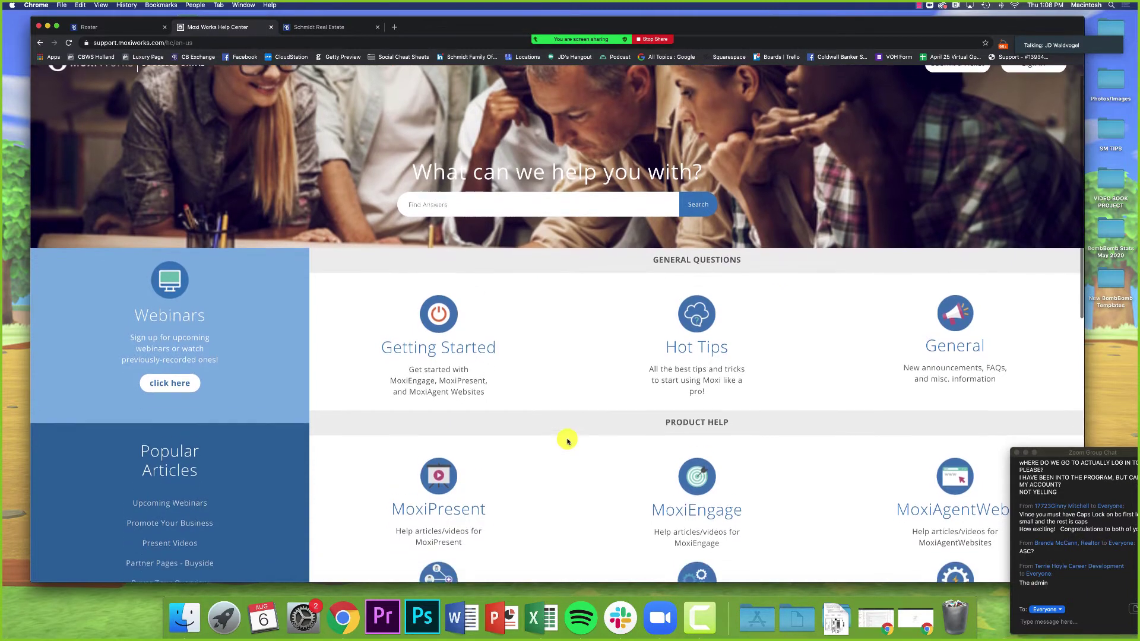
scroll(567, 440, "down", 2)
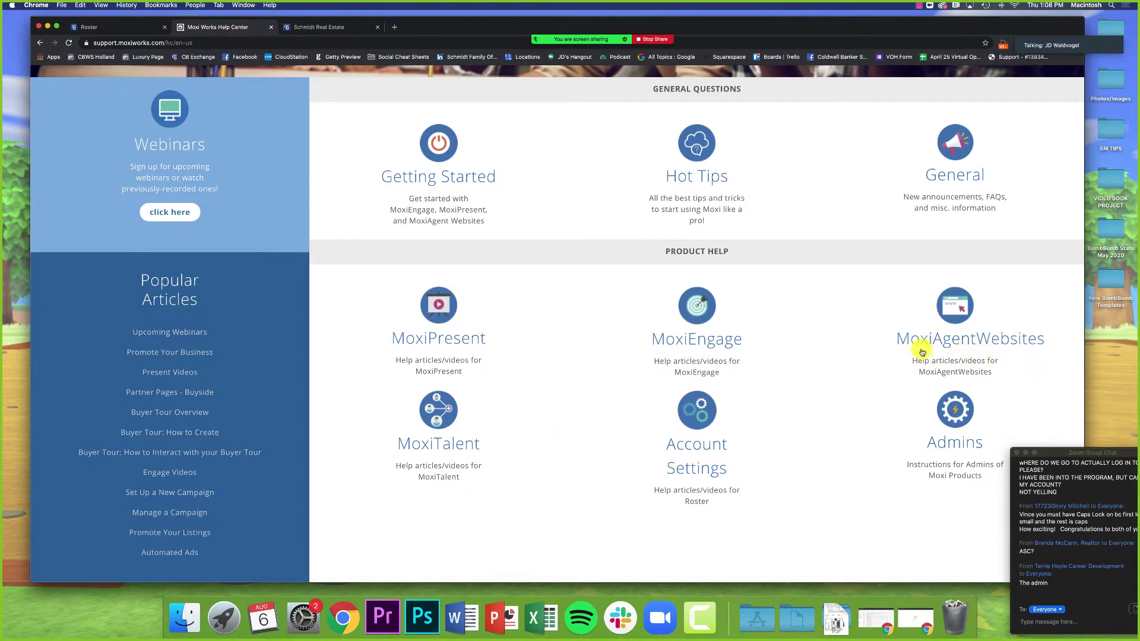
left_click(968, 347)
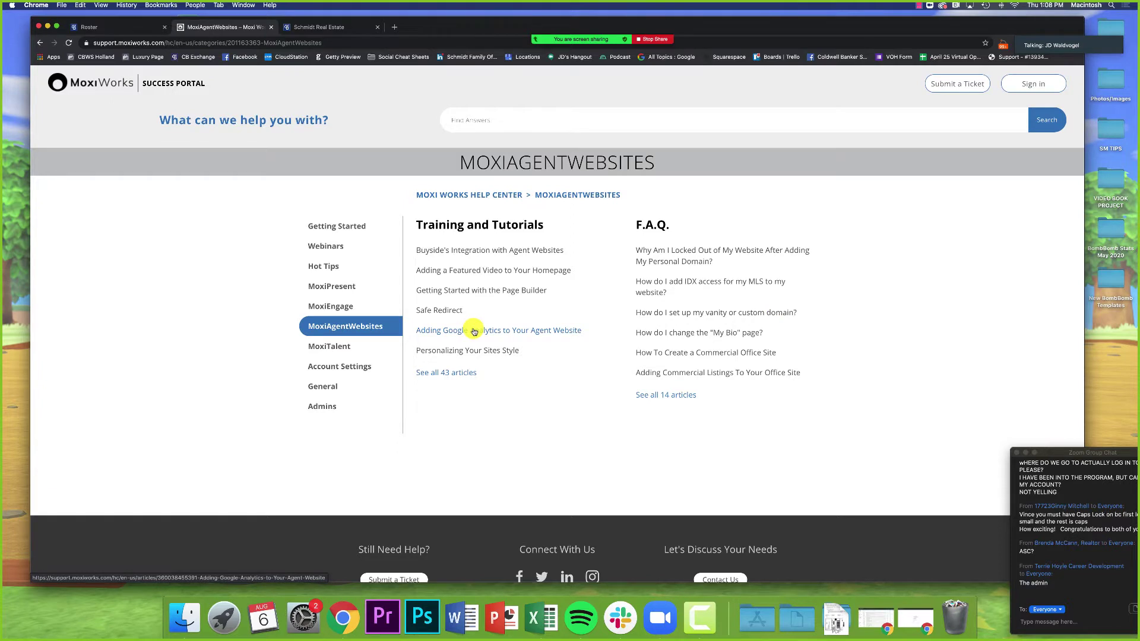
Step: Open 'Adding a Featured Video to Your Homepage', read through it, and return to its top
left_click(457, 274)
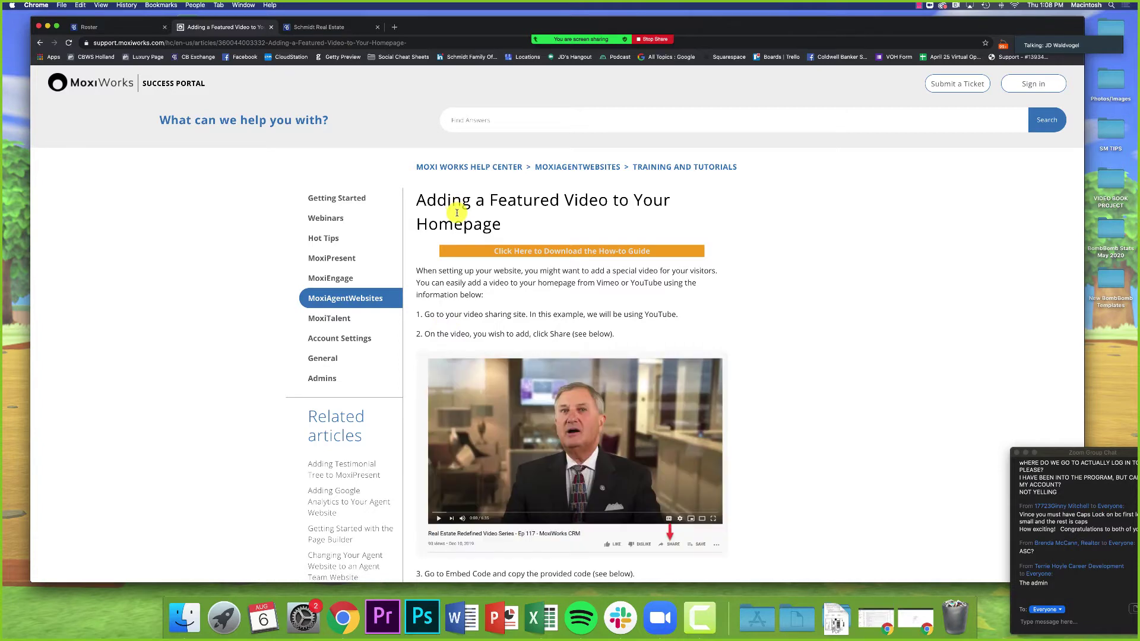
scroll(564, 386, "down", 9)
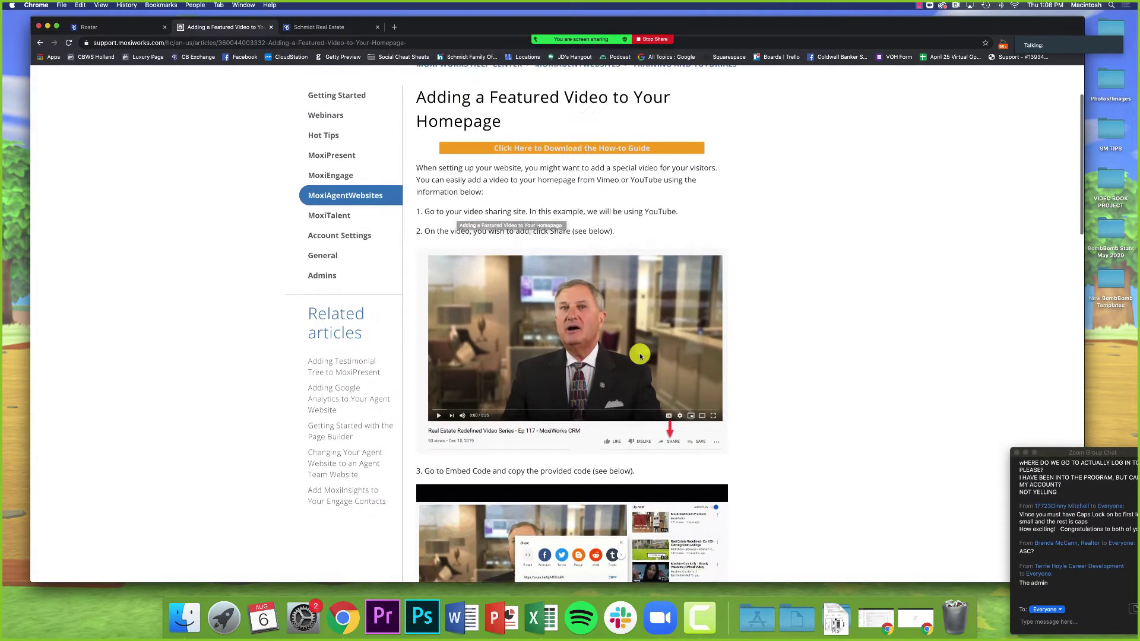
scroll(451, 309, "down", 1)
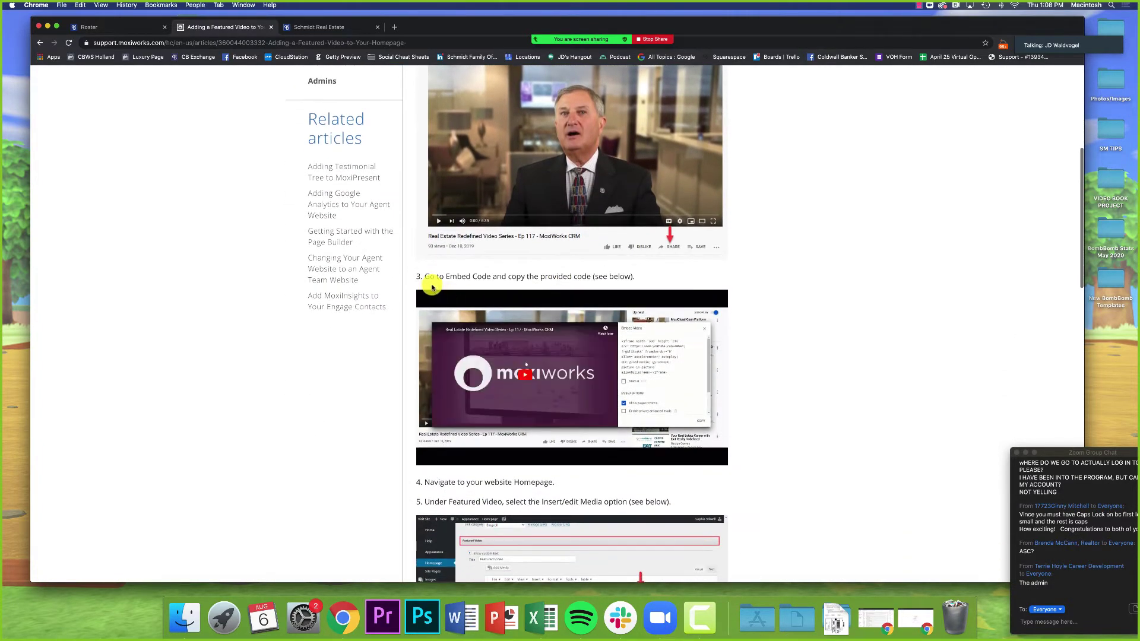
scroll(433, 285, "up", 2)
scroll(433, 296, "up", 4)
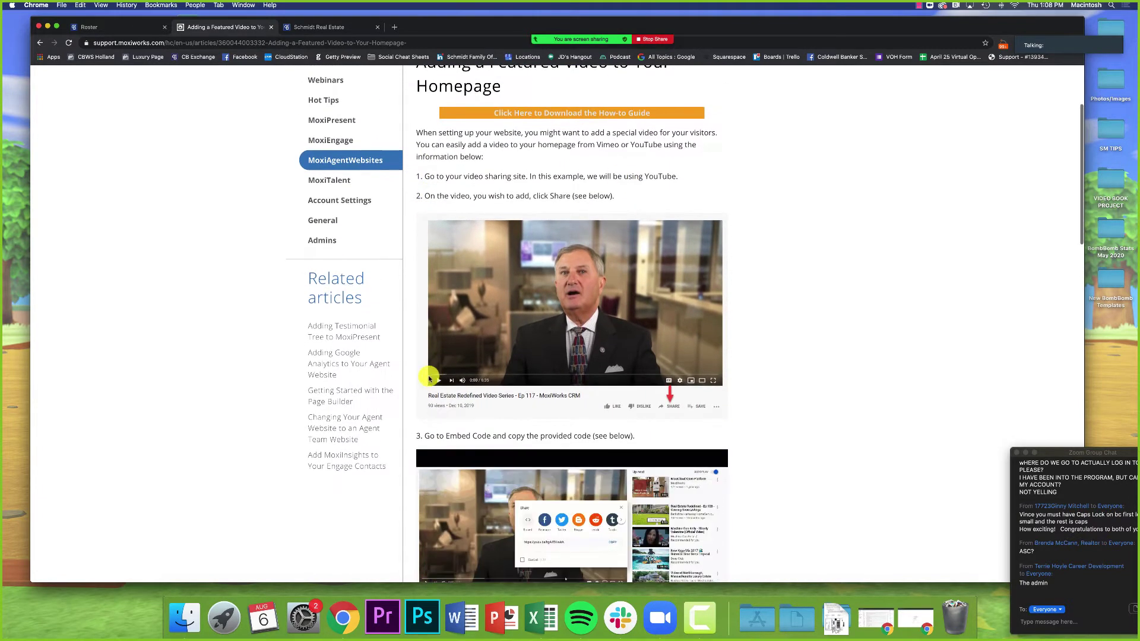
scroll(701, 445, "down", 5)
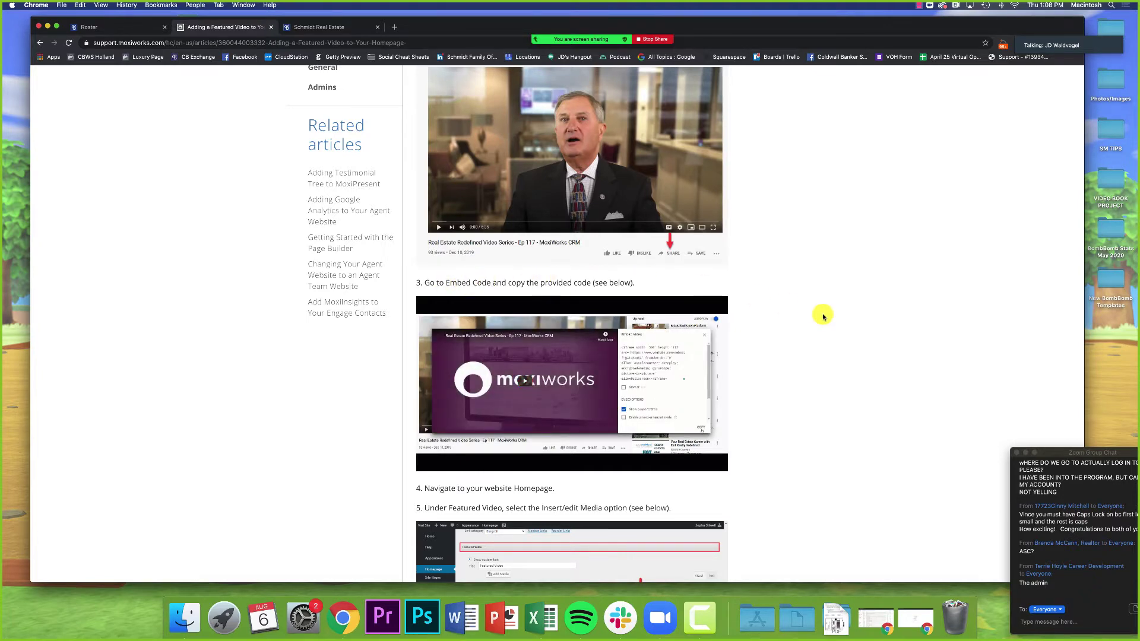
scroll(822, 316, "down", 2)
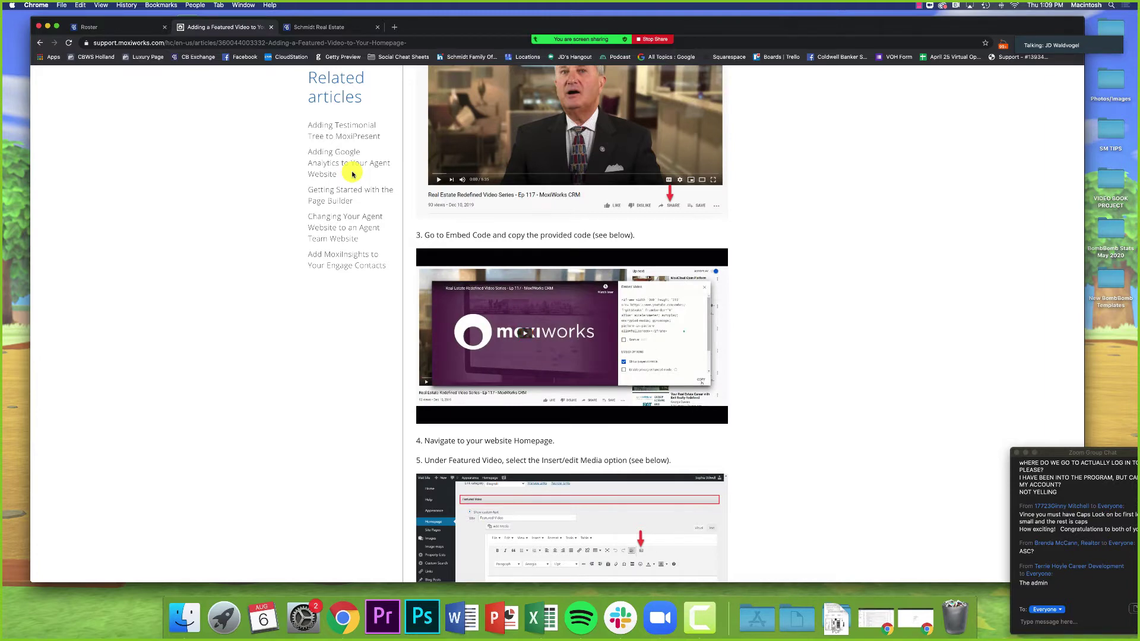
scroll(353, 174, "up", 5)
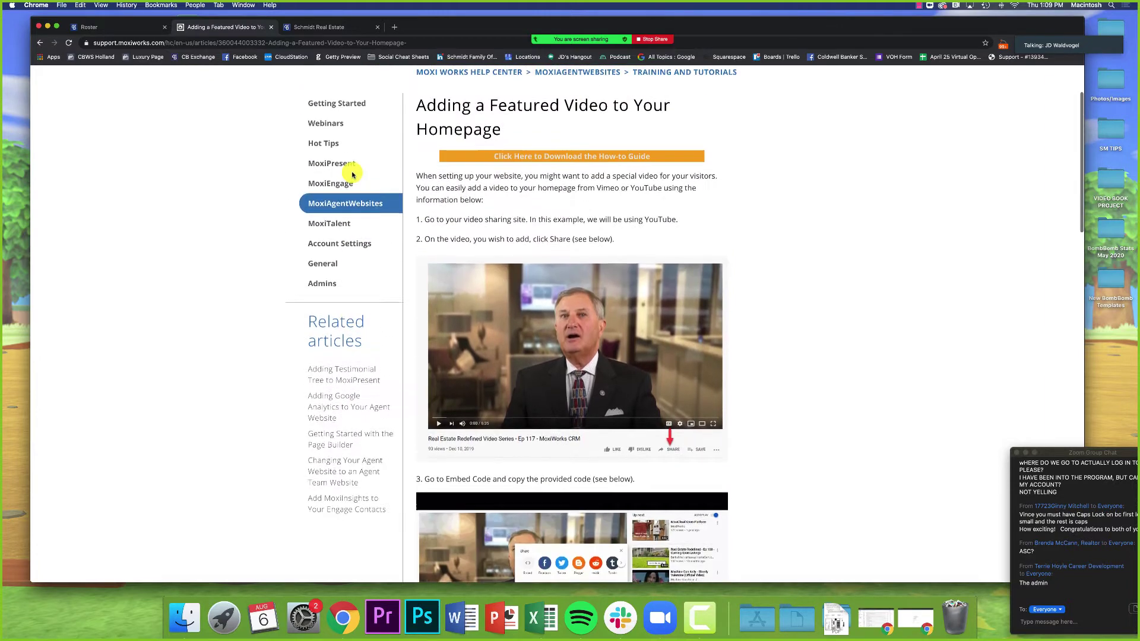
scroll(352, 174, "up", 2)
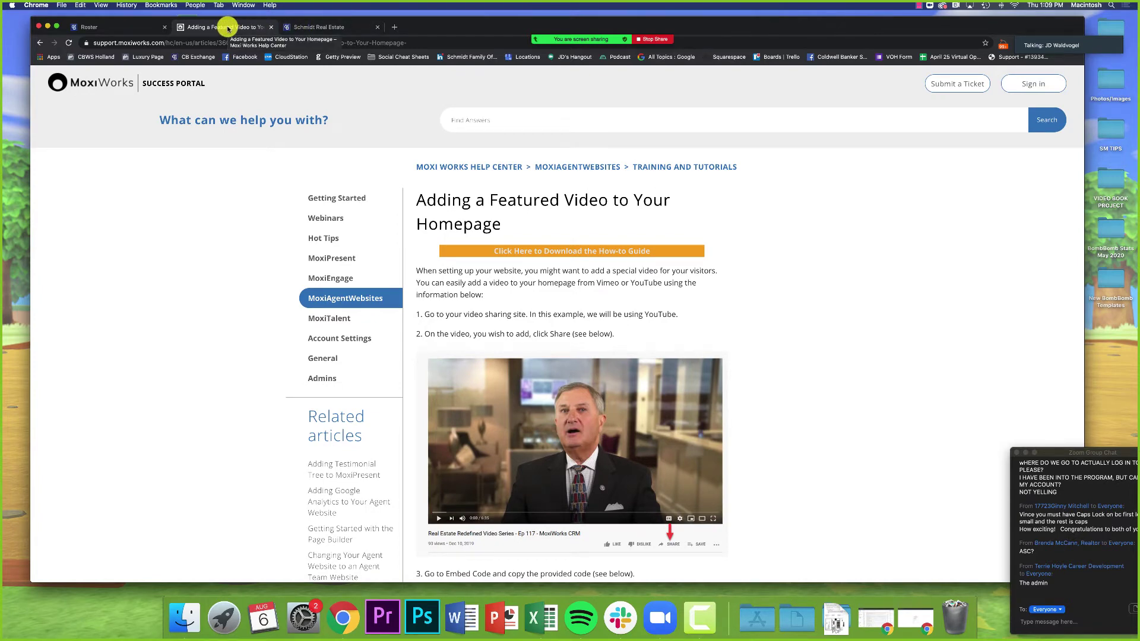
Step: Go back twice to schmidtresources.com/moxi-links and highlight the 'Moxi Mondays Playlist' heading
left_click(40, 43)
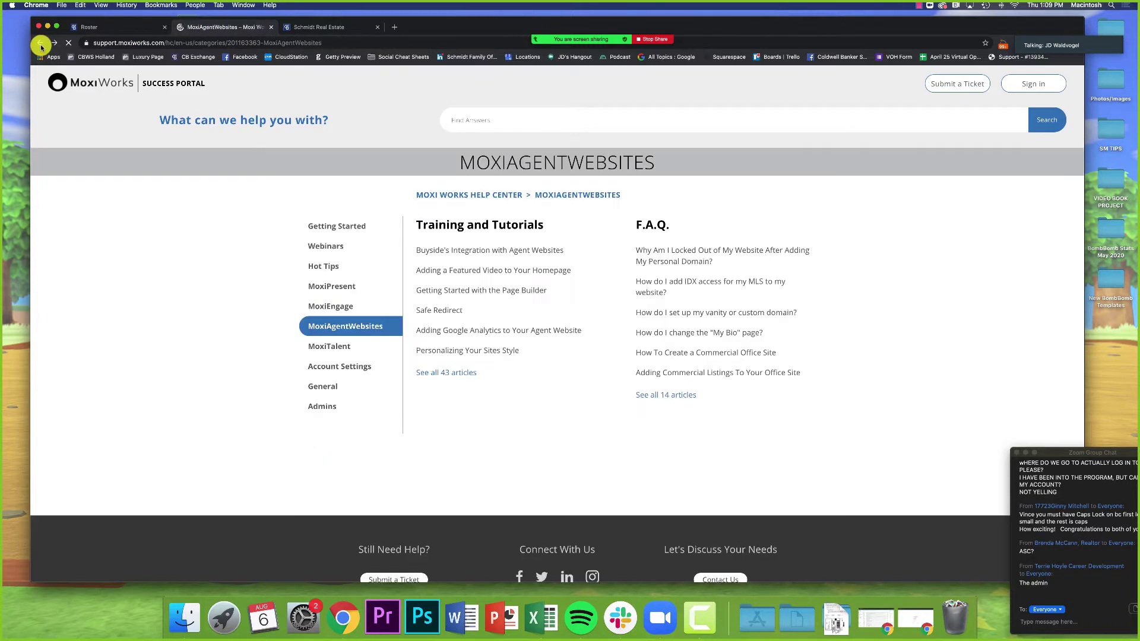
left_click(40, 44)
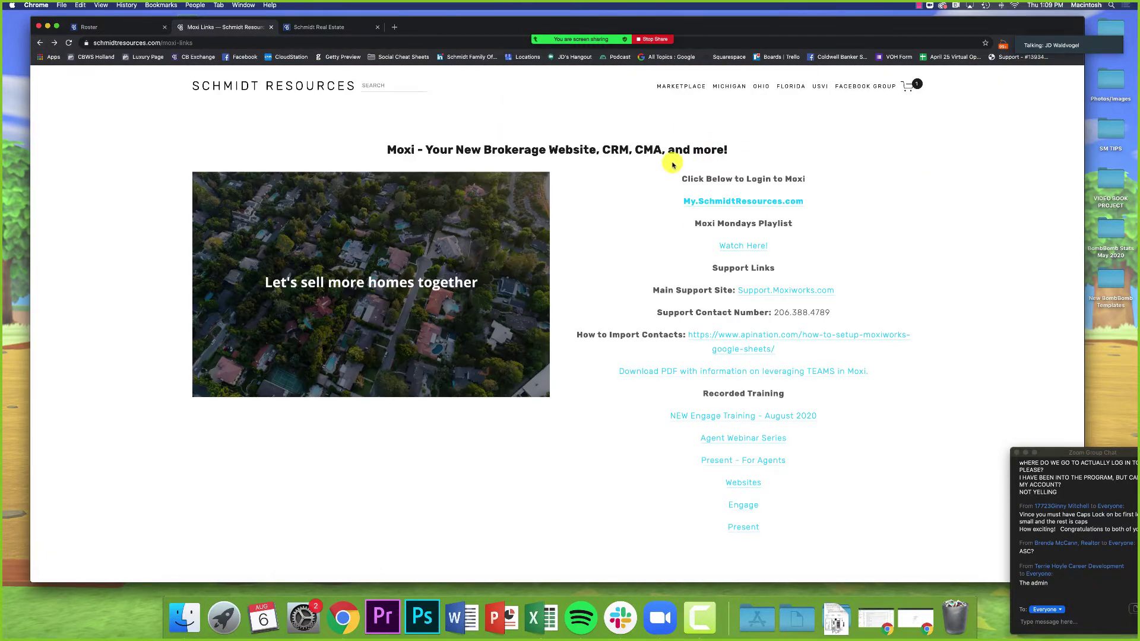
scroll(683, 190, "down", 2)
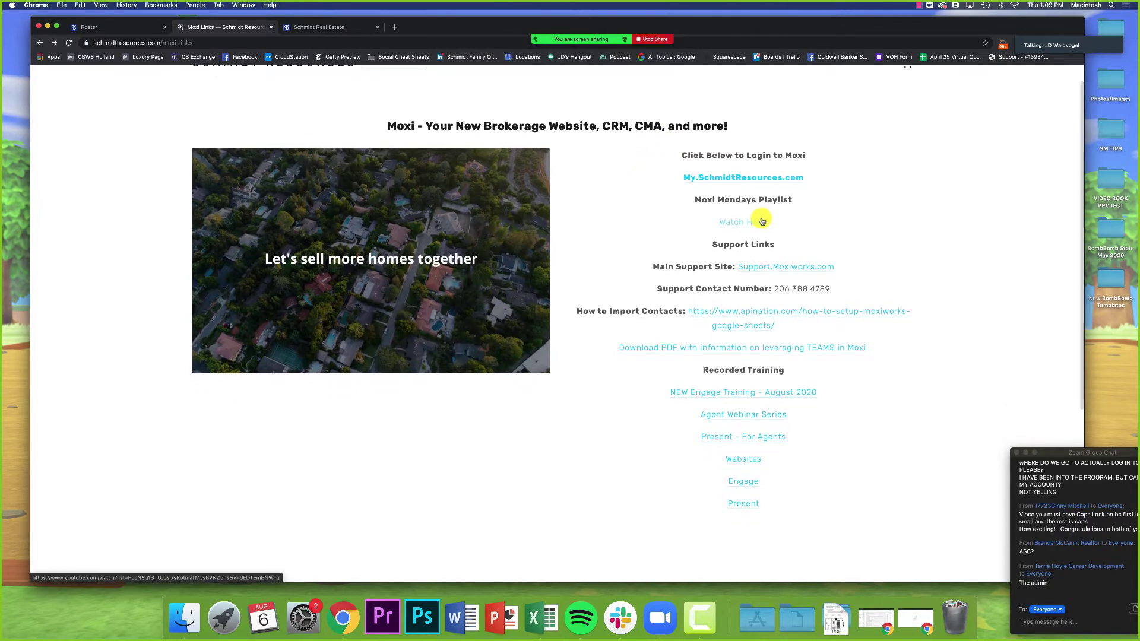
left_click_drag(692, 198, 803, 201)
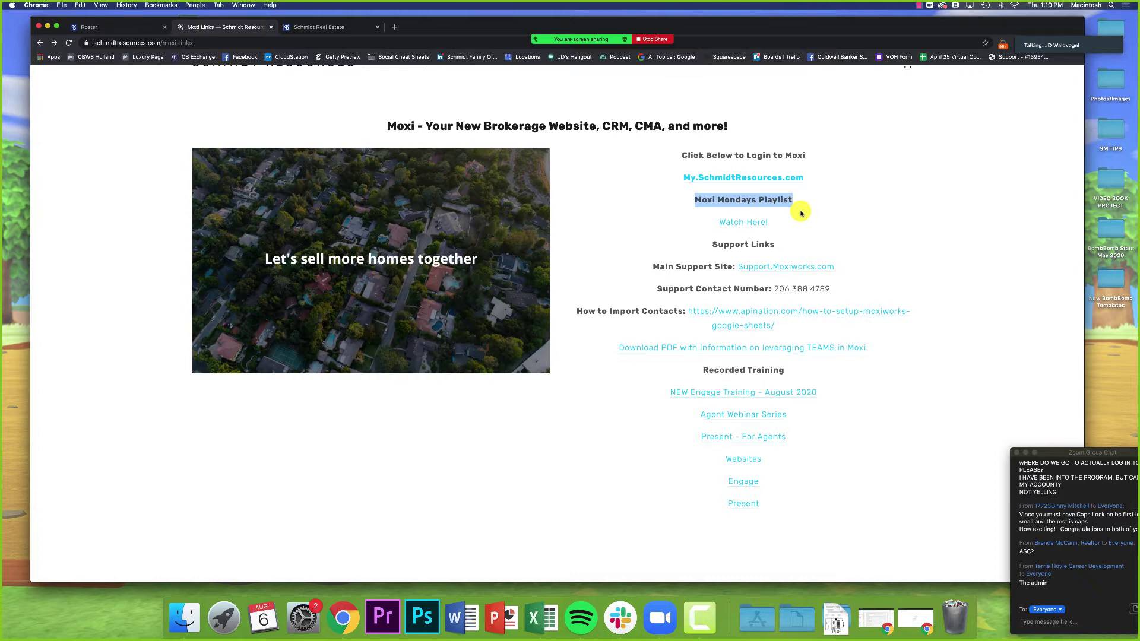
Step: Open the Moxi Mondays playlist and pause its 'Updating Your Profile and Website Security - Moxi Monday, March 2' episode
left_click(738, 225)
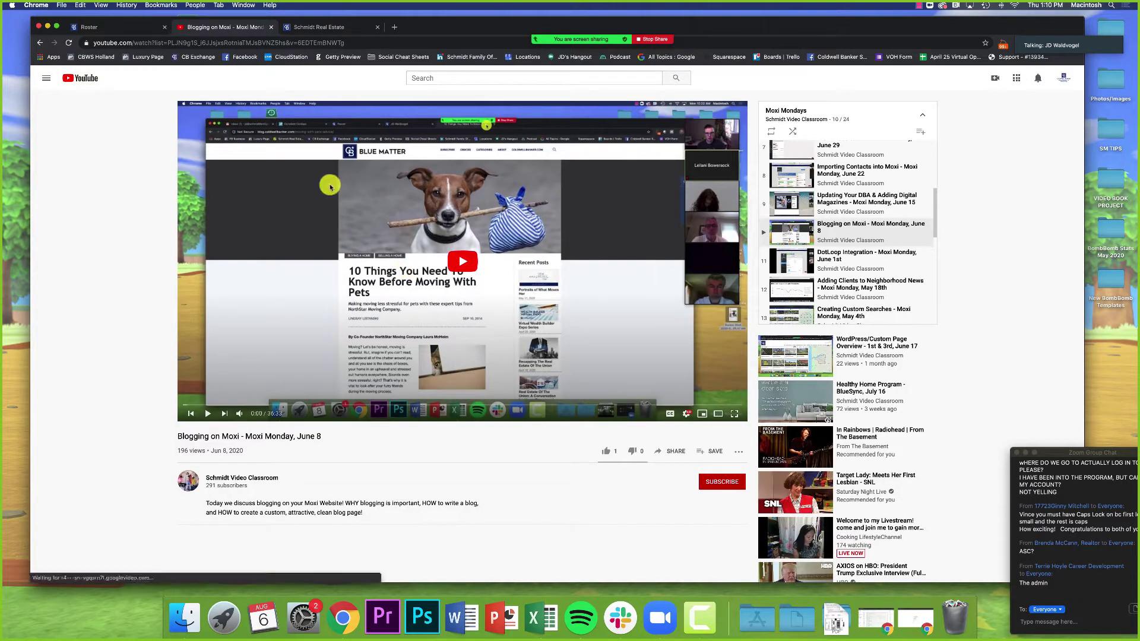
key("ctrl+shift+Tab")
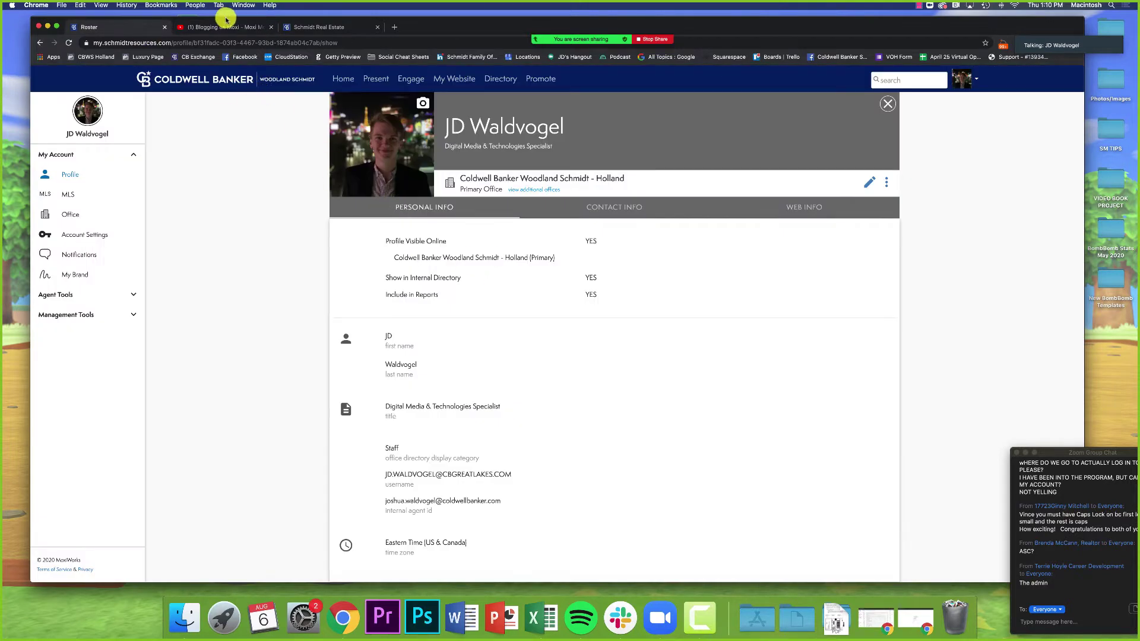
left_click(228, 27)
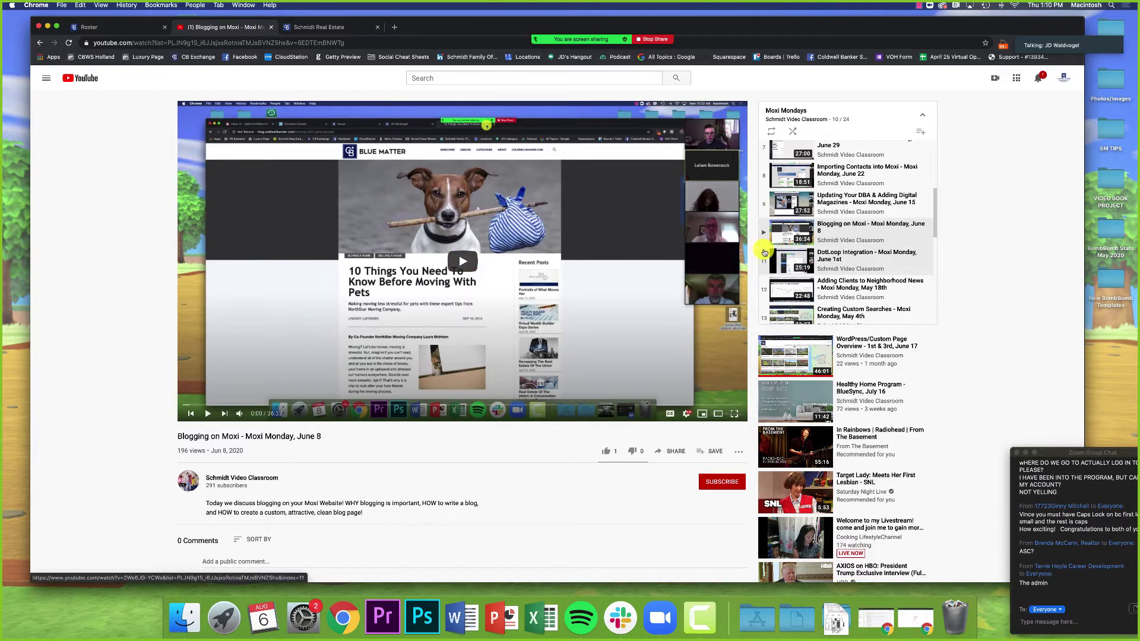
scroll(861, 255, "down", 1)
left_click(856, 271)
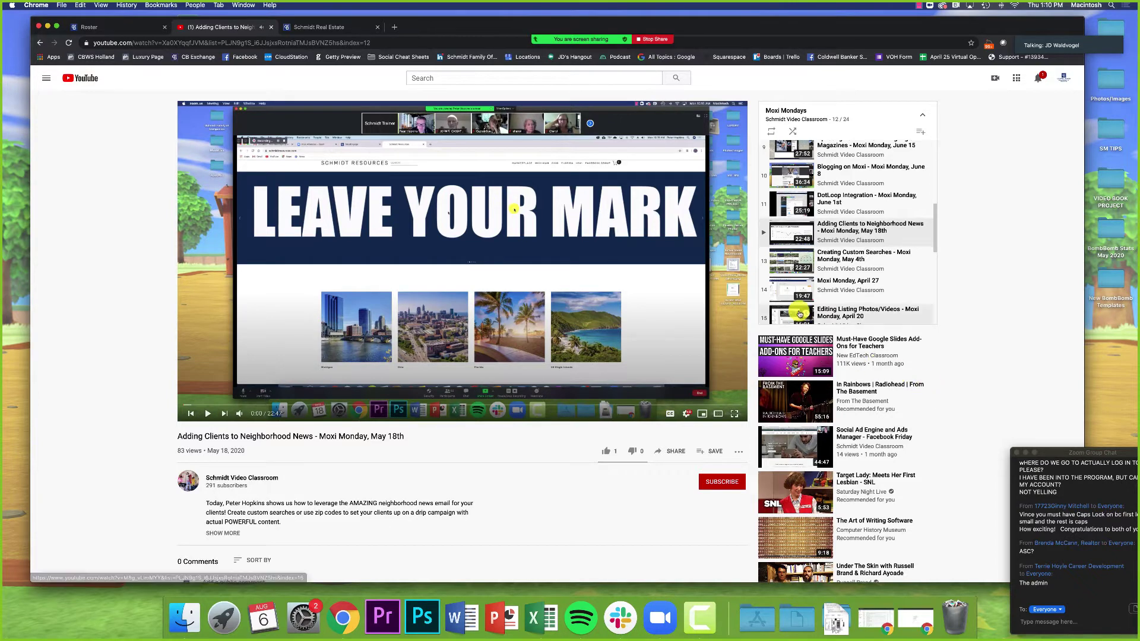
scroll(800, 313, "down", 3)
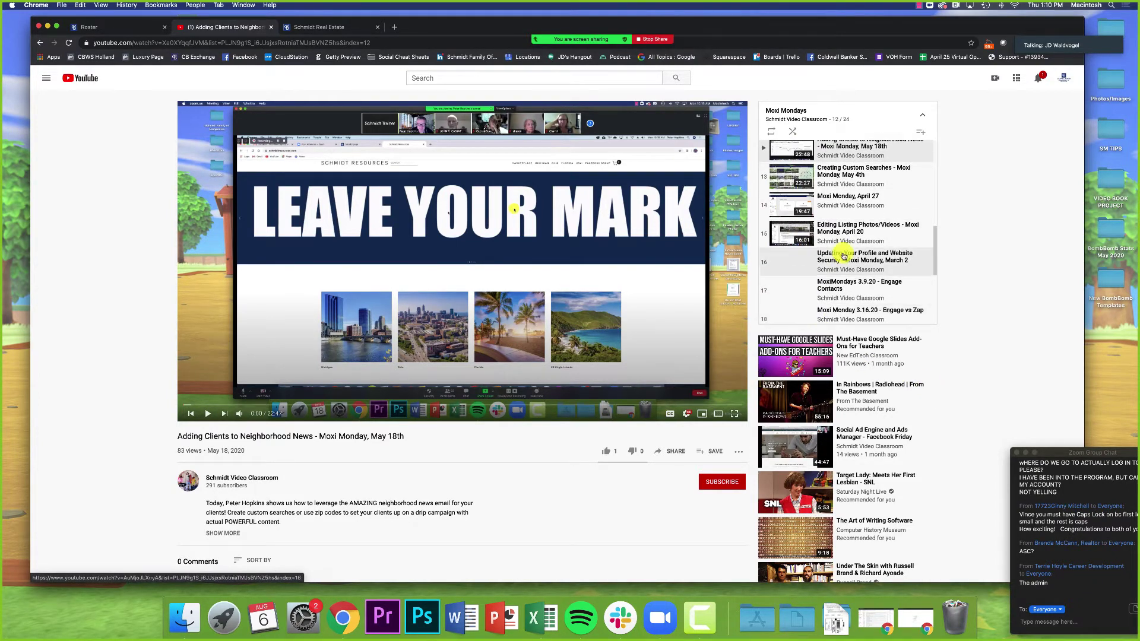
left_click(843, 255)
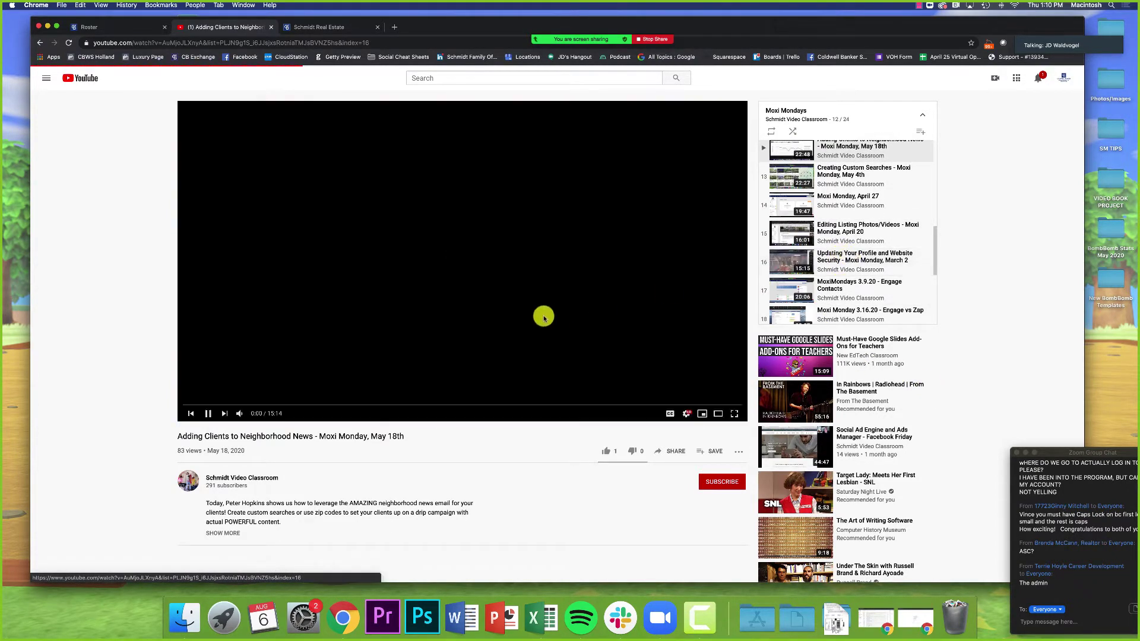
left_click(531, 318)
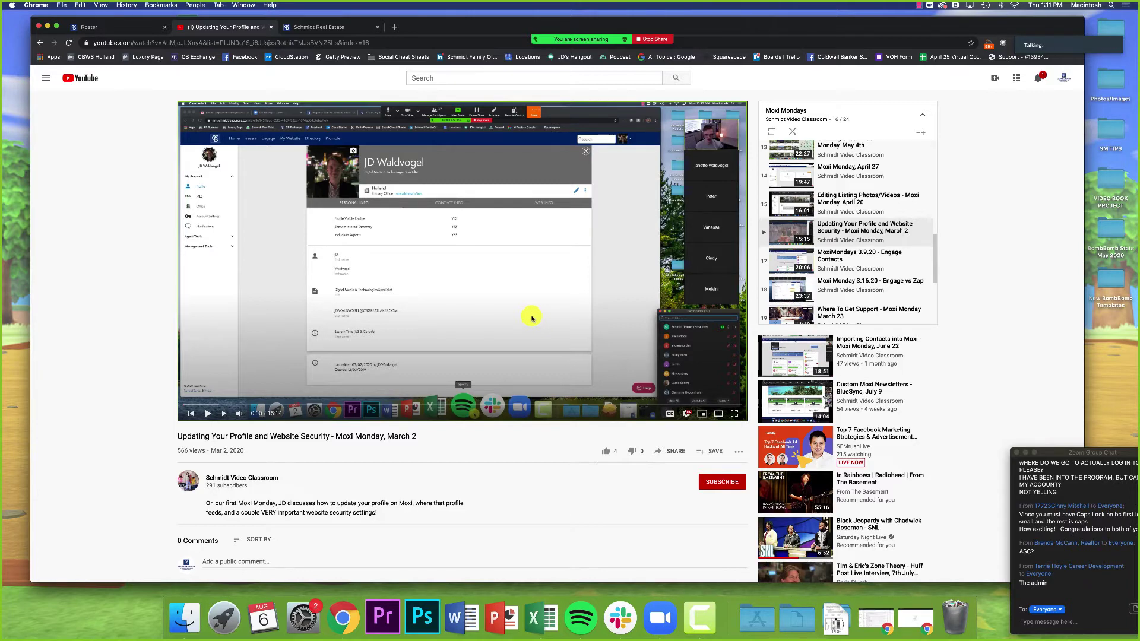
scroll(531, 315, "down", 2)
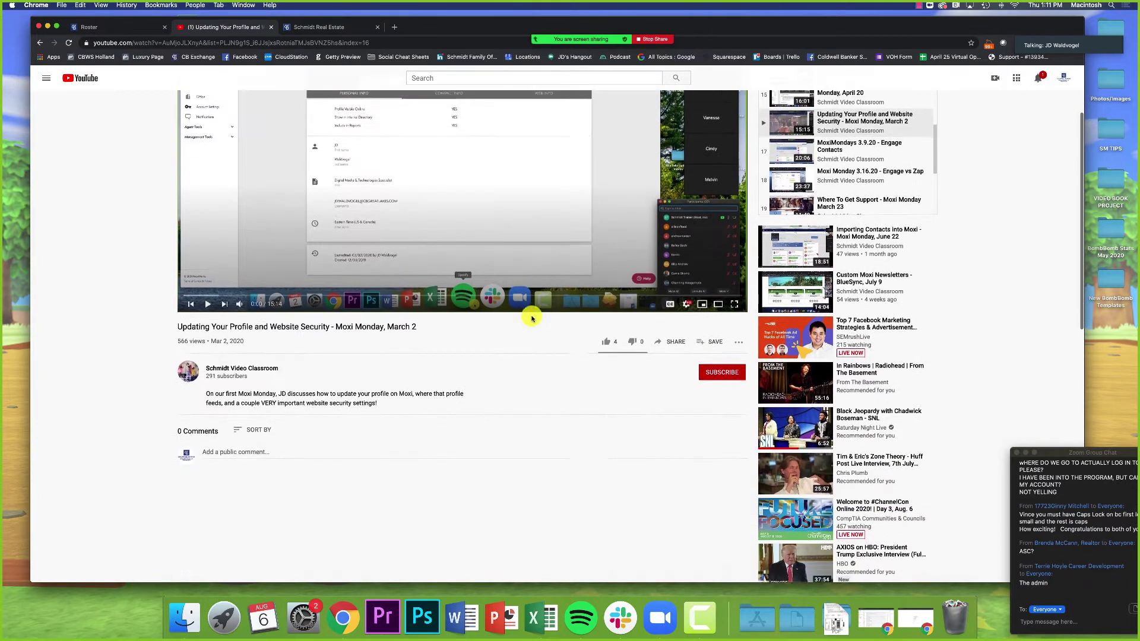
scroll(529, 312, "up", 2)
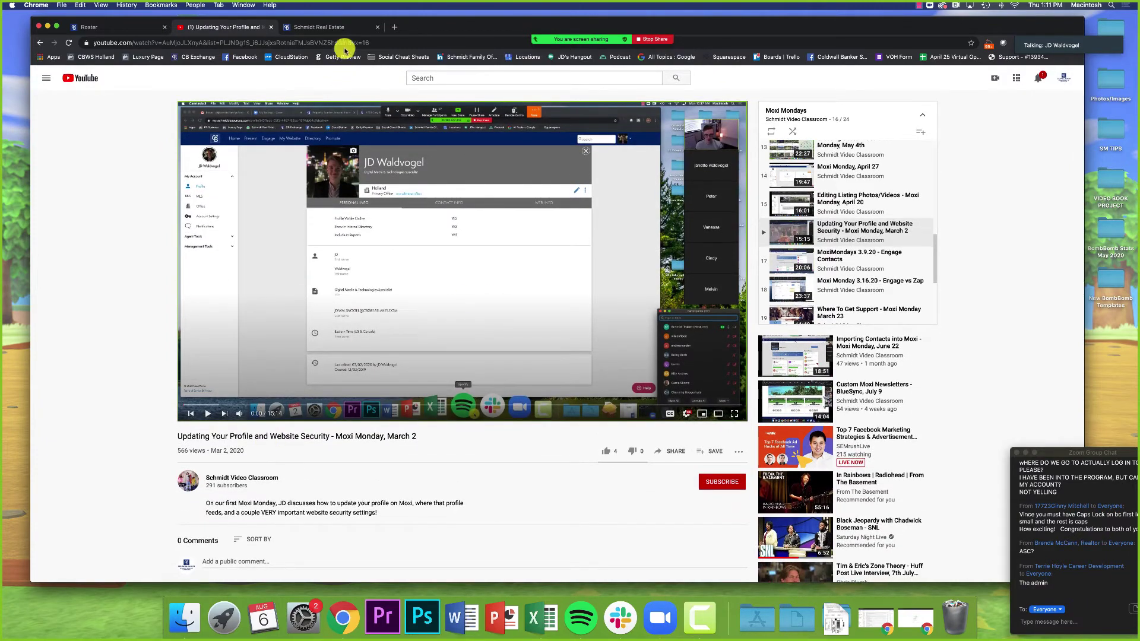
Step: Copy the schmidtvideoclassroom.com address and send it in the Zoom meeting chat
left_click(348, 44)
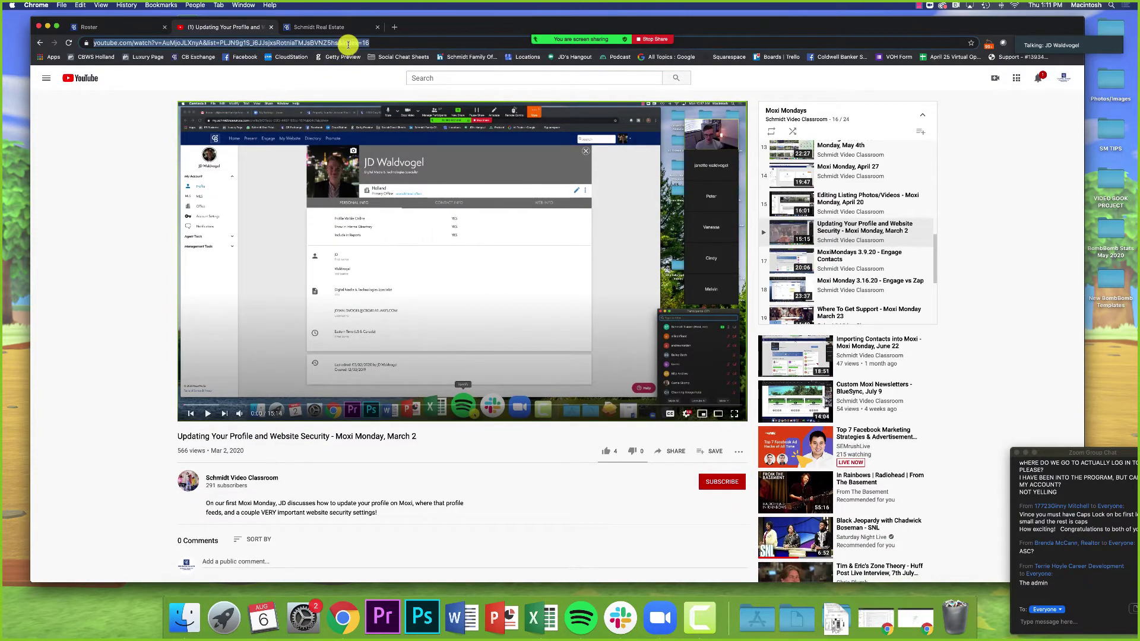
type("schmidtvid")
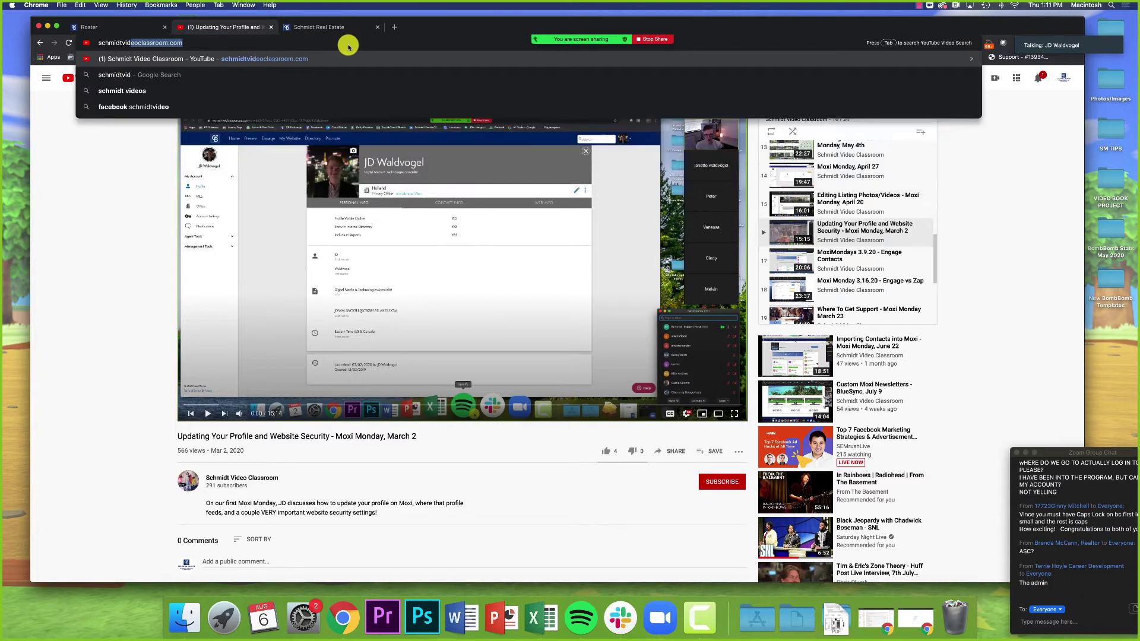
key("Right")
key("super+a")
key("super+c")
left_click(1043, 622)
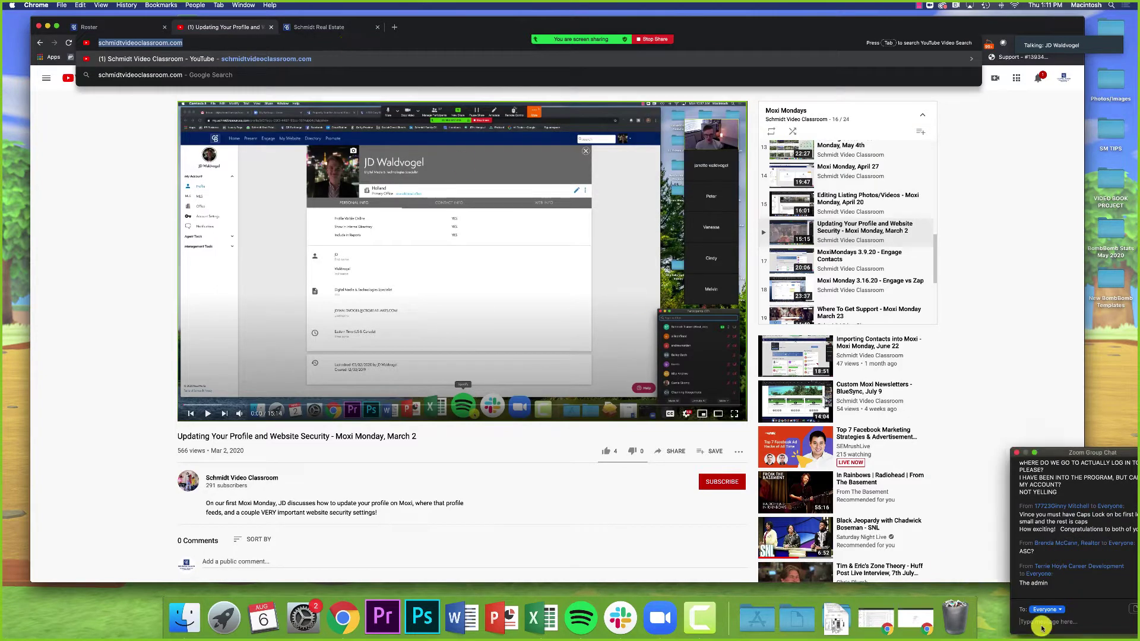
key("super+v")
key("Return")
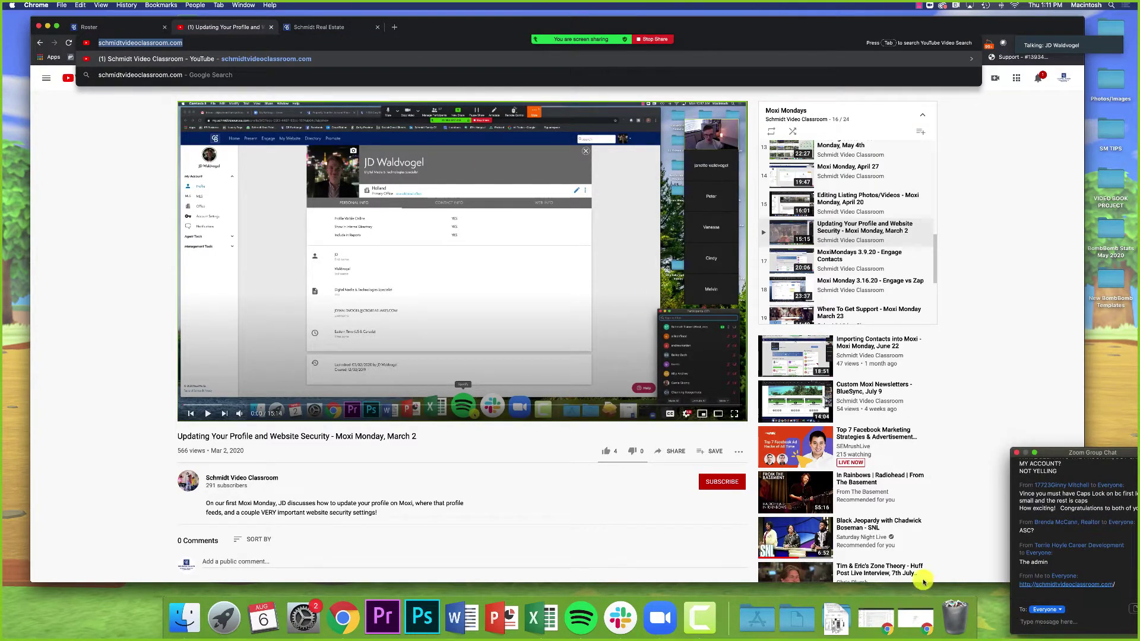
Step: Open Moxi Links in a new tab and send its address in the meeting chat
left_click(85, 342)
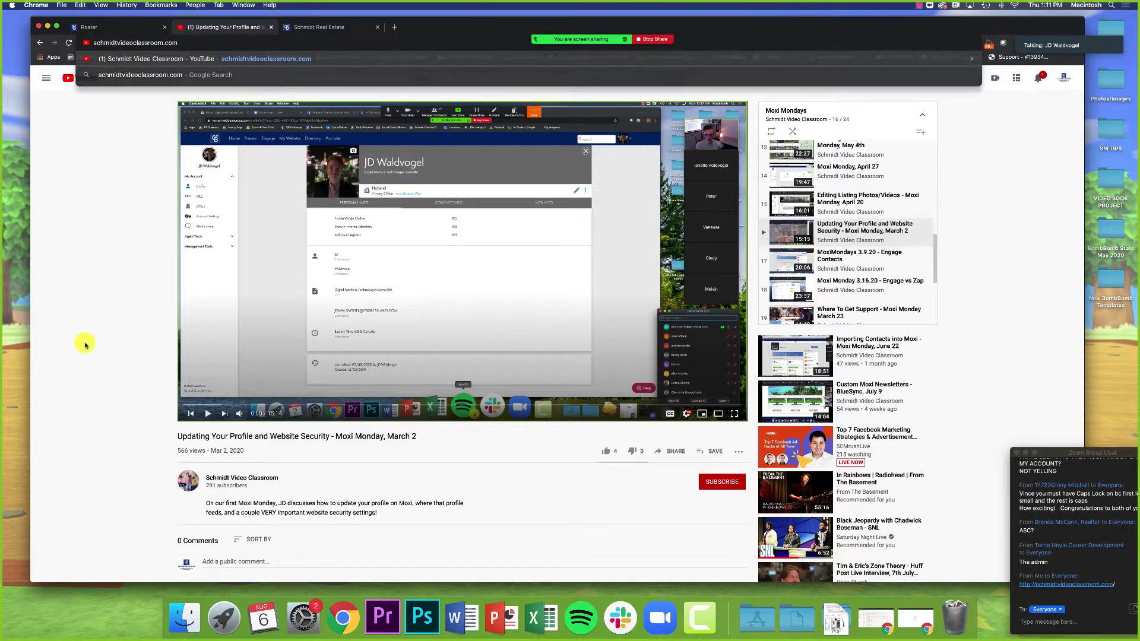
key("super+t")
type("schmidtresources.com/")
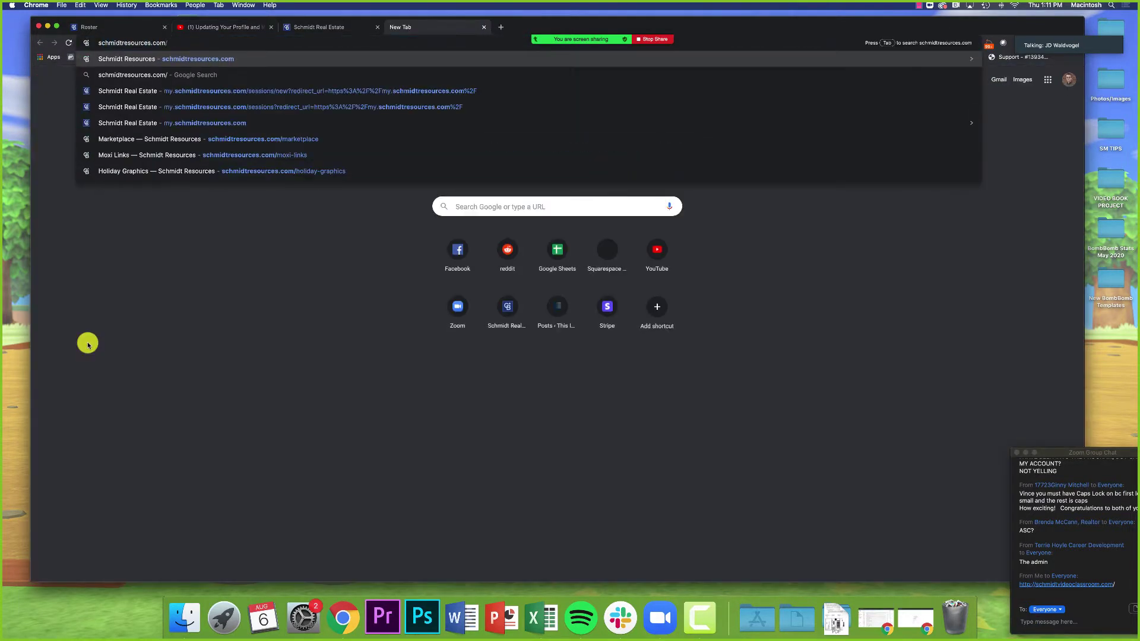
left_click(161, 156)
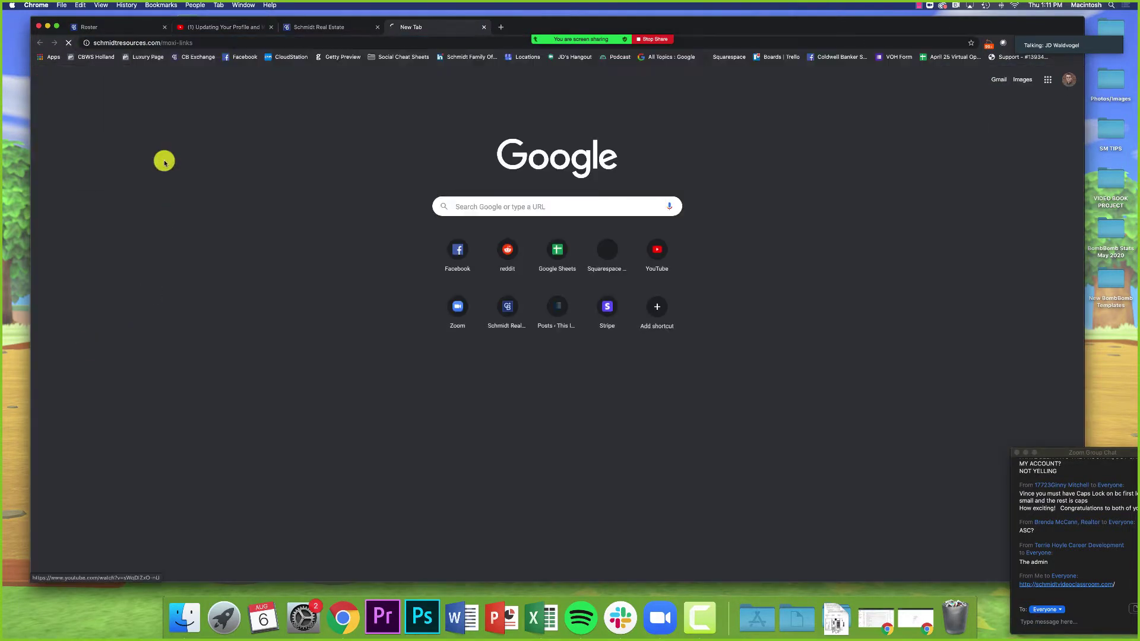
left_click(1055, 623)
type("https://www.schmidtresources.com/moxi-links")
key("Return")
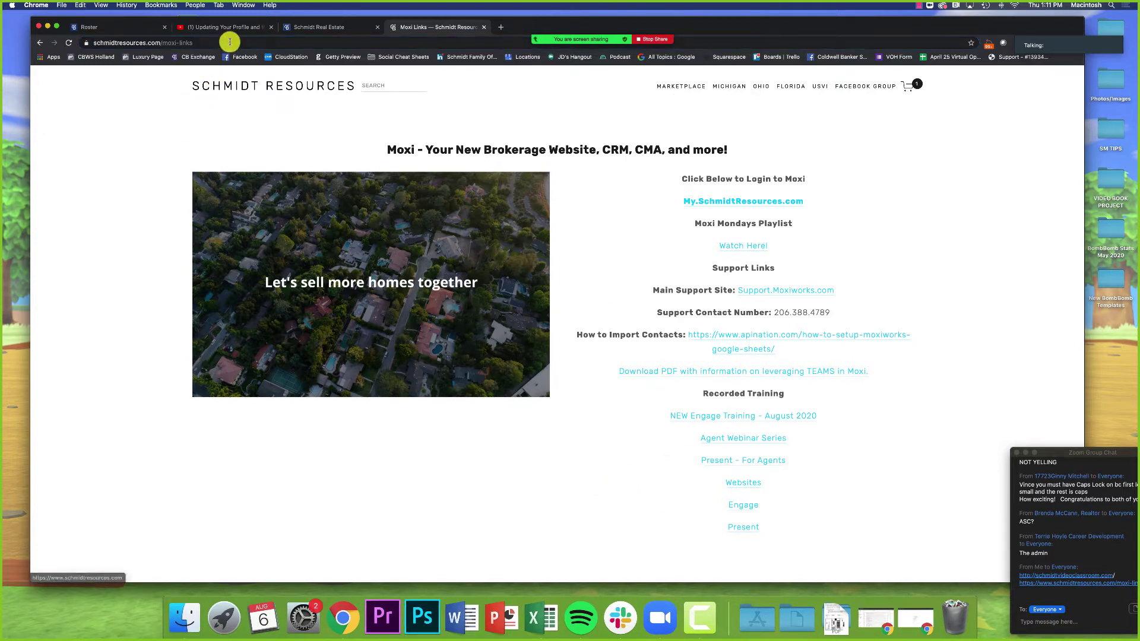
Step: Load the Schmidt Video Classroom channel's Playlists page, glance at the Schmidt Real Estate tab, and return
type("schmidtvideoclassroom.com")
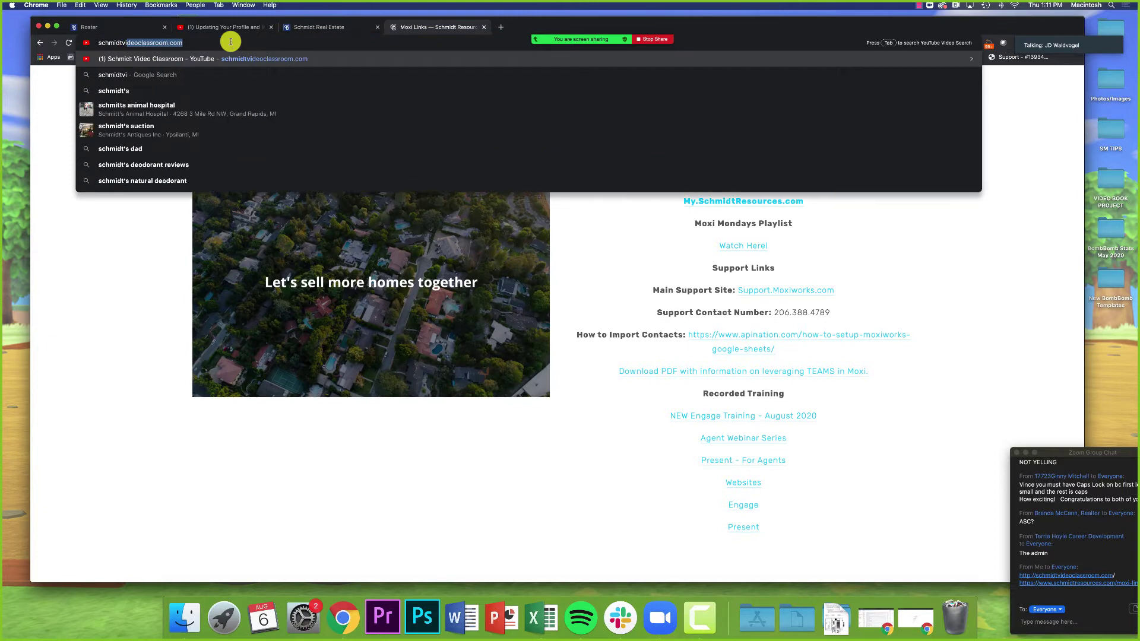
key("Return")
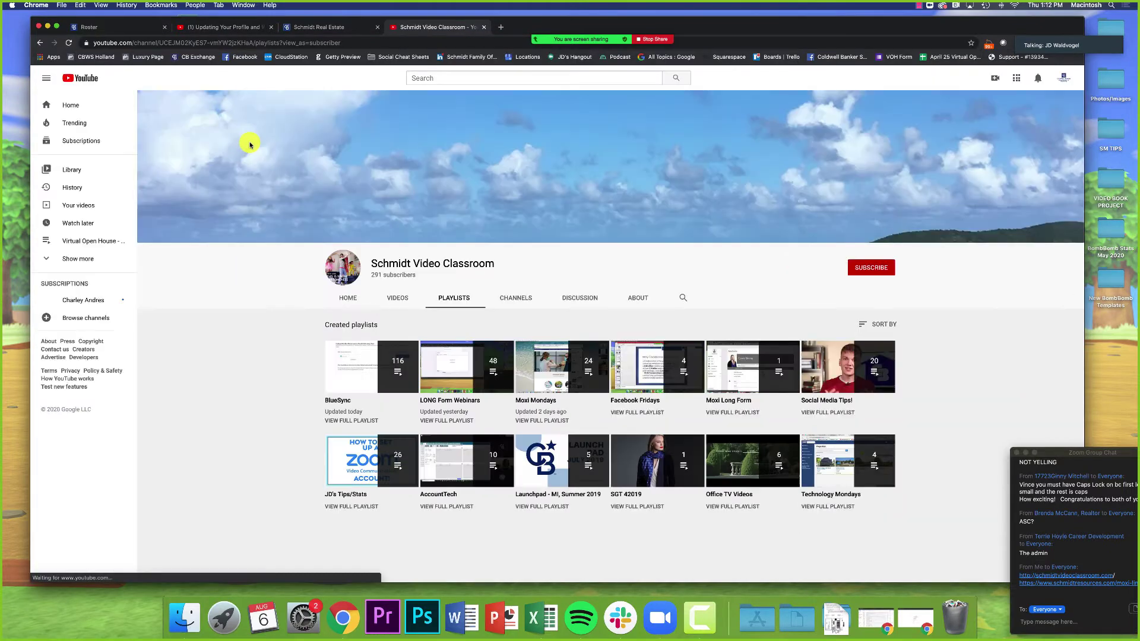
scroll(231, 267, "down", 1)
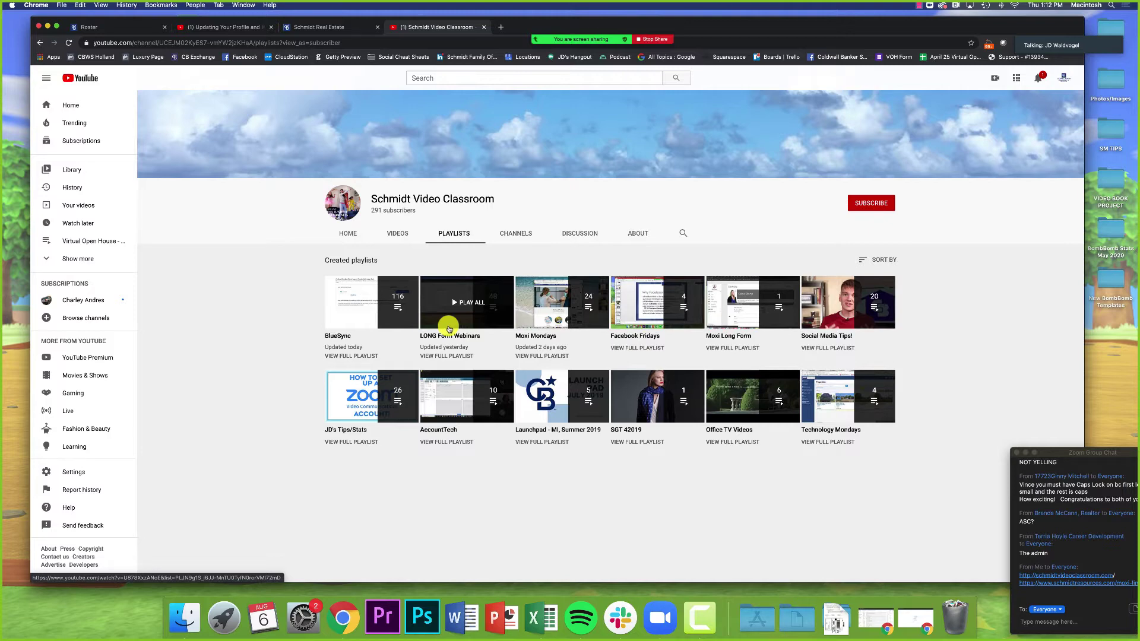
left_click(331, 26)
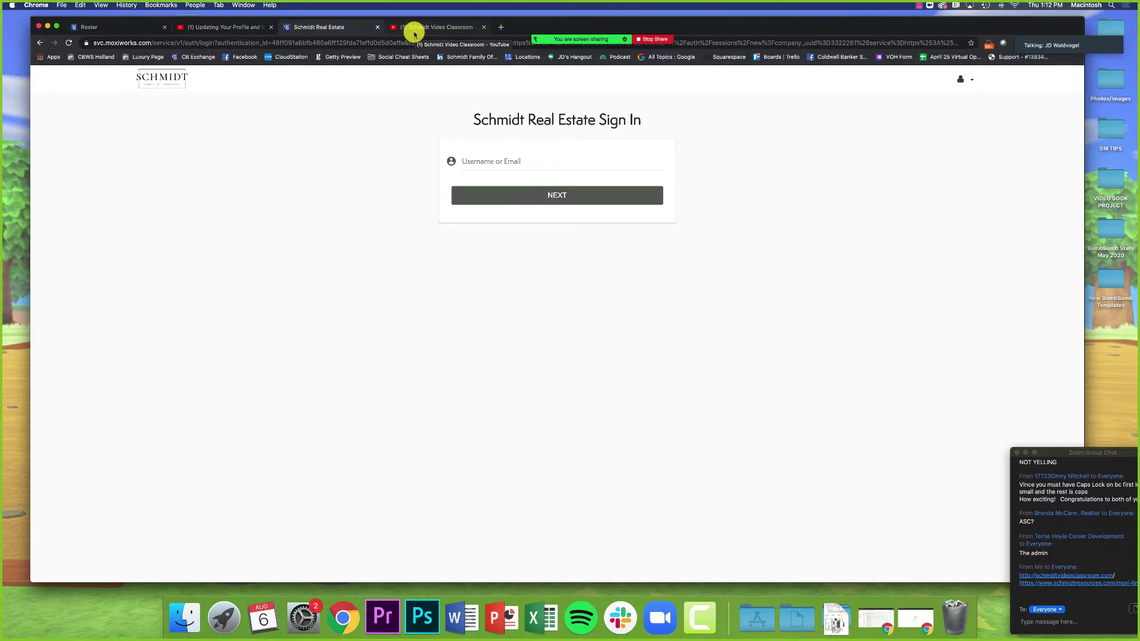
left_click(414, 28)
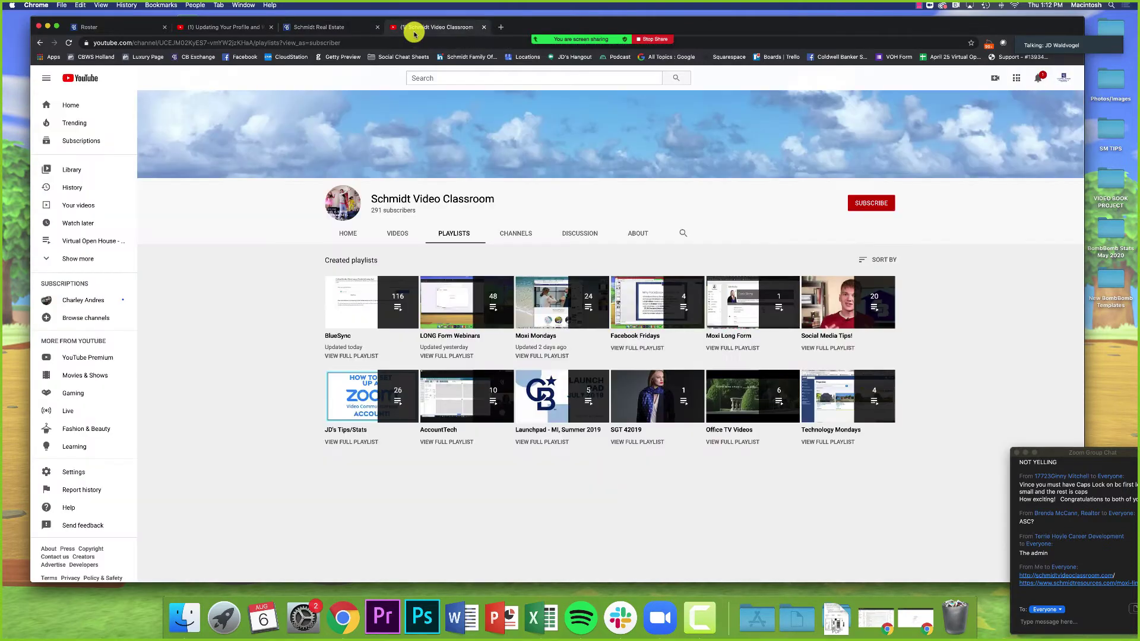
Step: Stop the current share, then re-share the desktop showing the Schmidt Video Classroom playlists
left_click(651, 40)
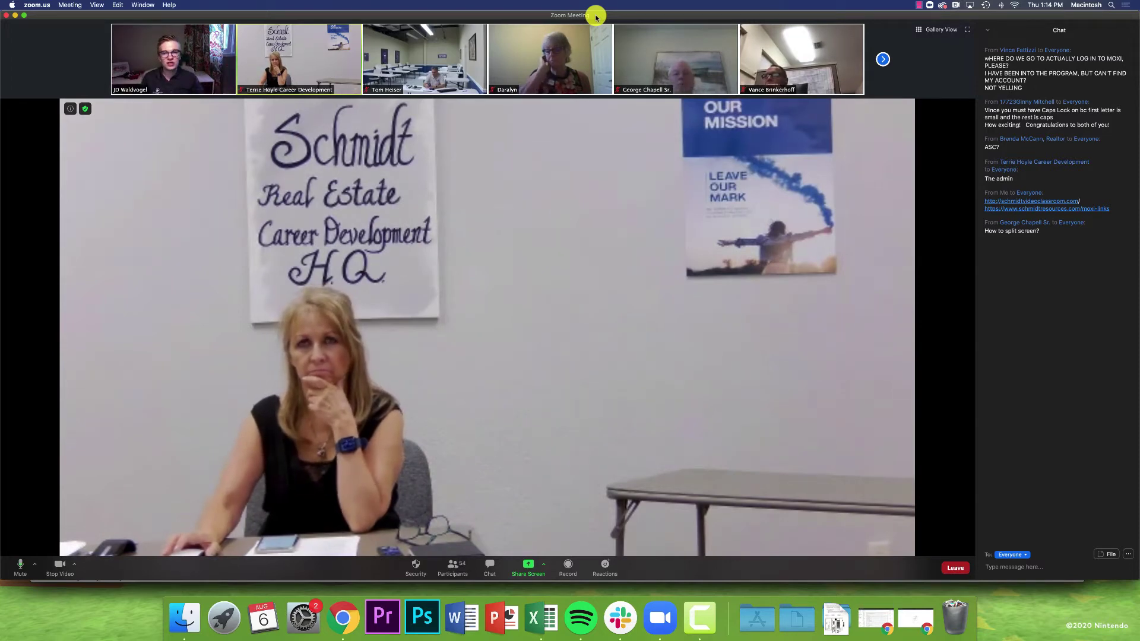
mouse_move(1, 14)
left_mouse_down()
mouse_move(35, 18)
mouse_move(13, 16)
left_mouse_up()
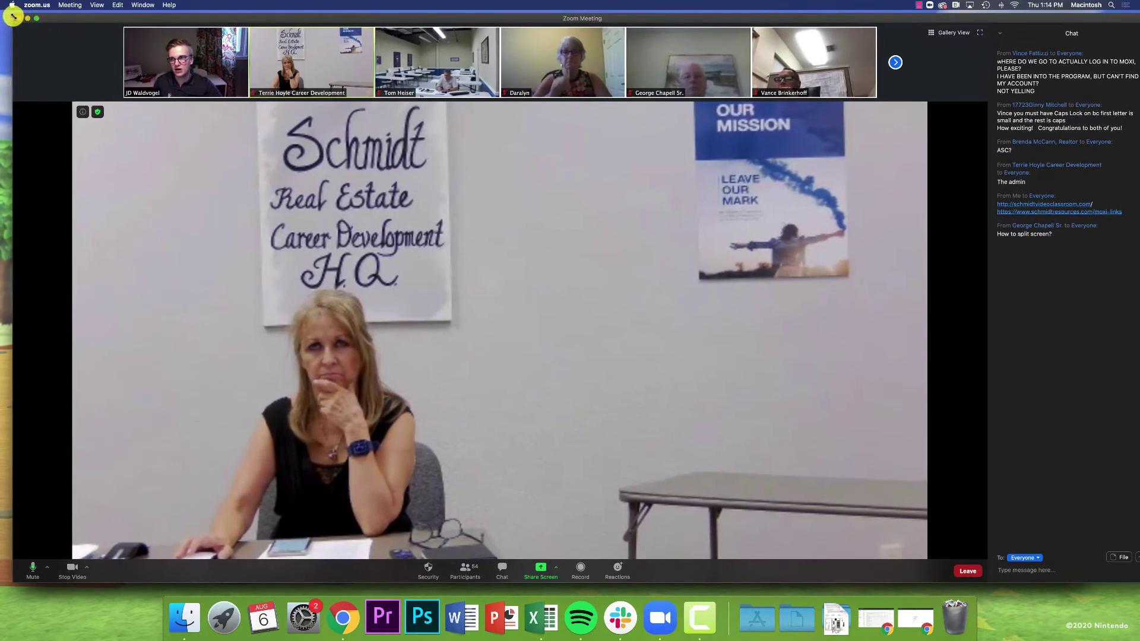
left_click(542, 558)
left_click(786, 428)
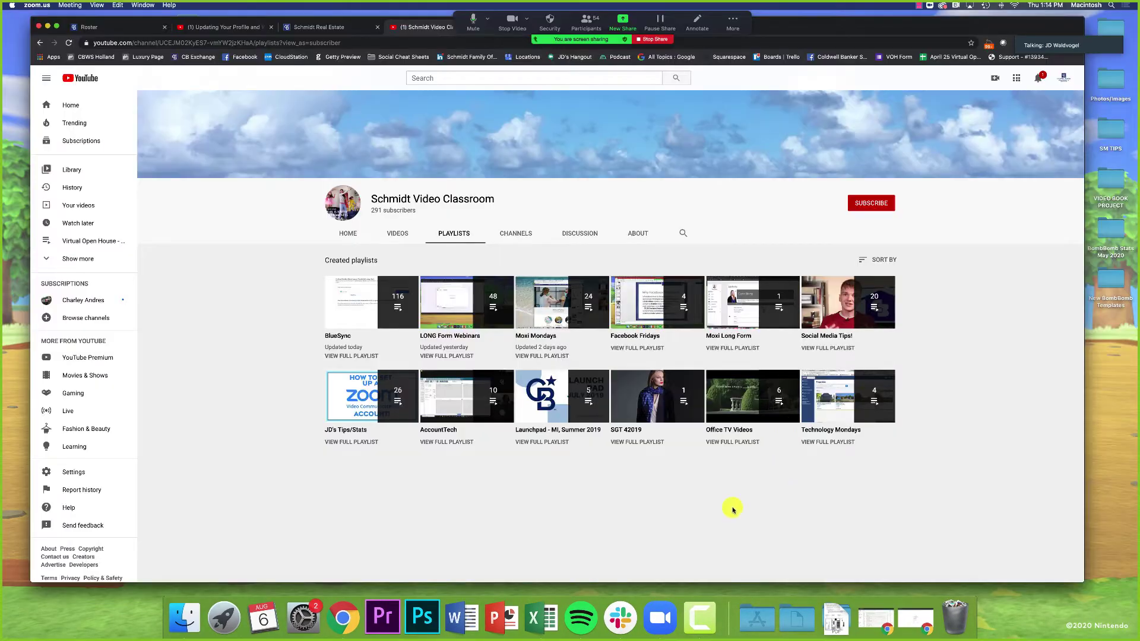
Step: Move the Chrome window with the Schmidt Video Classroom playlists and shrink it to reveal the desktop
mouse_move(896, 28)
left_mouse_down()
mouse_move(945, 81)
mouse_move(899, 35)
left_mouse_up()
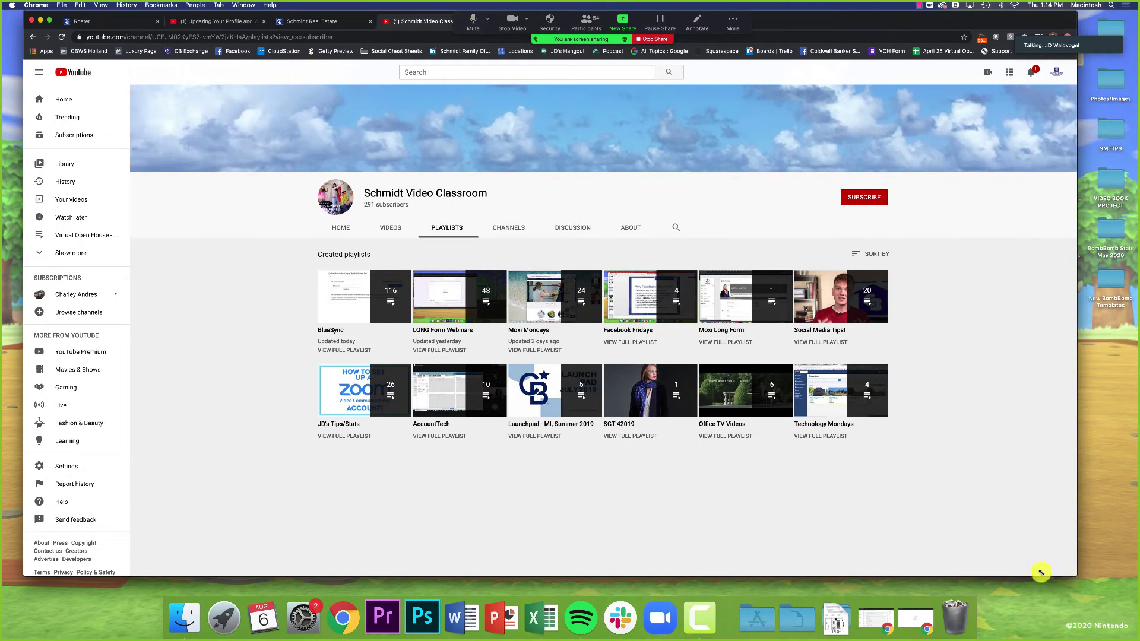
left_click_drag(1041, 573, 1124, 573)
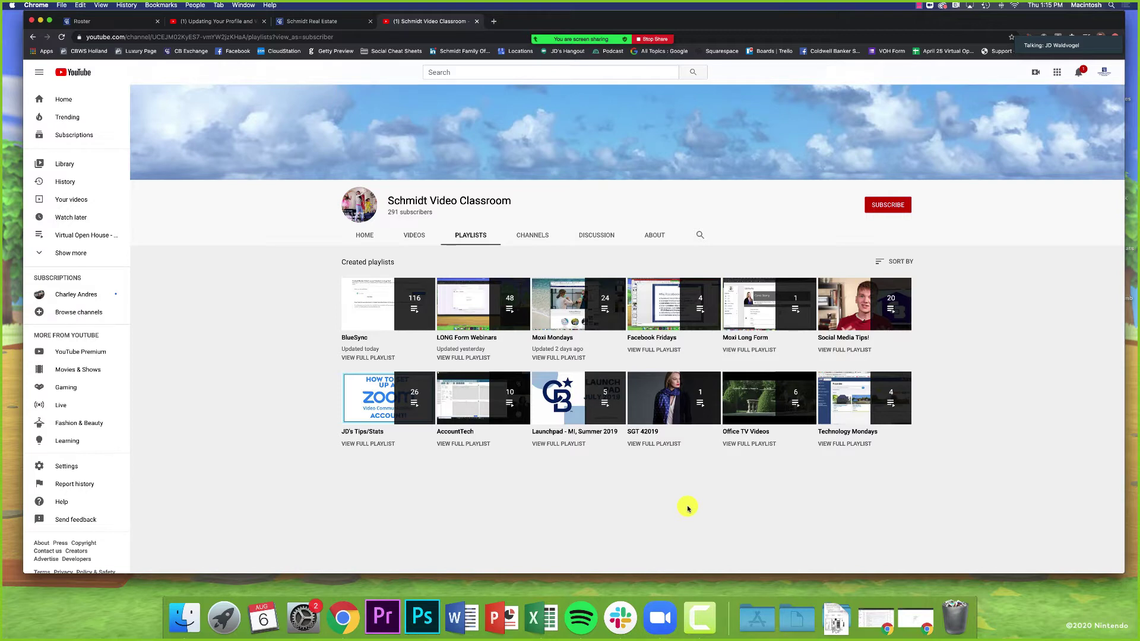
Step: Load the agent's Coldwell Banker Great Lakes website in a new tab via 'jd' and skim it
key("super+t")
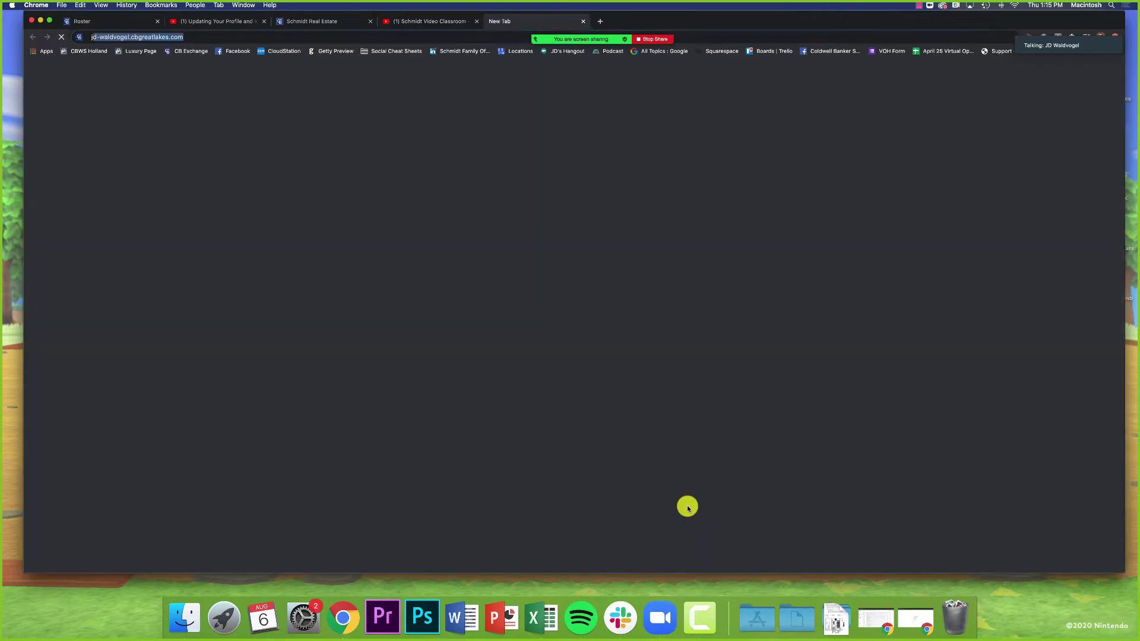
type("jd")
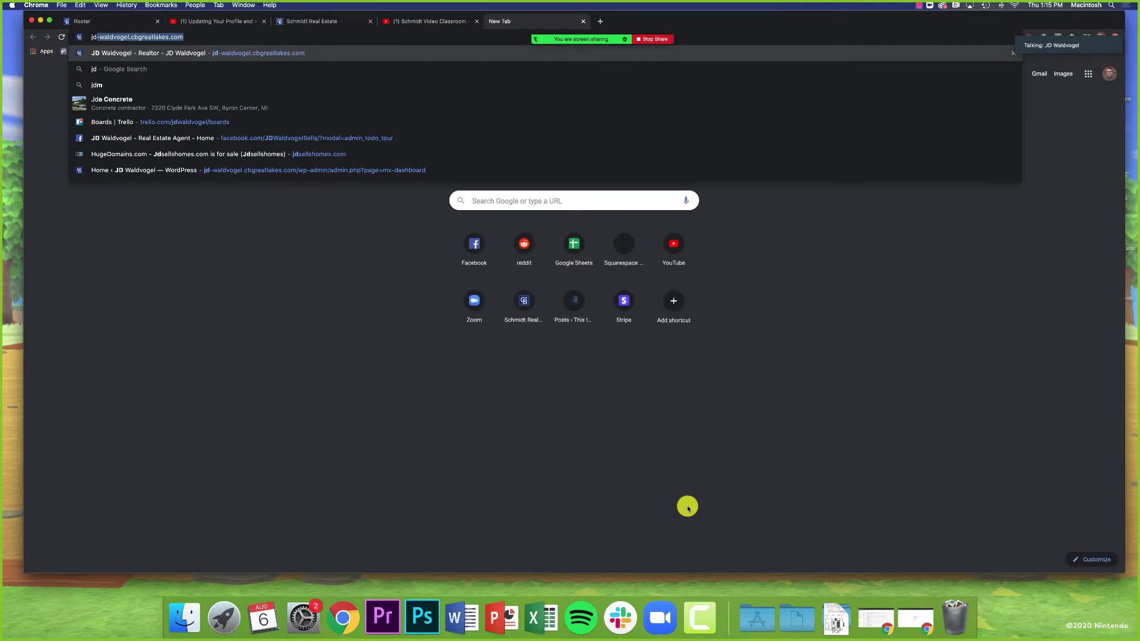
key("Return")
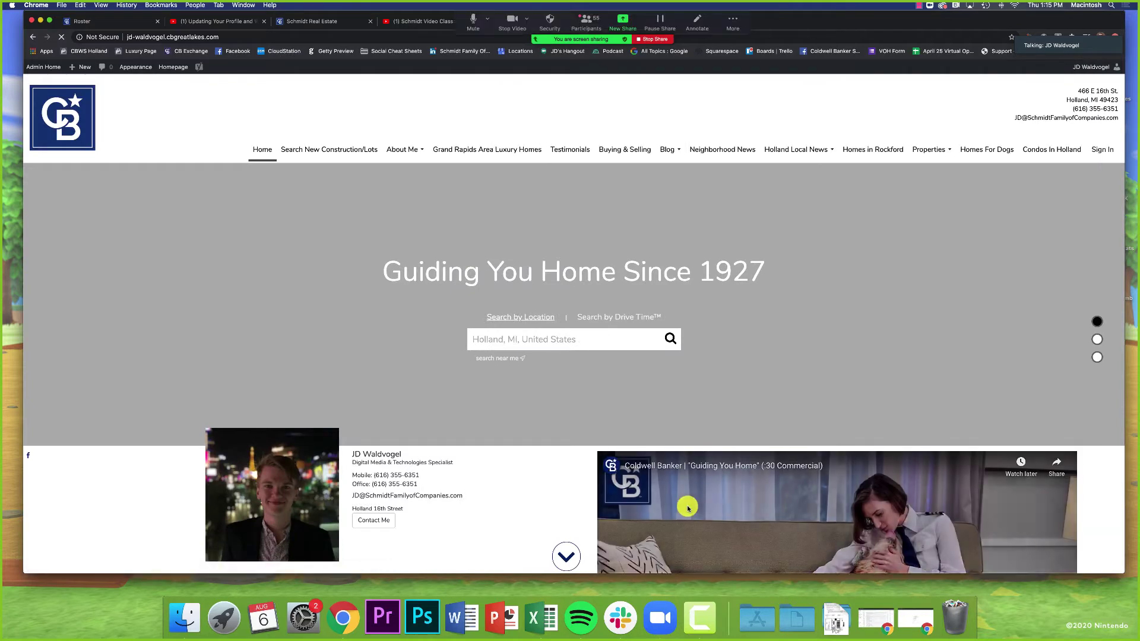
scroll(598, 509, "down", 1)
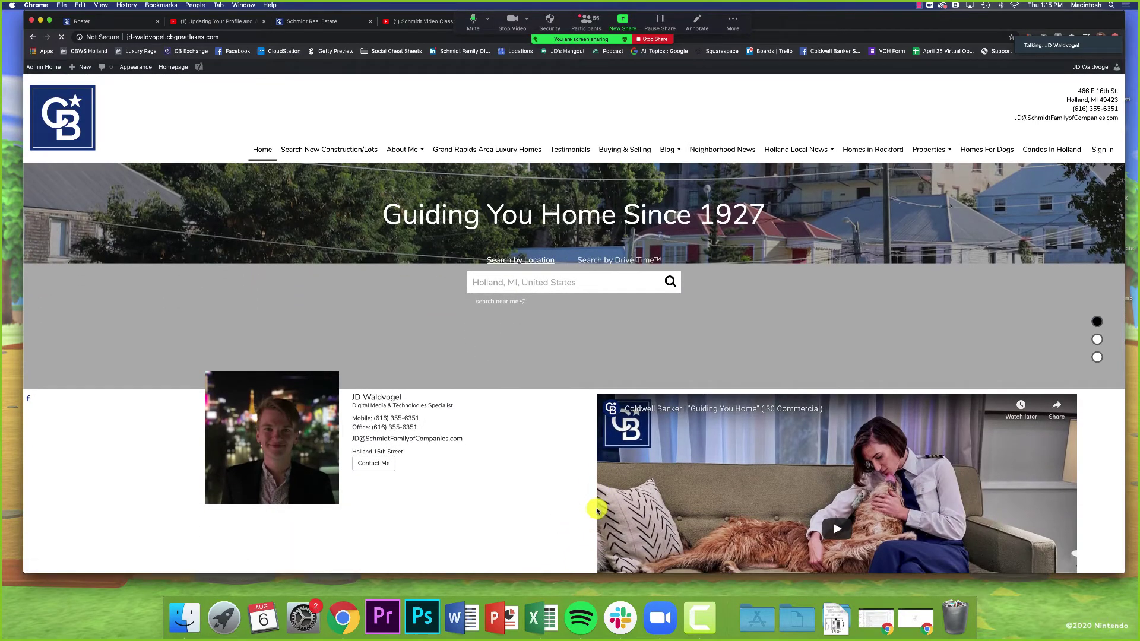
scroll(598, 509, "up", 1)
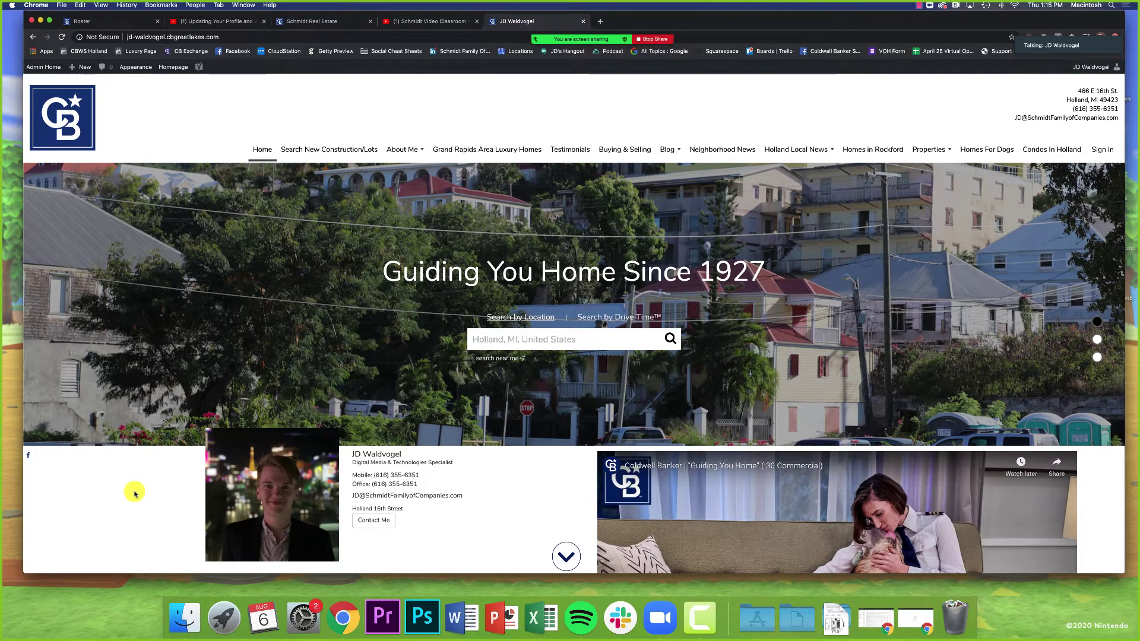
scroll(134, 493, "down", 3)
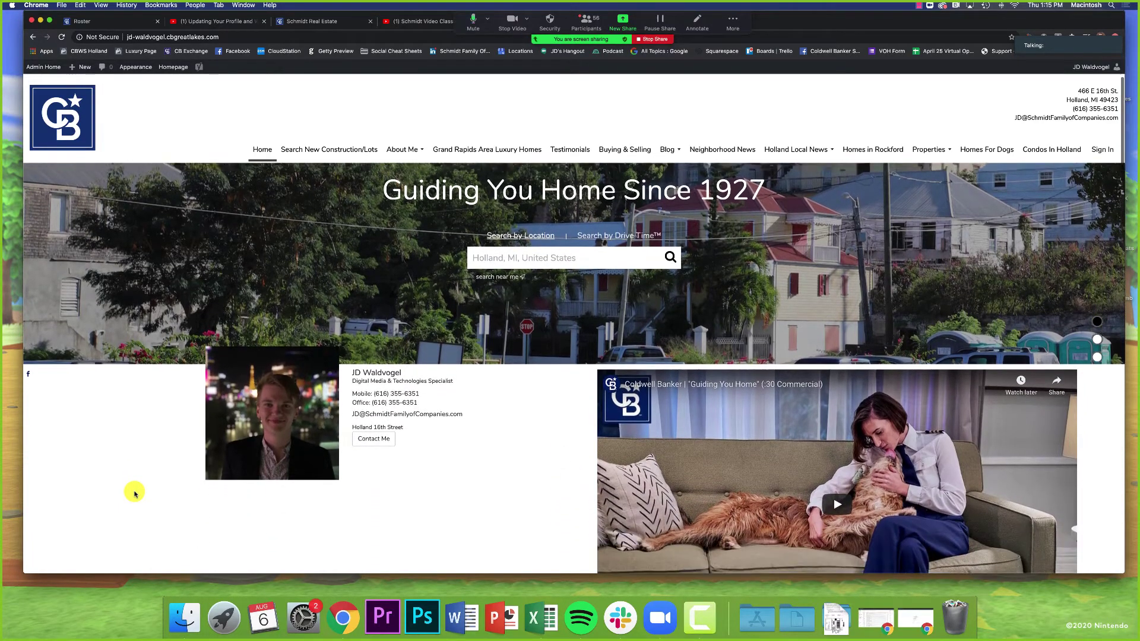
scroll(135, 493, "up", 2)
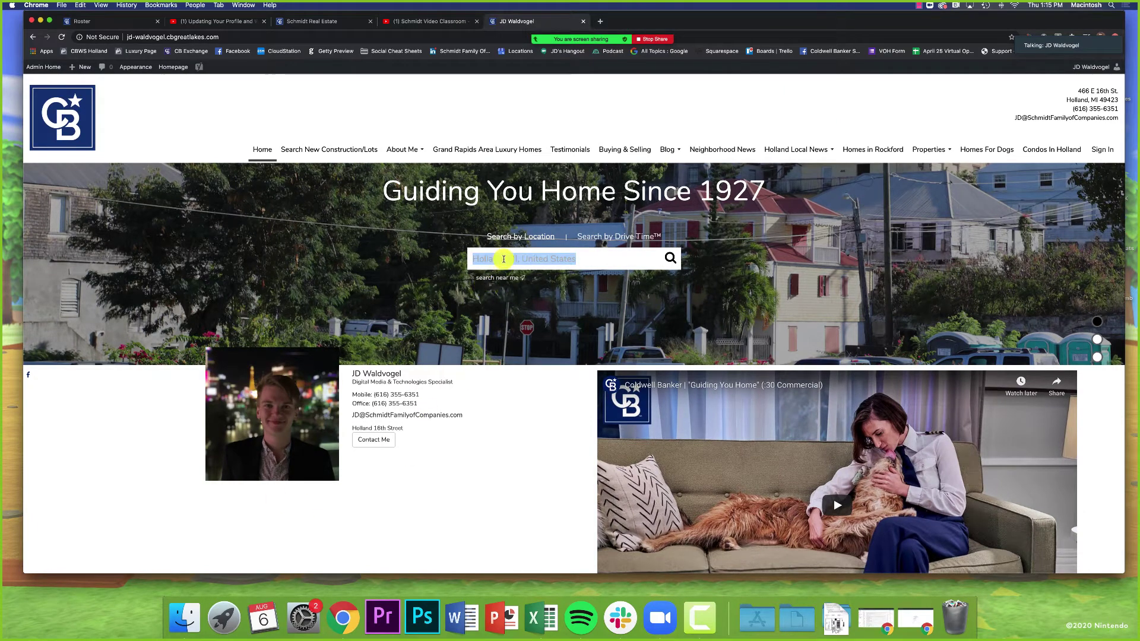
Step: Try the home search location box, scroll through the site's sections, then open a fresh tab
left_click(501, 257)
left_click(576, 264)
left_click(555, 433)
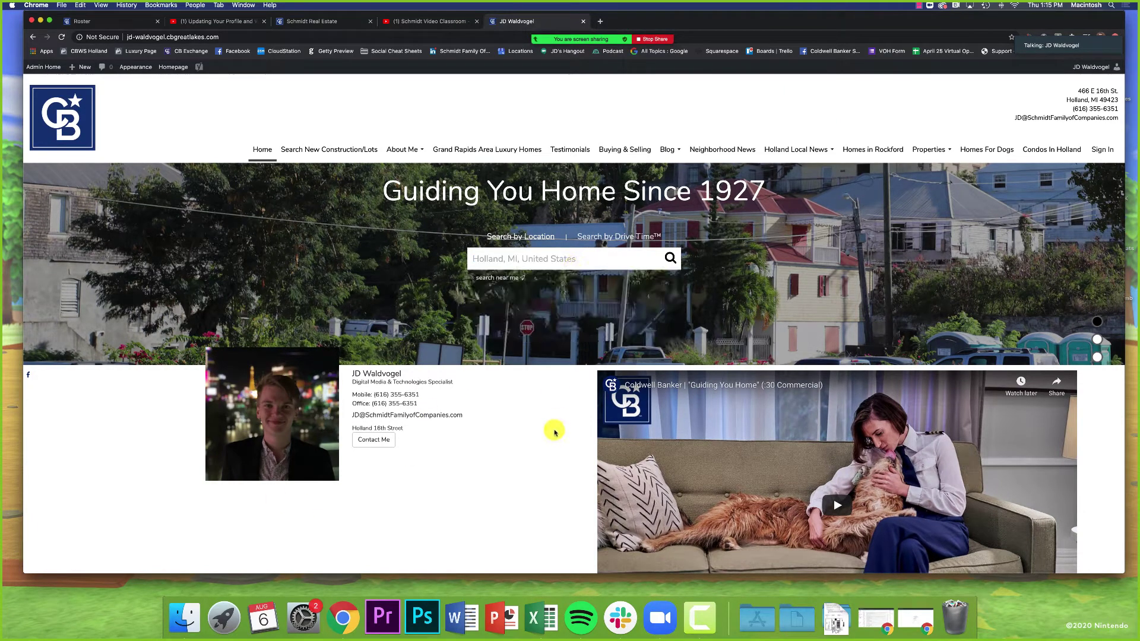
scroll(755, 451, "down", 1)
scroll(755, 450, "down", 3)
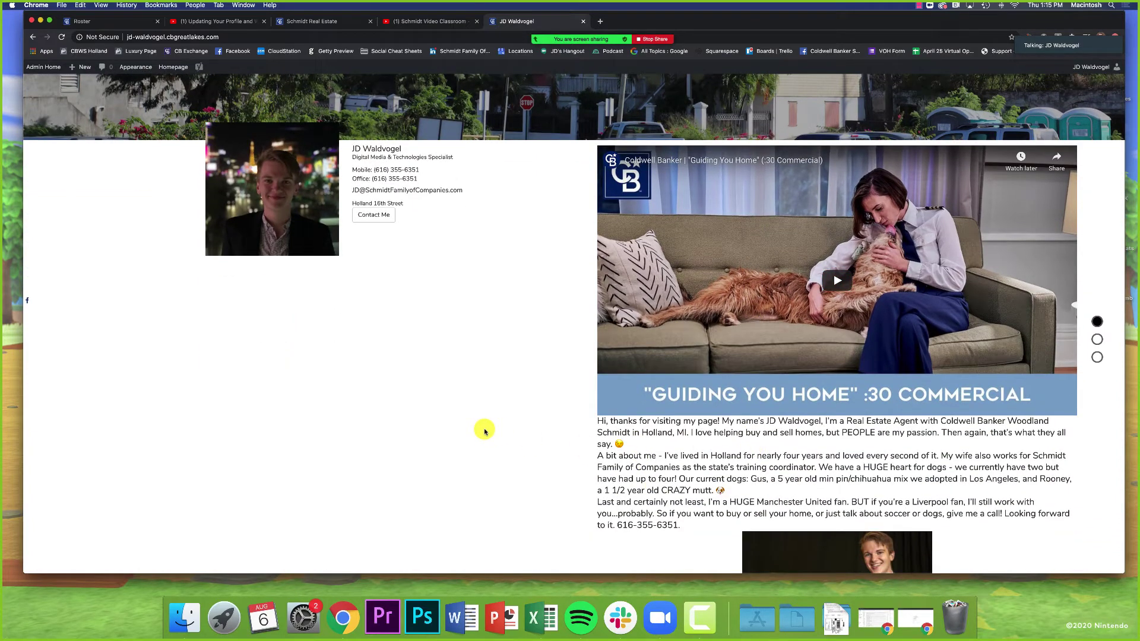
scroll(485, 431, "down", 10)
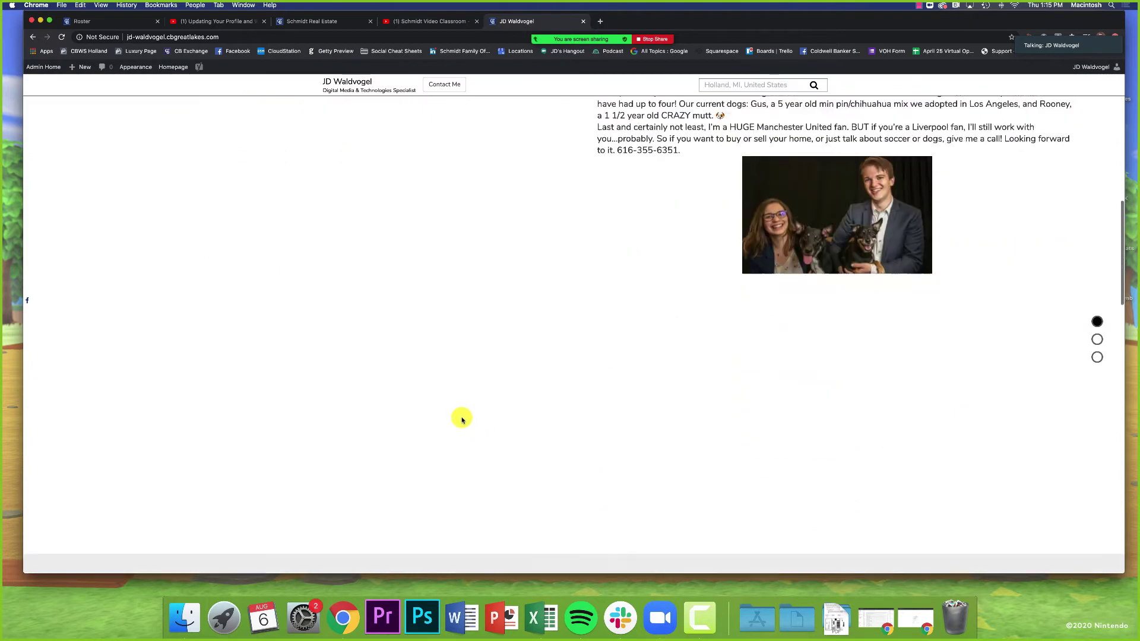
scroll(467, 428, "down", 7)
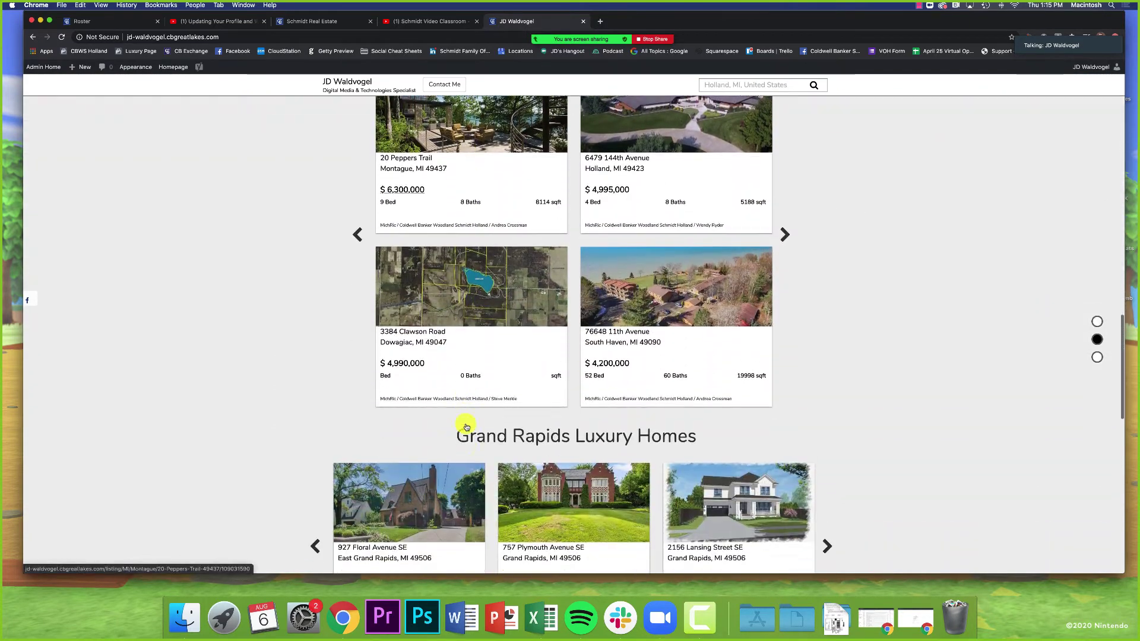
scroll(331, 422, "down", 3)
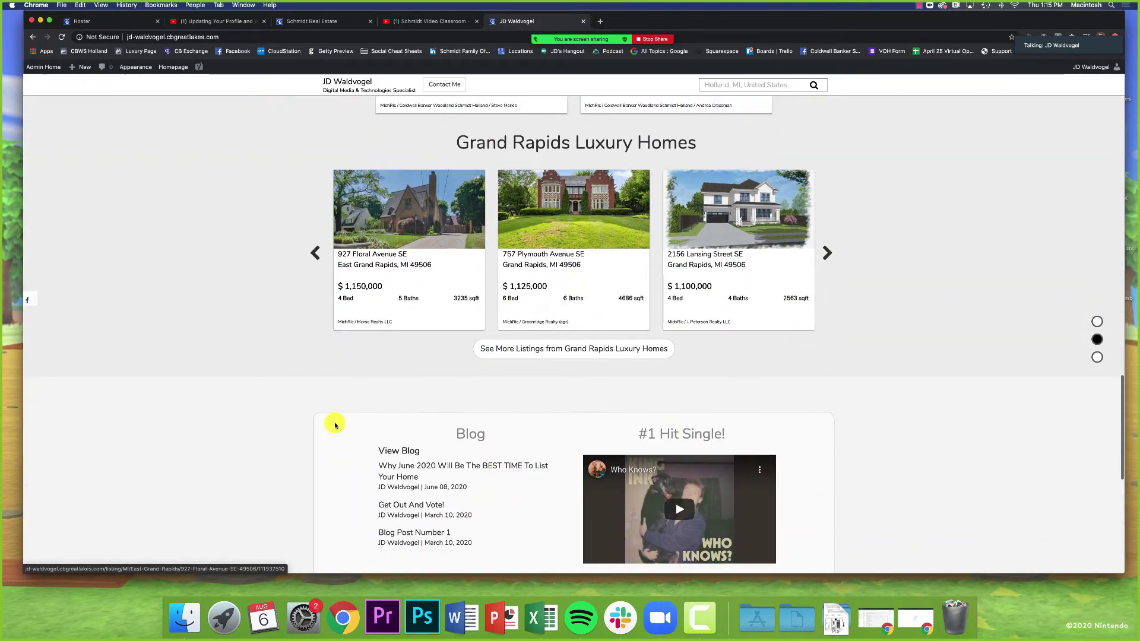
scroll(335, 425, "up", 20)
scroll(335, 425, "up", 5)
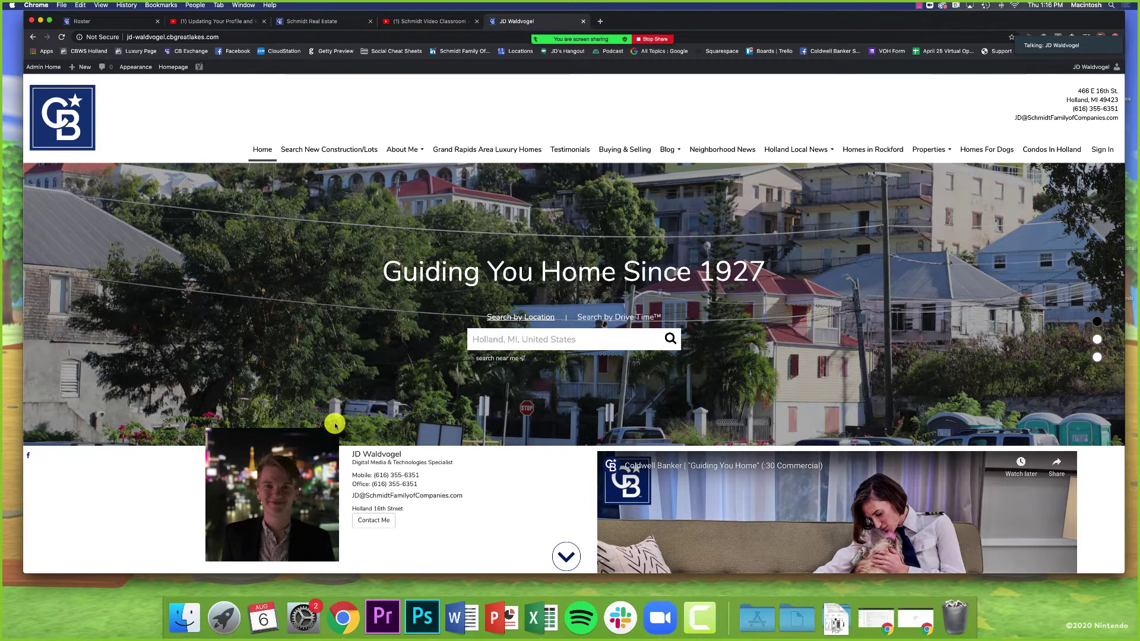
key("super+t")
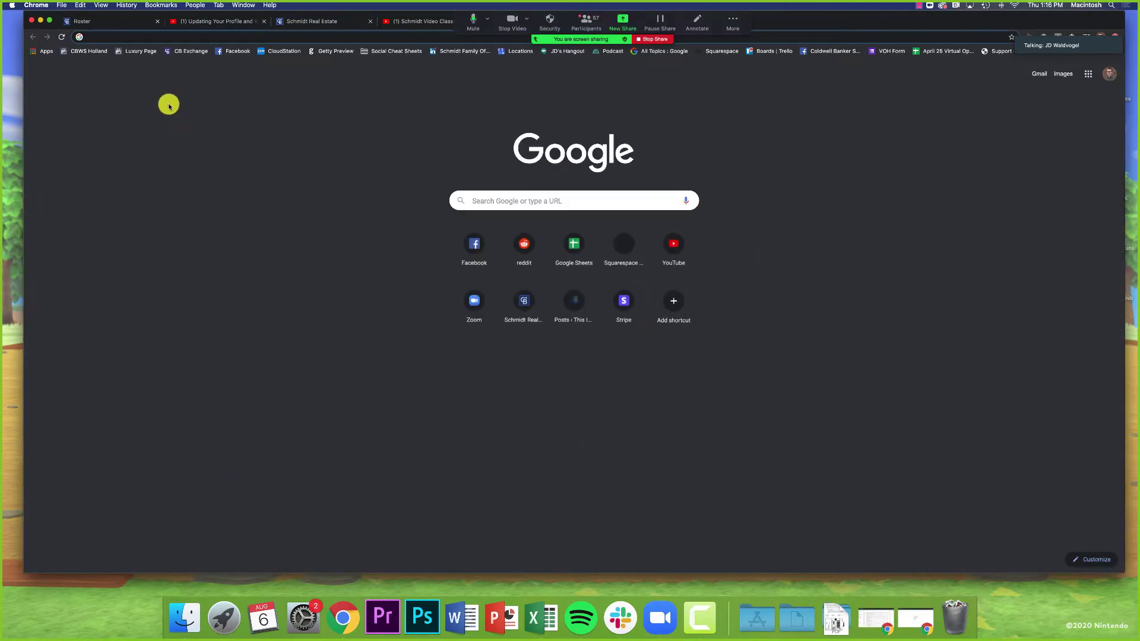
left_click(160, 38)
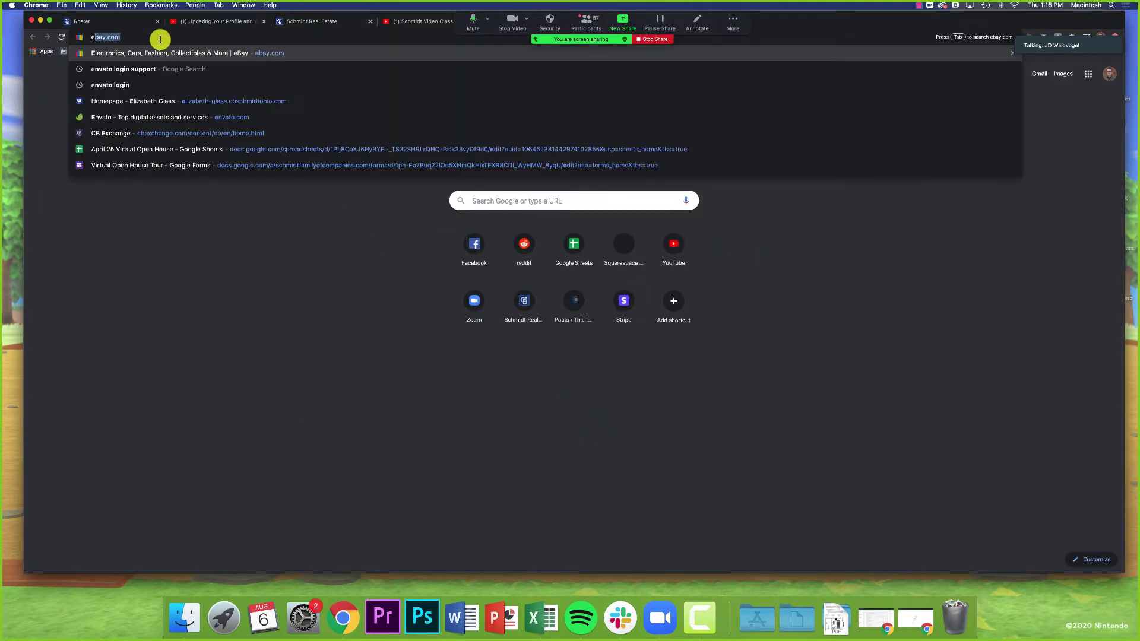
key("Return")
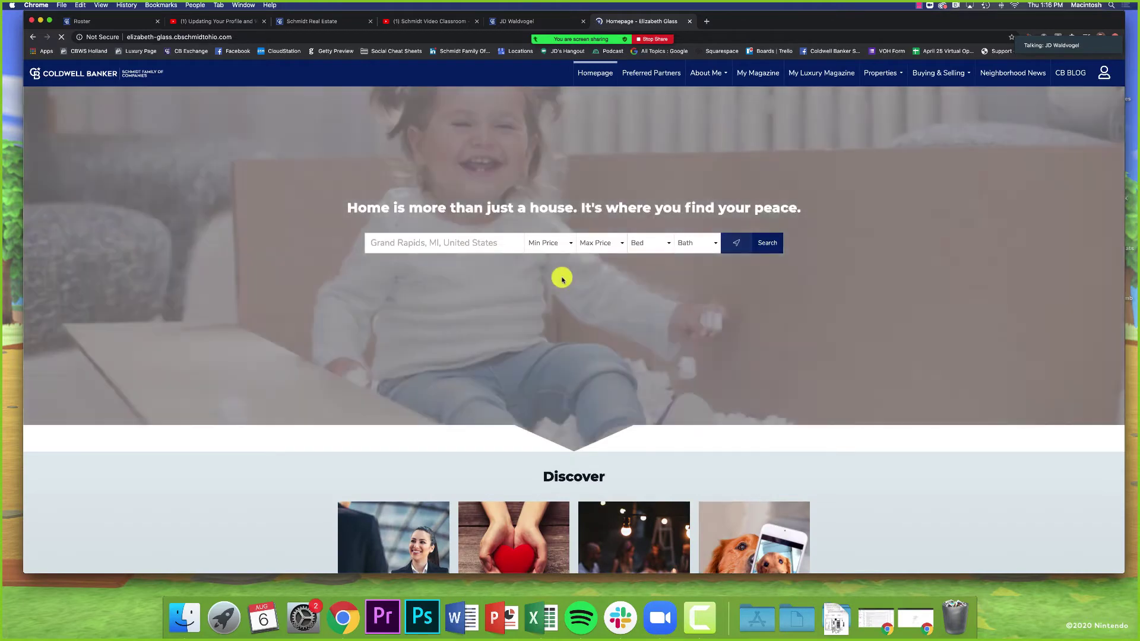
scroll(529, 324, "down", 1)
scroll(529, 324, "down", 5)
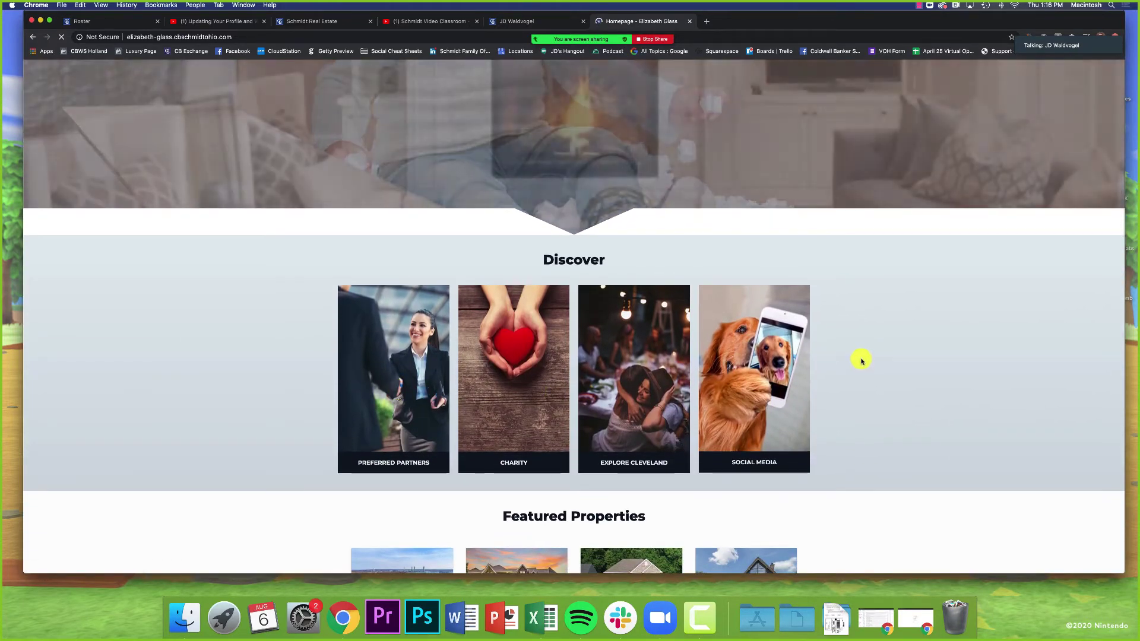
scroll(863, 360, "down", 3)
scroll(826, 382, "down", 4)
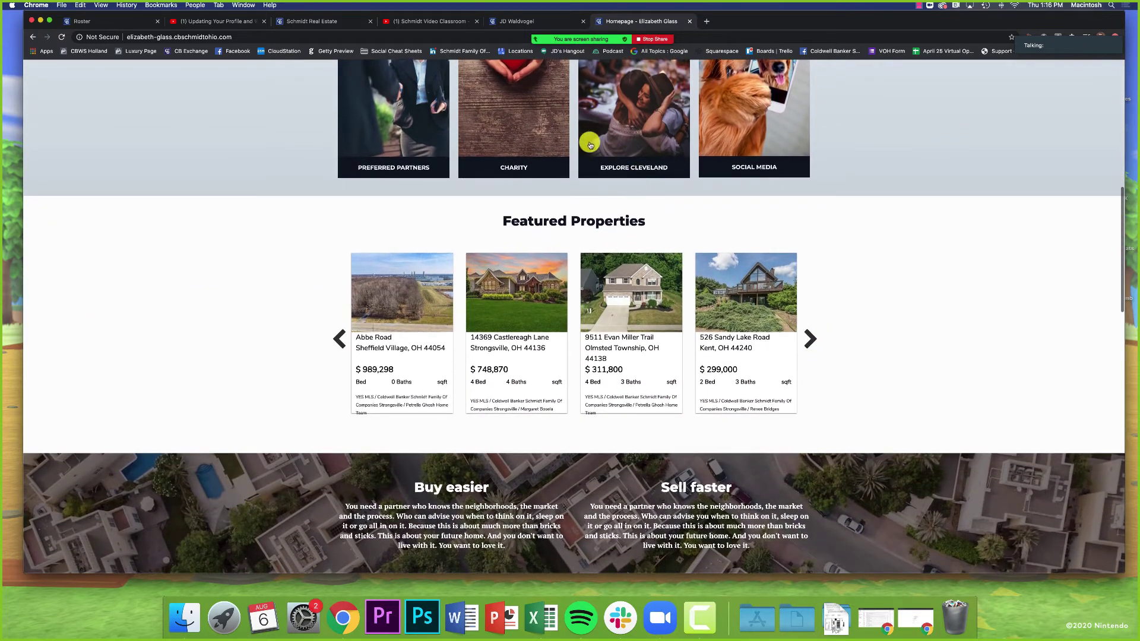
left_click(502, 20)
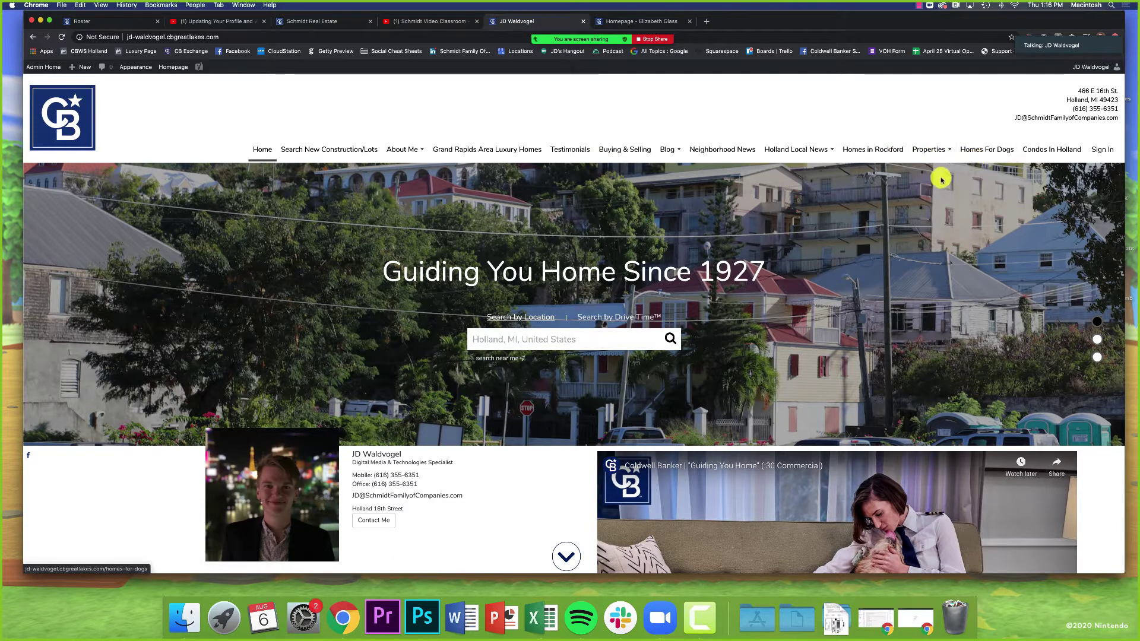
Step: Open the Homes For Dogs page and scroll through its Capitol Hill listings and community section
left_click(980, 154)
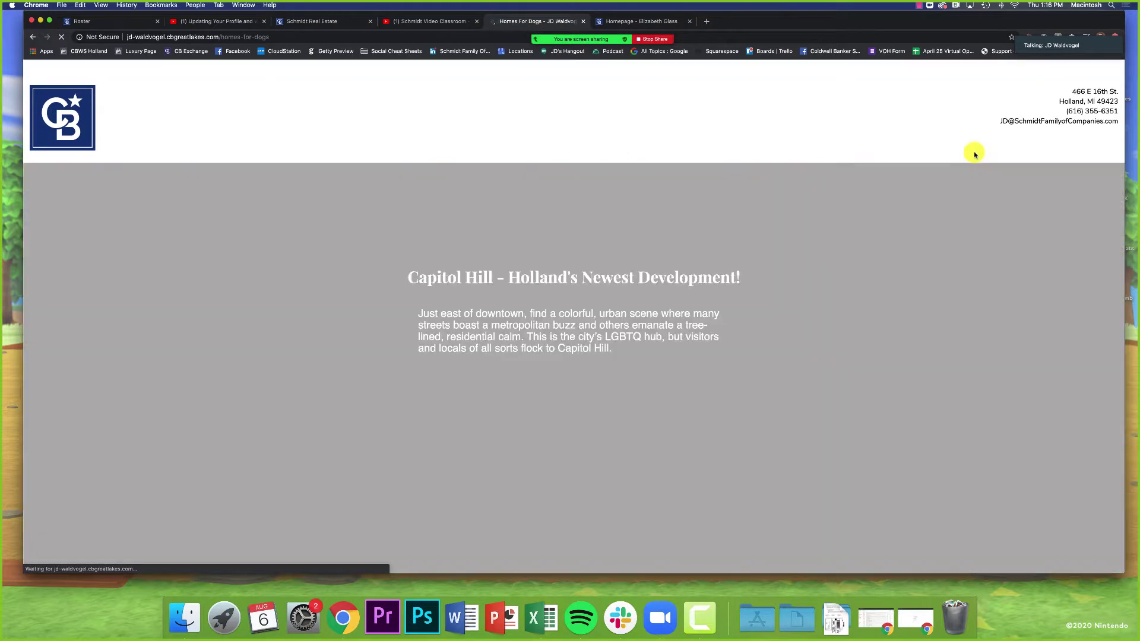
scroll(692, 211, "down", 5)
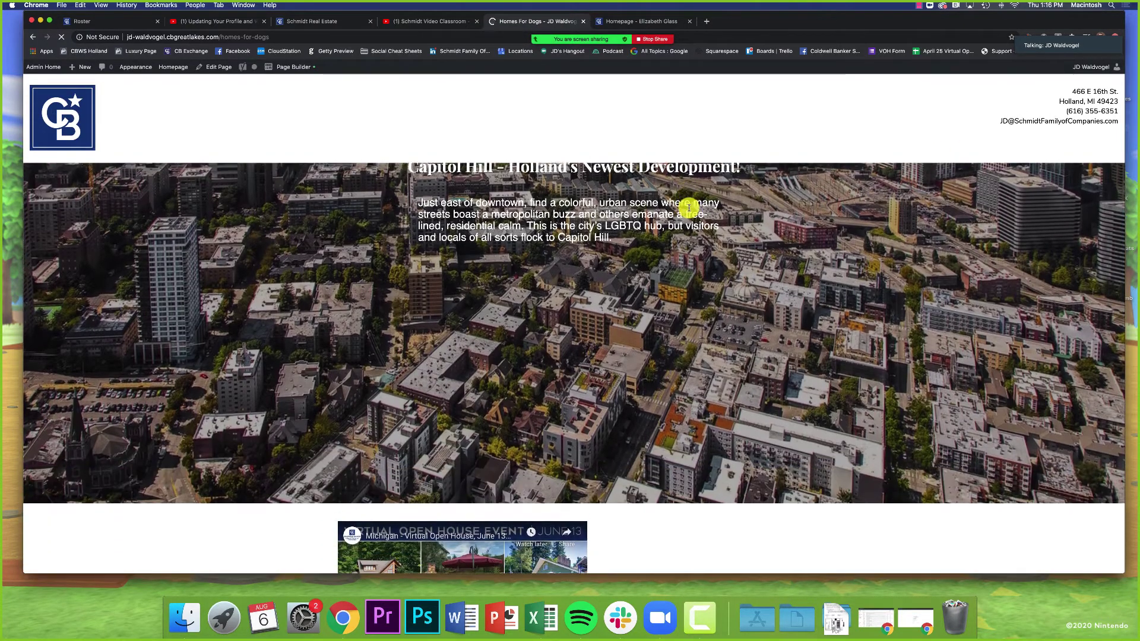
scroll(690, 208, "up", 5)
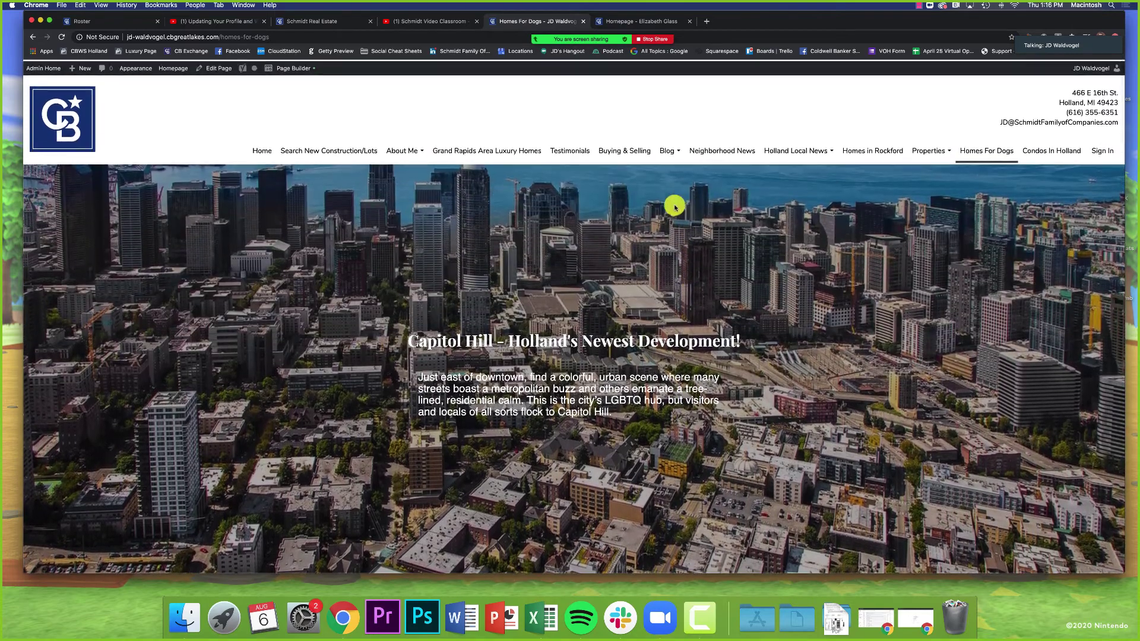
scroll(671, 205, "down", 10)
scroll(625, 259, "down", 3)
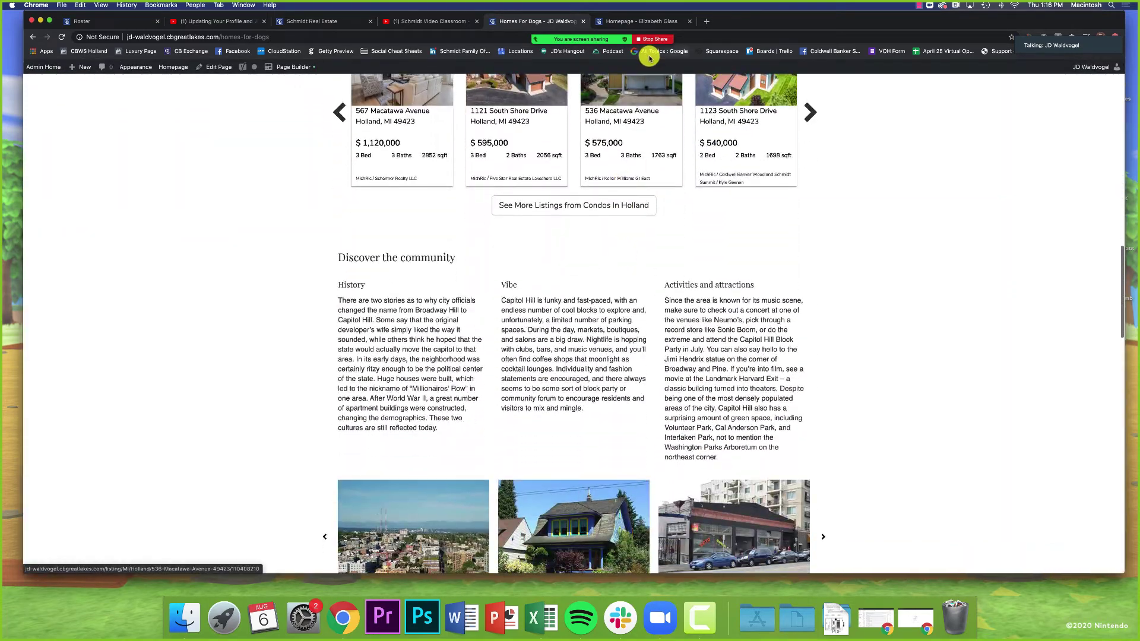
left_click(668, 22)
scroll(600, 237, "up", 3)
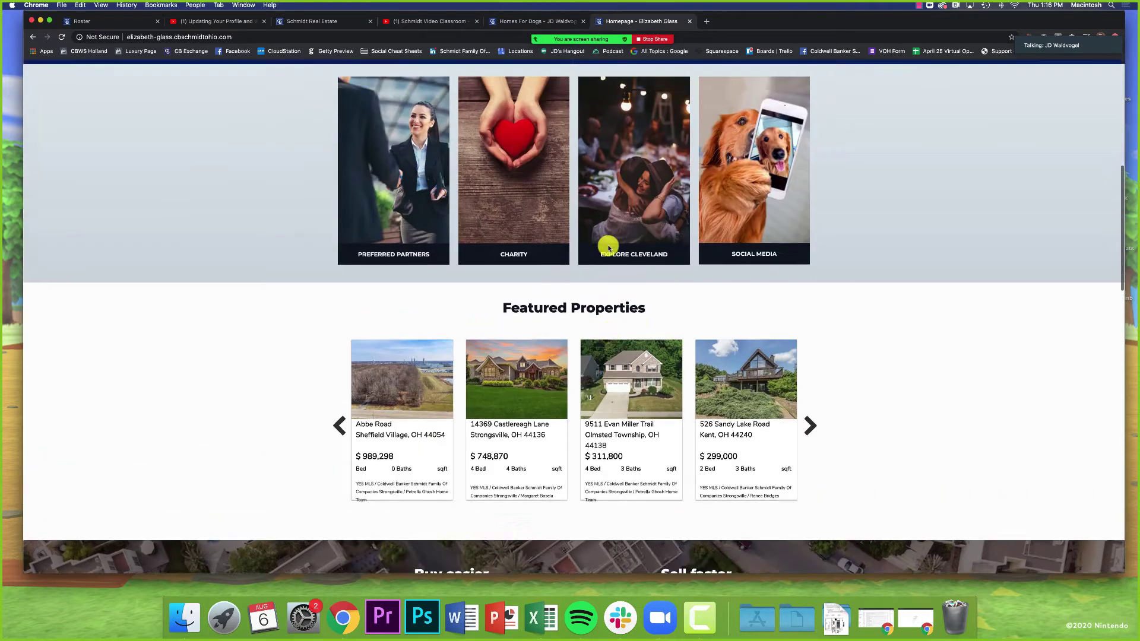
scroll(575, 242, "up", 1)
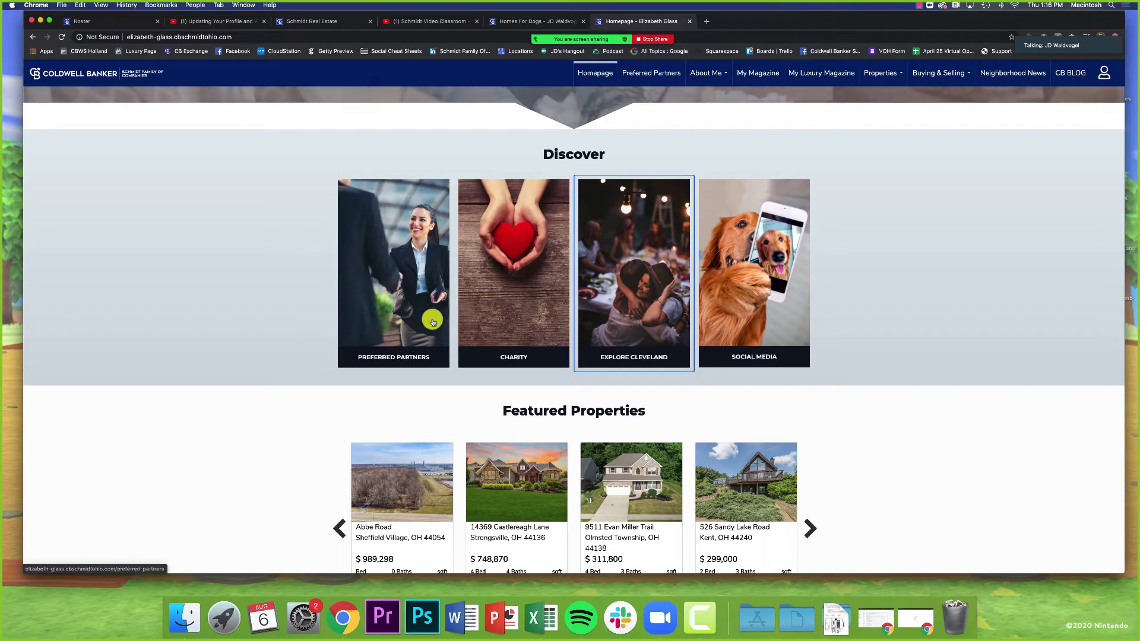
left_click(410, 316)
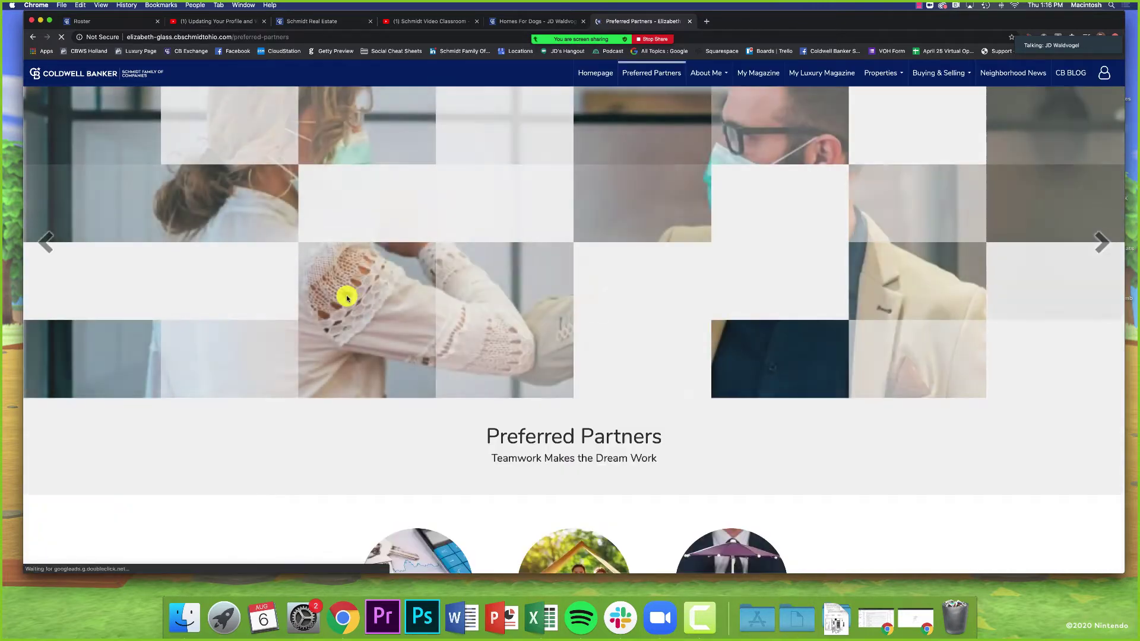
scroll(348, 298, "down", 3)
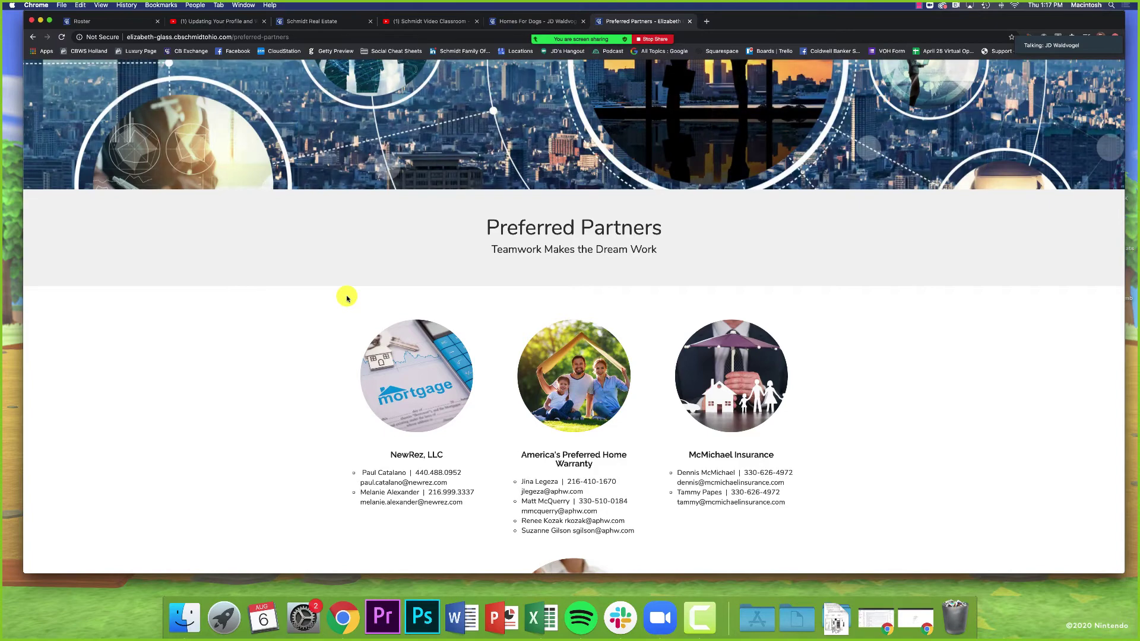
scroll(347, 298, "down", 4)
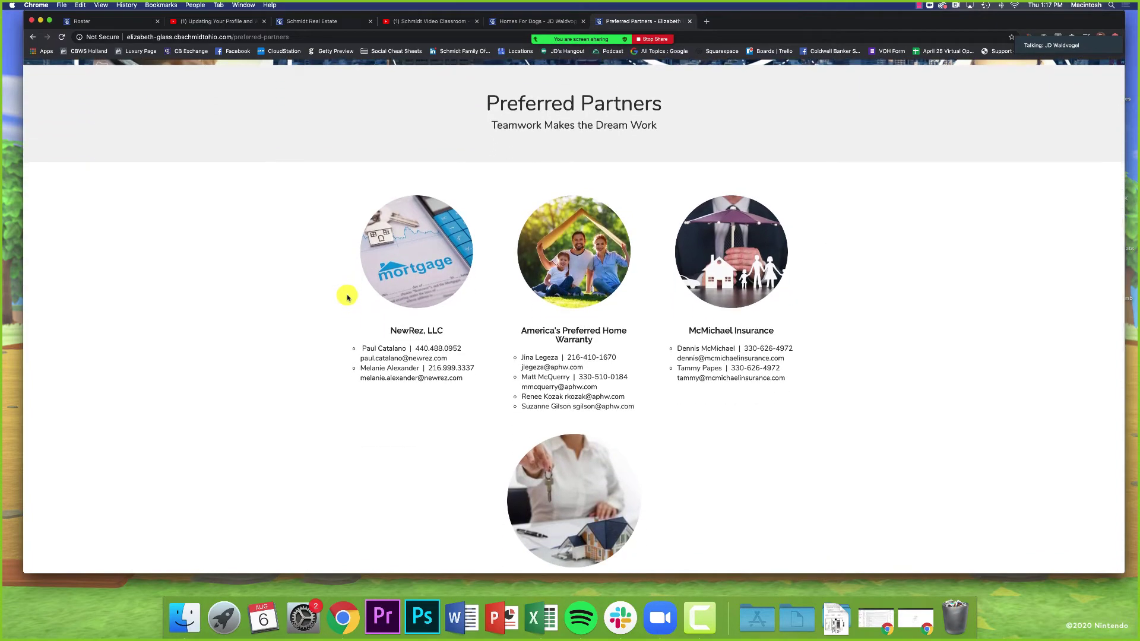
scroll(348, 299, "up", 10)
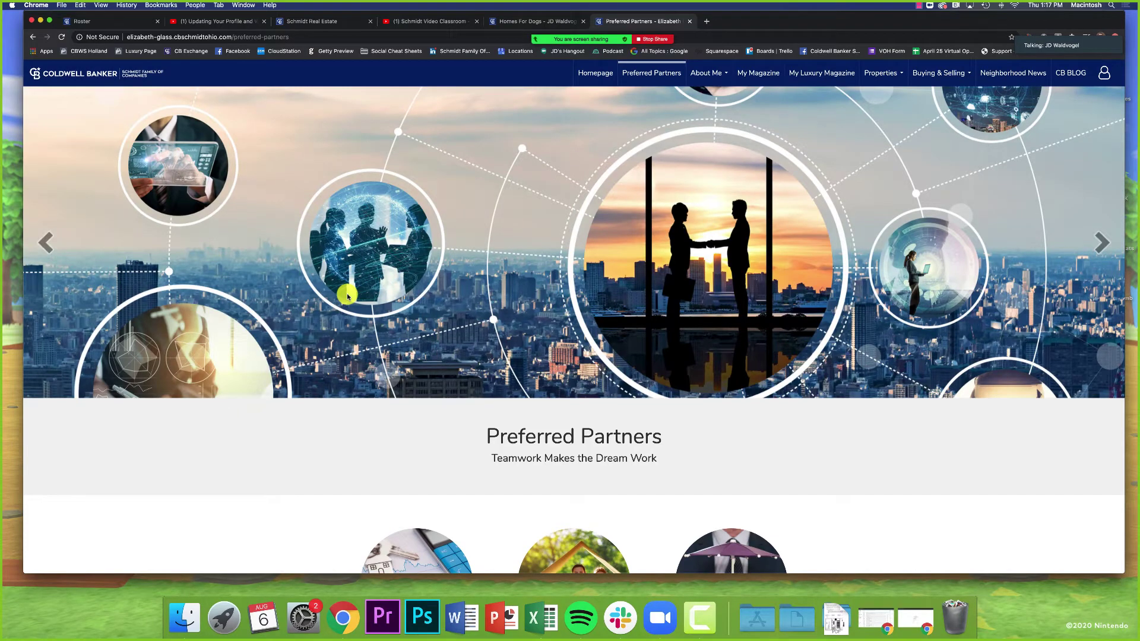
Step: From the Homes For Dogs tab, return to the site's Home page with the 'Guiding You Home Since 1927' header
left_click(517, 21)
scroll(378, 108, "up", 15)
left_click(257, 148)
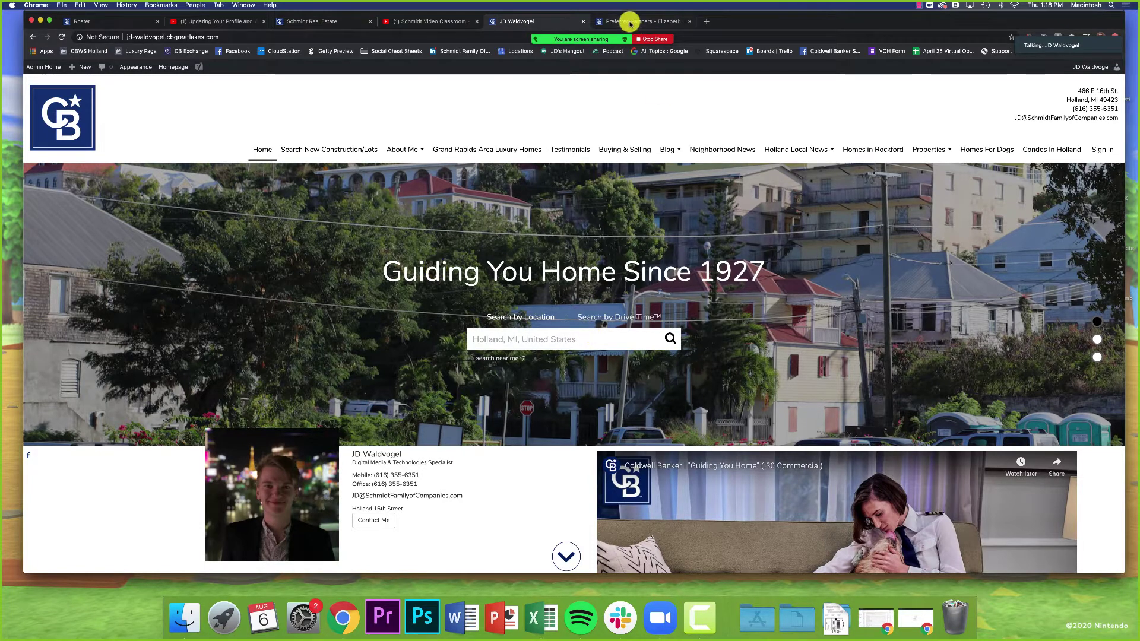
mouse_move(594, 37)
left_click(733, 24)
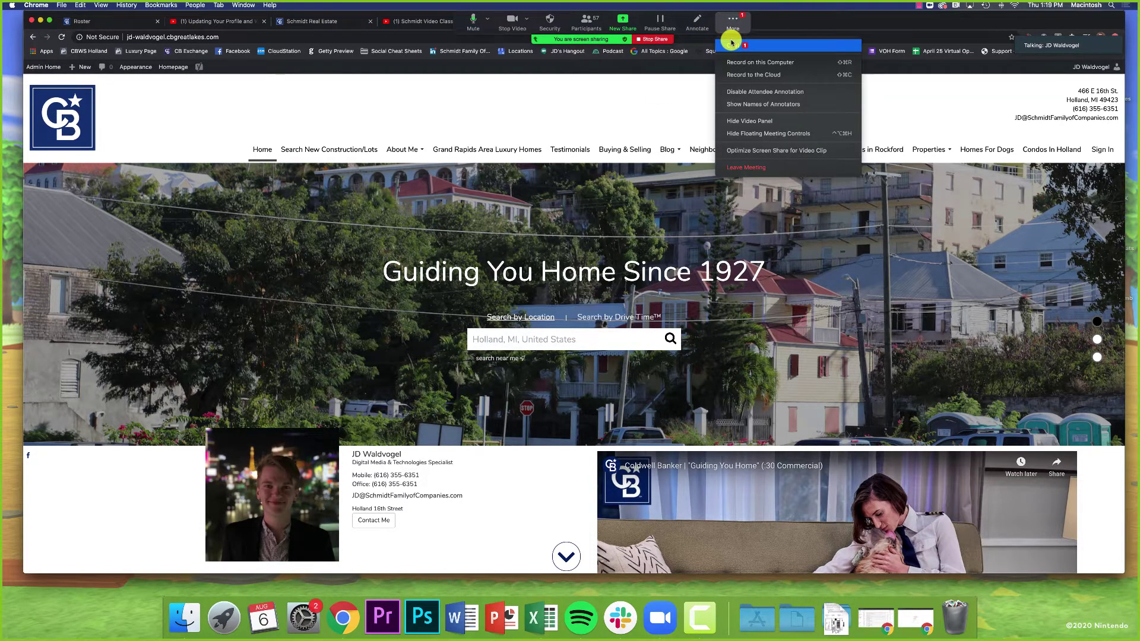
left_click(742, 61)
scroll(1060, 481, "down", 3)
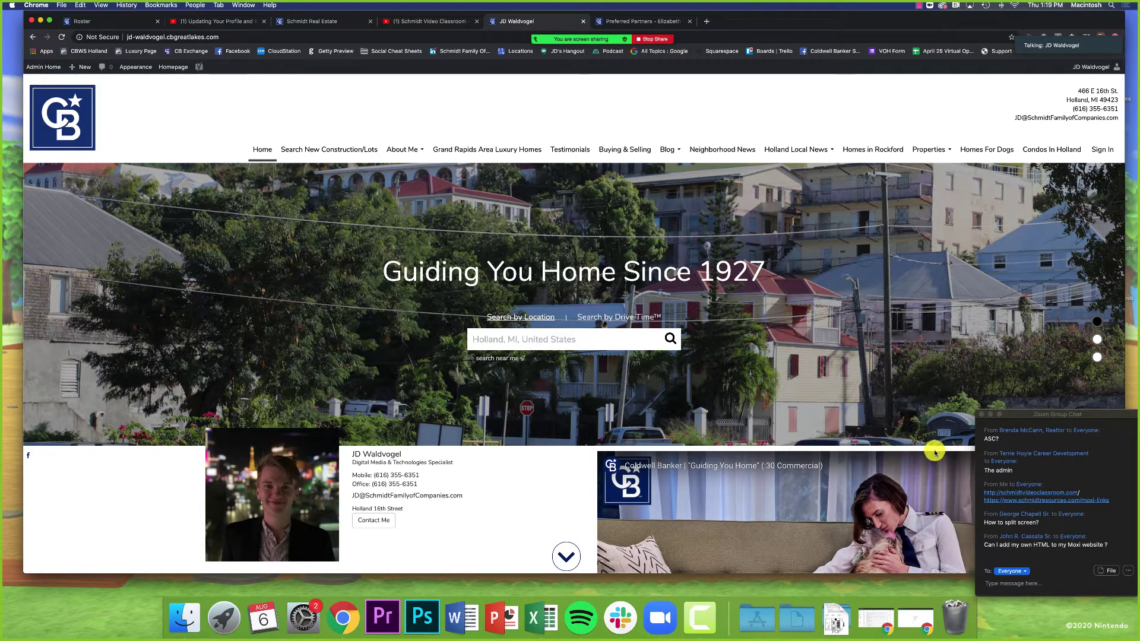
left_click(982, 414)
mouse_move(580, 44)
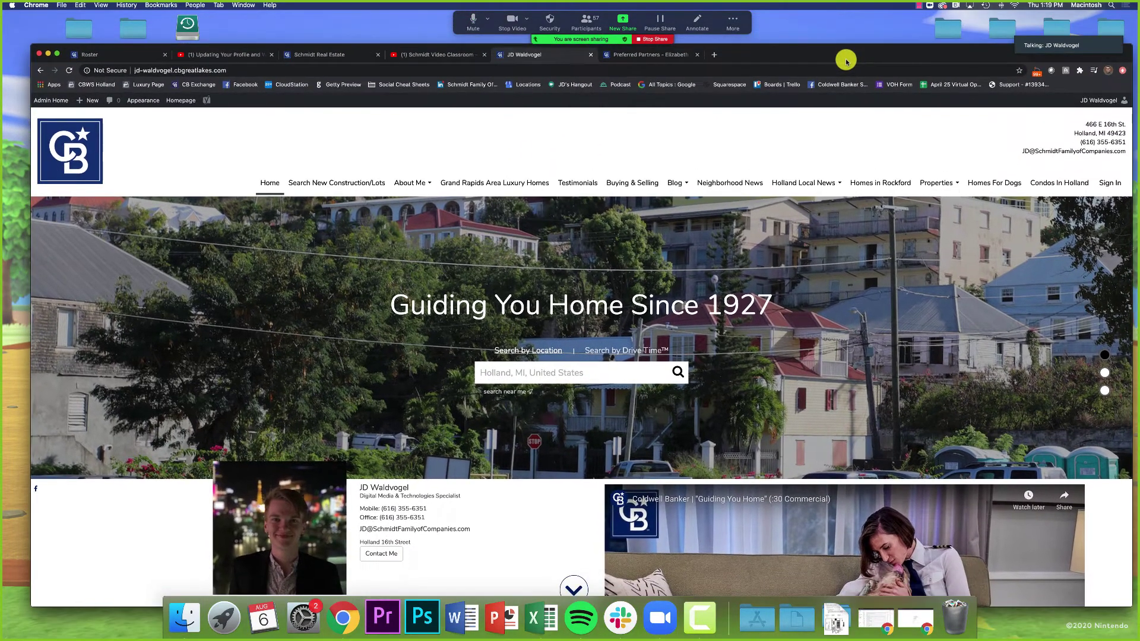
scroll(822, 309, "down", 1)
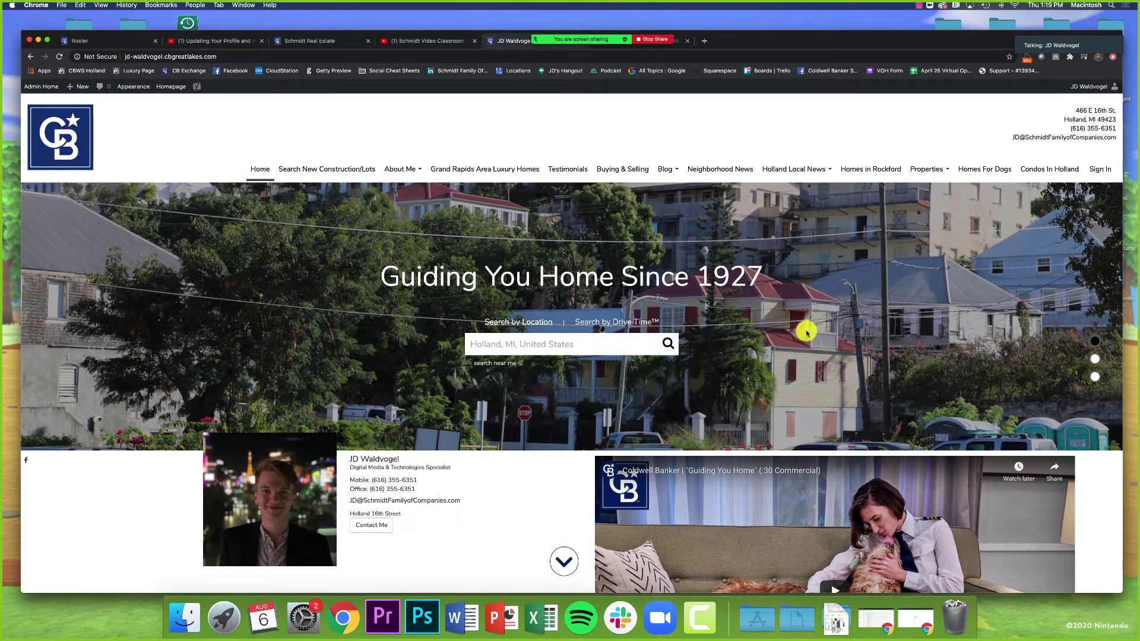
scroll(806, 332, "down", 3)
scroll(807, 333, "down", 8)
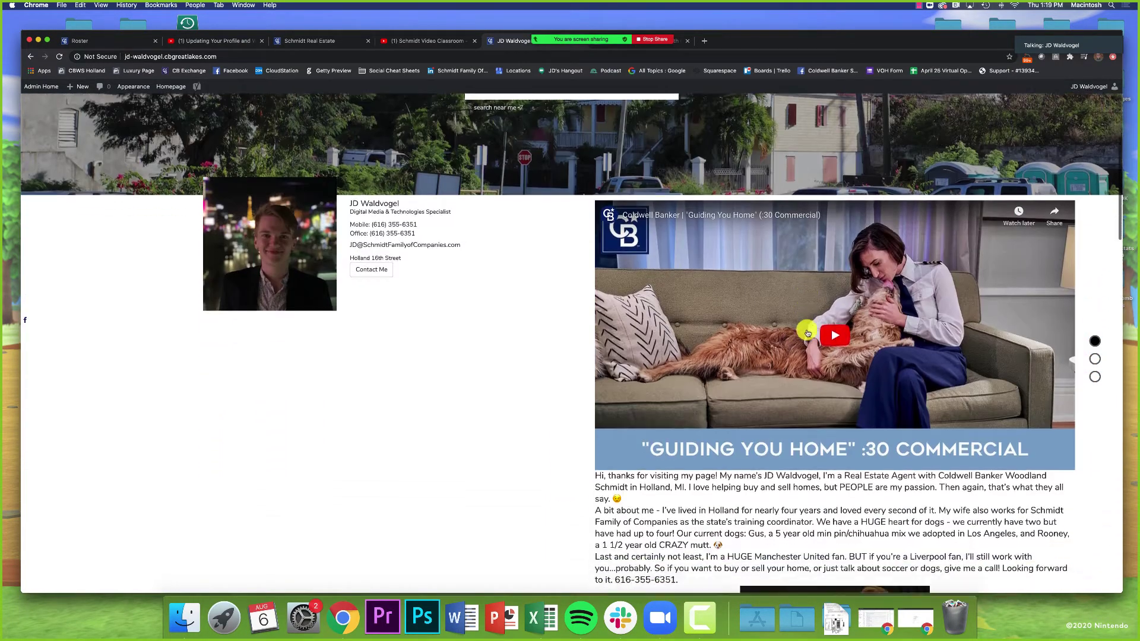
scroll(813, 328, "up", 10)
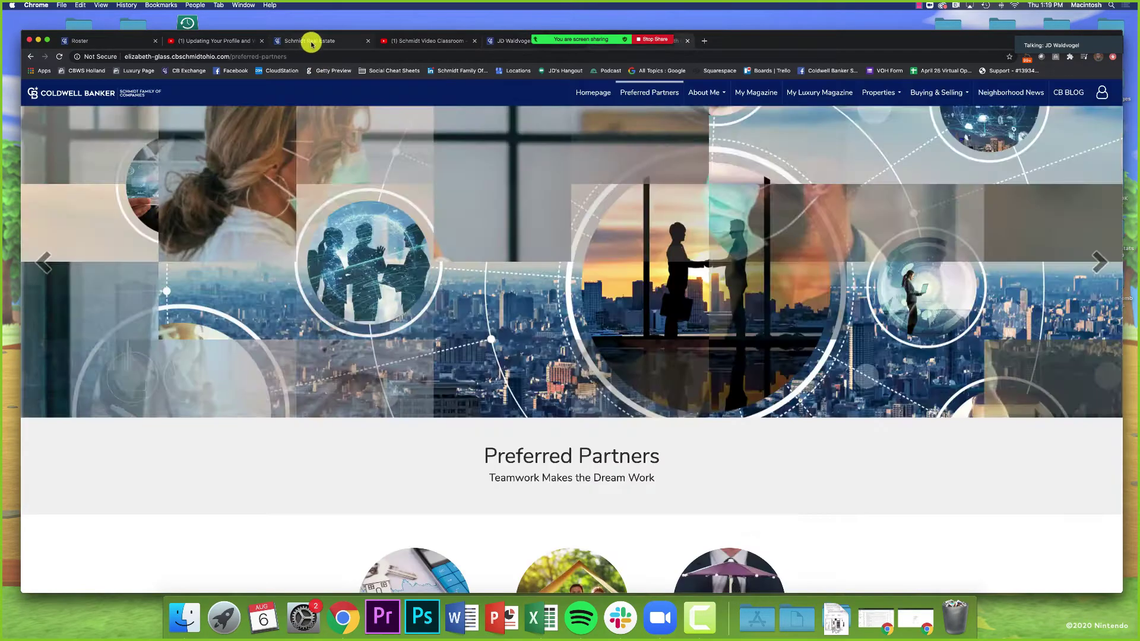
Step: Close the Video Classroom and Preferred Partners tabs, then sign in with the saved username and password
left_click(309, 41)
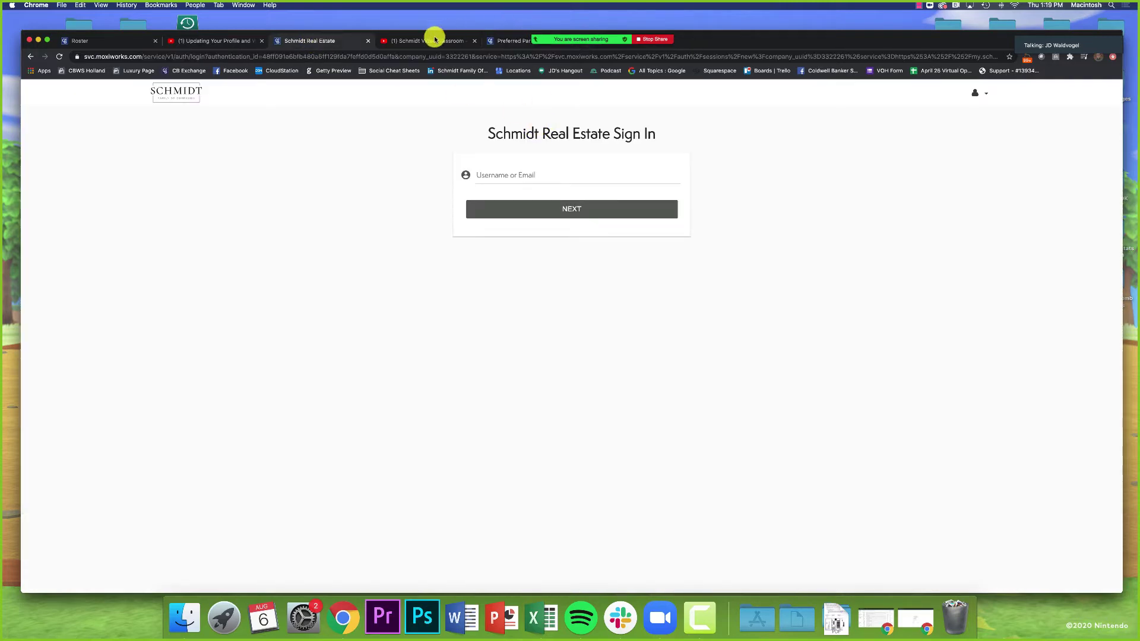
left_click(474, 41)
left_click(474, 41)
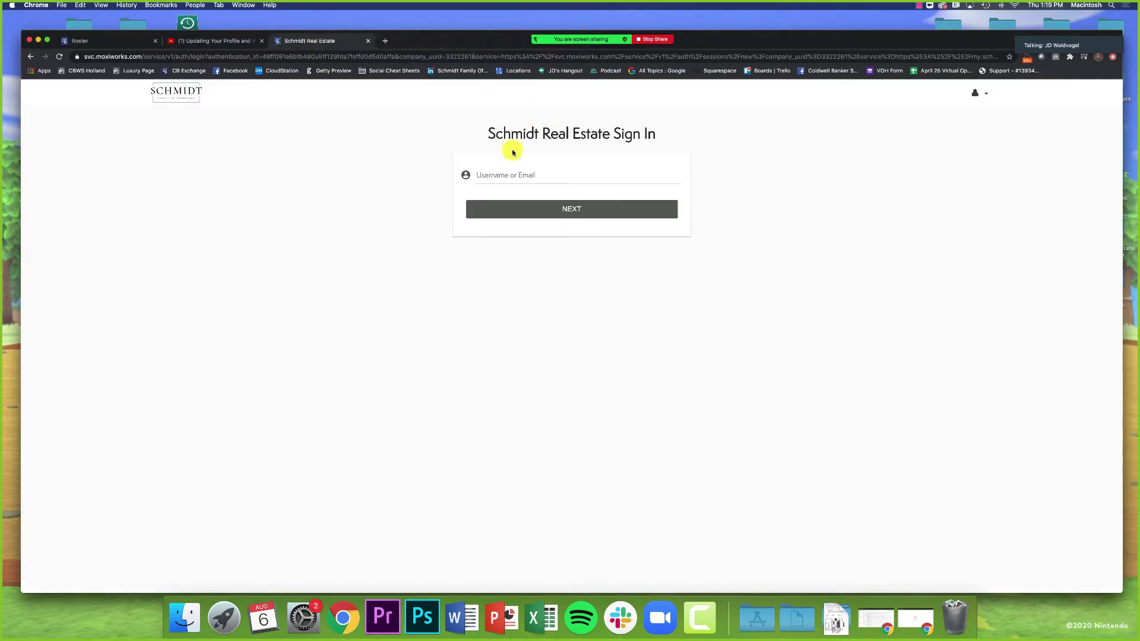
left_click(516, 174)
left_click(515, 229)
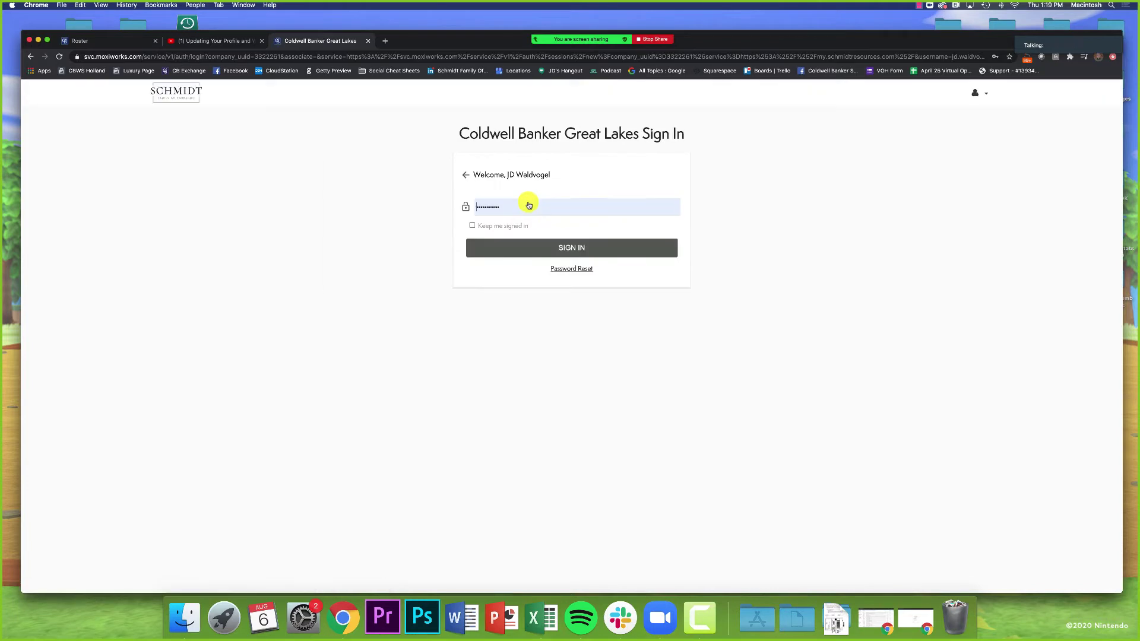
left_click(518, 250)
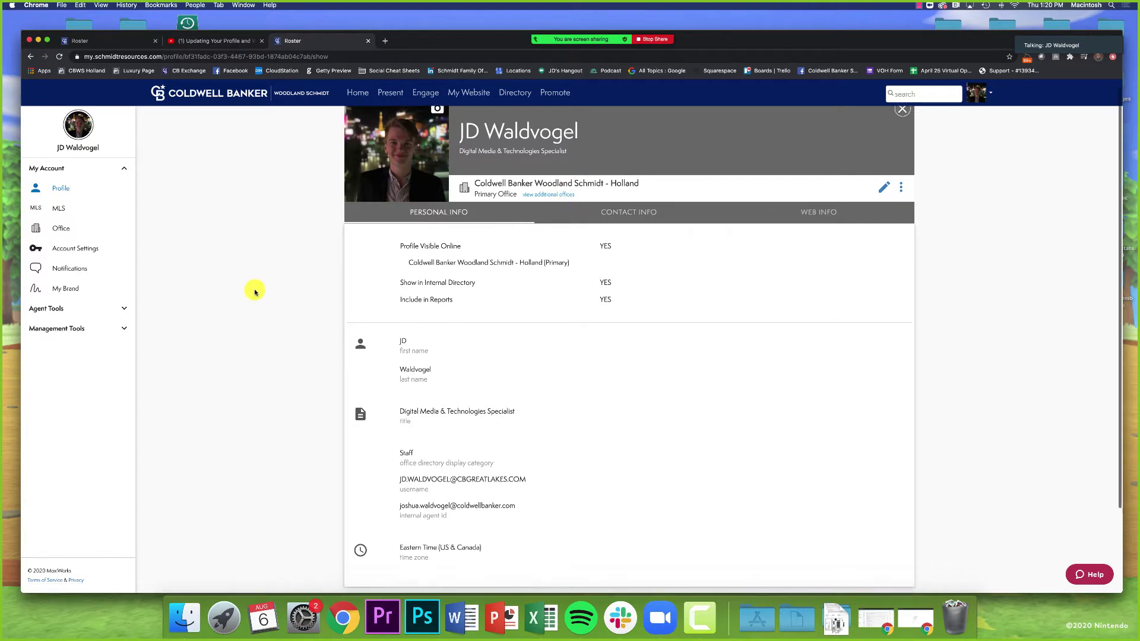
Step: Check the profile photo's Upload New/Remove Image options and close them
scroll(255, 291, "down", 4)
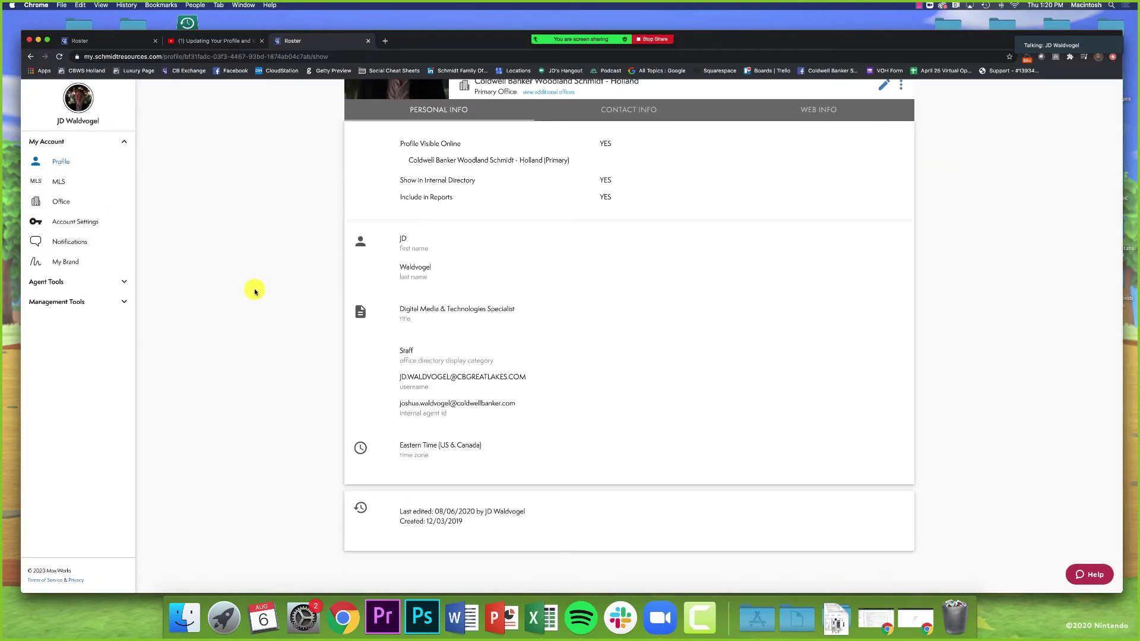
scroll(256, 290, "up", 4)
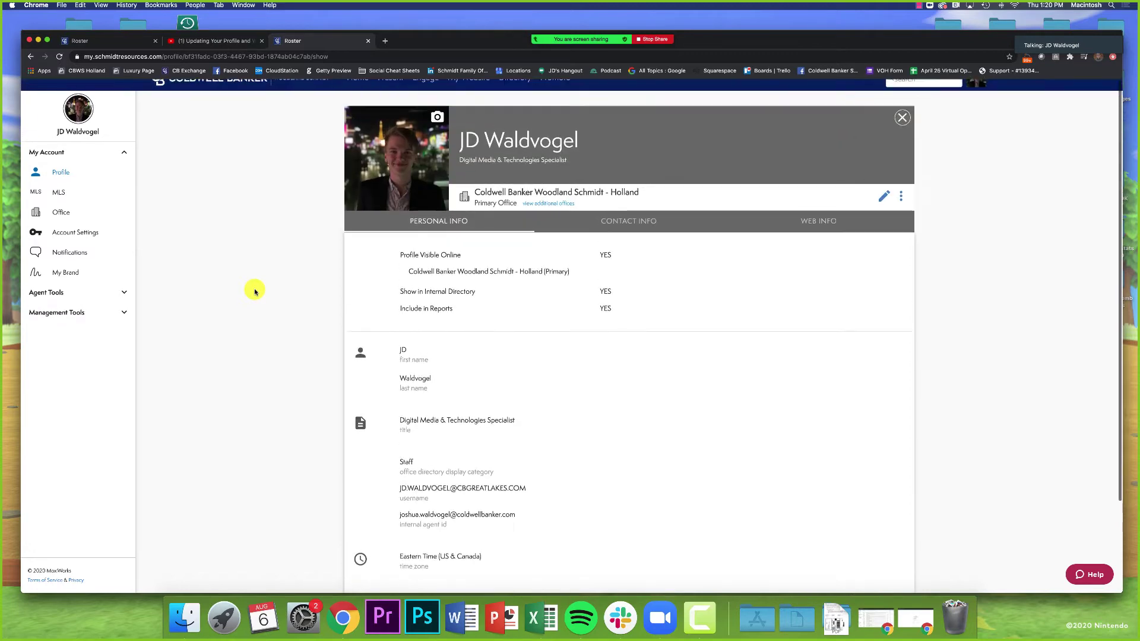
left_click(440, 120)
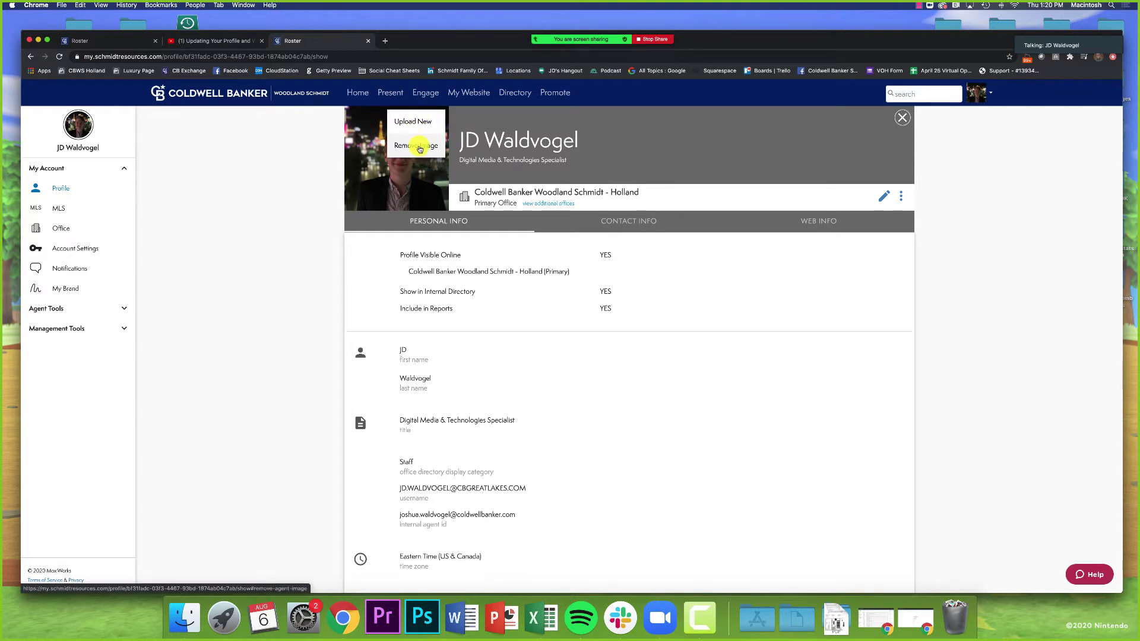
left_click(273, 152)
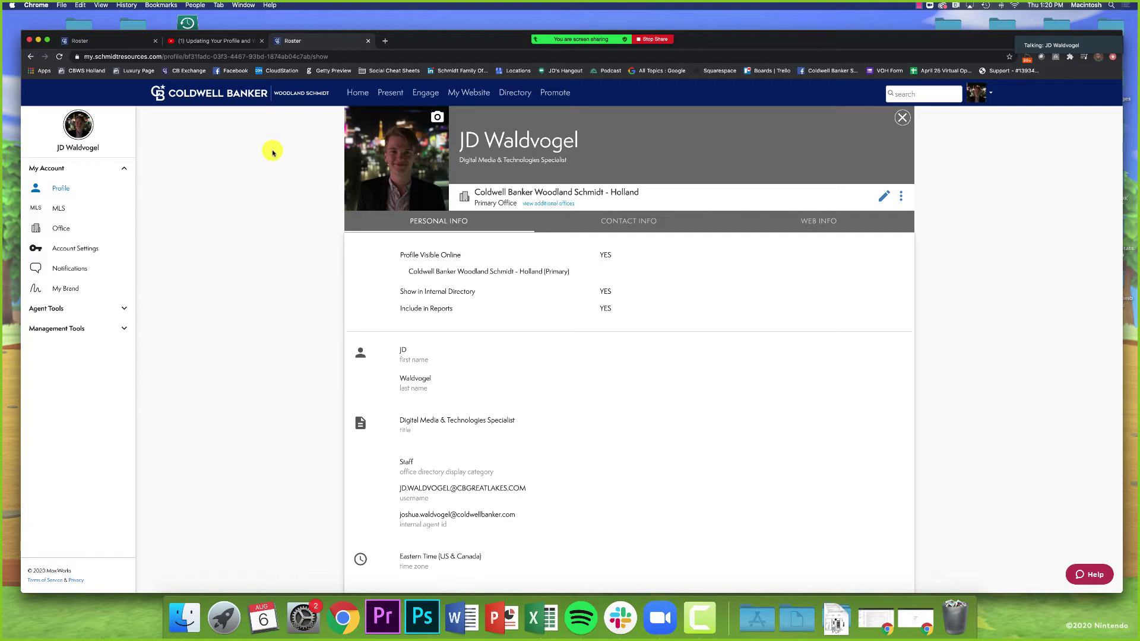
left_click(438, 117)
left_click(740, 315)
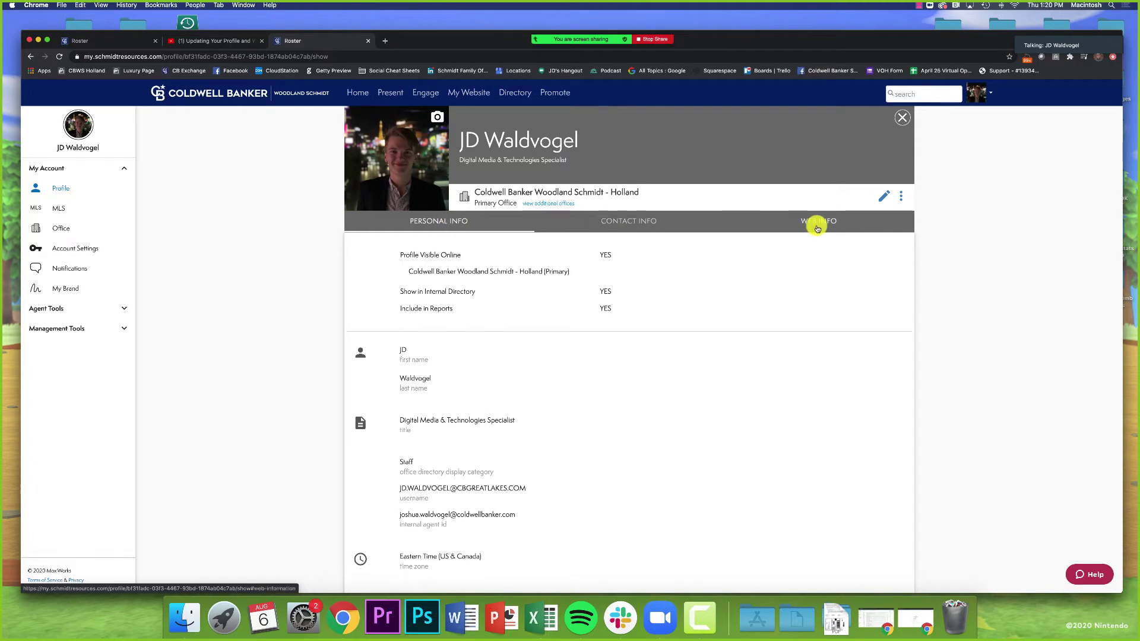
Step: Show the Contact Info tab, highlight the primary and display email labels, then open a new tab
left_click(629, 222)
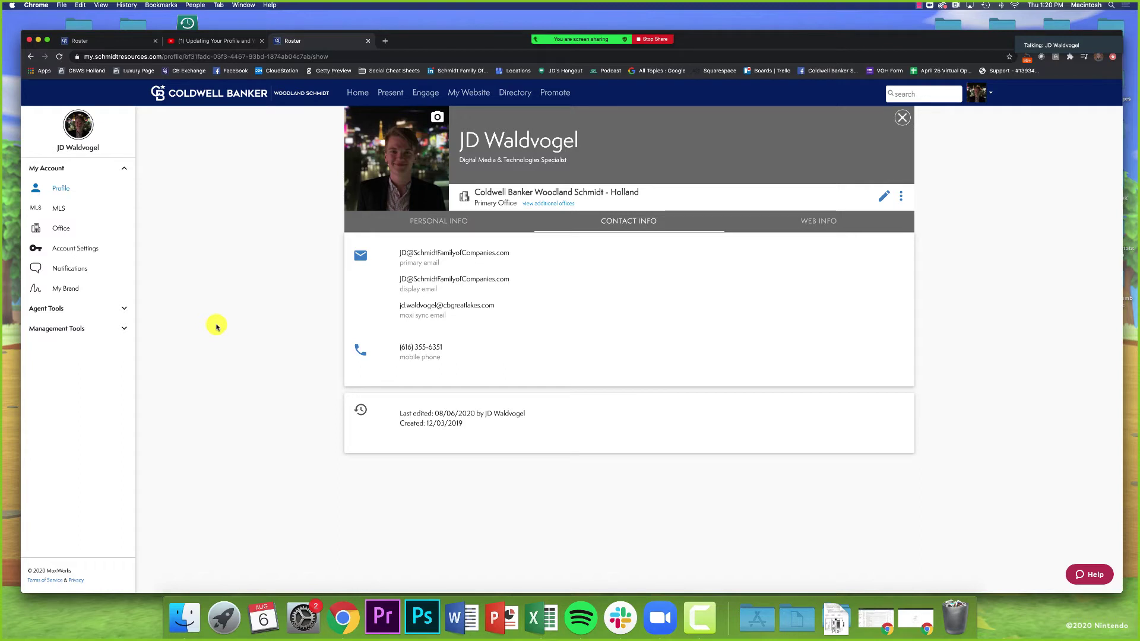
left_click_drag(402, 263, 462, 263)
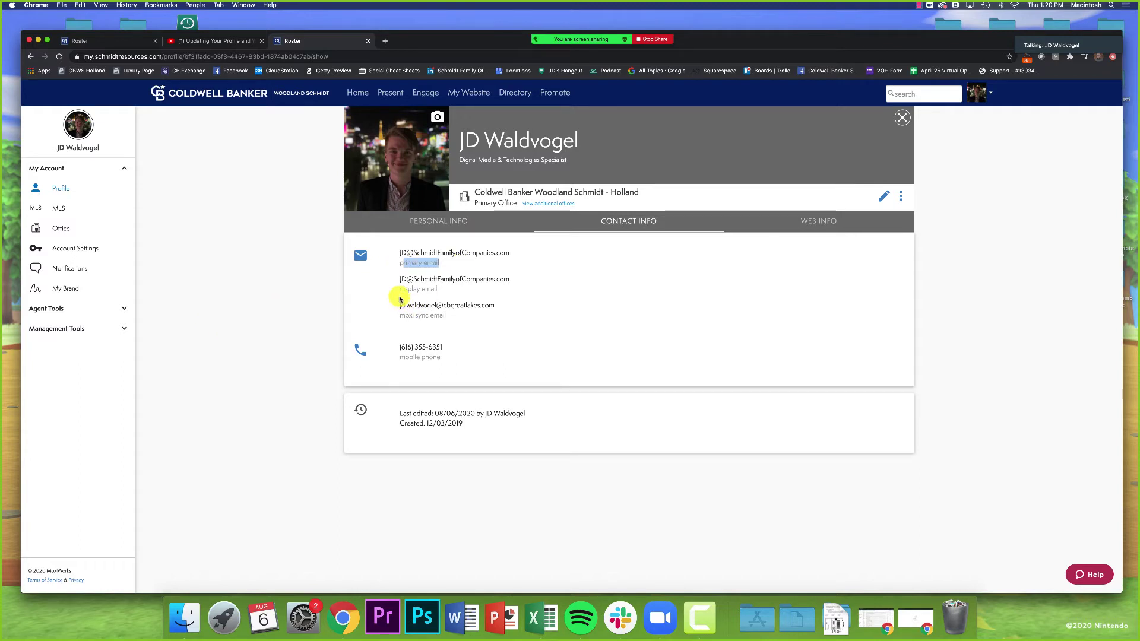
left_click_drag(400, 291, 443, 291)
left_click(325, 294)
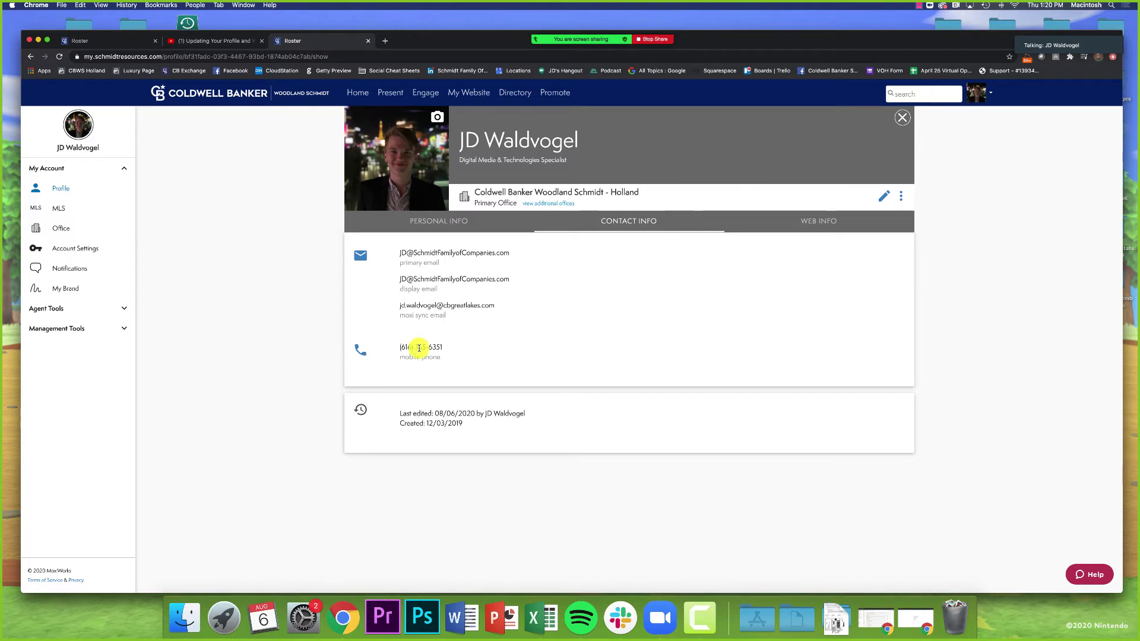
key("super+t")
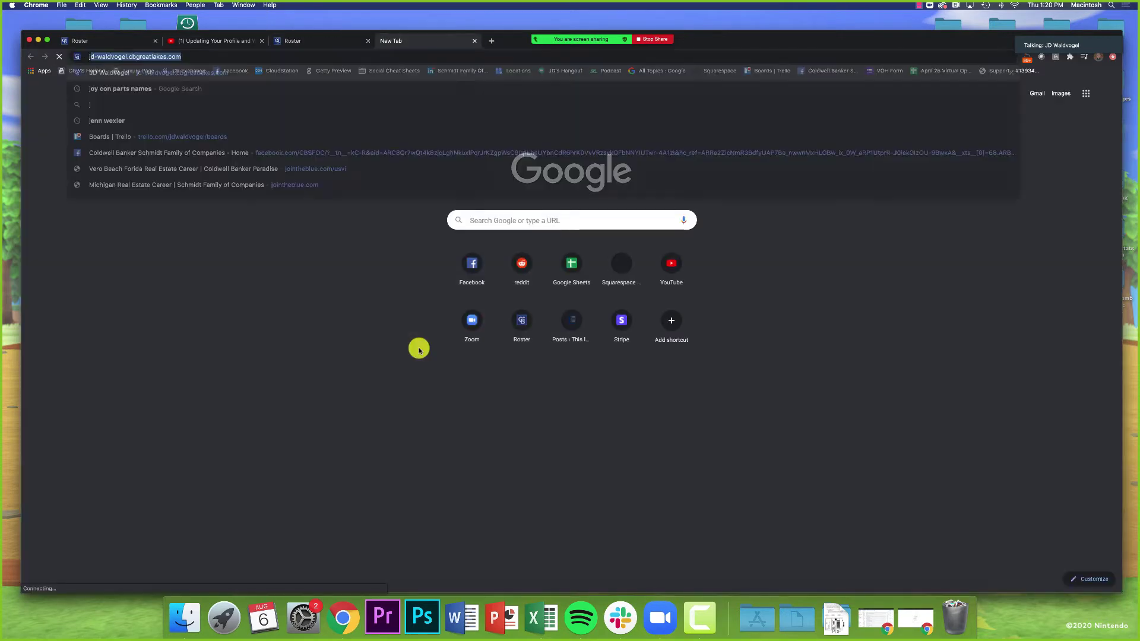
Step: Load the agent's website in the new tab and open its About Me > My Bio page
key("Return")
left_click(308, 41)
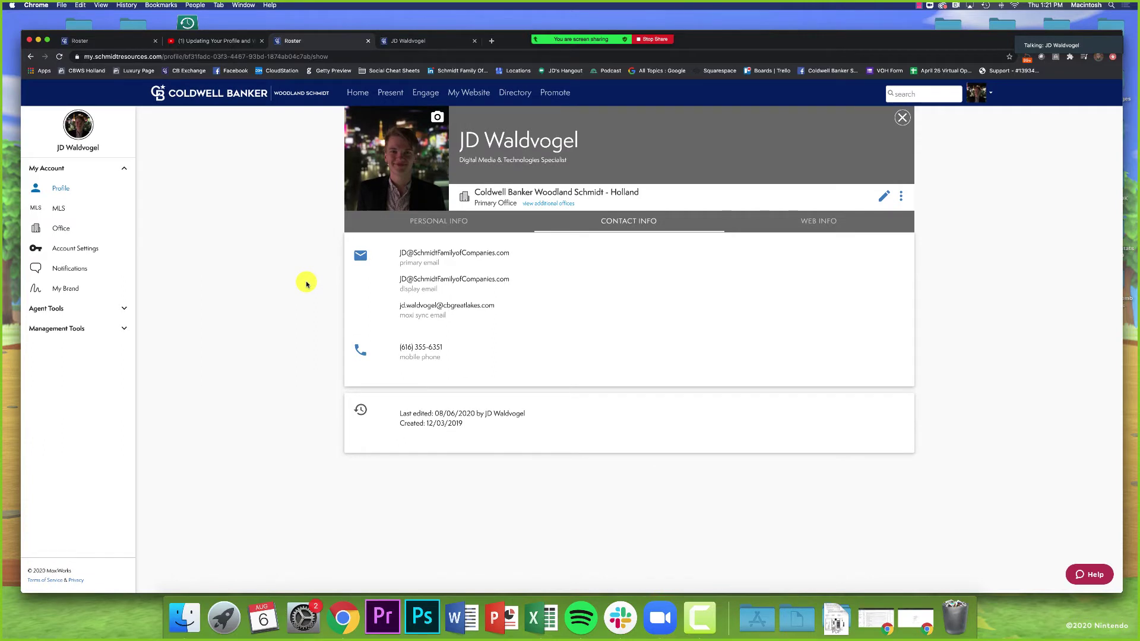
left_click(407, 43)
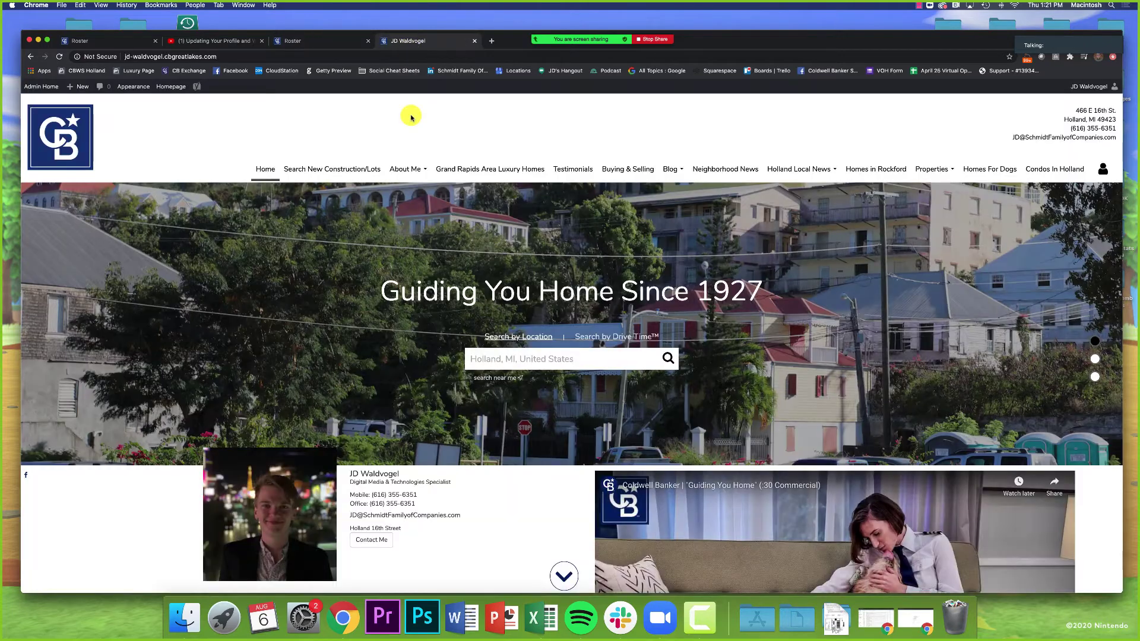
left_click(427, 171)
left_click(407, 200)
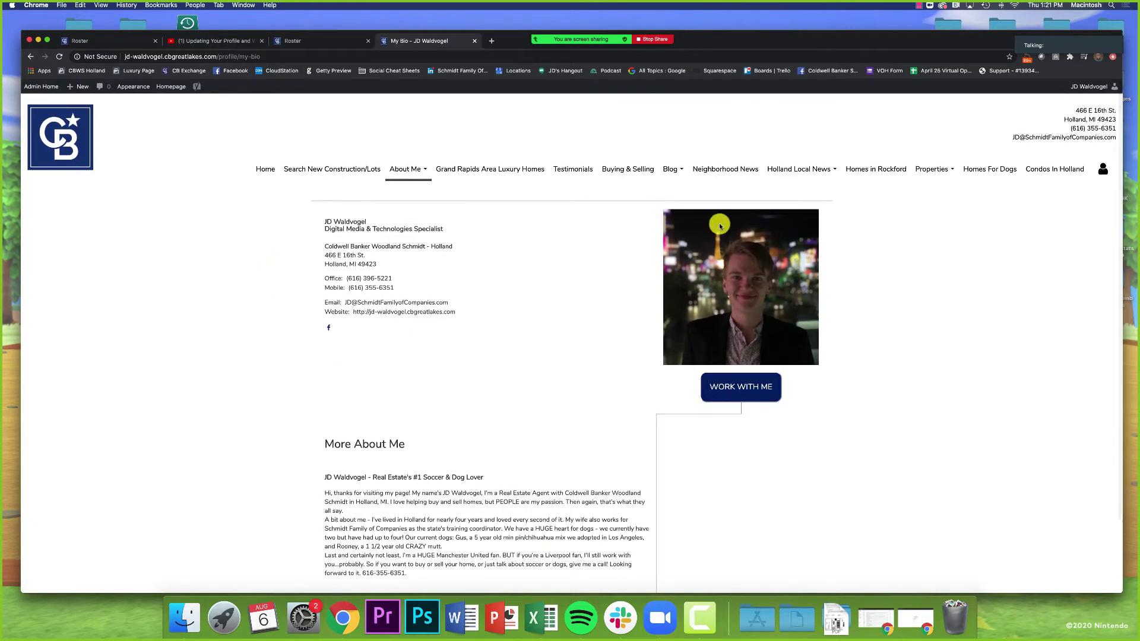
Step: Compare the Roster profile's personal and contact info with the My Bio page, ending on Roster
left_click(335, 40)
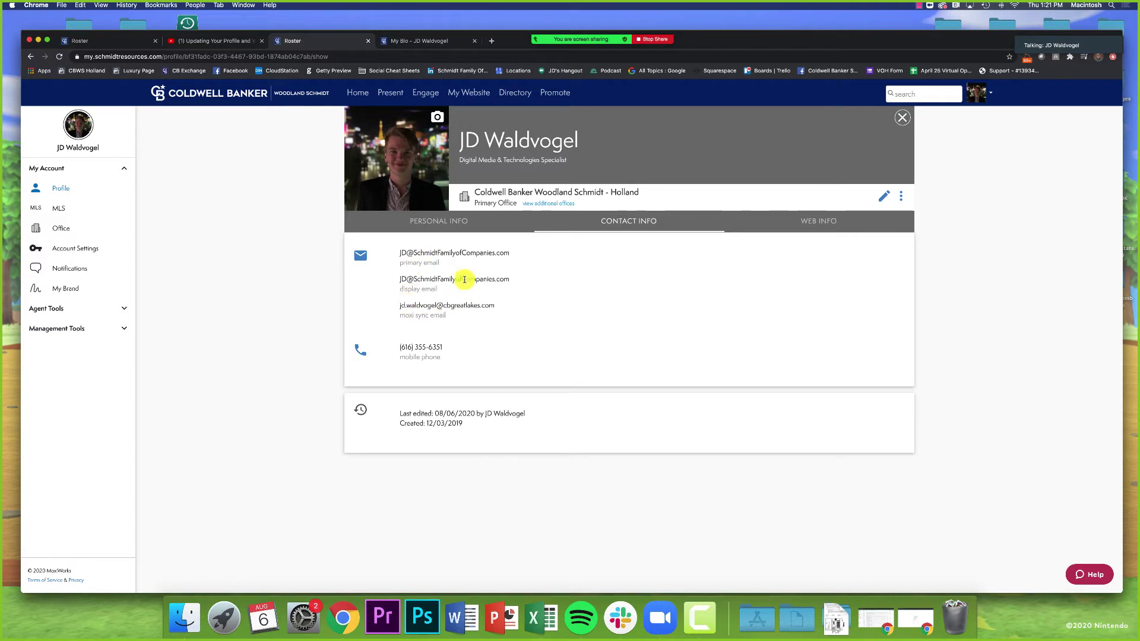
left_click(424, 226)
left_click(615, 231)
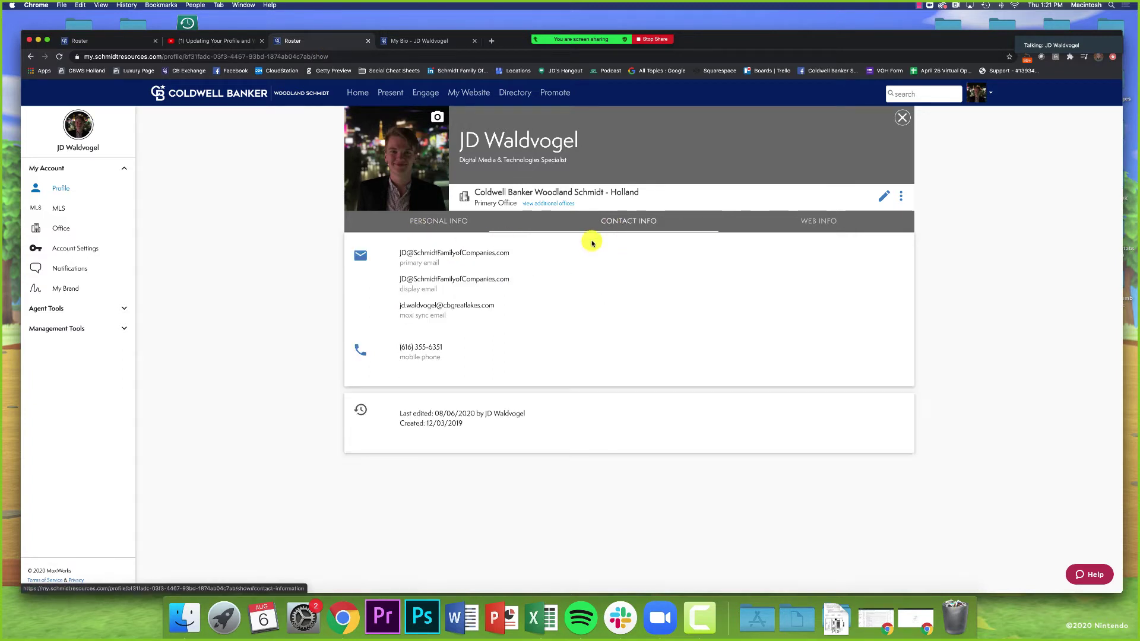
left_click(408, 41)
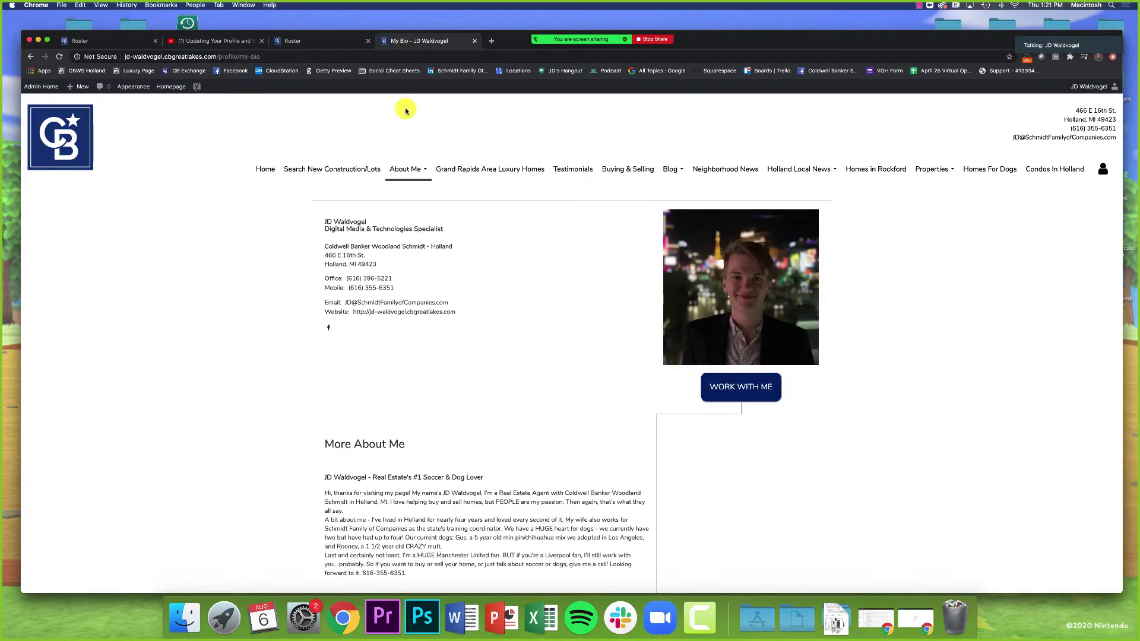
scroll(402, 119, "down", 3)
scroll(399, 219, "up", 3)
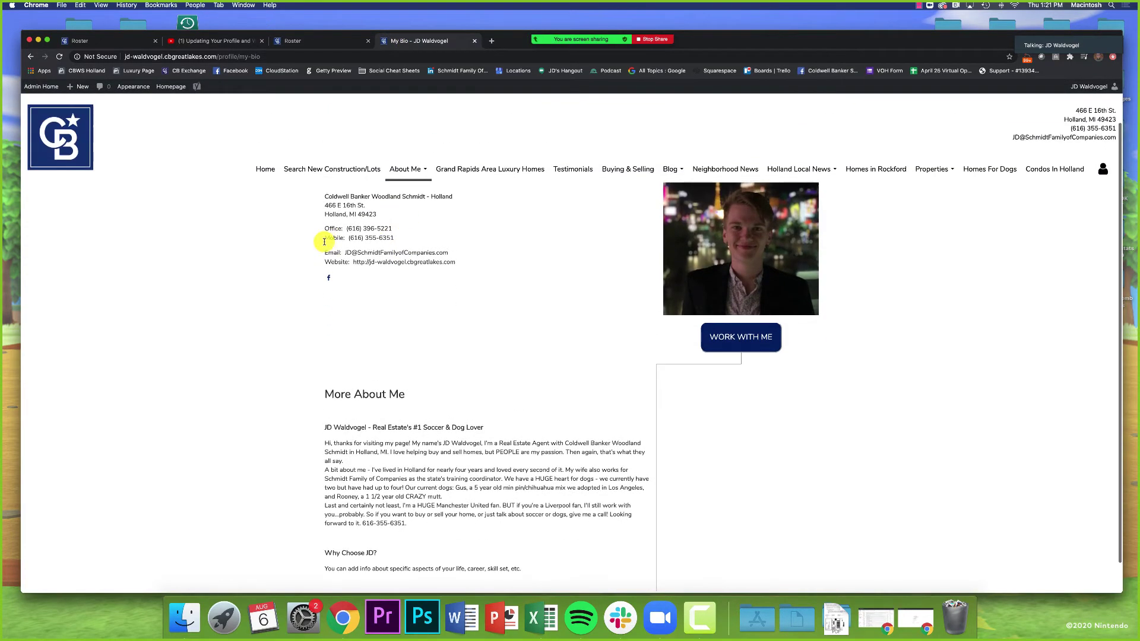
scroll(326, 254, "up", 1)
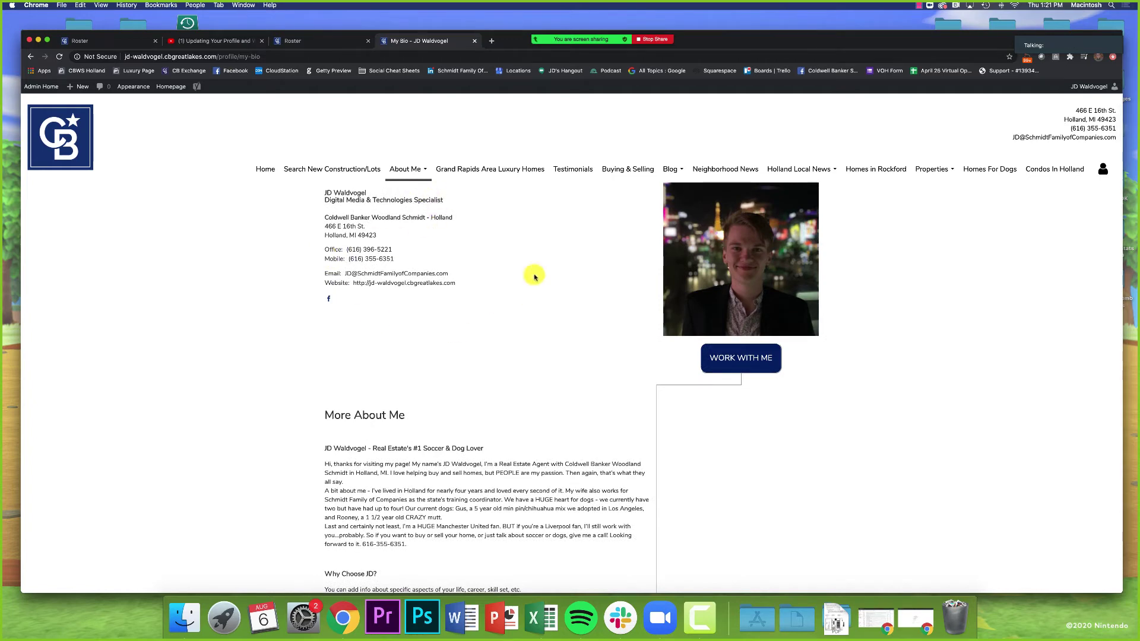
scroll(424, 432, "up", 2)
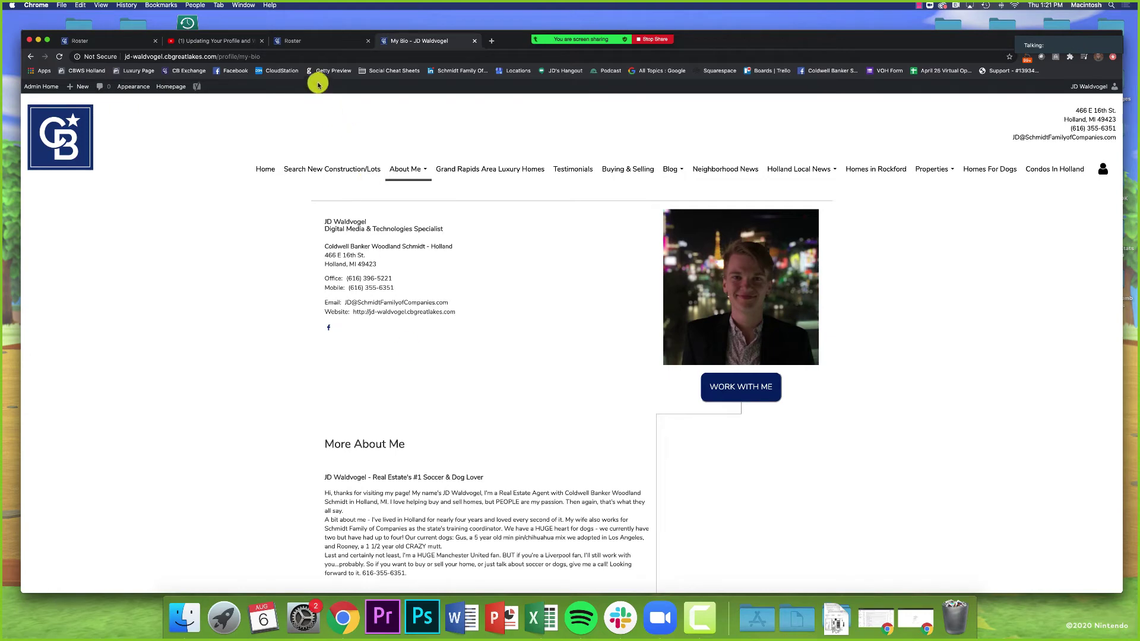
left_click(291, 42)
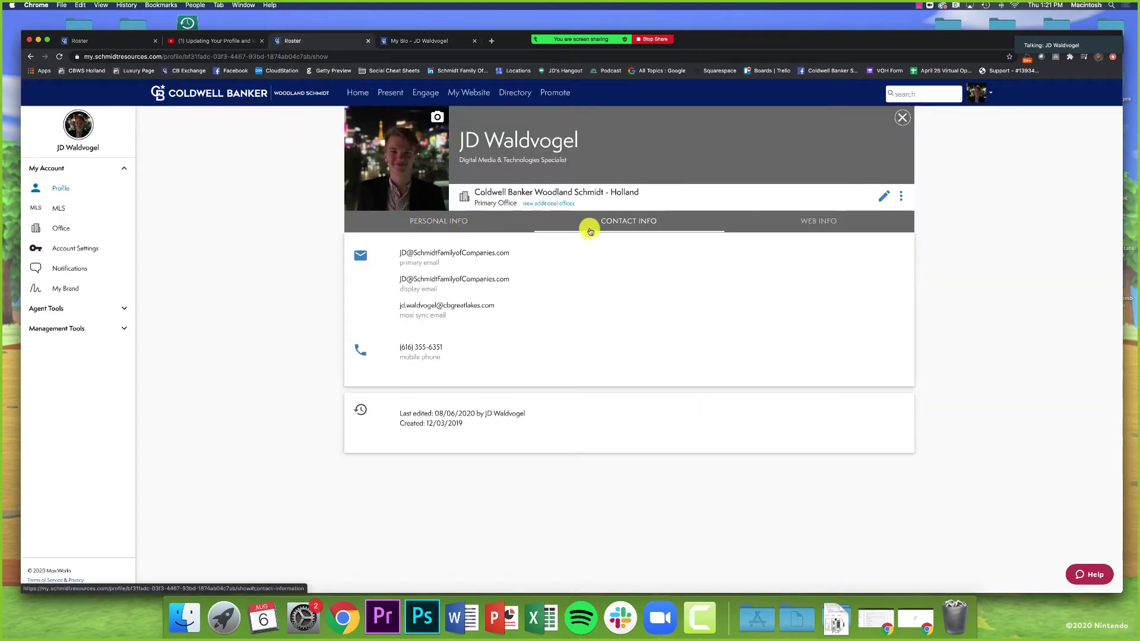
Step: Open the WEB INFO tab and review its About Me and Social Media sections, then scroll back up
left_click(826, 226)
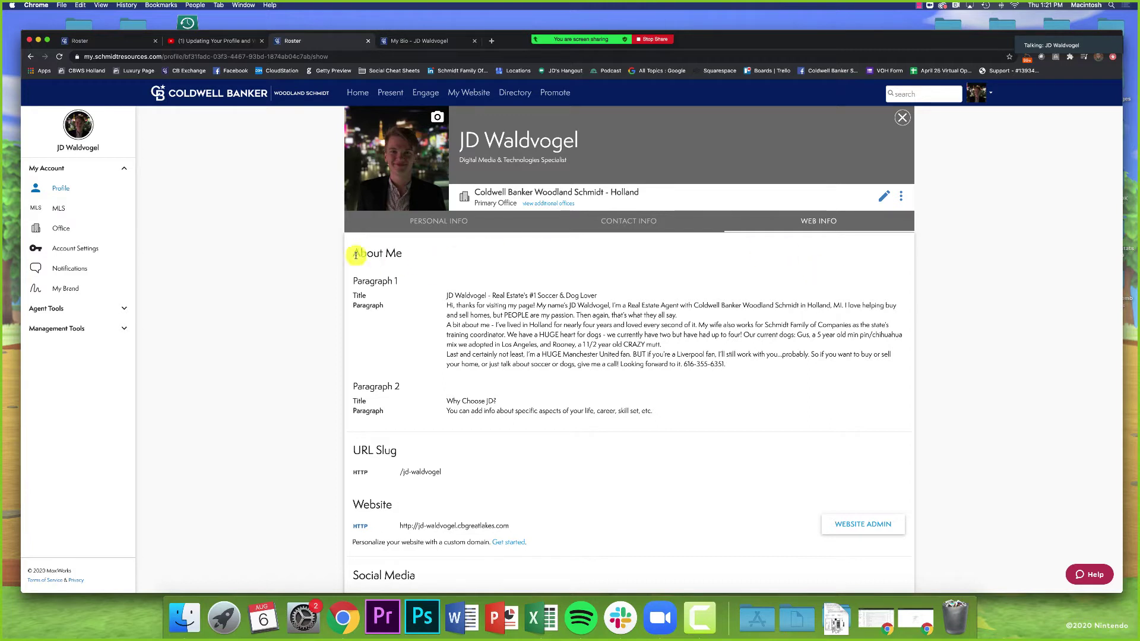
left_click_drag(352, 256, 432, 257)
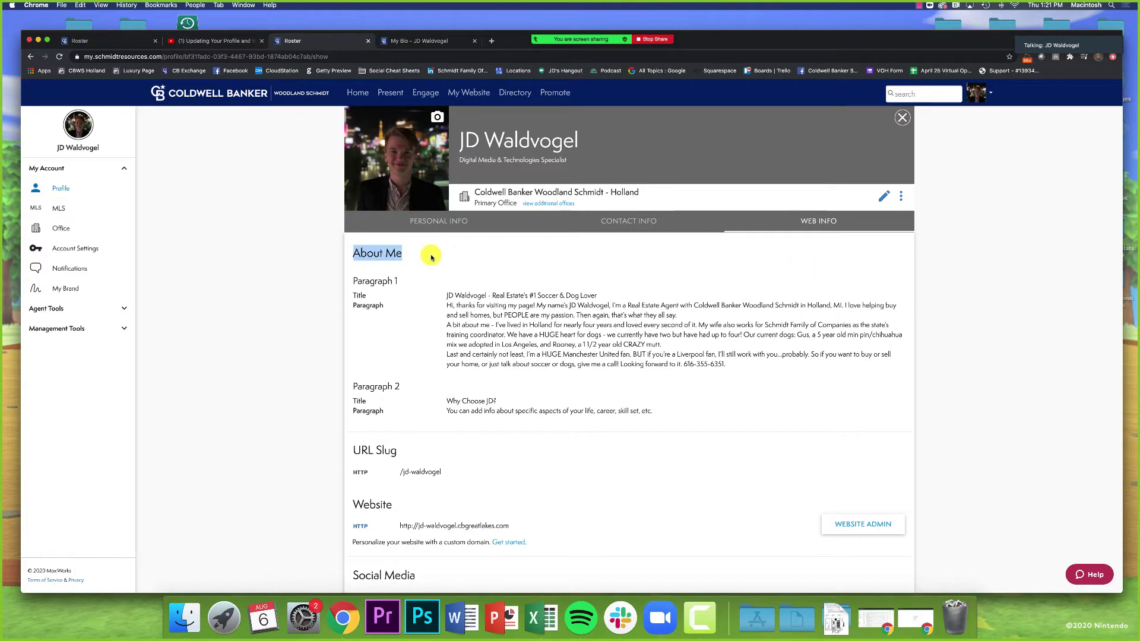
left_click(301, 321)
scroll(301, 321, "down", 1)
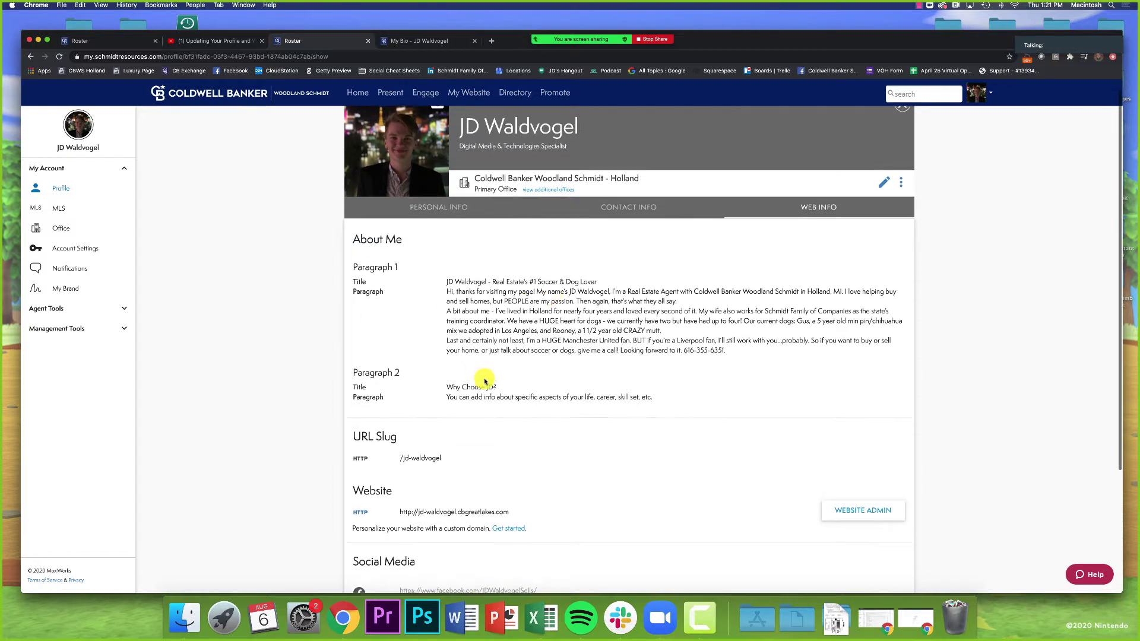
scroll(498, 382, "down", 5)
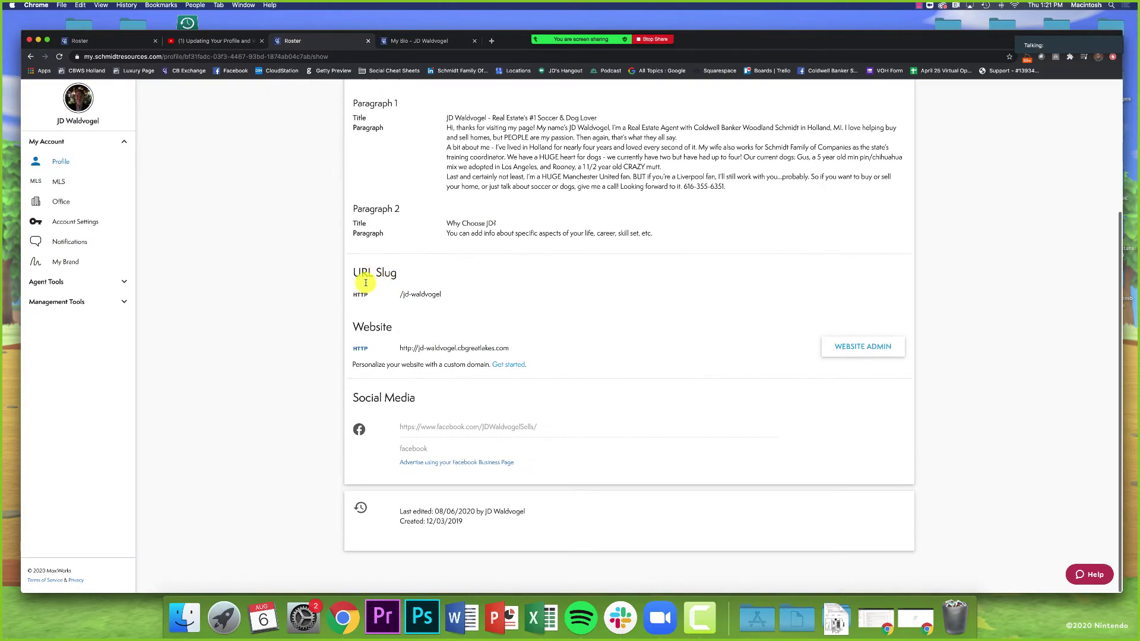
left_click_drag(355, 397, 432, 404)
left_click(294, 390)
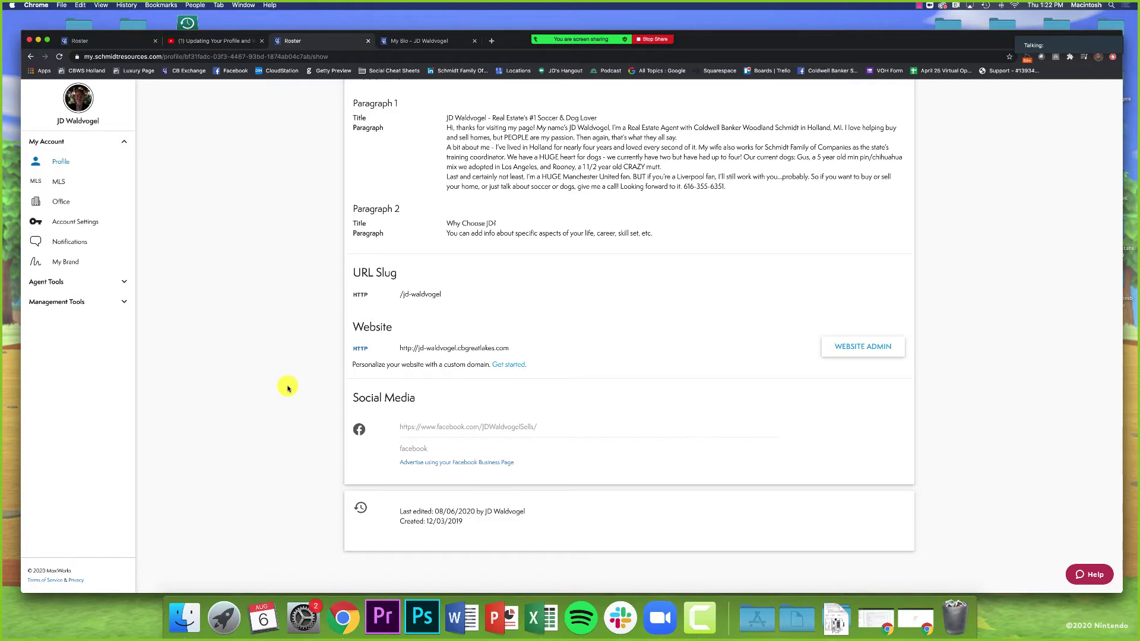
scroll(288, 387, "up", 5)
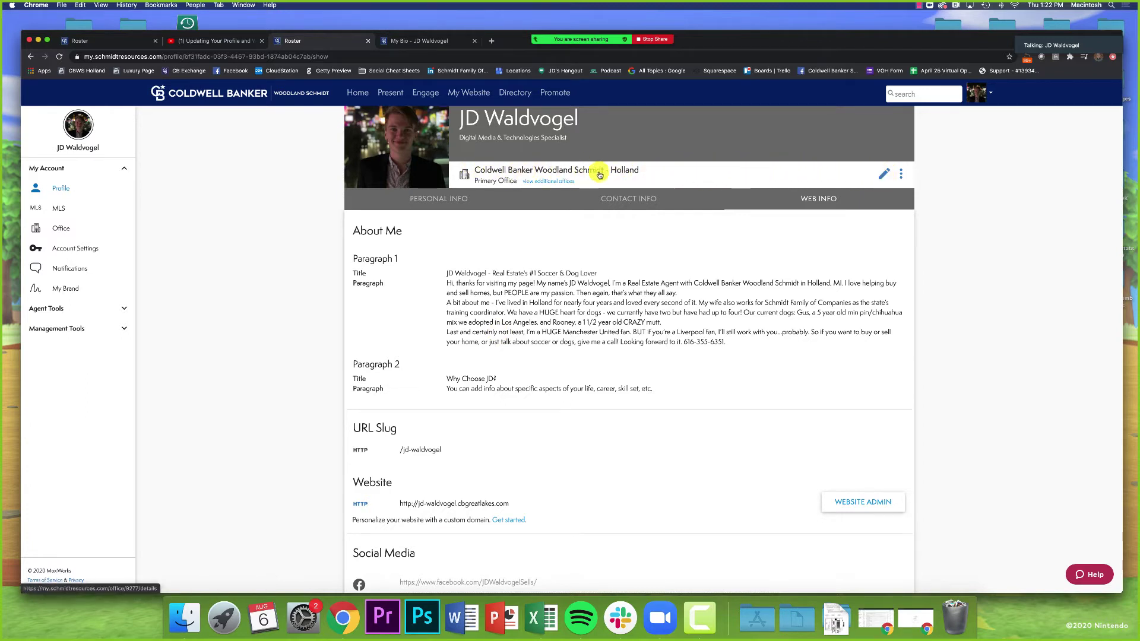
Step: Put the profile into edit mode and scroll through the editable fields
left_click(887, 176)
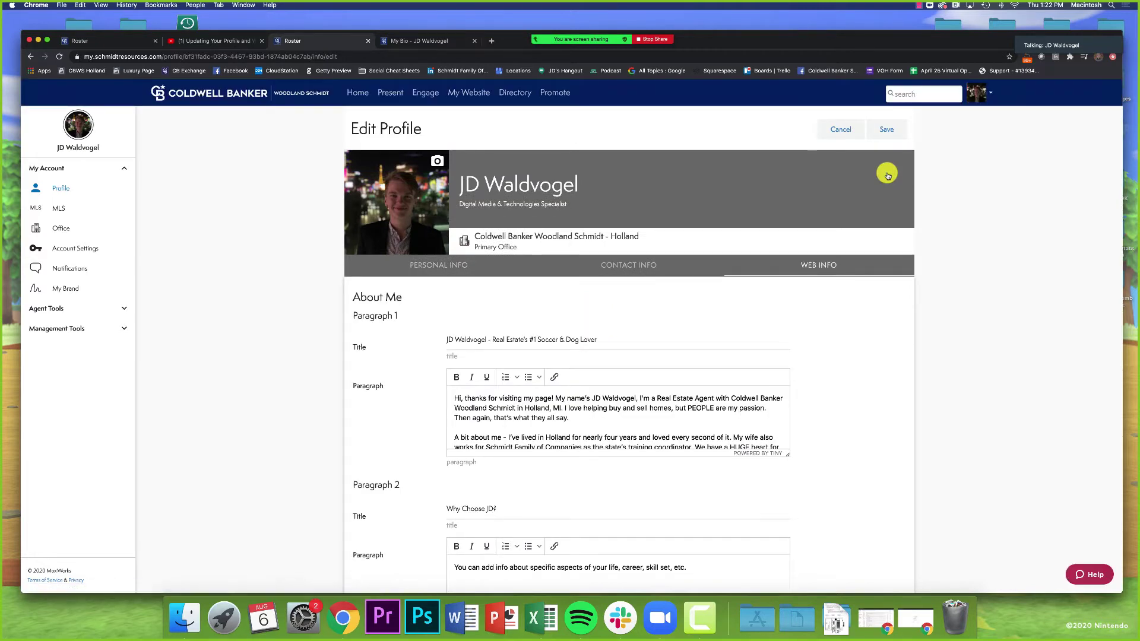
scroll(689, 211, "down", 2)
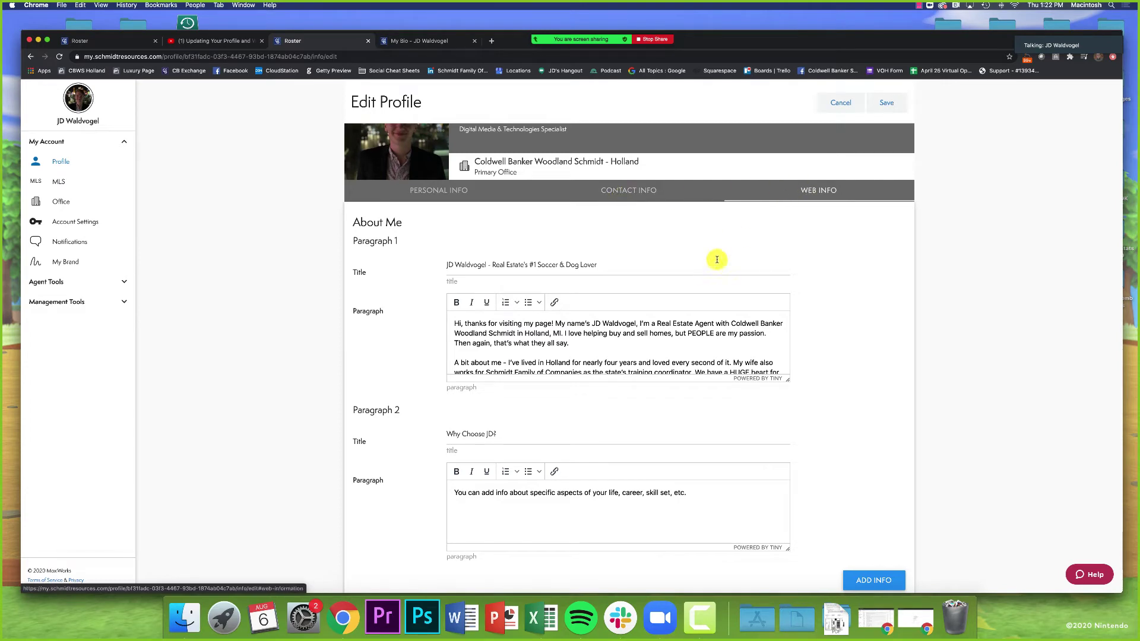
scroll(850, 307, "down", 1)
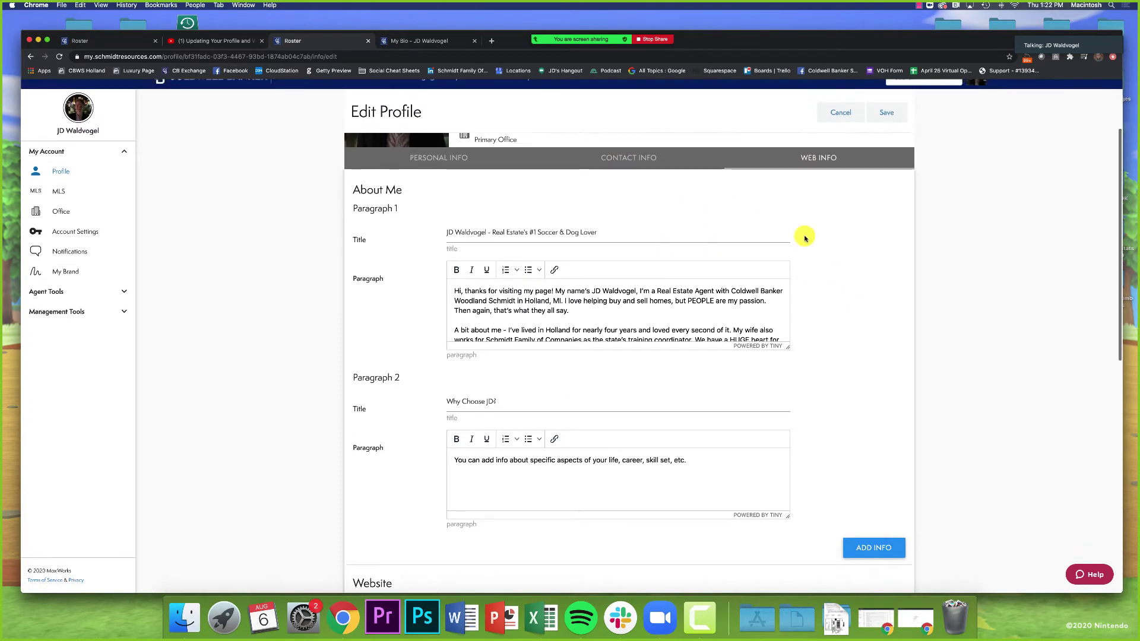
Step: Show the editable Contact Info fields and check the empty fax field
left_click(641, 167)
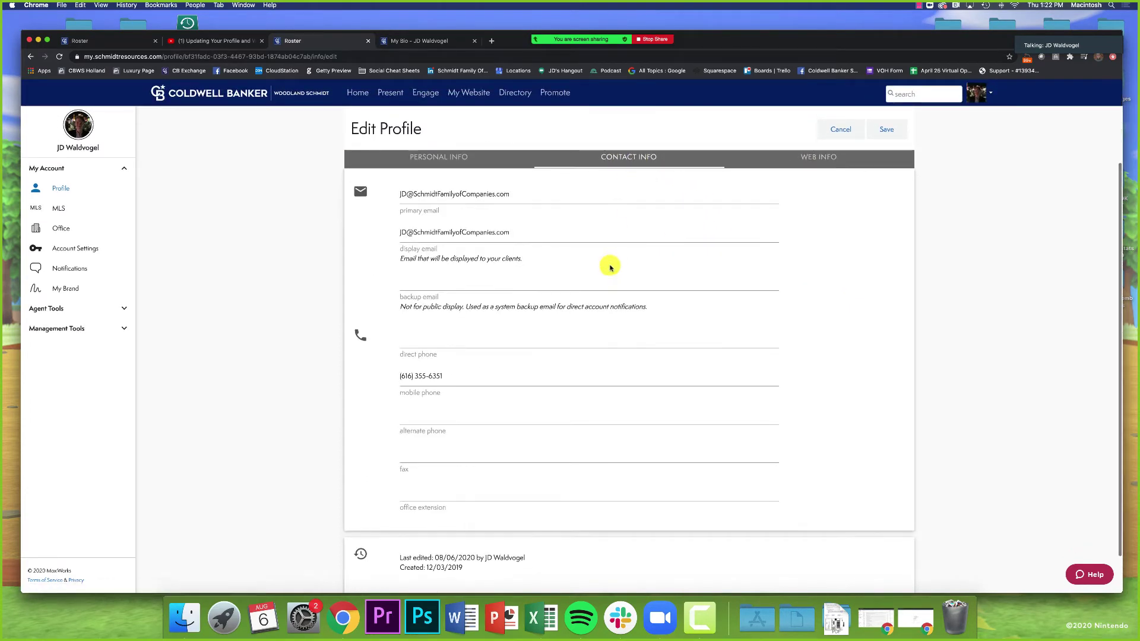
scroll(357, 311, "down", 1)
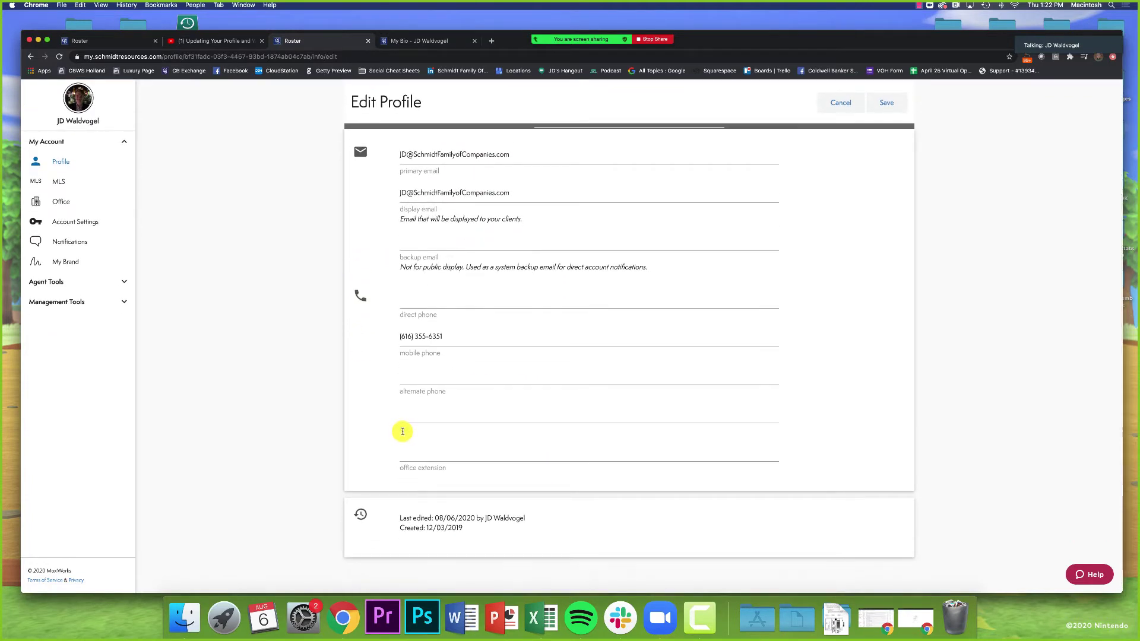
left_click(415, 421)
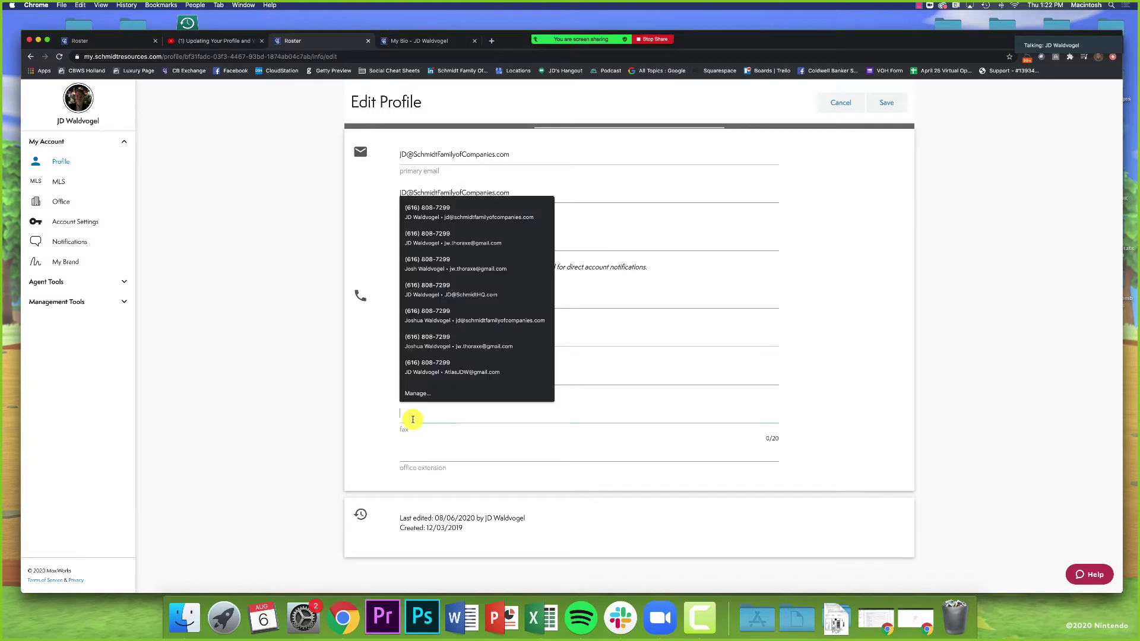
left_click(309, 415)
scroll(313, 415, "up", 1)
scroll(313, 415, "up", 1)
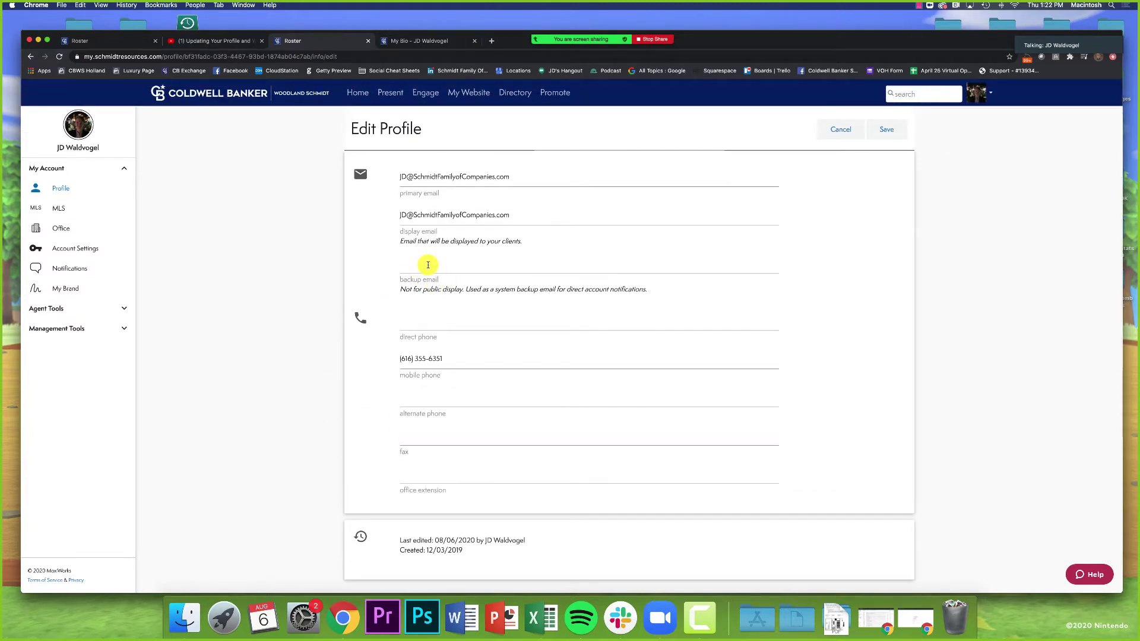
scroll(416, 267, "up", 2)
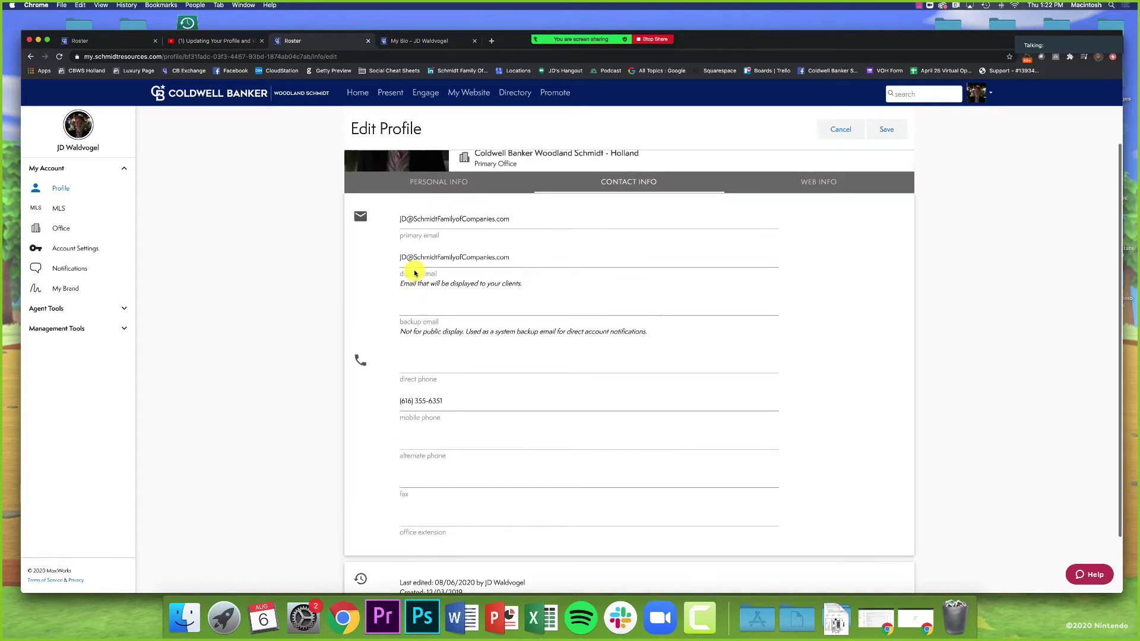
Step: View the editable Personal Info, then return to the Web Info About Me paragraphs
left_click(437, 184)
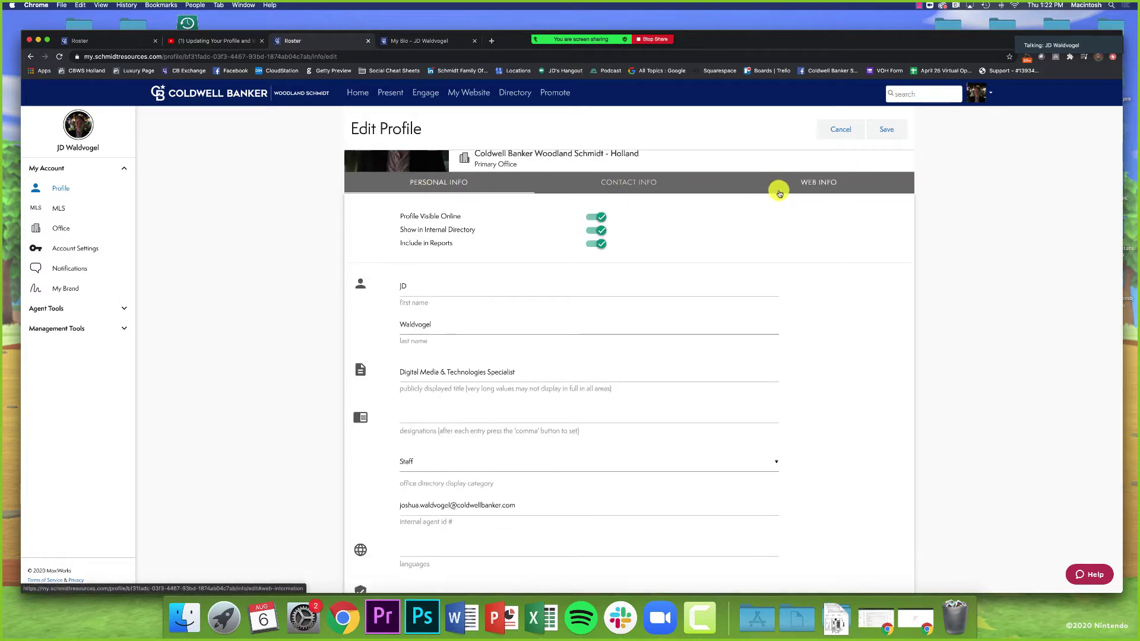
left_click(780, 194)
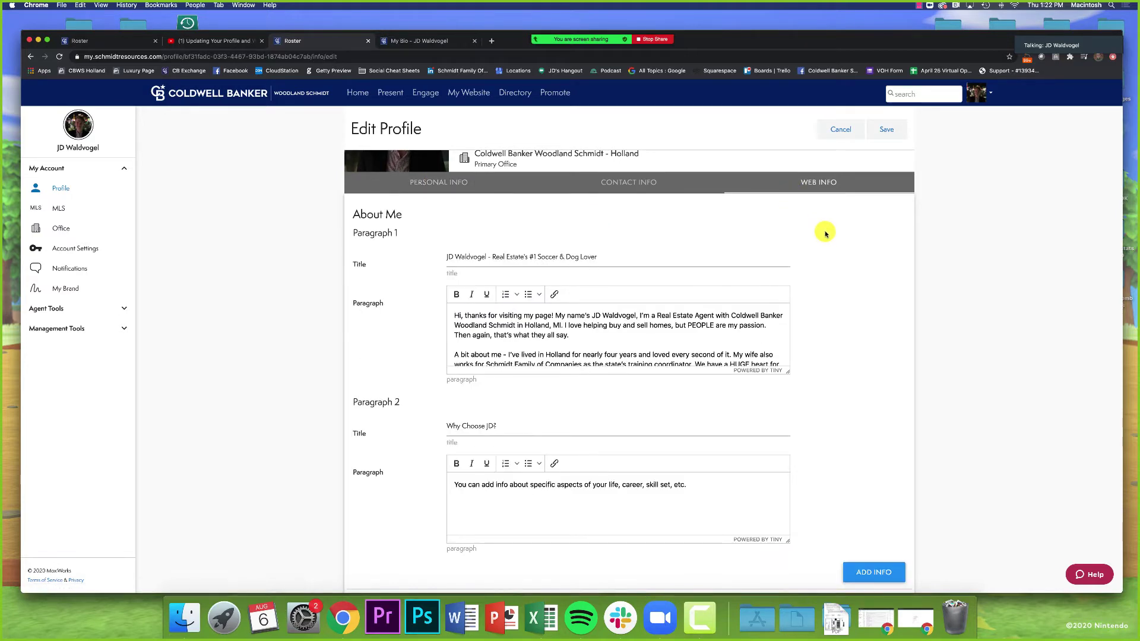
scroll(731, 224, "down", 2)
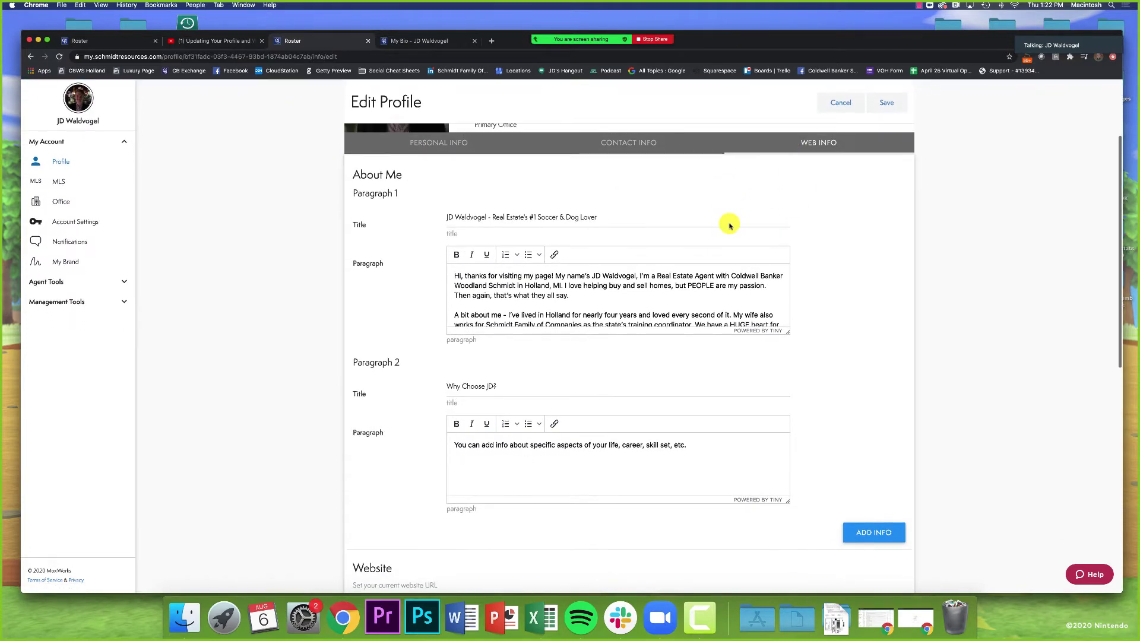
Step: Compare the My Bio page's More About Me heading with the profile edit form
left_click(416, 42)
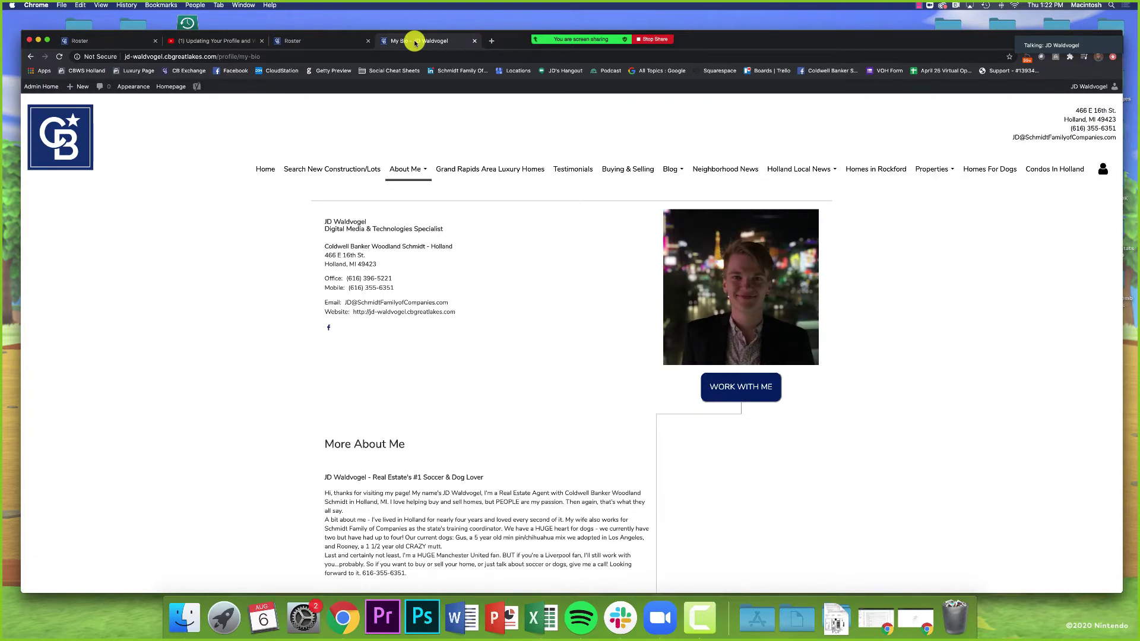
scroll(436, 172, "down", 3)
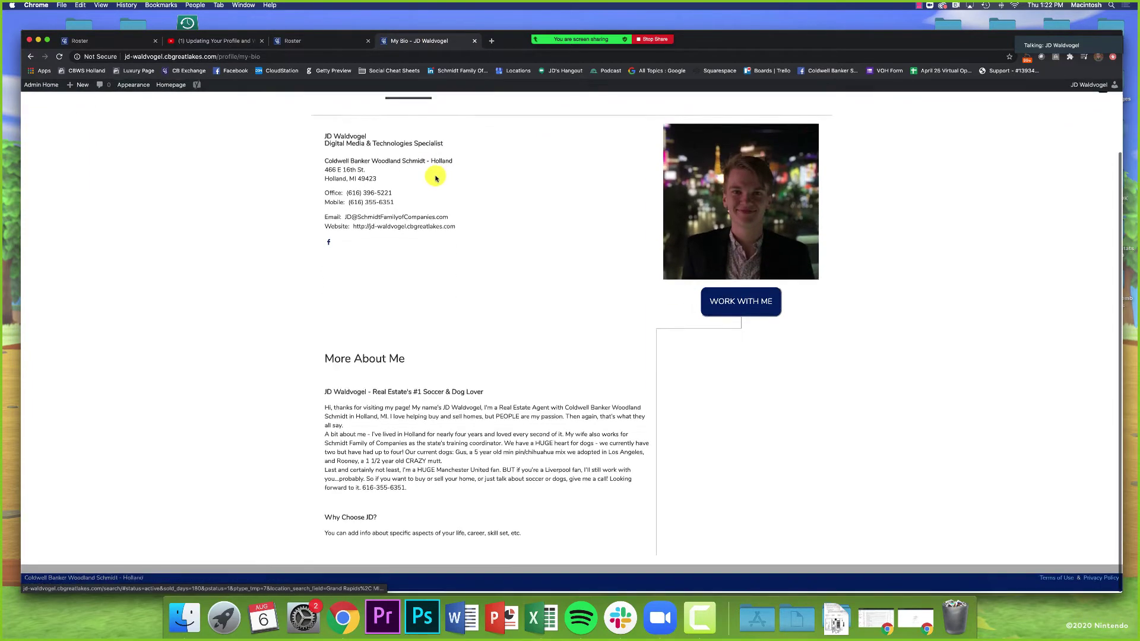
left_click_drag(325, 360, 413, 360)
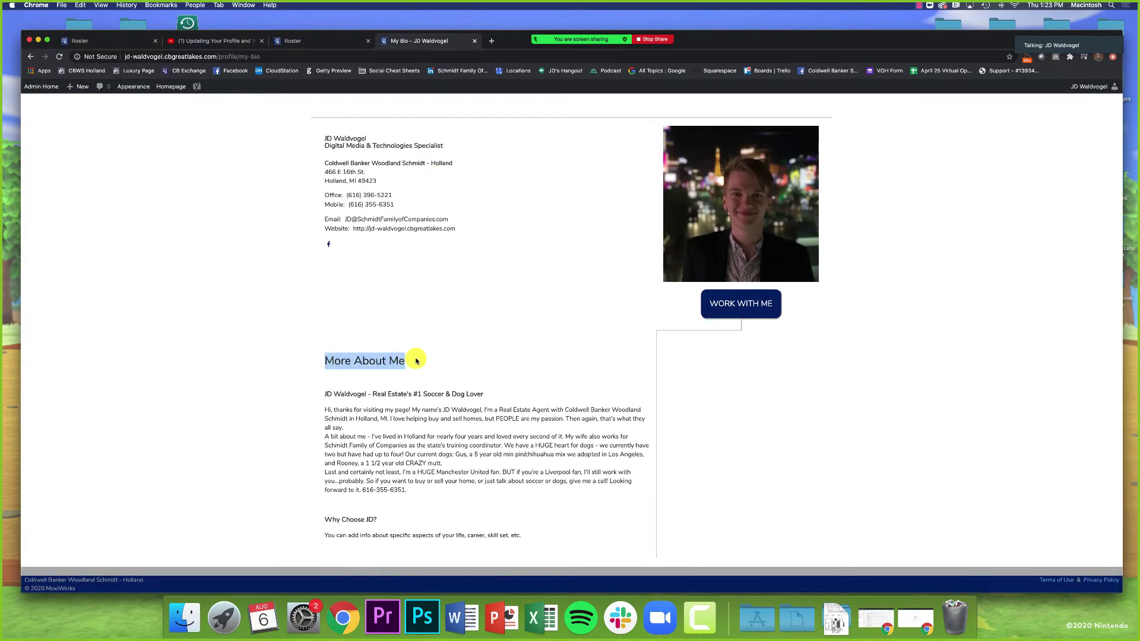
left_click(325, 41)
scroll(348, 165, "up", 2)
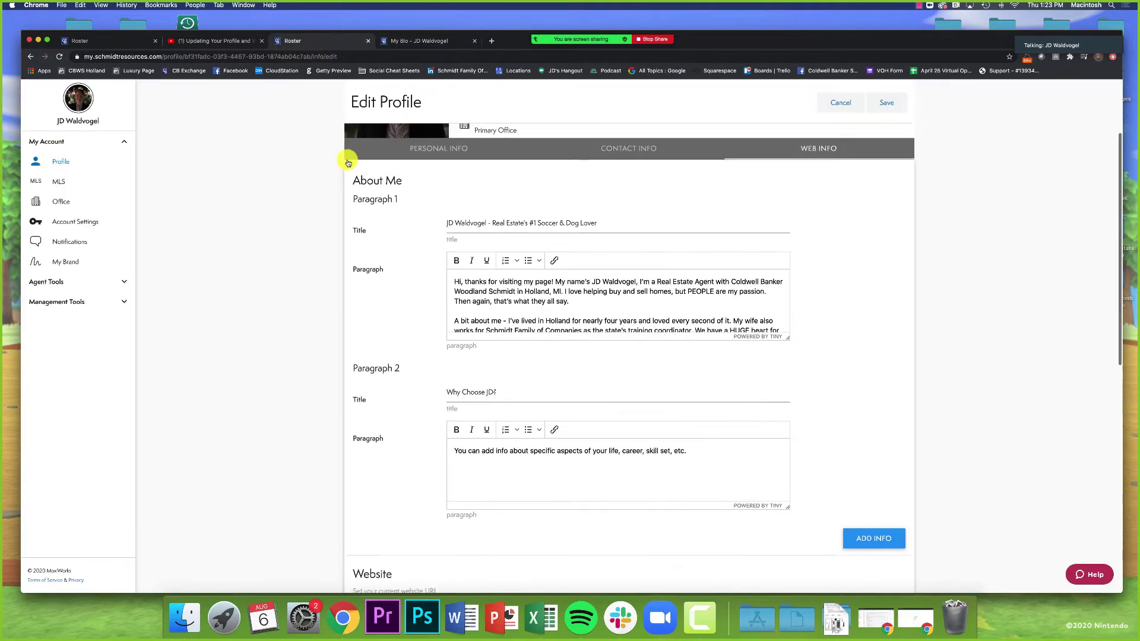
scroll(292, 164, "down", 1)
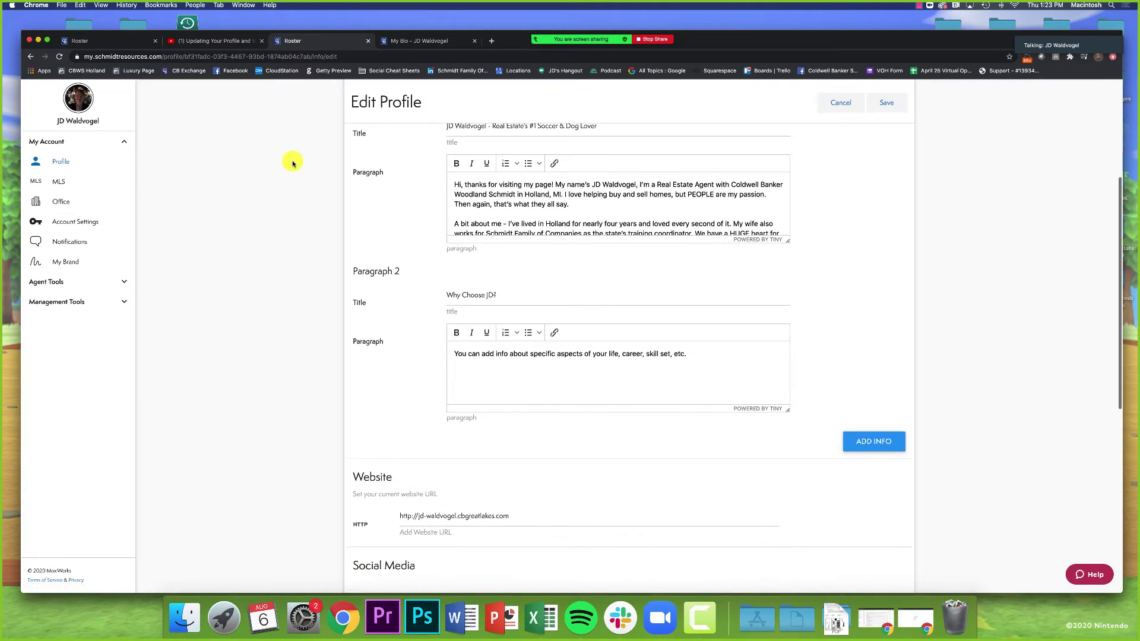
scroll(293, 162, "up", 3)
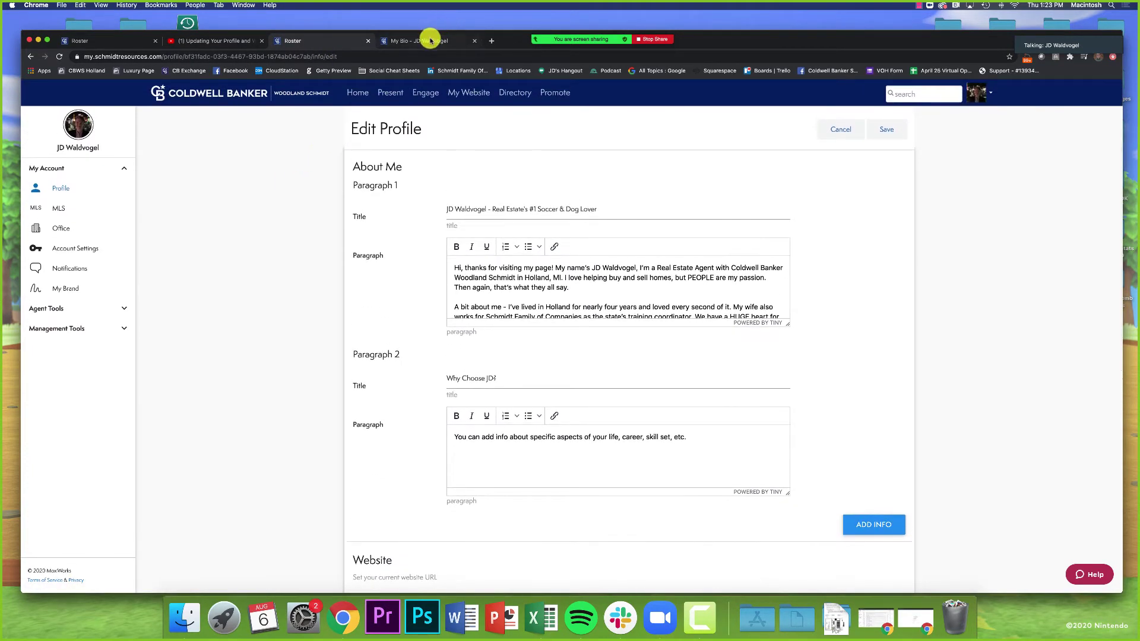
Step: On the published bio, highlight the first paragraph's title and the 'Why Choose JD?' heading
left_click(431, 41)
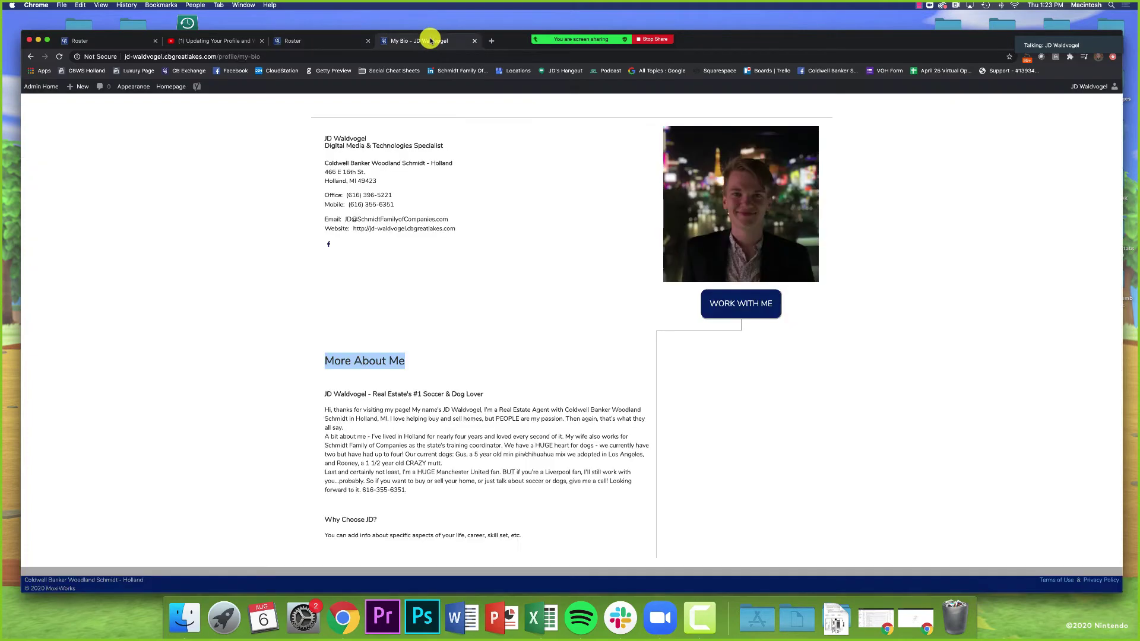
left_click(327, 395)
left_click_drag(484, 394, 321, 395)
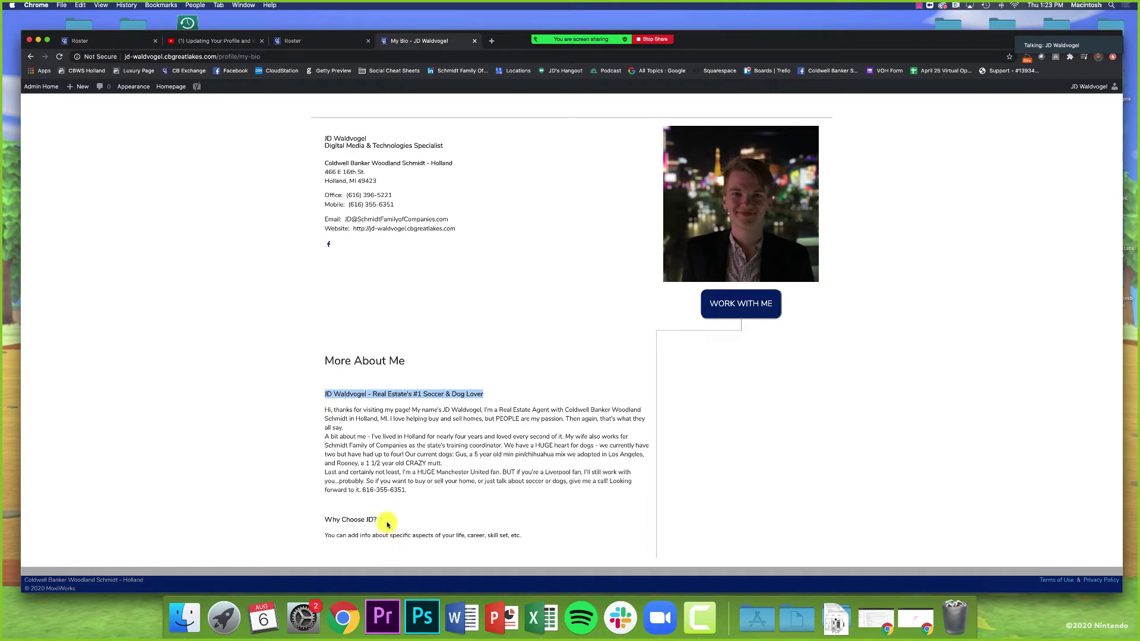
left_click_drag(387, 525, 325, 523)
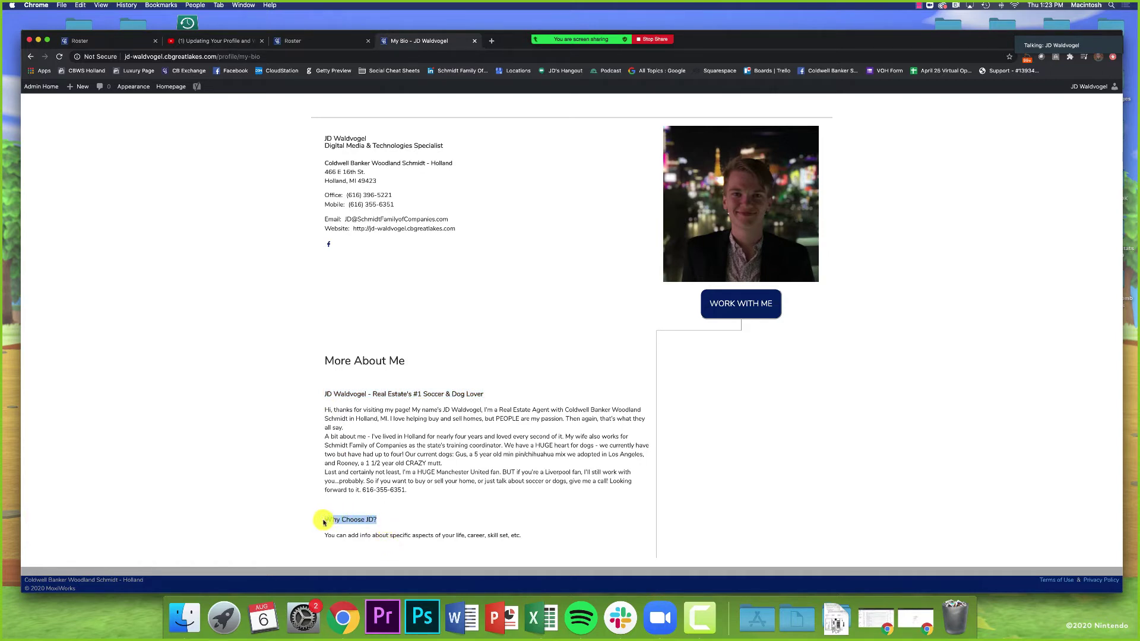
Step: In the profile editor, check the Paragraph 1 heading and Paragraph 2 title text
left_click(325, 44)
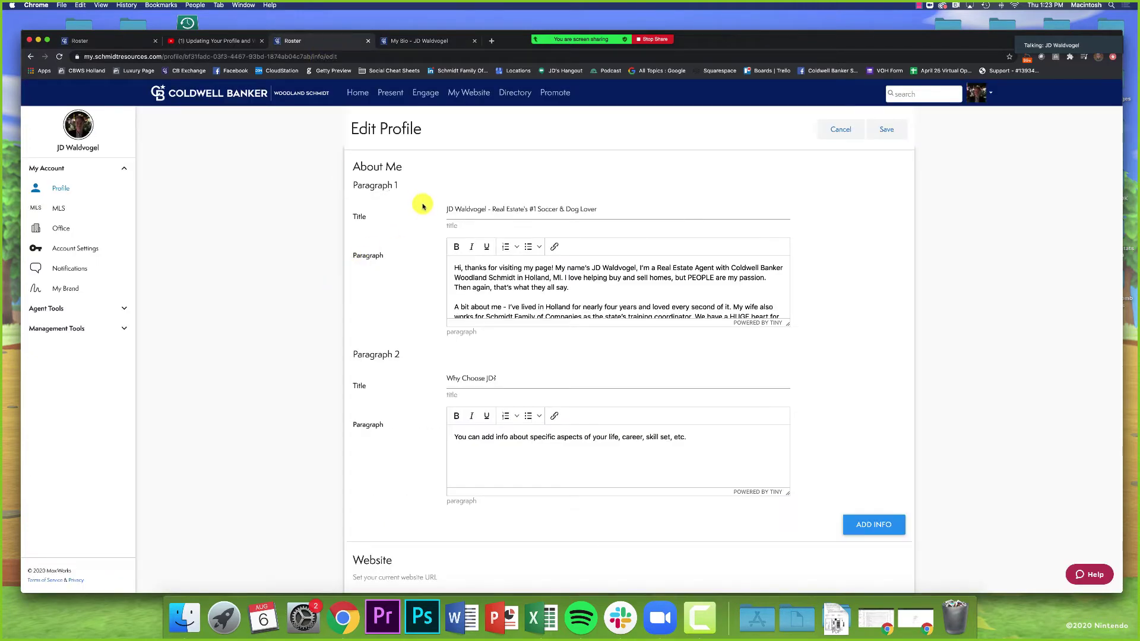
left_click_drag(351, 184, 411, 185)
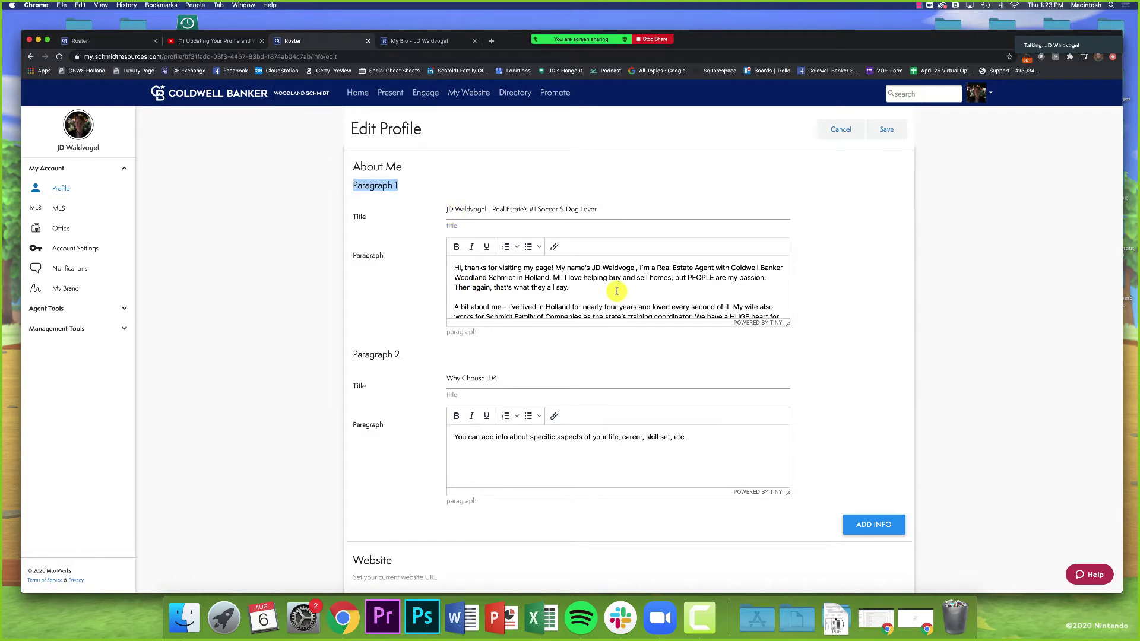
scroll(408, 285, "down", 2)
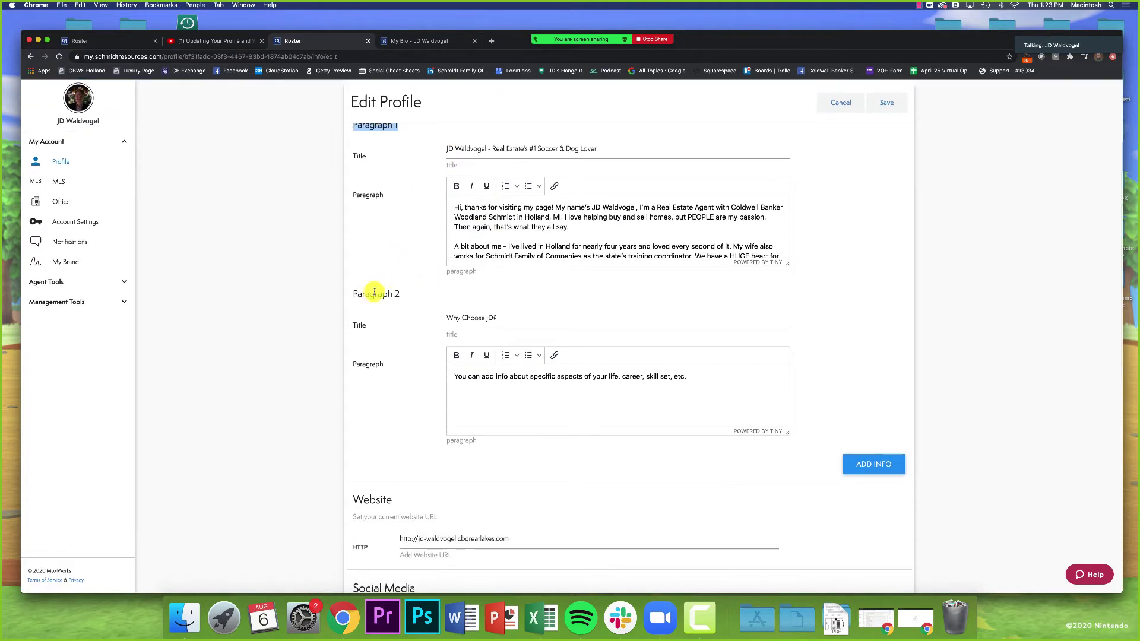
left_click_drag(453, 317, 504, 317)
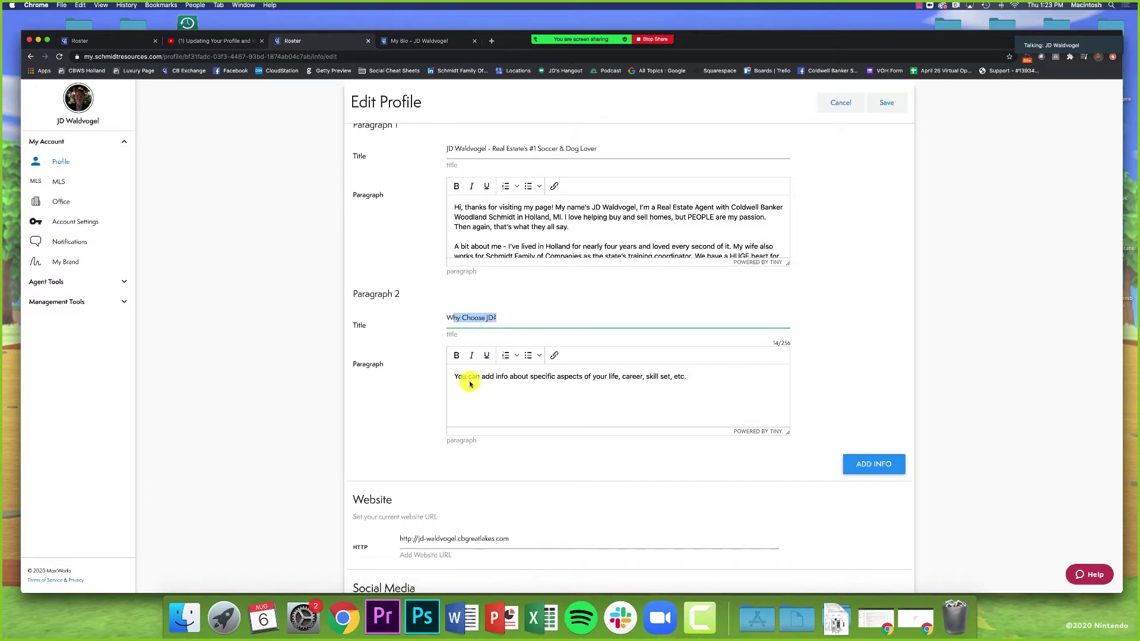
left_click(838, 374)
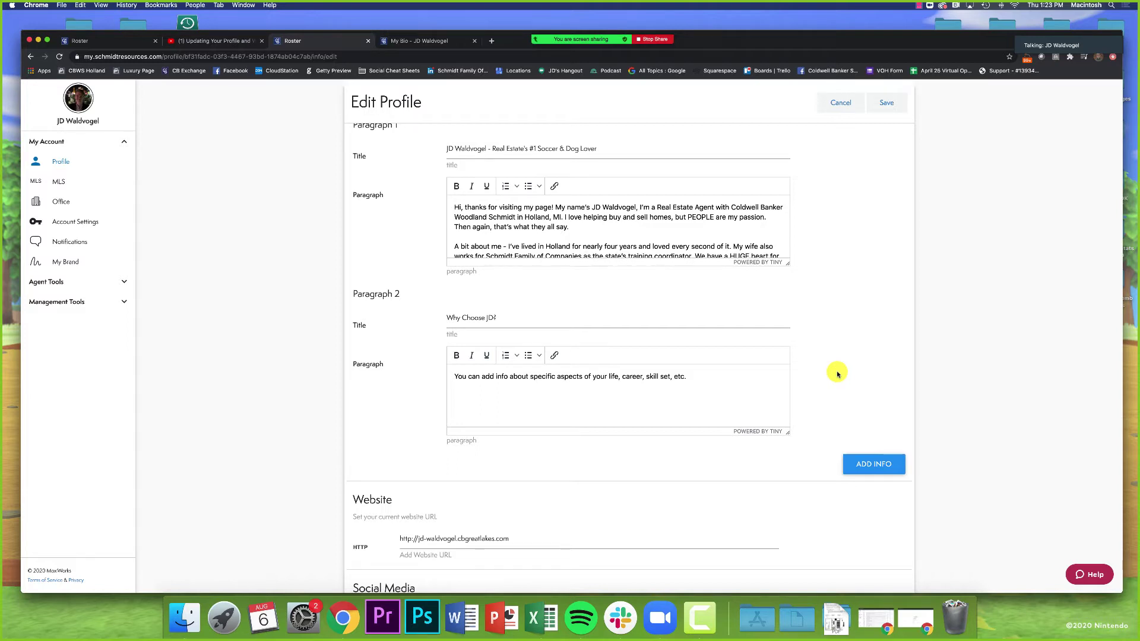
Step: Add an empty Paragraph 3 section to About Me, then quit Slack
left_click(867, 464)
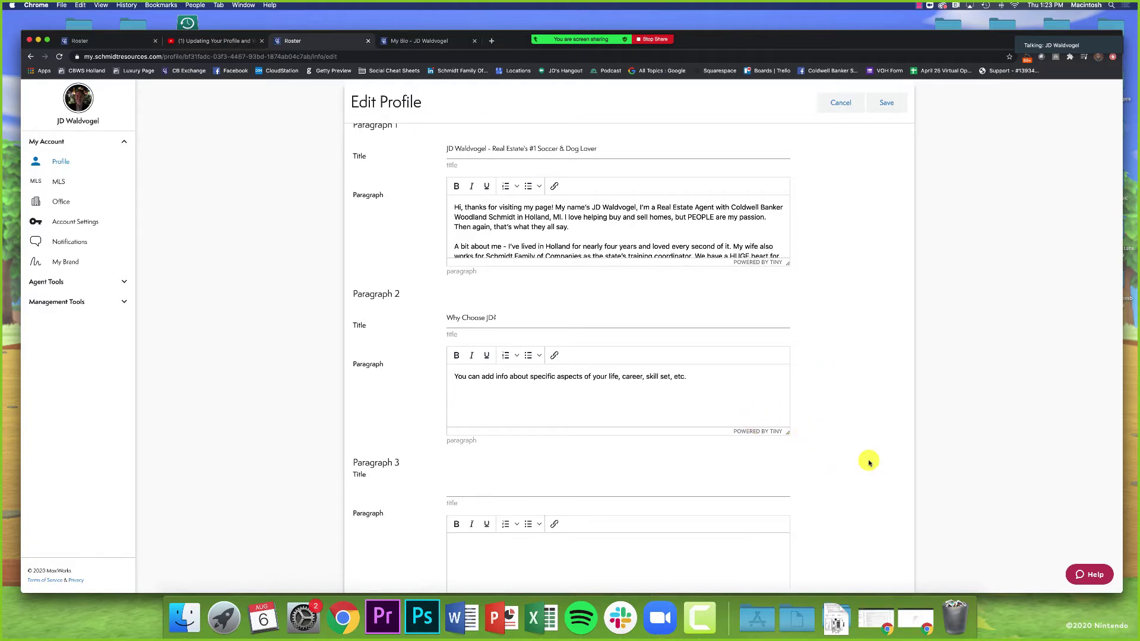
scroll(865, 461, "down", 3)
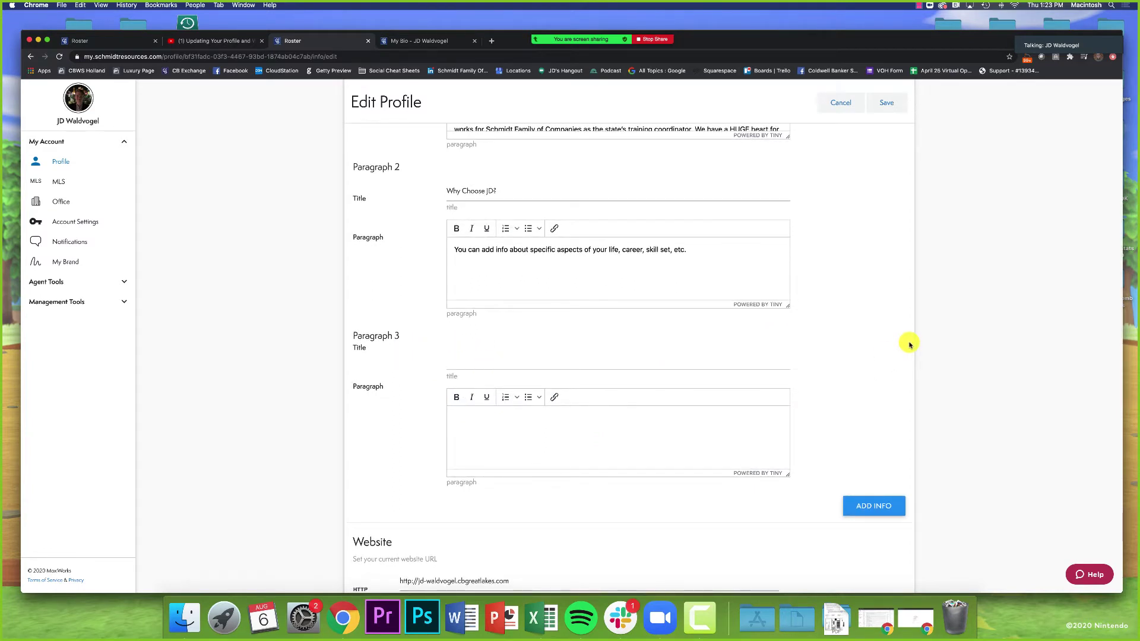
right_click(618, 612)
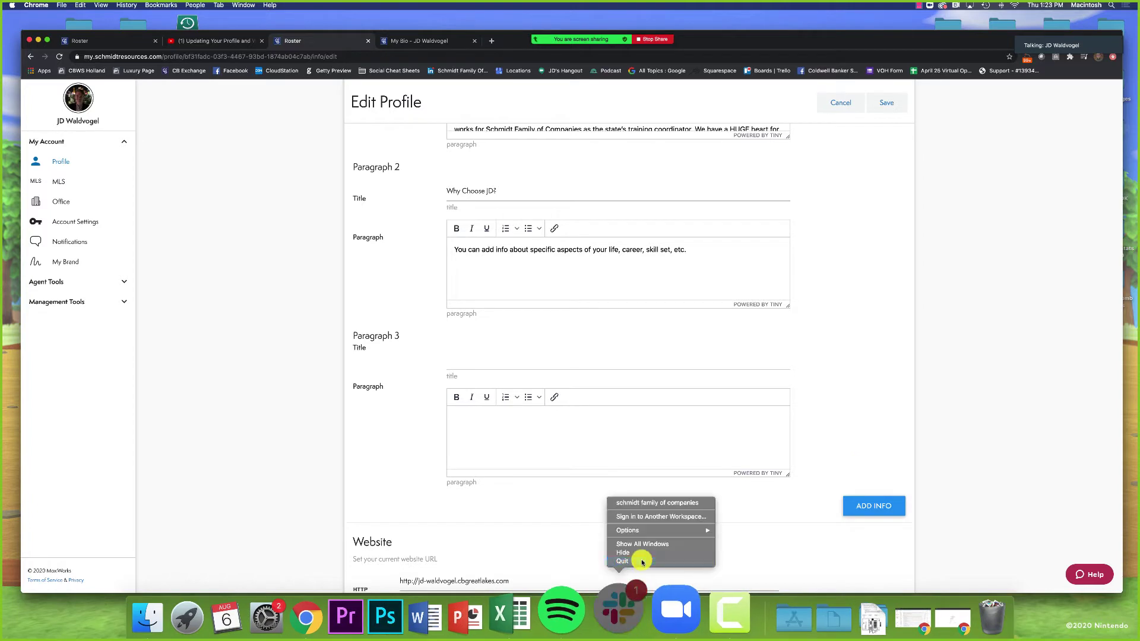
left_click(642, 562)
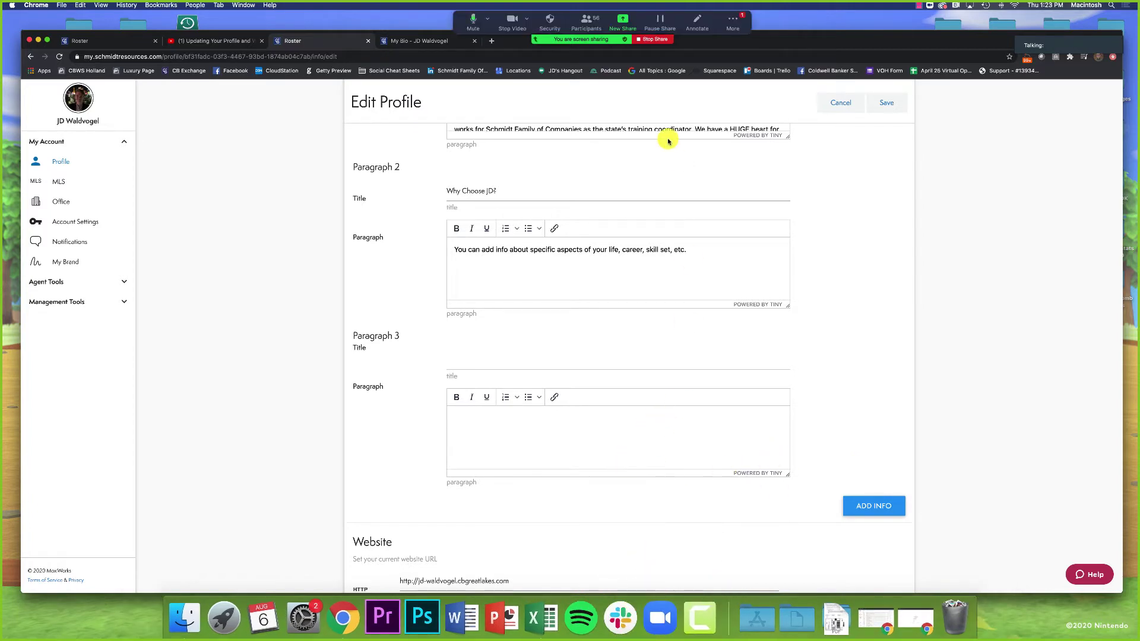
Step: Open the Zoom group chat and move its window down and to the right
left_click(733, 22)
left_click(740, 51)
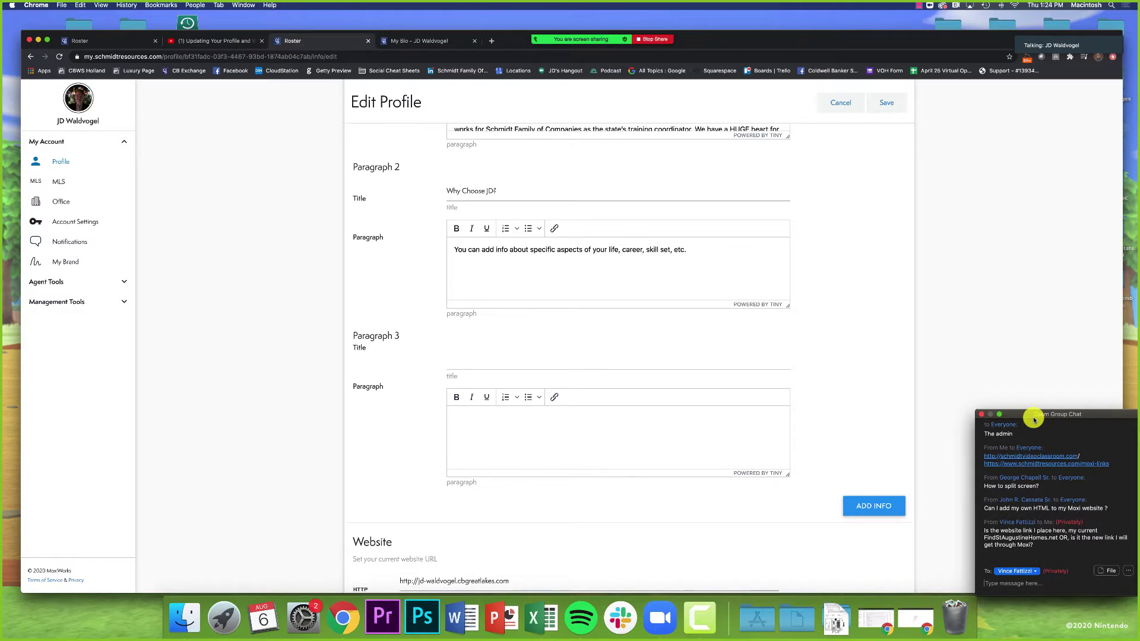
left_click_drag(1032, 417, 1035, 432)
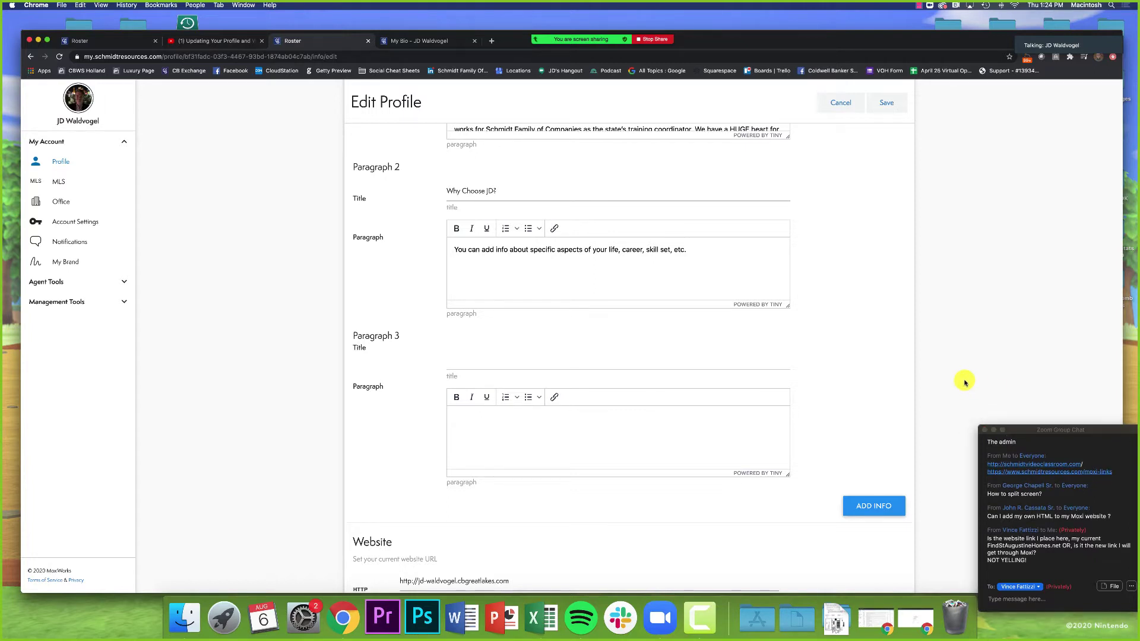
left_click_drag(1025, 436, 1053, 465)
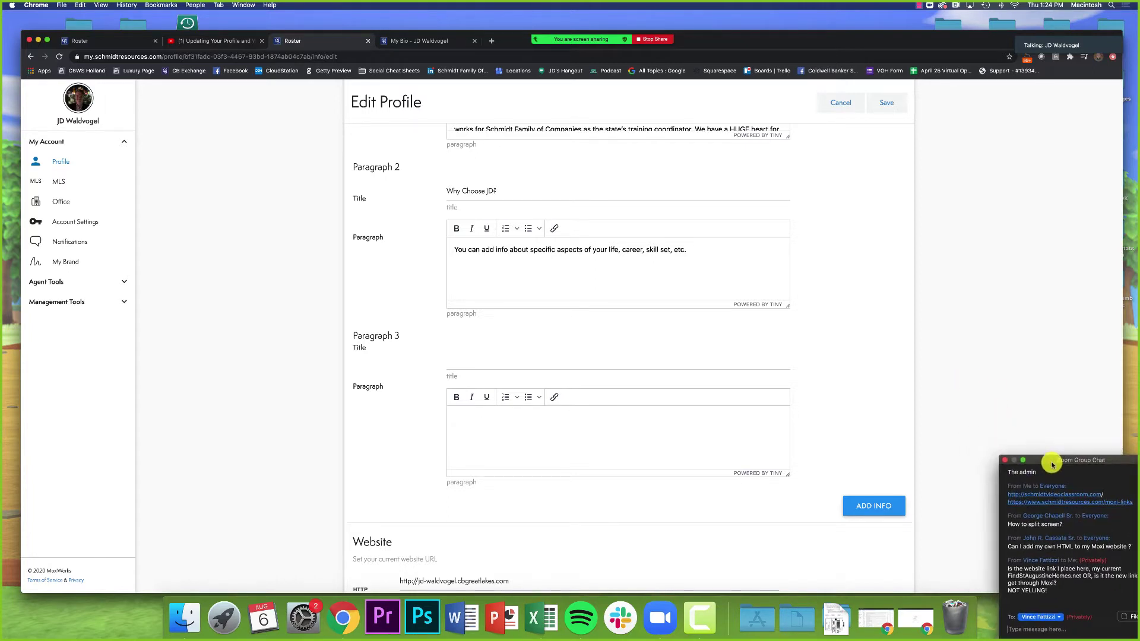
Step: Cancel the profile edits without saving, discarding the new Paragraph 3
scroll(957, 401, "down", 5)
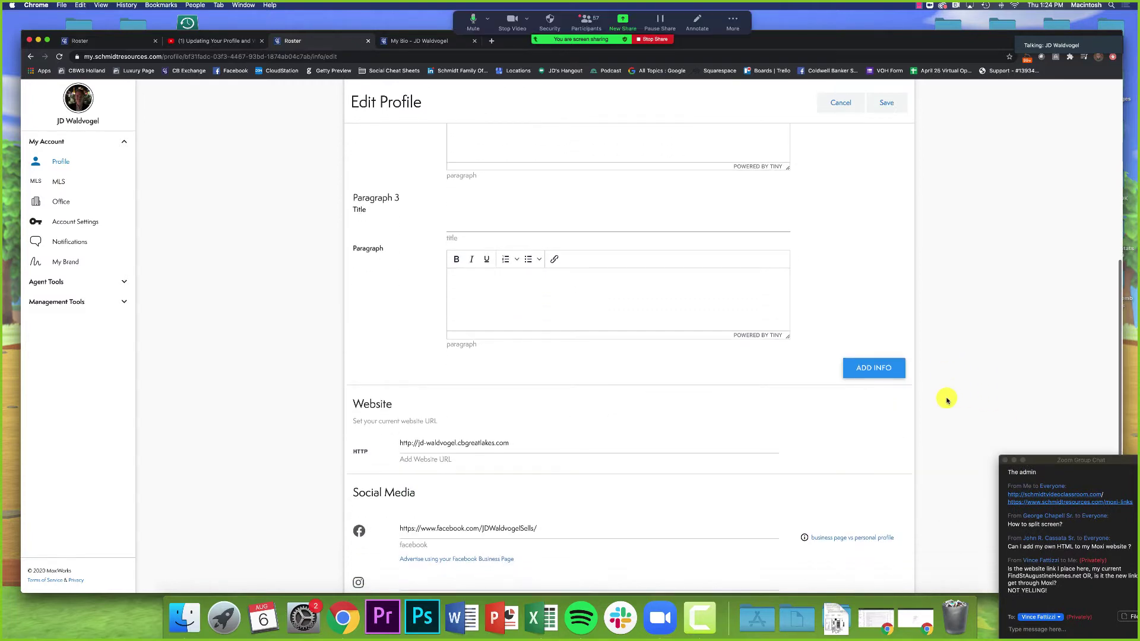
scroll(923, 391, "down", 3)
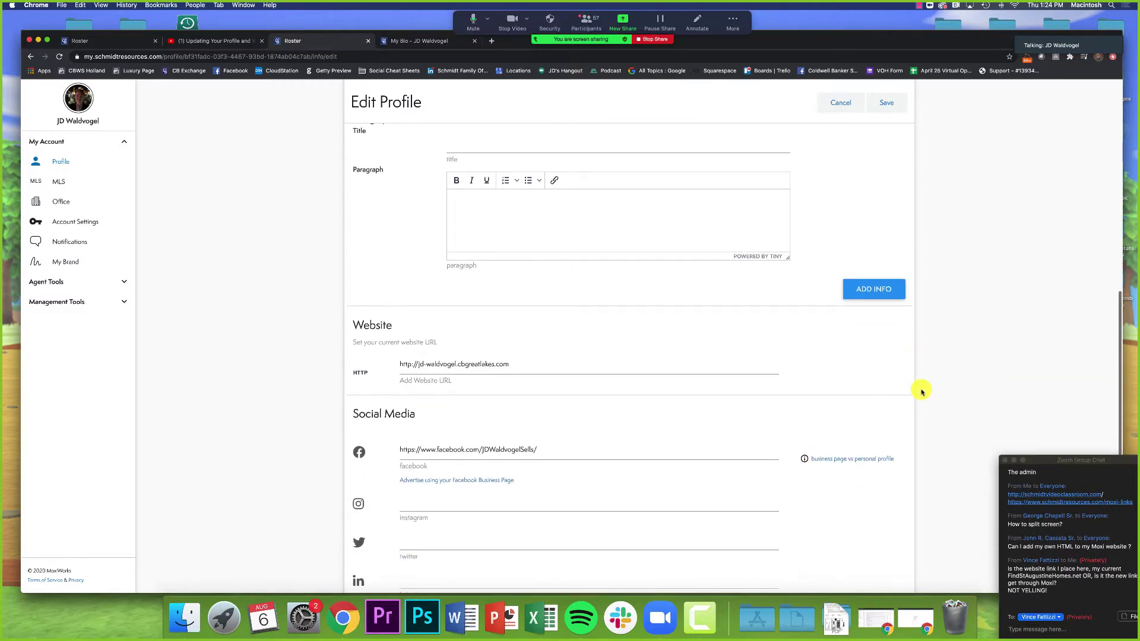
scroll(921, 389, "up", 10)
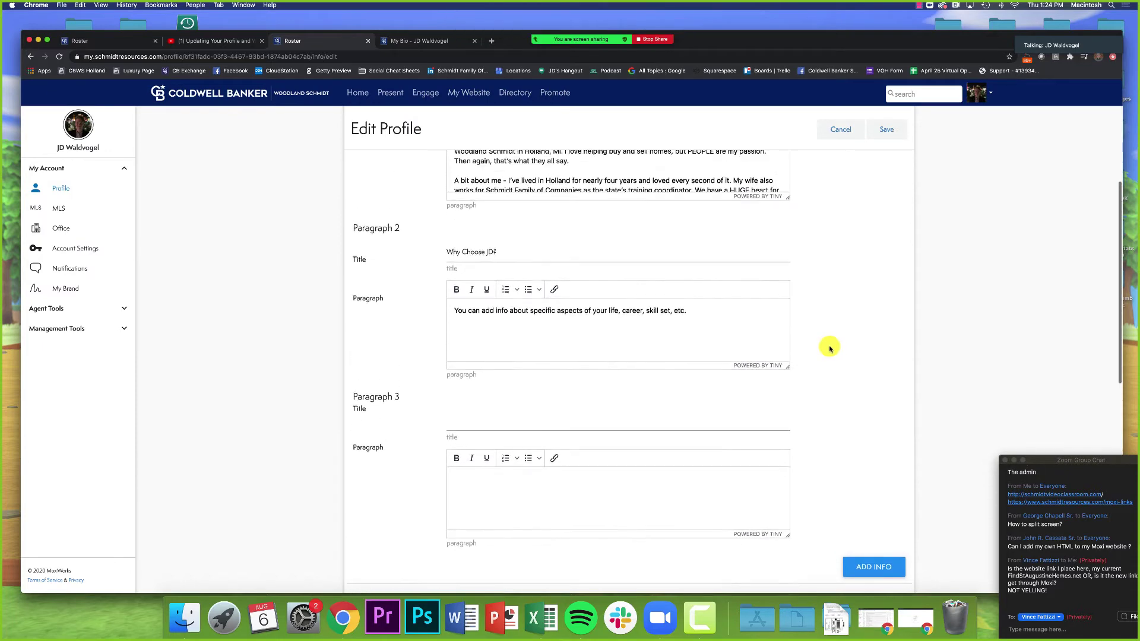
scroll(830, 348, "up", 7)
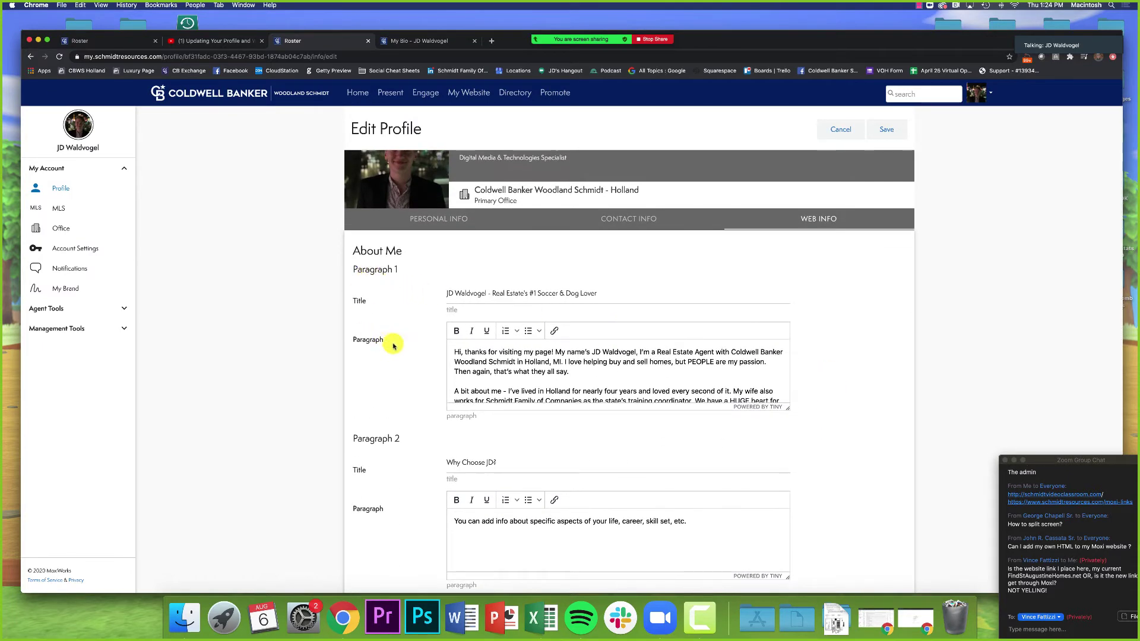
scroll(393, 347, "down", 4)
scroll(359, 339, "down", 2)
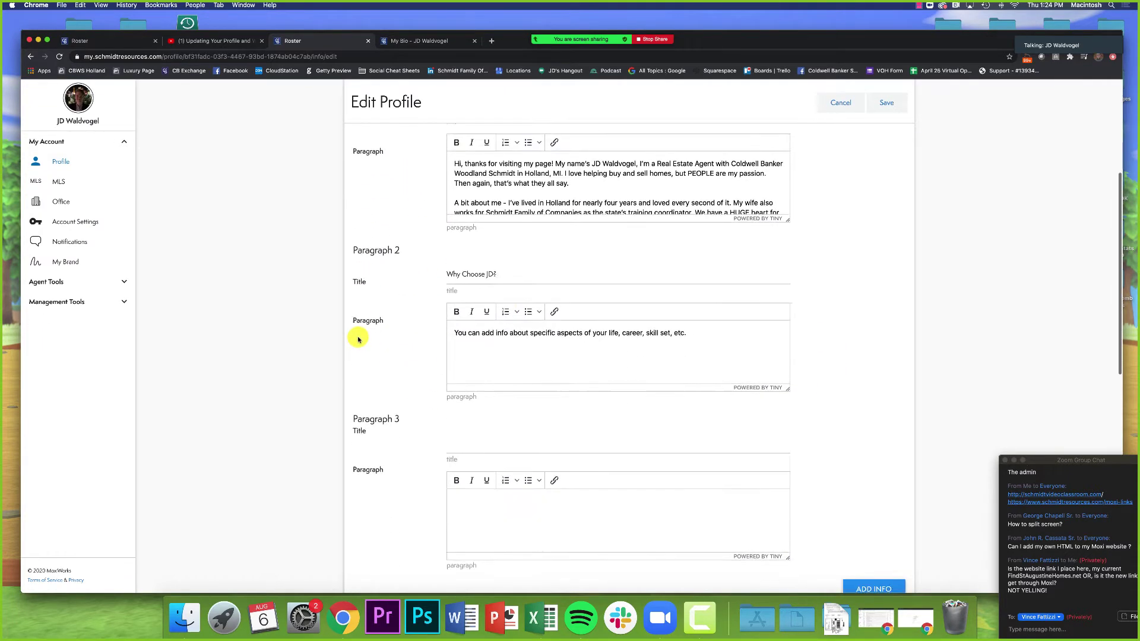
scroll(358, 339, "down", 1)
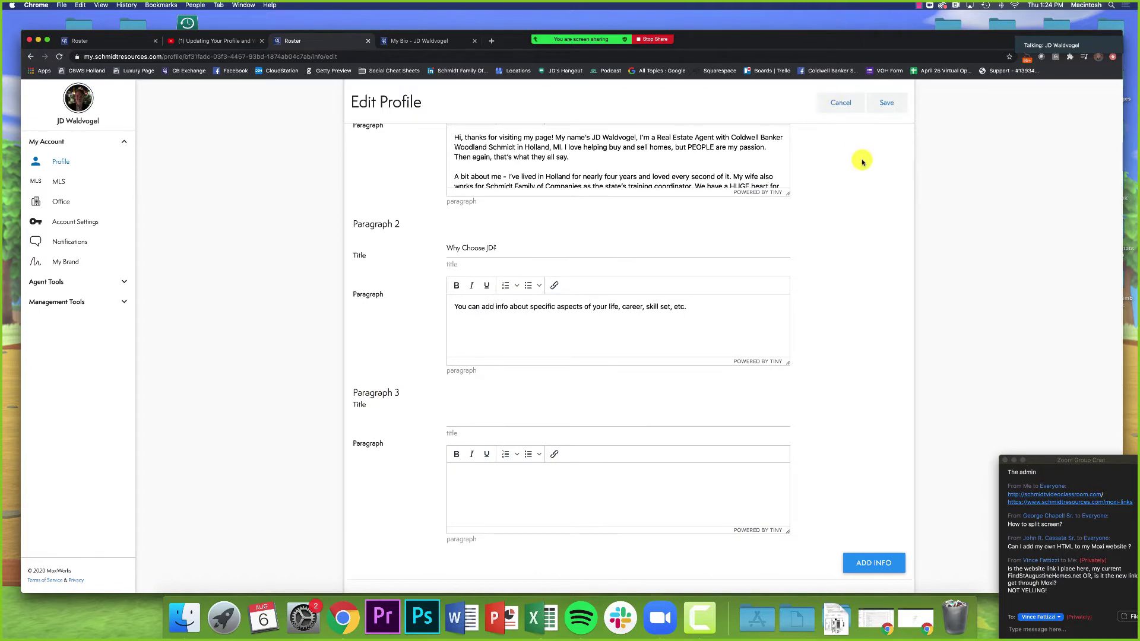
left_click(843, 104)
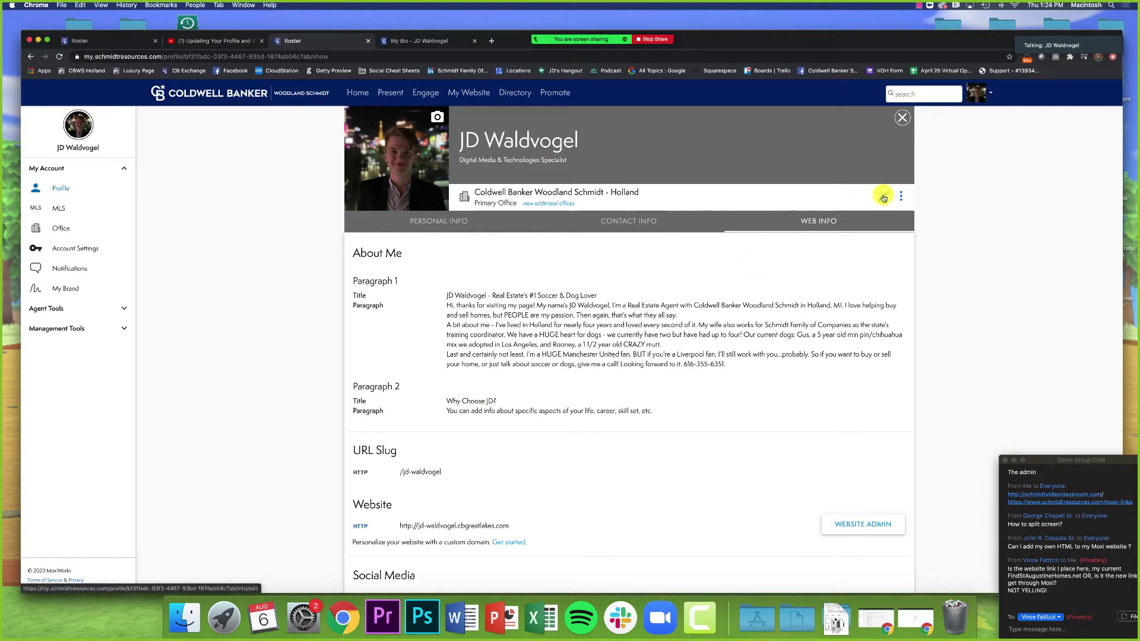
Step: Reopen the profile editor and bring the Website and Social Media fields into view
left_click(883, 198)
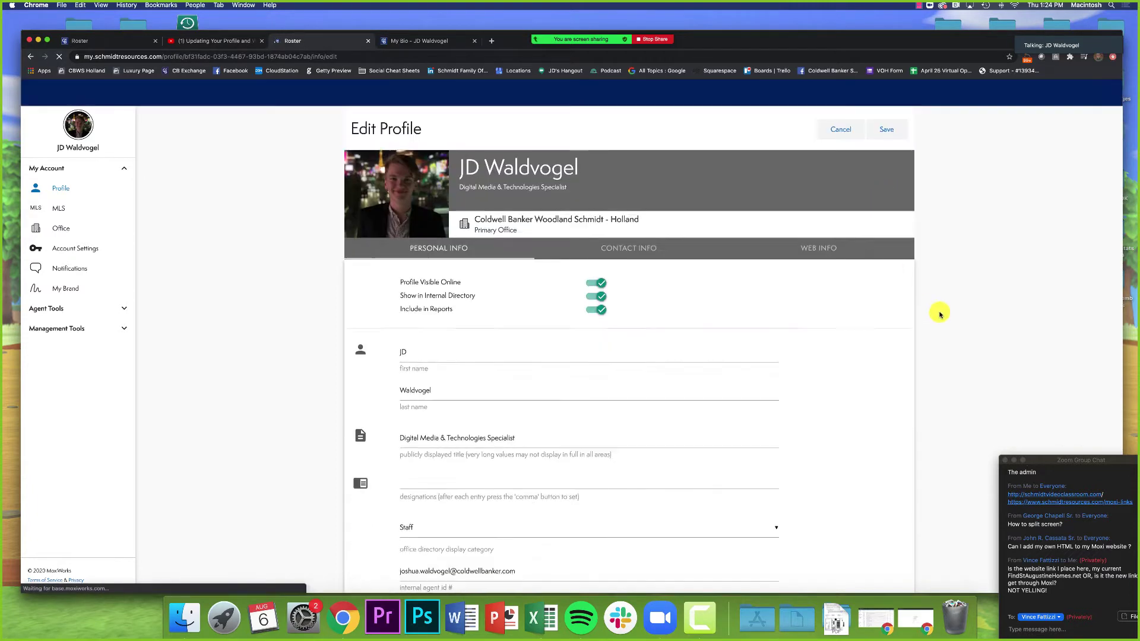
scroll(940, 315, "down", 5)
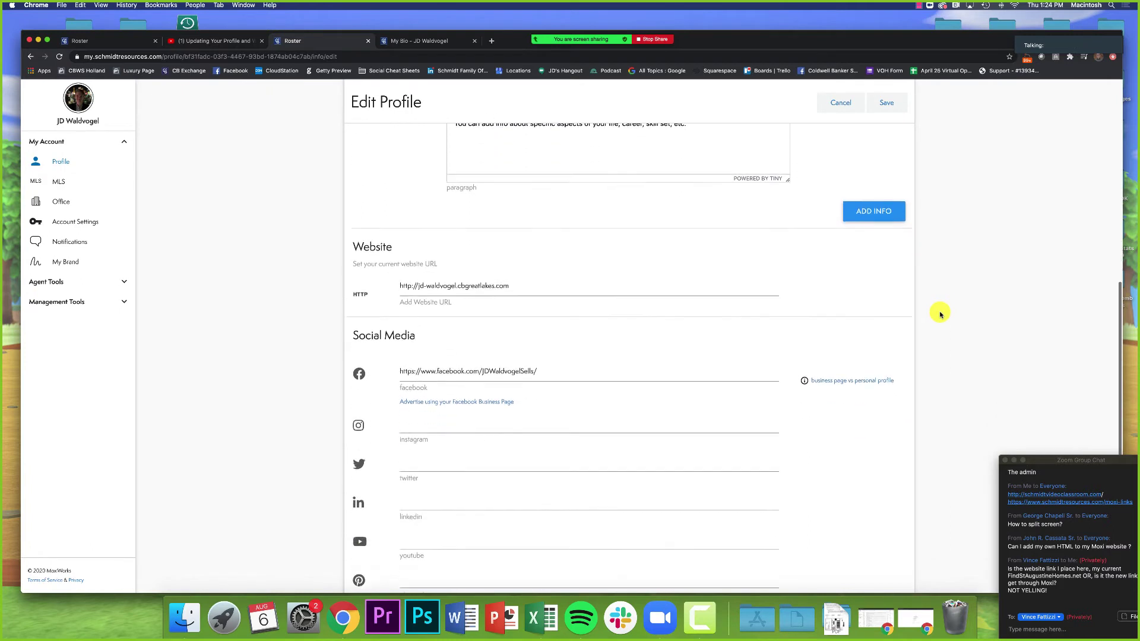
scroll(940, 315, "down", 5)
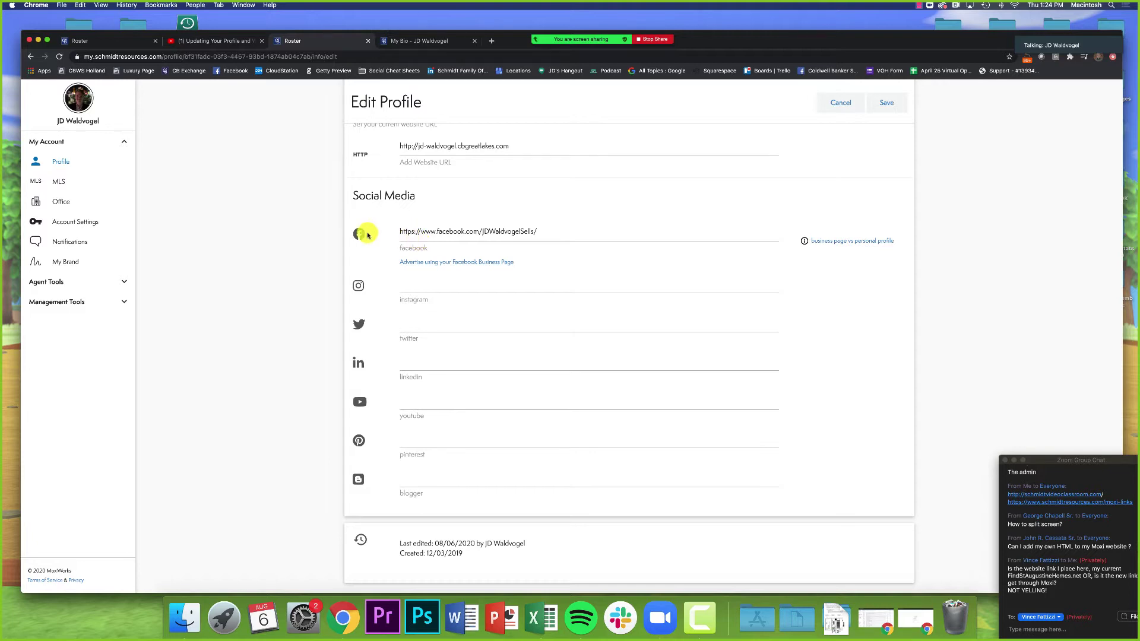
Step: Enter the agent's instagram.com profile link in the Instagram field and scroll back up
left_click(425, 286)
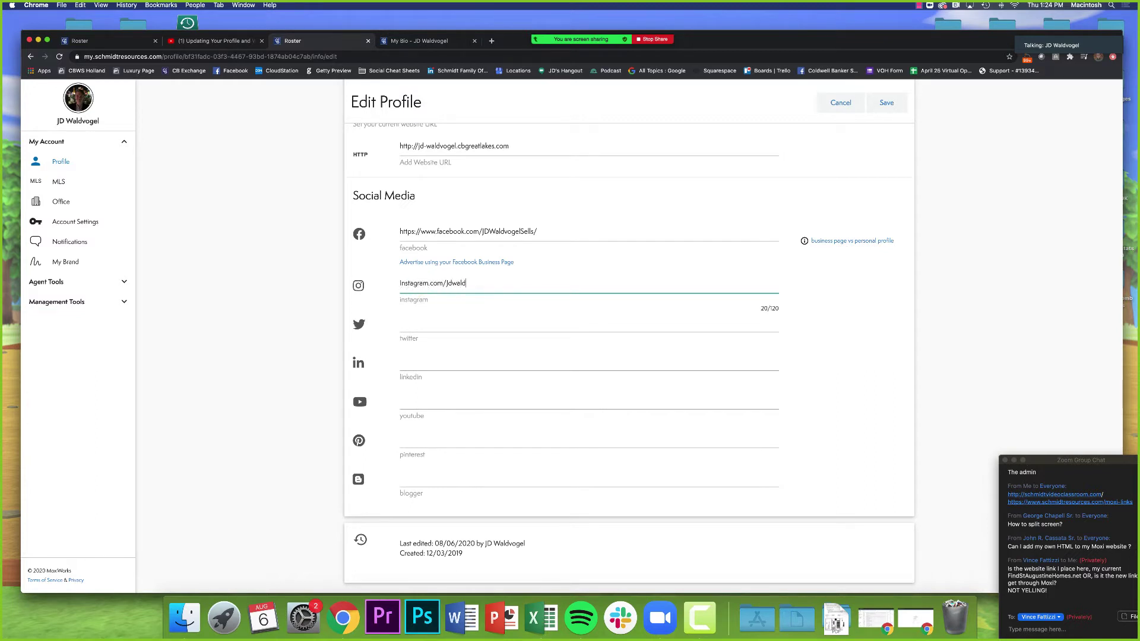
left_click(821, 366)
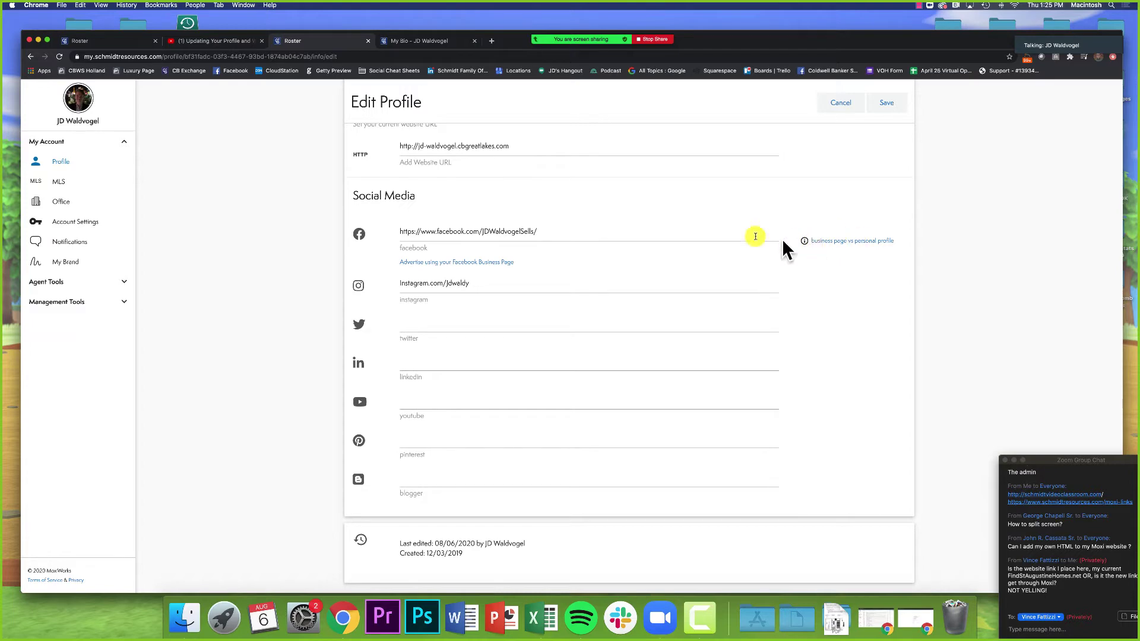
scroll(655, 233, "up", 10)
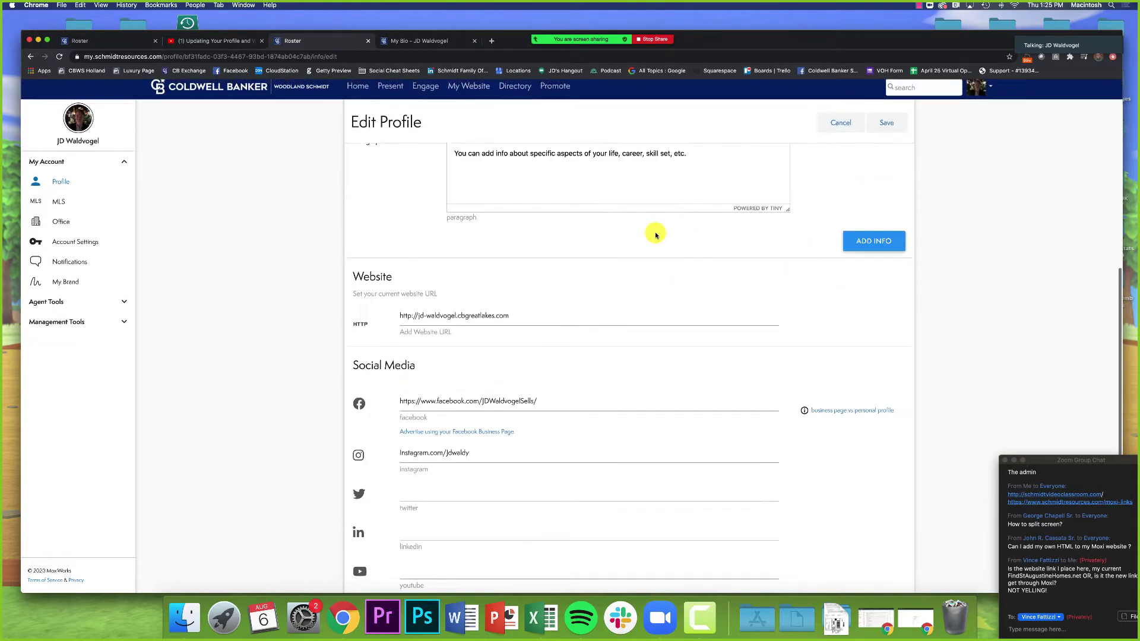
scroll(647, 236, "up", 4)
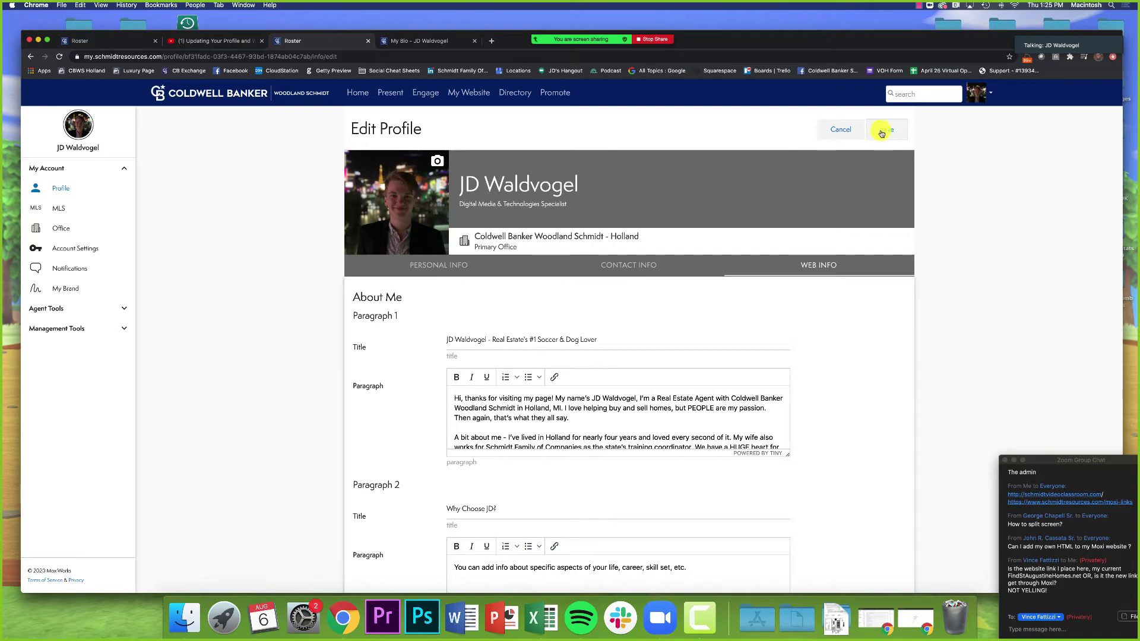
left_click(887, 132)
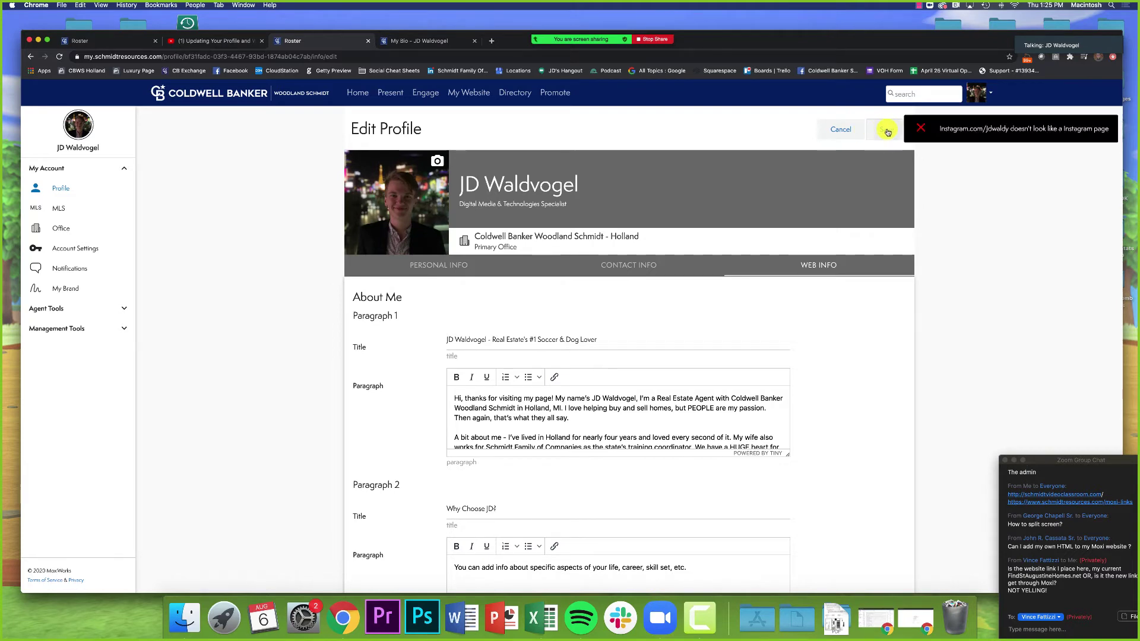
scroll(853, 261, "down", 10)
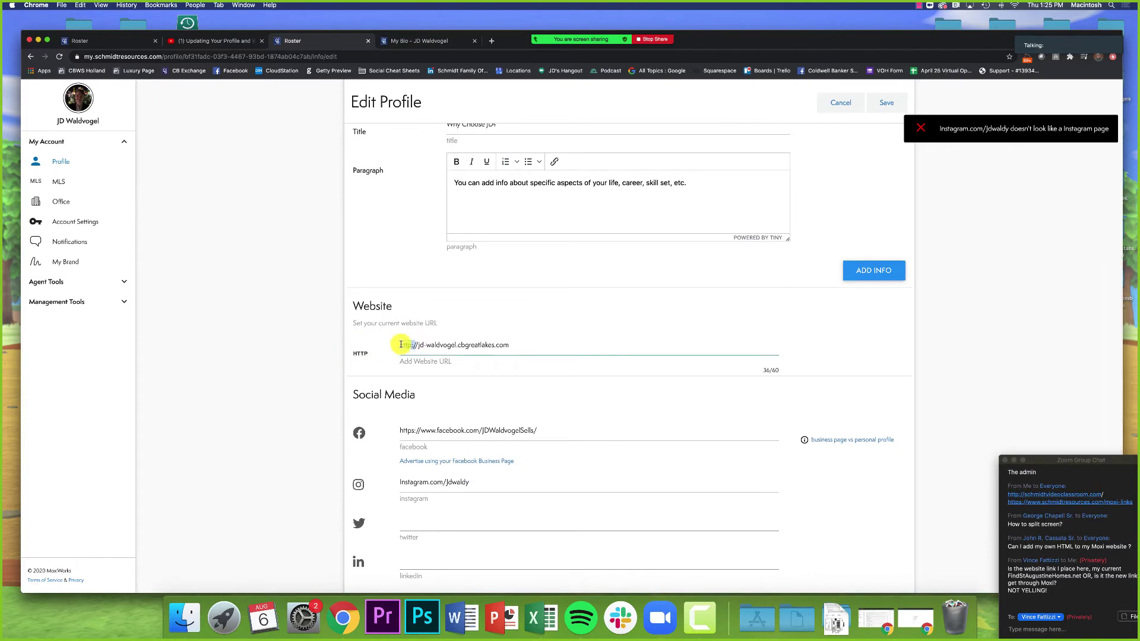
left_click_drag(394, 344, 417, 345)
left_click_drag(437, 430, 395, 430)
key("super+c")
left_click(399, 483)
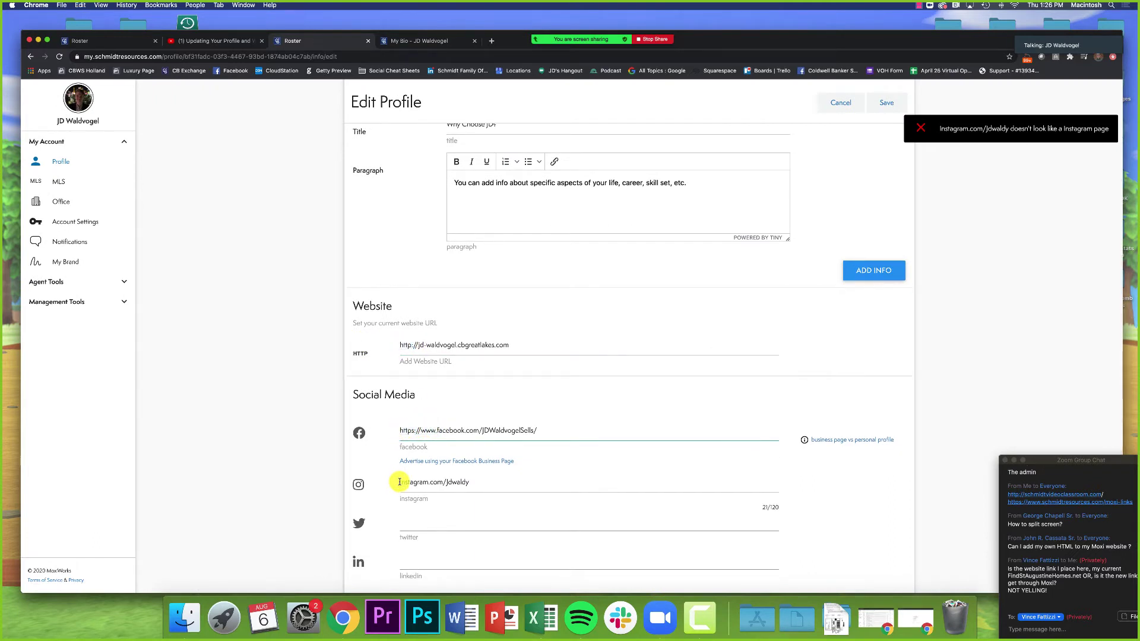
key("super+v")
left_click(886, 102)
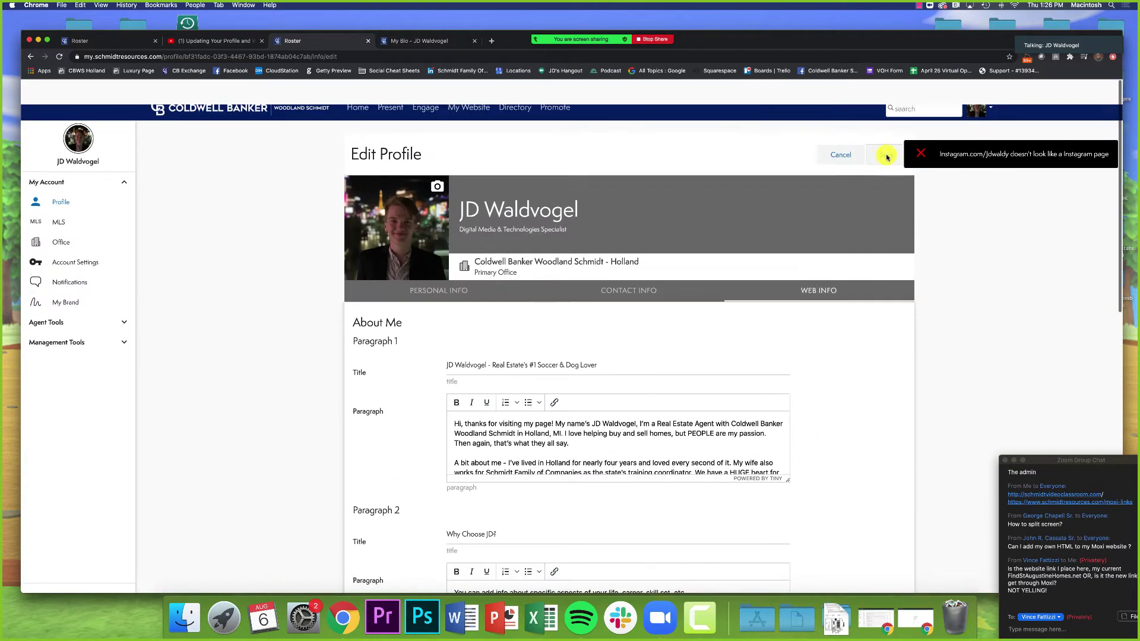
Step: Dismiss the Instagram errors and retry saving with only the Instagram username
left_click(887, 129)
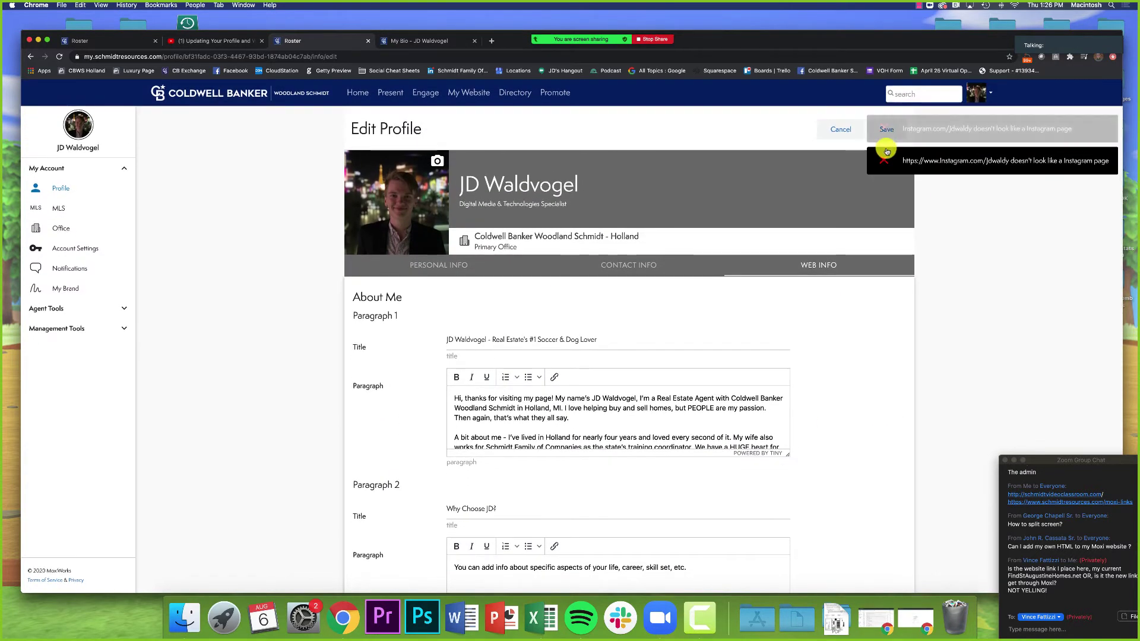
left_click(883, 138)
scroll(950, 273, "down", 10)
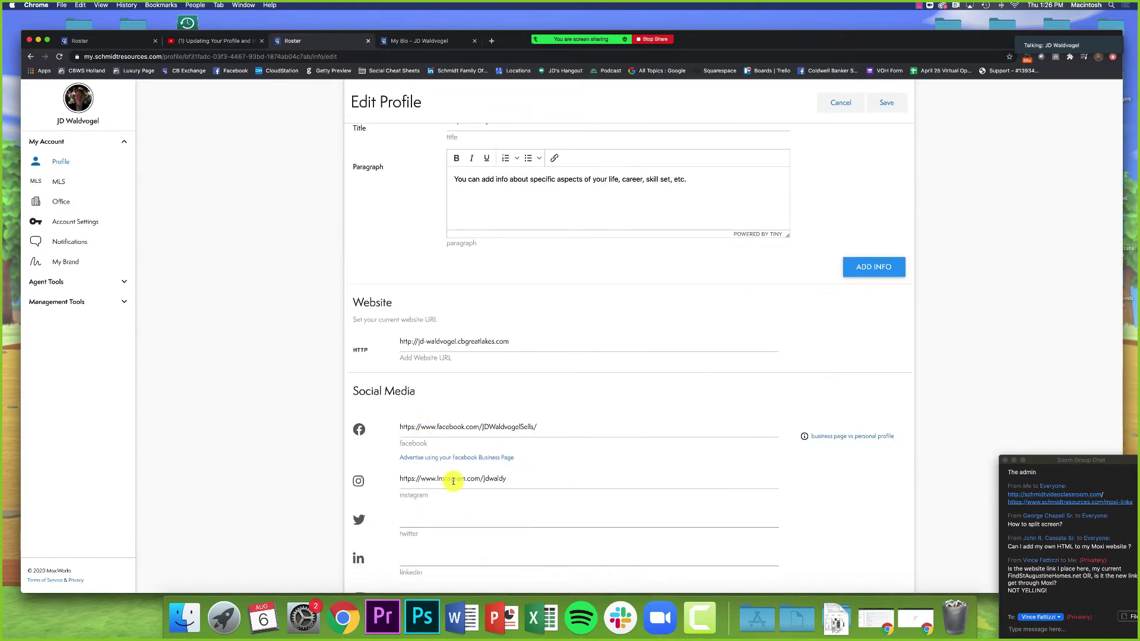
left_click_drag(485, 479, 394, 478)
key("BackSpace")
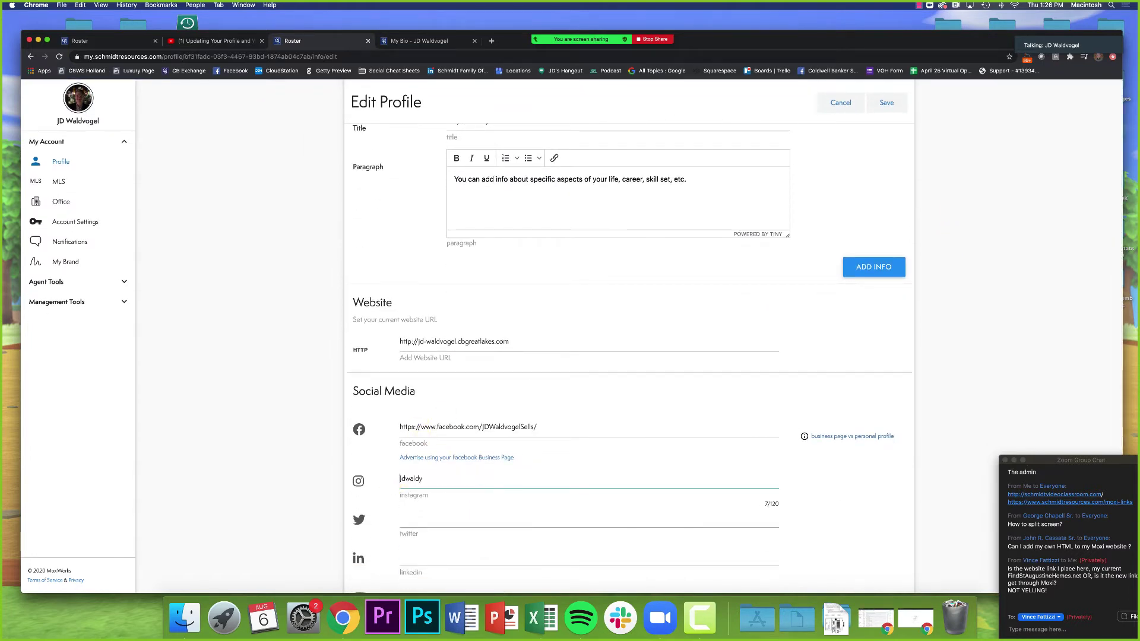
left_click(884, 103)
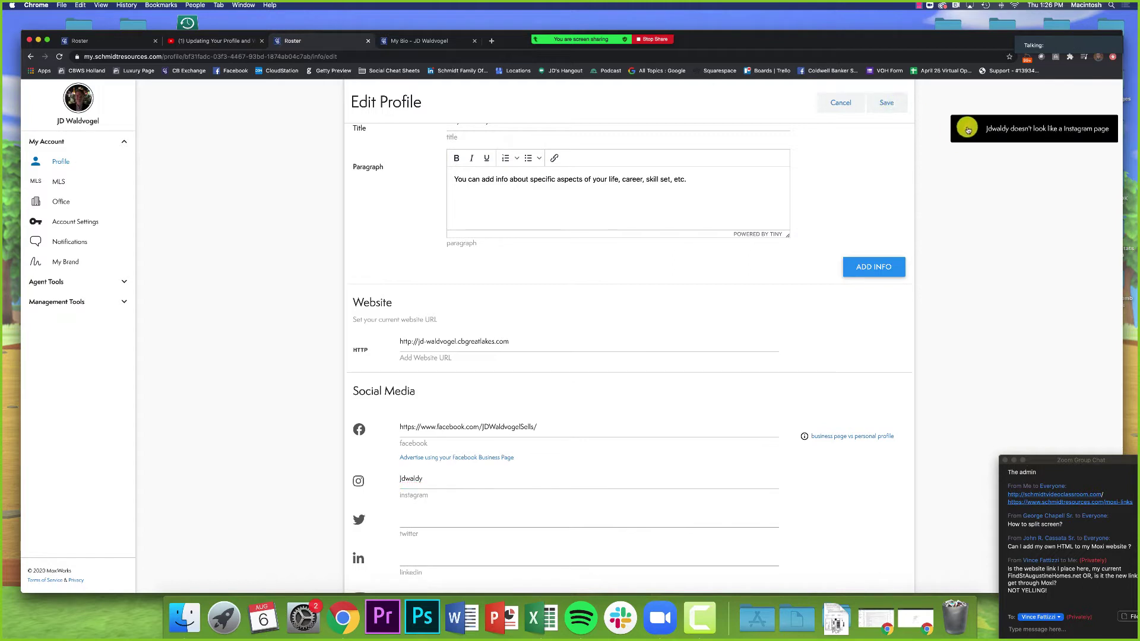
Step: Clear the Instagram field entirely and save the Web Info with the website and Facebook links
double_click(410, 479)
key("BackSpace")
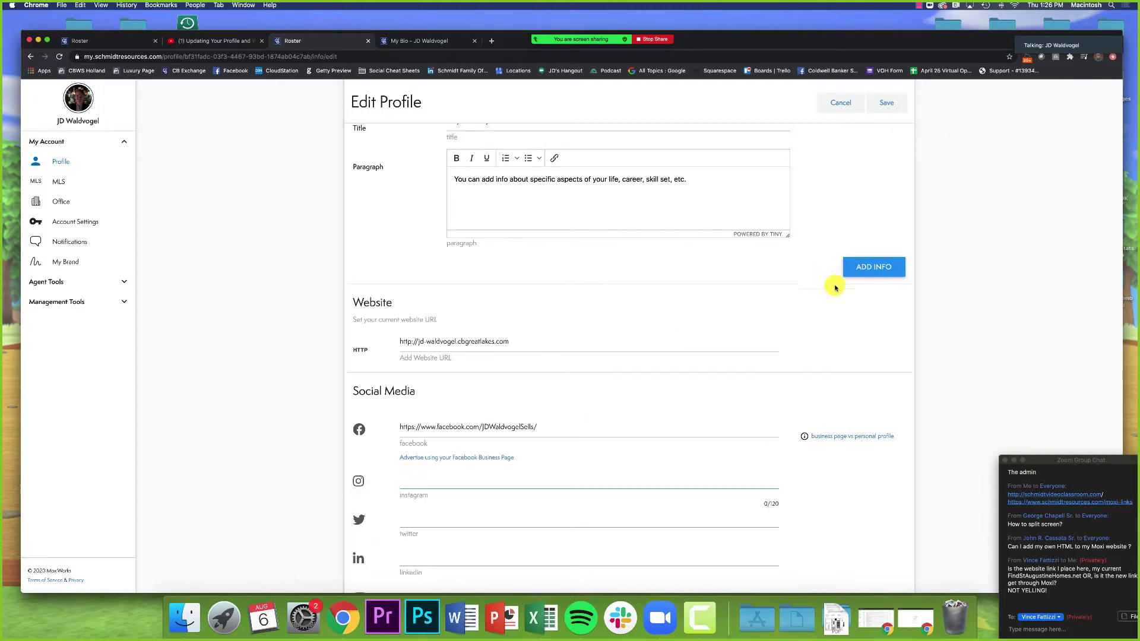
left_click(1044, 334)
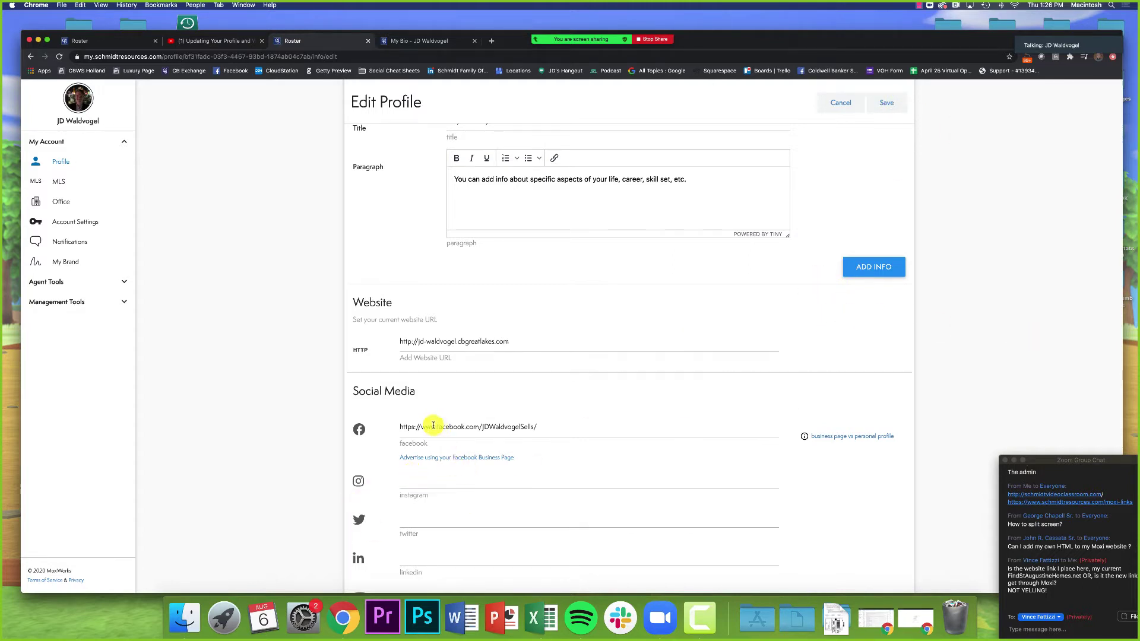
left_click_drag(399, 427, 586, 426)
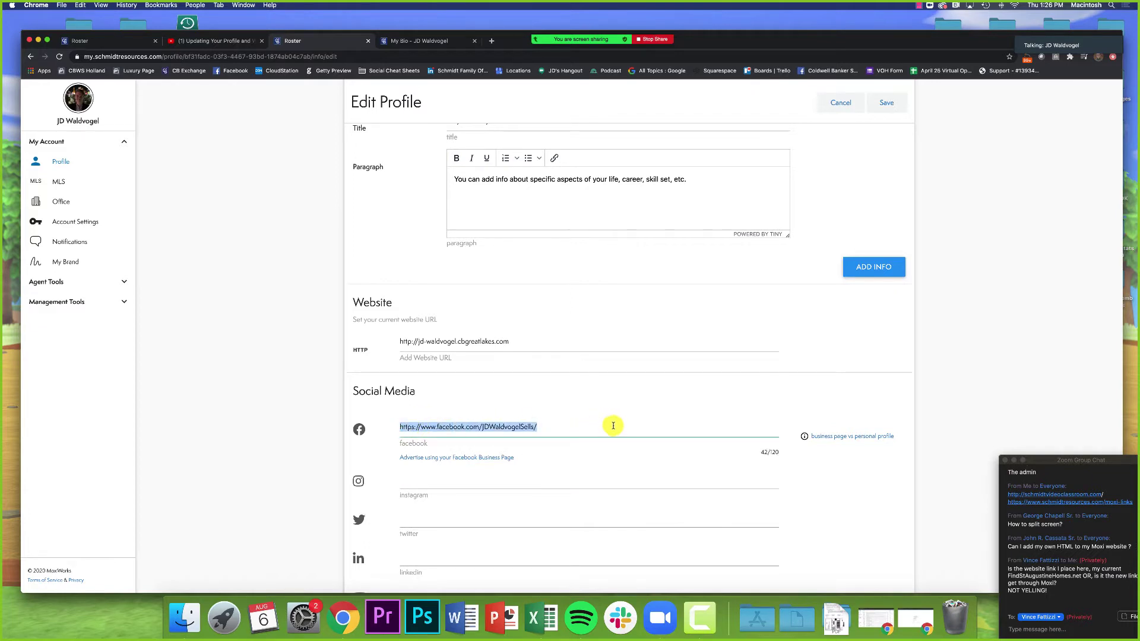
left_click(610, 427)
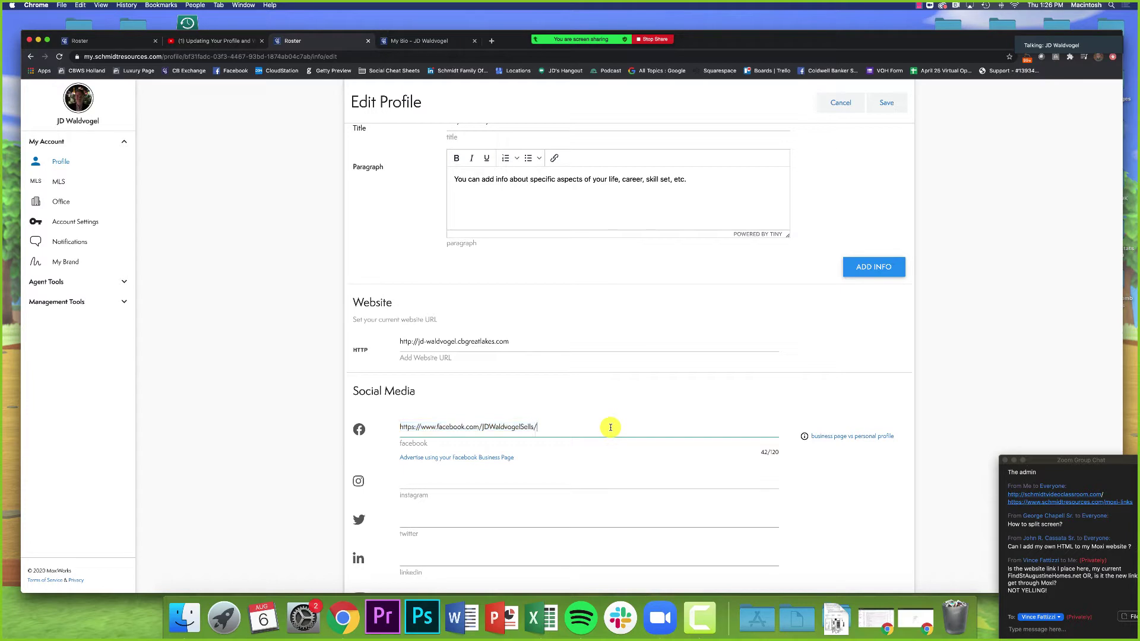
left_click_drag(406, 428, 603, 425)
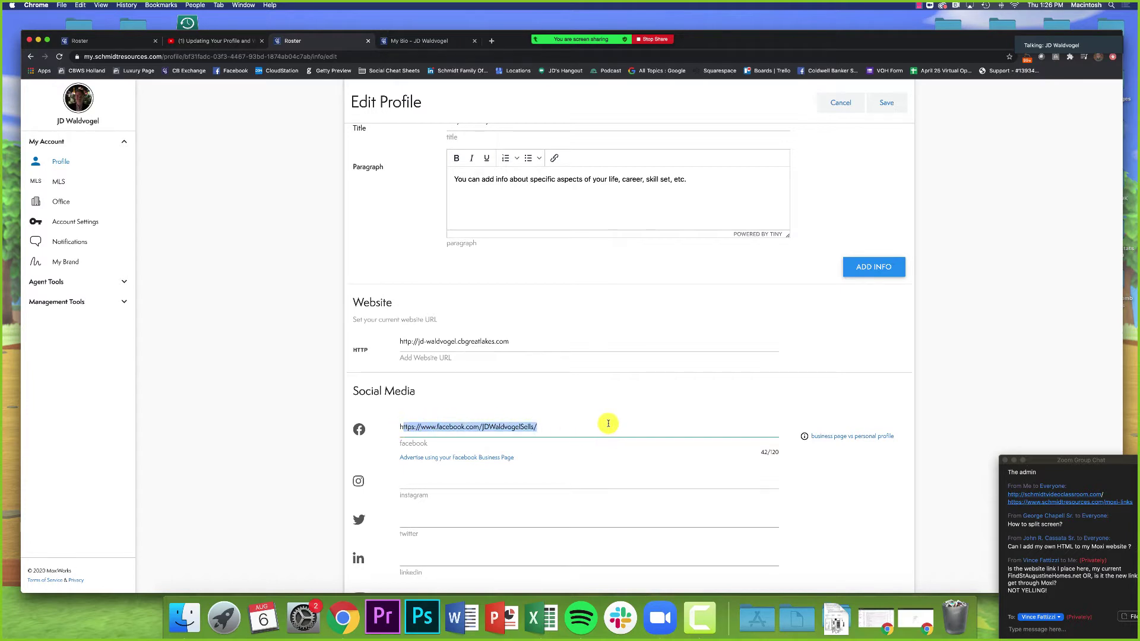
key("Return")
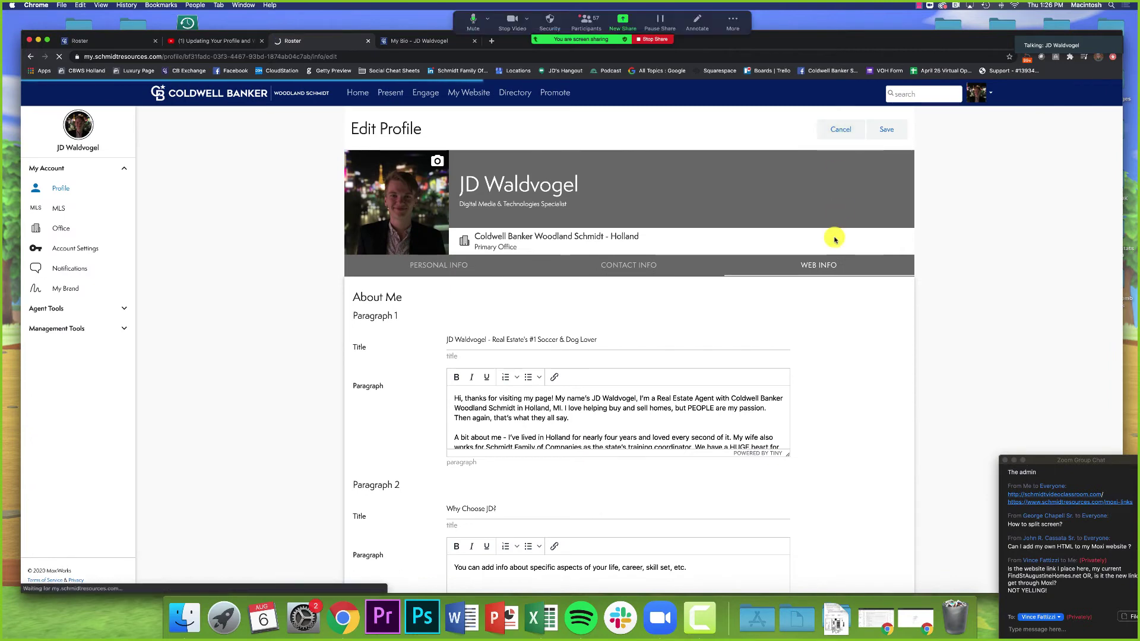
Step: Show the saved profile's Web Info section and close the Zoom group chat window
left_click(835, 238)
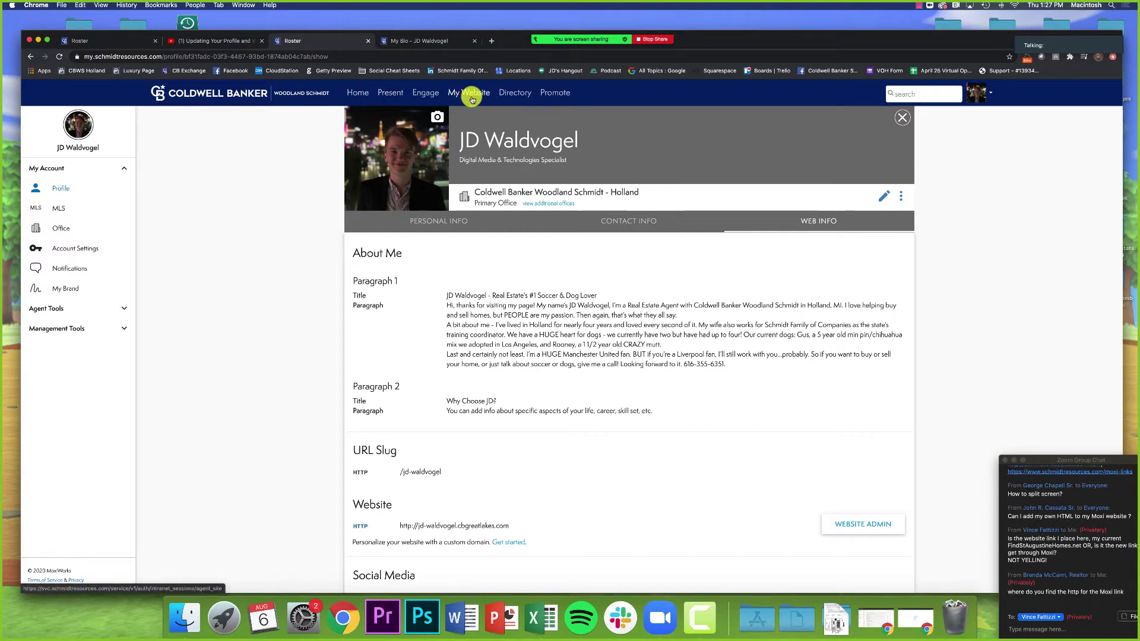
left_click(1007, 463)
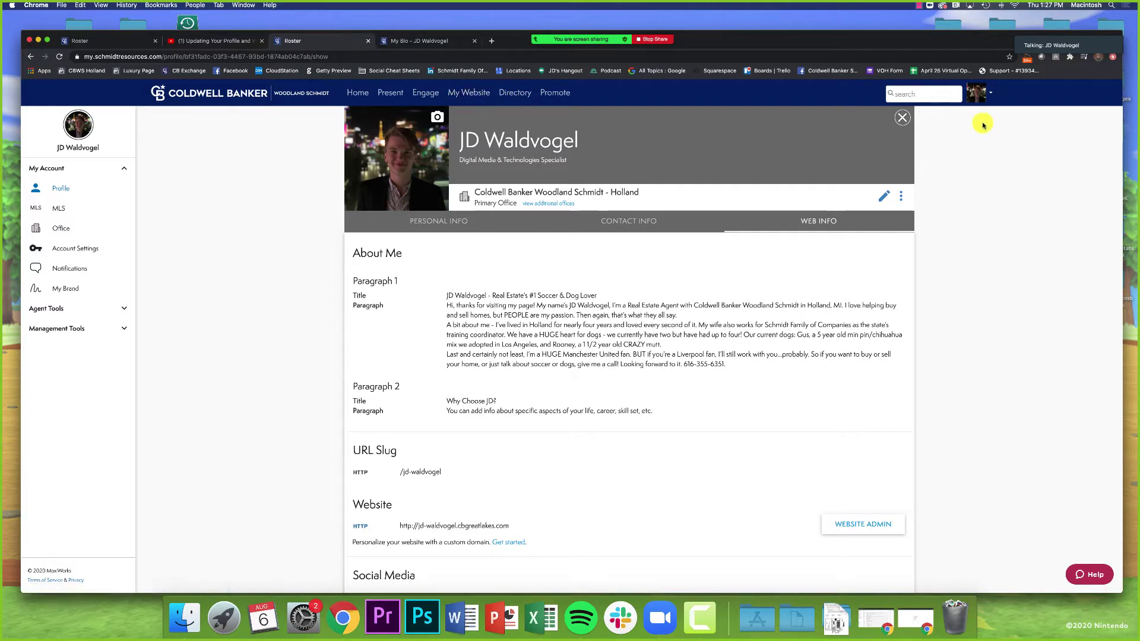
Step: Open the Website settings from the account menu, try editing the URL, then return to the profile
left_click(975, 99)
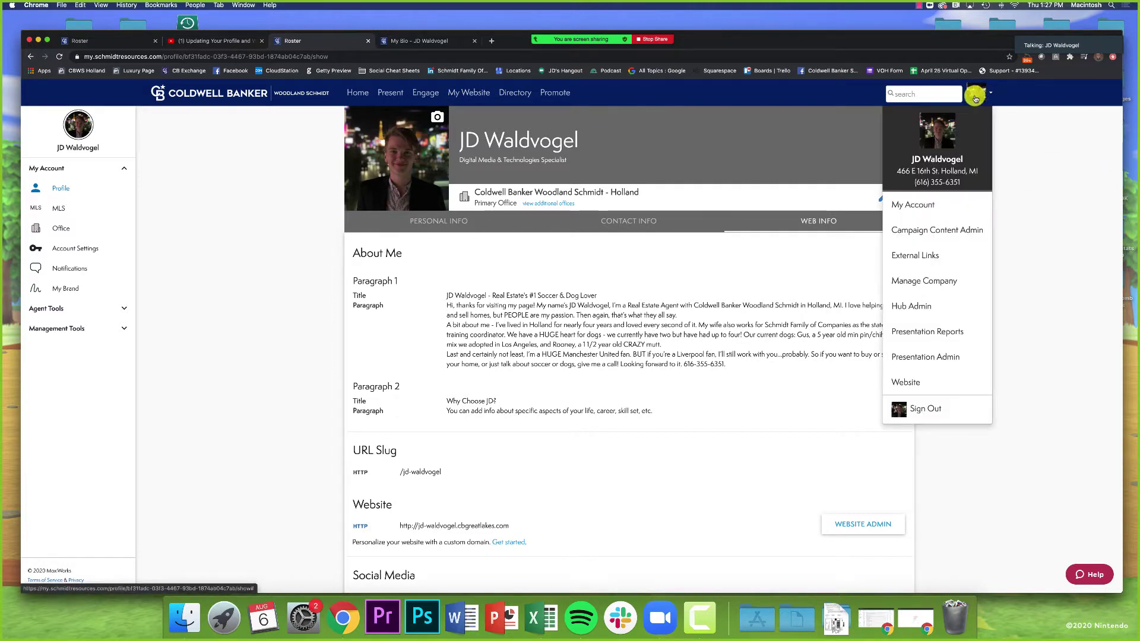
left_click(1017, 126)
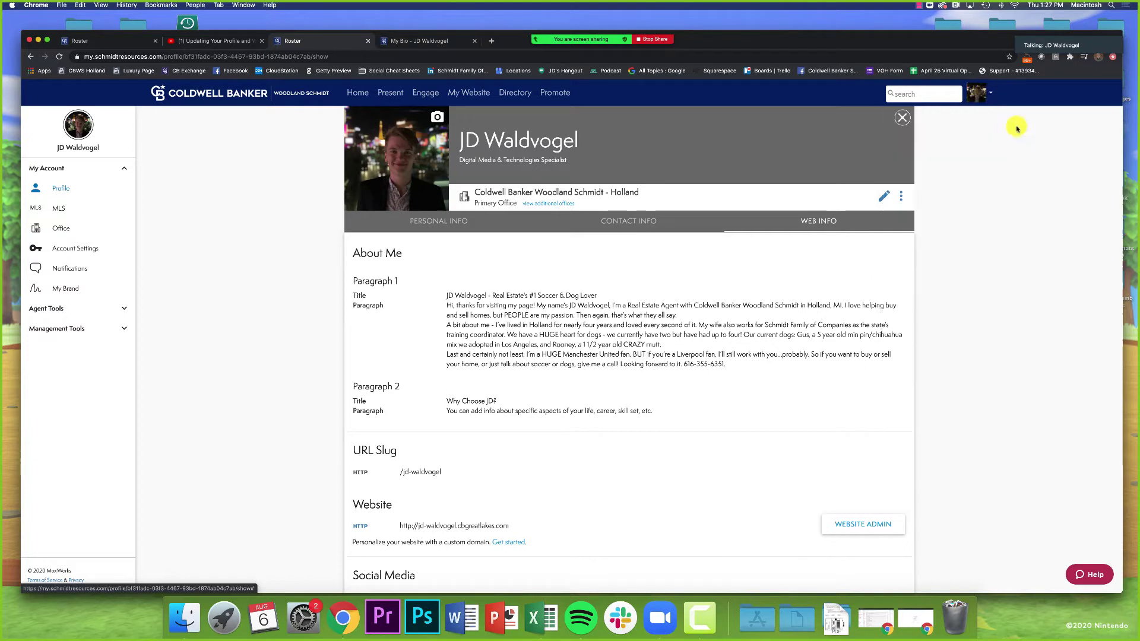
left_click(979, 95)
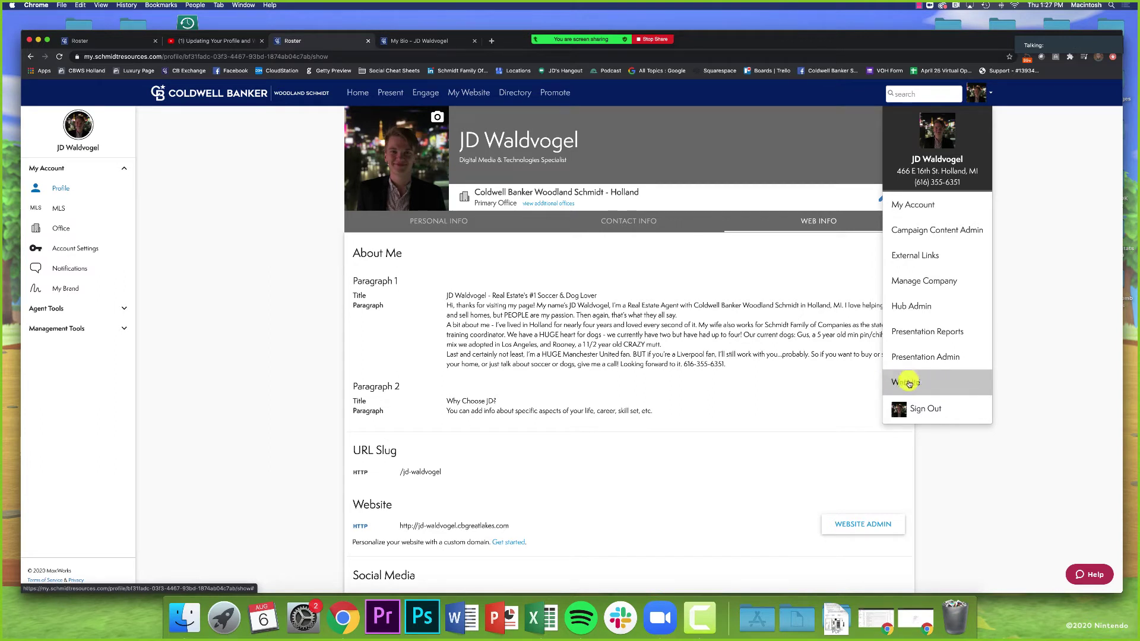
left_click(907, 385)
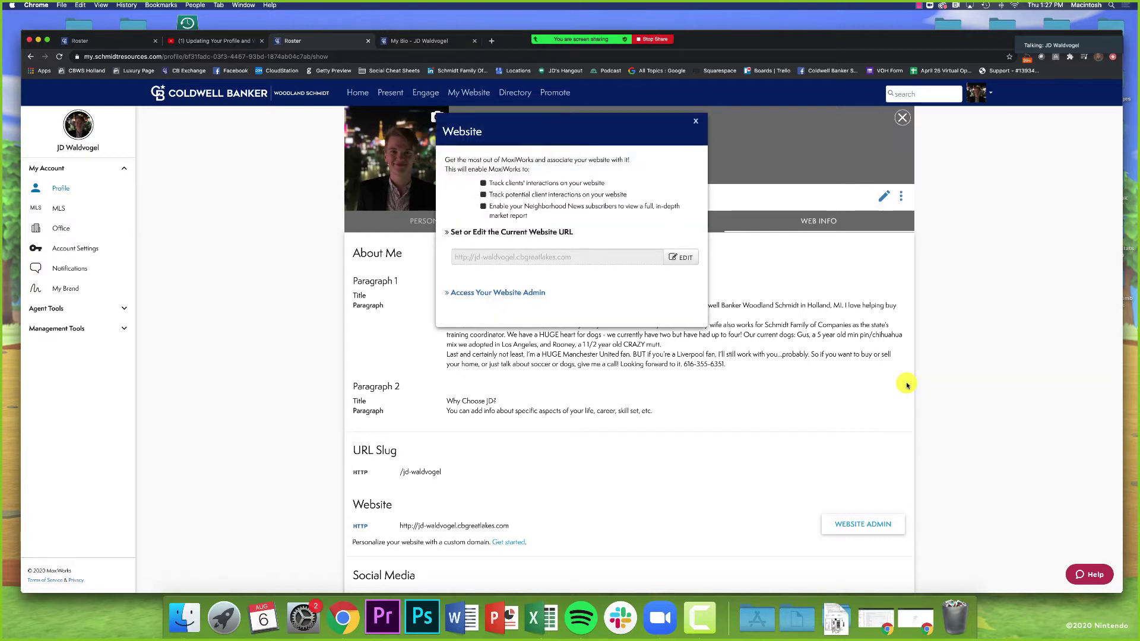
left_click(671, 258)
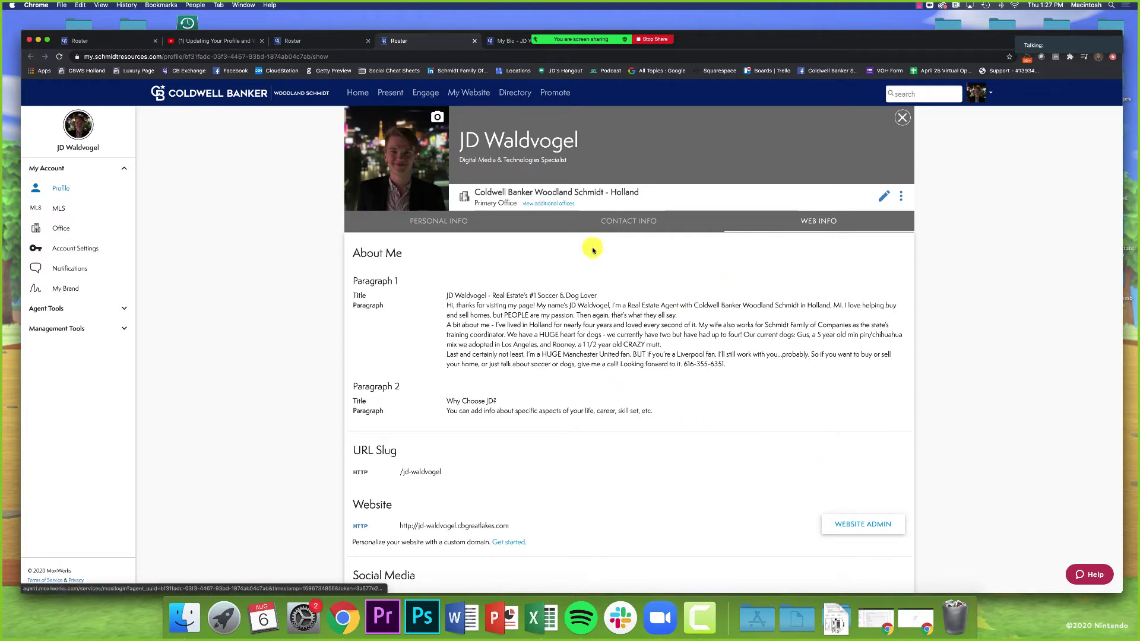
left_click(324, 40)
Step: Reopen the Website dialog and point out its Current Website URL heading
left_click(978, 94)
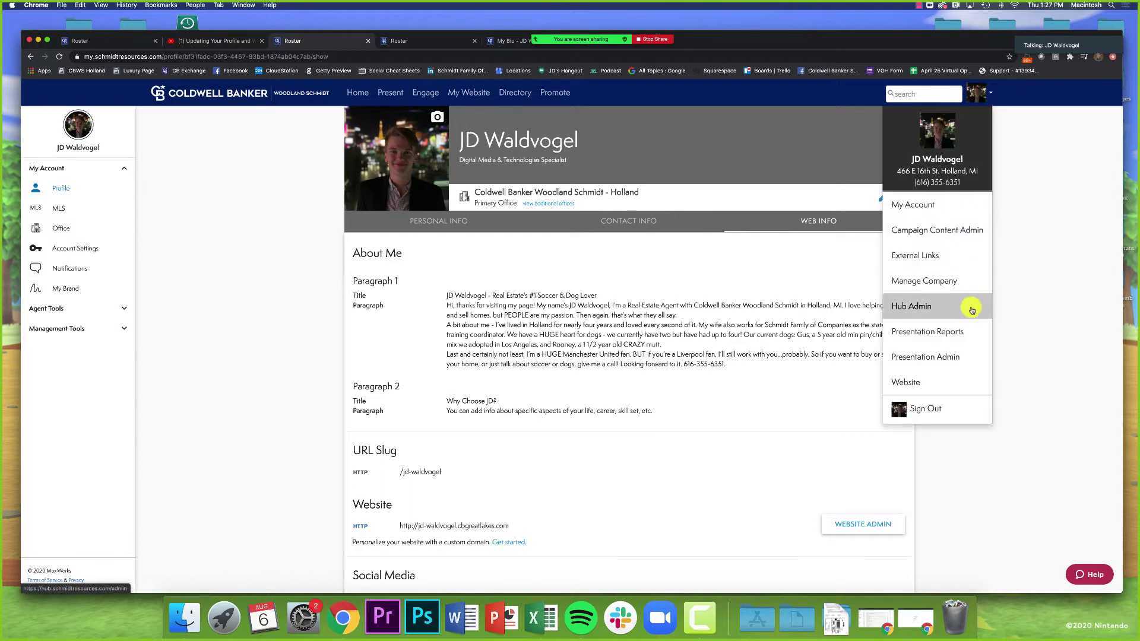
left_click(925, 380)
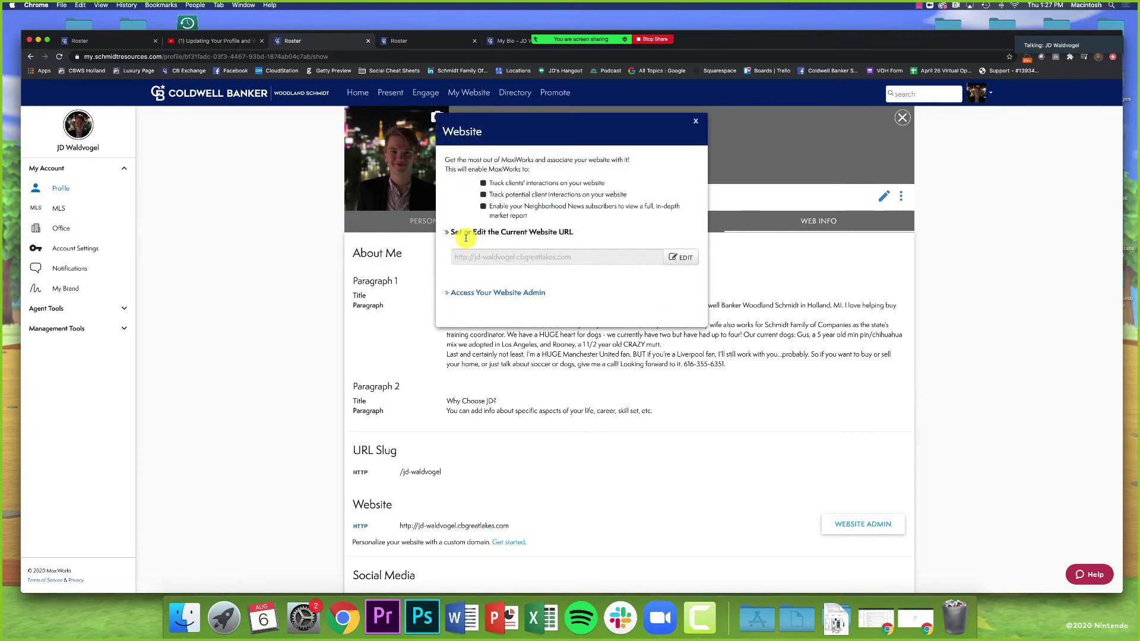
left_click_drag(500, 232, 608, 234)
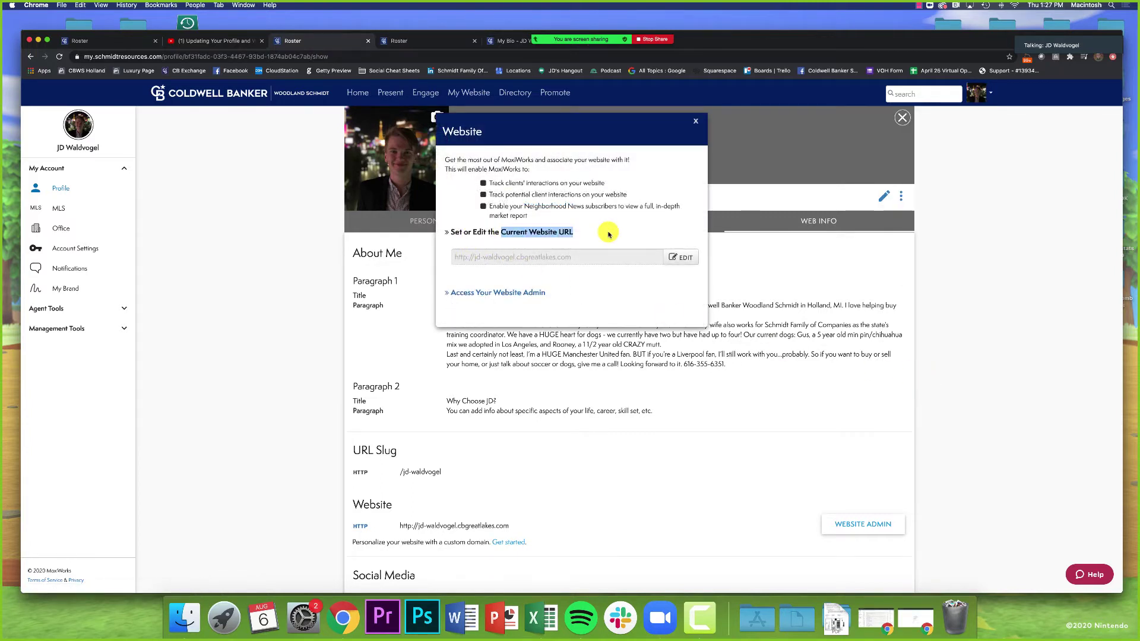
left_click(609, 235)
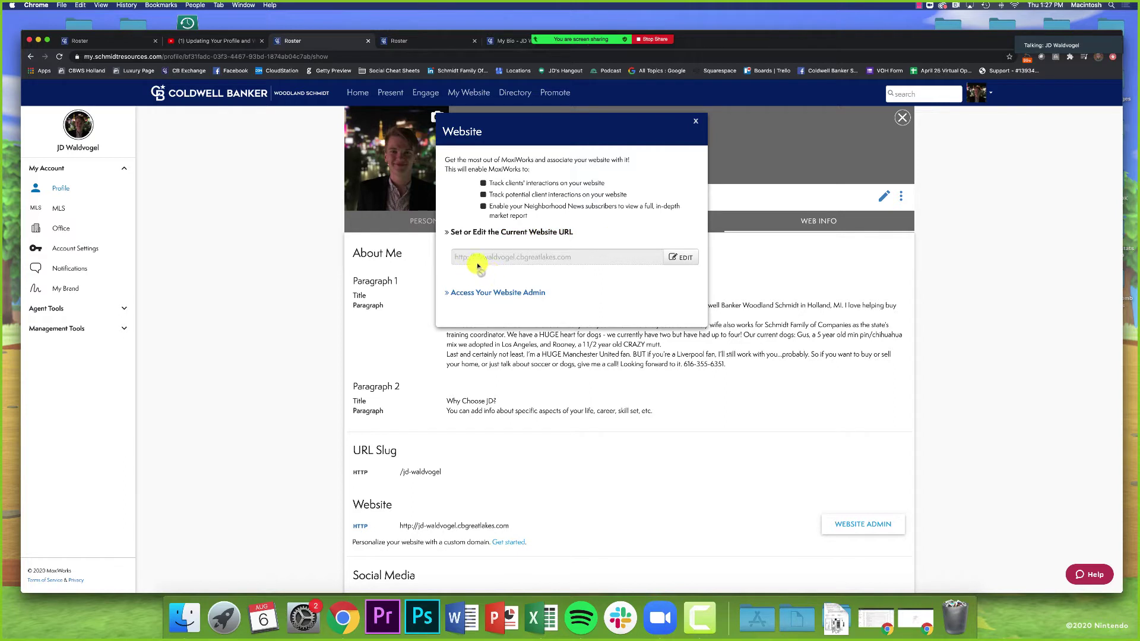
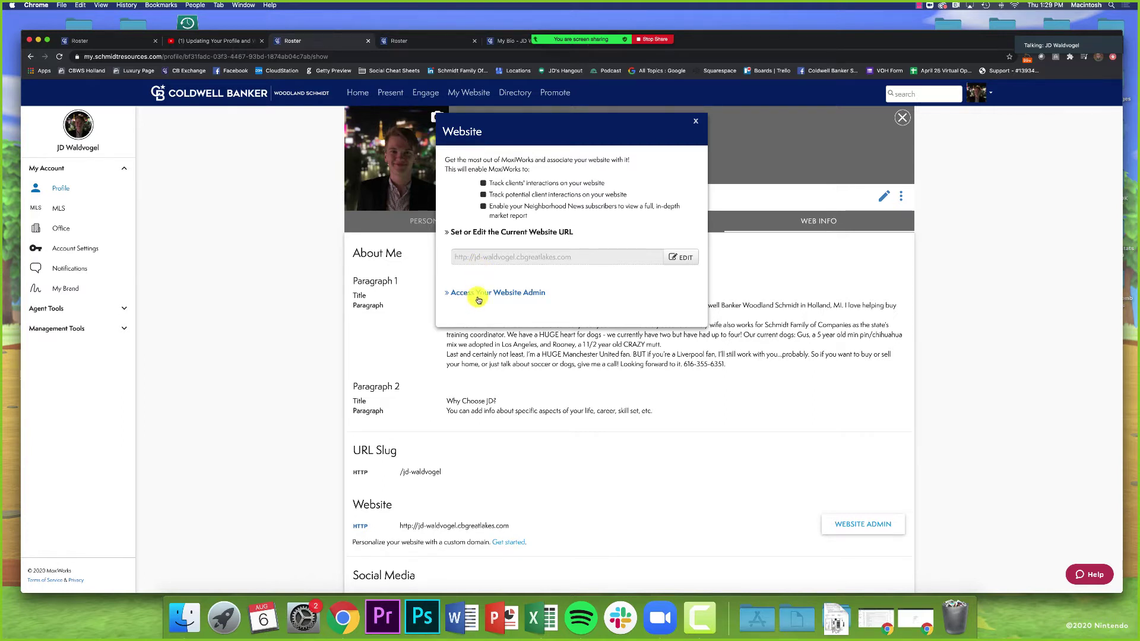
Step: Launch the Website Admin in a new tab, then close the Website dialog on the Roster profile
left_click(479, 294)
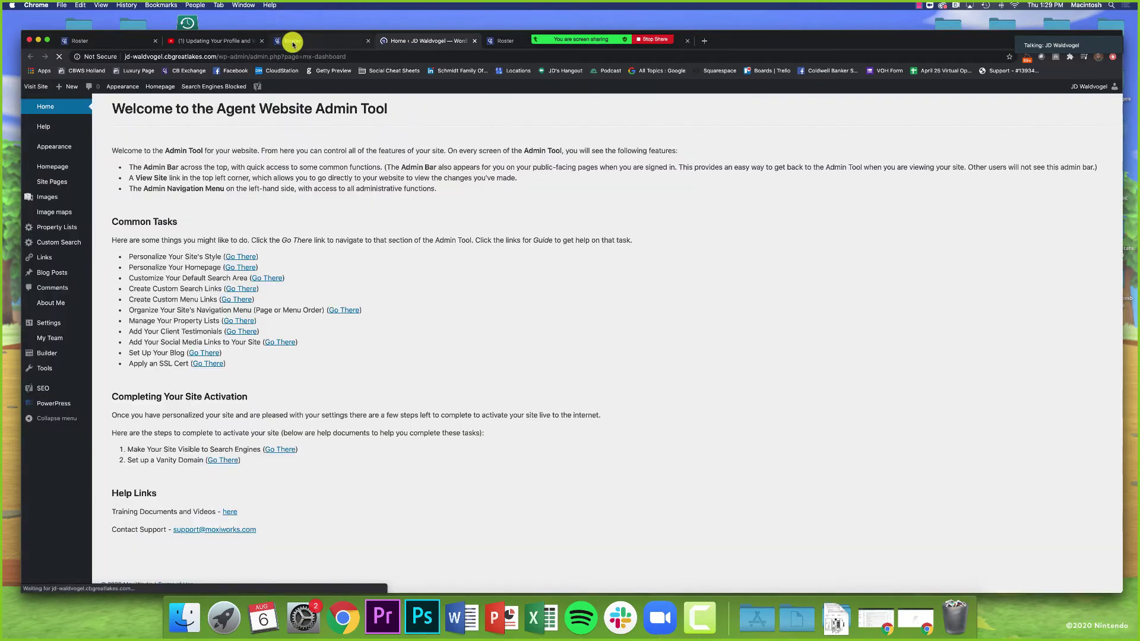
left_click(293, 42)
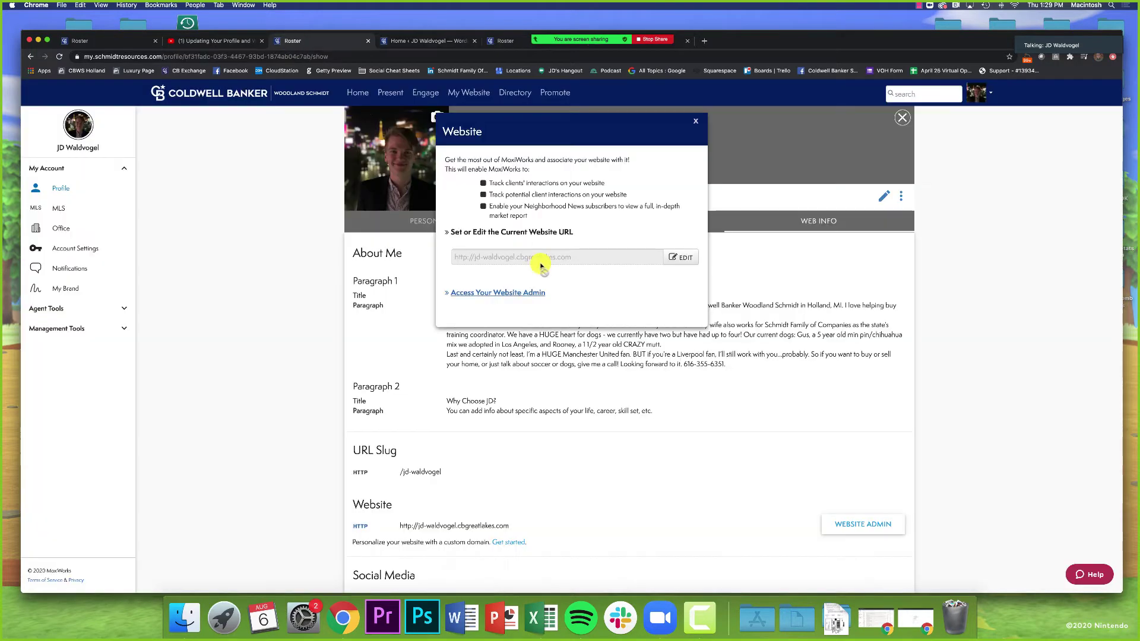
left_click(695, 121)
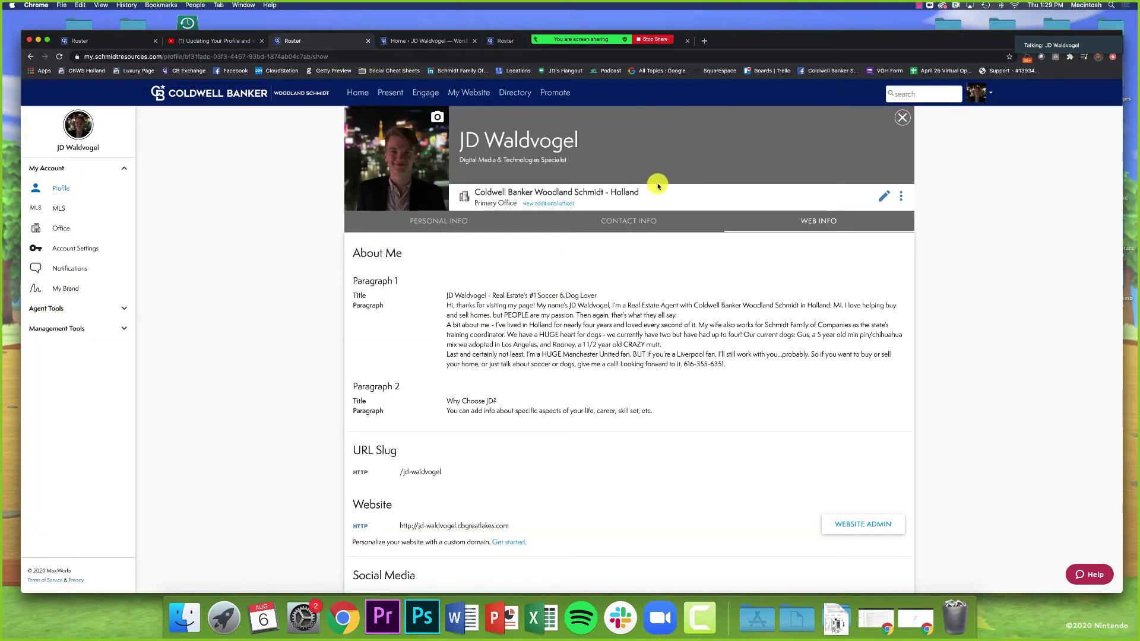
Step: Reopen the Website settings, open the agent's site, and return to the Website Admin dashboard
left_click(974, 95)
scroll(980, 95, "down", 1)
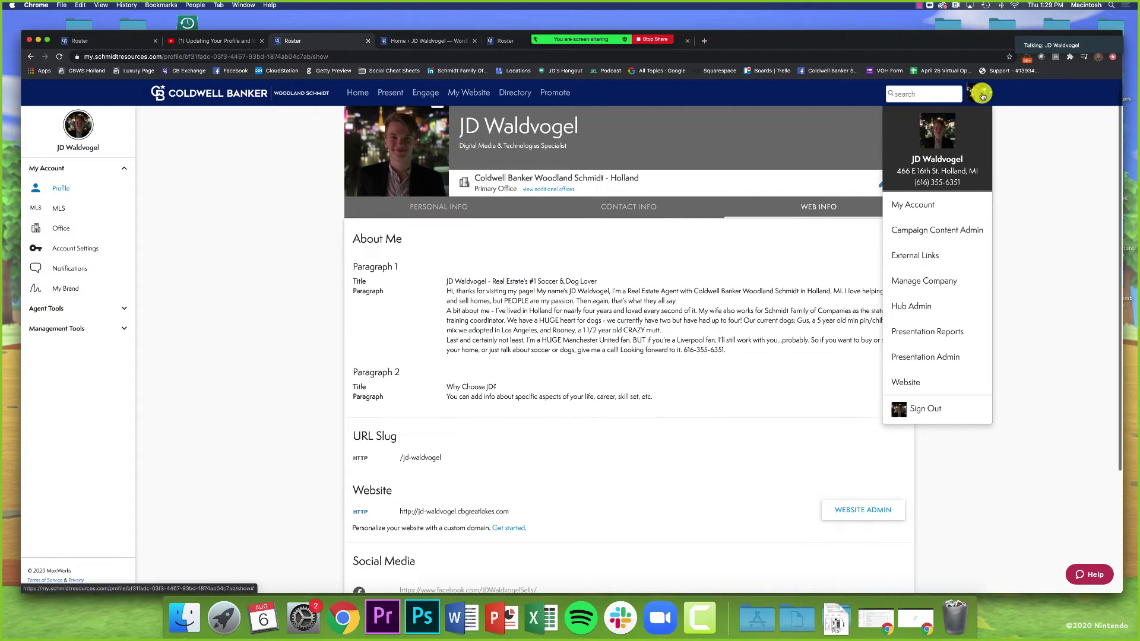
left_click(905, 383)
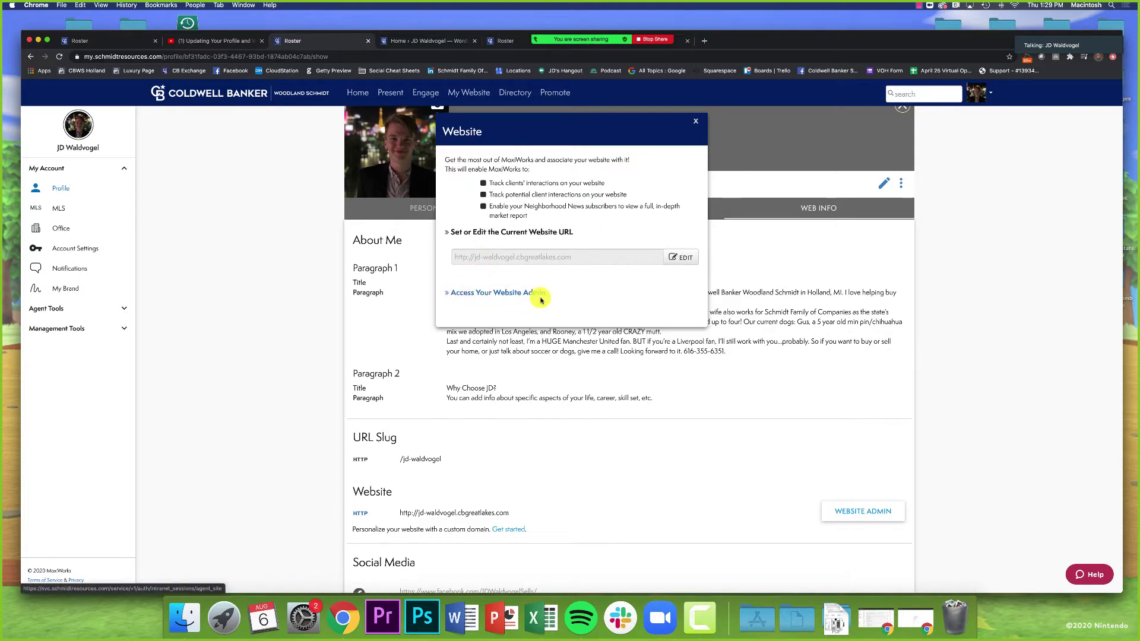
left_click(298, 257)
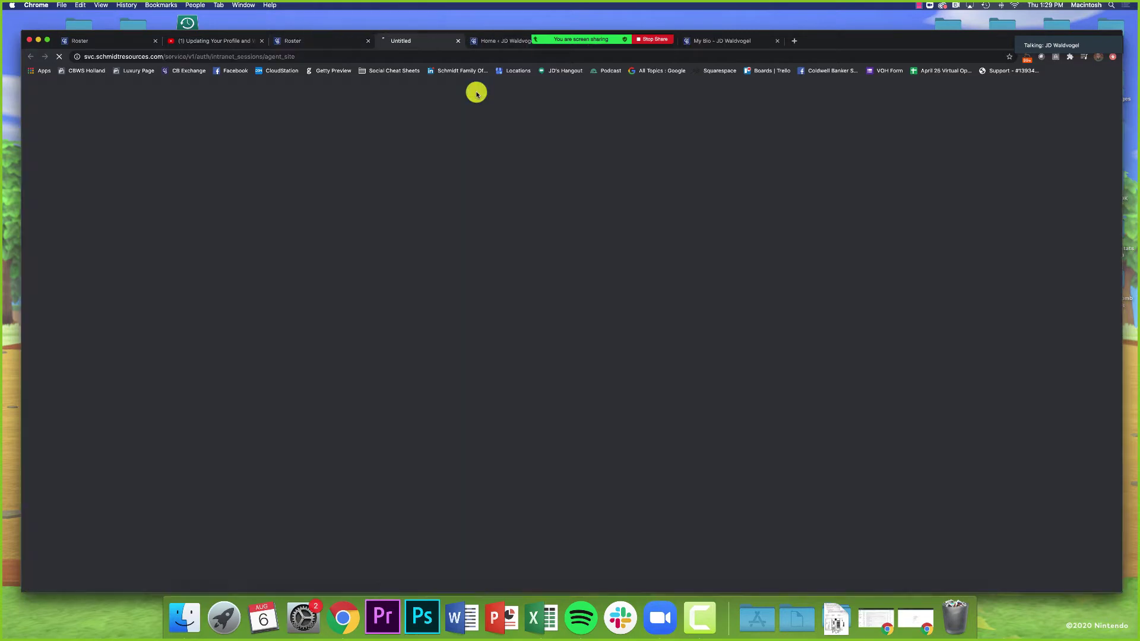
left_click(477, 93)
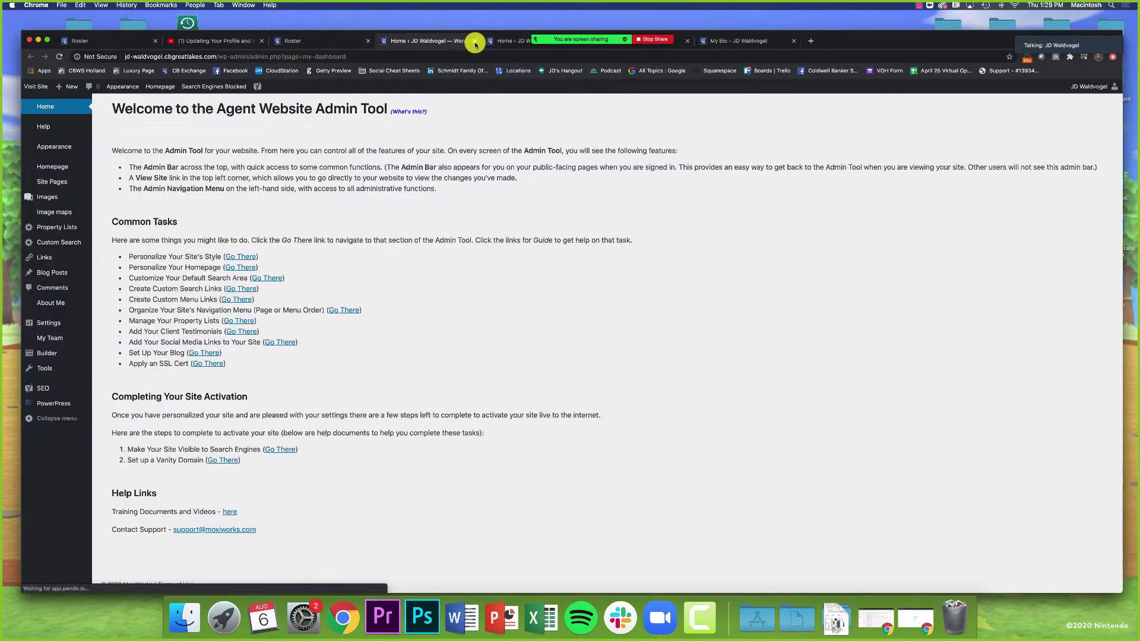
left_click(475, 42)
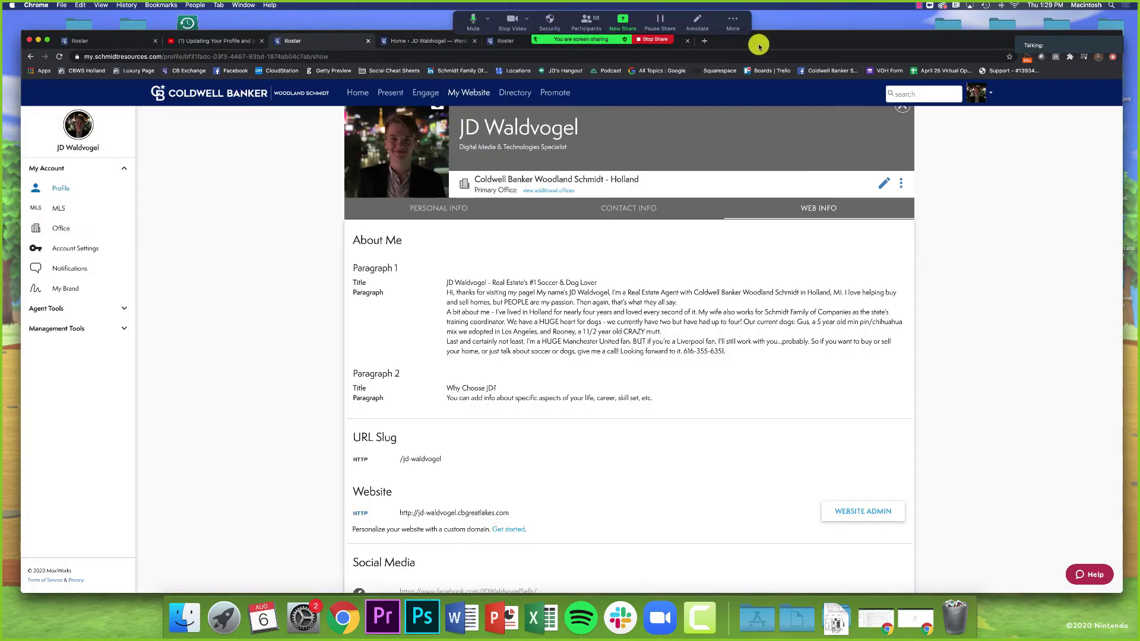
left_click(424, 47)
Step: Point out Common Tasks and the Apply an SSL Cert task, then go to its SSL page
mouse_move(759, 35)
left_mouse_down()
mouse_move(769, 18)
mouse_move(756, 38)
mouse_move(759, 22)
left_mouse_up()
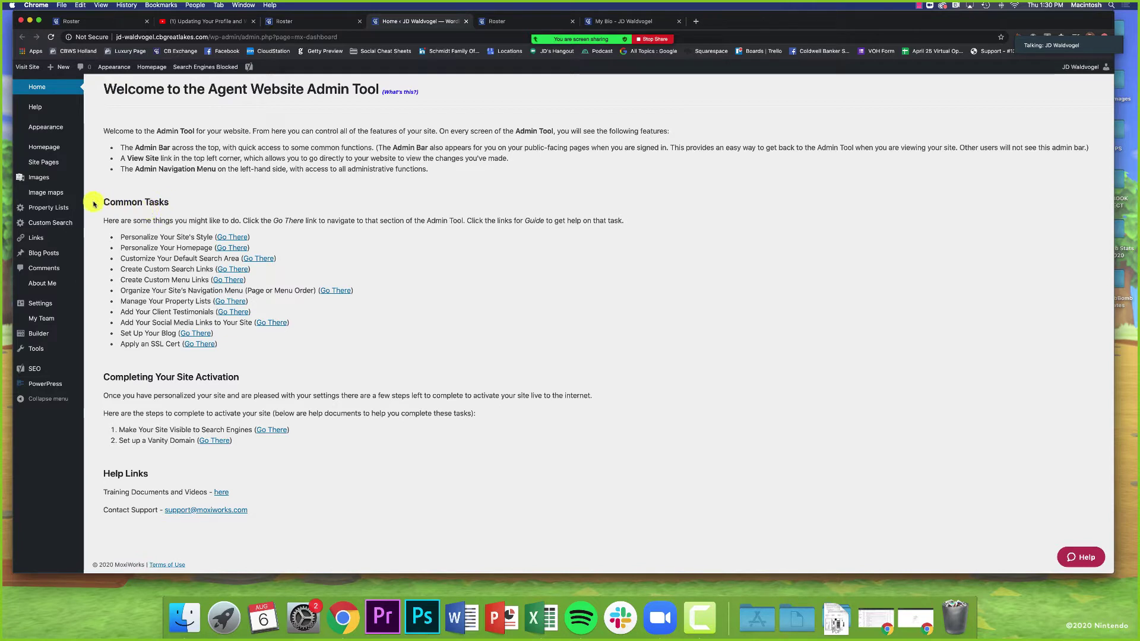
left_click_drag(100, 203, 183, 207)
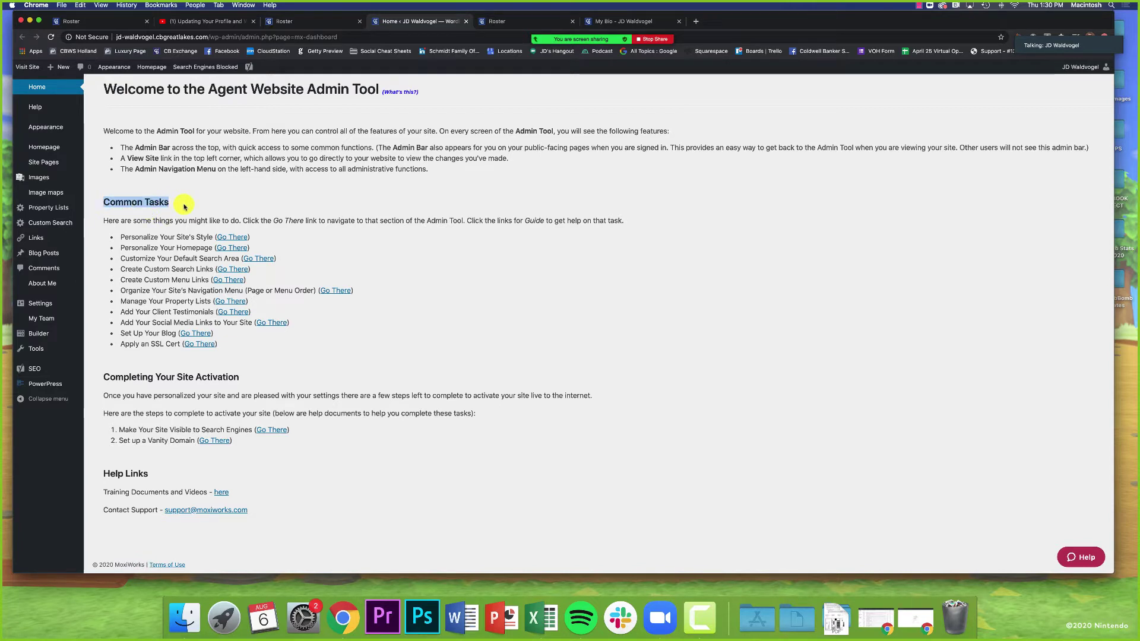
left_click(122, 344)
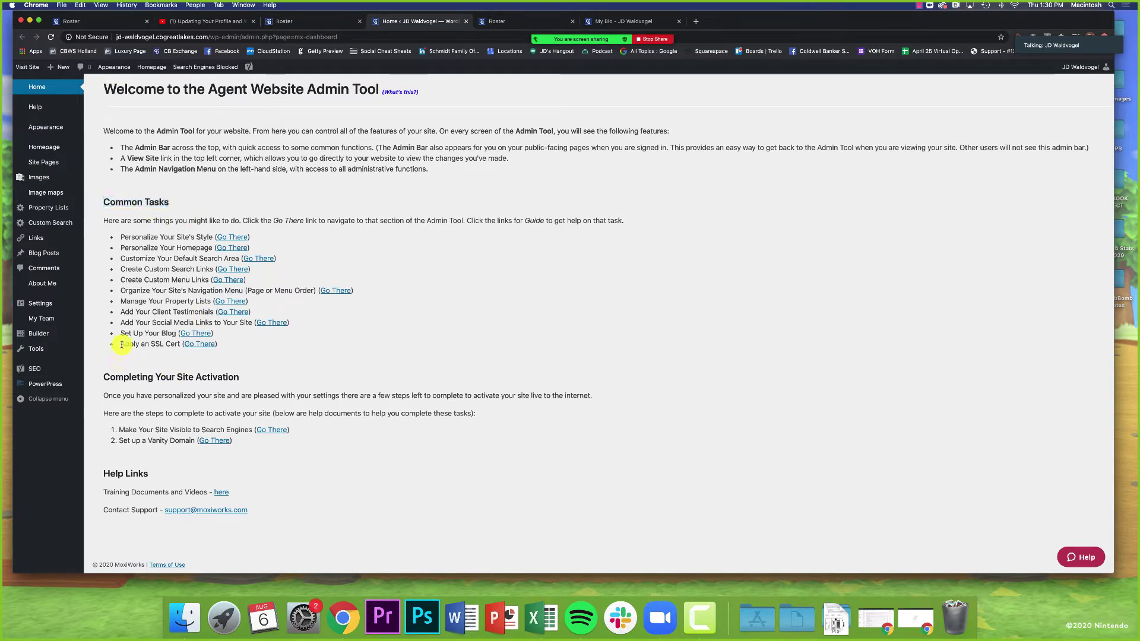
left_click_drag(121, 345, 223, 349)
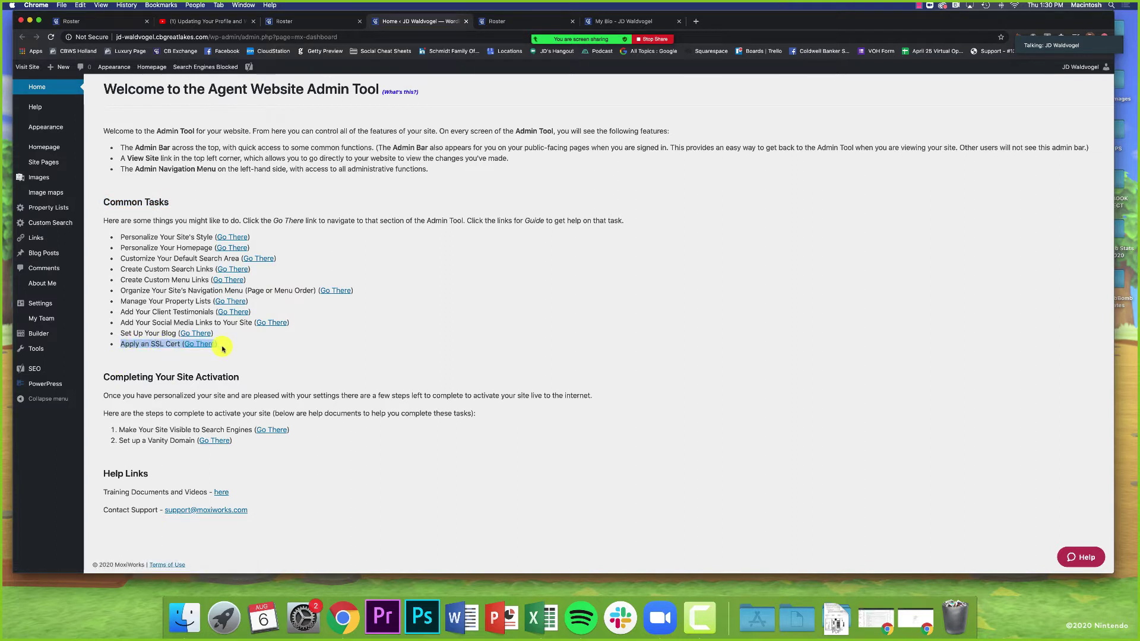
left_click(223, 348)
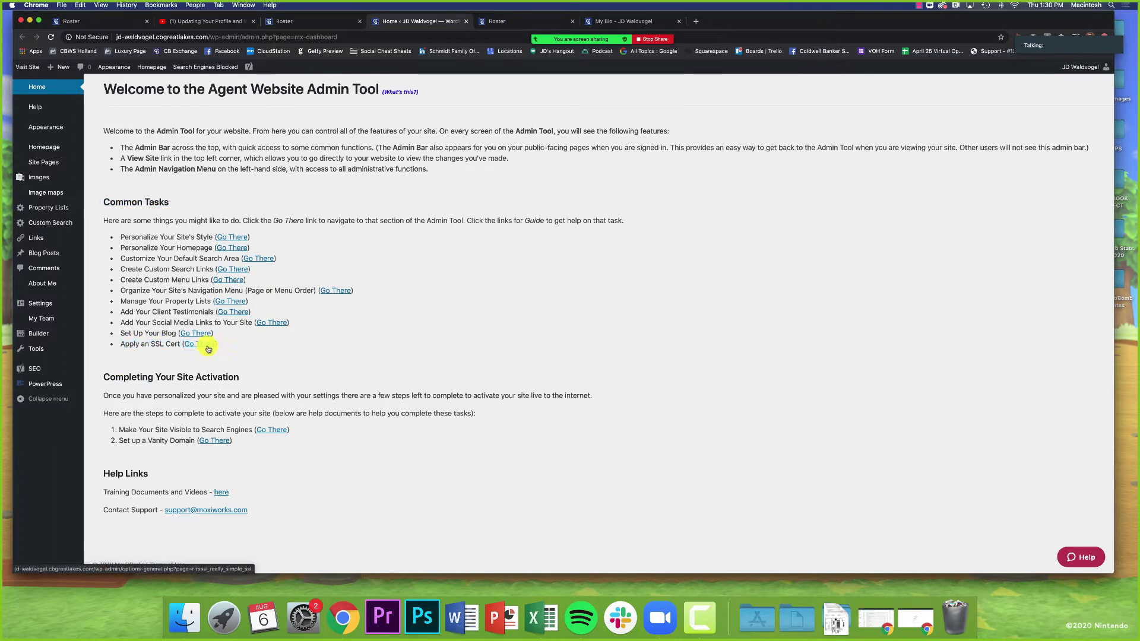
left_click(208, 347)
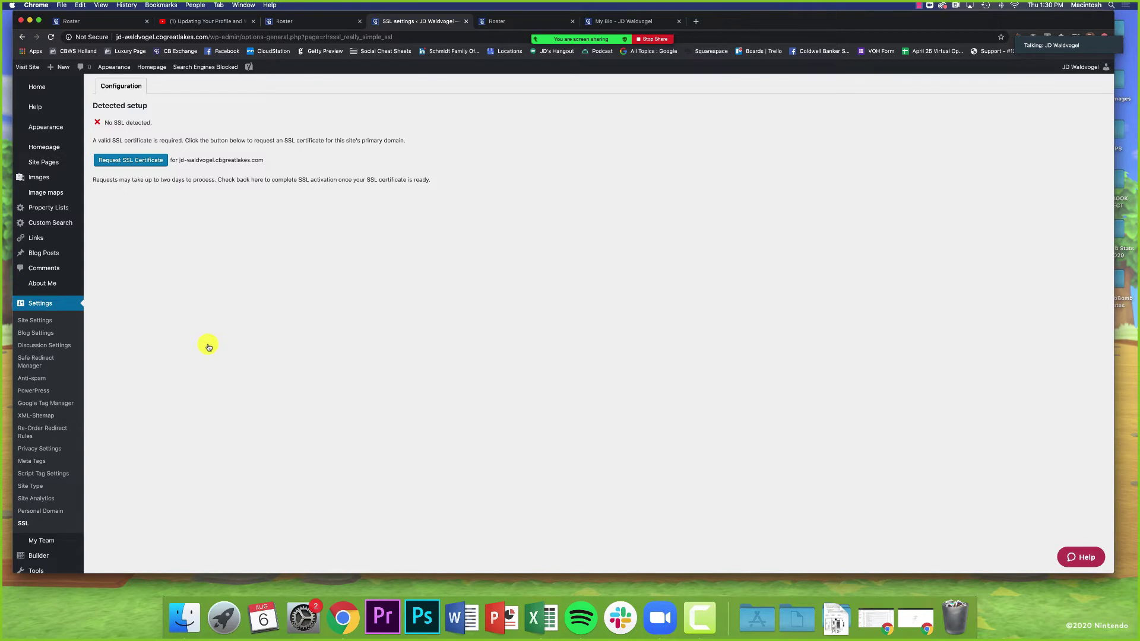
Step: Request an SSL certificate after noting no SSL is detected, then return to the Home dashboard
left_click_drag(108, 122, 186, 123)
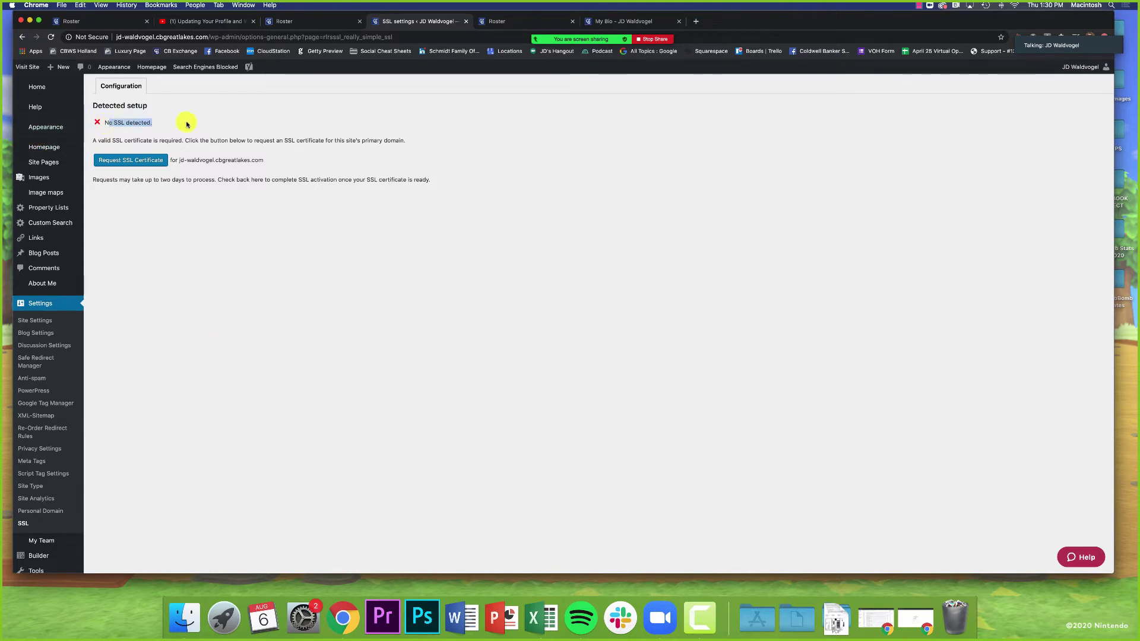
left_click(153, 140)
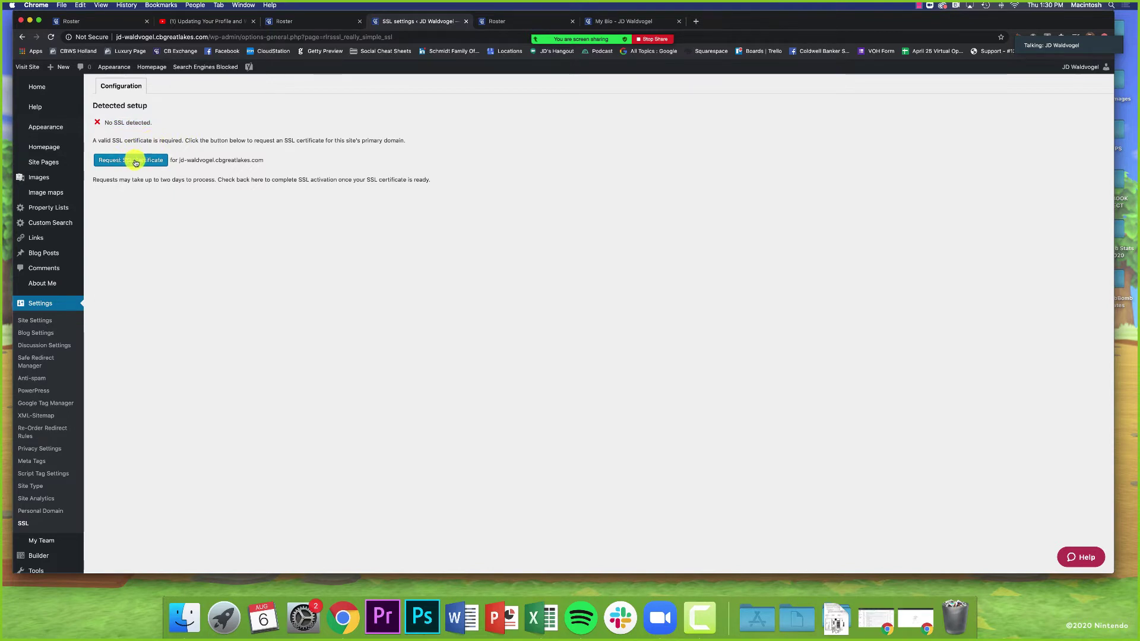
left_click(135, 162)
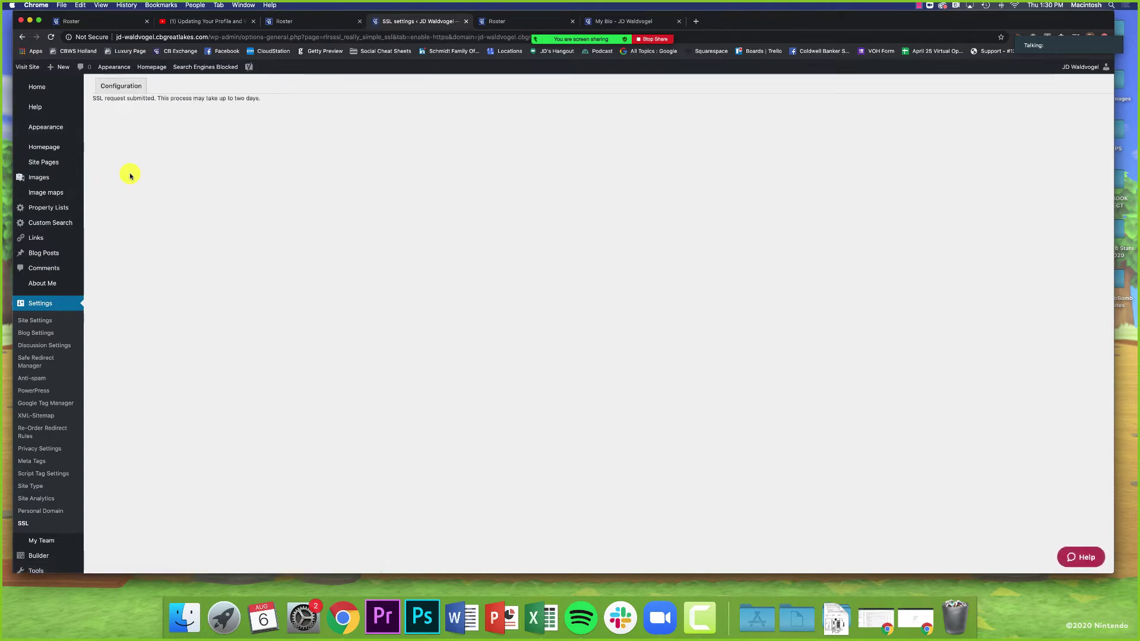
left_click_drag(104, 98, 272, 105)
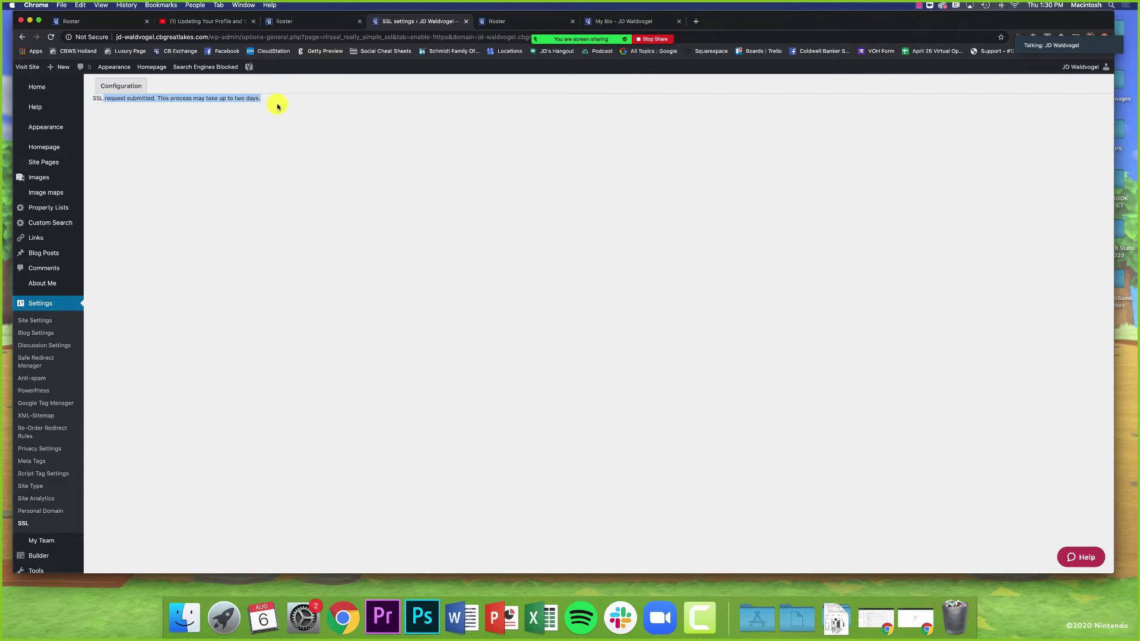
left_click(266, 136)
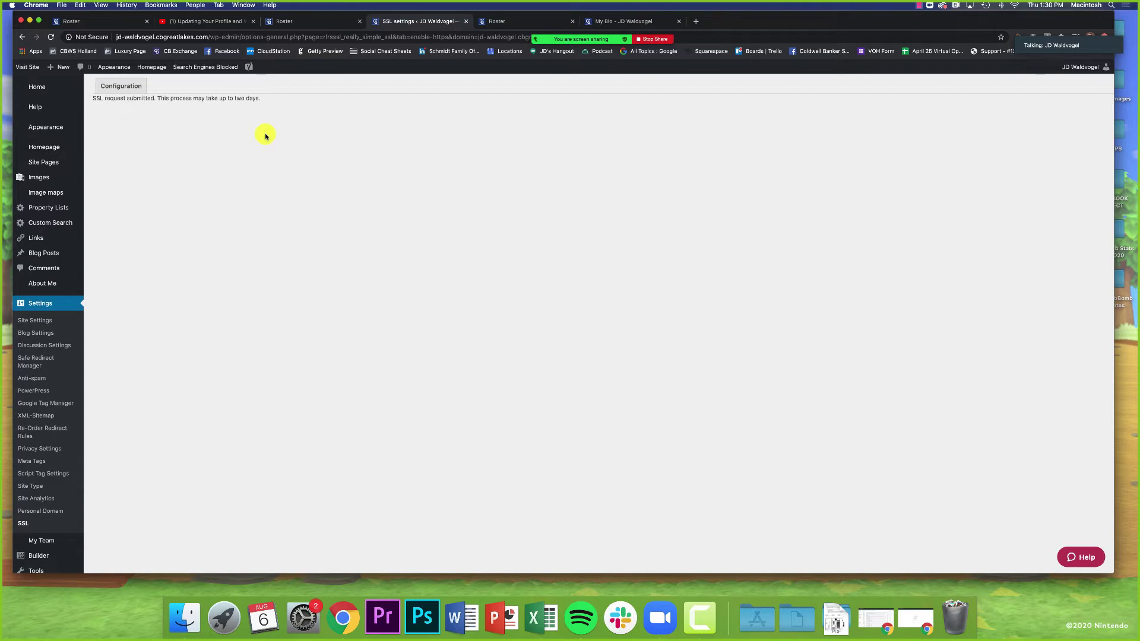
left_click(39, 88)
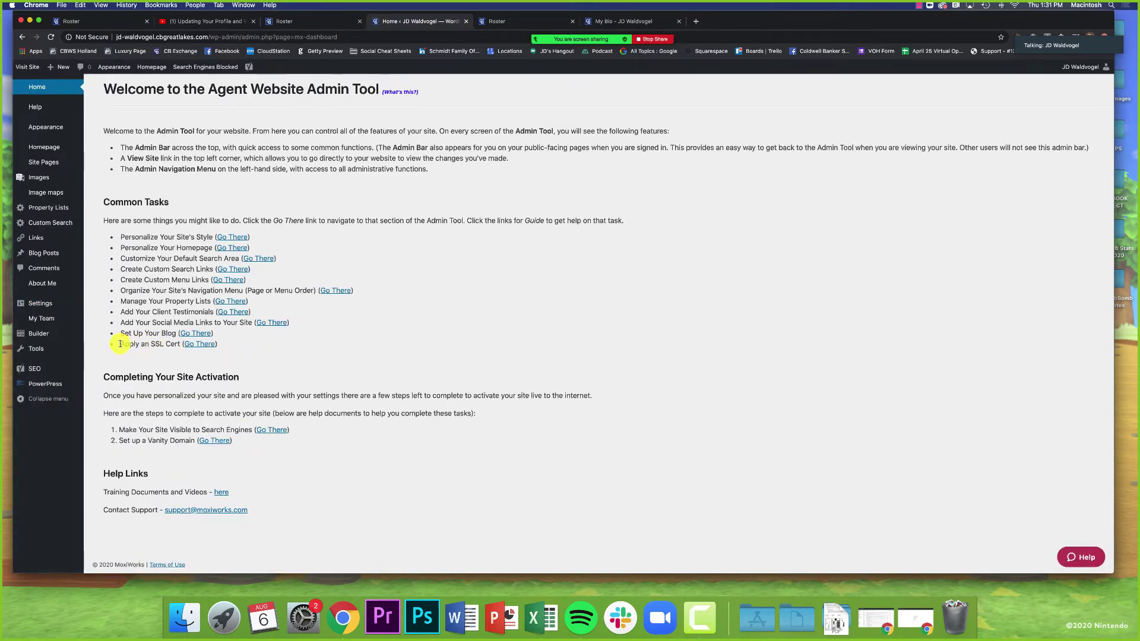
Step: Point out Completing Your Site Activation and open Make Your Site Visible to Search Engines
left_click_drag(120, 344, 180, 345)
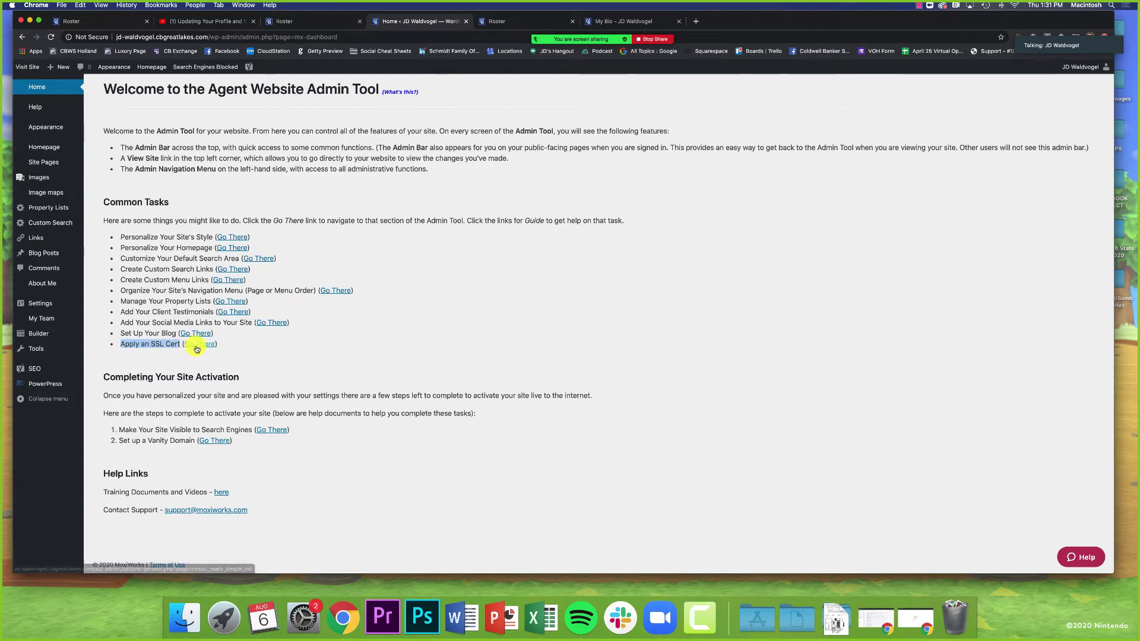
left_click(275, 355)
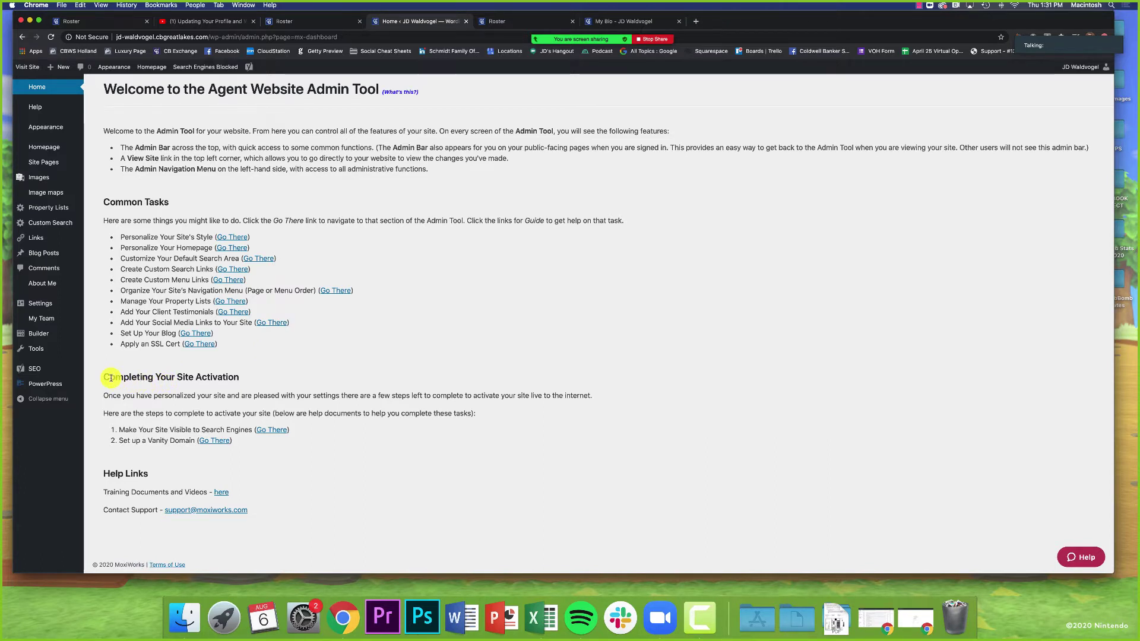
left_click_drag(104, 377, 246, 377)
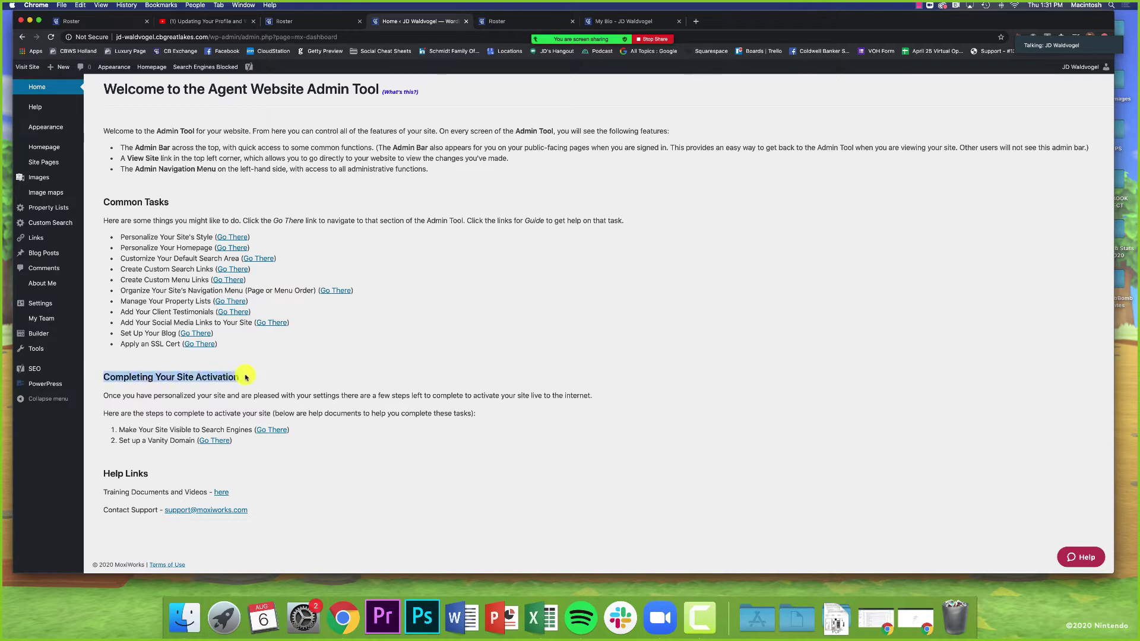
left_click(302, 376)
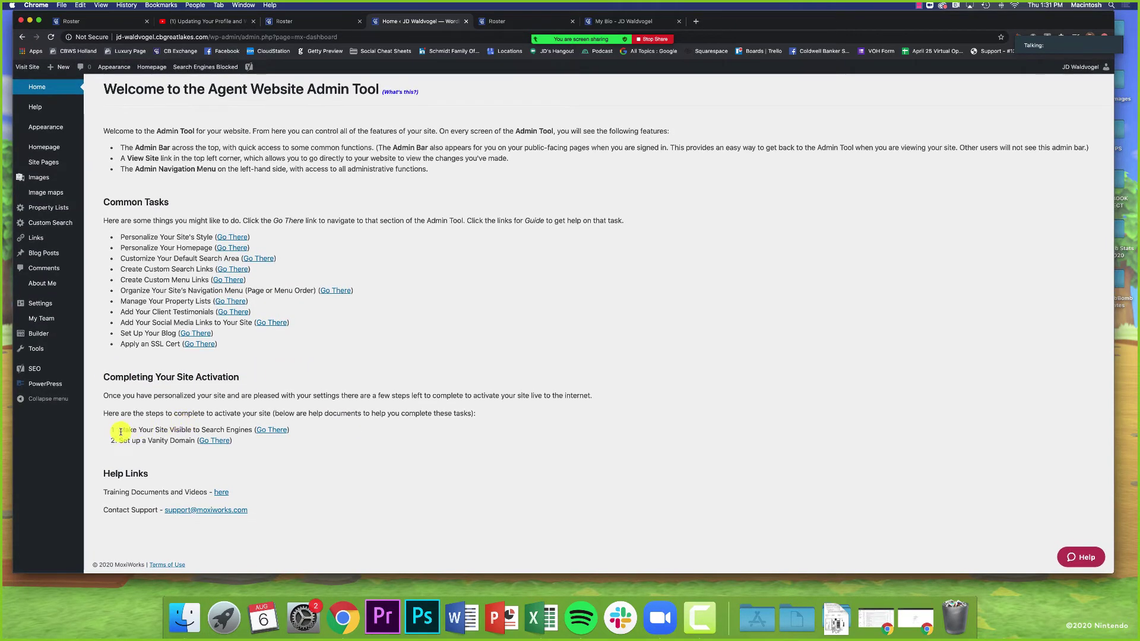
left_click_drag(119, 430, 254, 431)
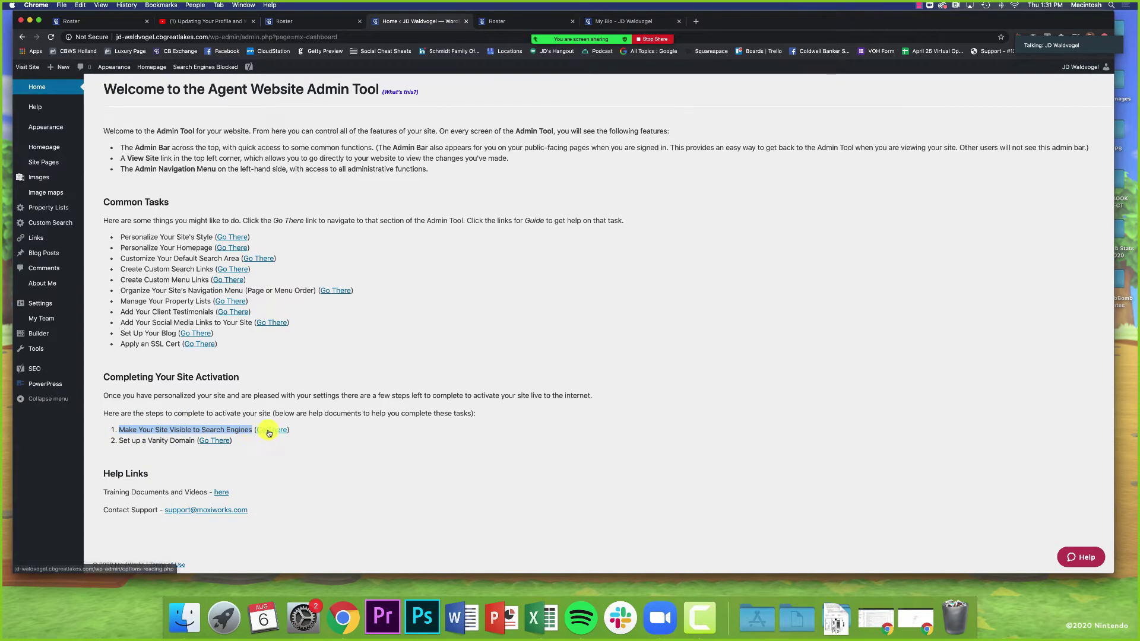
left_click(271, 433)
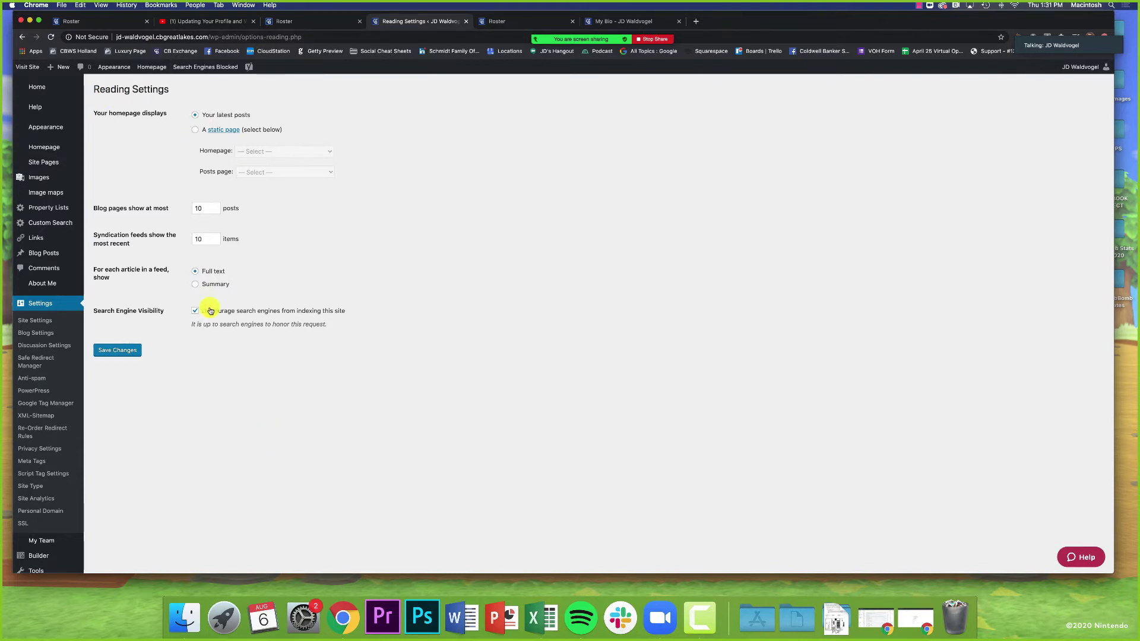
Step: Uncheck 'Discourage search engines from indexing this site' under Search Engine Visibility
left_click_drag(95, 310, 168, 315)
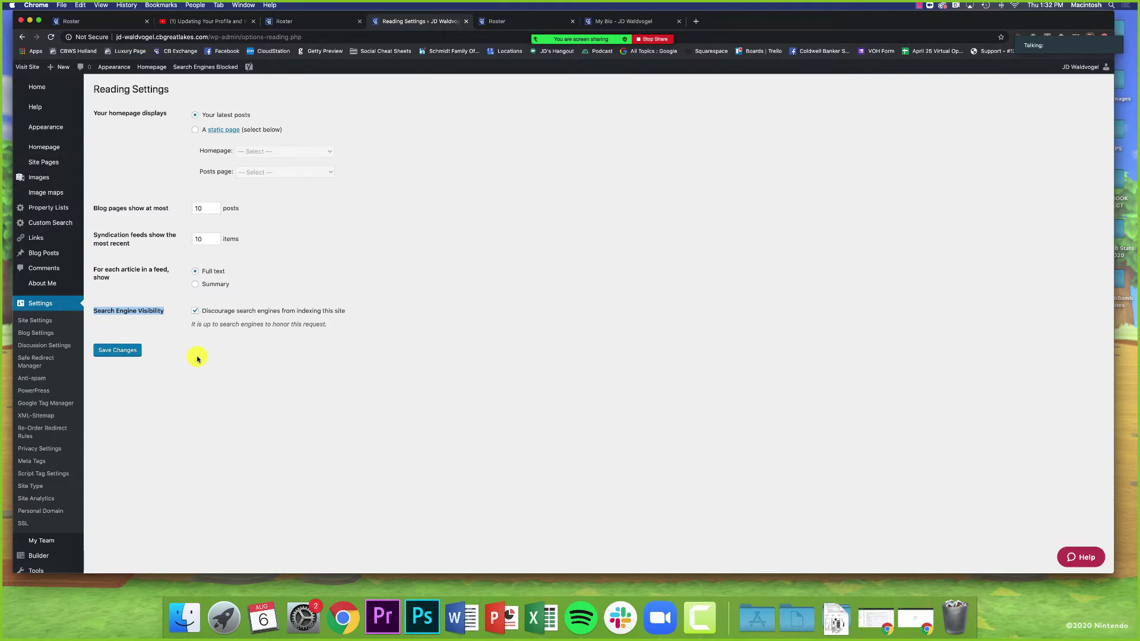
left_click(197, 358)
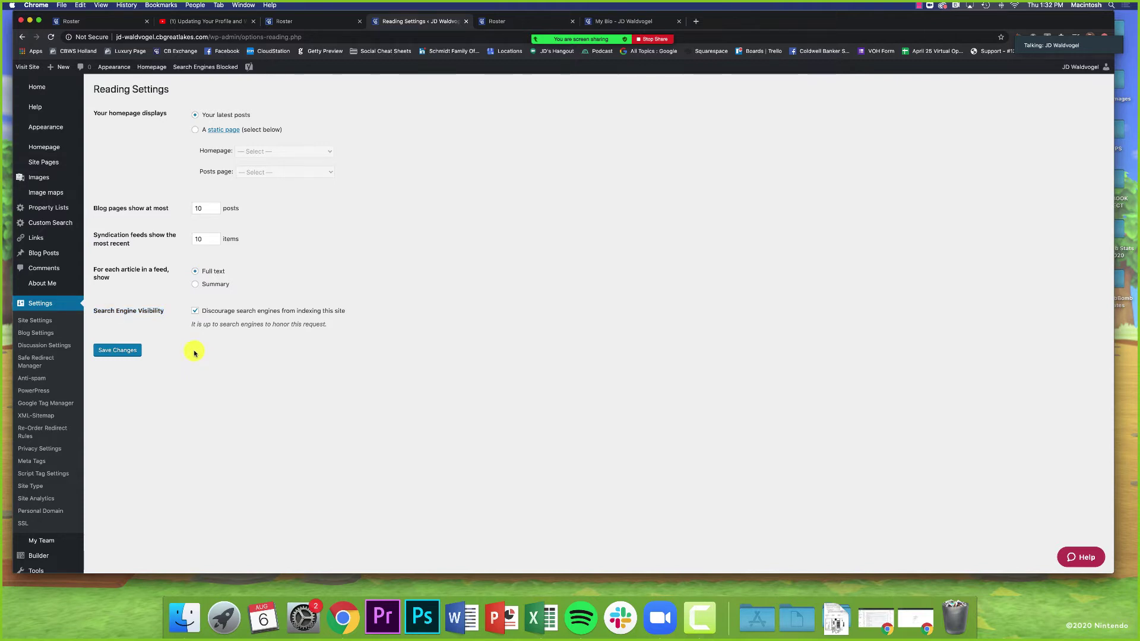
left_click(196, 311)
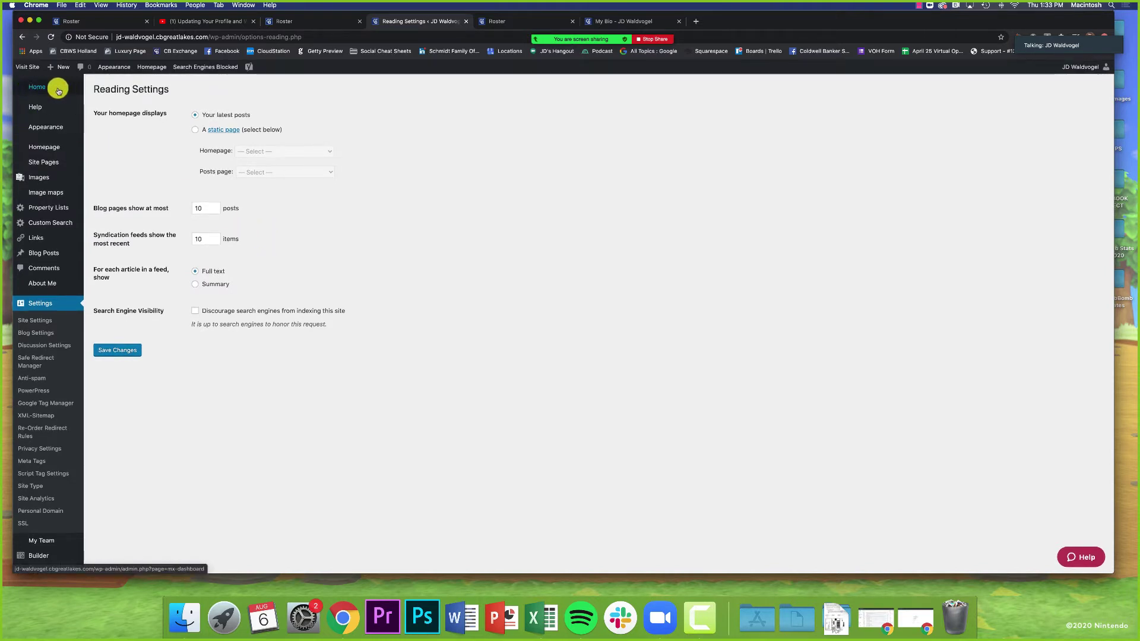
Step: Leave for the admin dashboard and open the Add Your Social Media Links settings
left_click(60, 90)
left_click(629, 196)
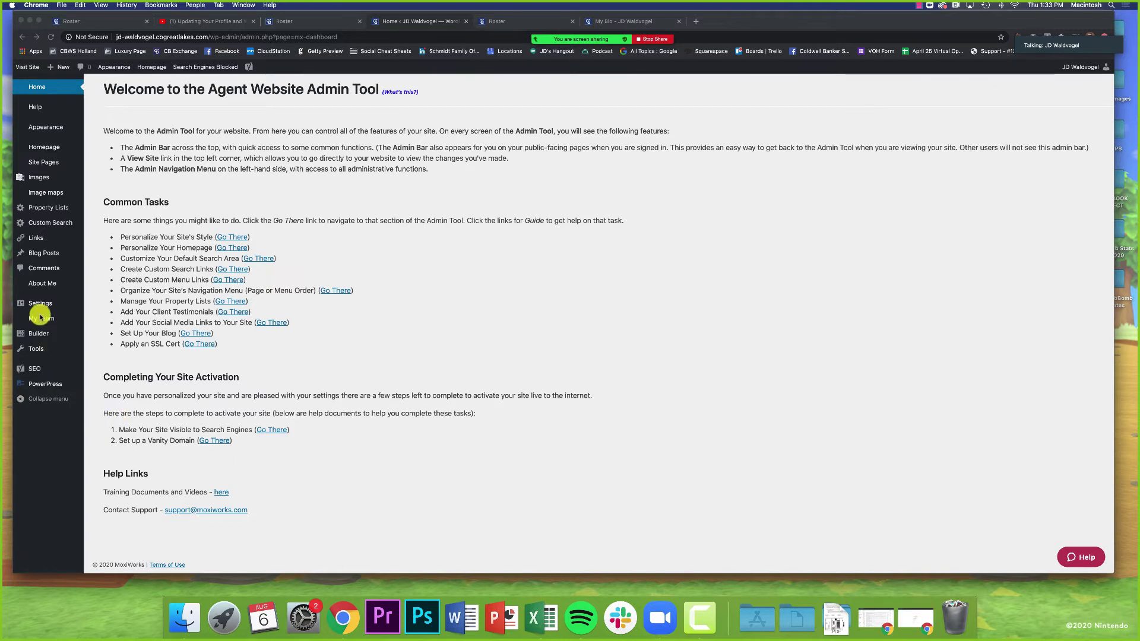
left_click(247, 356)
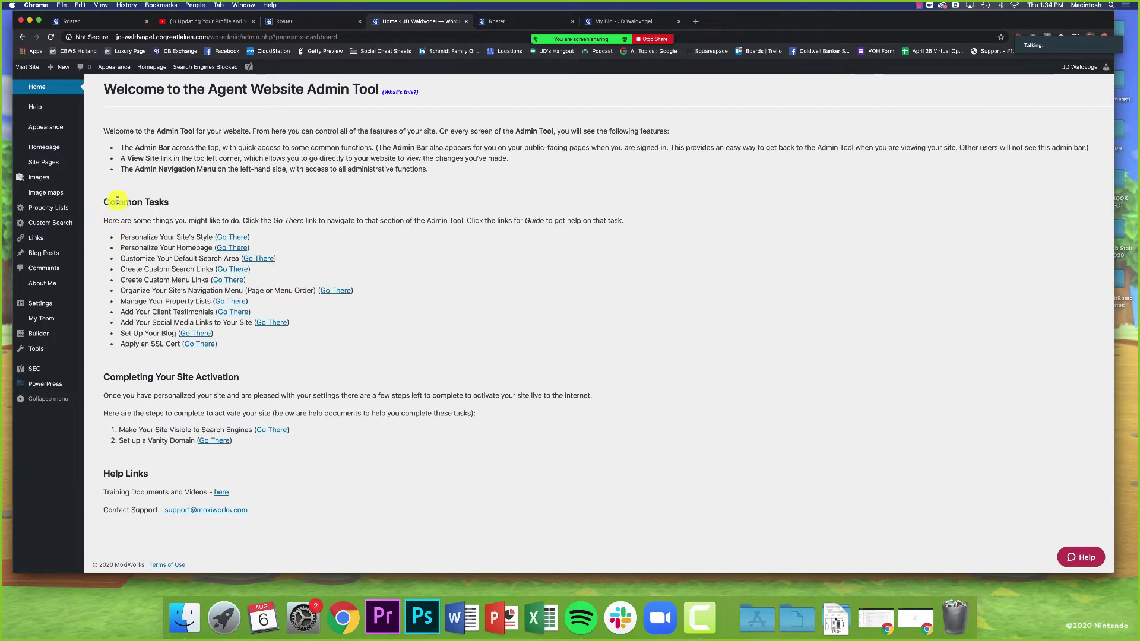
left_click_drag(105, 203, 218, 204)
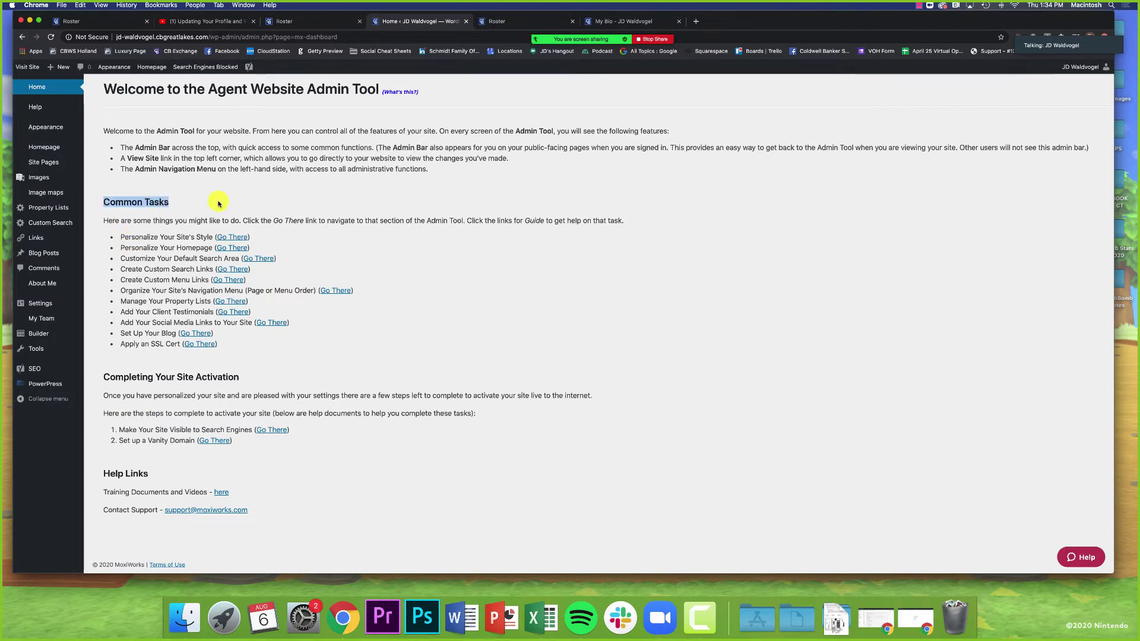
left_click(218, 204)
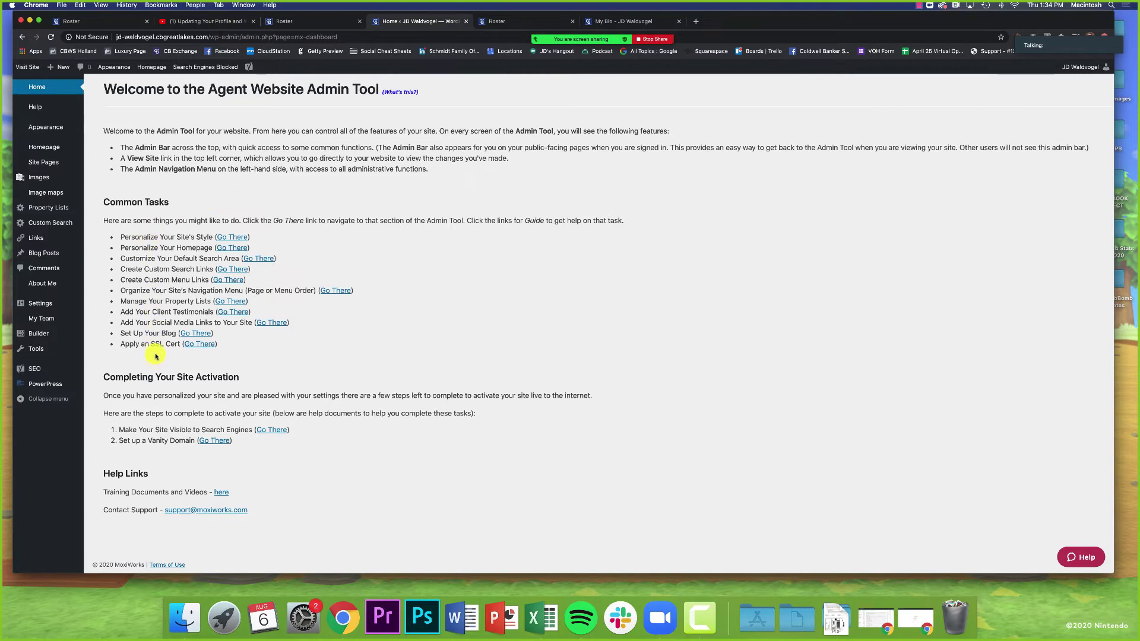
left_click(274, 324)
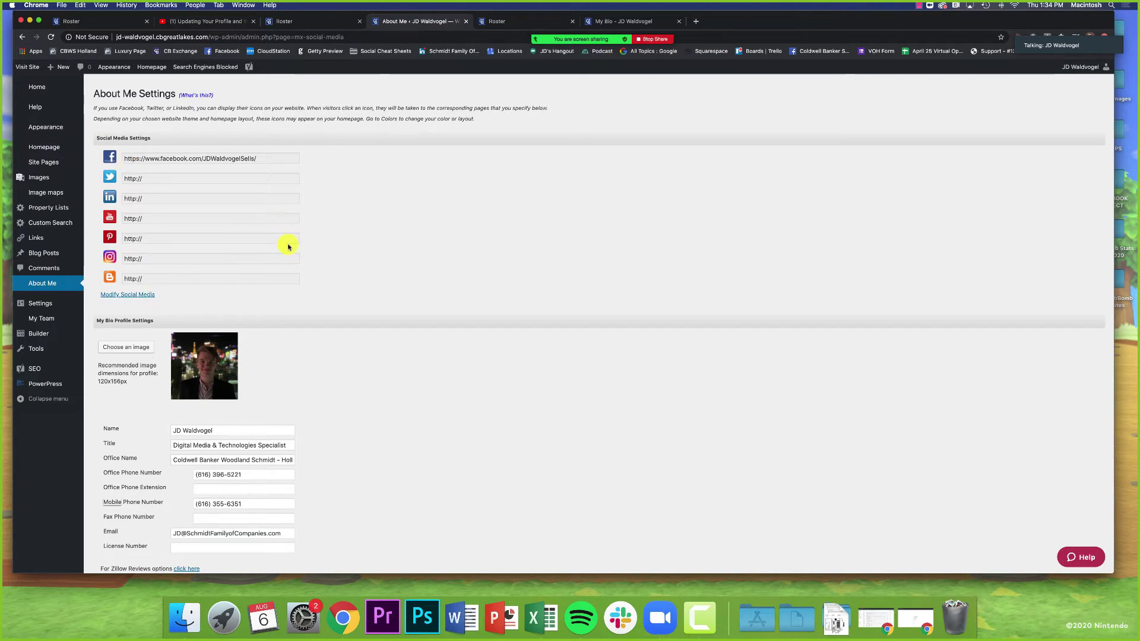
left_click(23, 37)
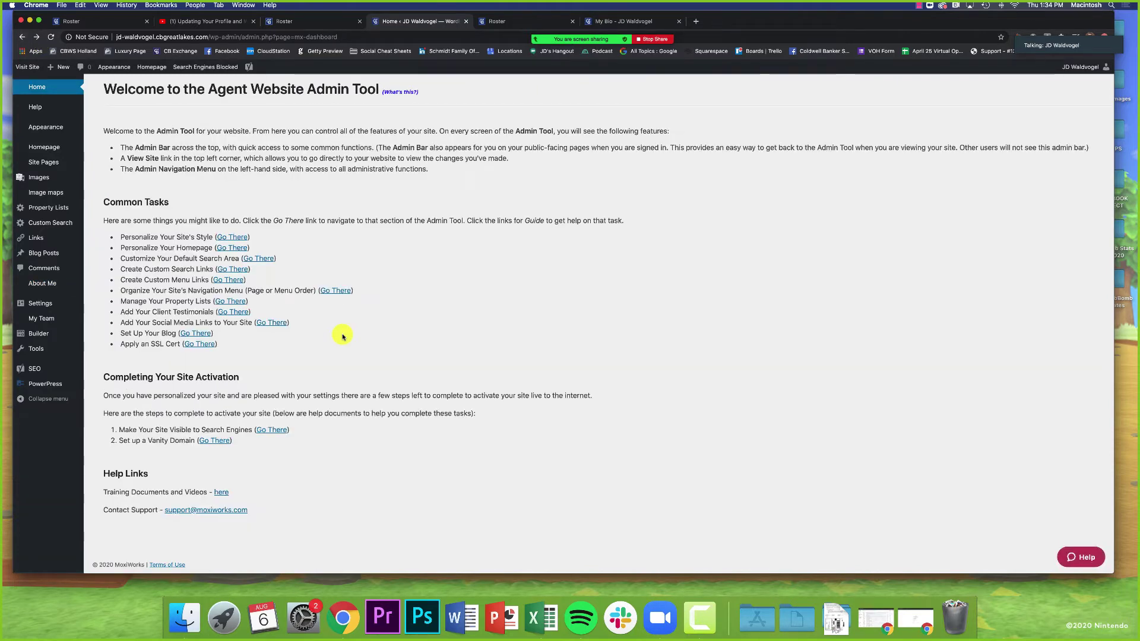
Step: Go from the live bio page to the homepage and inspect the Guiding You Home Since 1927 banner
left_click(478, 22)
left_click(572, 22)
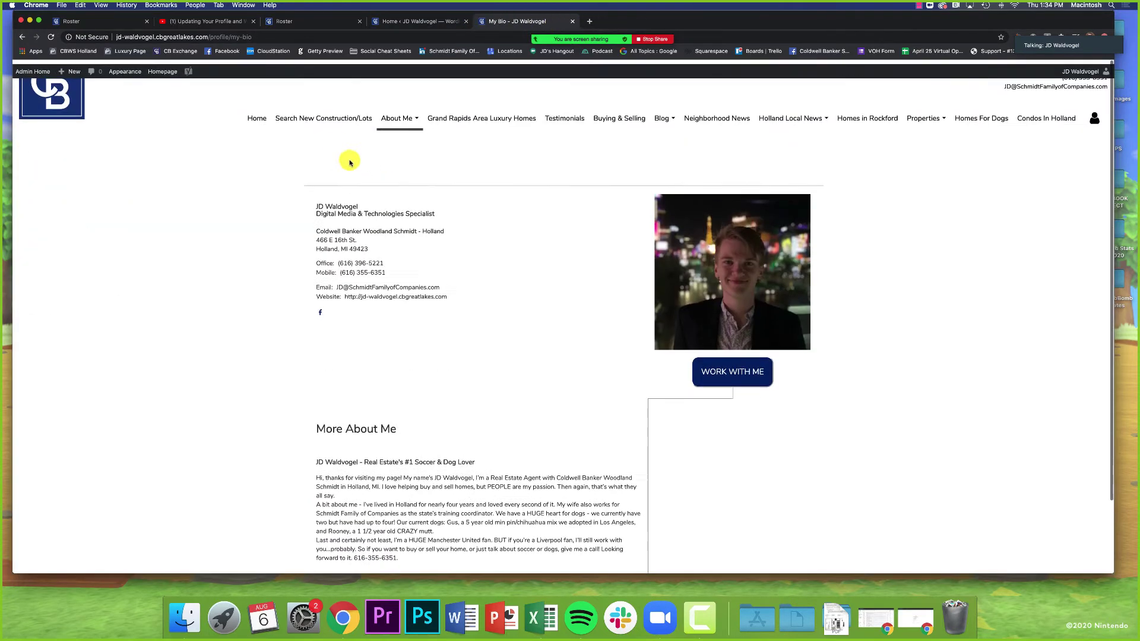
left_click(260, 148)
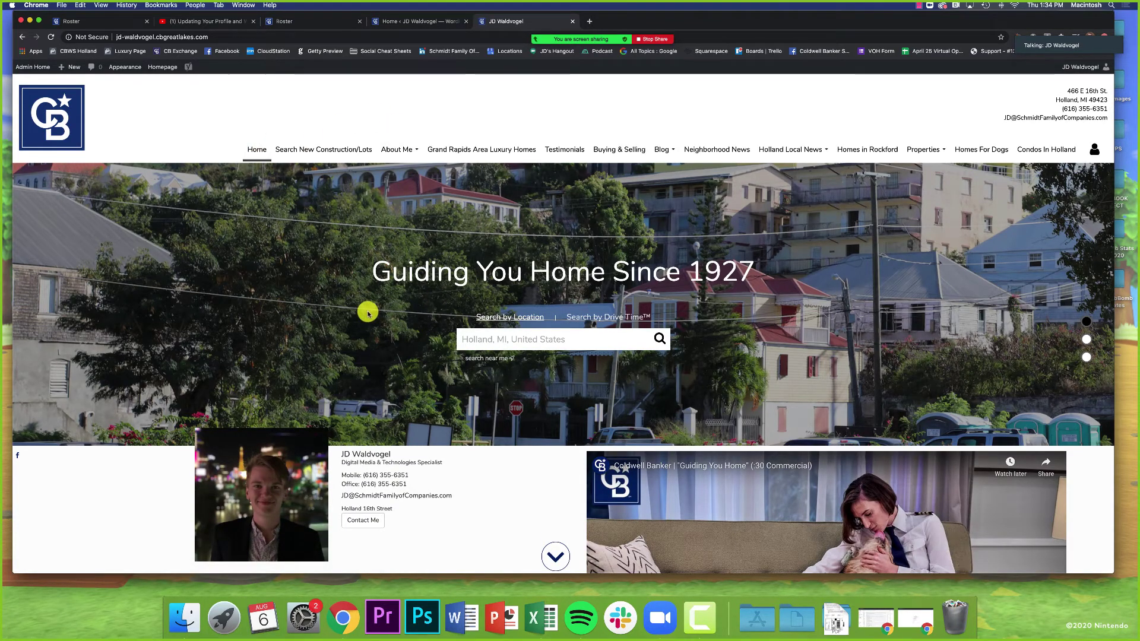
scroll(368, 314, "down", 2)
scroll(369, 313, "down", 5)
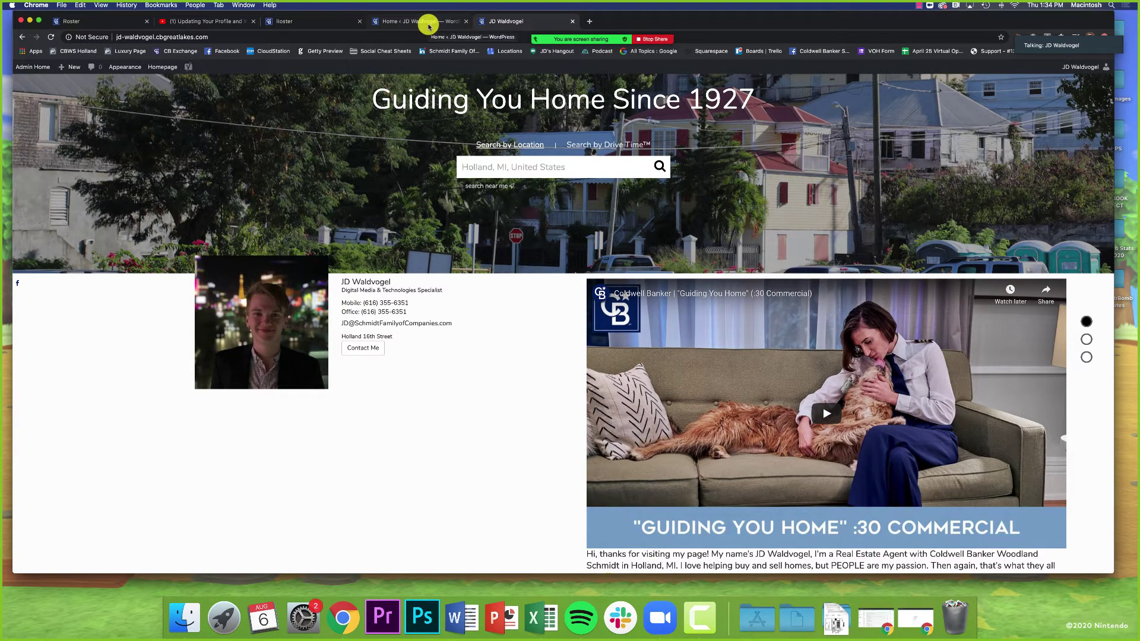
scroll(438, 140, "up", 5)
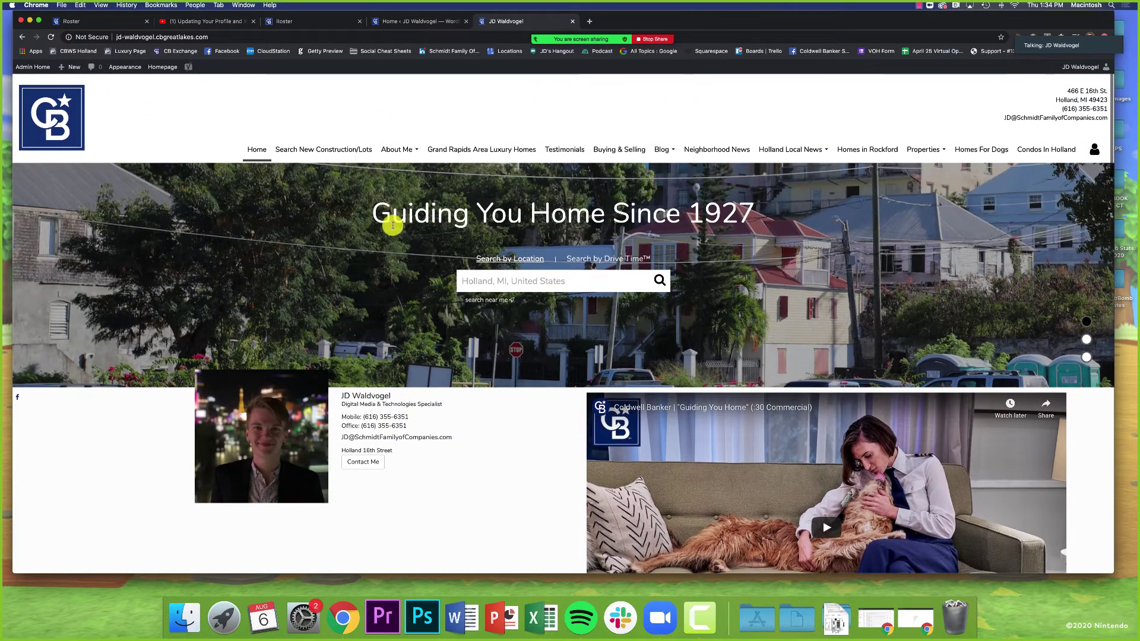
left_click_drag(392, 225, 764, 215)
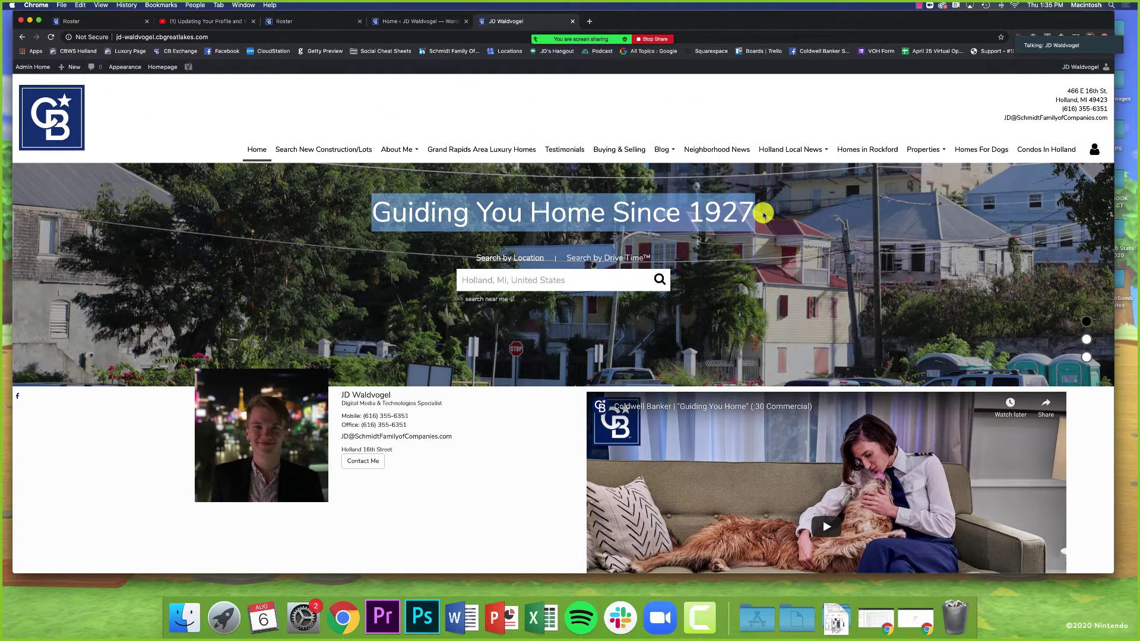
Step: Back on the Admin Tool dashboard, open the Personalize Your Site's Style settings
left_click(398, 22)
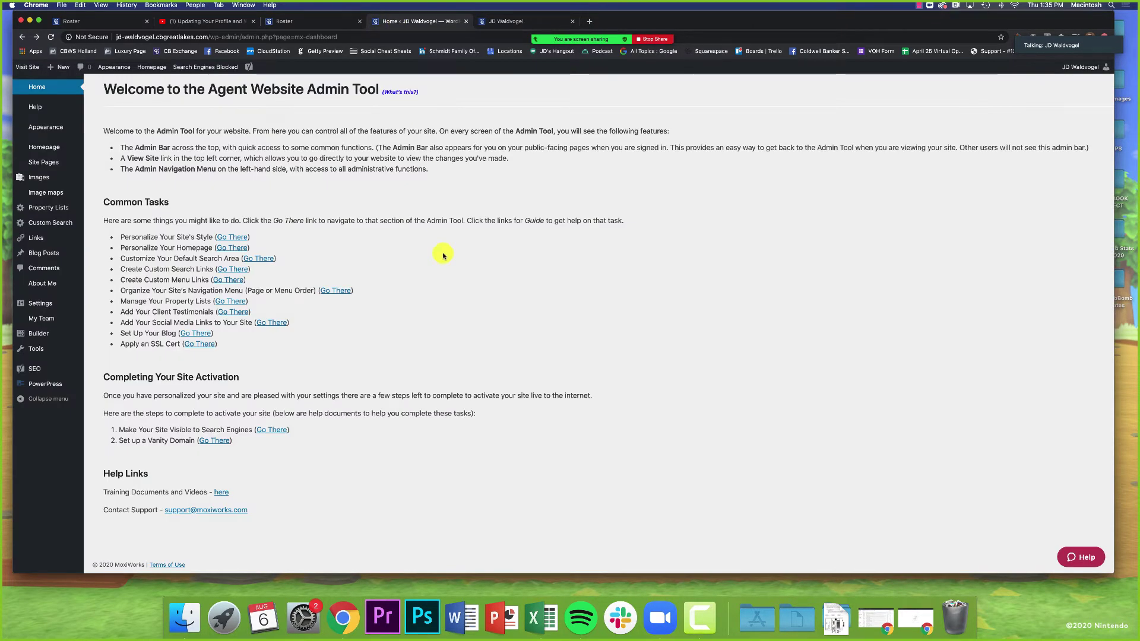
left_click_drag(124, 237, 203, 237)
left_click(212, 243)
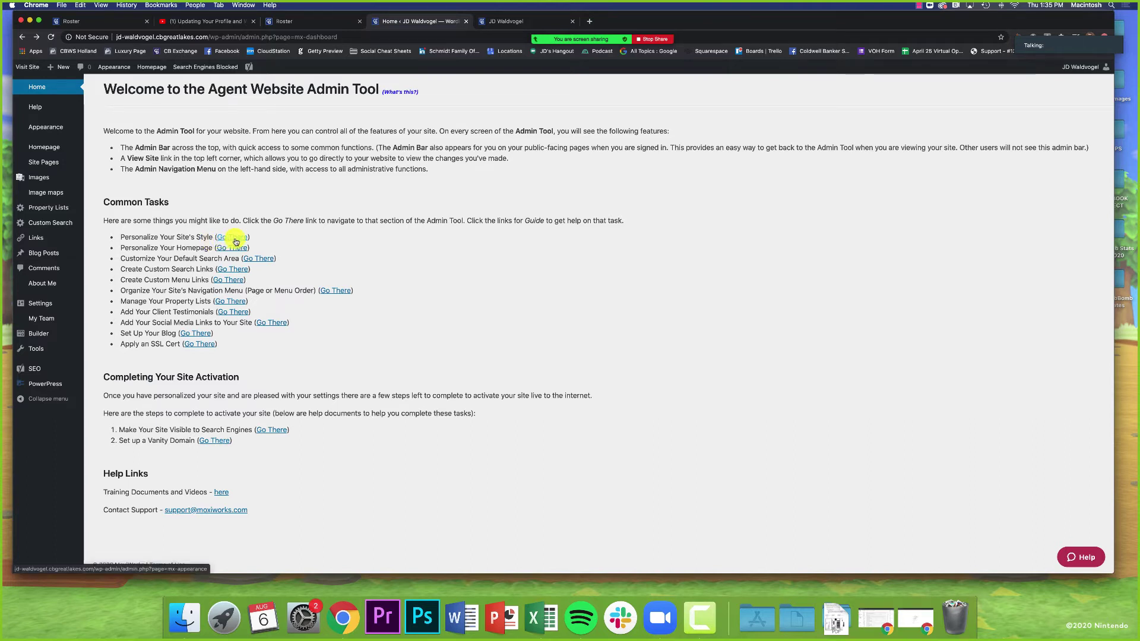
left_click(236, 239)
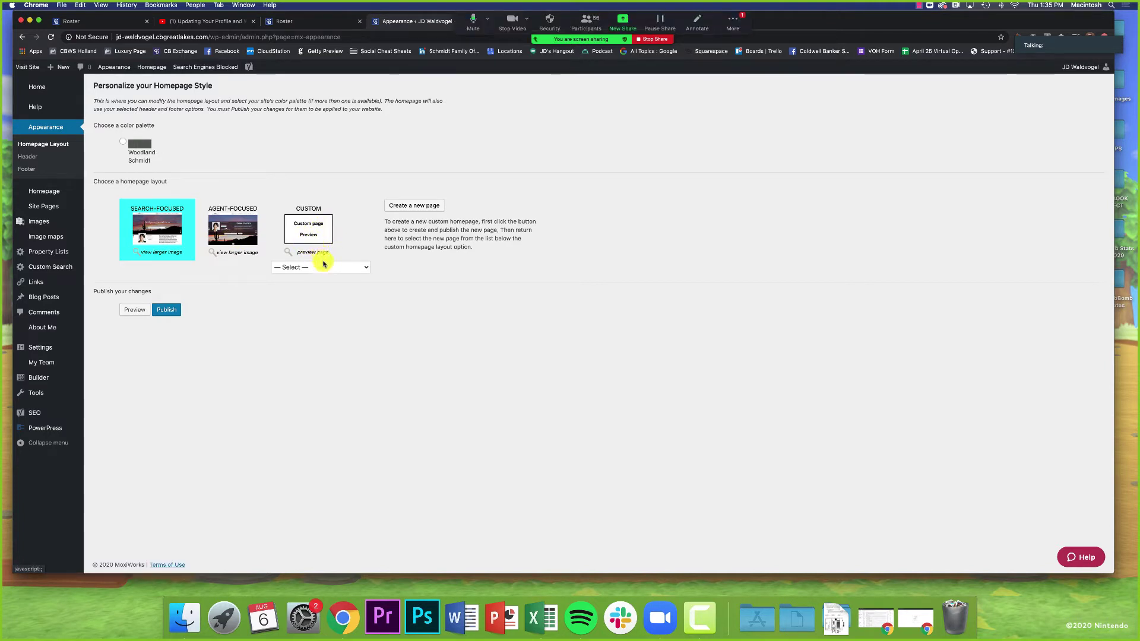
Step: Check the Zoom meeting's group chat and close it
left_click(732, 24)
left_click(738, 45)
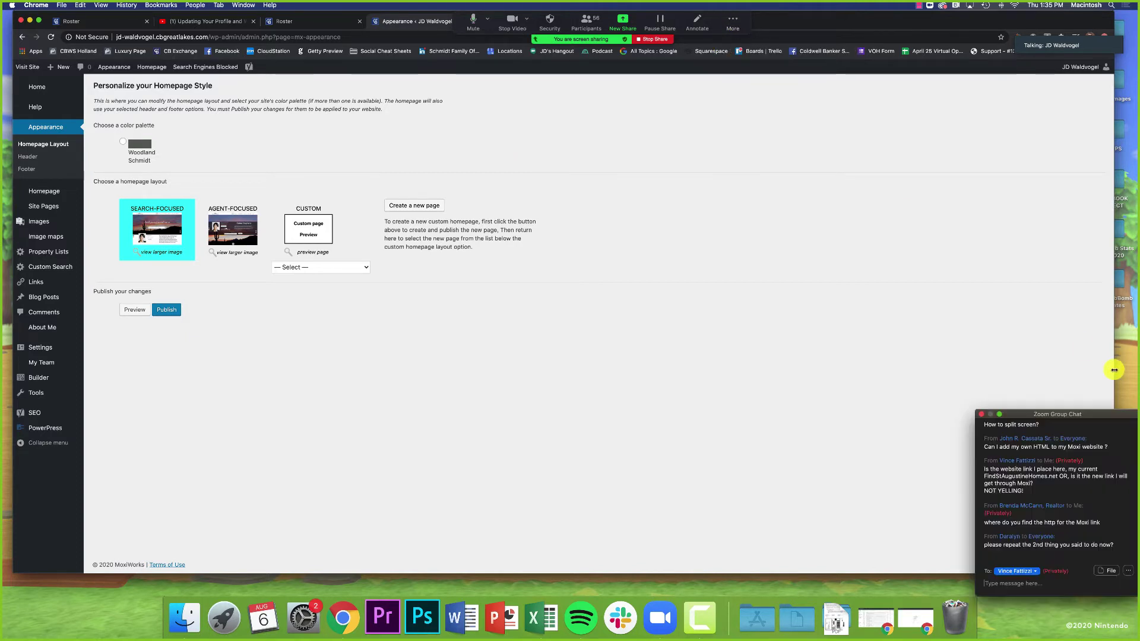
scroll(1087, 491, "down", 2)
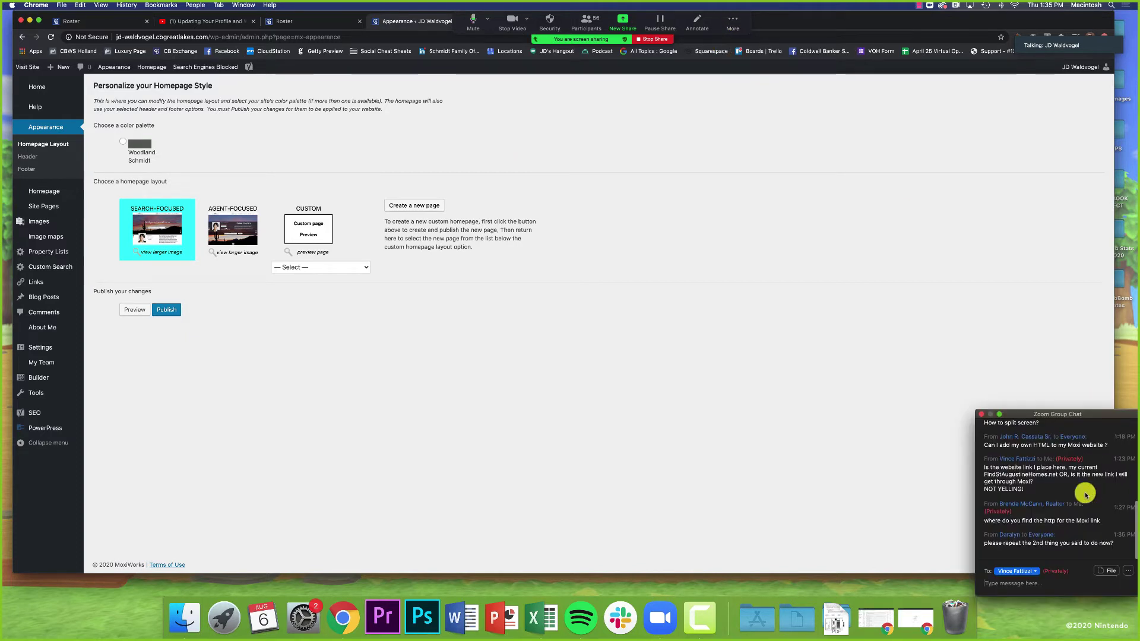
left_click(983, 416)
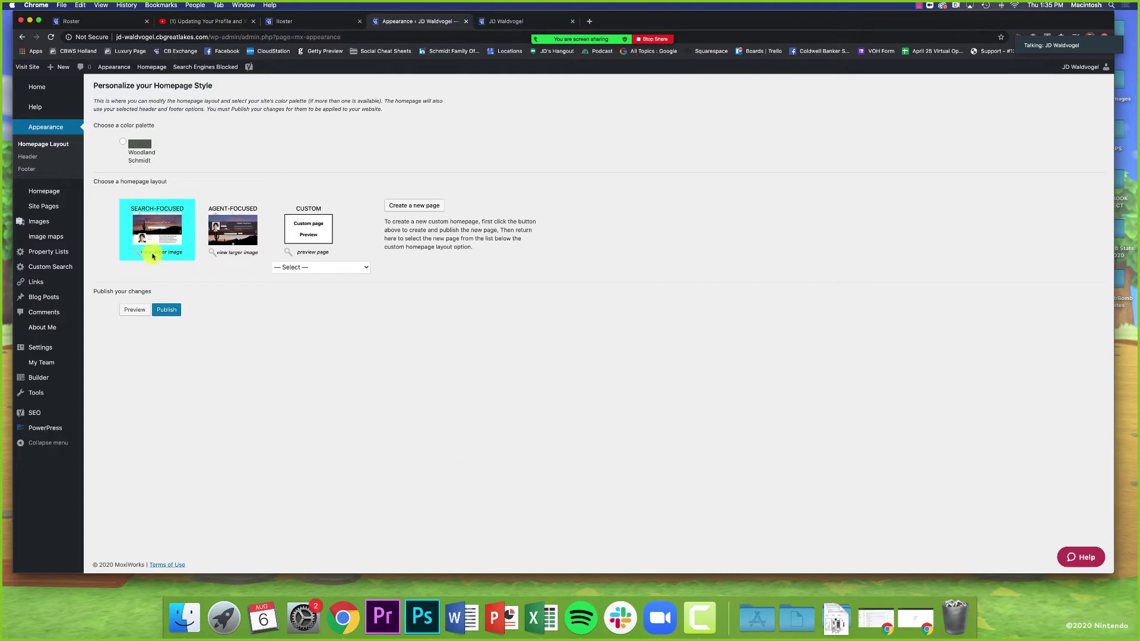
Step: Open the admin Home dashboard in a new browser tab and switch to it
right_click(32, 86)
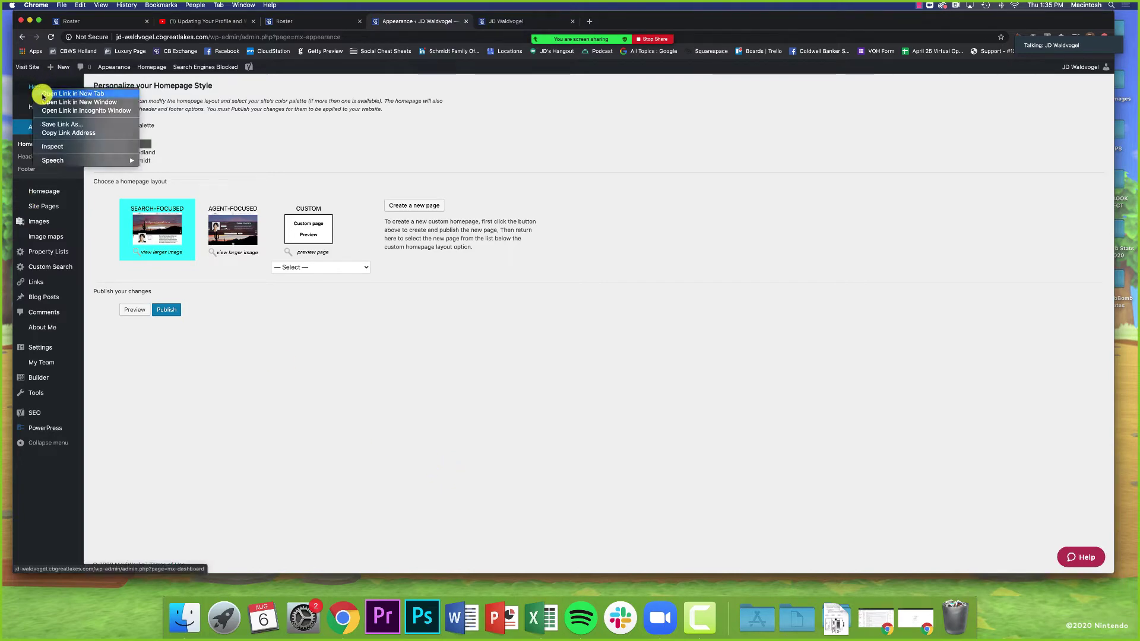
left_click(47, 91)
left_click(495, 21)
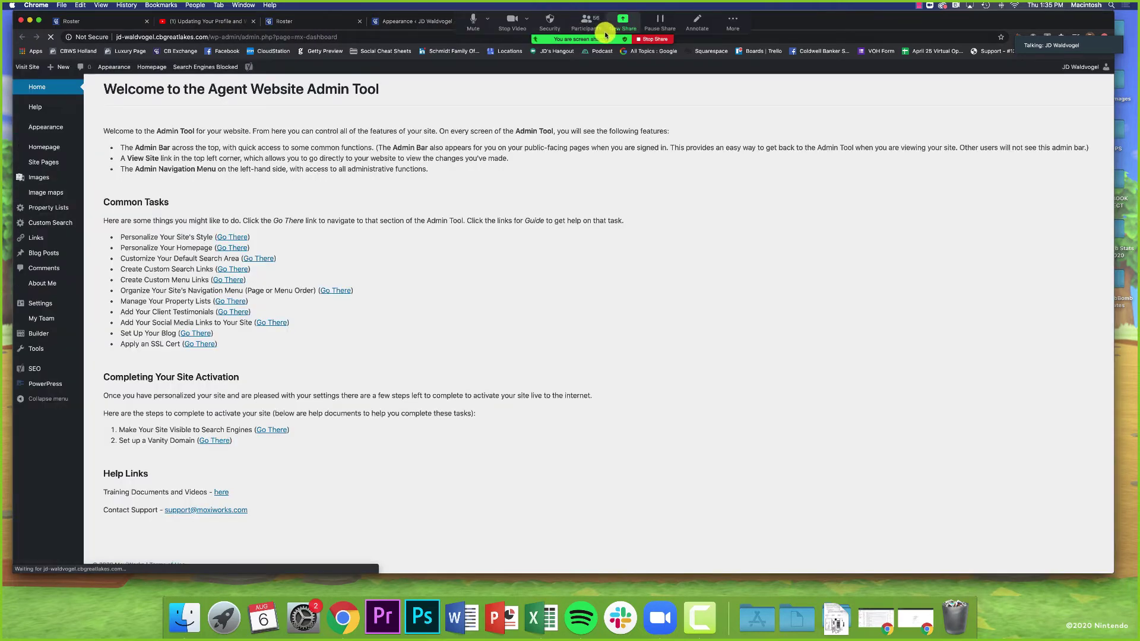
left_click(586, 23)
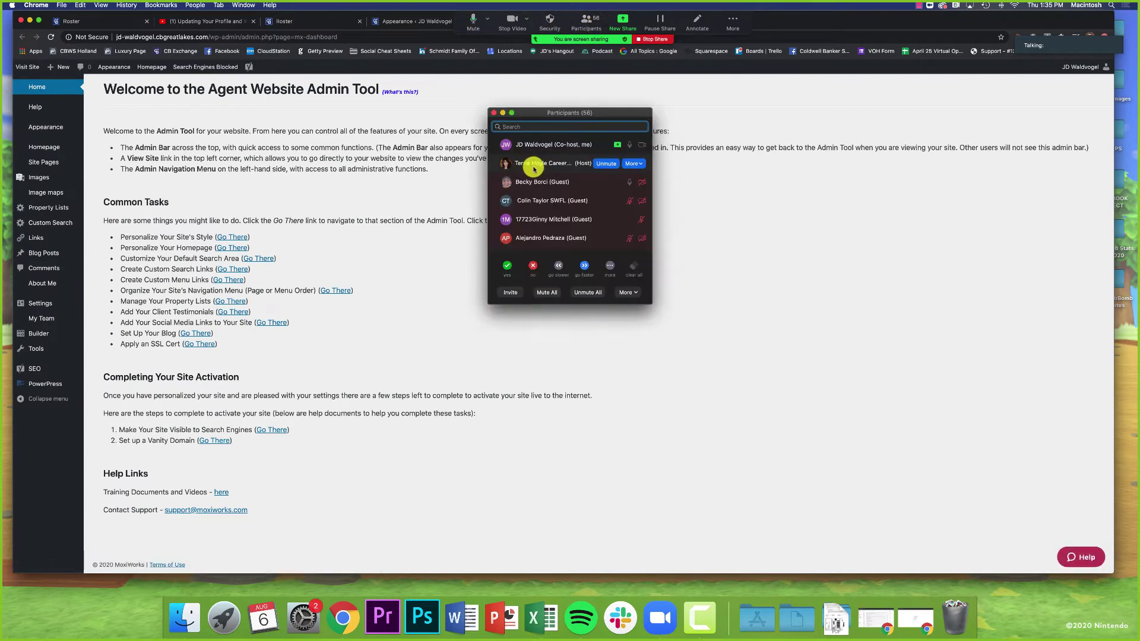
mouse_move(607, 184)
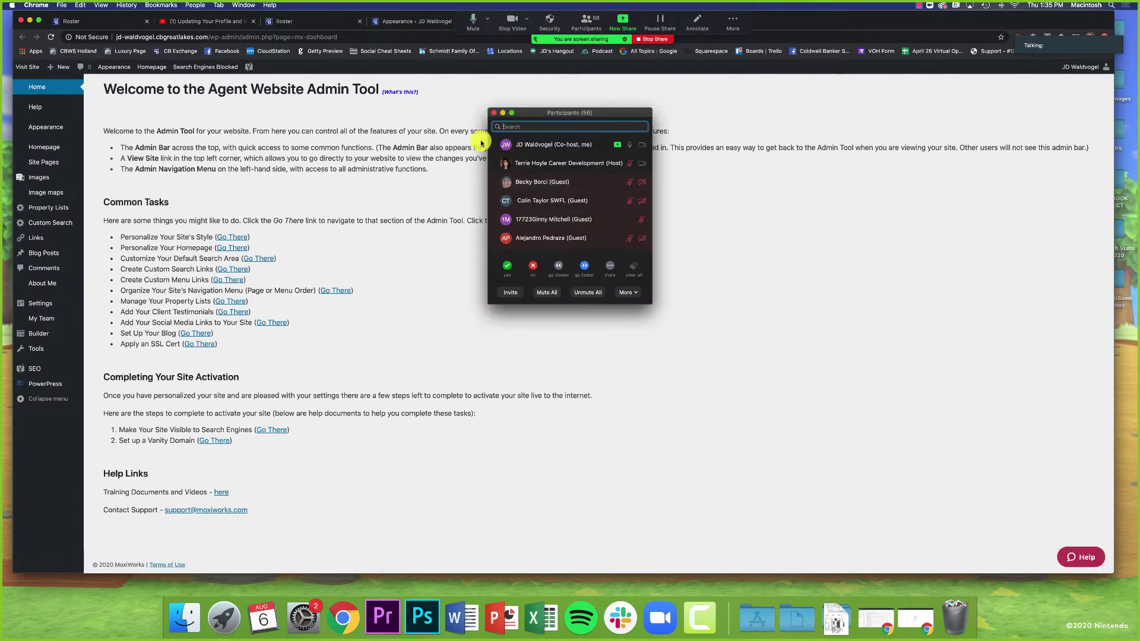
left_click(493, 113)
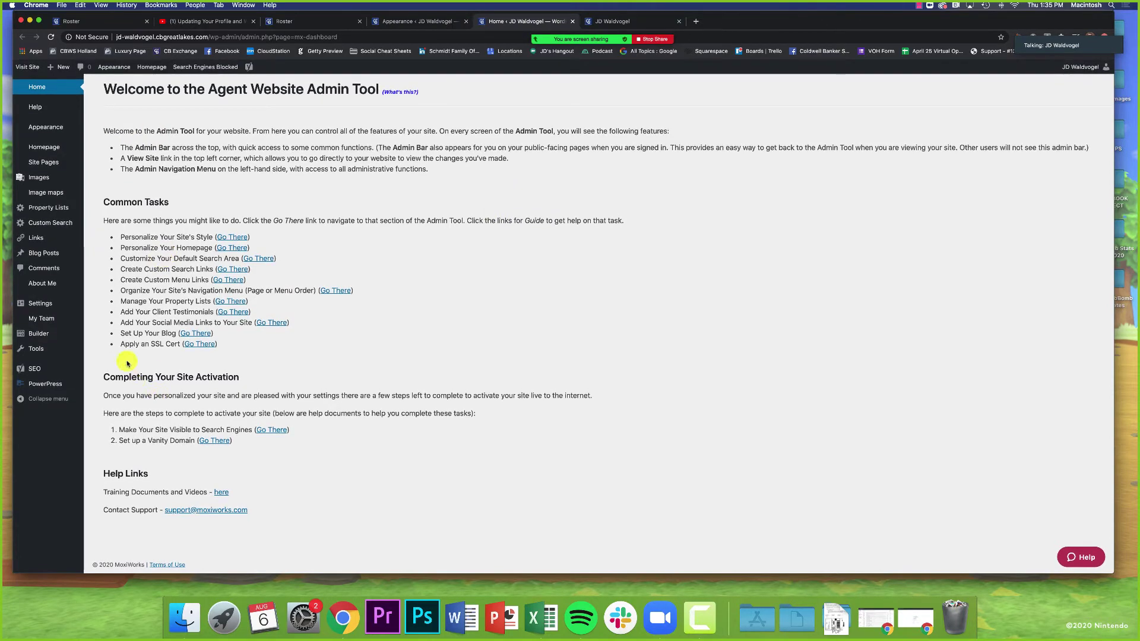
left_click_drag(120, 345, 228, 348)
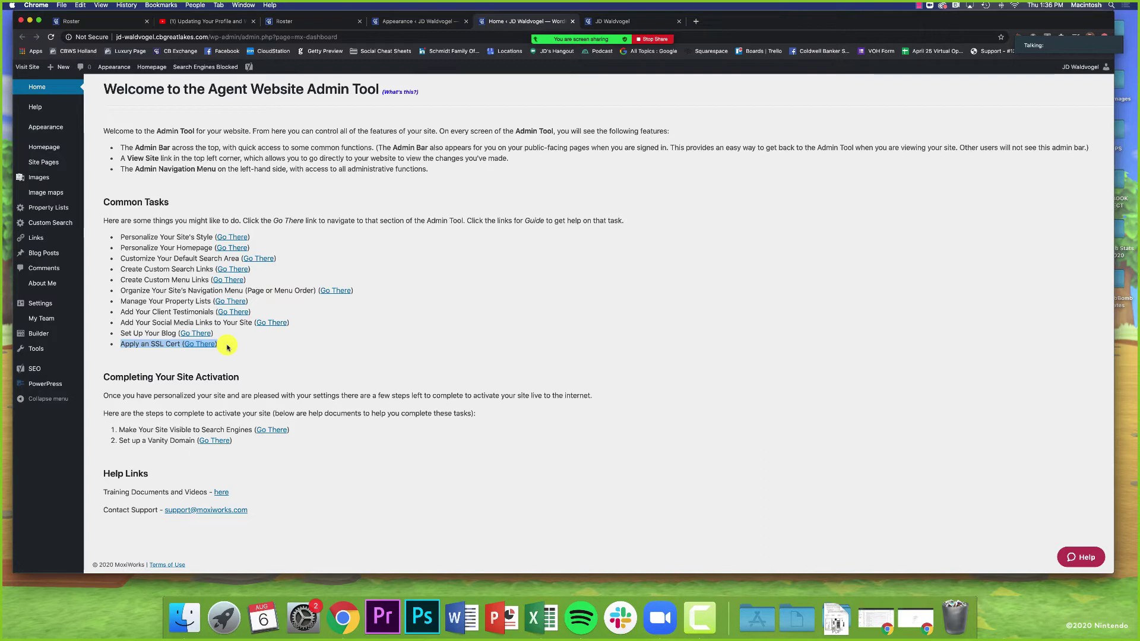
left_click(228, 348)
left_click_drag(119, 429, 251, 433)
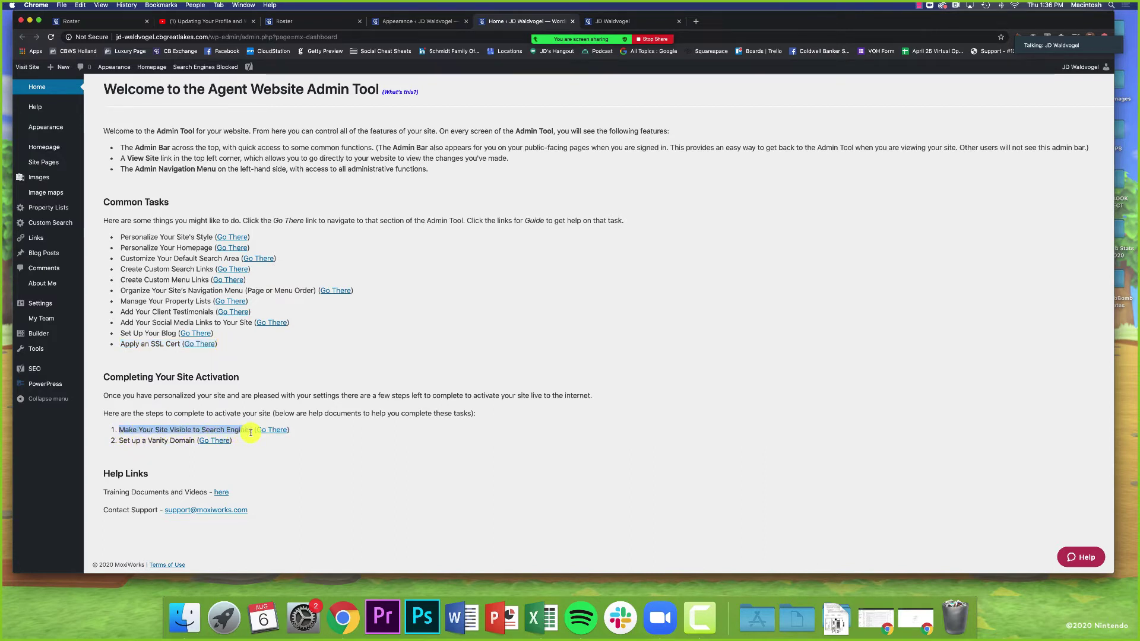
triple_click(109, 378)
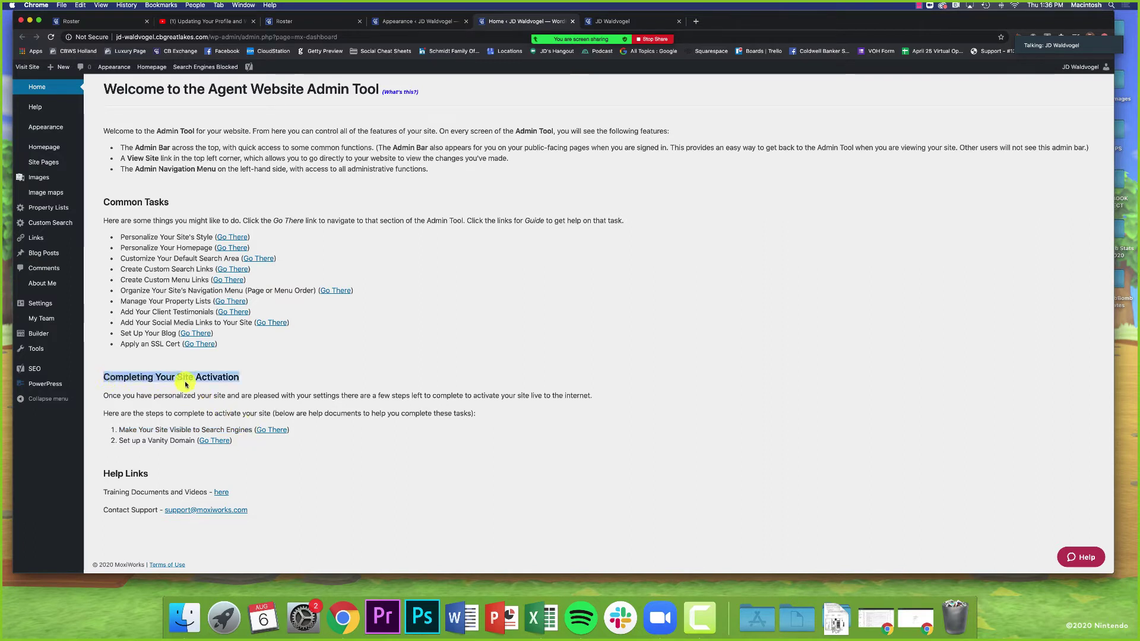
left_click(223, 387)
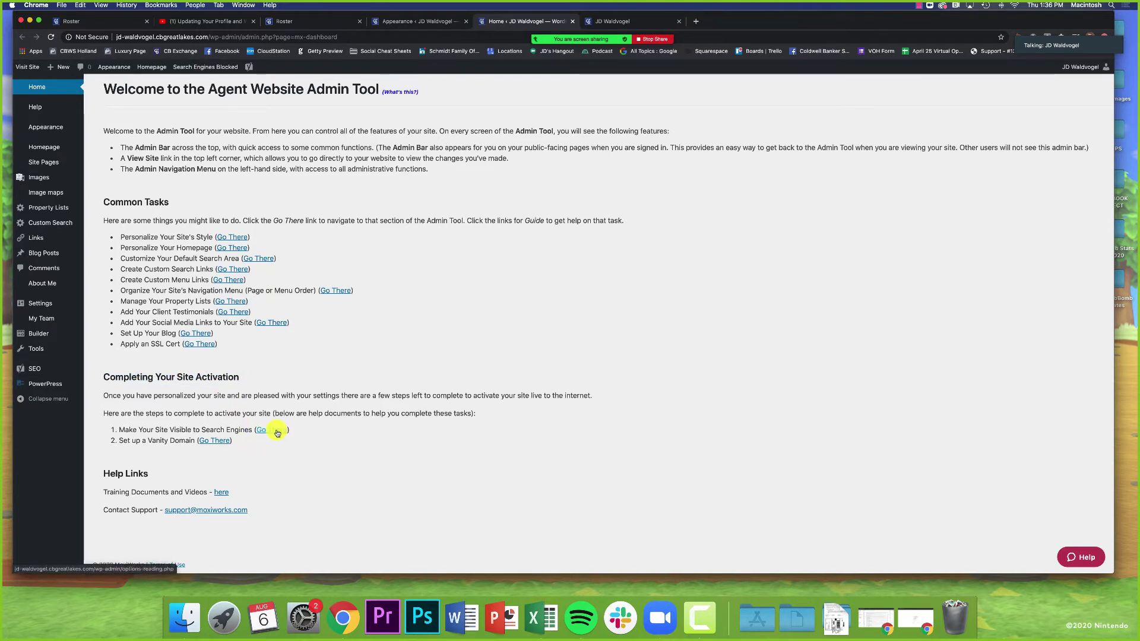
Step: From Make Your Site Visible to Search Engines, uncheck 'Discourage search engines from indexing this site'
left_click(276, 432)
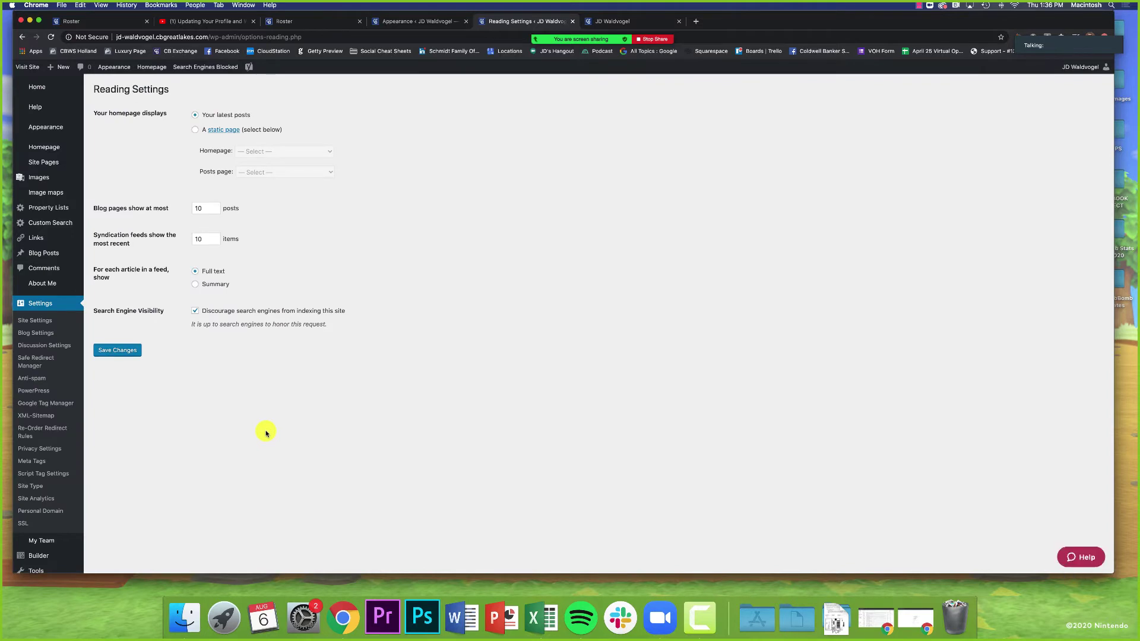
scroll(265, 433, "down", 1)
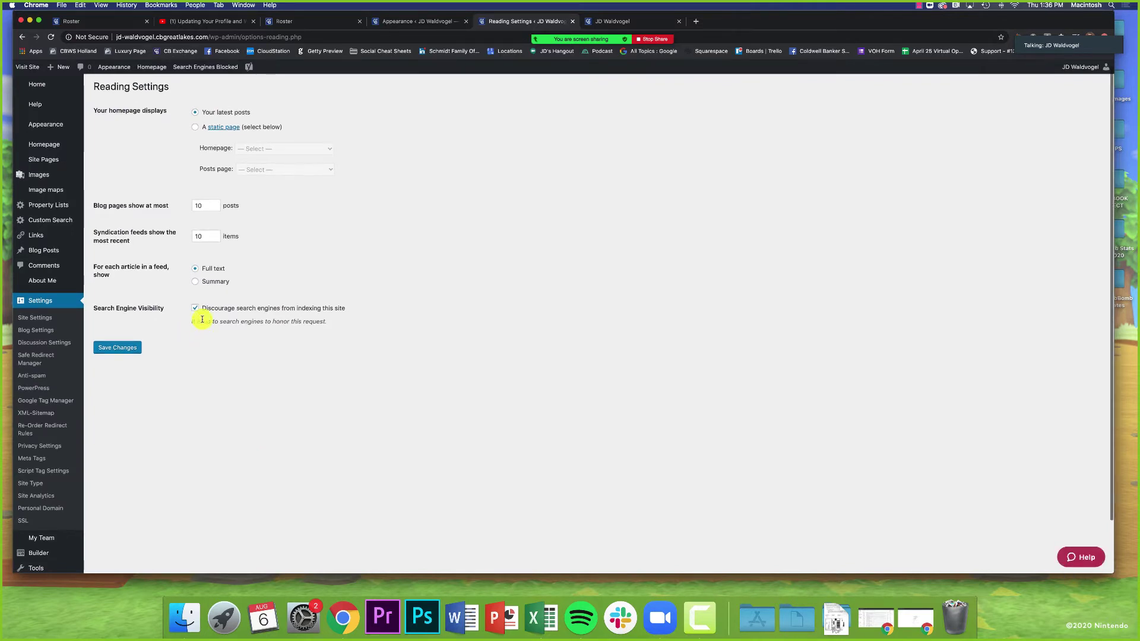
scroll(198, 314, "up", 1)
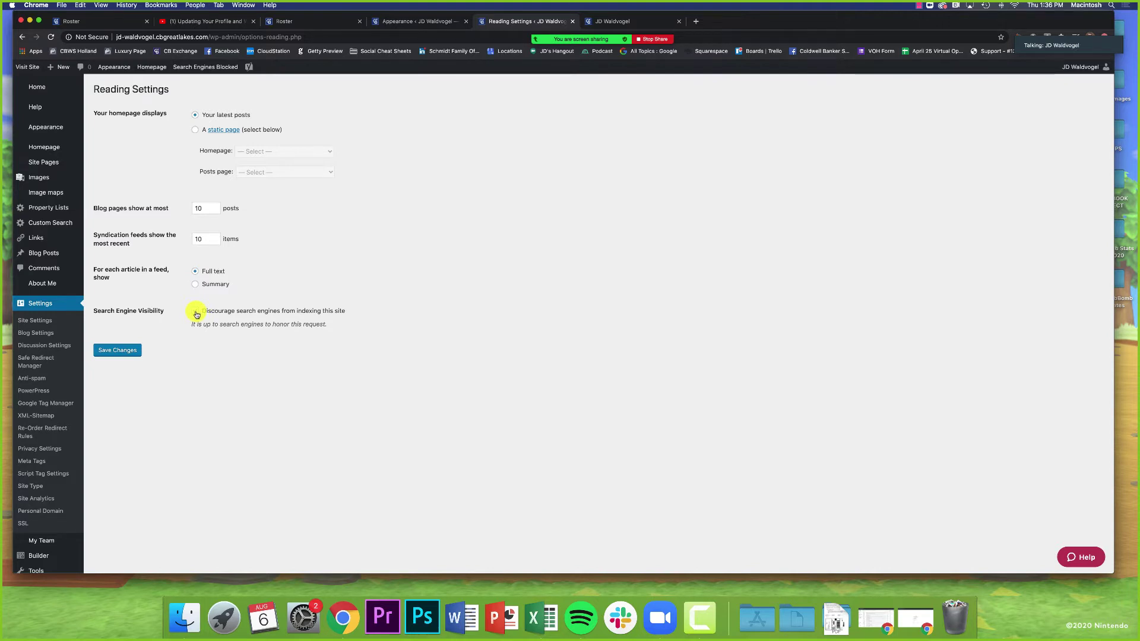
left_click(197, 313)
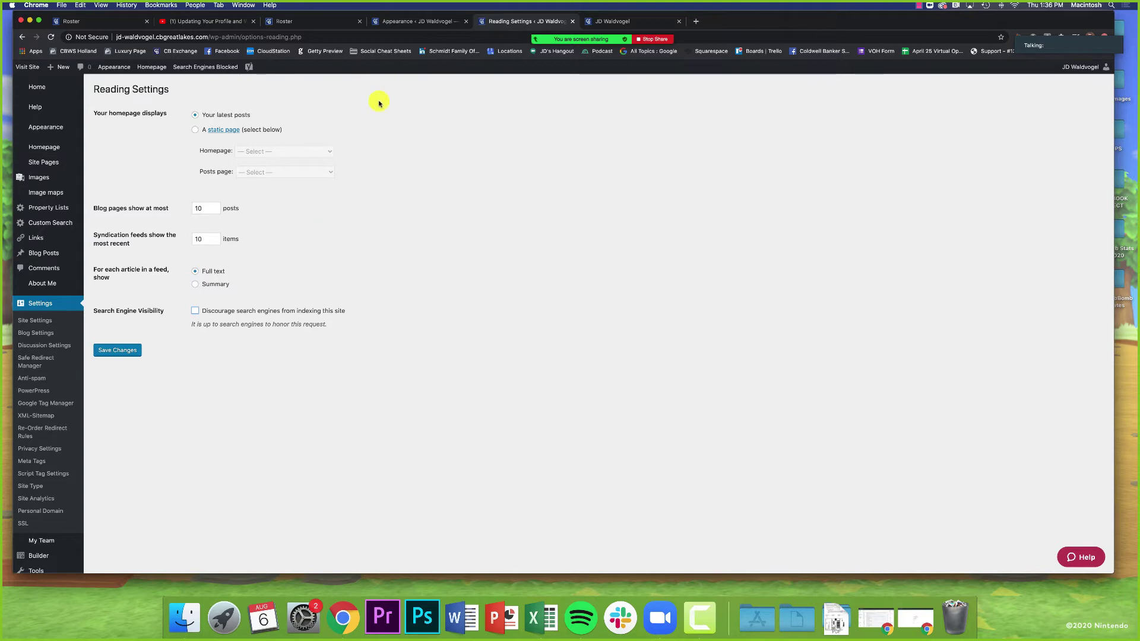
Step: Close the leftover Reading Settings page, confirming that you want to leave it
mouse_move(580, 26)
left_click(434, 20)
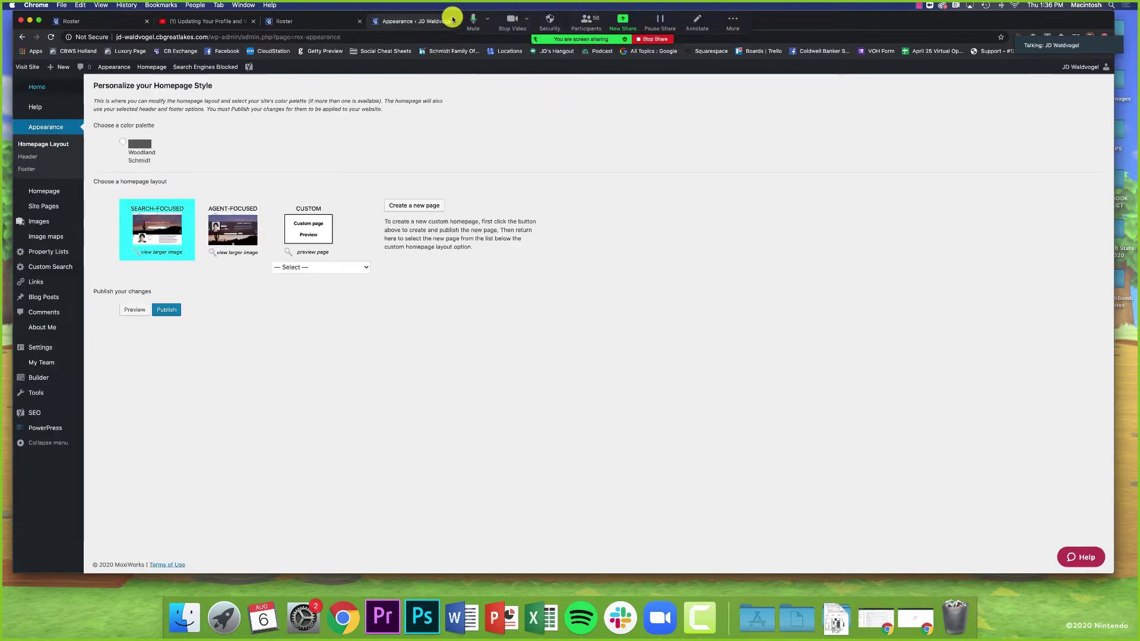
left_click_drag(796, 20, 814, 75)
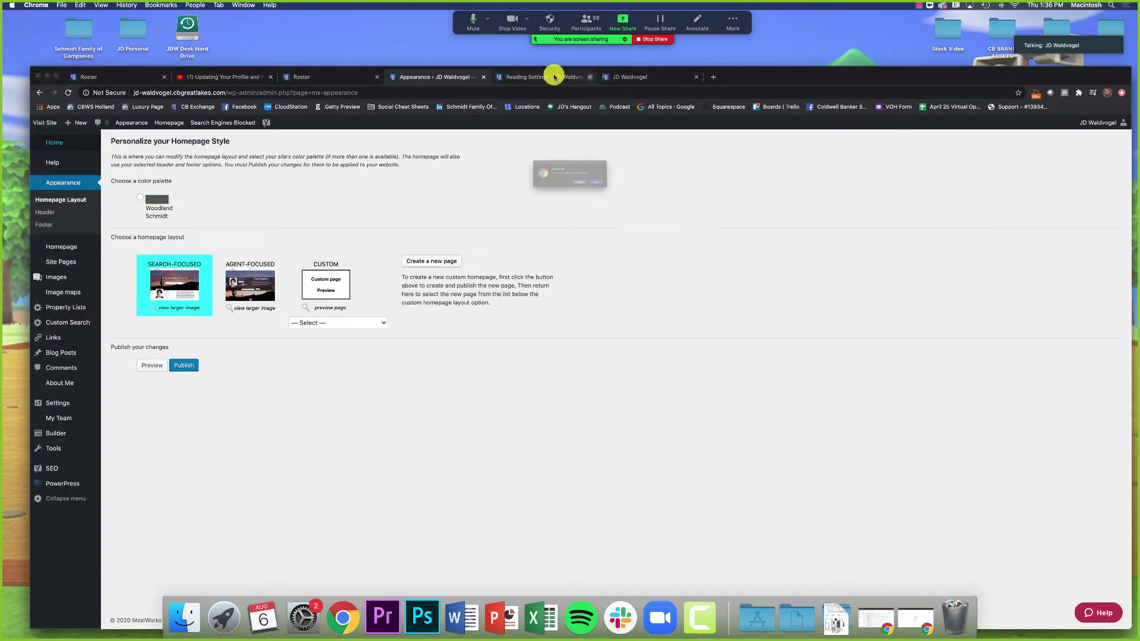
left_click(549, 77)
left_click(640, 195)
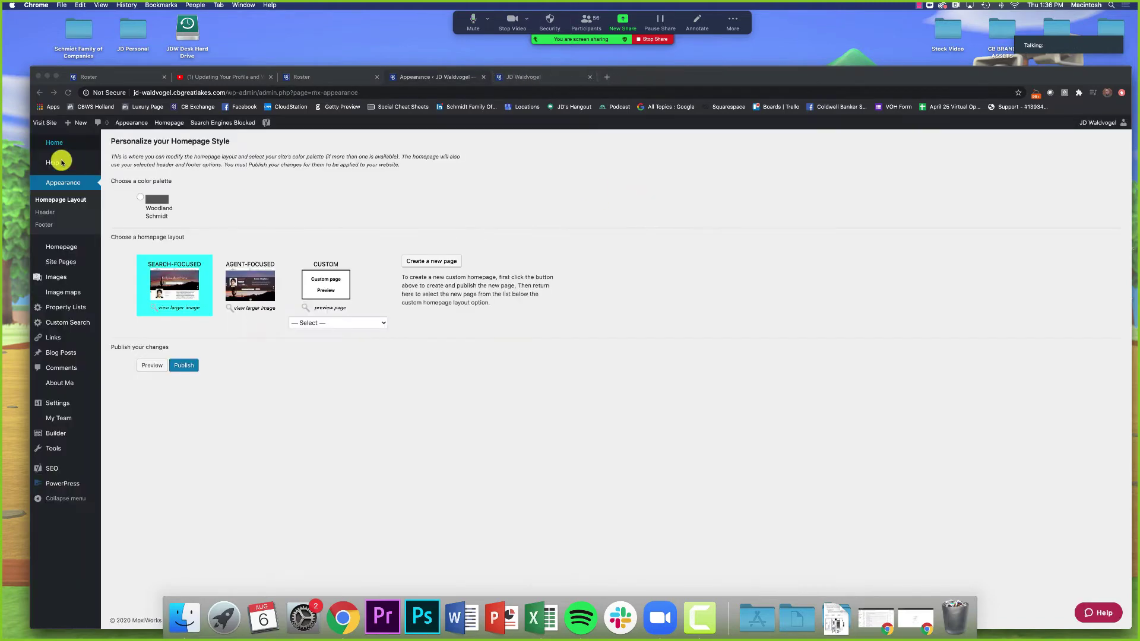
Step: From the Home dashboard, open the Personalize Your Site's Style page (Appearance > Homepage Layout)
left_click(56, 145)
left_click_drag(847, 71, 841, 26)
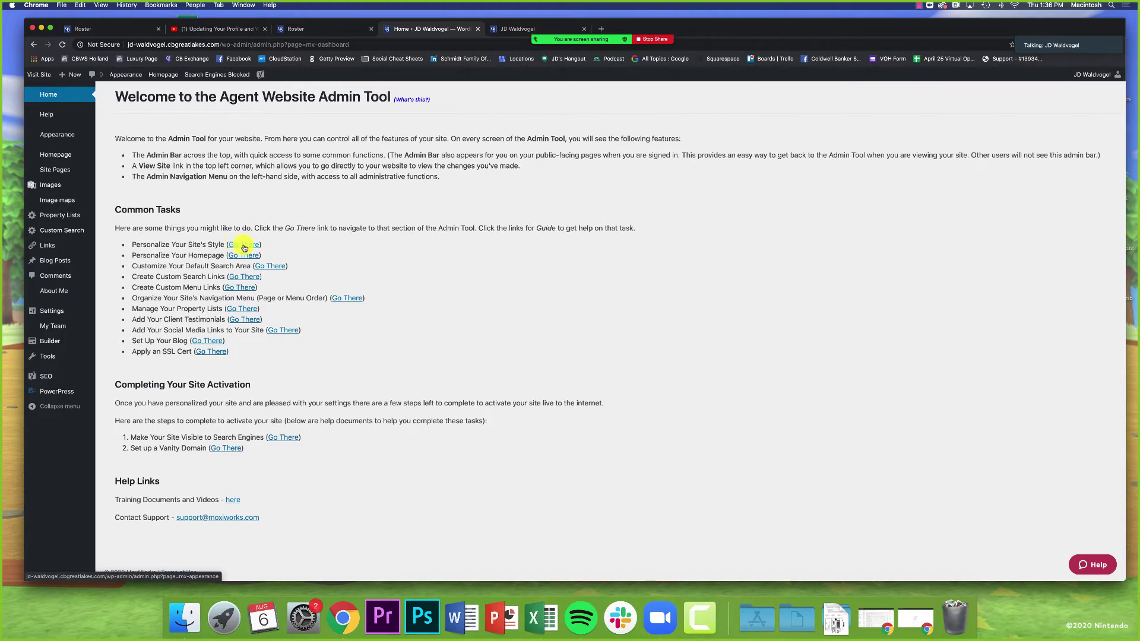
left_click(244, 248)
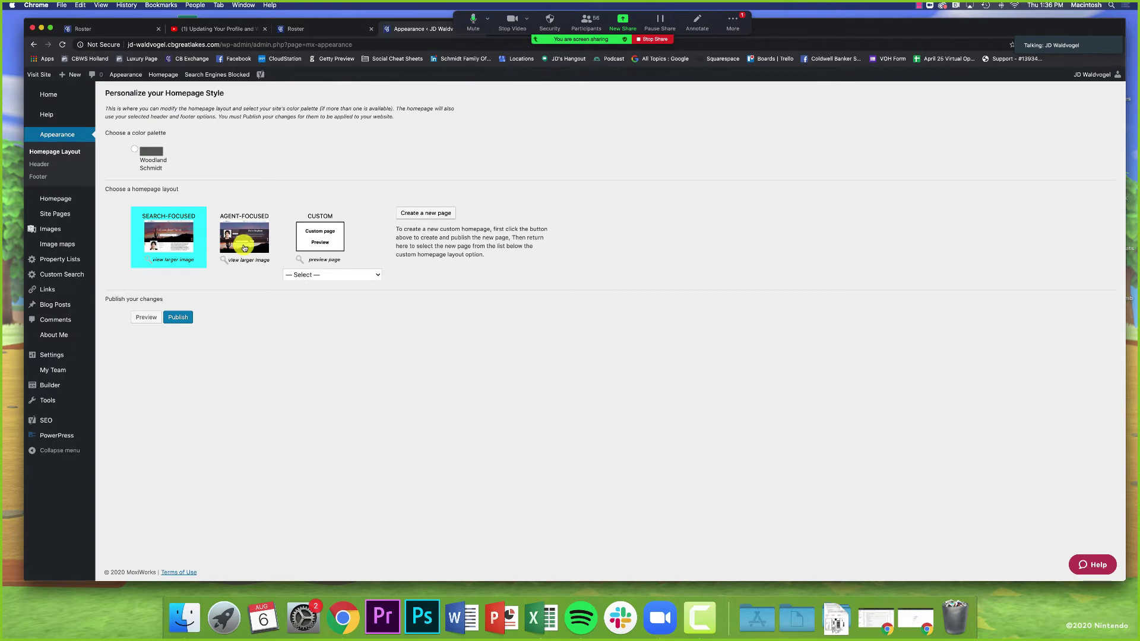
Step: Bring up the meeting group chat and then close it
left_click(728, 34)
left_click(736, 80)
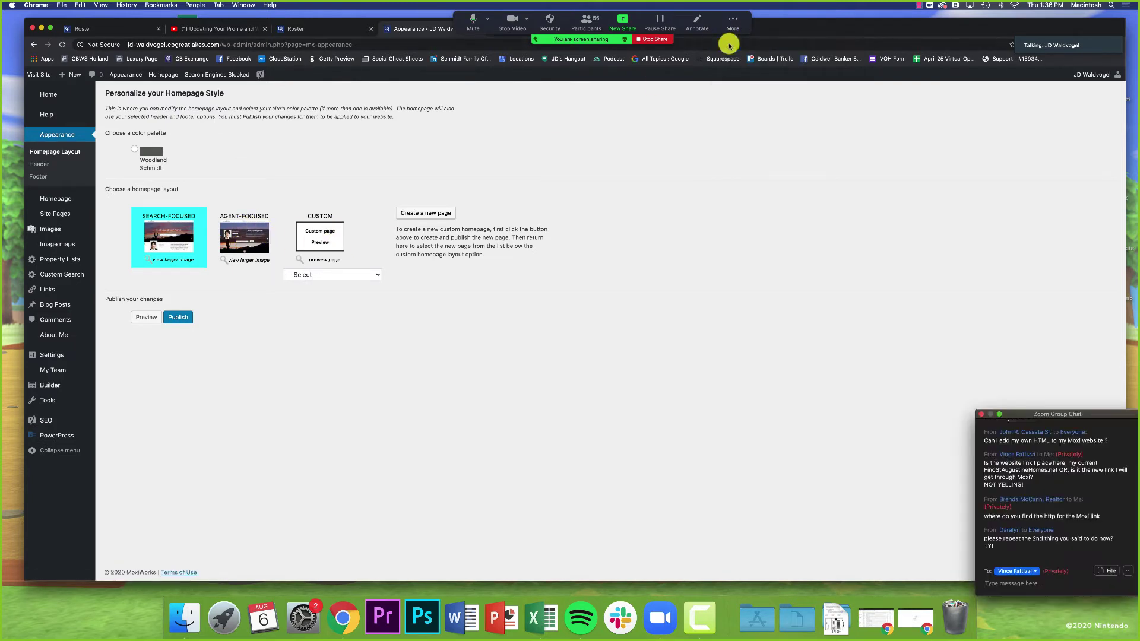
left_click(982, 415)
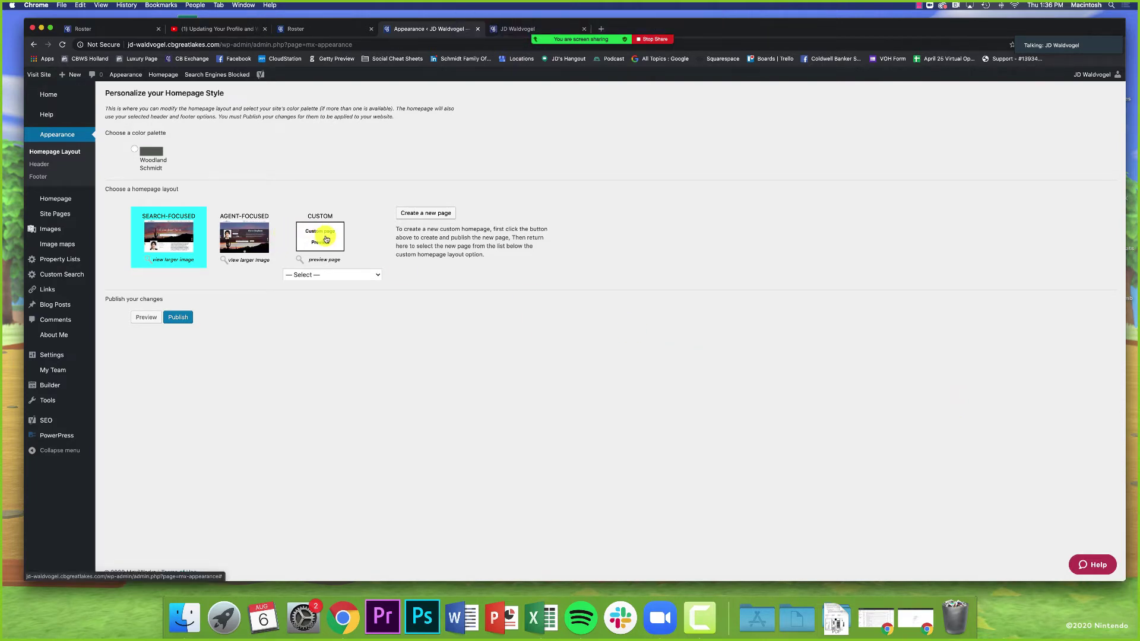
Step: Try the Custom layout's page list, then reselect the Search-Focused layout
left_click(326, 239)
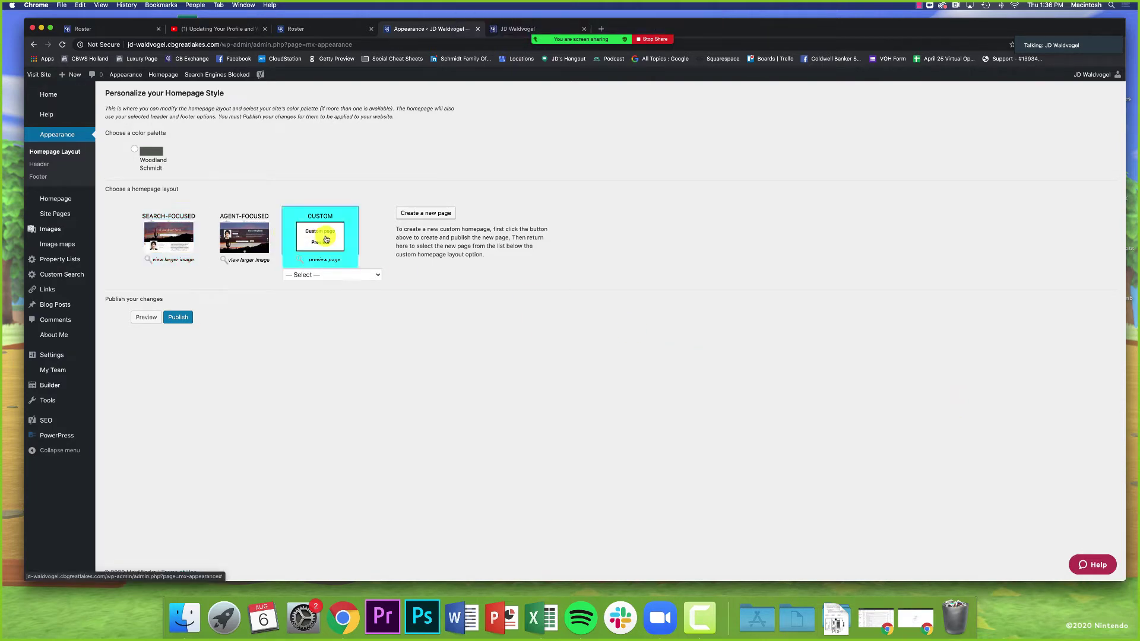
left_click(315, 274)
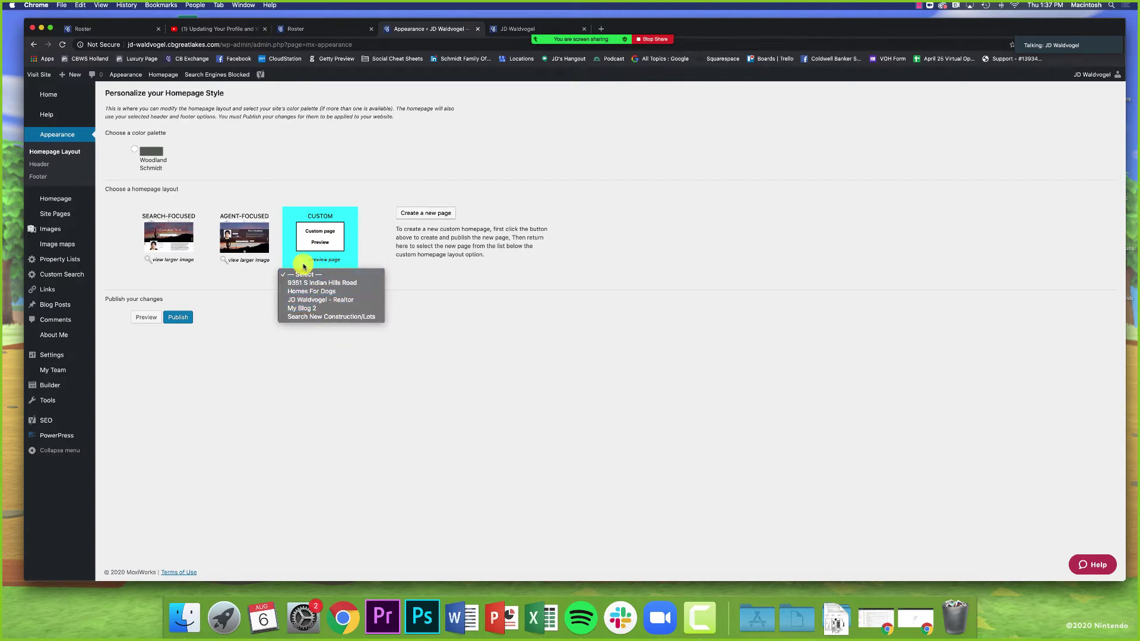
left_click(254, 277)
left_click(164, 240)
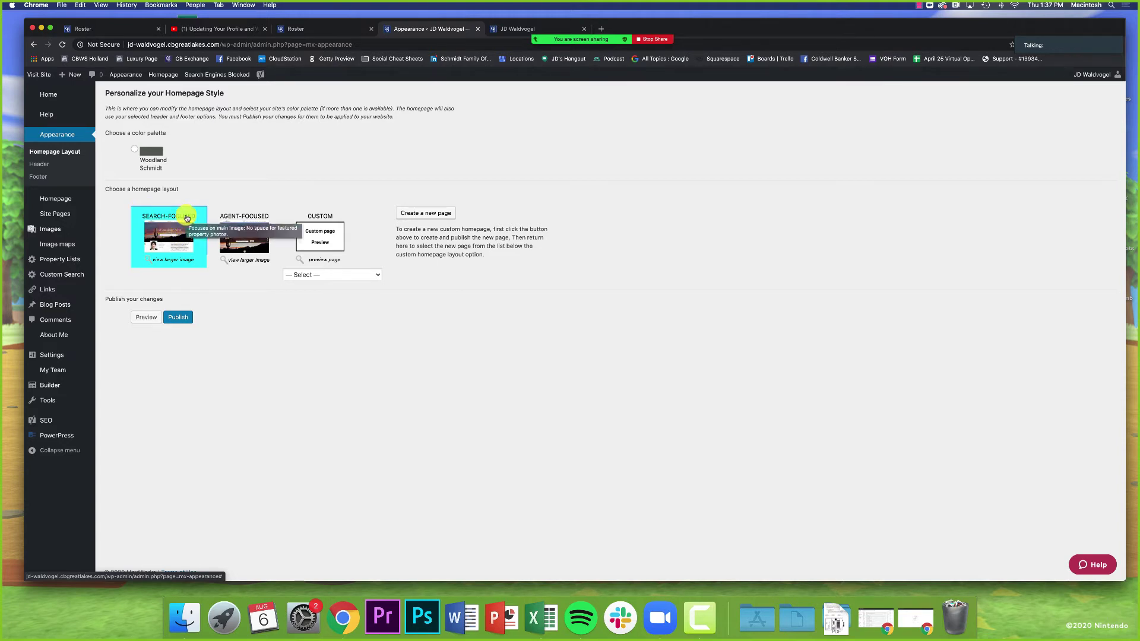
Step: Compare enlarged previews of the Search-Focused and Agent-Focused homepage layouts
left_click(158, 259)
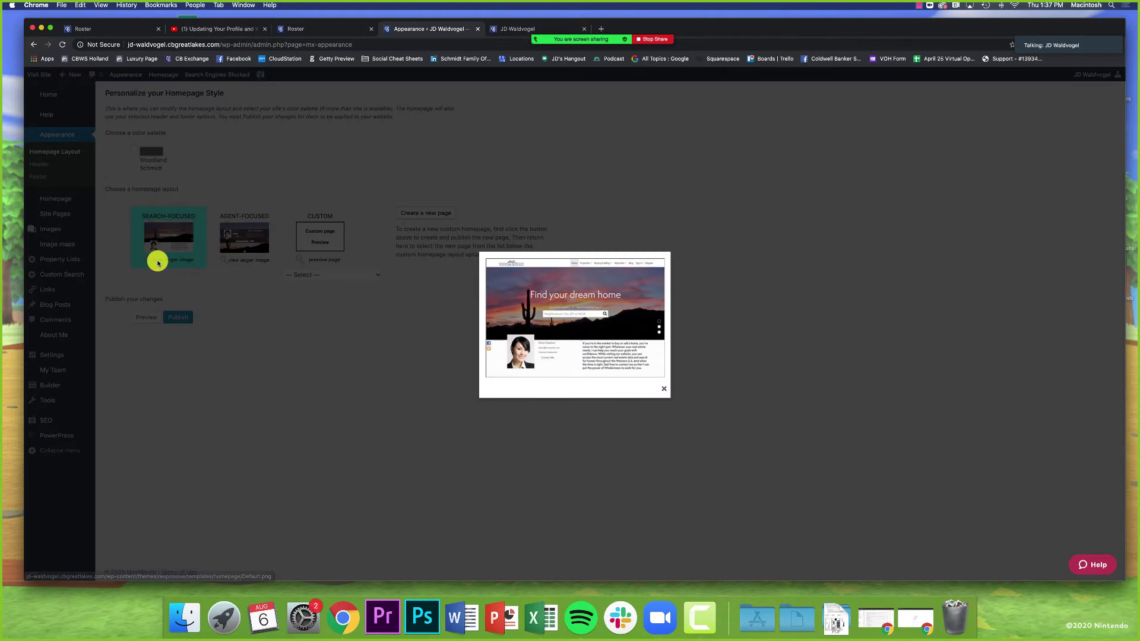
left_click(428, 331)
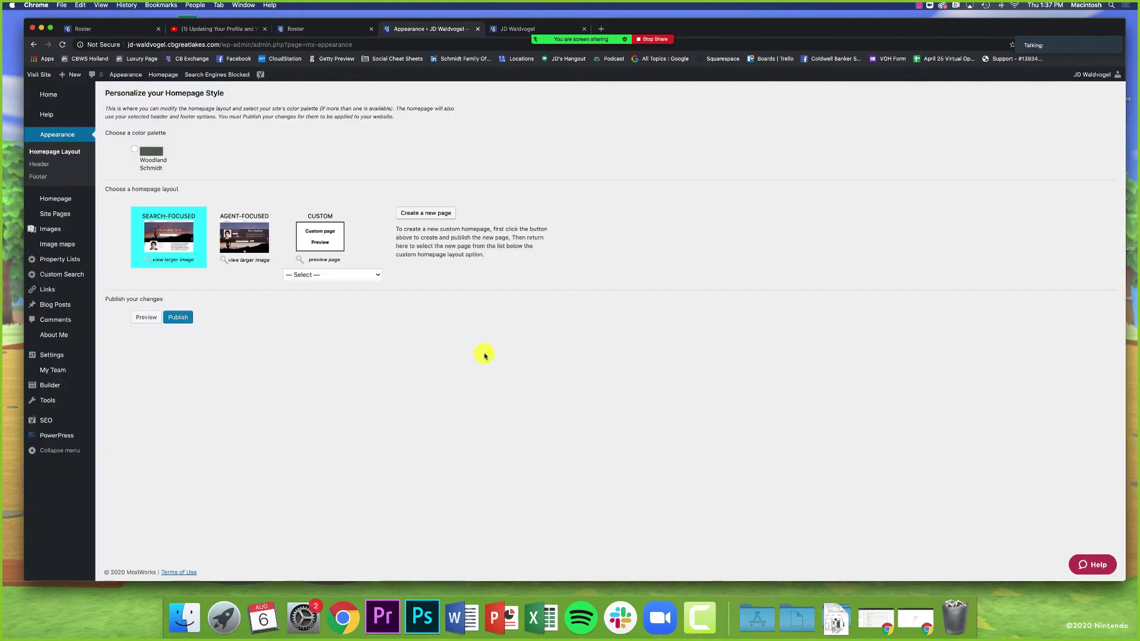
left_click(171, 258)
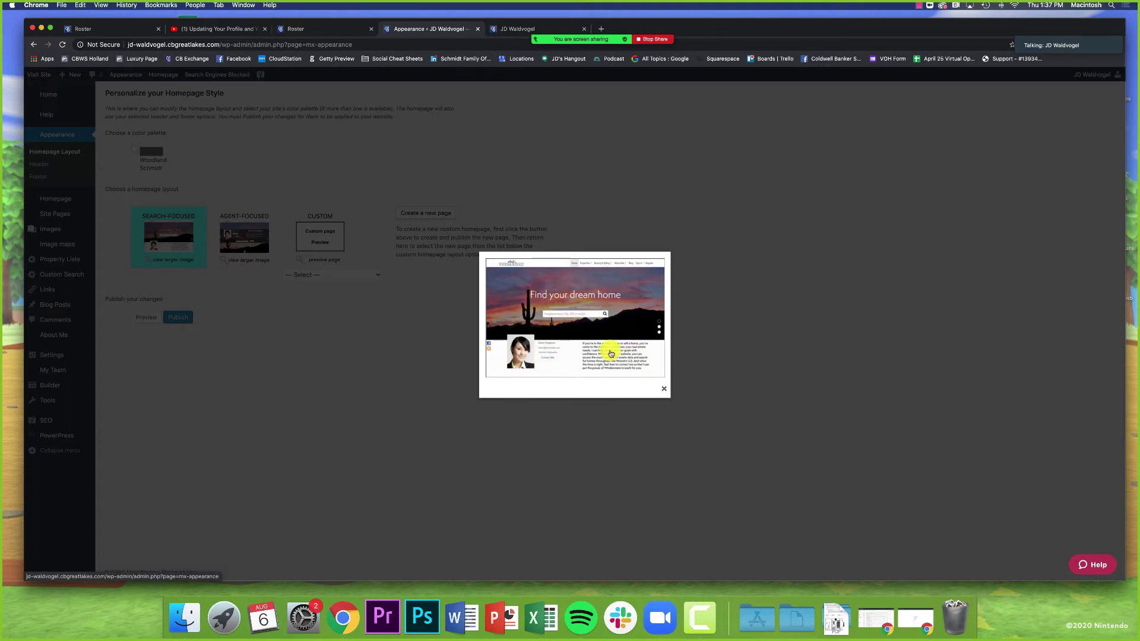
left_click(665, 391)
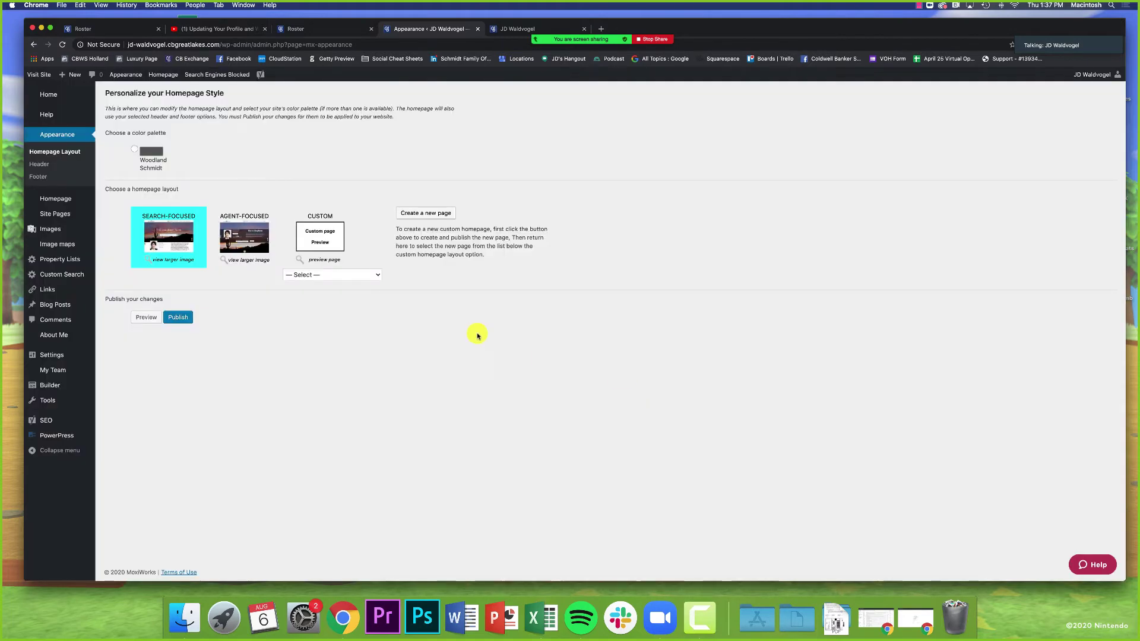
left_click(251, 264)
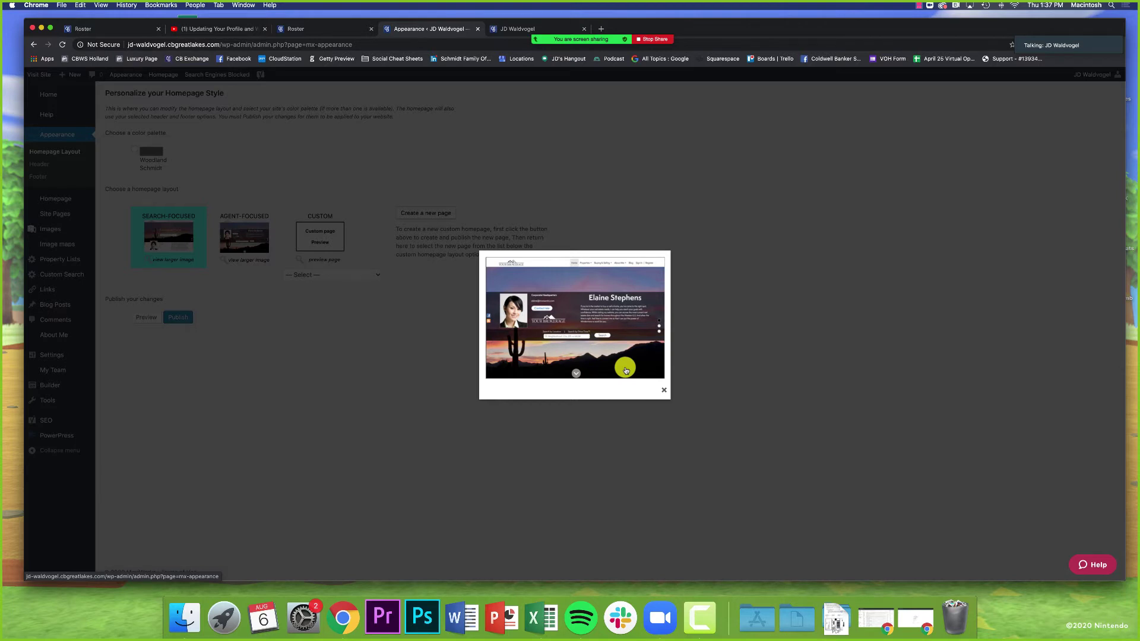
left_click(664, 390)
left_click(167, 262)
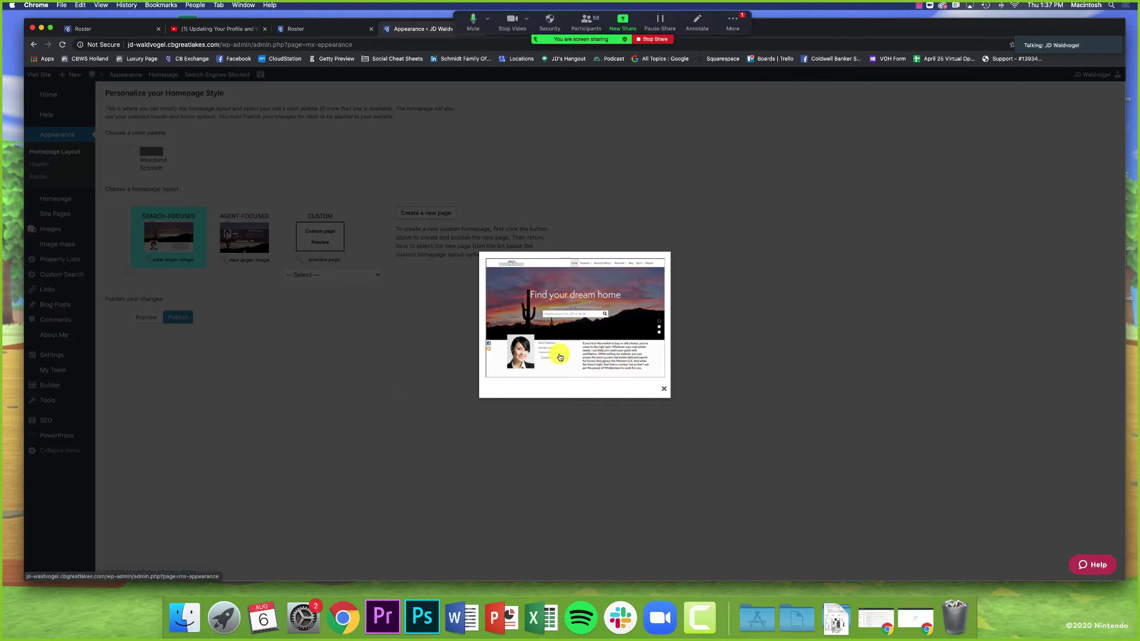
Step: Bring up the meeting group chat, nudge it down, and close it
left_click(733, 21)
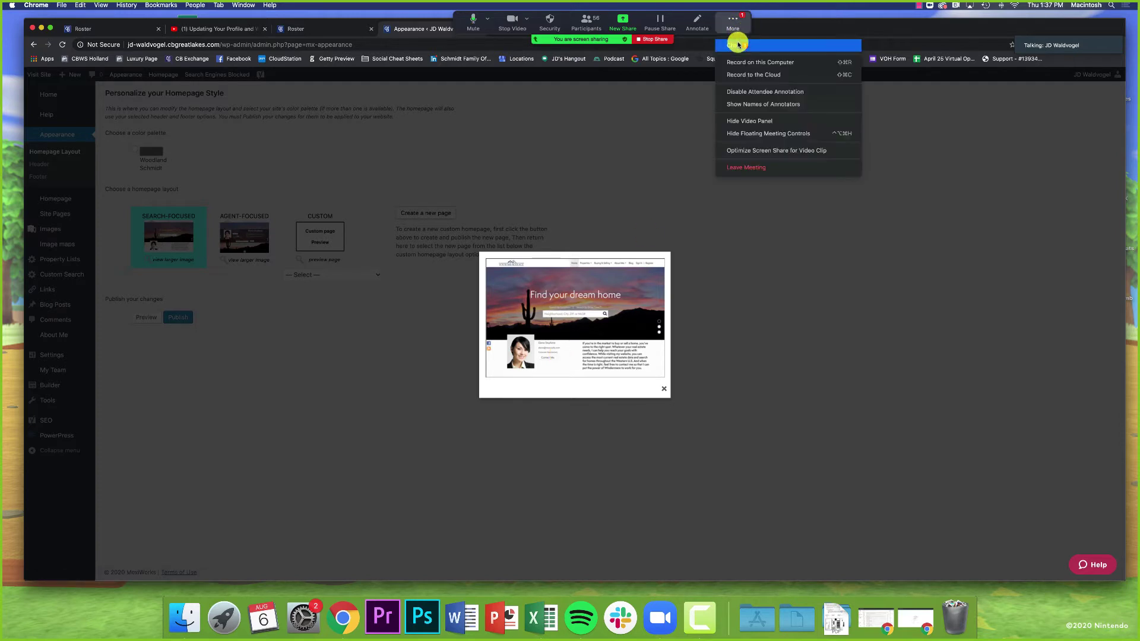
left_click(739, 59)
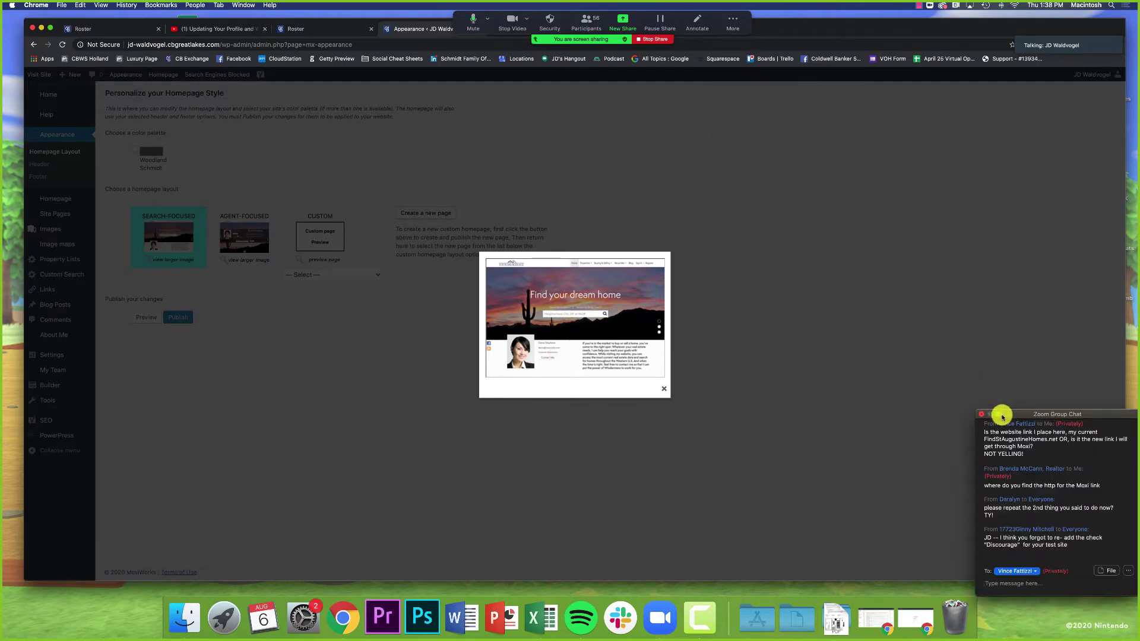
mouse_move(999, 414)
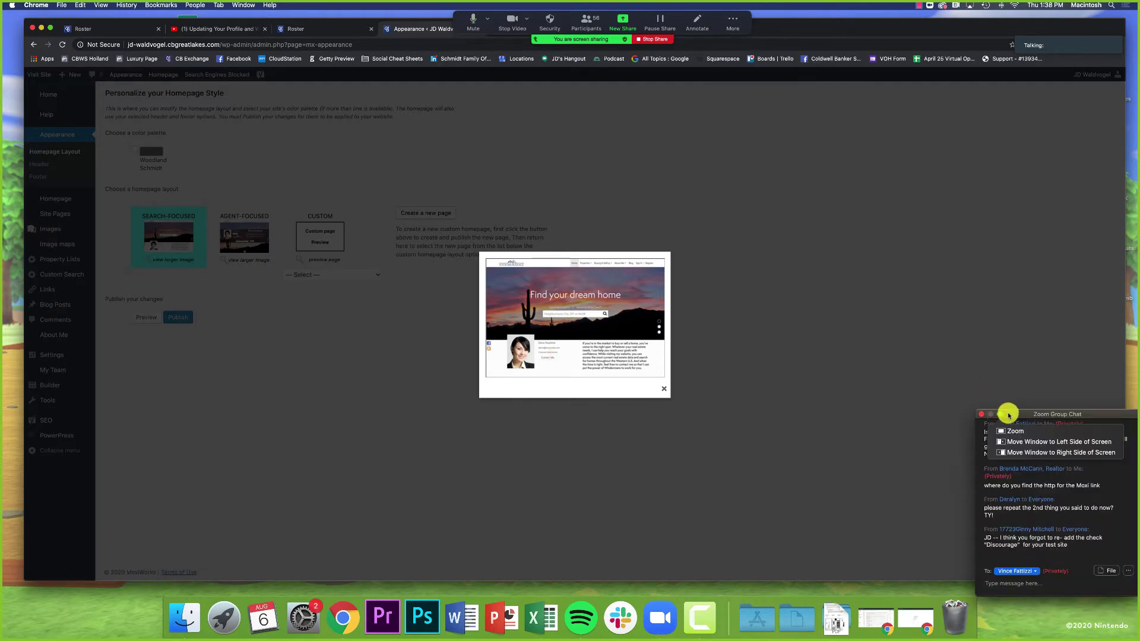
left_click_drag(1024, 416, 1024, 425)
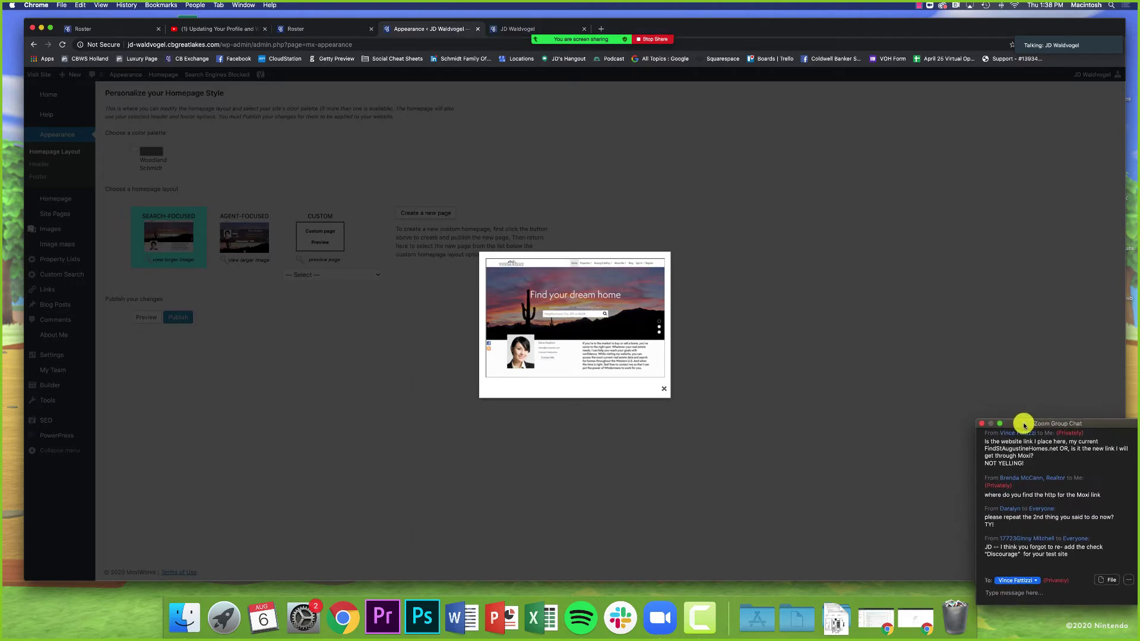
left_click(984, 424)
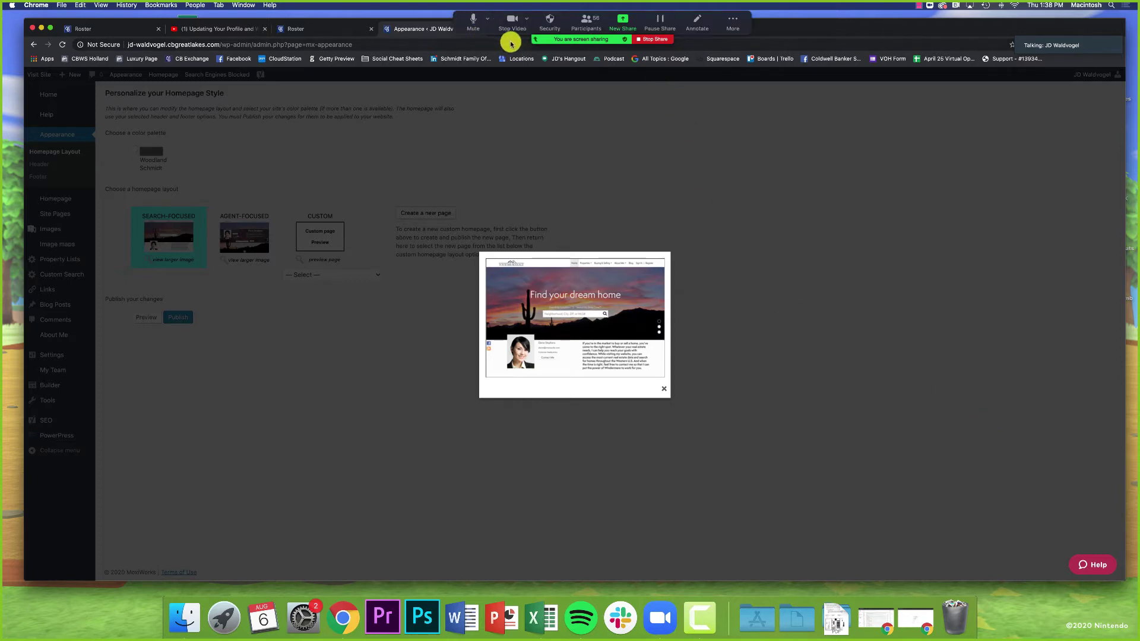
Step: Switch to the live homepage and focus its location search box
mouse_move(802, 35)
left_mouse_down()
mouse_move(770, 51)
mouse_move(792, 22)
left_mouse_up()
left_click(517, 46)
left_click(585, 280)
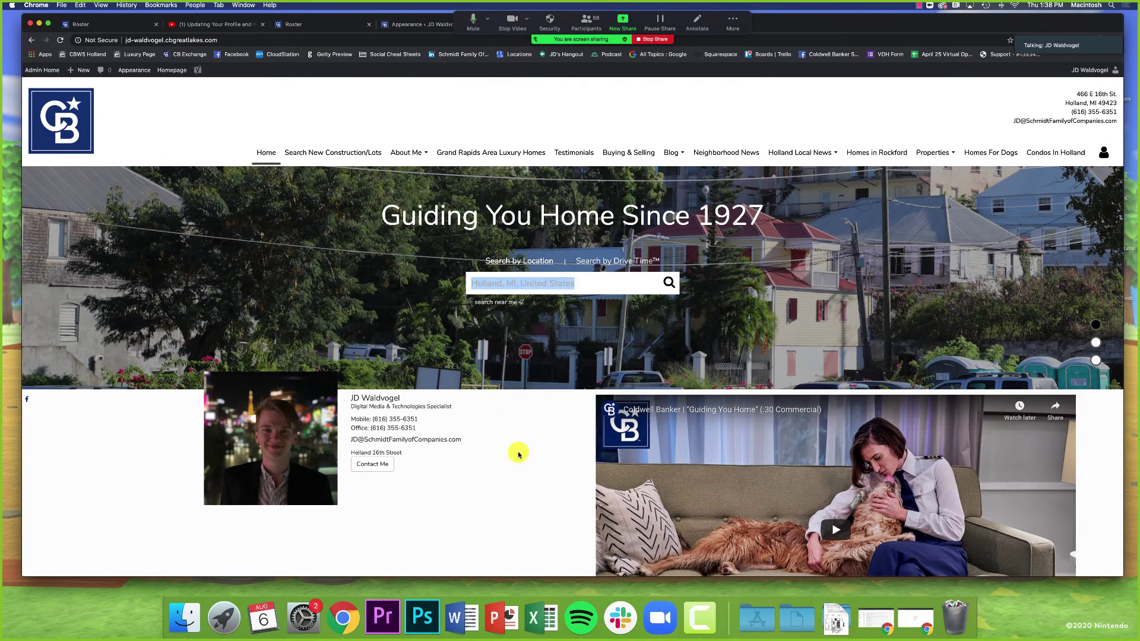
Step: Scroll the live homepage, then return to Appearance and close the enlarged layout preview
scroll(522, 467, "down", 1)
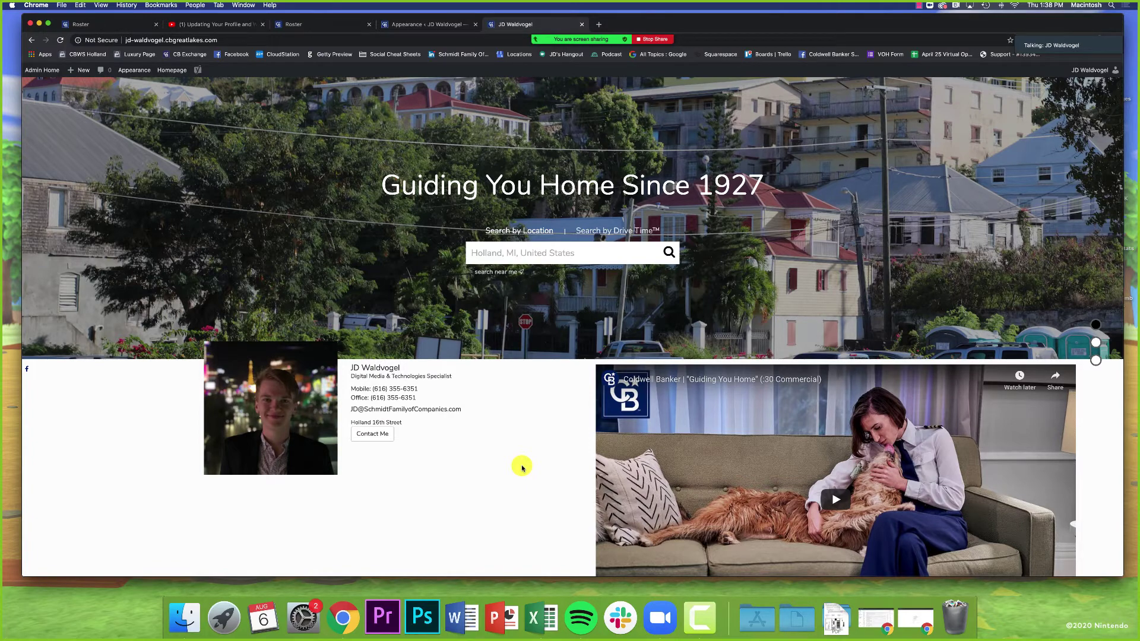
left_click(390, 28)
left_click(660, 385)
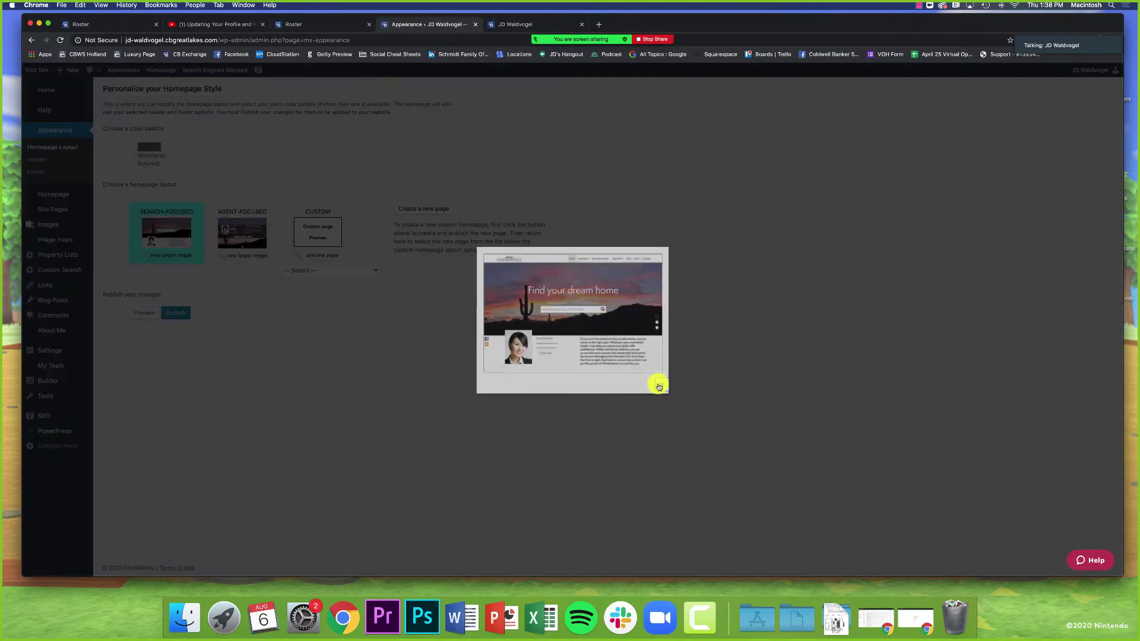
Step: Select the Agent-Focused layout and view enlarged Agent-Focused and Search-Focused previews
left_click(249, 258)
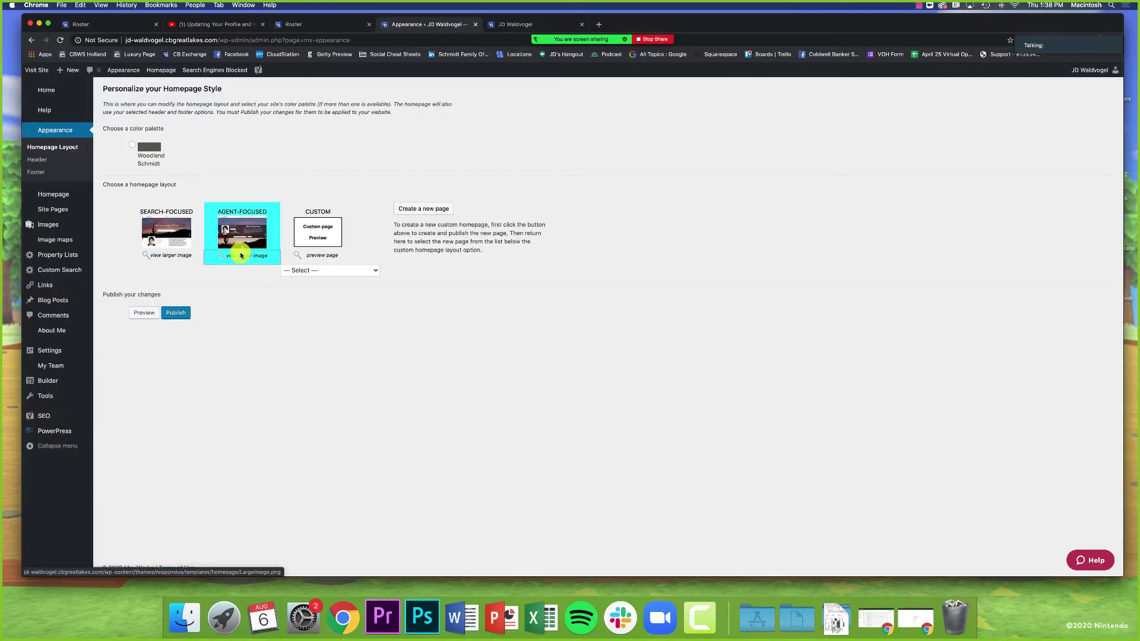
left_click(241, 255)
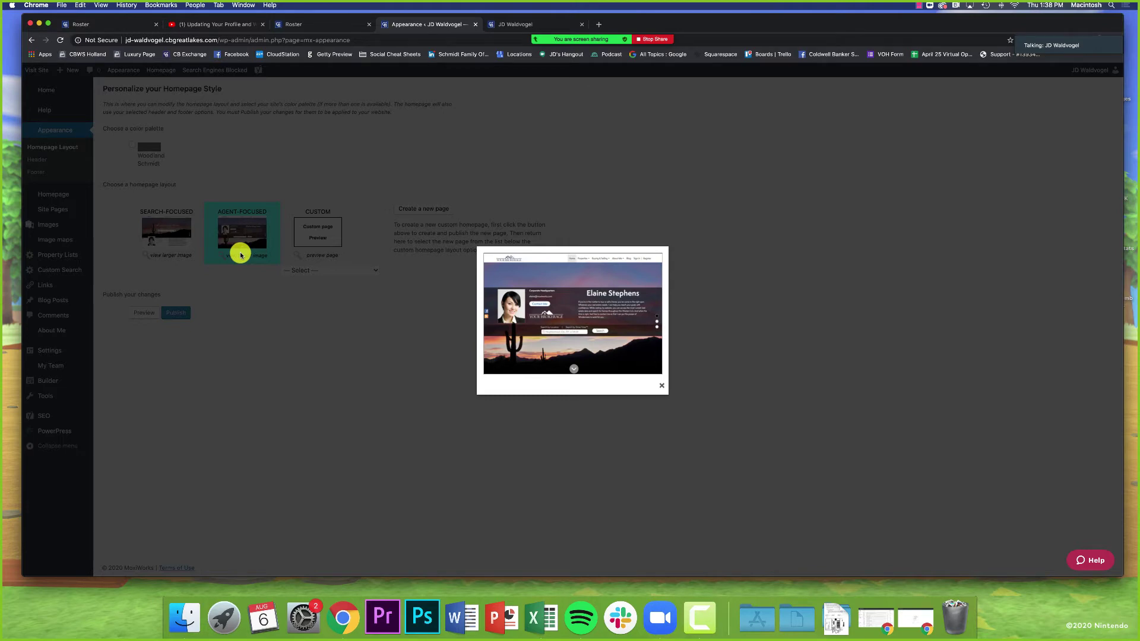
left_click(250, 293)
left_click(159, 252)
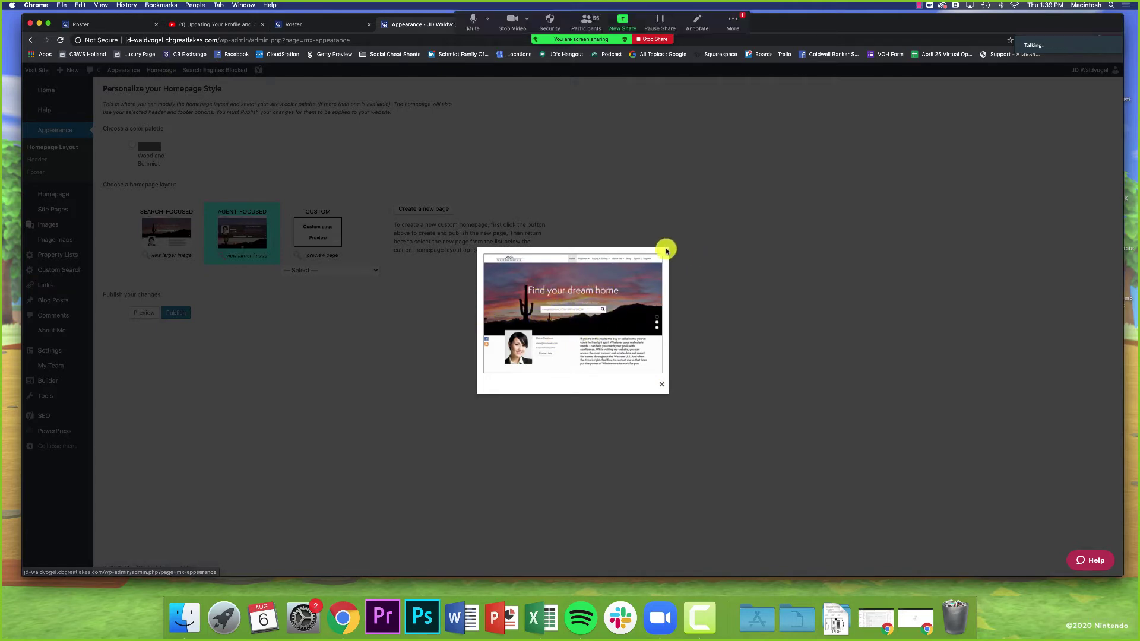
Step: Bring up the meeting chat, then search properties near Holland, MI on the live site
left_click(735, 34)
left_click(742, 54)
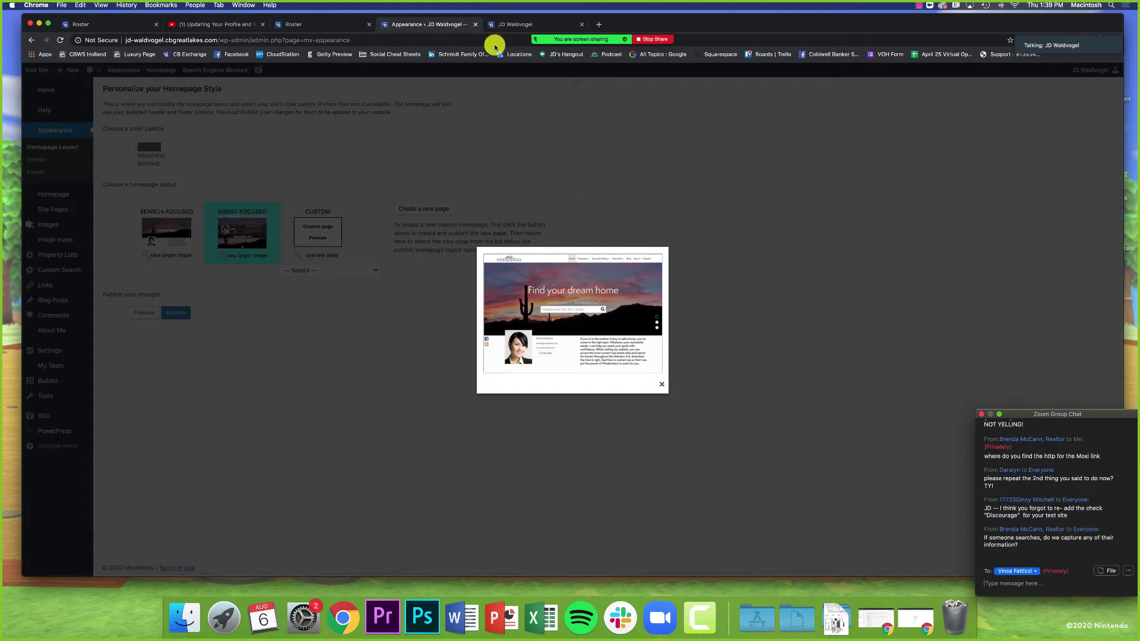
left_click(499, 24)
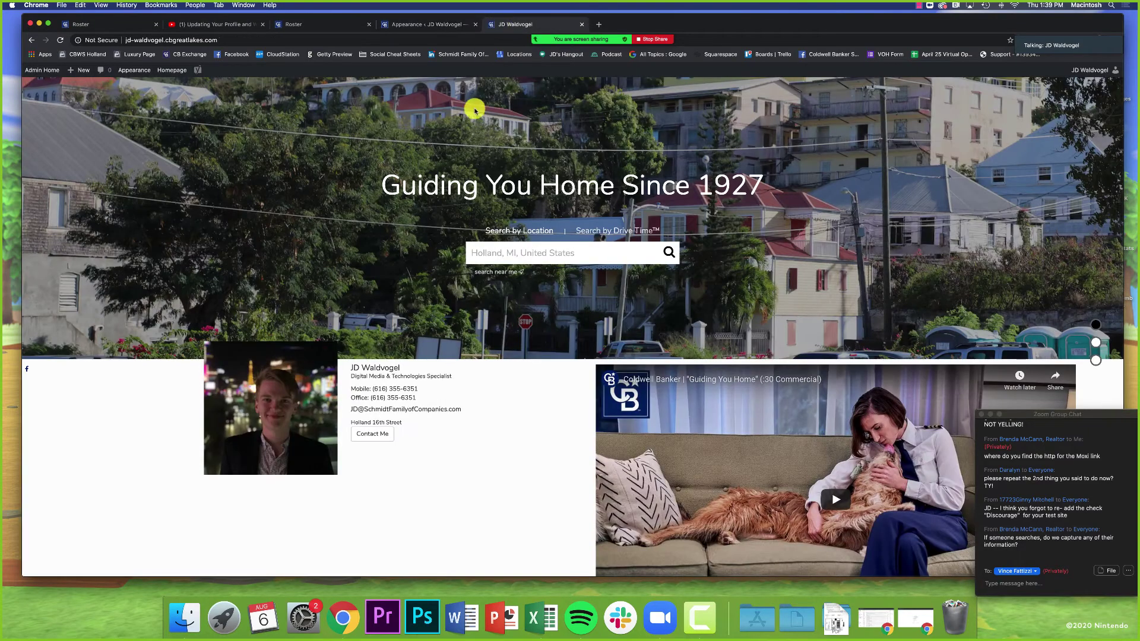
left_click(505, 249)
left_click(505, 249)
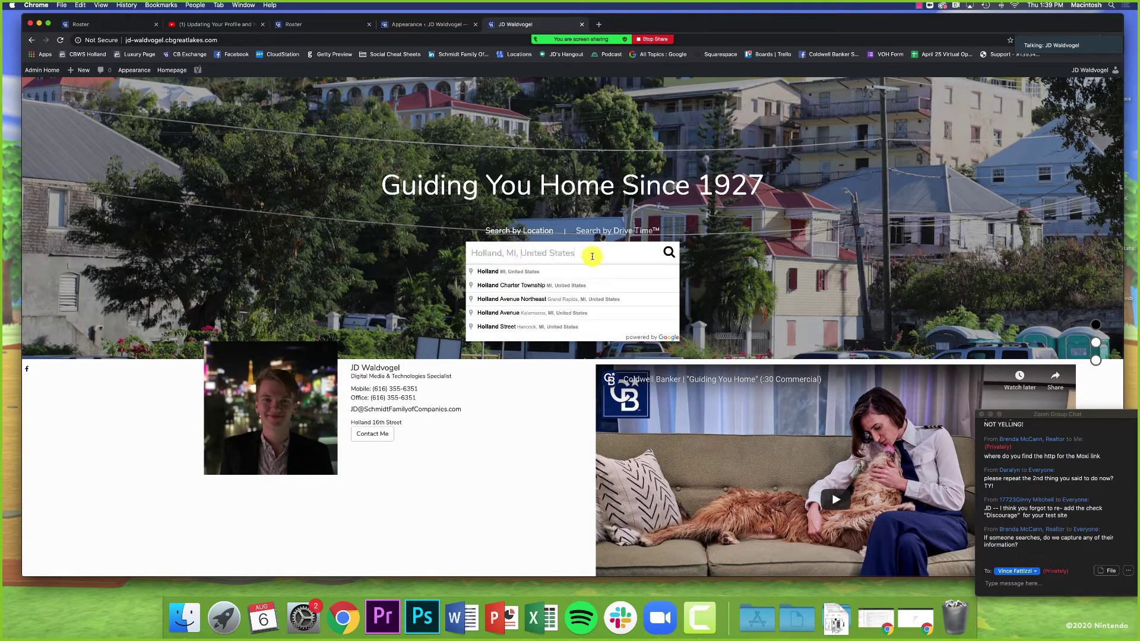
left_click(667, 256)
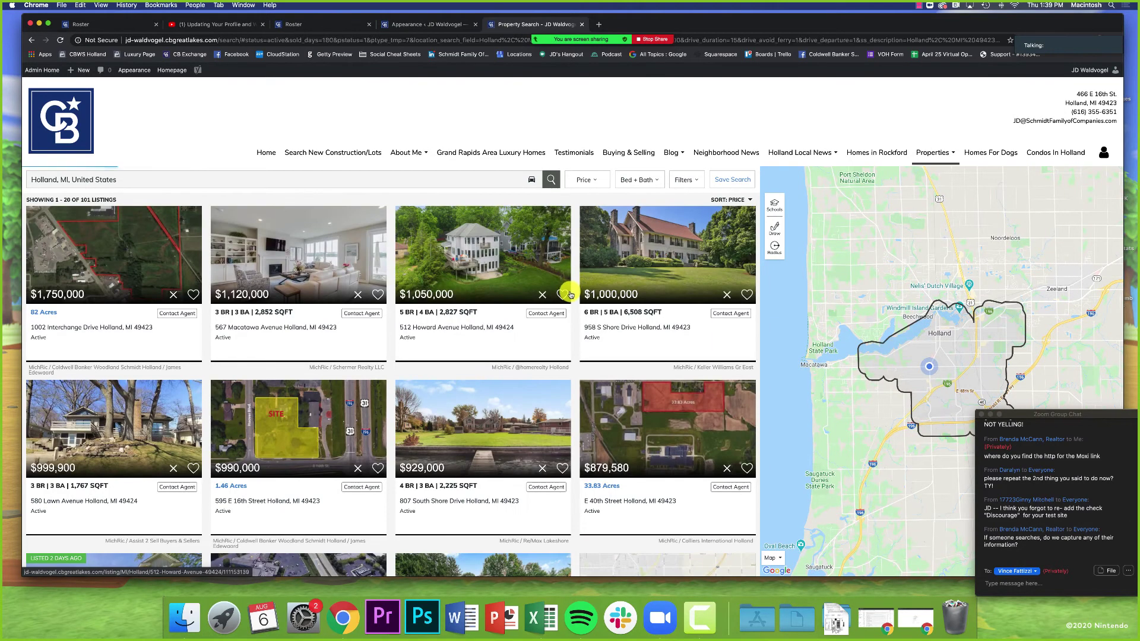
left_click(636, 266)
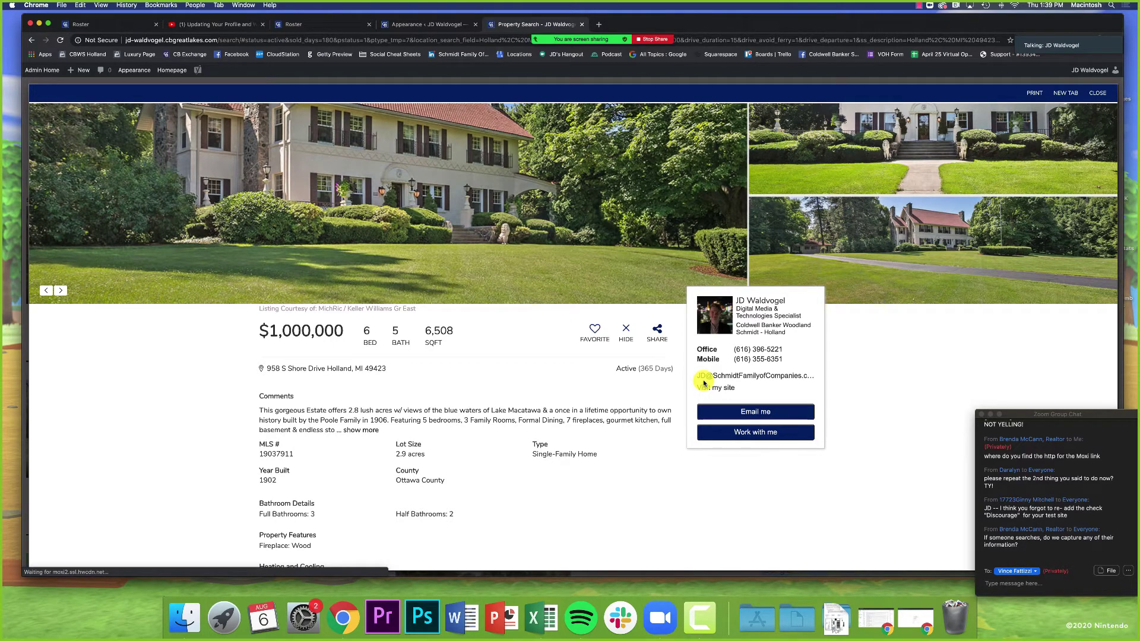
scroll(705, 463, "down", 5)
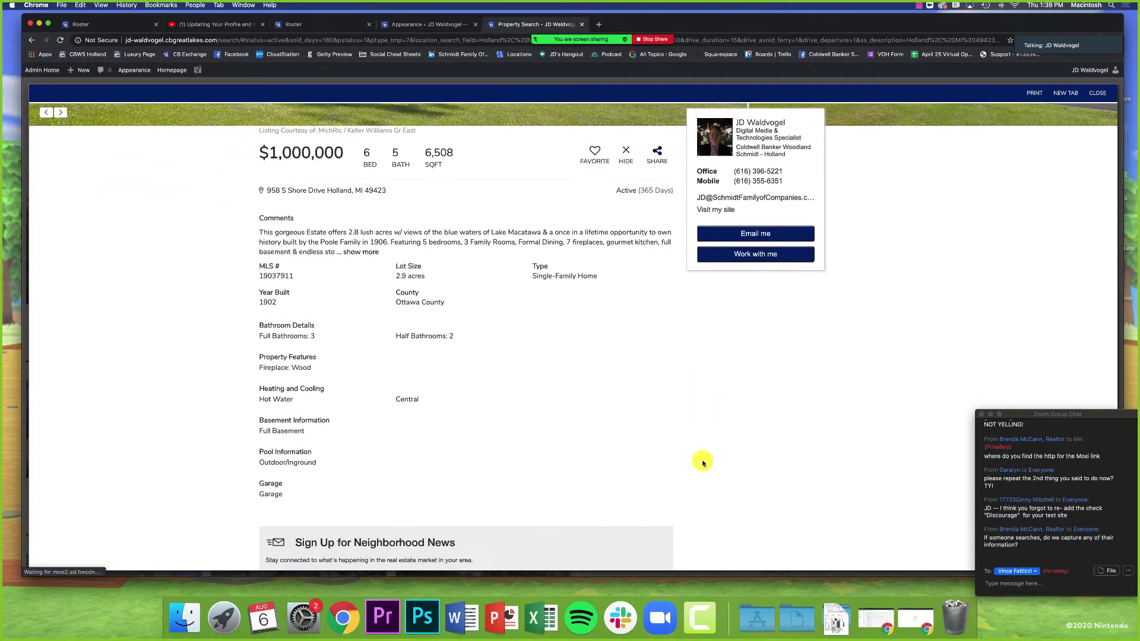
scroll(704, 461, "up", 3)
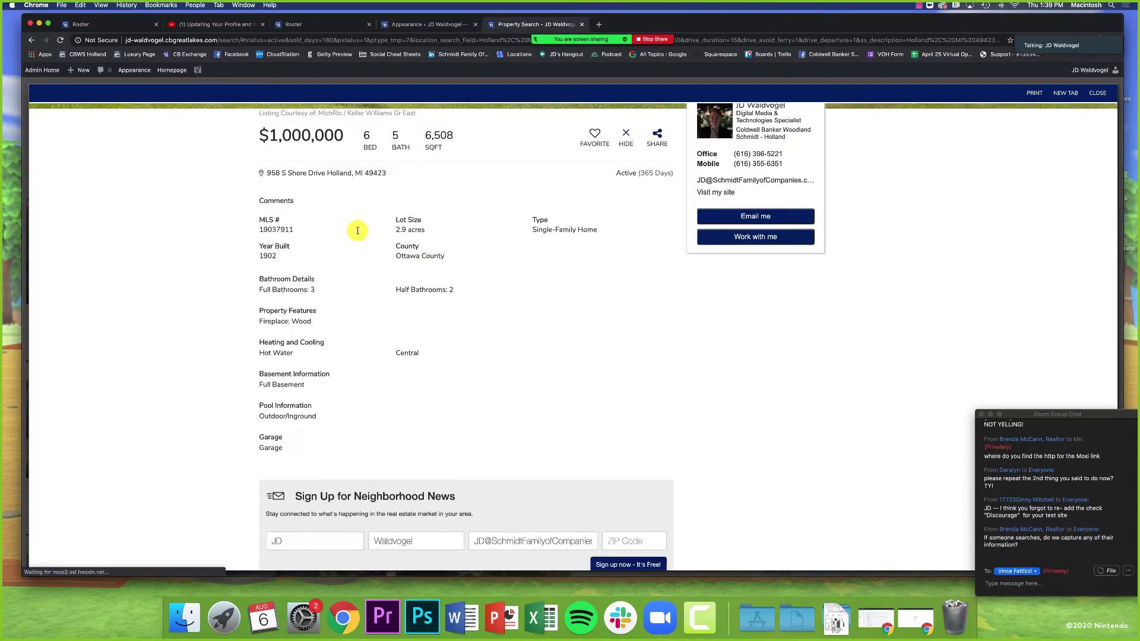
left_click(361, 235)
scroll(594, 279, "up", 2)
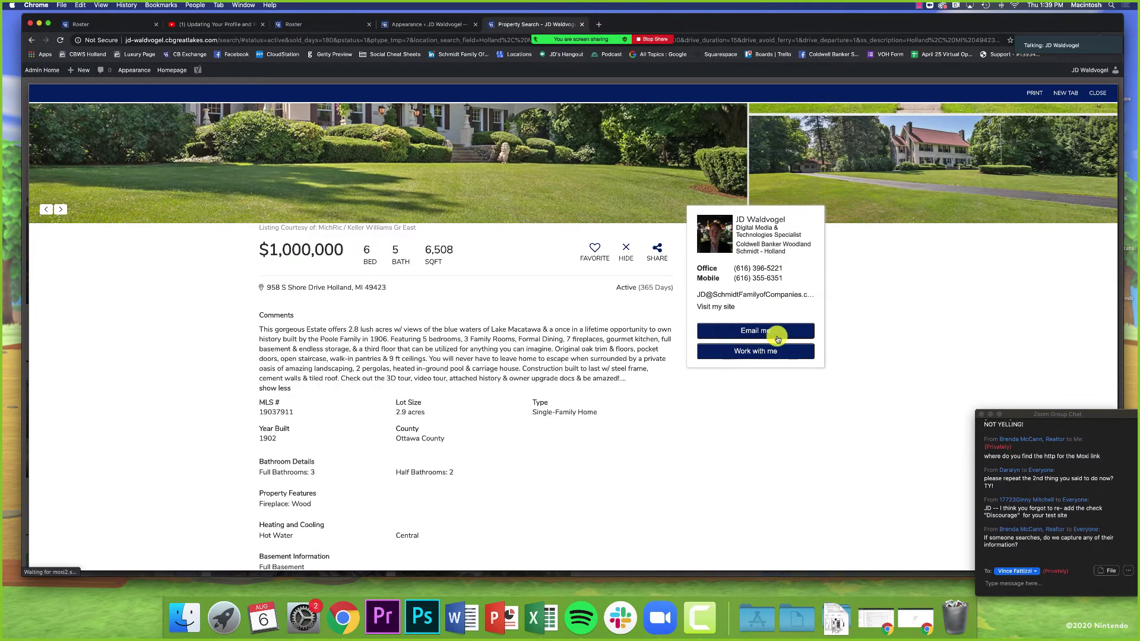
left_click(1017, 570)
scroll(1020, 470, "up", 3)
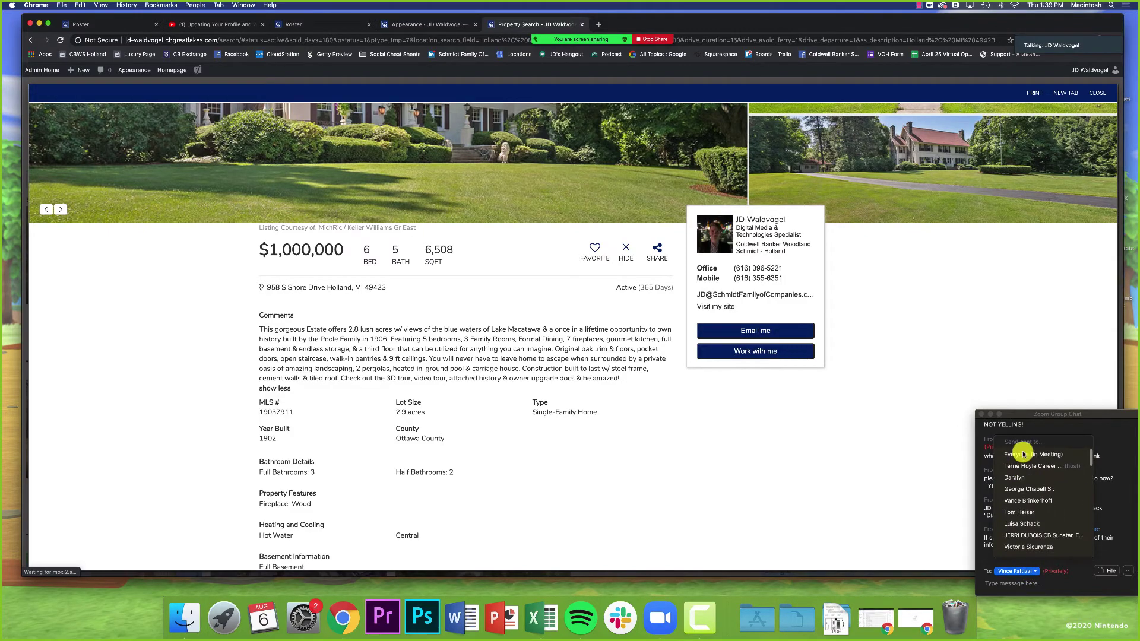
left_click(1020, 454)
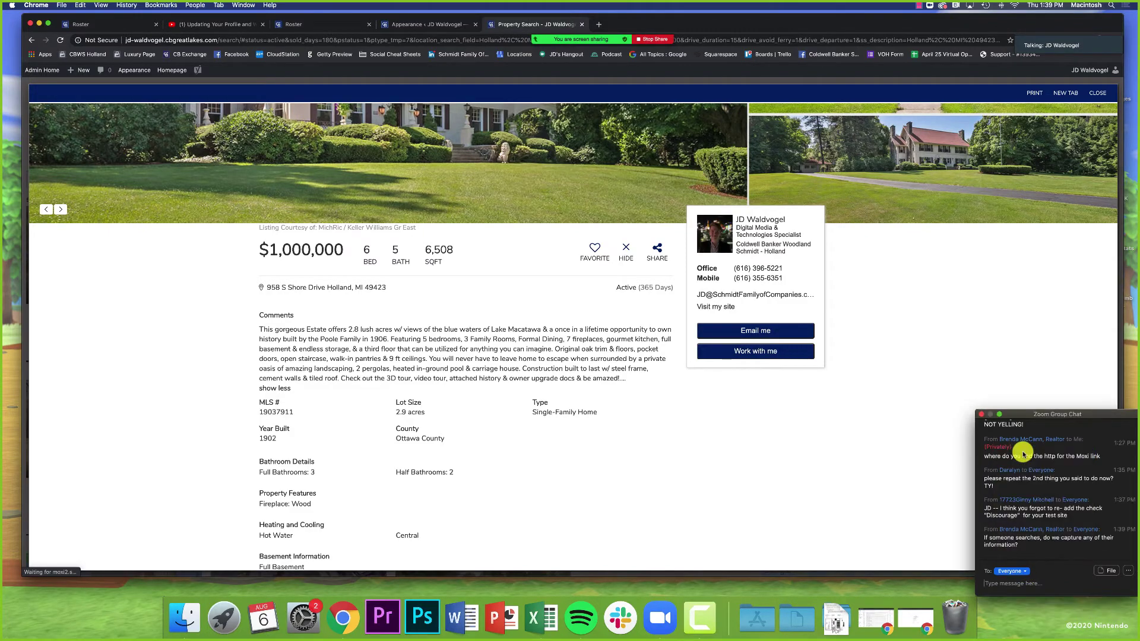
left_click(1093, 93)
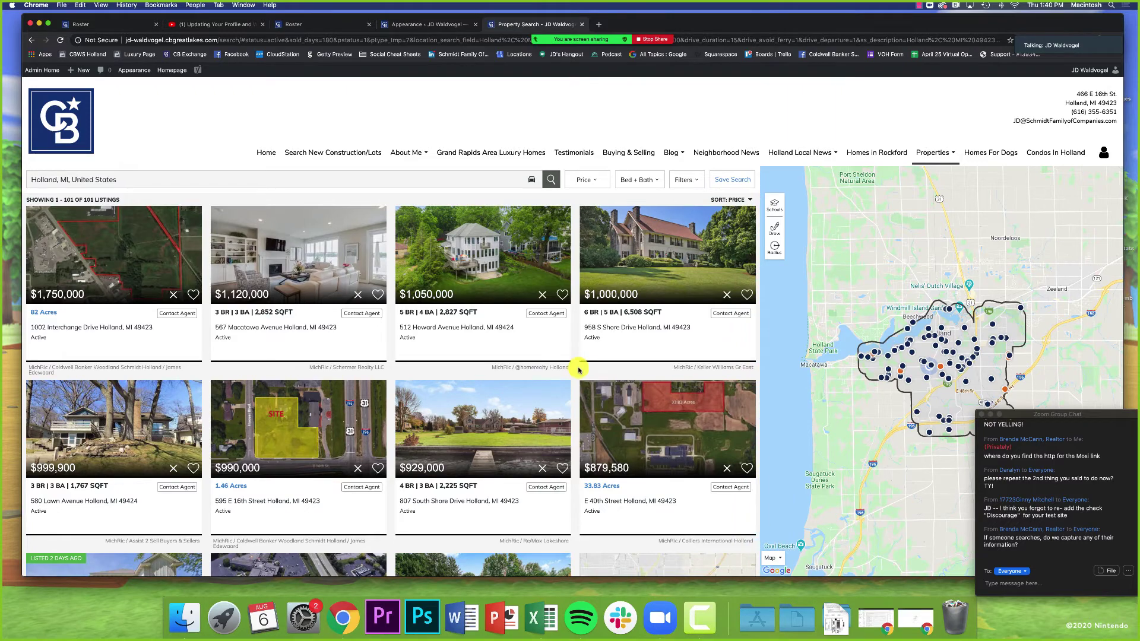
Step: Scroll the results and open the $540,000 South Shore Drive condo listing
scroll(585, 381, "down", 10)
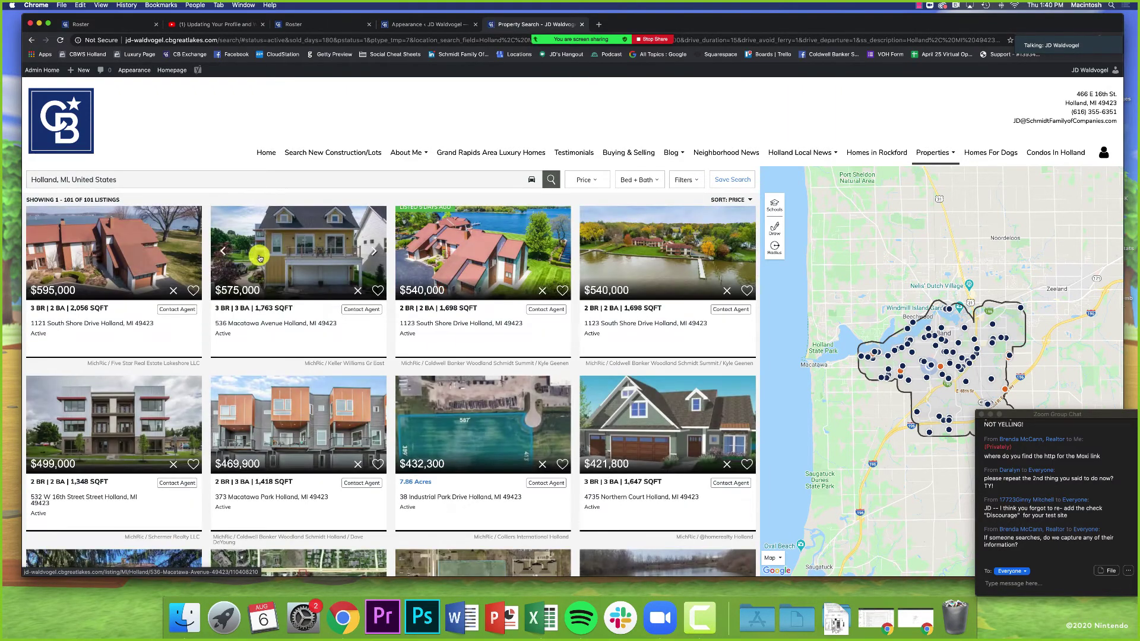
left_click(460, 259)
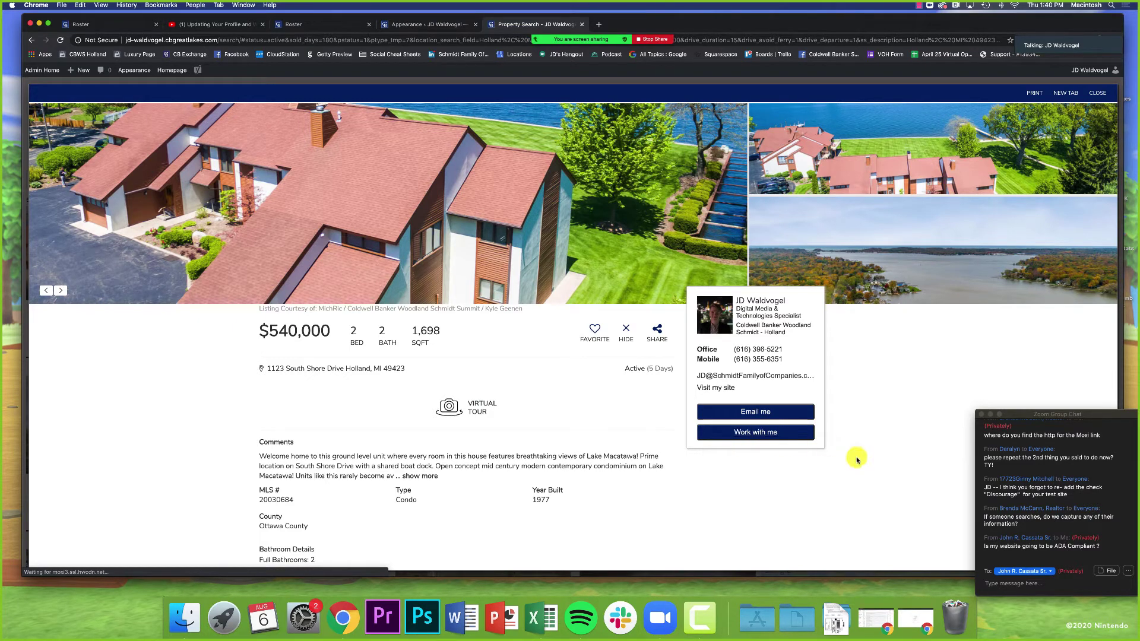
left_click(1053, 549)
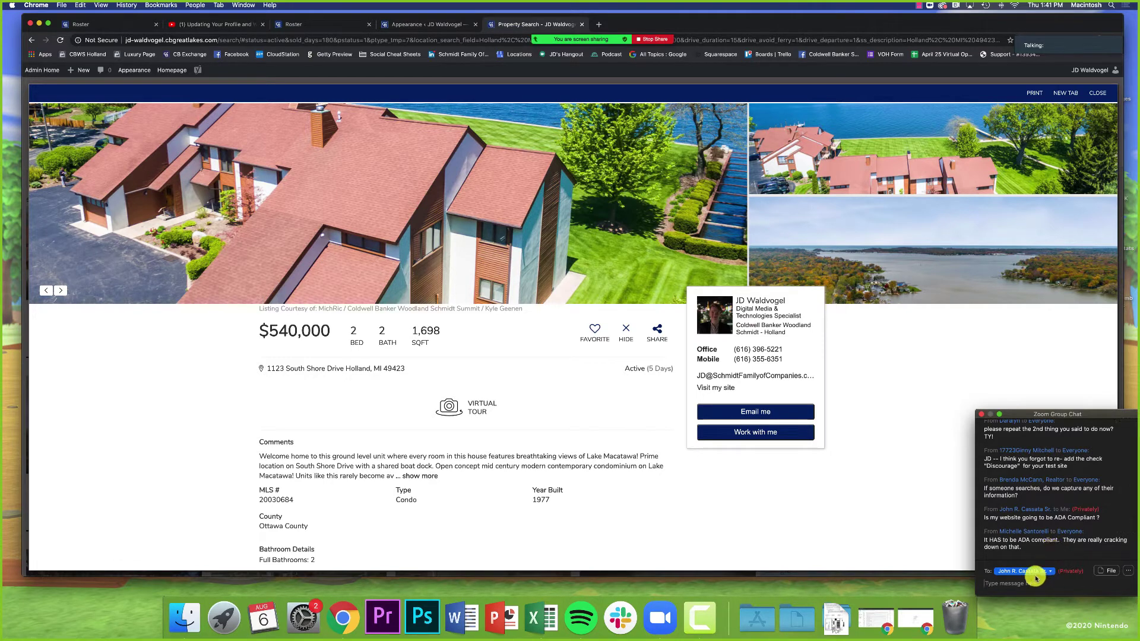
Step: Address meeting chat messages to Everyone, then return to the Appearance settings tab
left_click(1037, 573)
left_click(1023, 450)
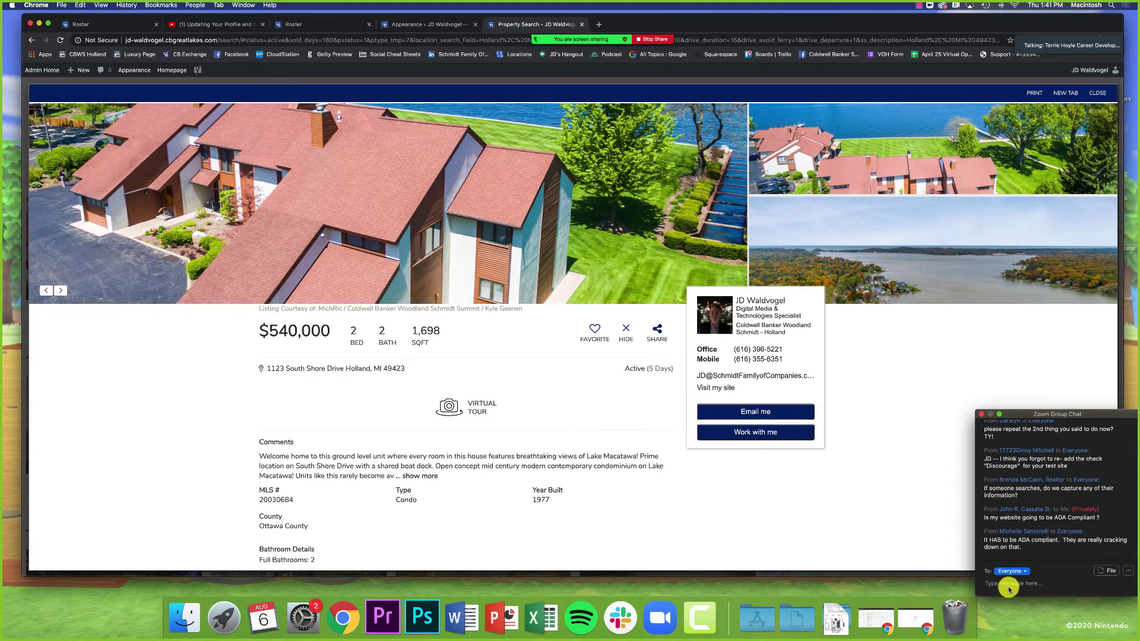
left_click(921, 533)
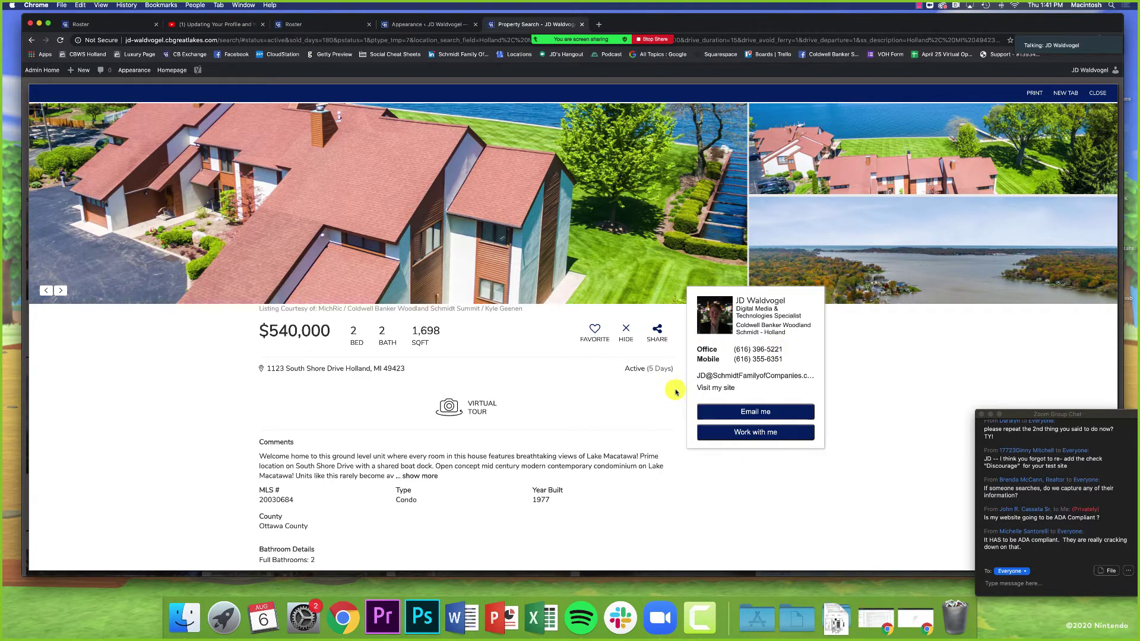
left_click(404, 26)
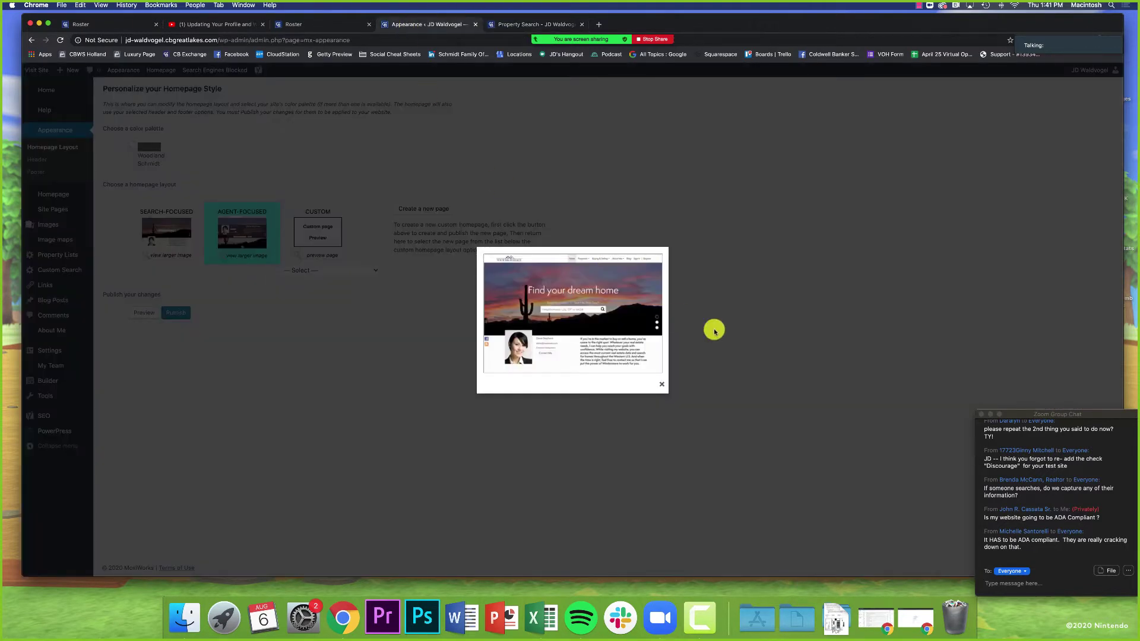
Step: Close the preview, select the Search-Focused layout and publish it
left_click(662, 384)
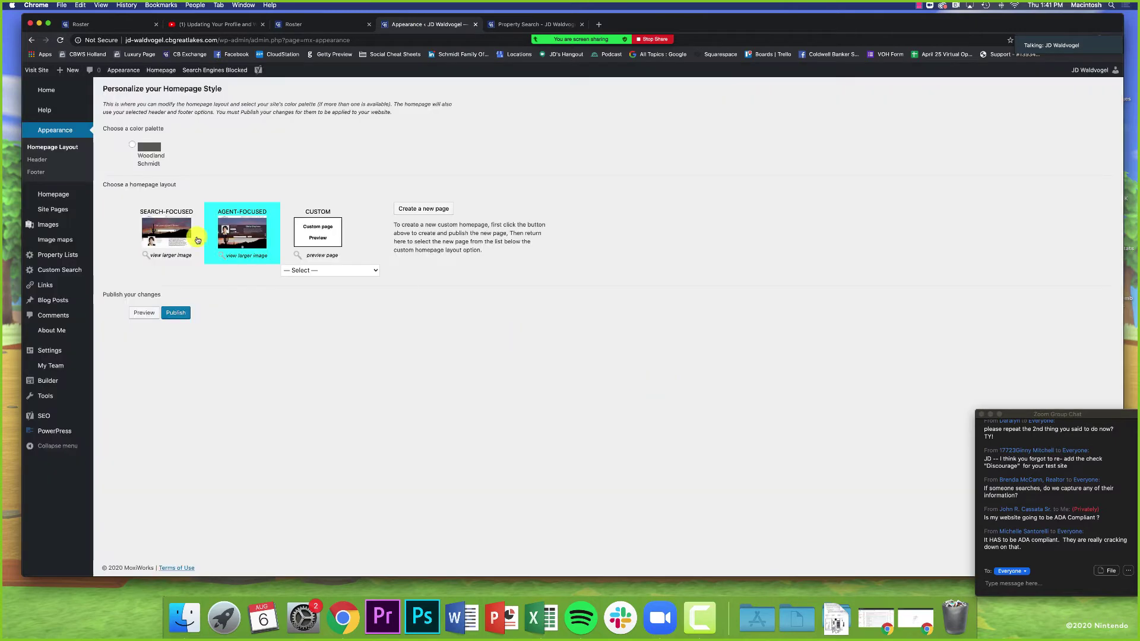
left_click(166, 217)
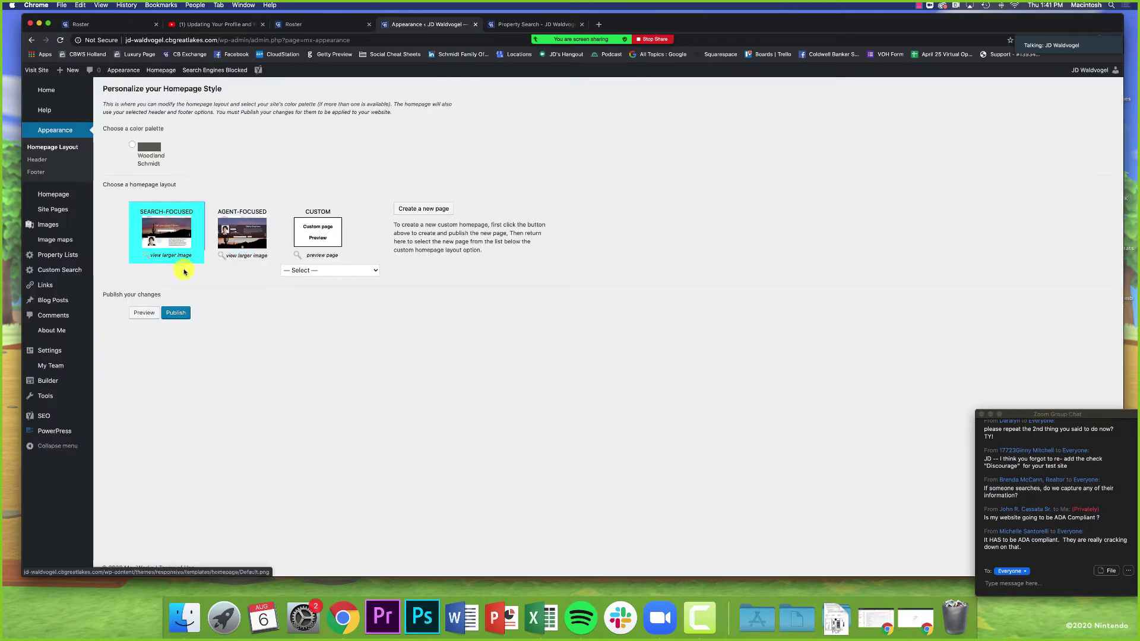
left_click(169, 319)
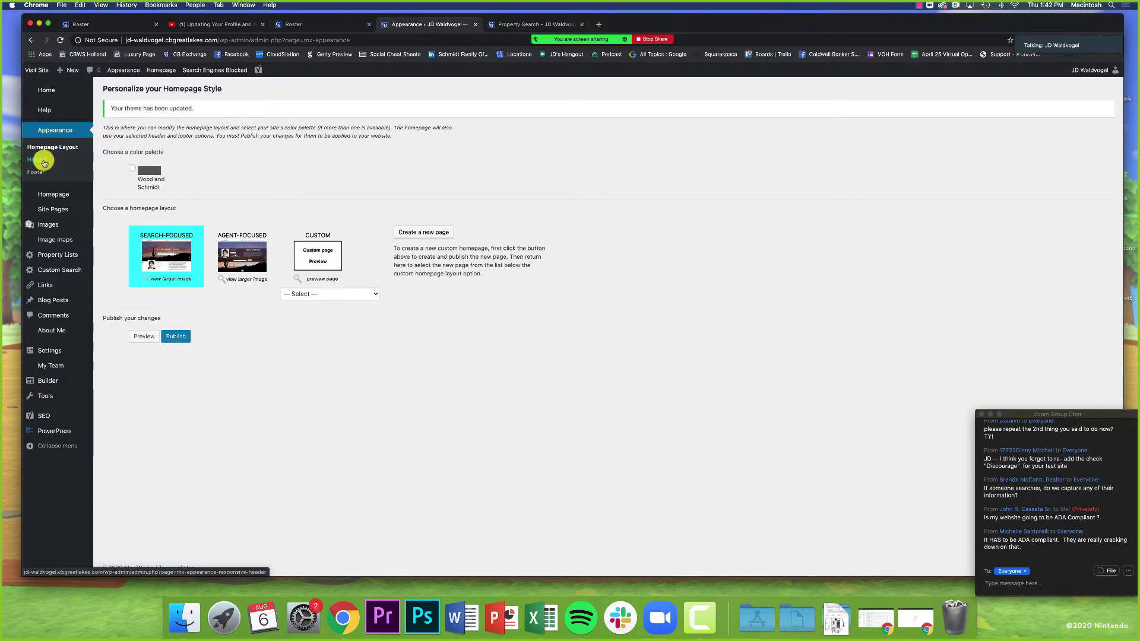
left_click(44, 163)
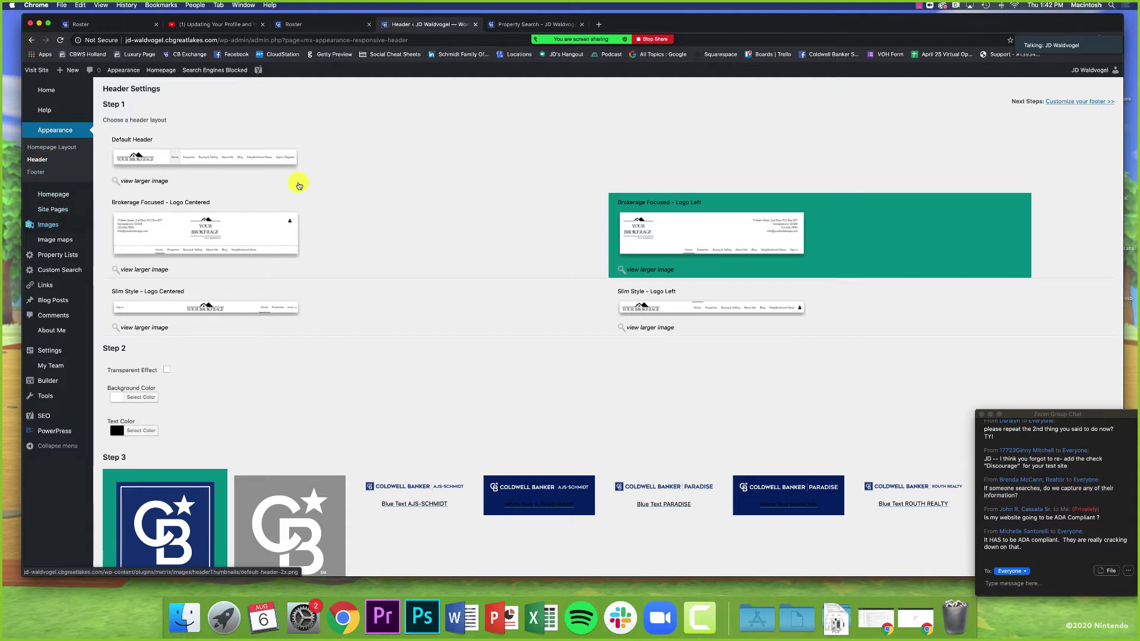
Step: Cycle through the Brokerage Focused and Slim Style headers, ending on Default Header, then return to property search
left_click(146, 160)
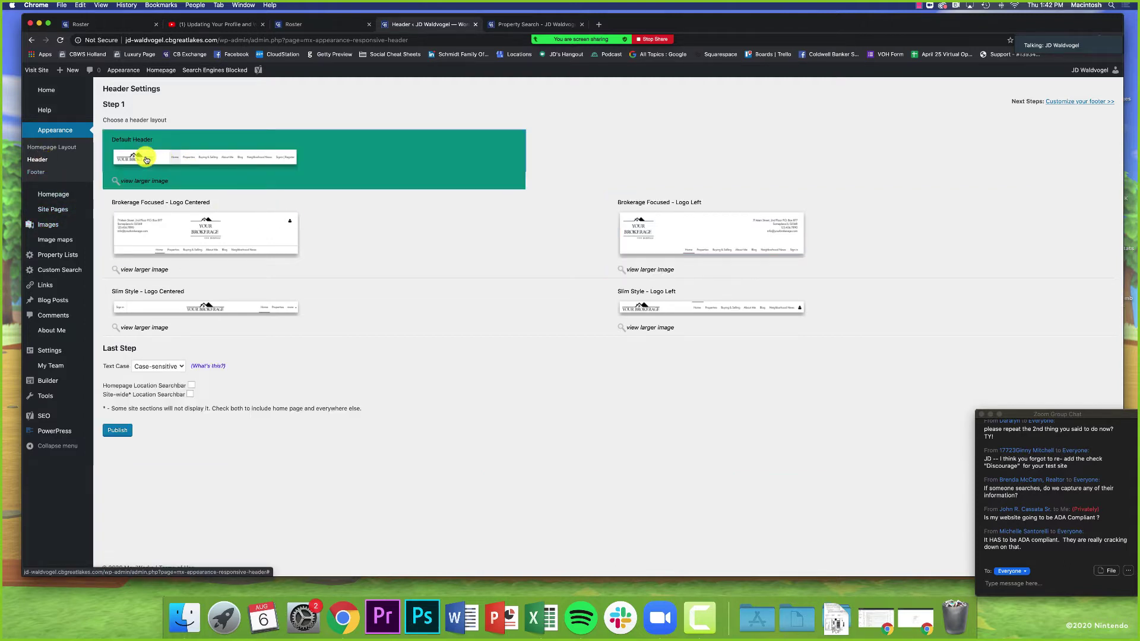
left_click(199, 229)
left_click(190, 312)
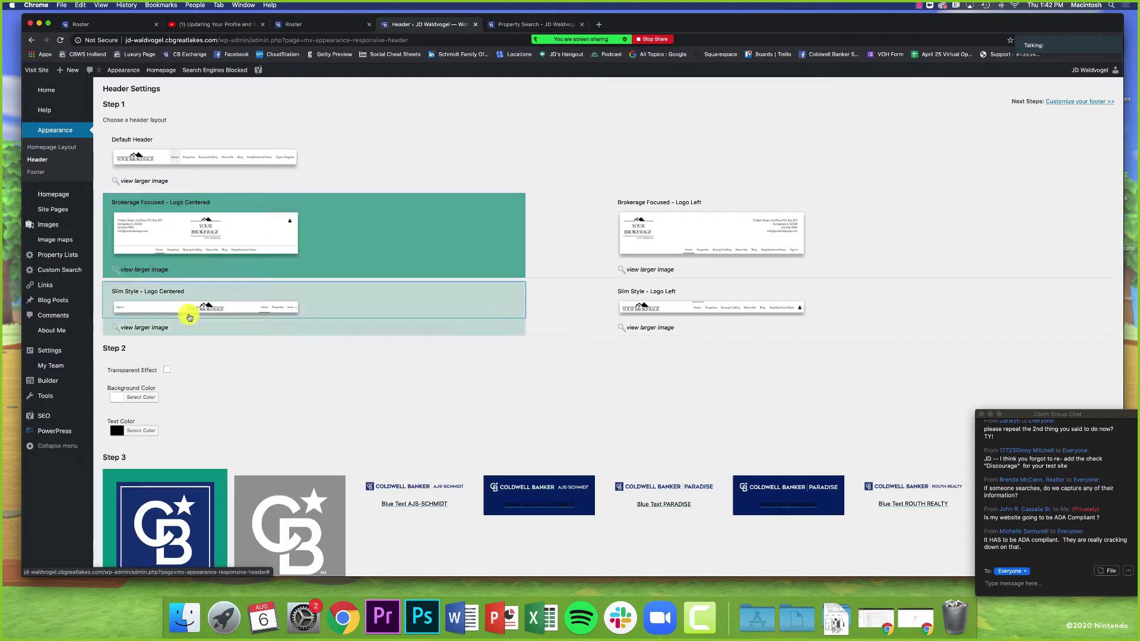
left_click(694, 315)
left_click(688, 253)
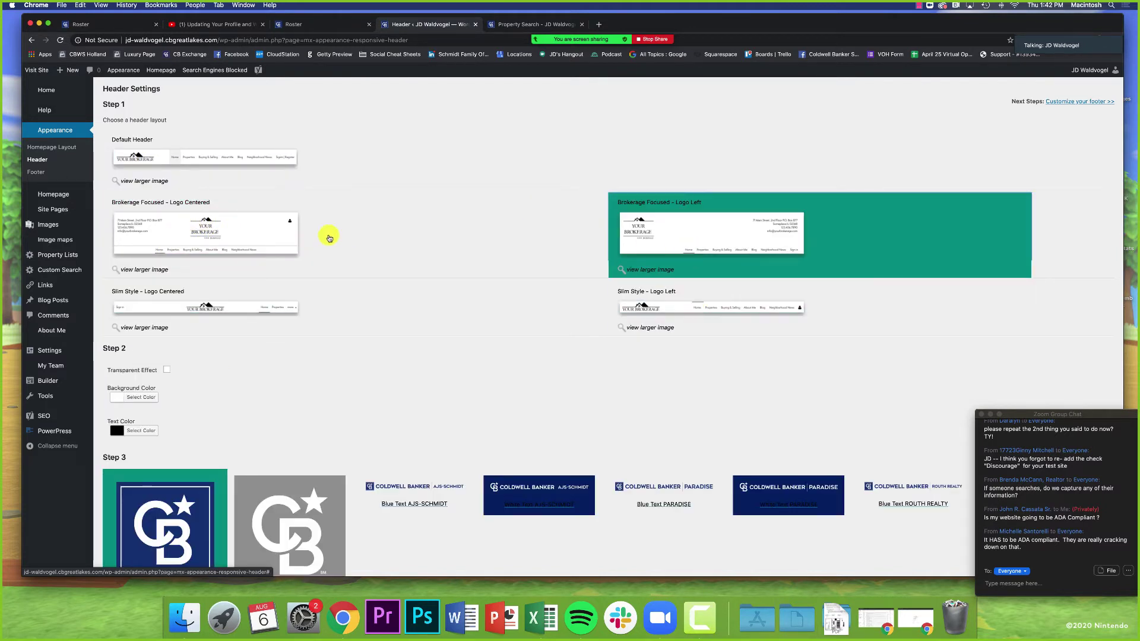
left_click(255, 235)
left_click(248, 313)
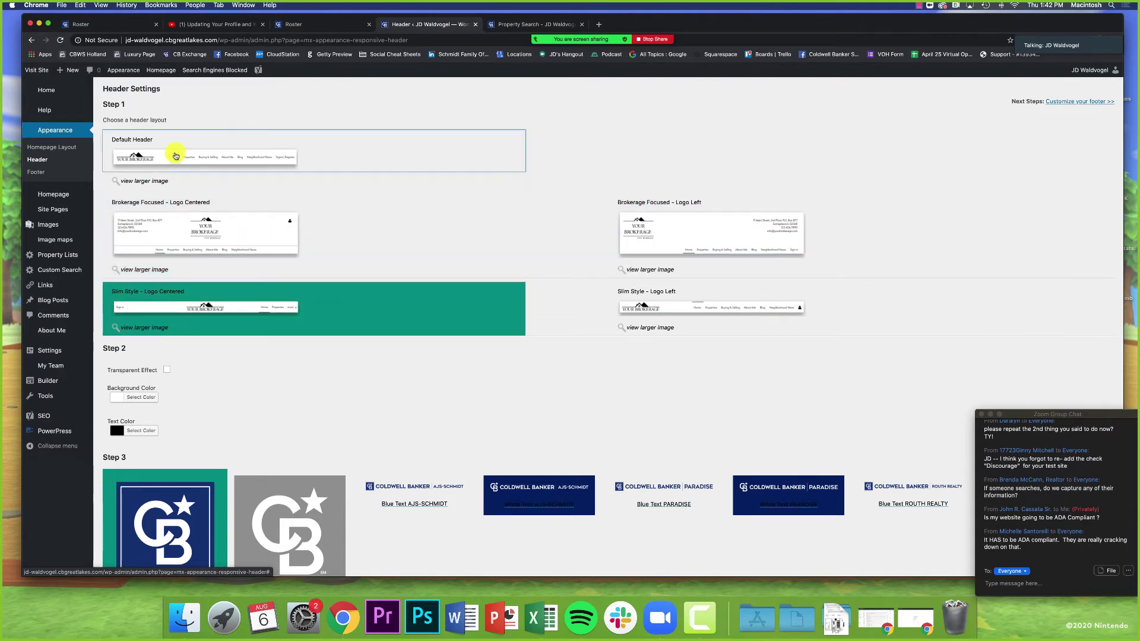
left_click(160, 161)
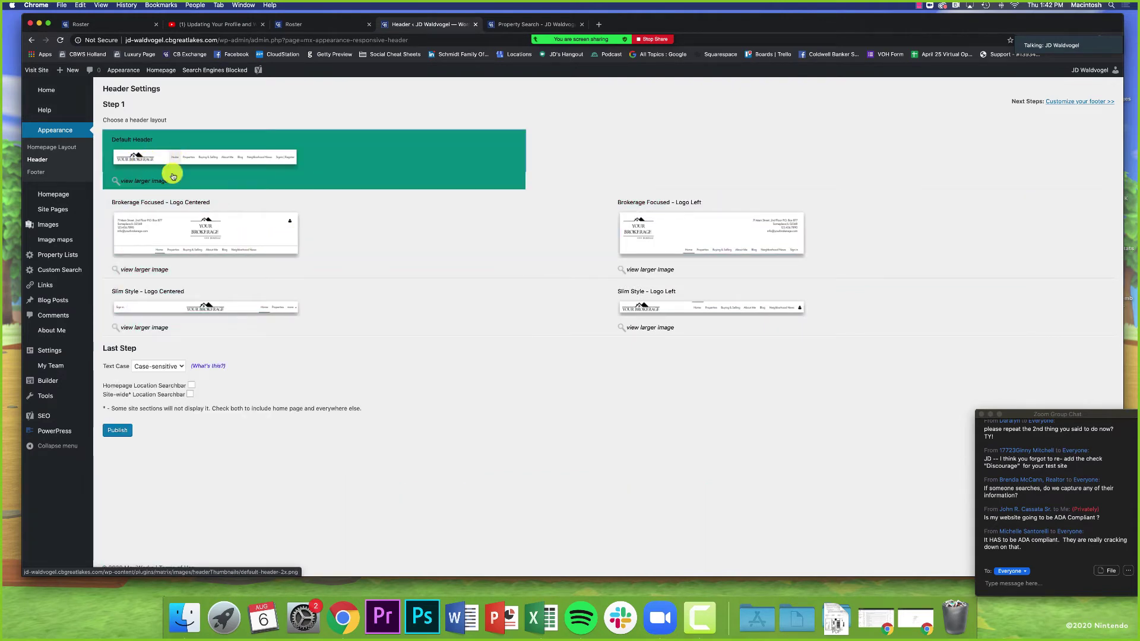
left_click(509, 24)
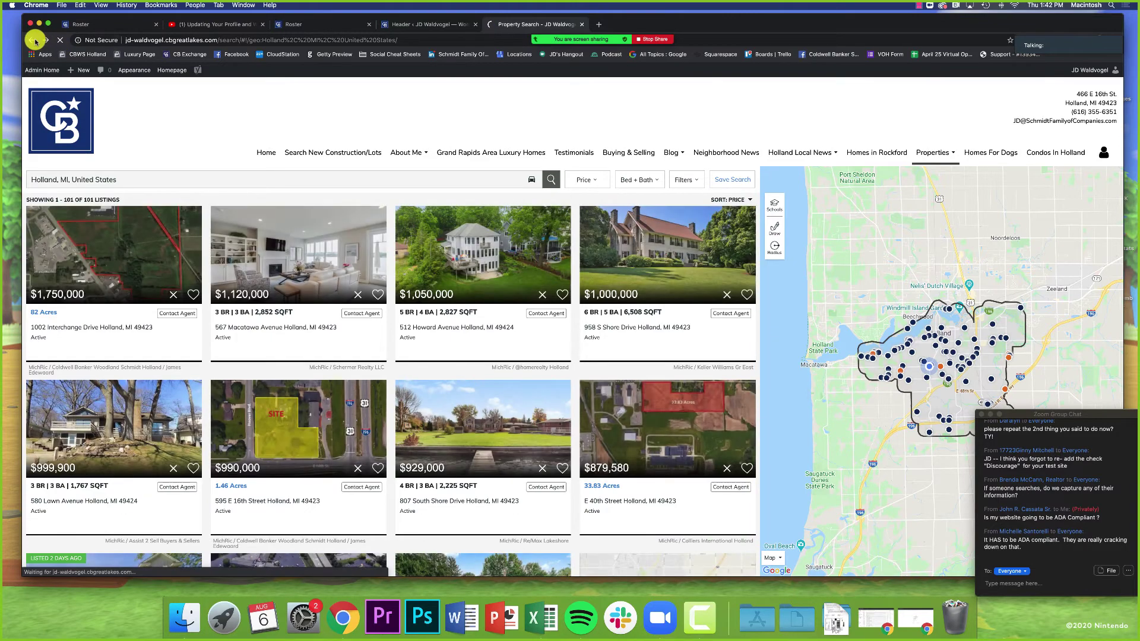
Step: Go back to the live homepage to view the search-focused hero, then return to Header settings
left_click(33, 41)
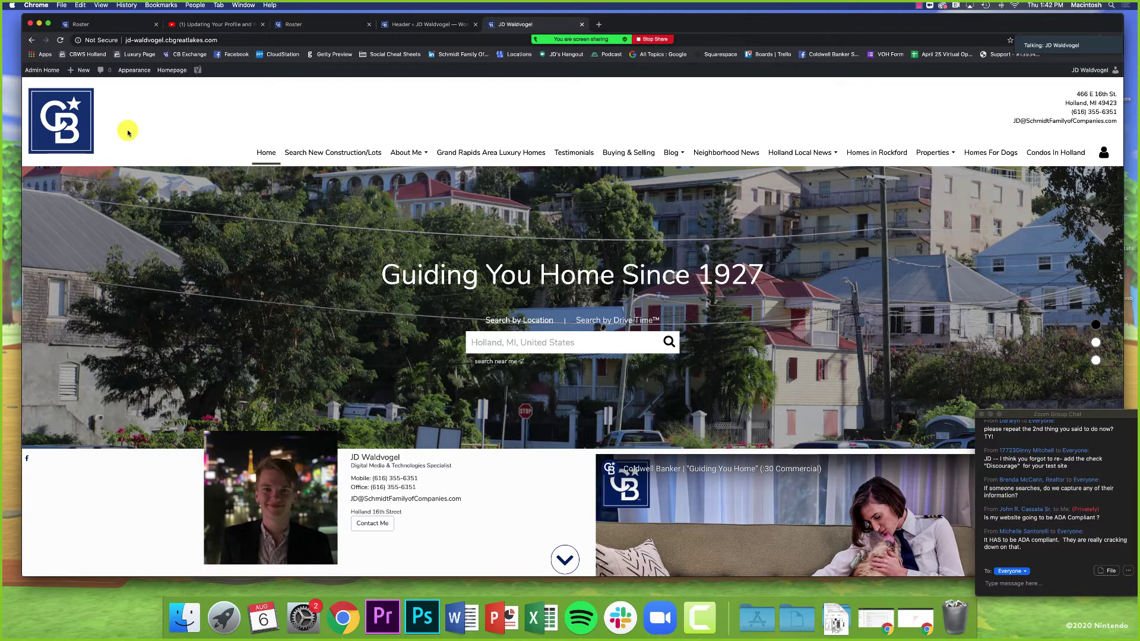
left_click(416, 25)
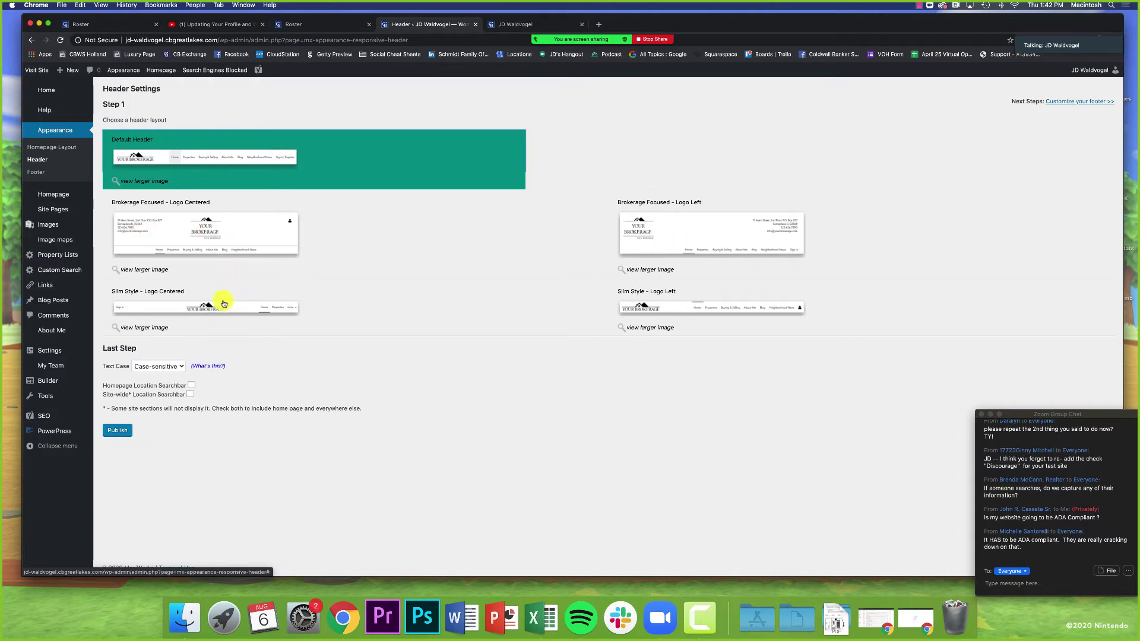
Step: Try Slim Style - Logo Left and toggle Blue/White WOODLAND SCHMIDT logos, ending on White Text with Default Header
left_click(648, 309)
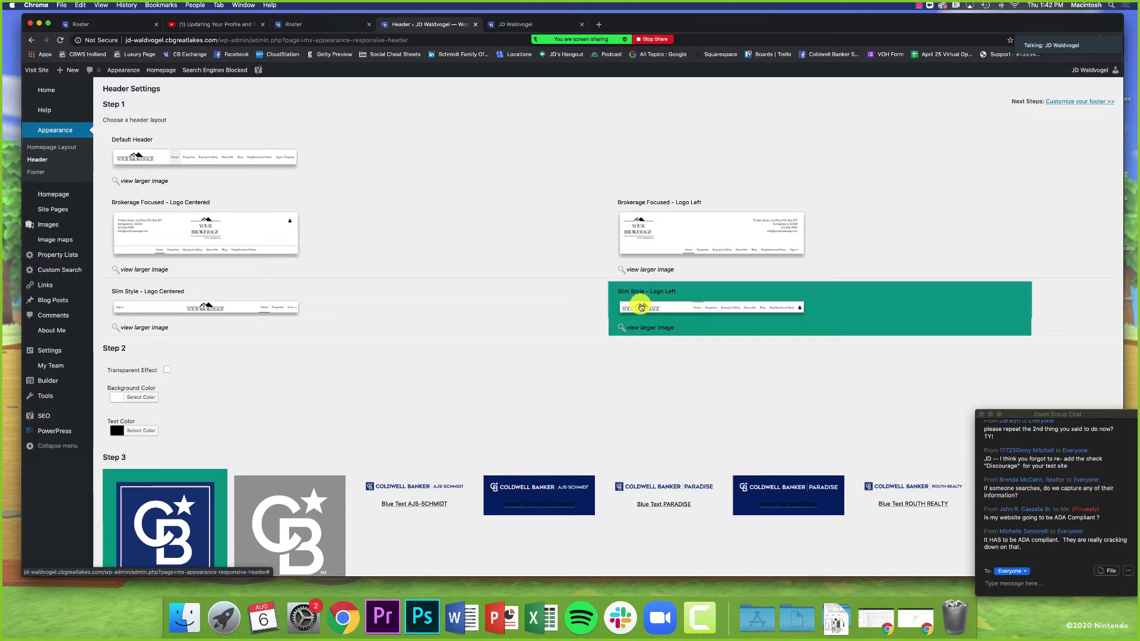
scroll(632, 307, "down", 5)
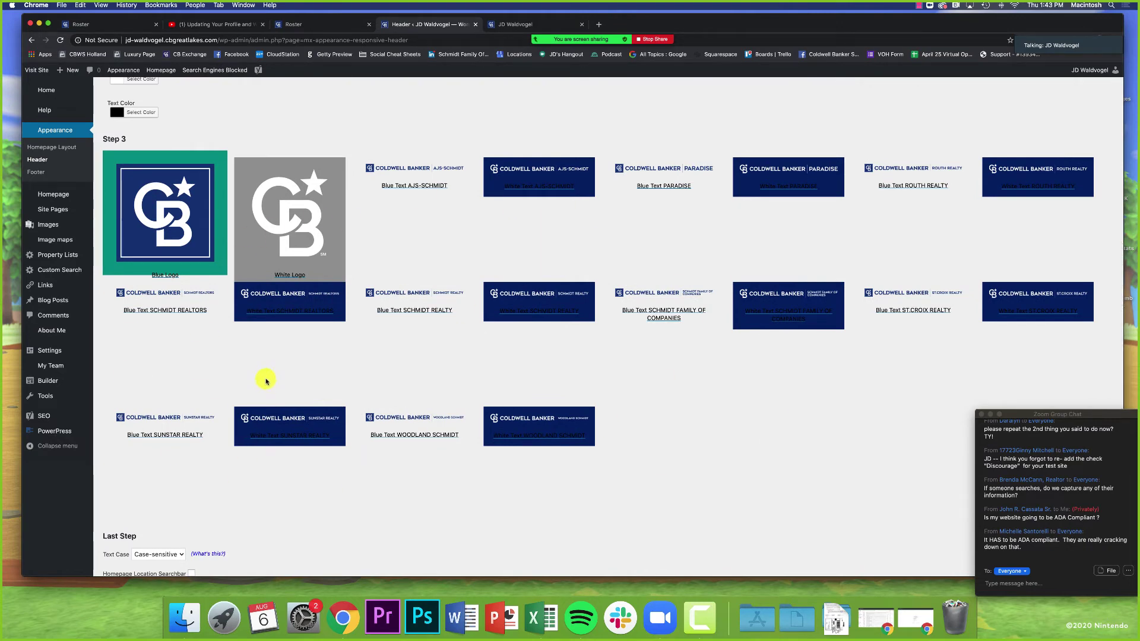
scroll(267, 382, "down", 2)
left_click(404, 361)
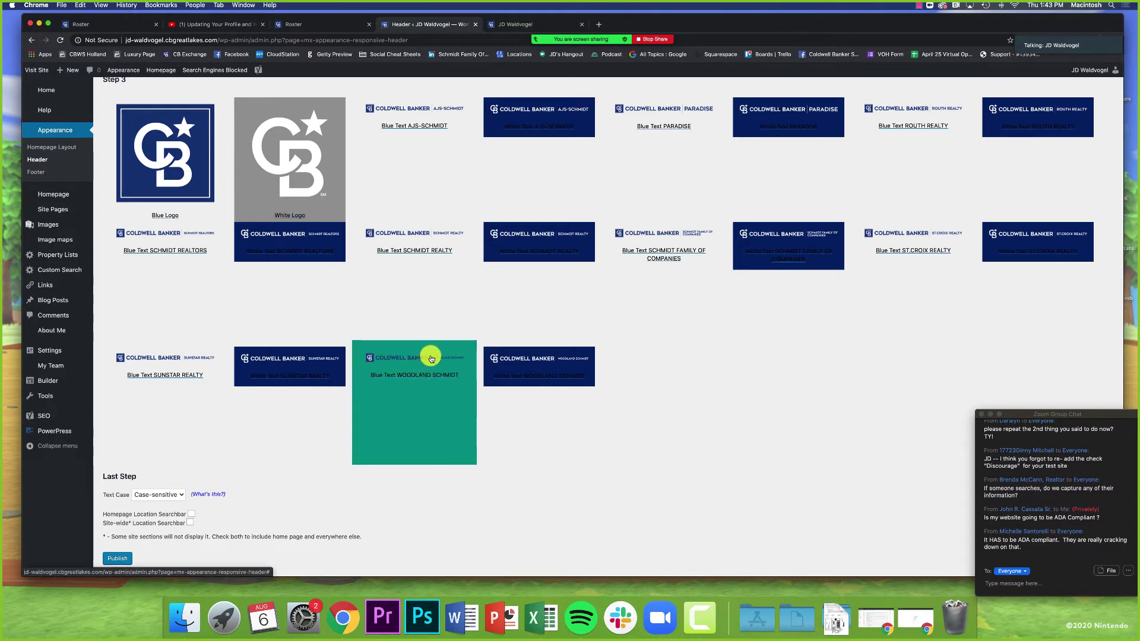
left_click(529, 364)
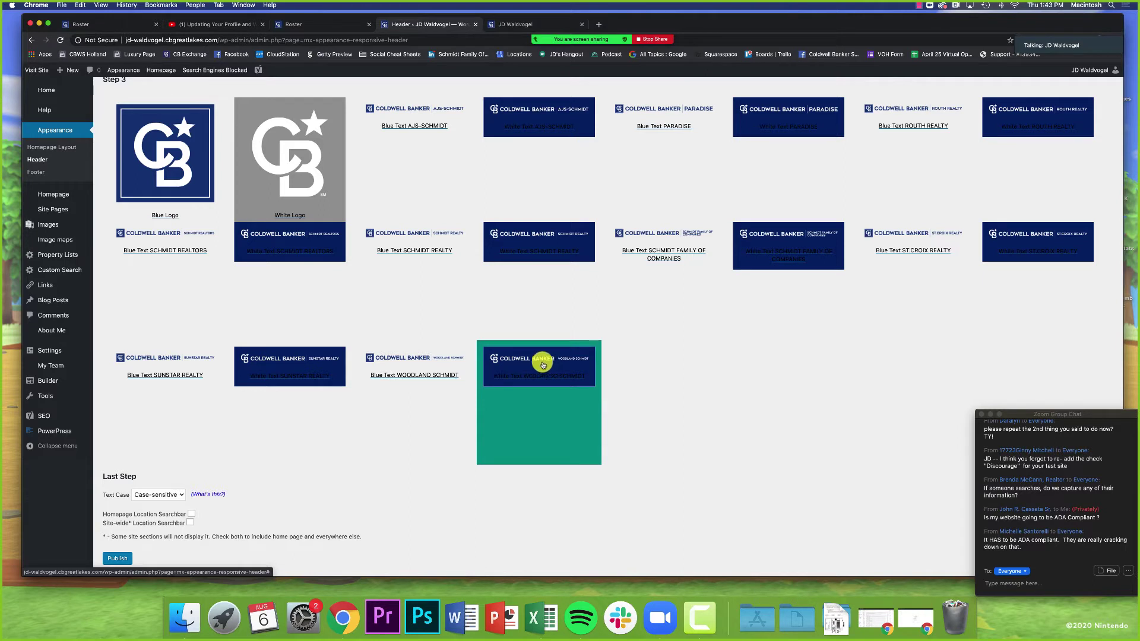
left_click(423, 363)
left_click(522, 359)
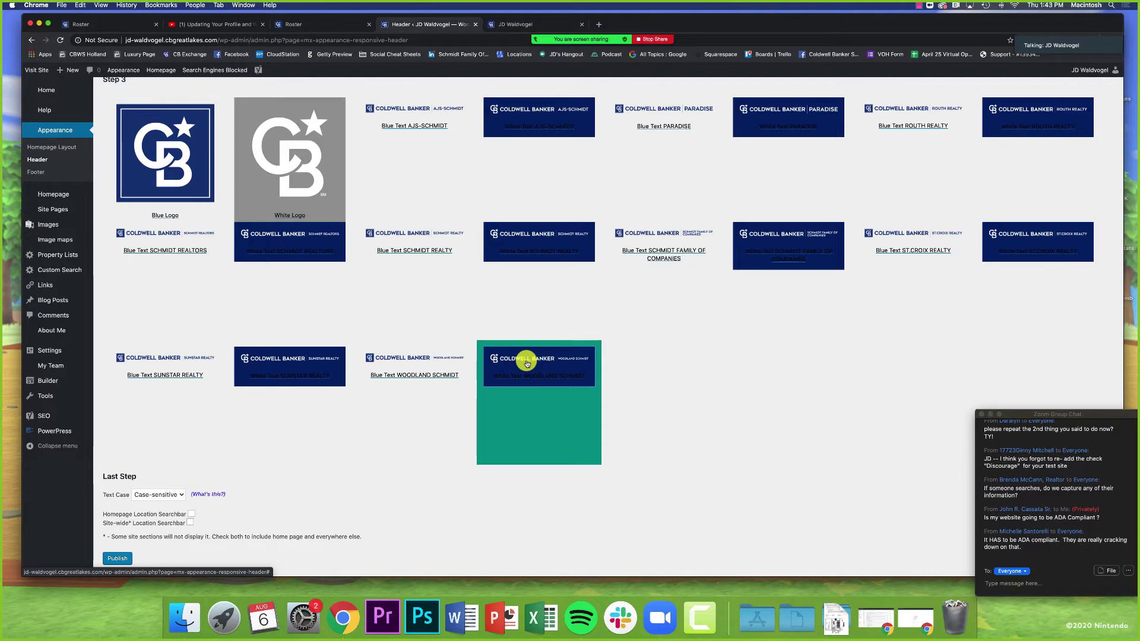
scroll(502, 361, "up", 6)
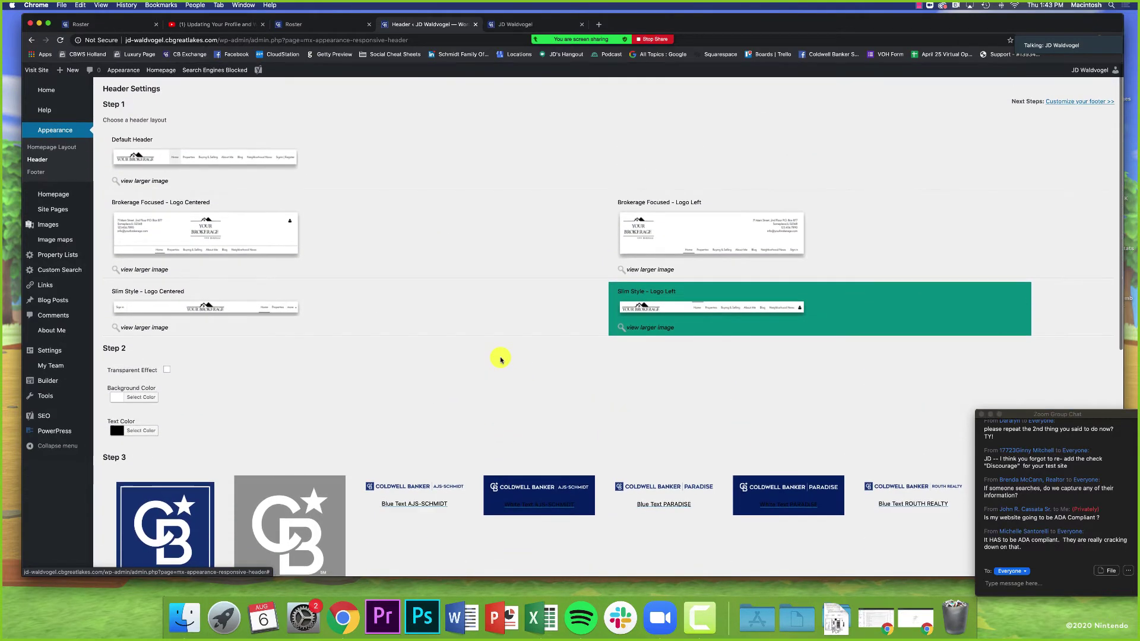
left_click(144, 155)
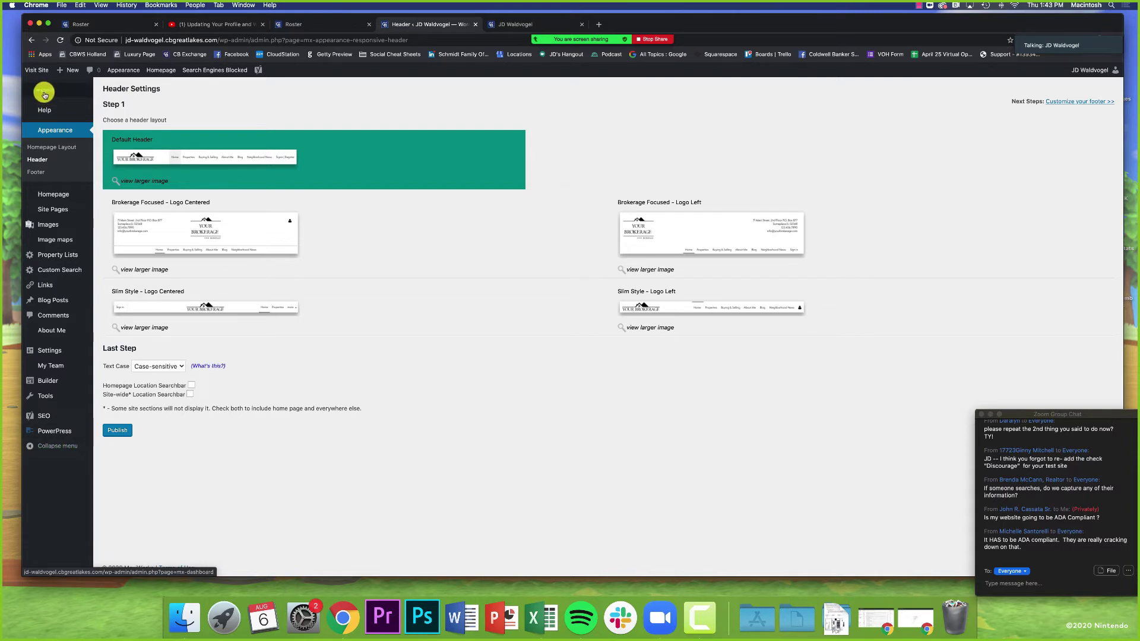
Step: From the dashboard's Common Tasks, open the Personalize Your Homepage settings page
left_click(44, 95)
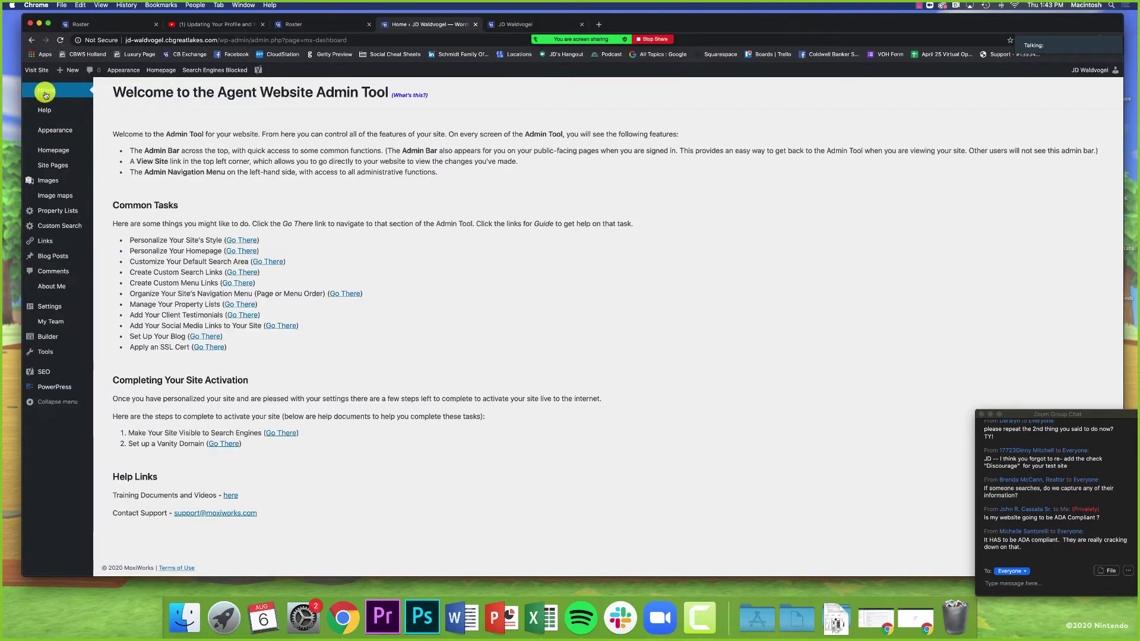
left_click_drag(157, 241, 220, 241)
left_click(220, 242)
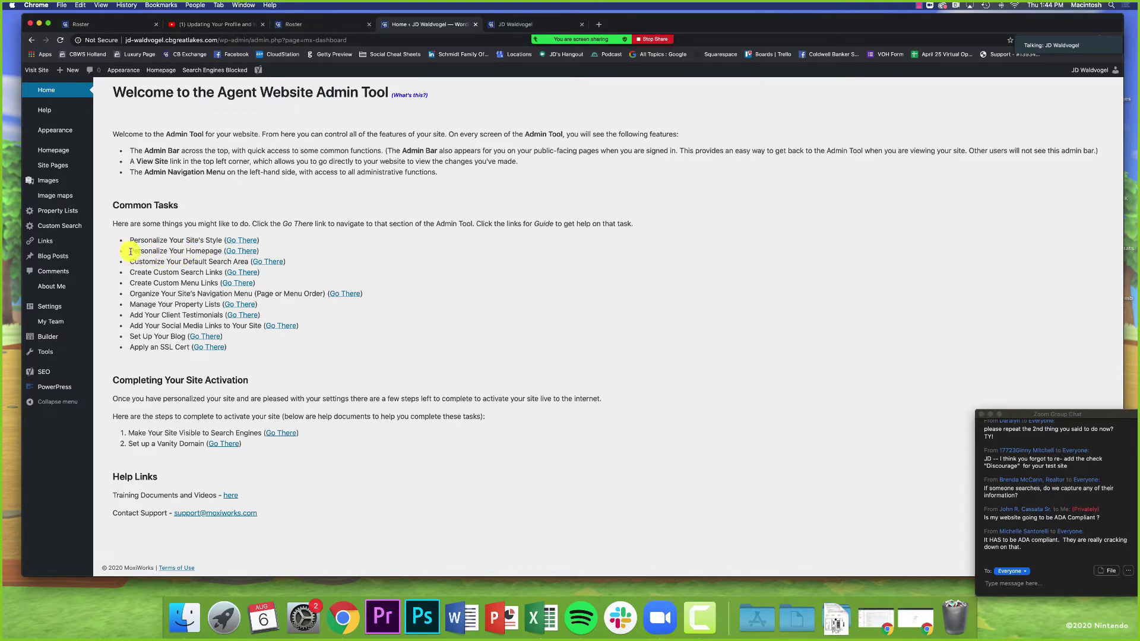
left_click_drag(130, 252, 220, 253)
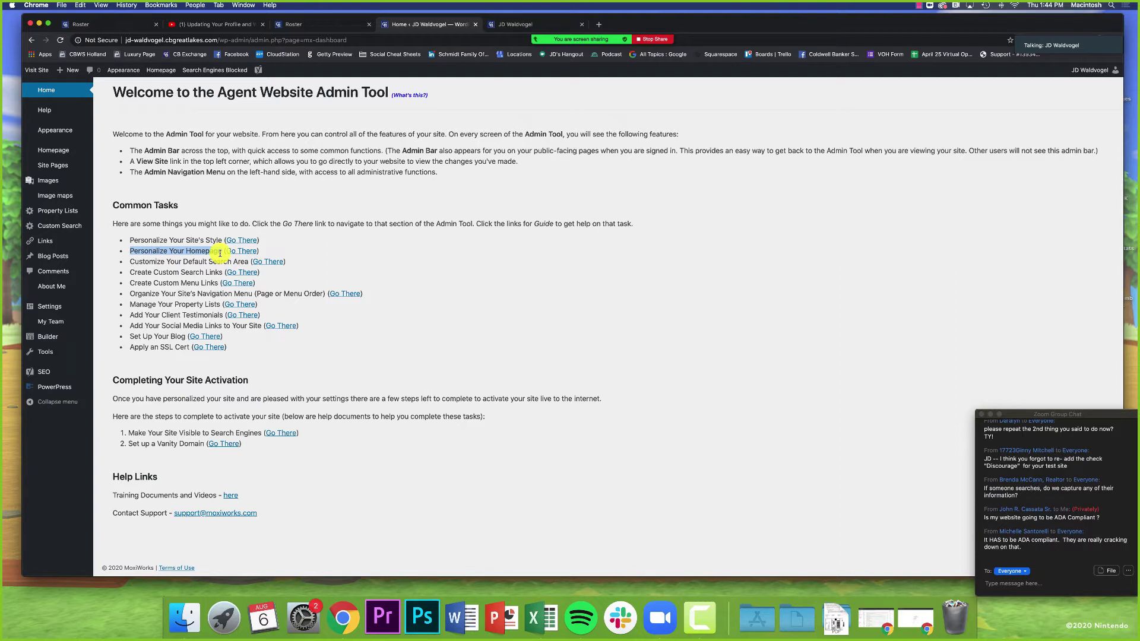
left_click_drag(220, 253, 224, 251)
left_click(238, 250)
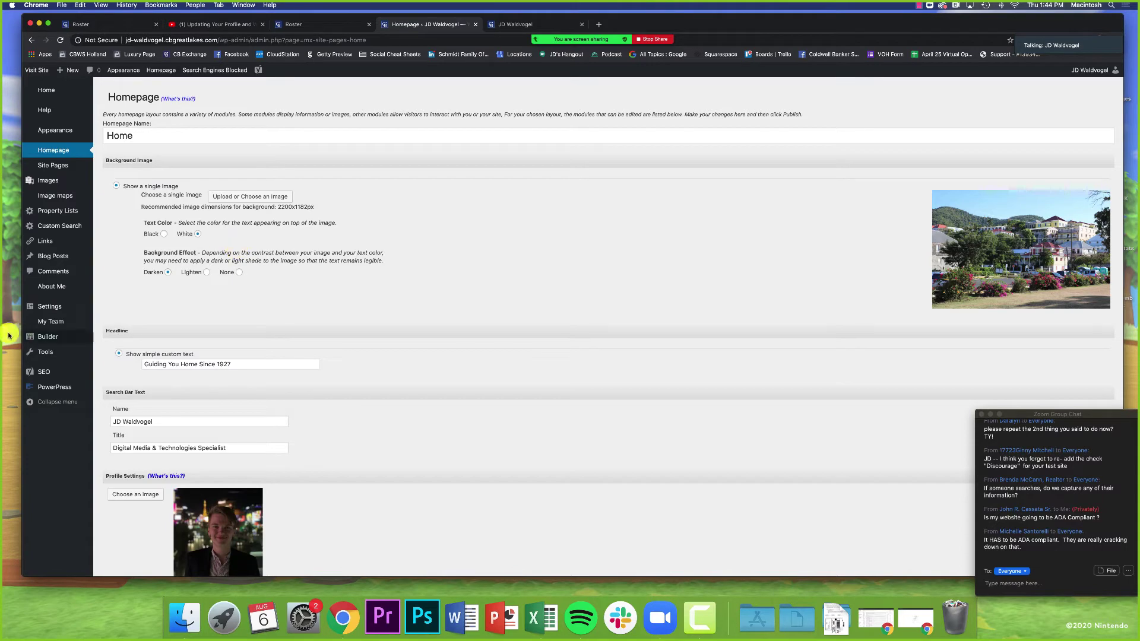
Step: Compare the admin Homepage settings and Homepage Name field with the live site
left_click(494, 26)
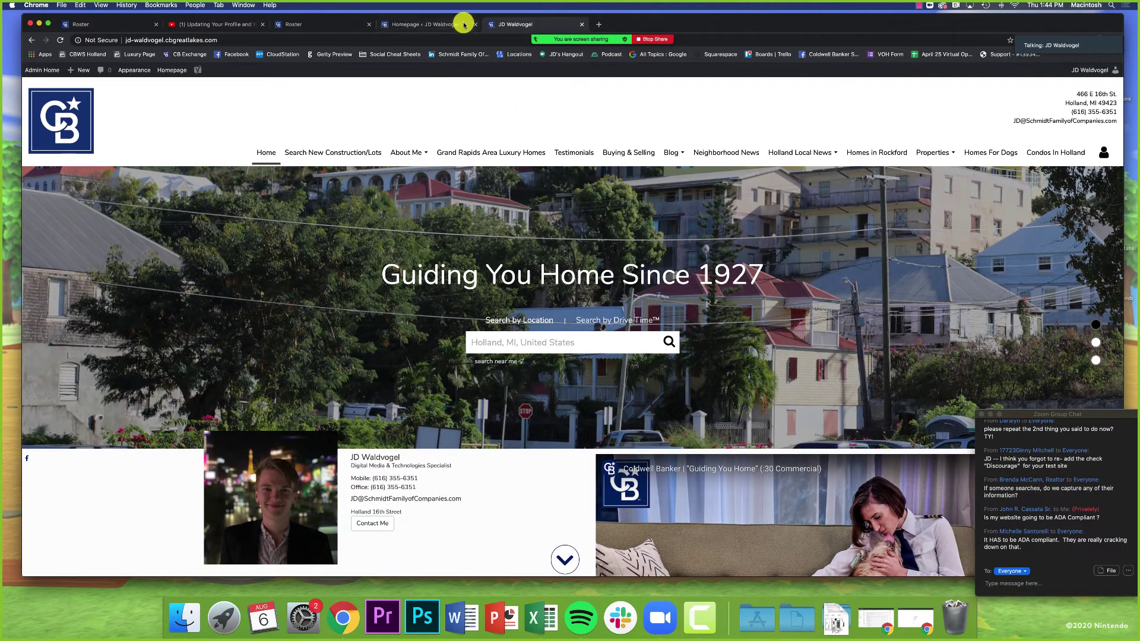
left_click(440, 24)
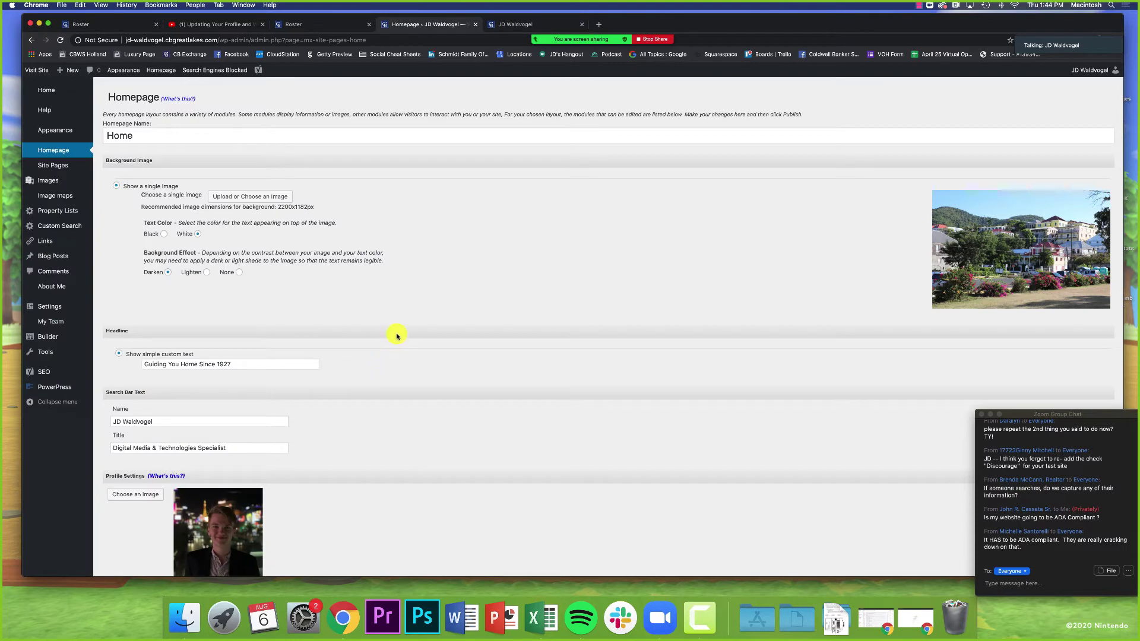
left_click(295, 137)
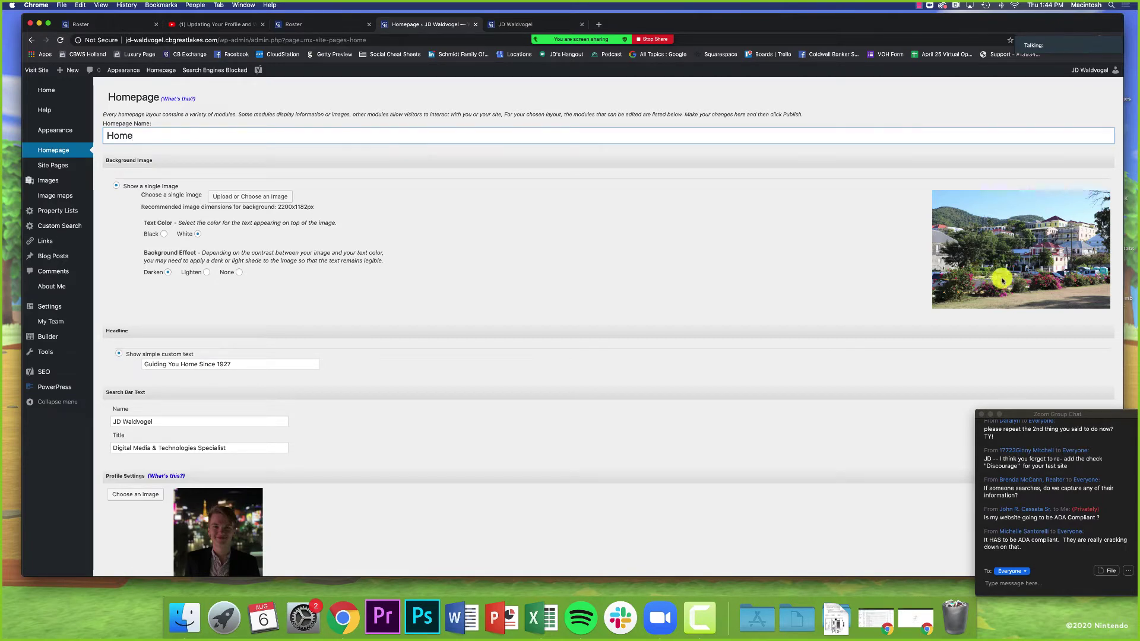
left_click(1019, 241)
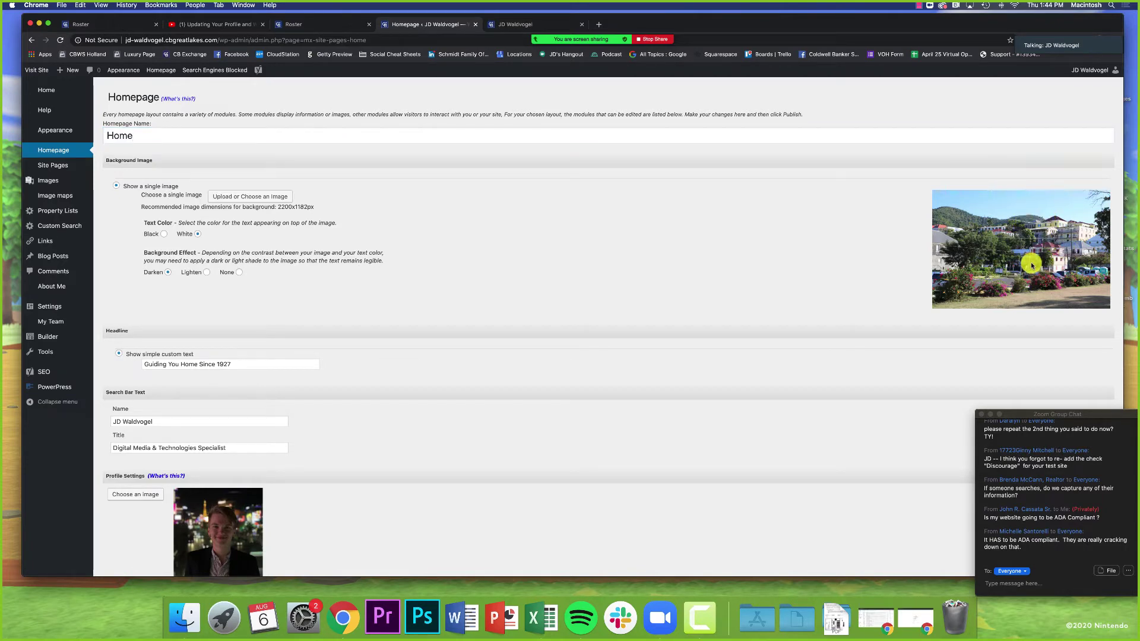
Step: Recheck the live homepage, then open Upload or Choose an Image under Background Image
left_click(512, 25)
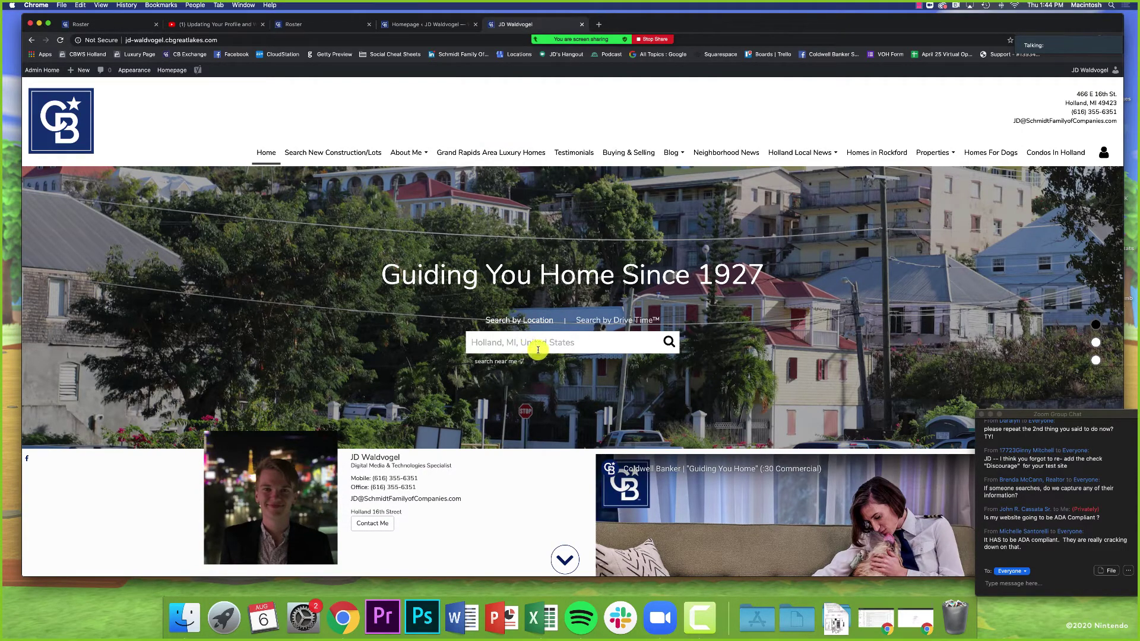
left_click(425, 25)
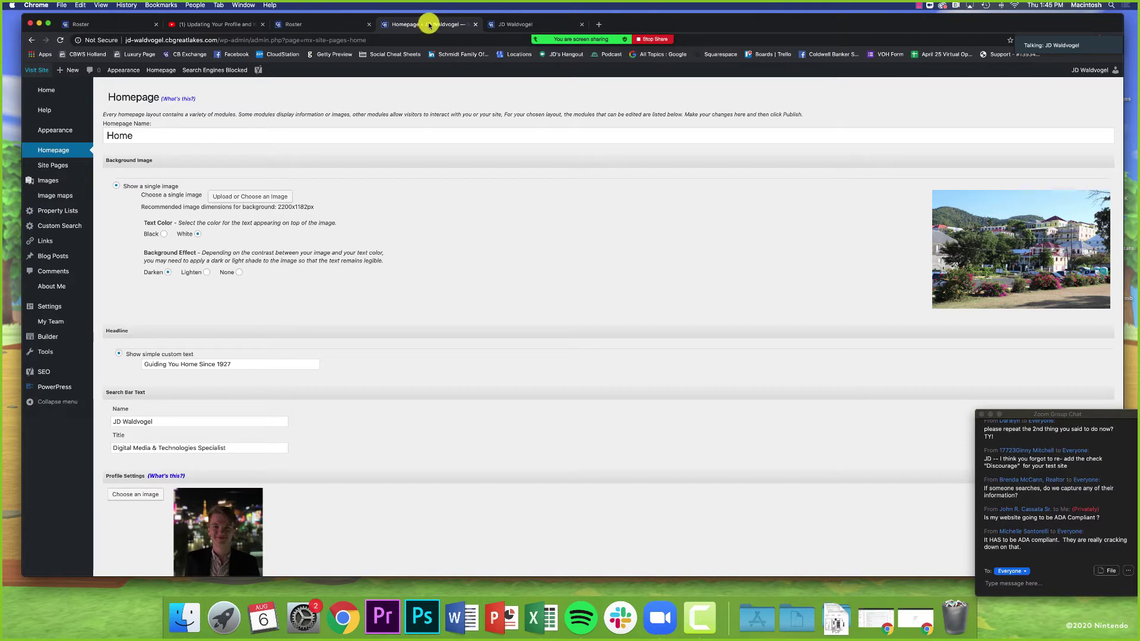
left_click(520, 25)
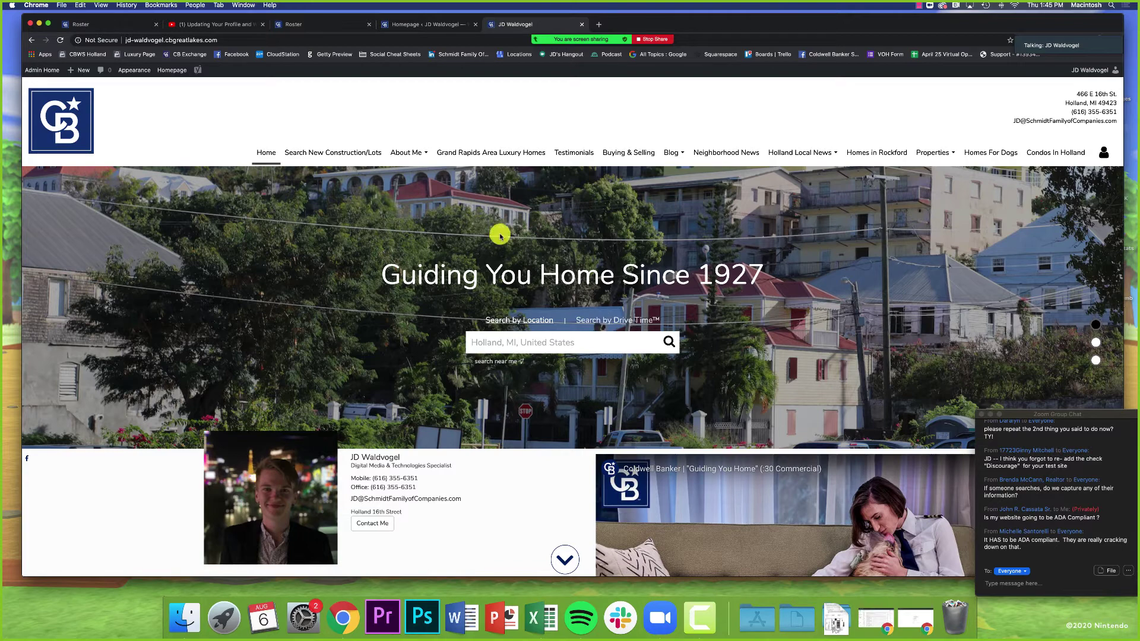
left_click(433, 23)
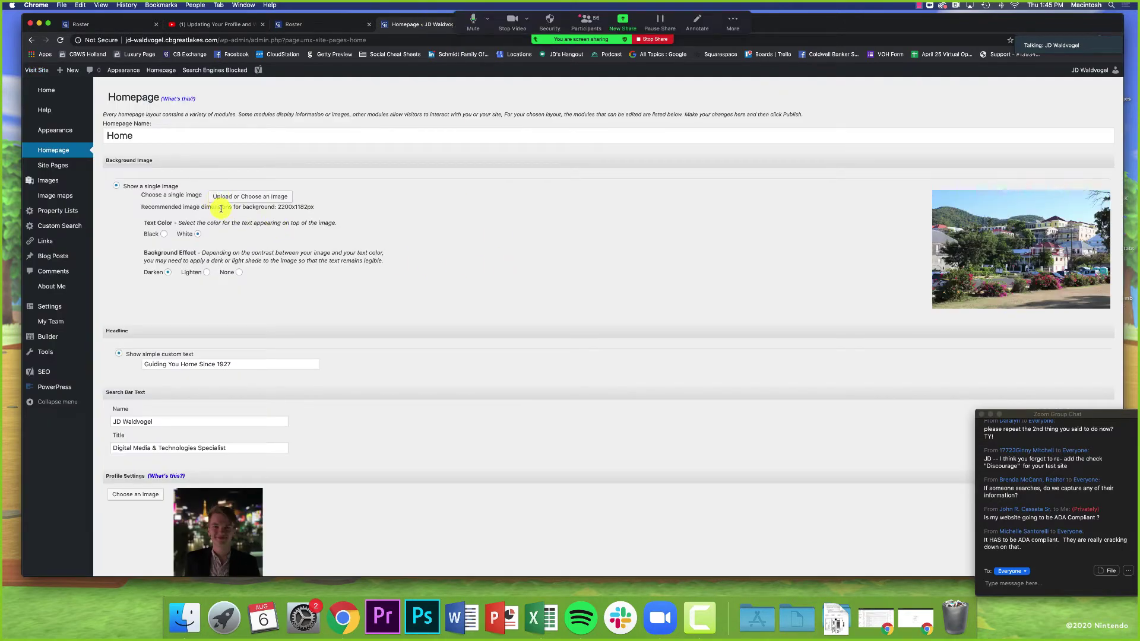
left_click(255, 200)
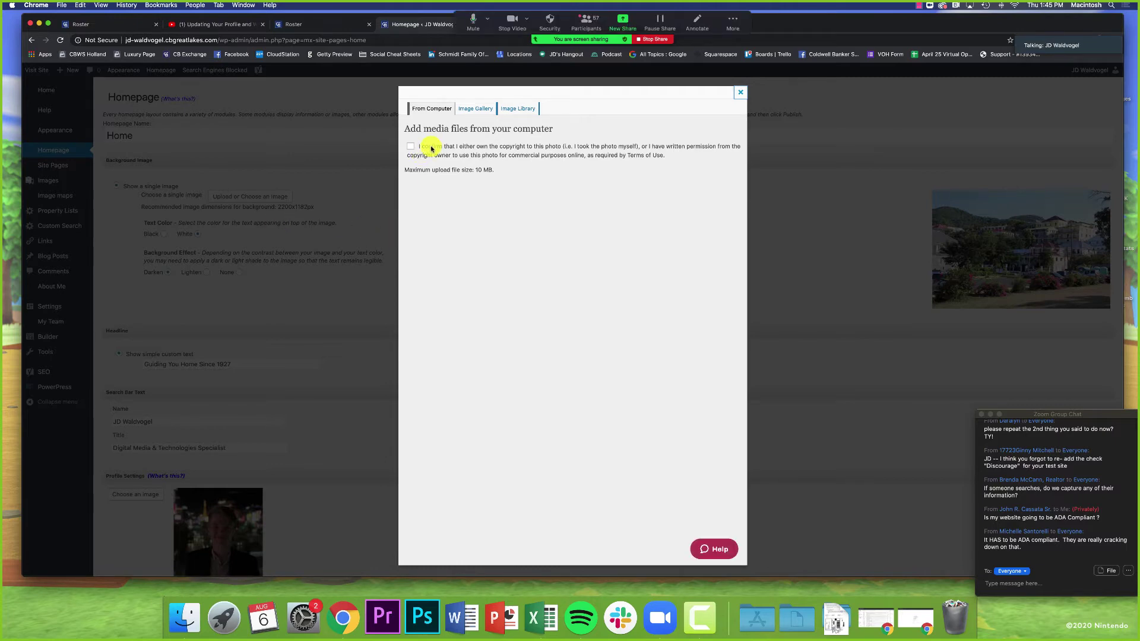
Step: Tick the photo copyright confirmation in the Add media files dialog
left_click(412, 148)
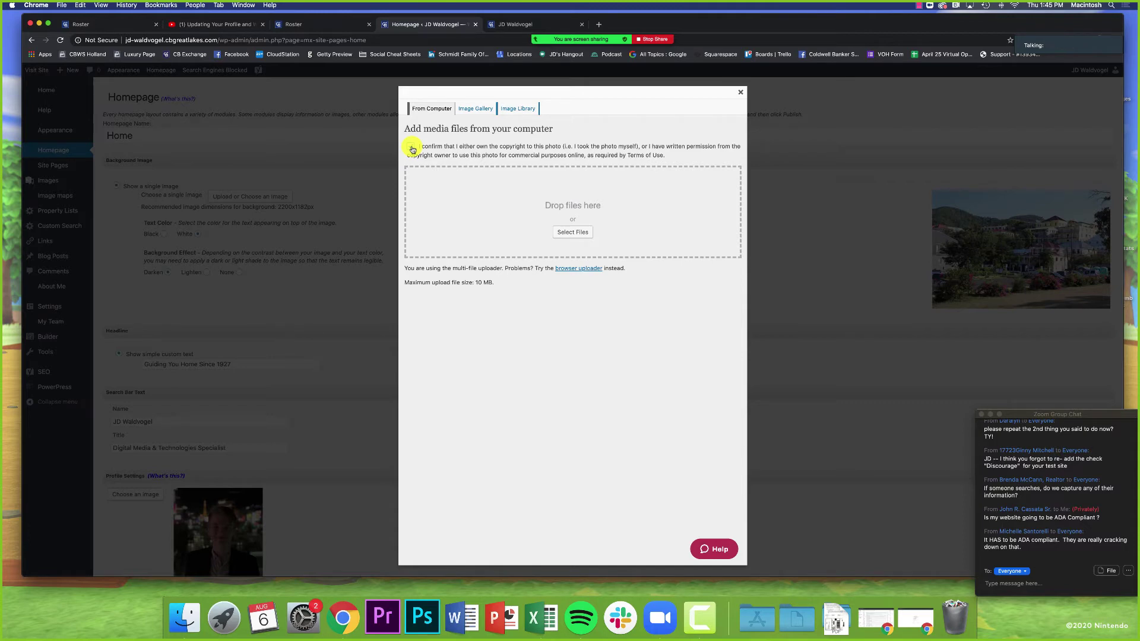
left_click(413, 148)
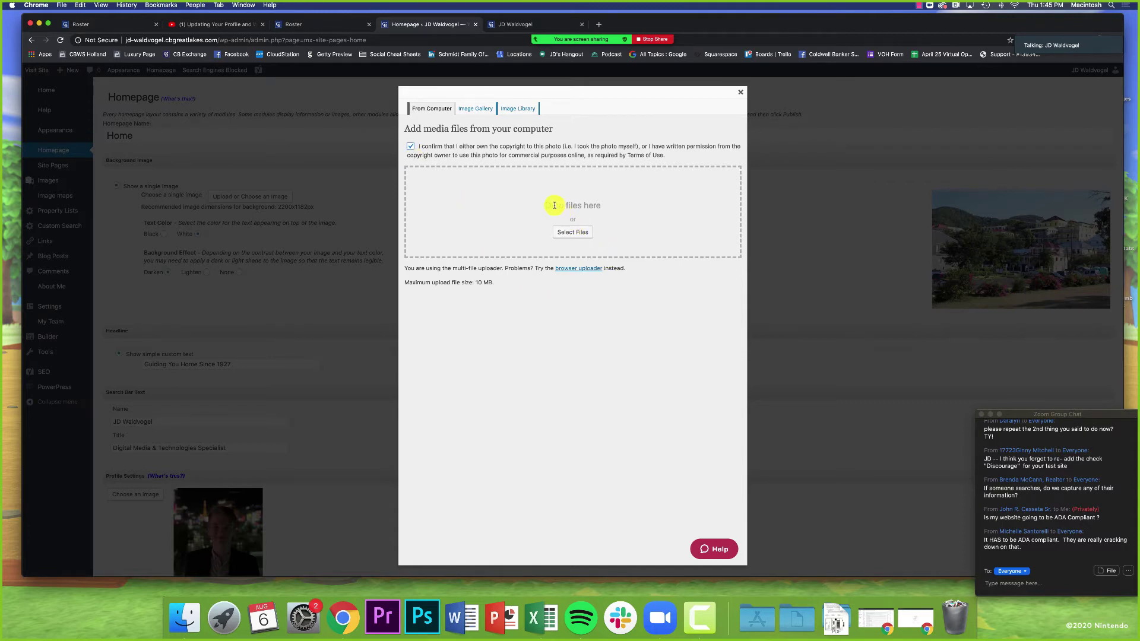
left_click_drag(932, 21, 958, 21)
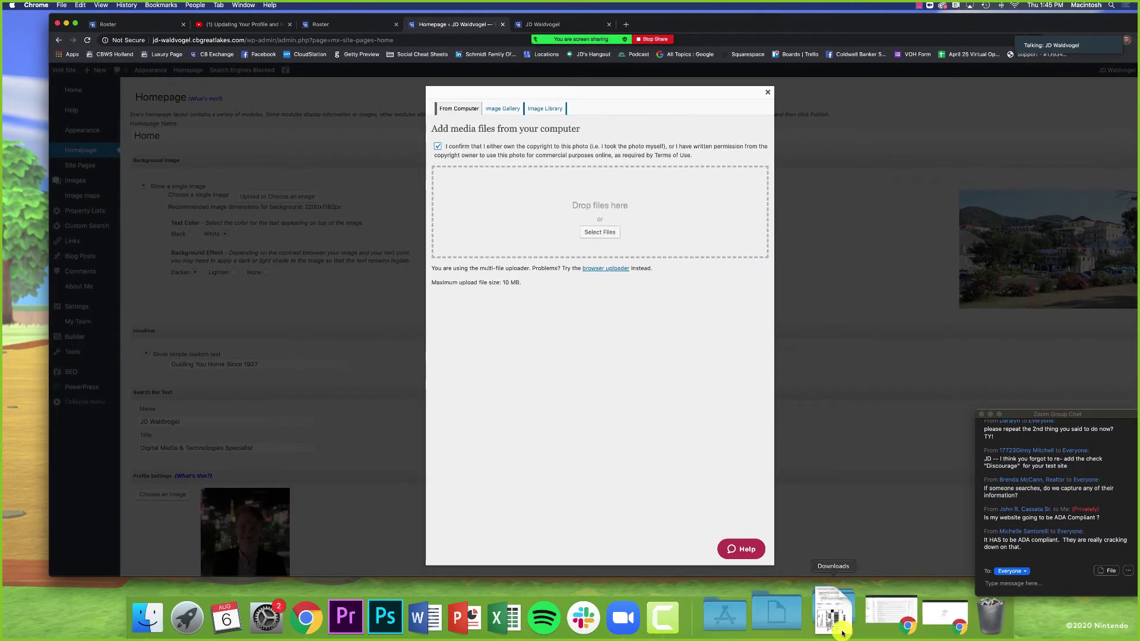
left_click(823, 618)
left_click(897, 235)
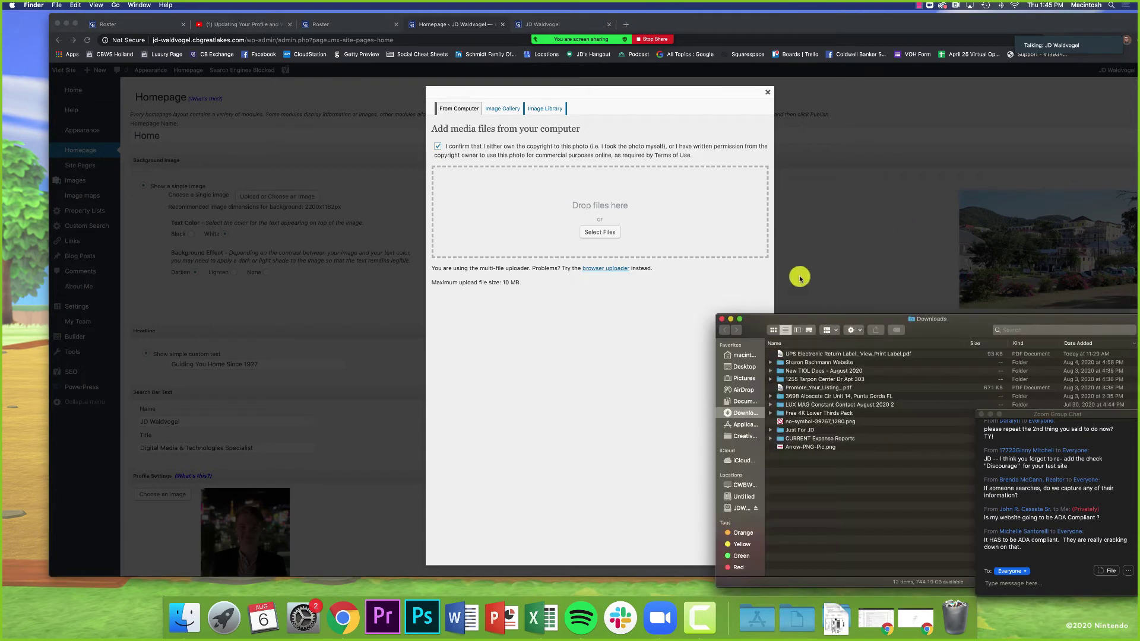
left_click(722, 320)
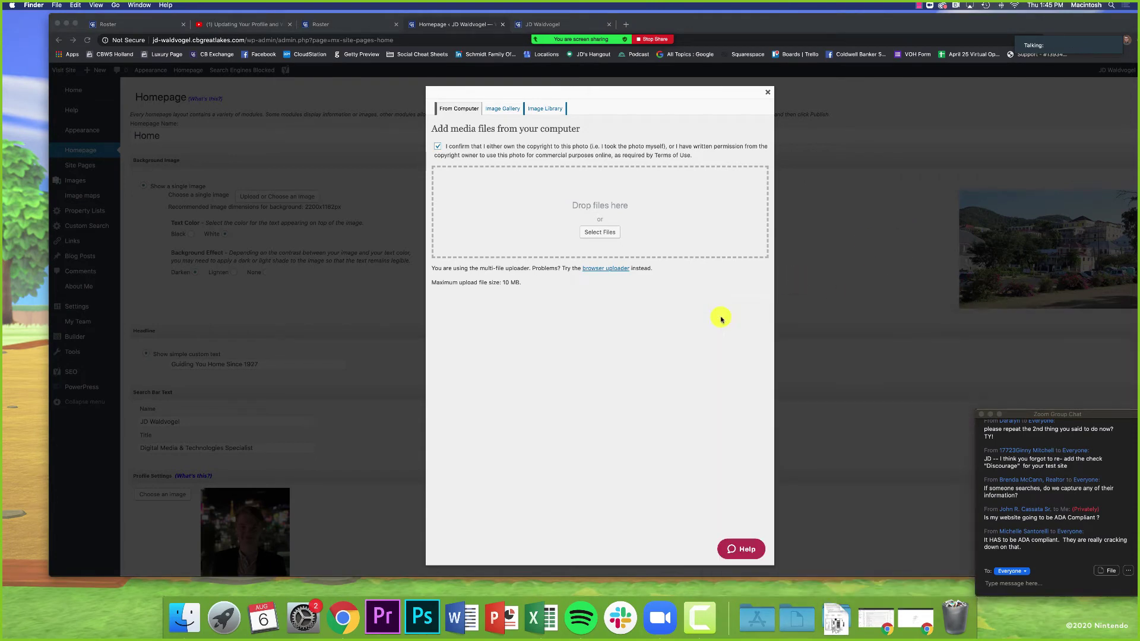
left_click(506, 251)
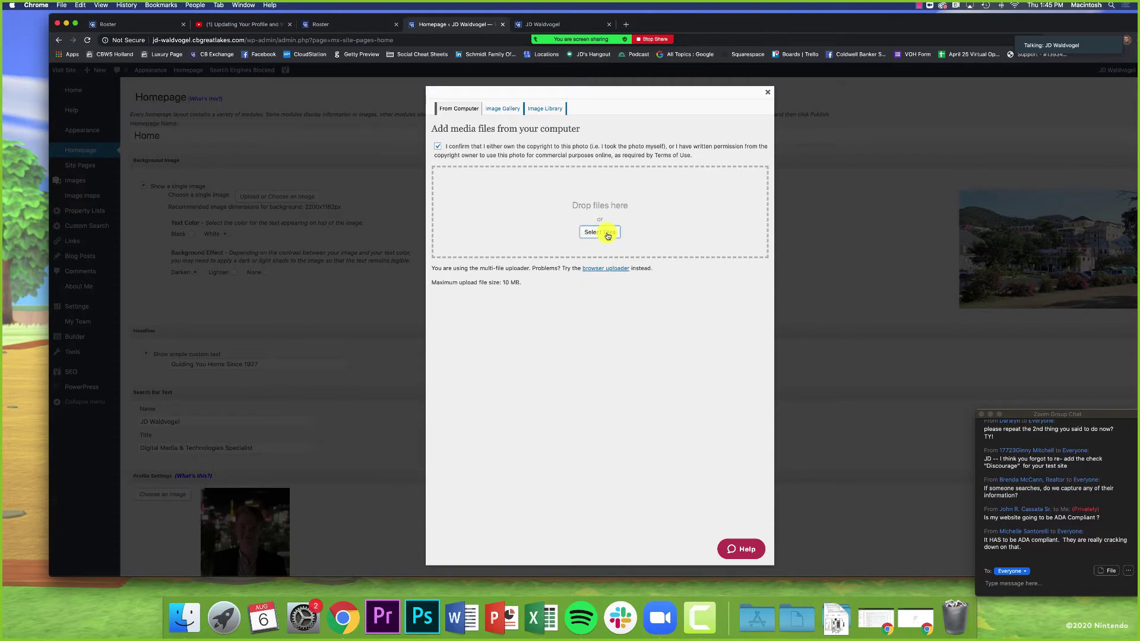
Step: Browse the August 8 open house images, then cancel without choosing a file
left_click(608, 236)
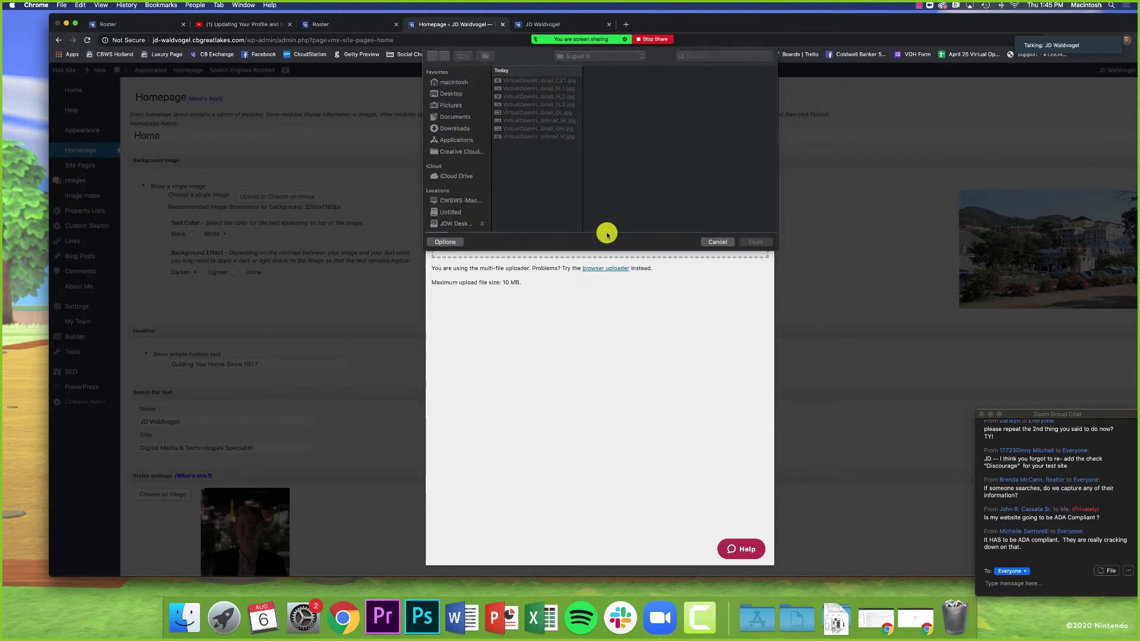
left_click(505, 82)
left_click(507, 112)
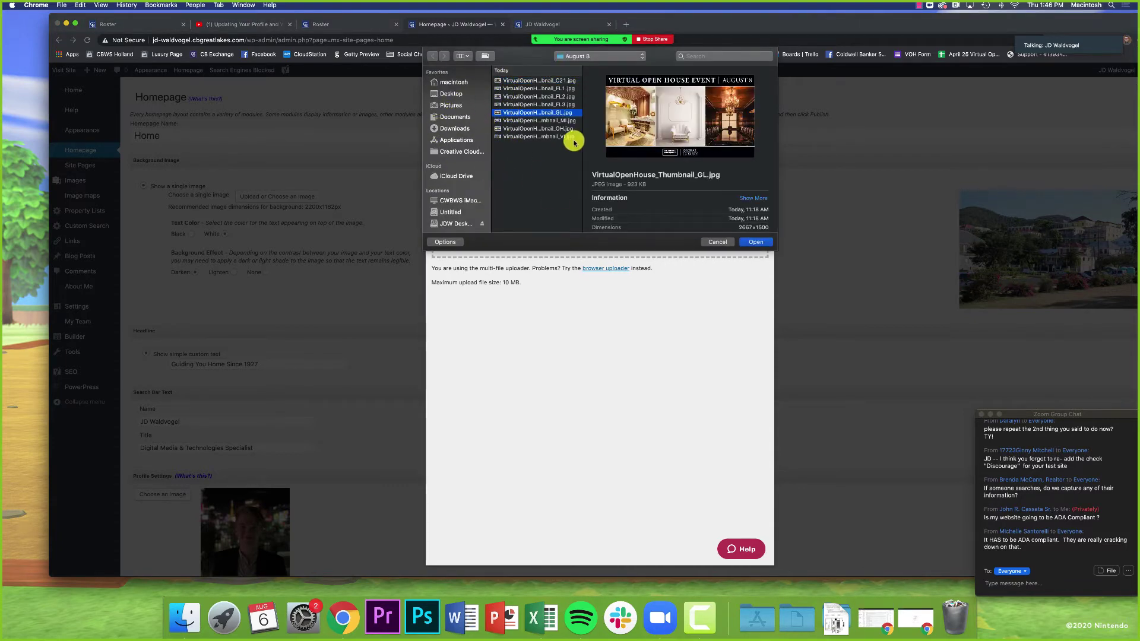
left_click(544, 137)
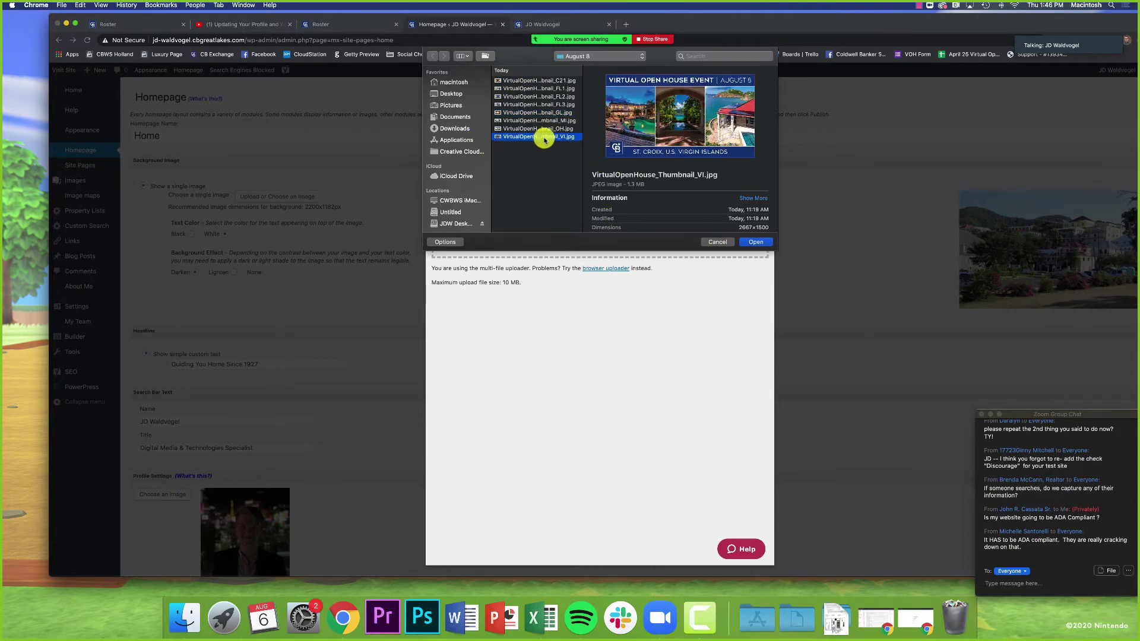
left_click(719, 242)
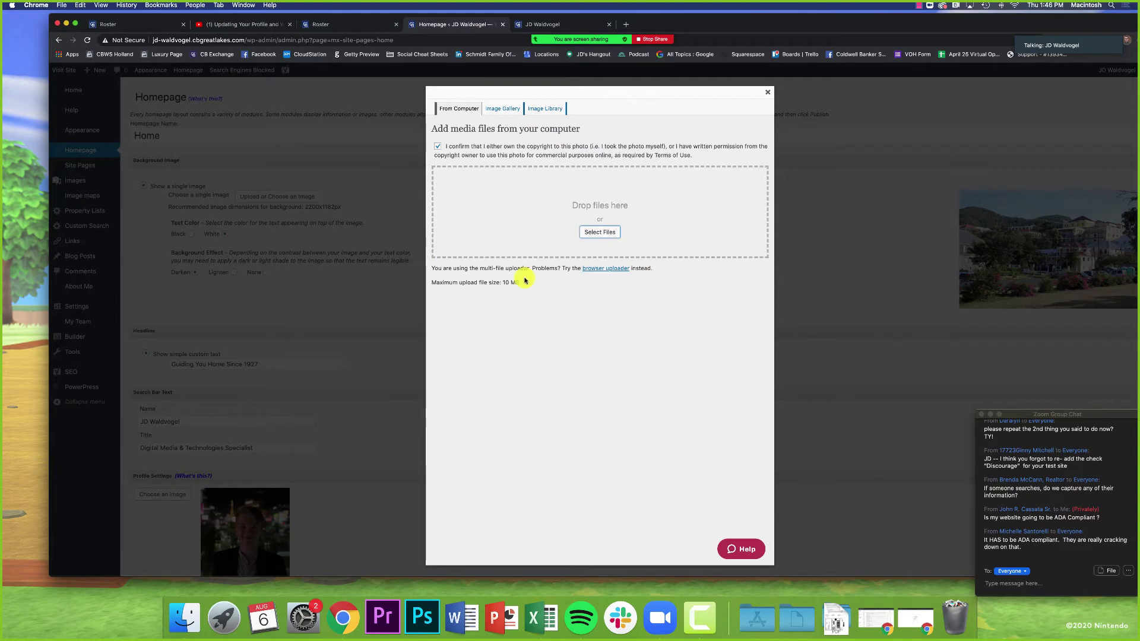
Step: Close the upload window and compare the Text Color setting with the live 'Guiding You Home Since 1927' headline
left_click(766, 95)
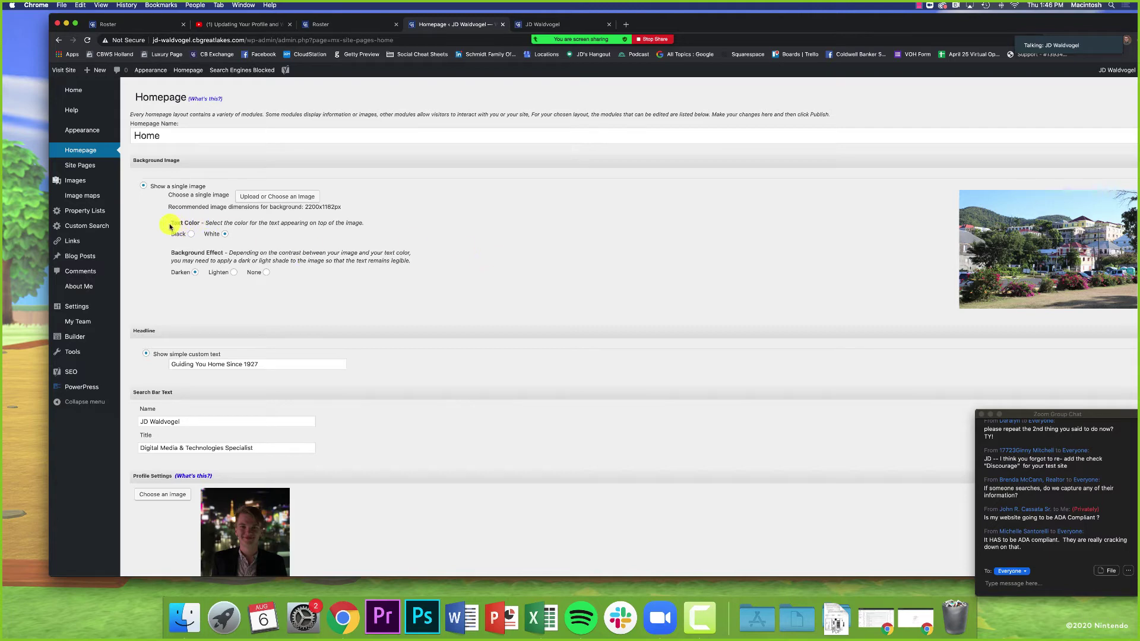
left_click_drag(170, 224, 201, 224)
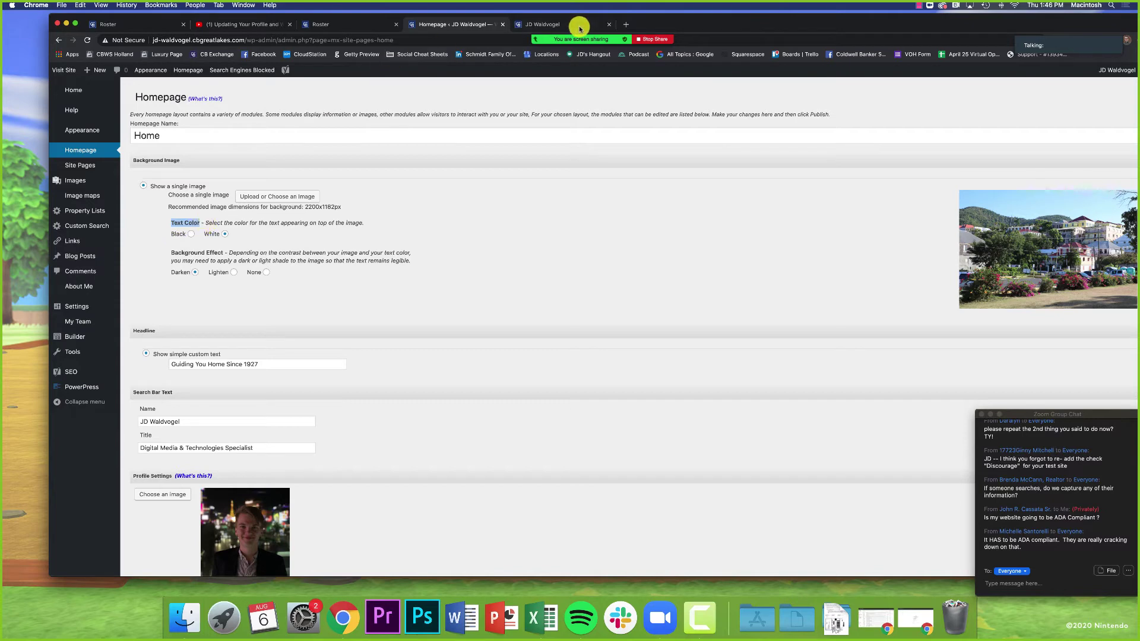
left_click(580, 28)
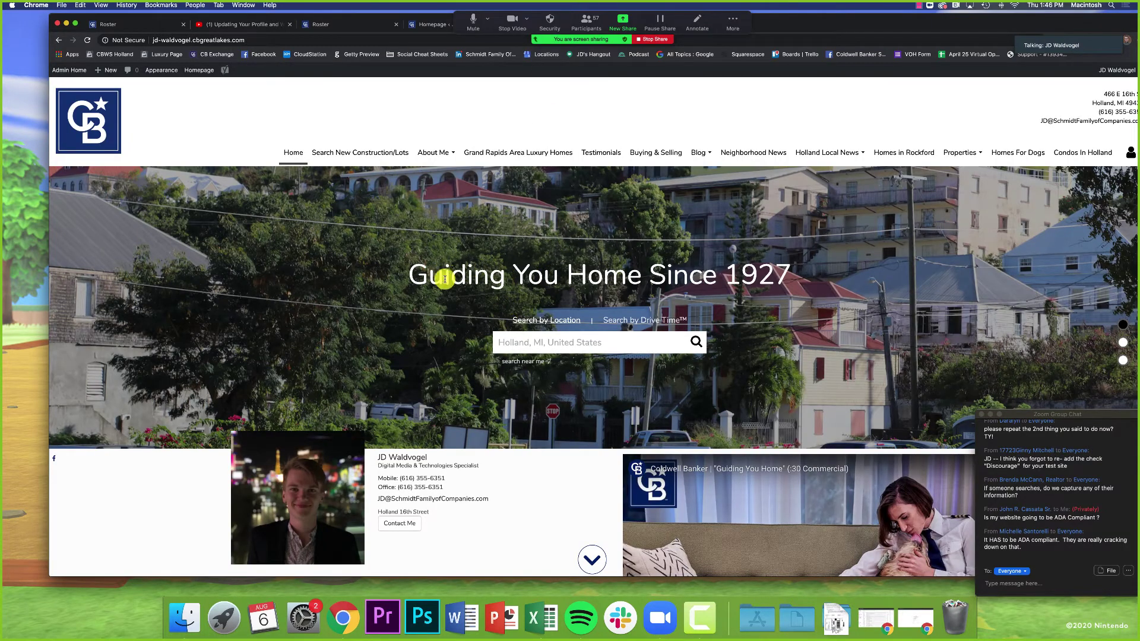
left_click_drag(416, 275, 792, 285)
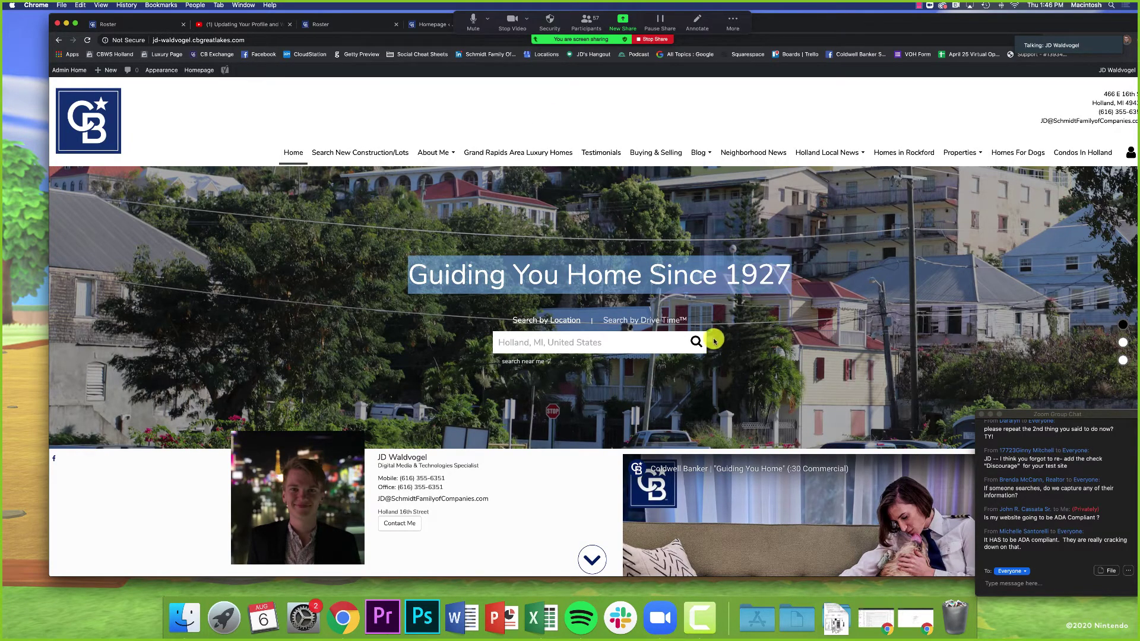
left_click_drag(700, 323, 515, 325)
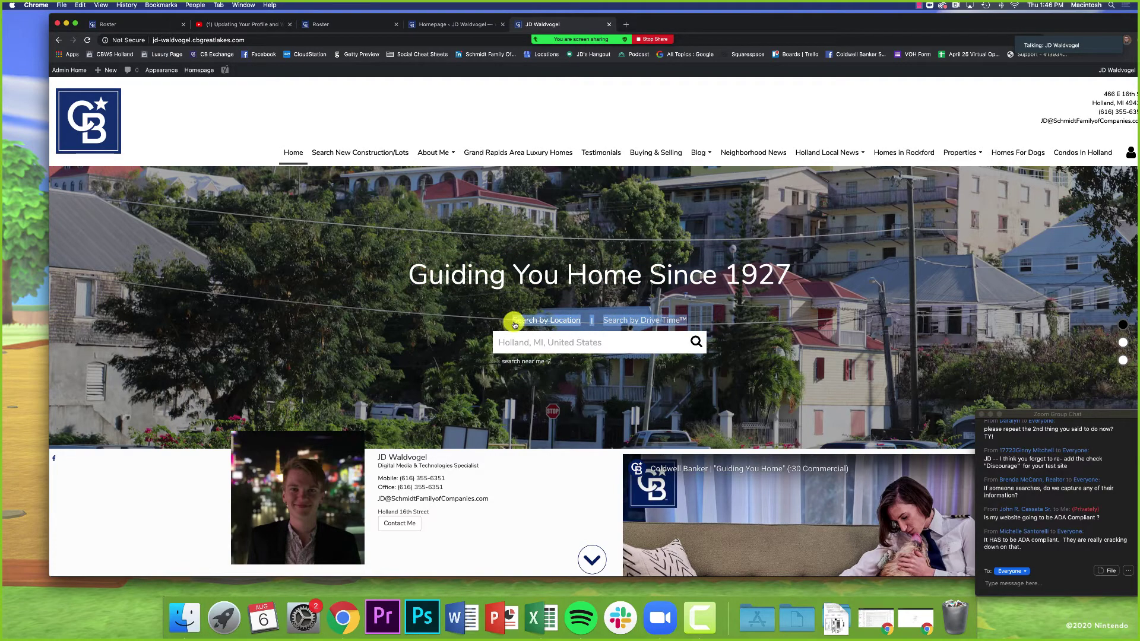
left_click(536, 116)
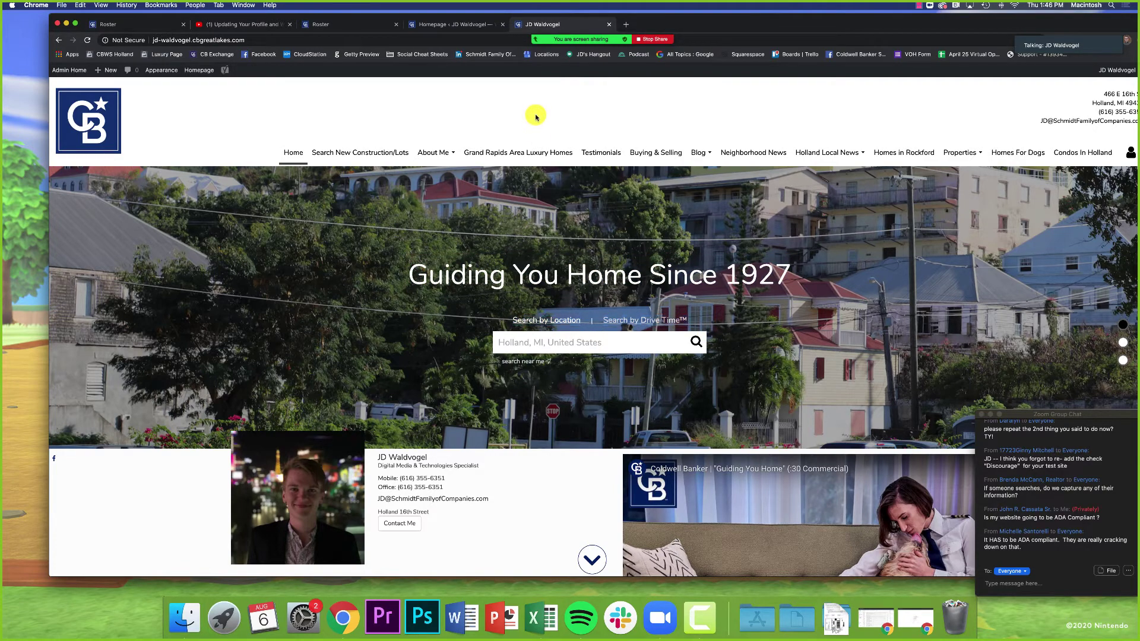
Step: Return to the Homepage settings and point out the background Darken effect option
left_click(429, 26)
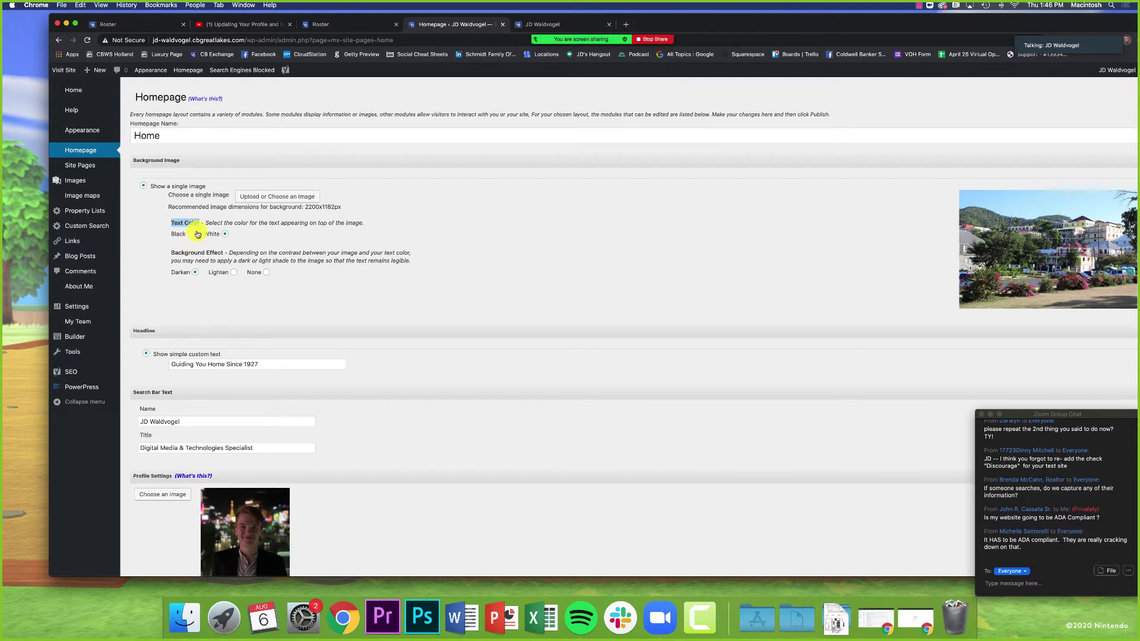
left_click_drag(733, 25, 700, 23)
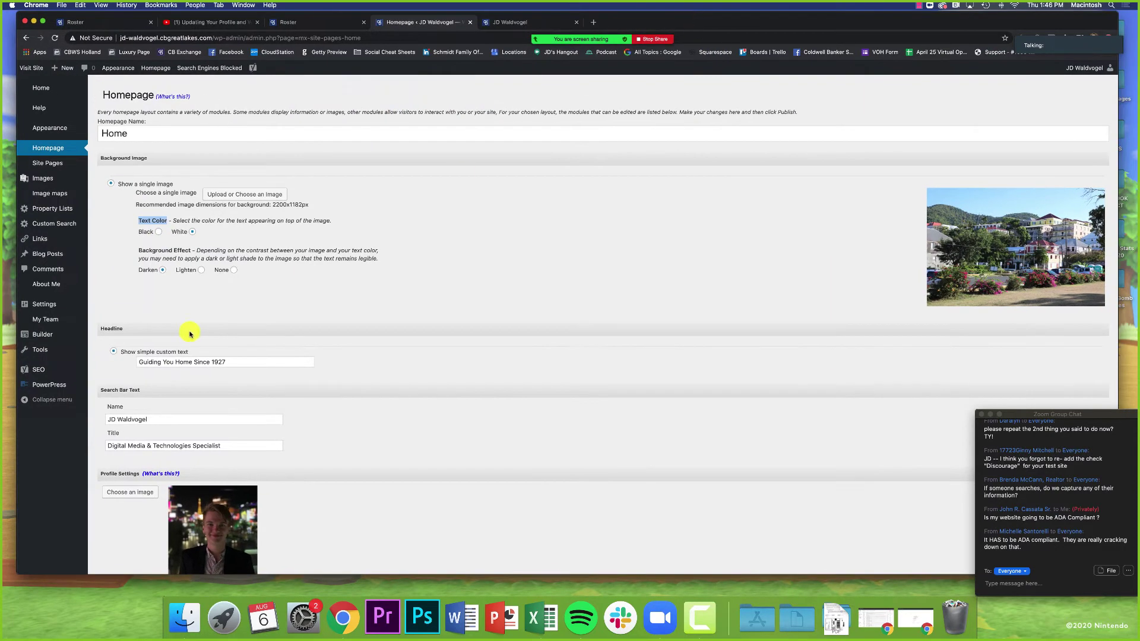
left_click_drag(167, 251, 186, 251)
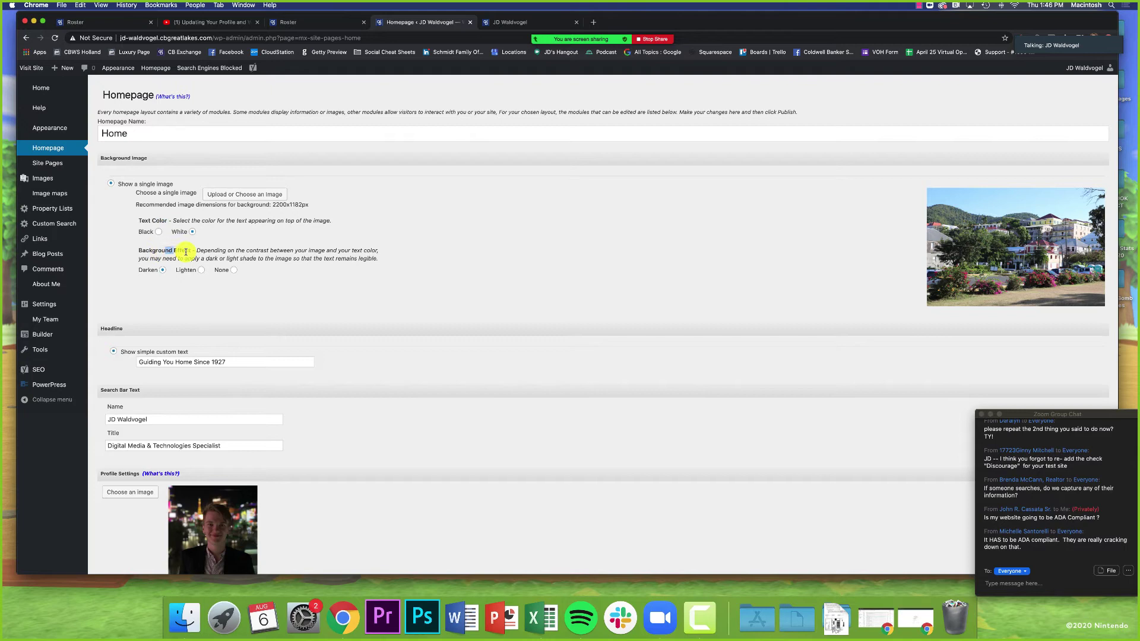
Step: Set Background Effect to None and publish the homepage
left_click(229, 248)
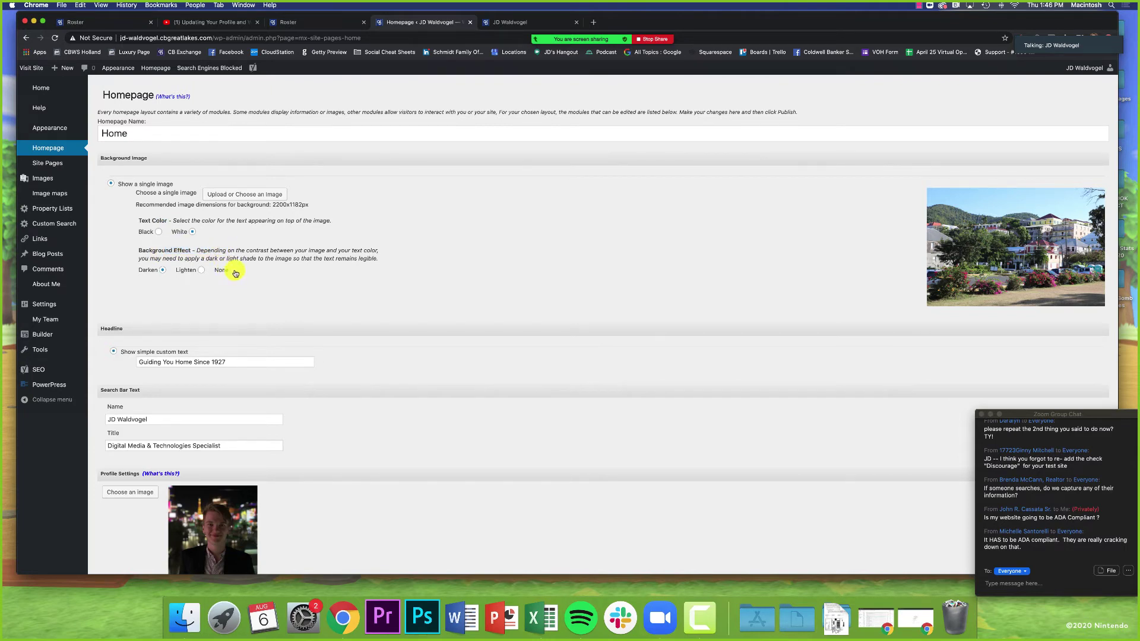
scroll(305, 293, "down", 20)
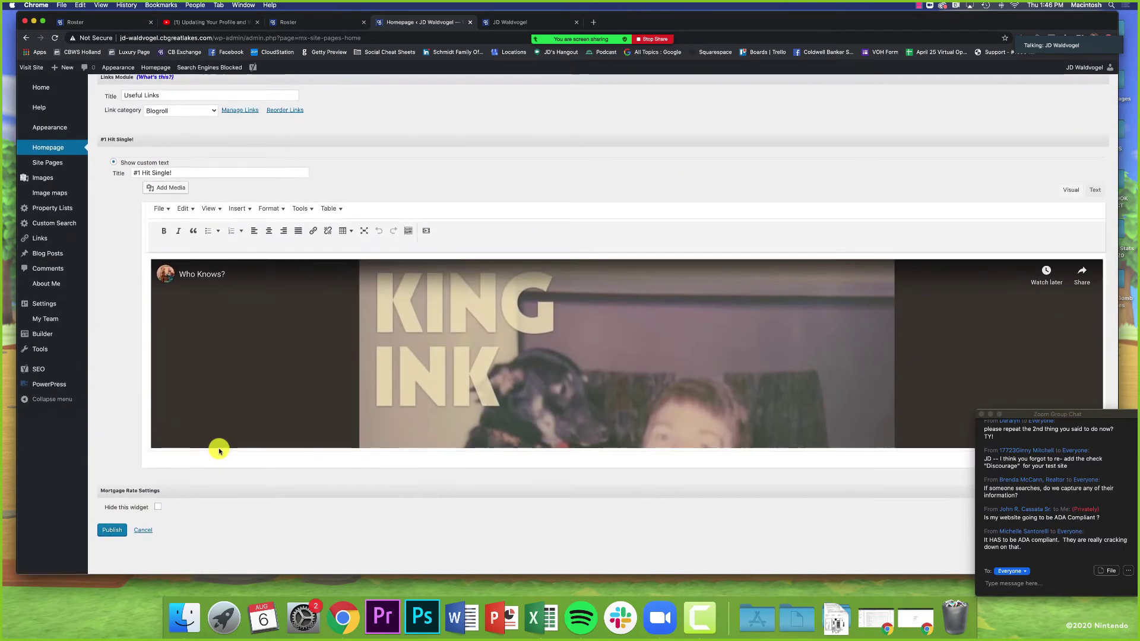
left_click(112, 530)
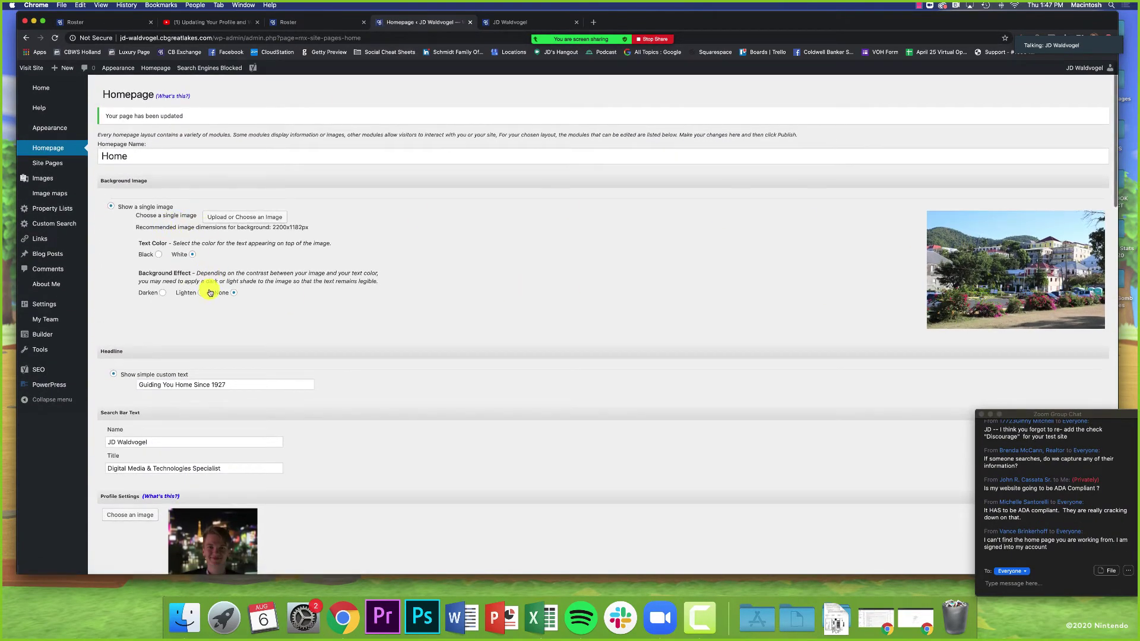
Step: Refresh the live site to check the brighter hero, then switch to the Roster profile
left_click(498, 22)
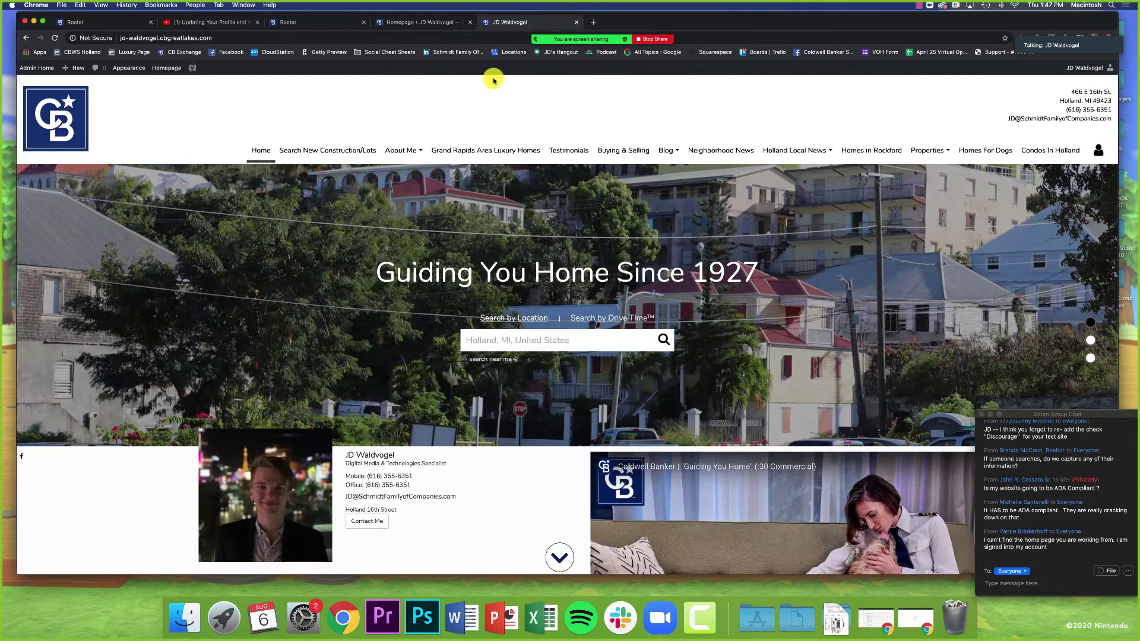
left_click(506, 152)
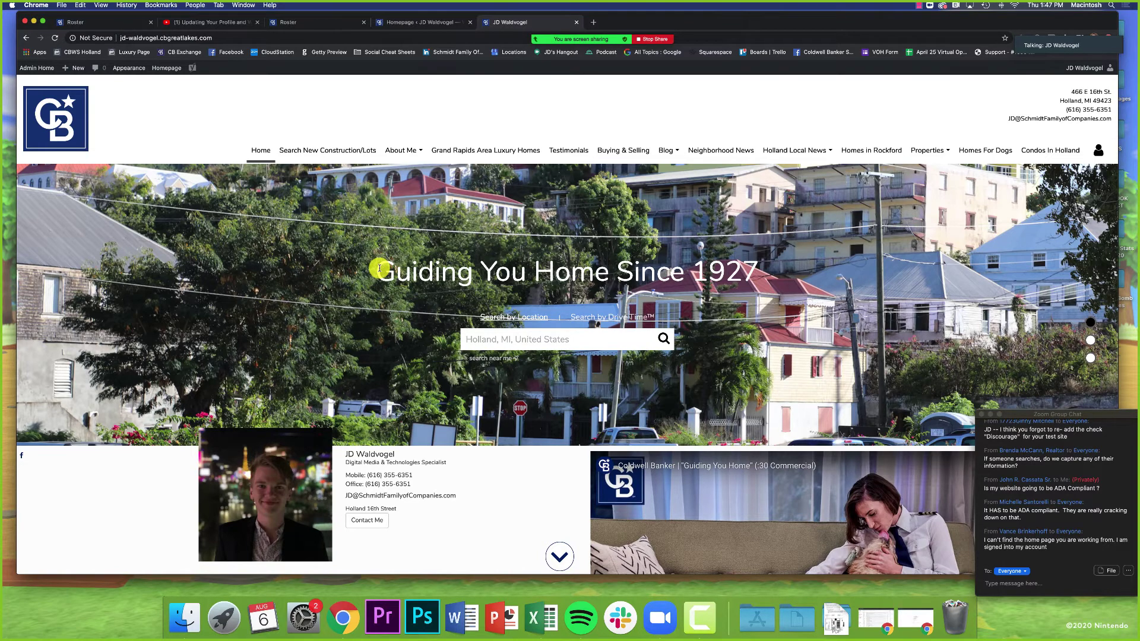
left_click_drag(379, 271, 904, 270)
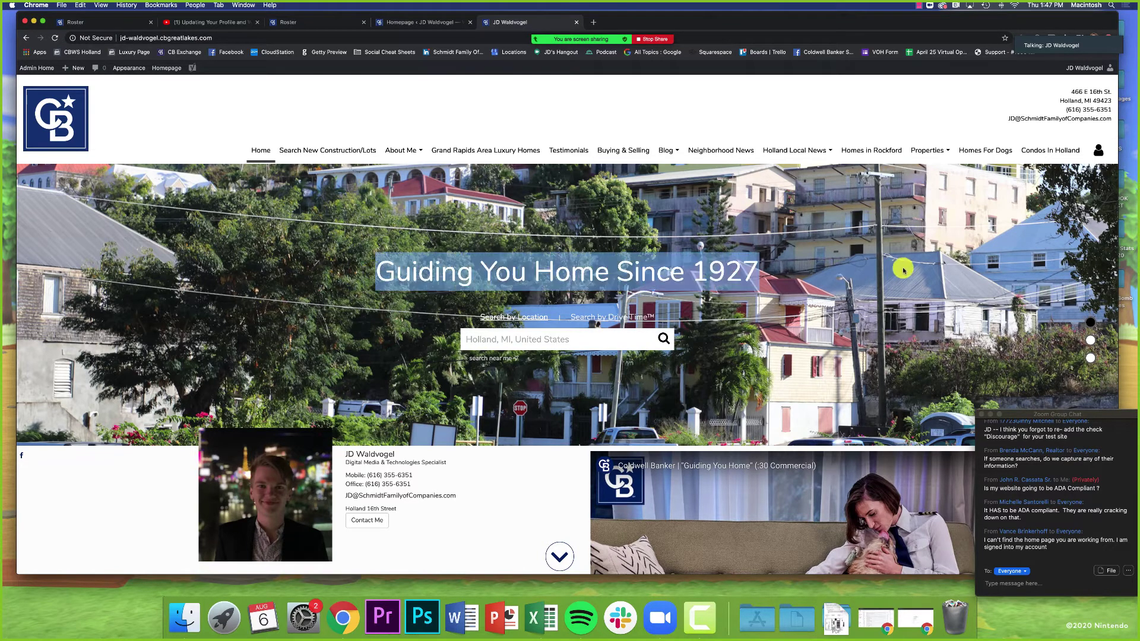
left_click(799, 278)
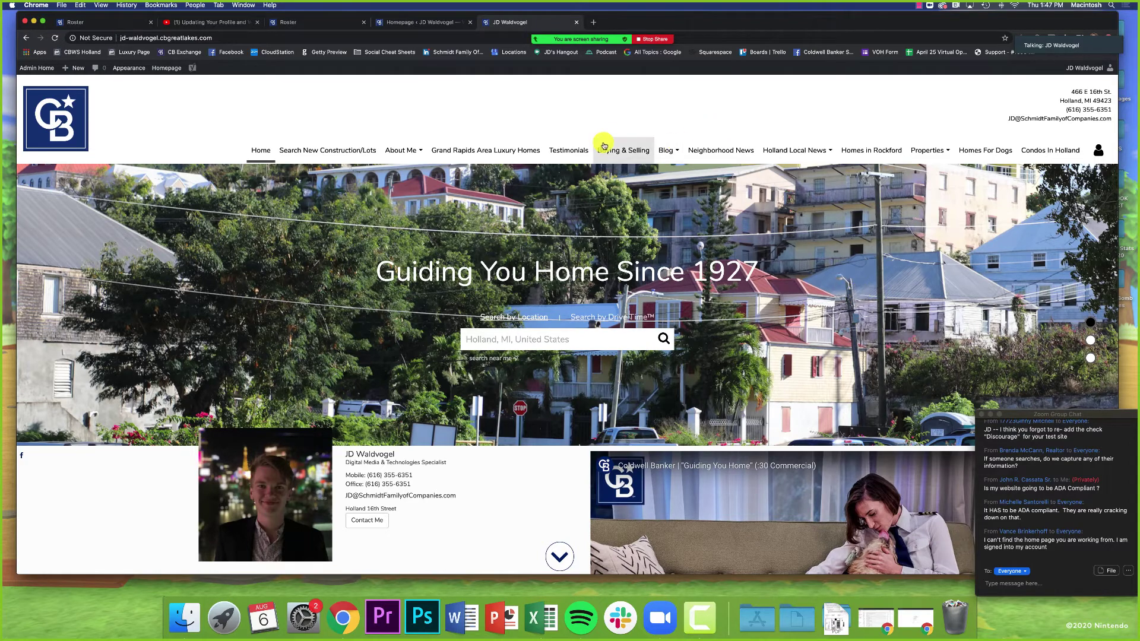
left_click(342, 22)
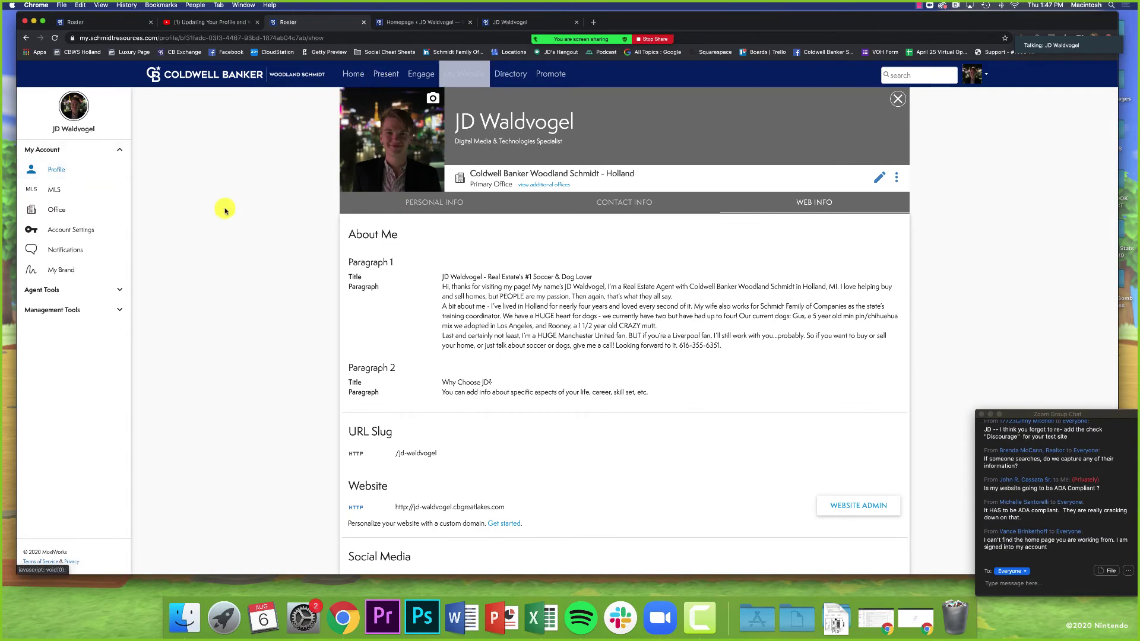
Step: Point out the About Me section in Web Info, then return to the live homepage
left_click_drag(224, 211, 466, 77)
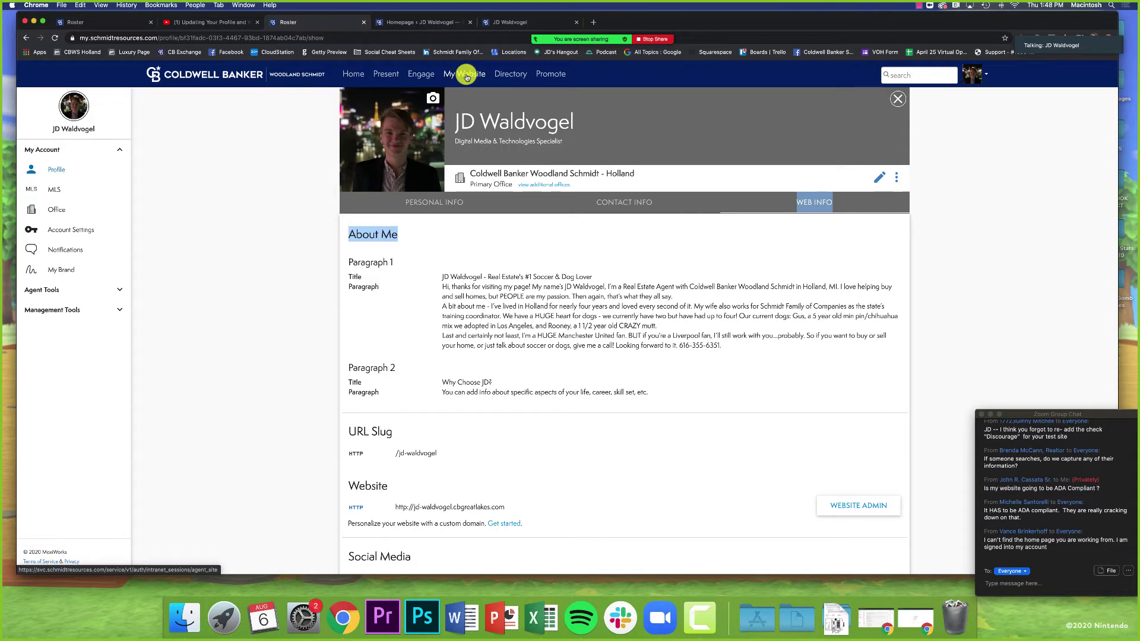
mouse_move(471, 16)
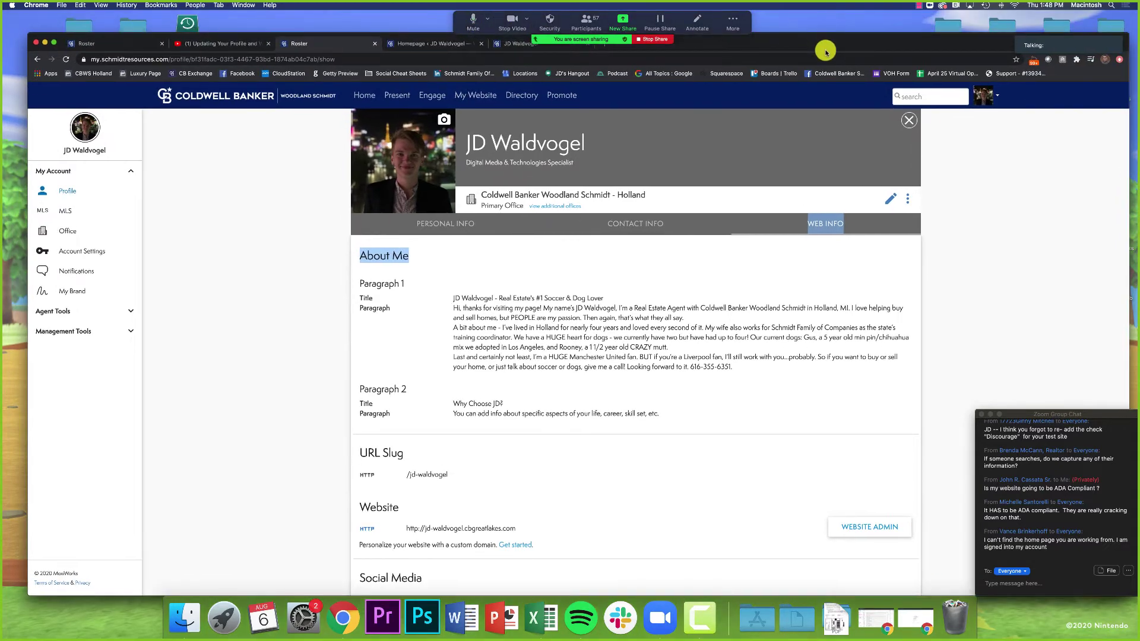
left_click_drag(816, 24, 859, 37)
left_click(512, 43)
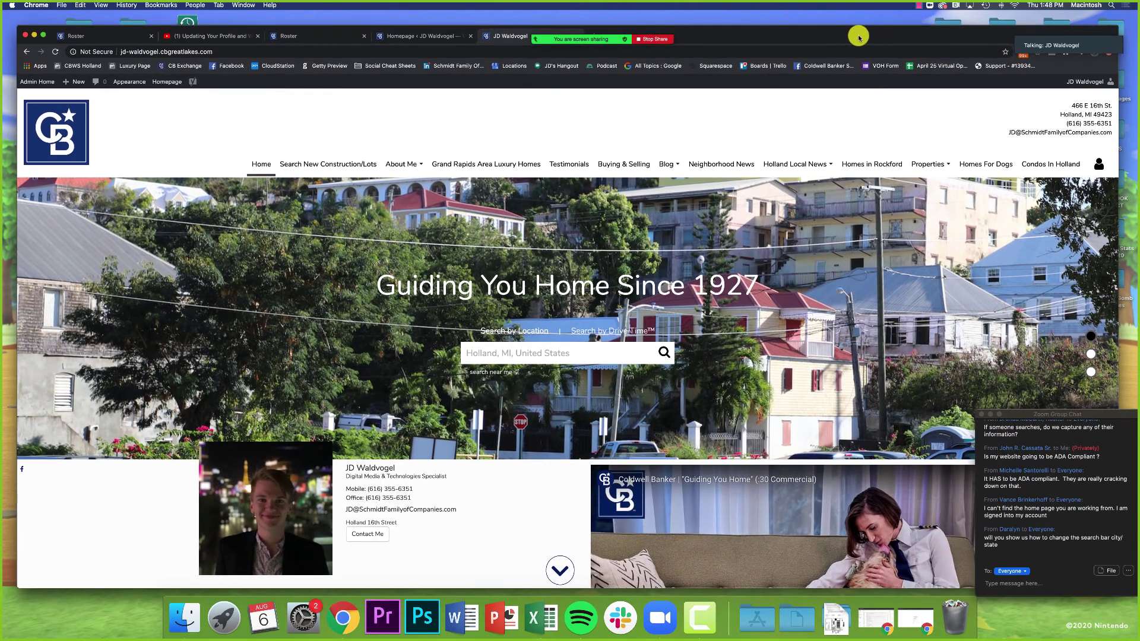
Step: Set Background Effect back to Darken and publish the homepage
left_click(427, 37)
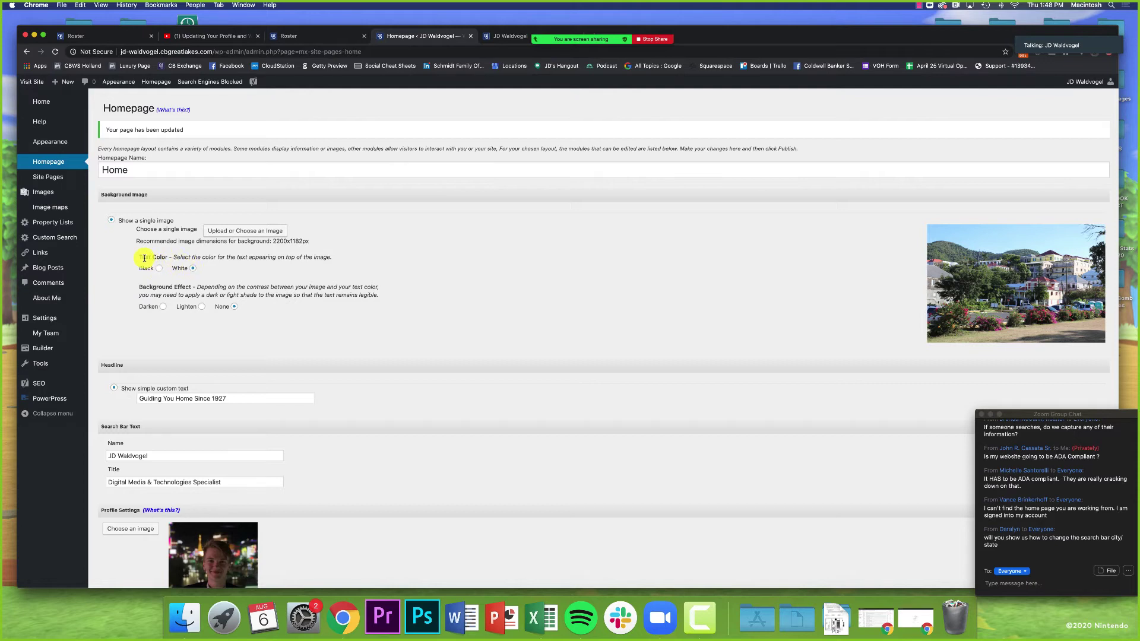
left_click_drag(145, 257, 177, 258)
left_click(163, 307)
left_click(168, 321)
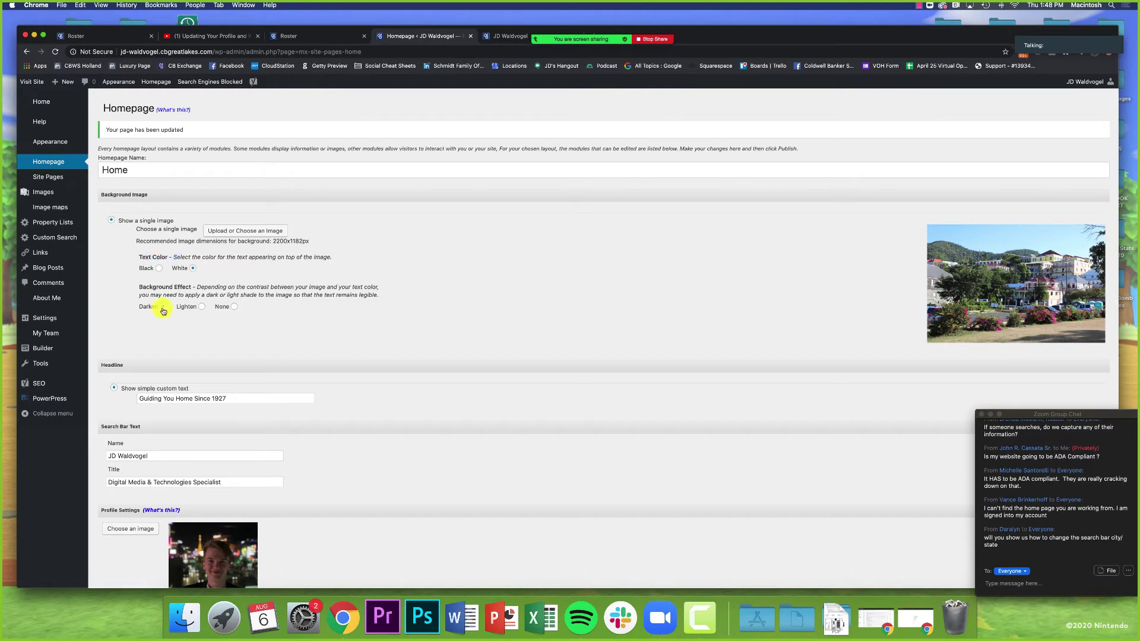
scroll(276, 321, "down", 5)
scroll(394, 354, "down", 15)
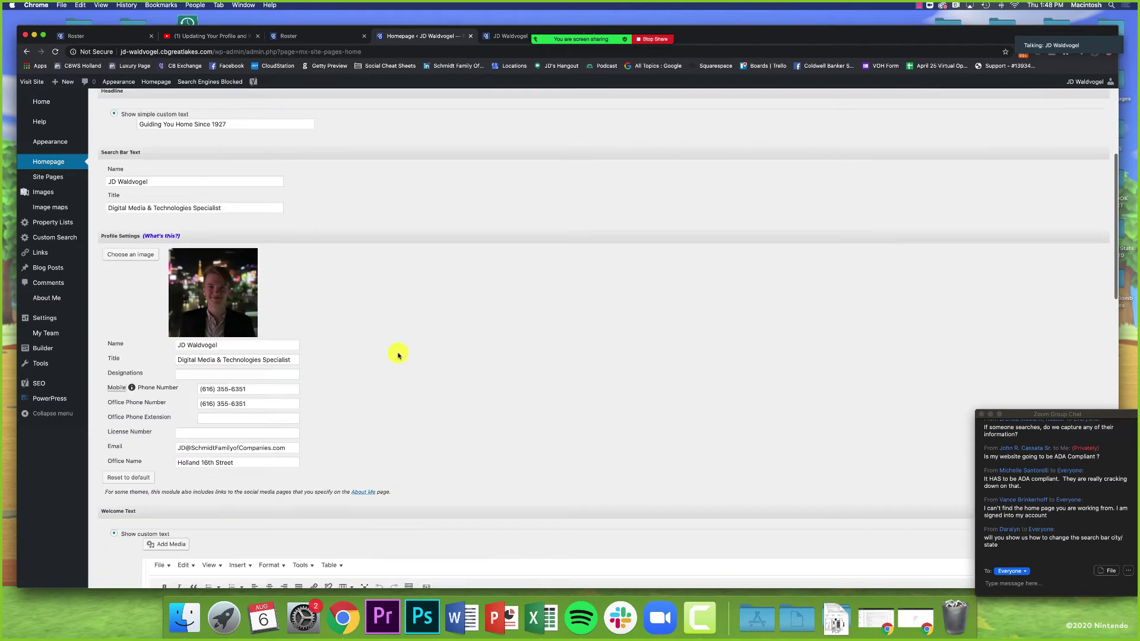
scroll(433, 451, "down", 20)
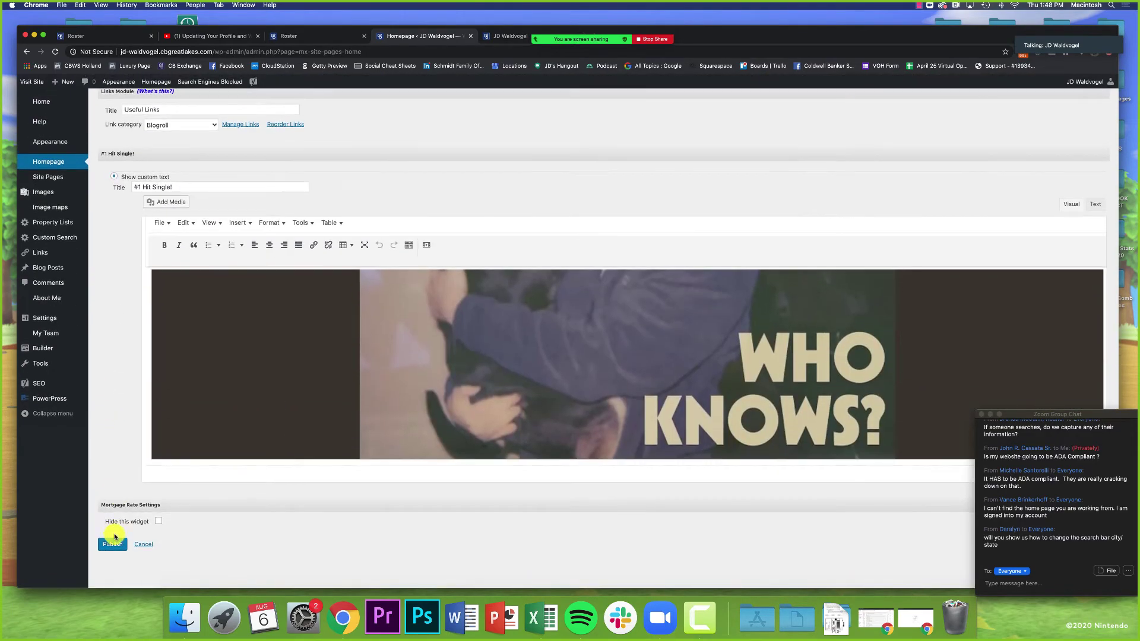
left_click(112, 545)
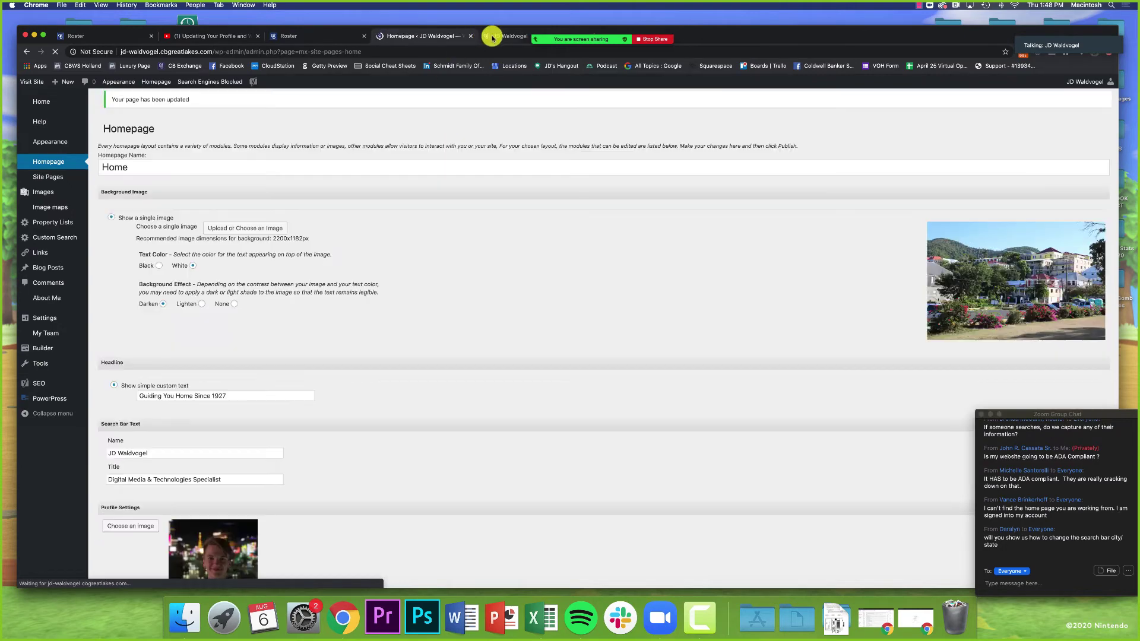
Step: Refresh the live site and confirm the darker hero behind 'Guiding You Home Since 1927'
left_click(498, 36)
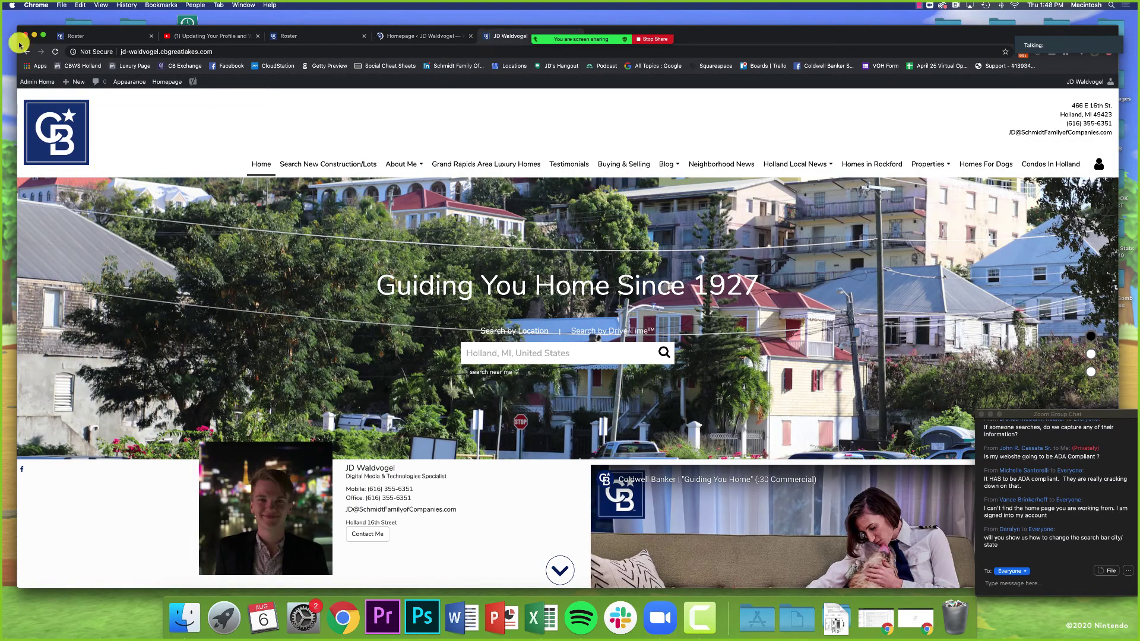
left_click(52, 52)
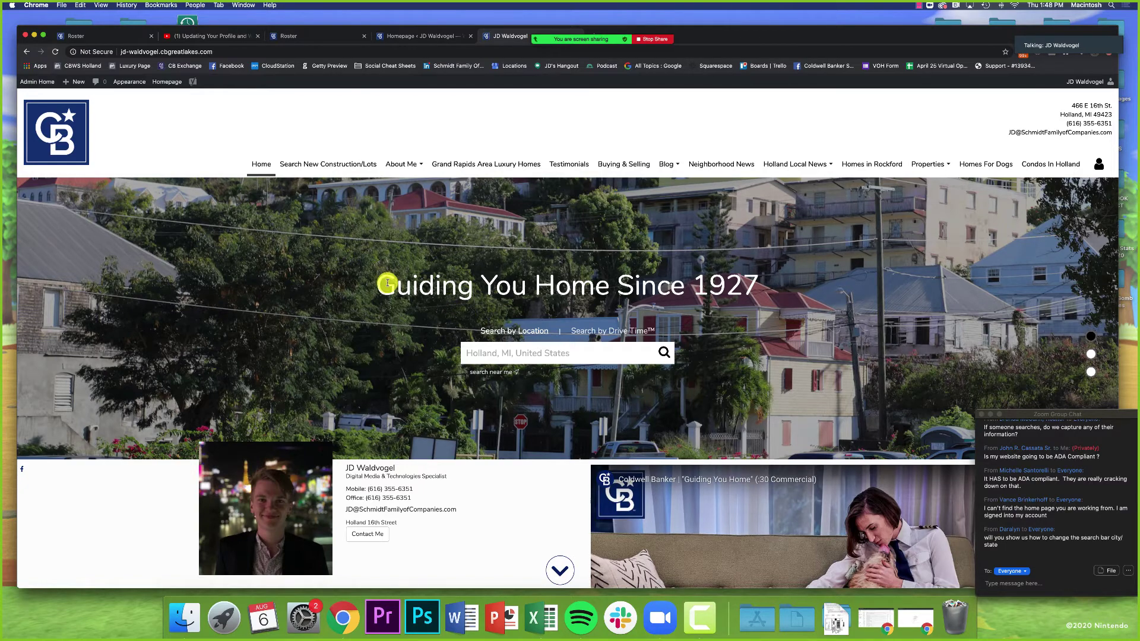
left_click_drag(380, 284, 782, 295)
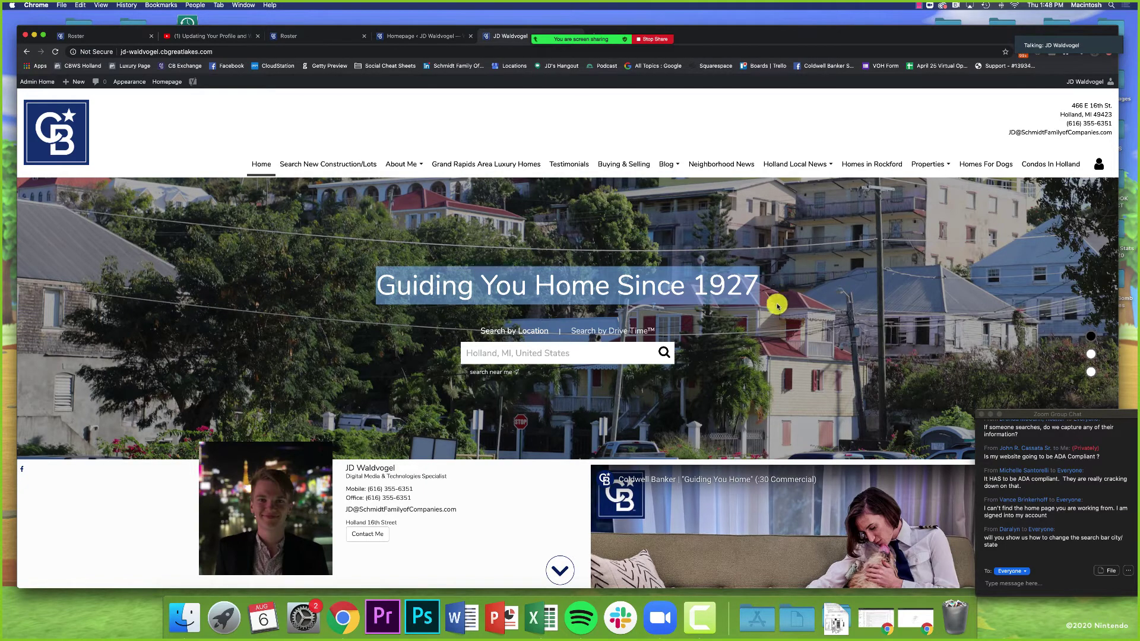
left_click(778, 305)
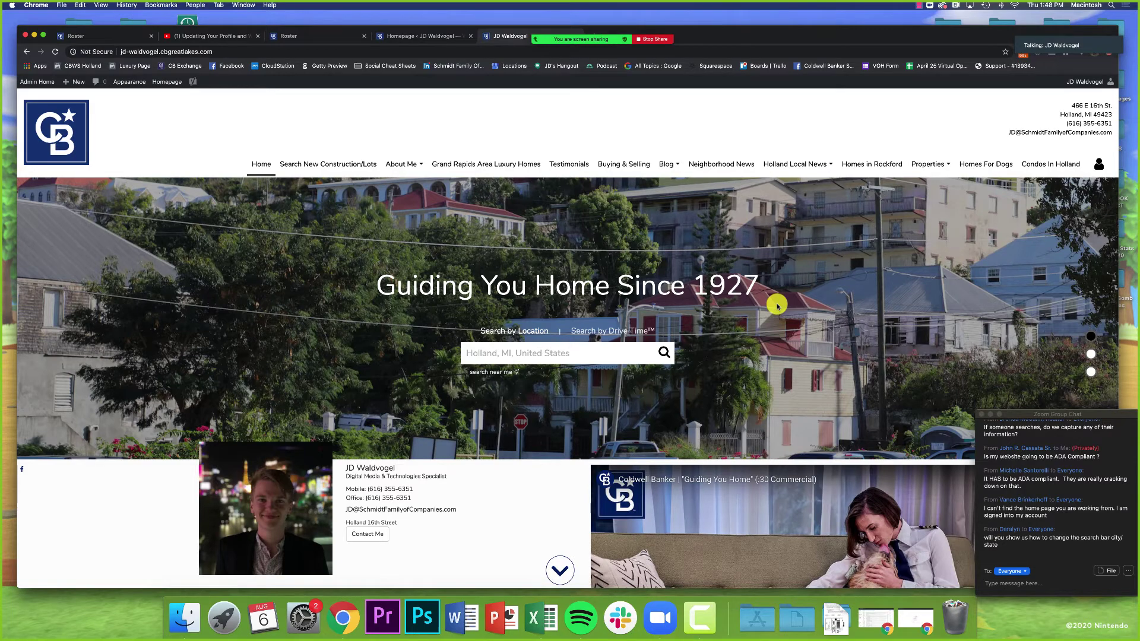
left_click(438, 35)
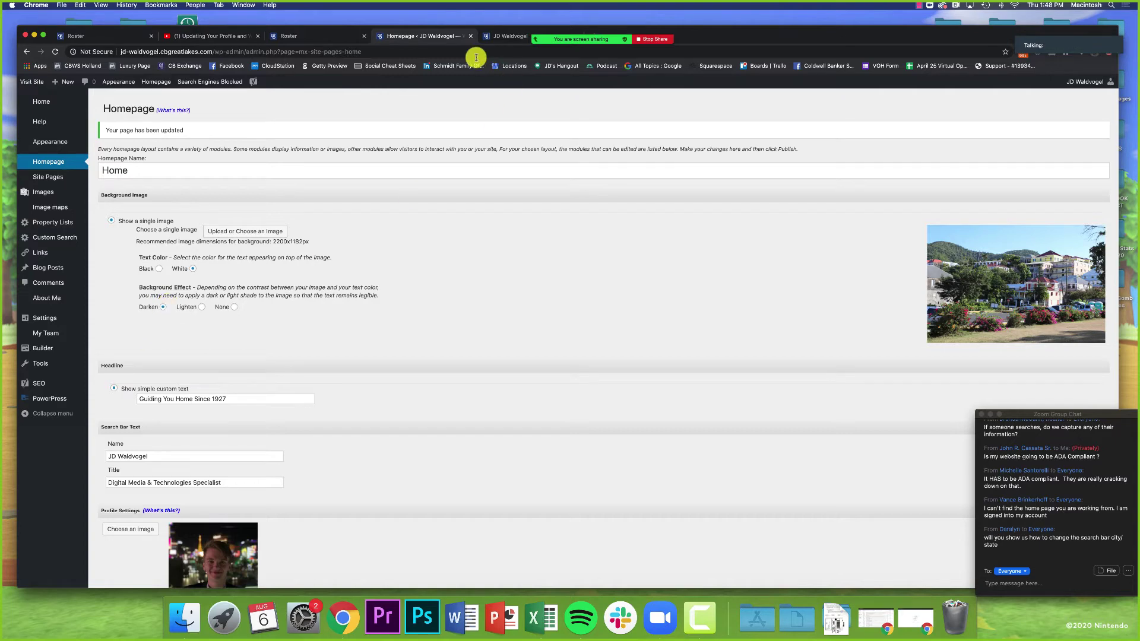
left_click(494, 37)
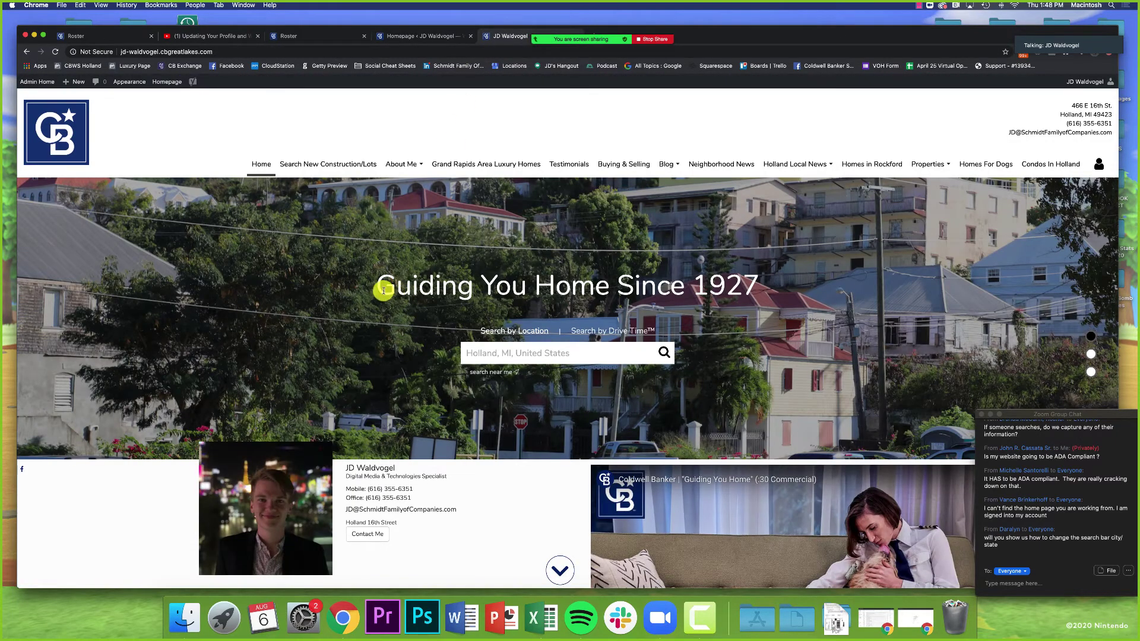
left_click_drag(380, 285, 782, 278)
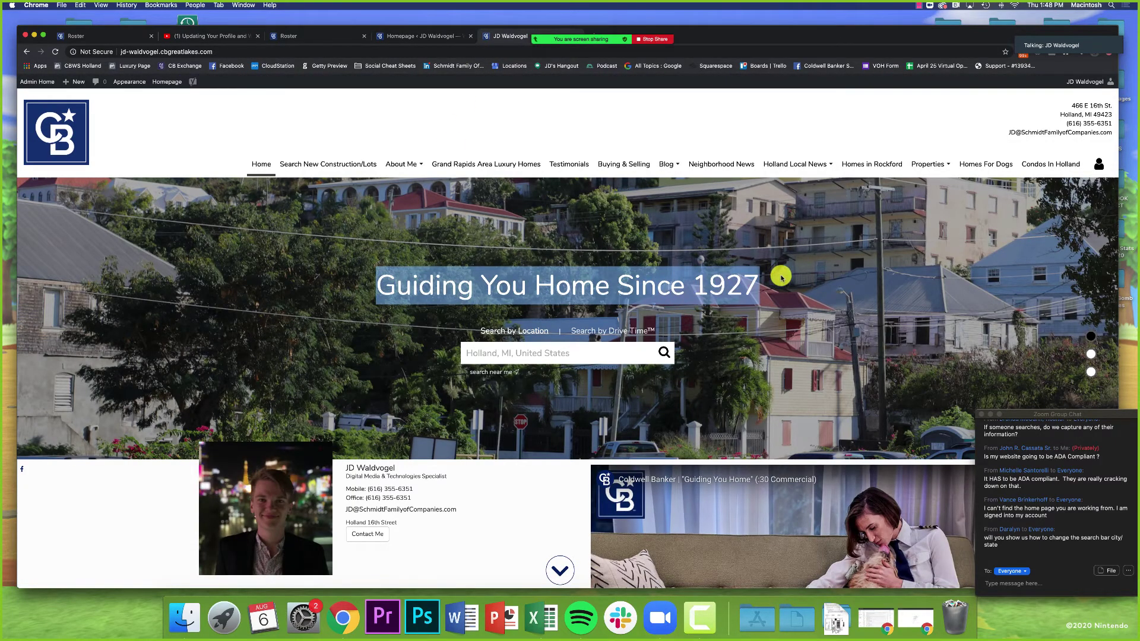
Step: Select and delete the current 'Guiding You Home Since 1927' headline
left_click(445, 36)
scroll(204, 363, "down", 5)
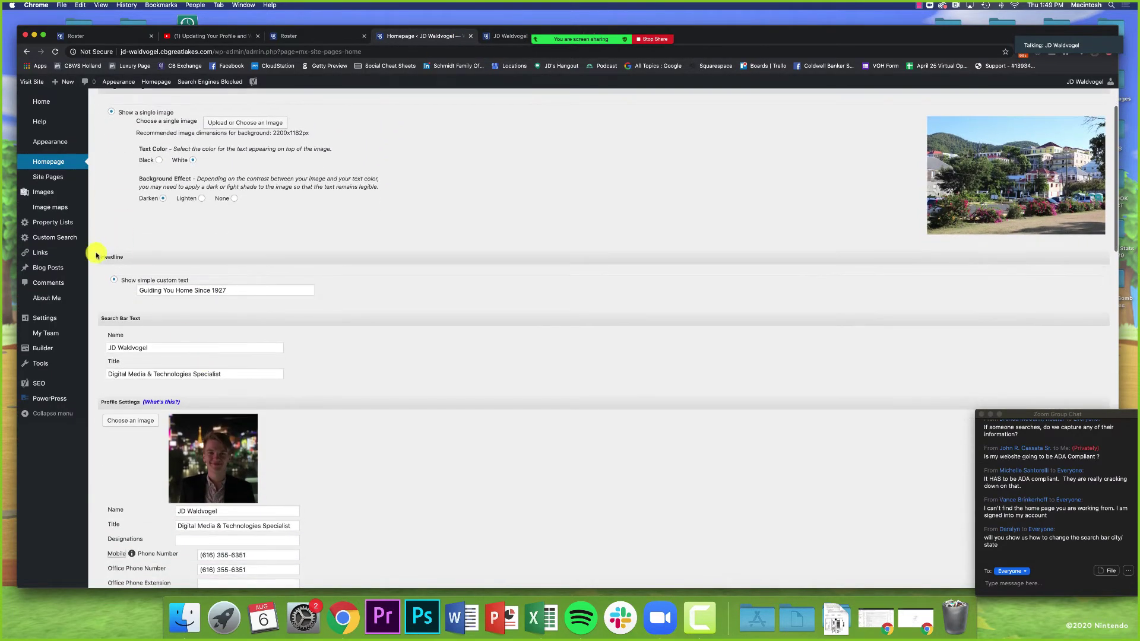
left_click_drag(138, 289, 290, 289)
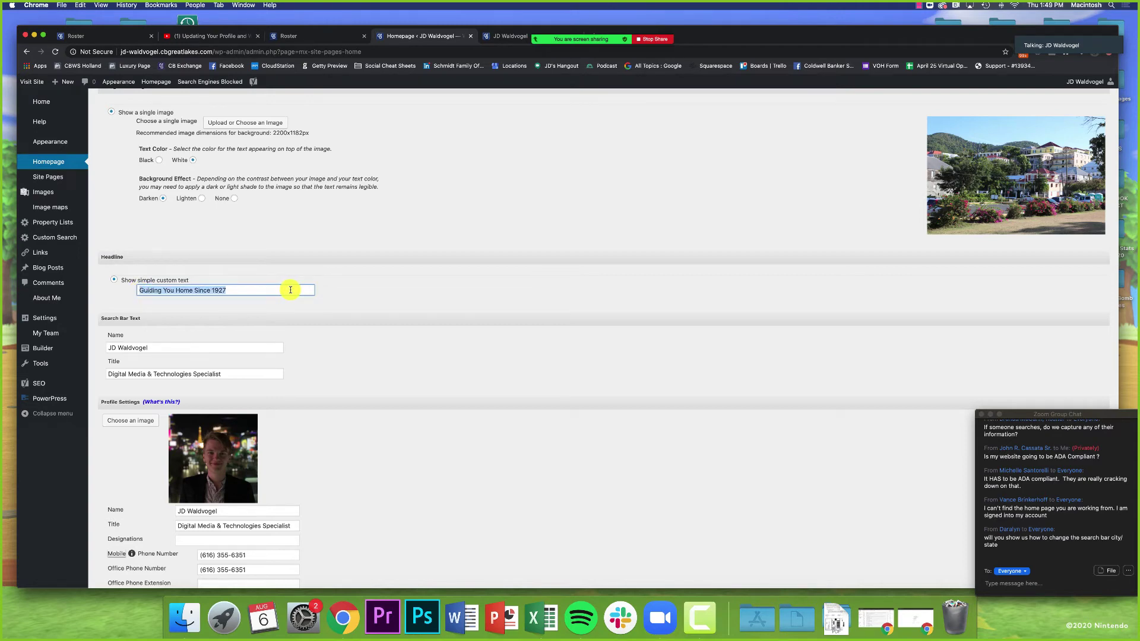
left_click(280, 290)
triple_click(281, 290)
key("BackSpace")
Step: Type 'Let Me Help You Find Your Dream Home', then undo back to the original headline
type("Let me Help")
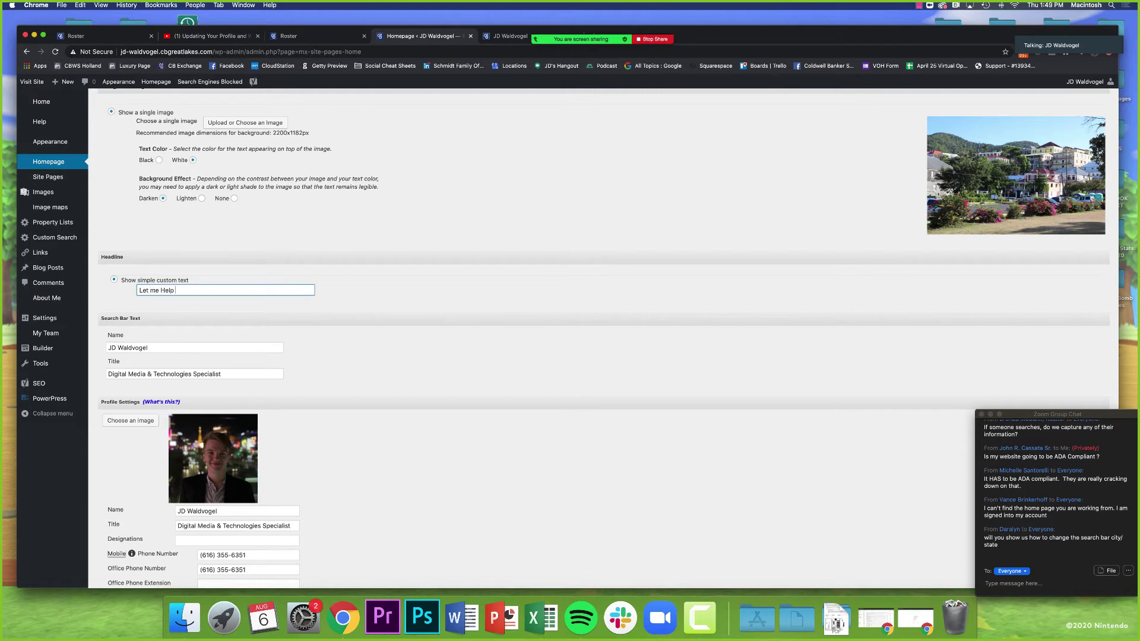
type(" Y")
key("super+a")
type("Let Me Help UYou")
key("BackSpace")
key("BackSpace")
type("You Find Your Dream Home")
key("super+z")
key("super+z")
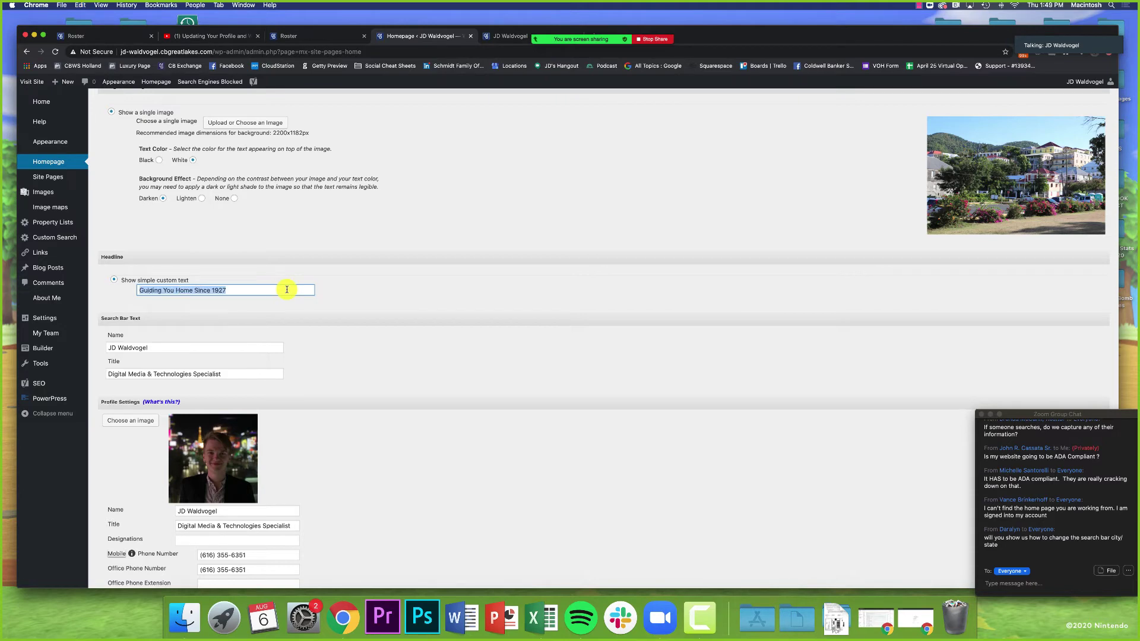
left_click(296, 290)
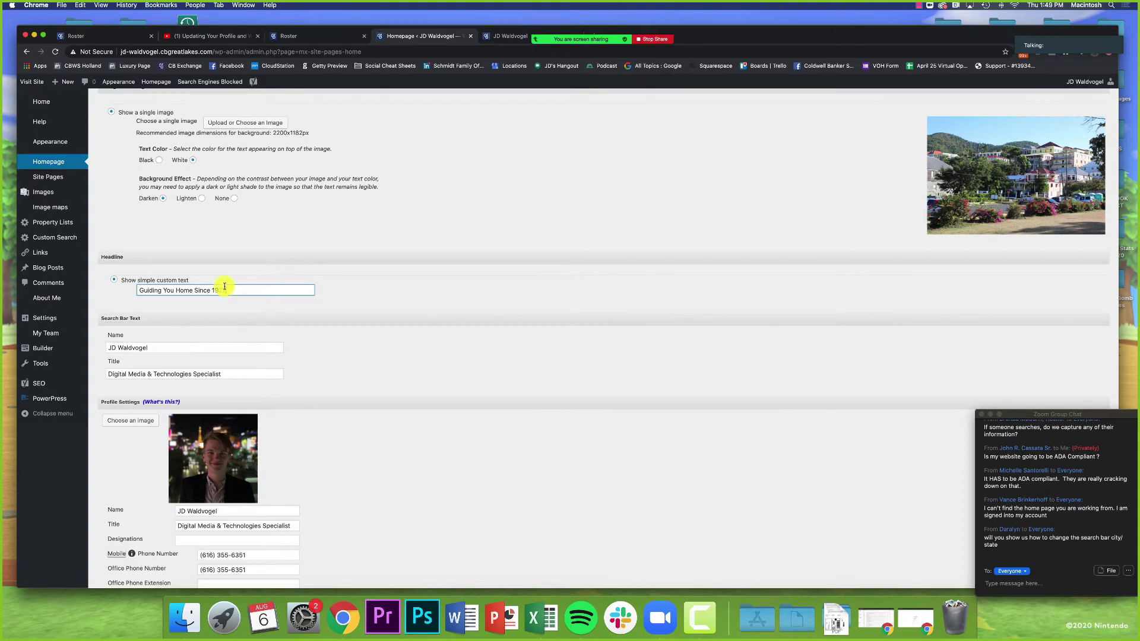
left_click(244, 288)
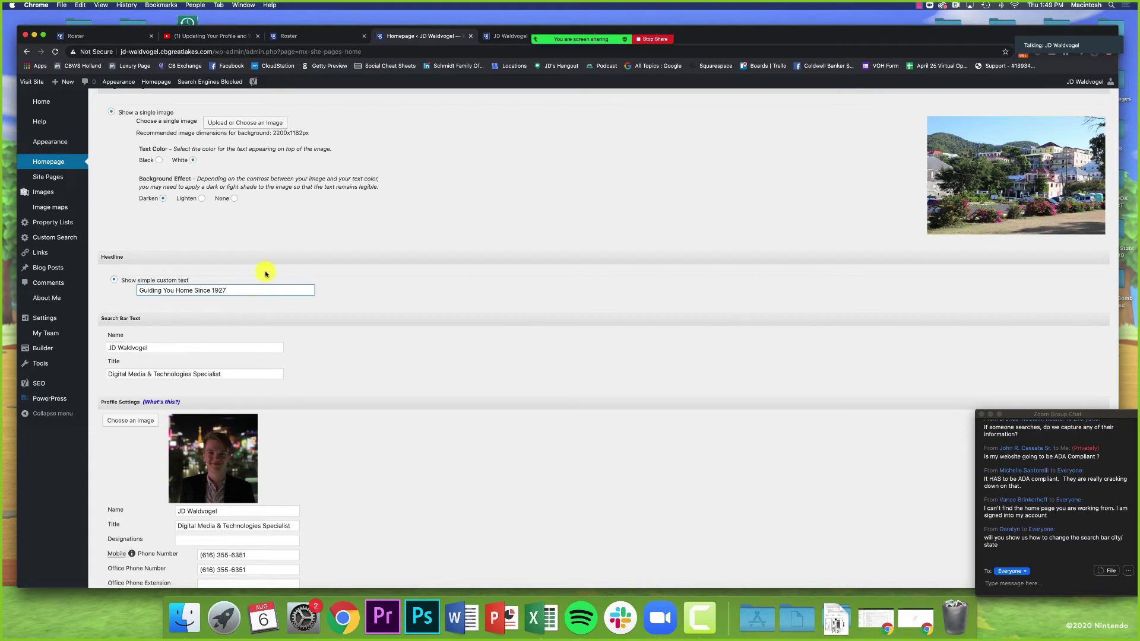
Step: Compare the Headline settings with the live site and check the Search Bar Name field
left_click(499, 39)
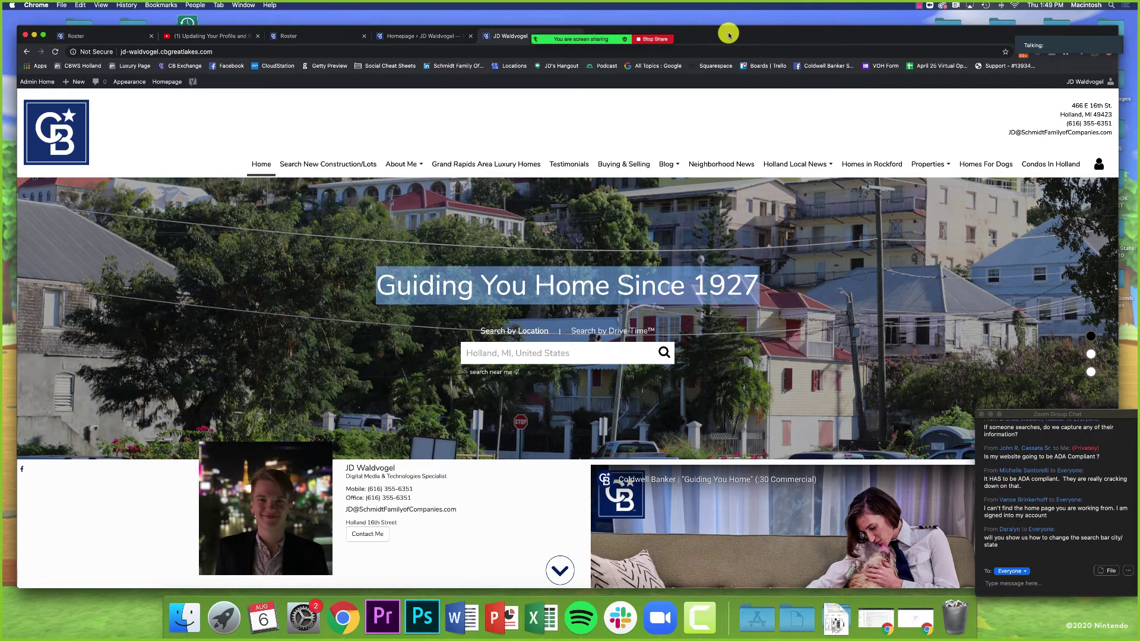
left_click(420, 37)
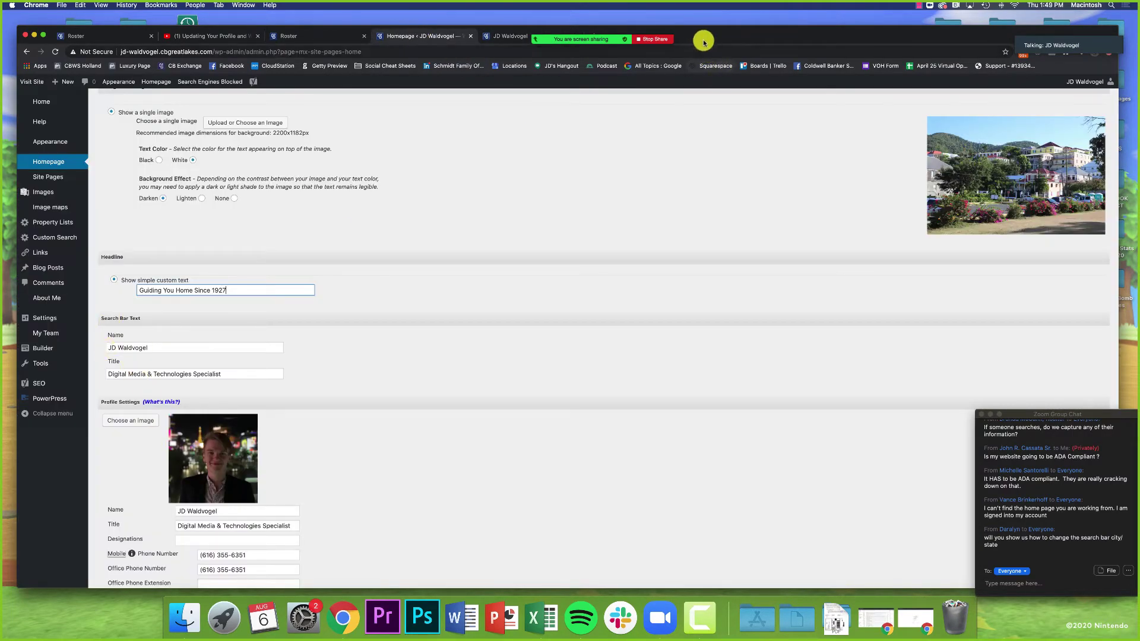
left_click_drag(705, 41, 707, 72)
left_click(168, 386)
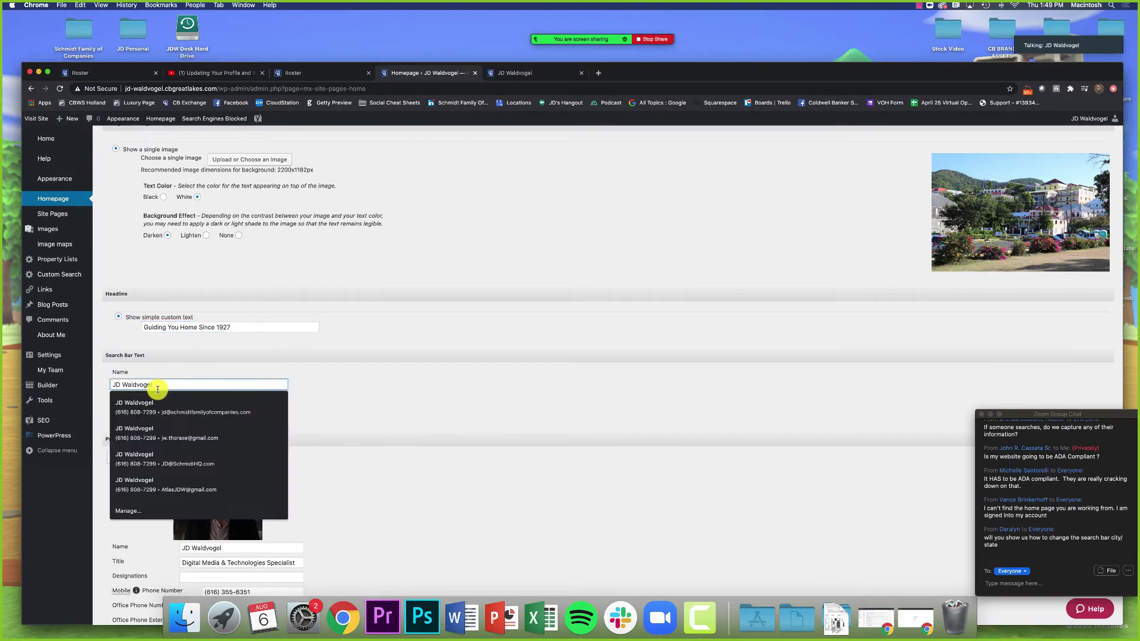
left_click(393, 397)
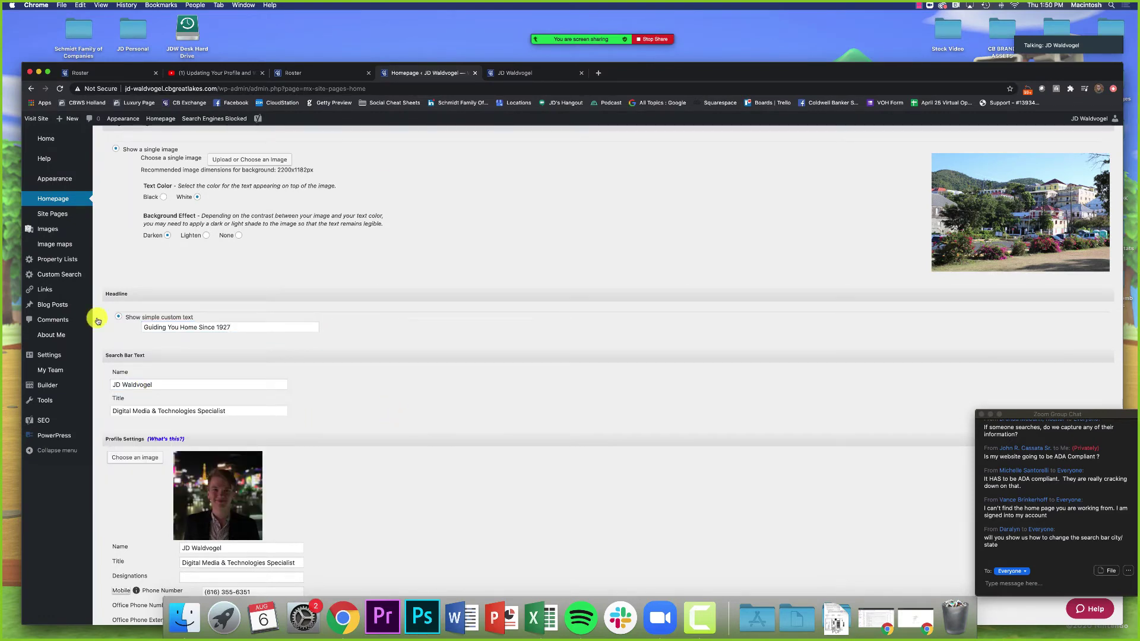
Step: Compare the Search Bar Text and Welcome Text settings with the live homepage, then open the profile Web Info
left_click(516, 75)
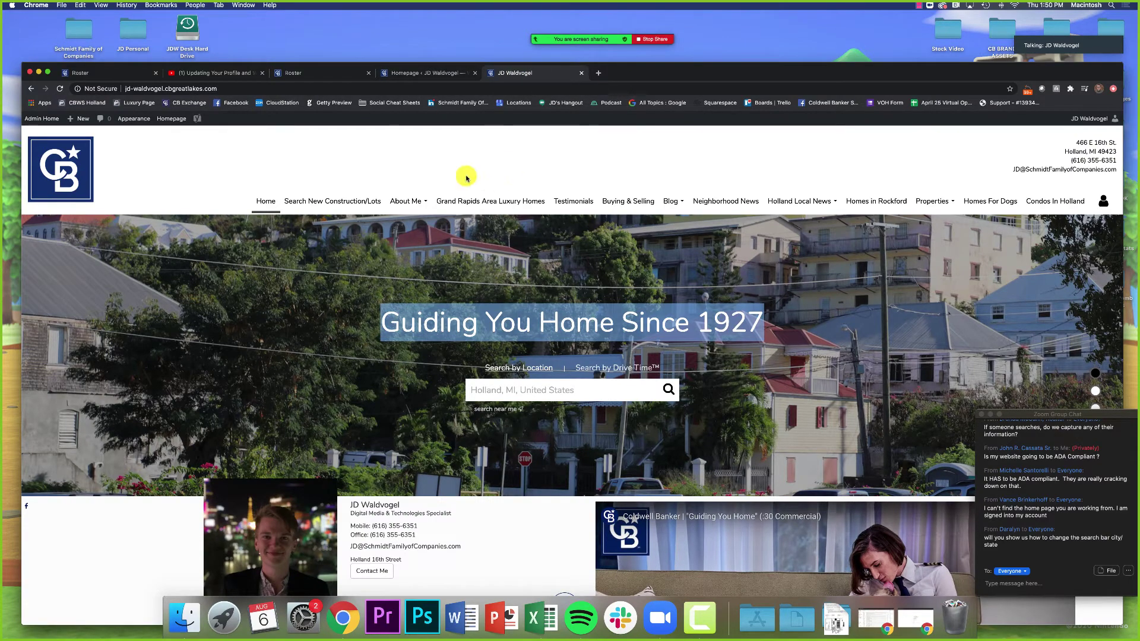
left_click(442, 74)
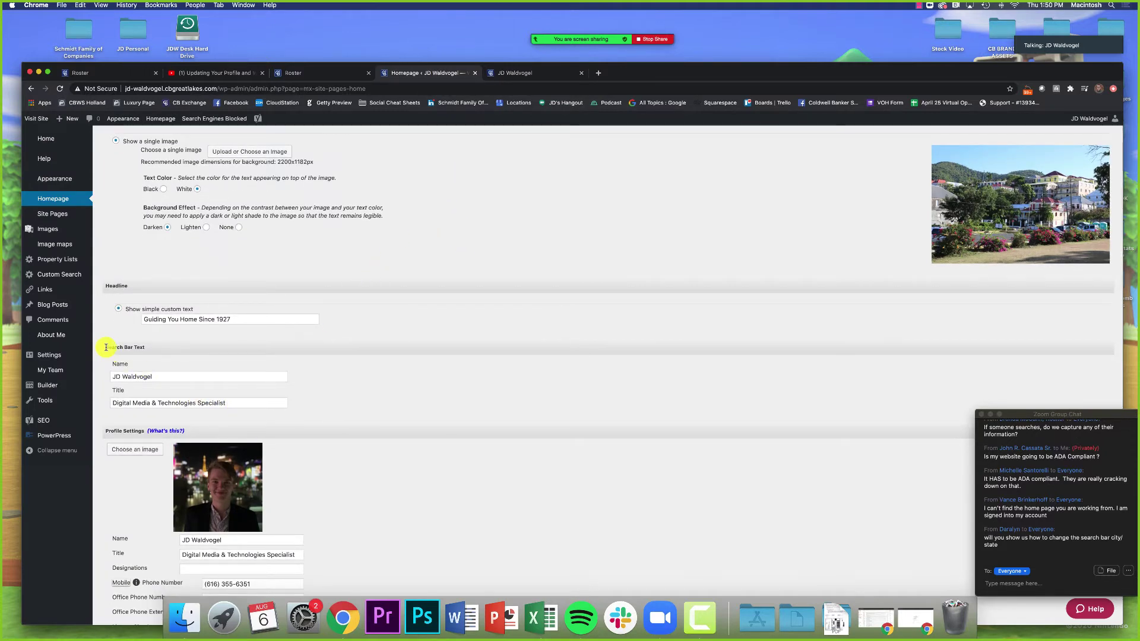
left_click_drag(103, 349, 154, 351)
left_click(154, 351)
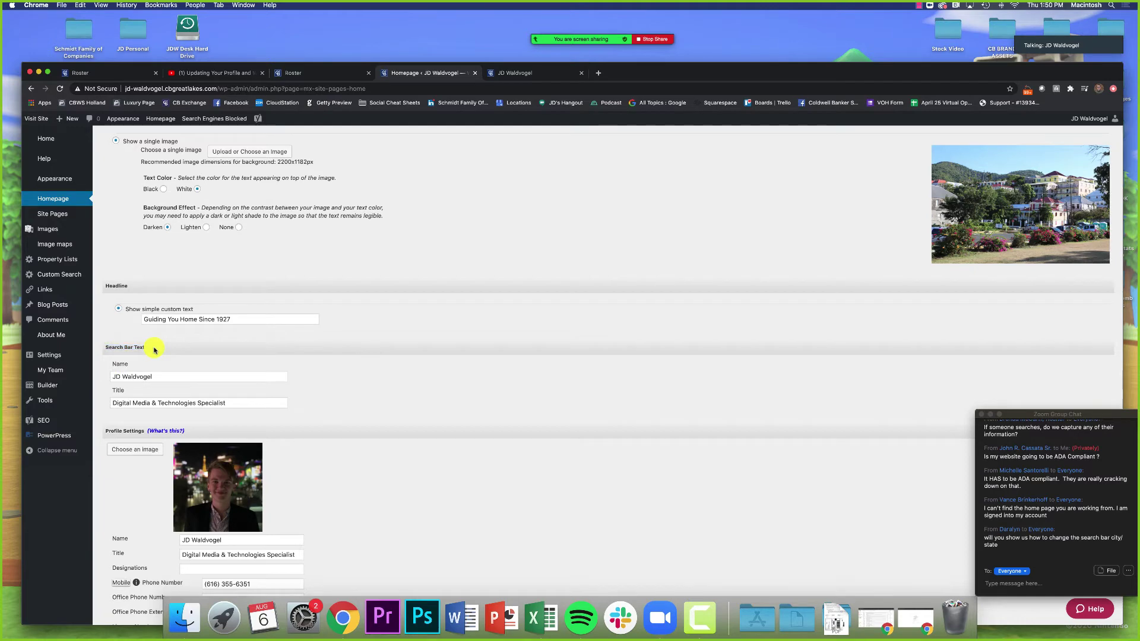
scroll(305, 395, "down", 5)
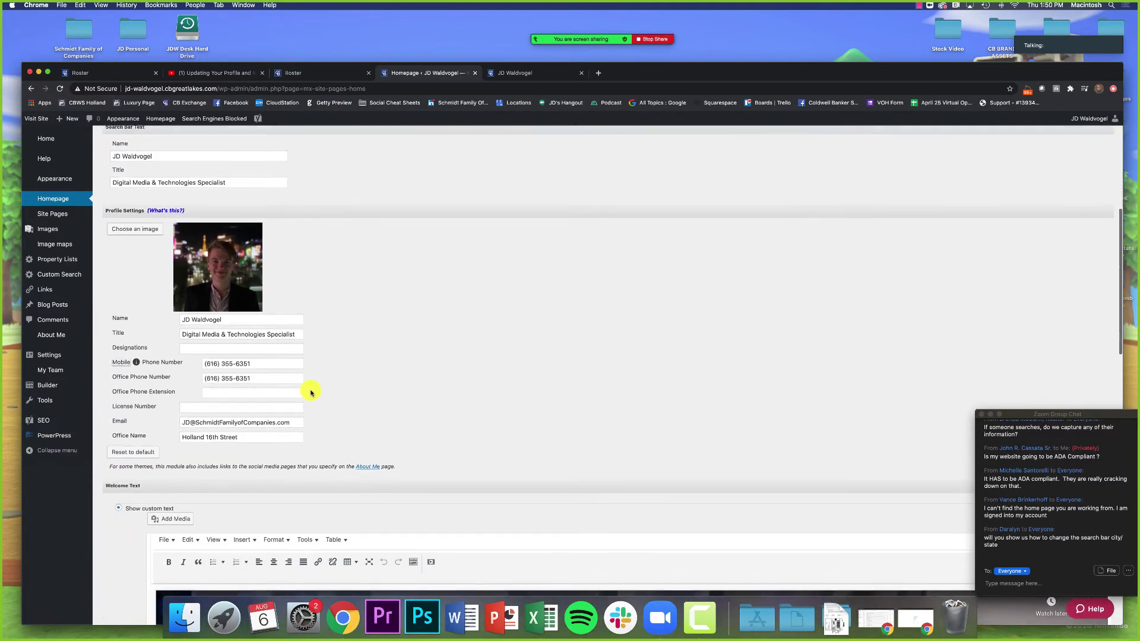
left_click(535, 74)
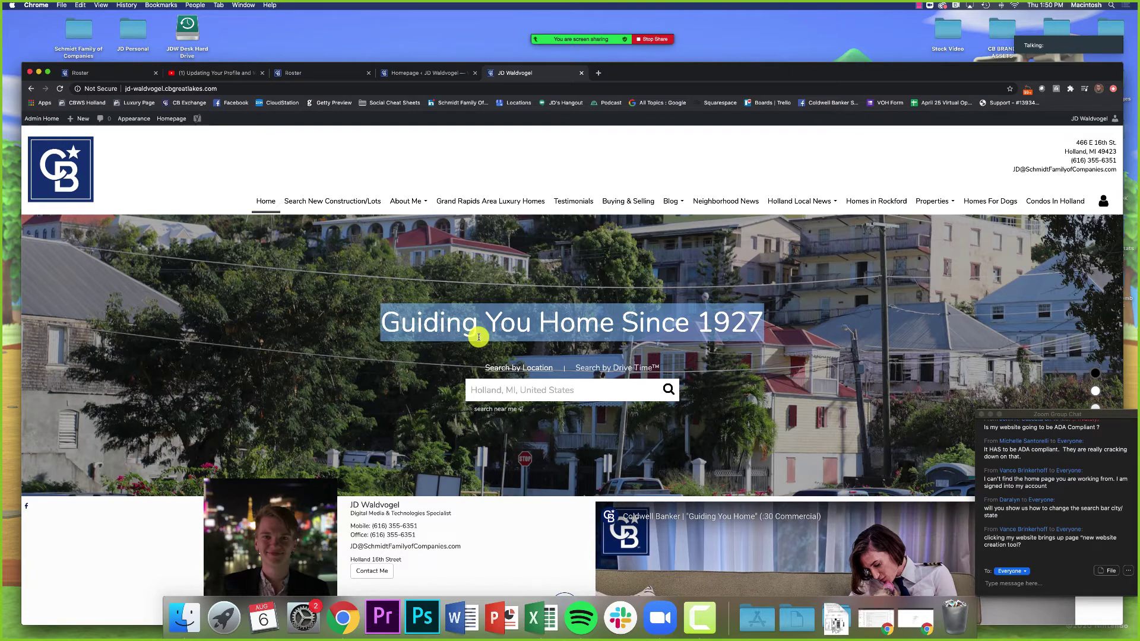
left_click(316, 75)
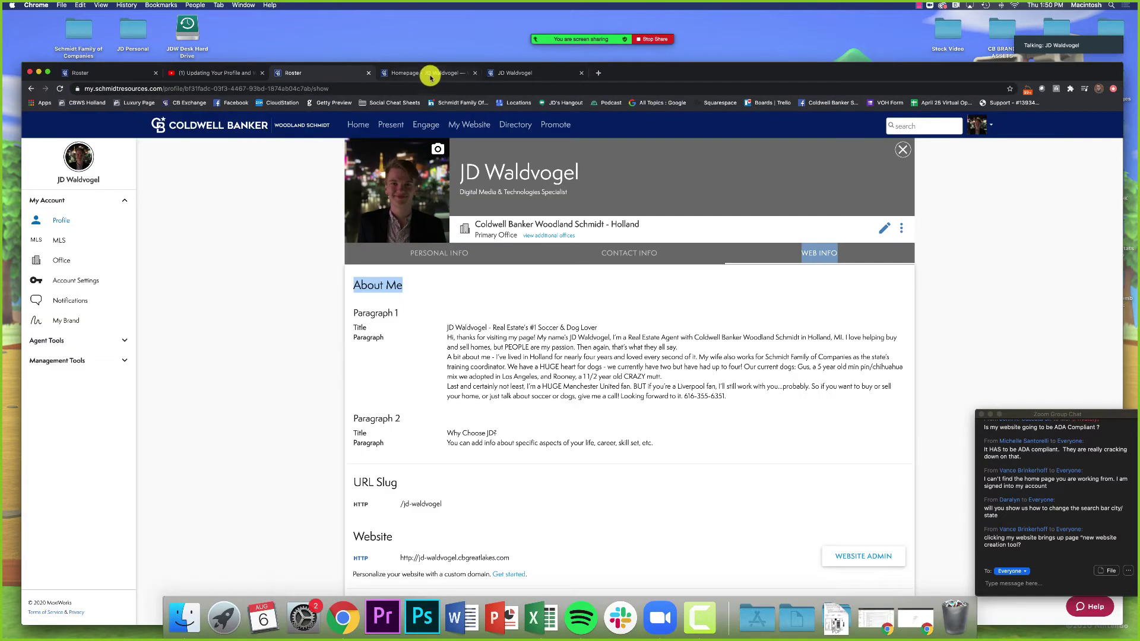
Step: Switch to the Homepage admin tab and load the Home welcome dashboard
left_click(424, 73)
left_click(46, 146)
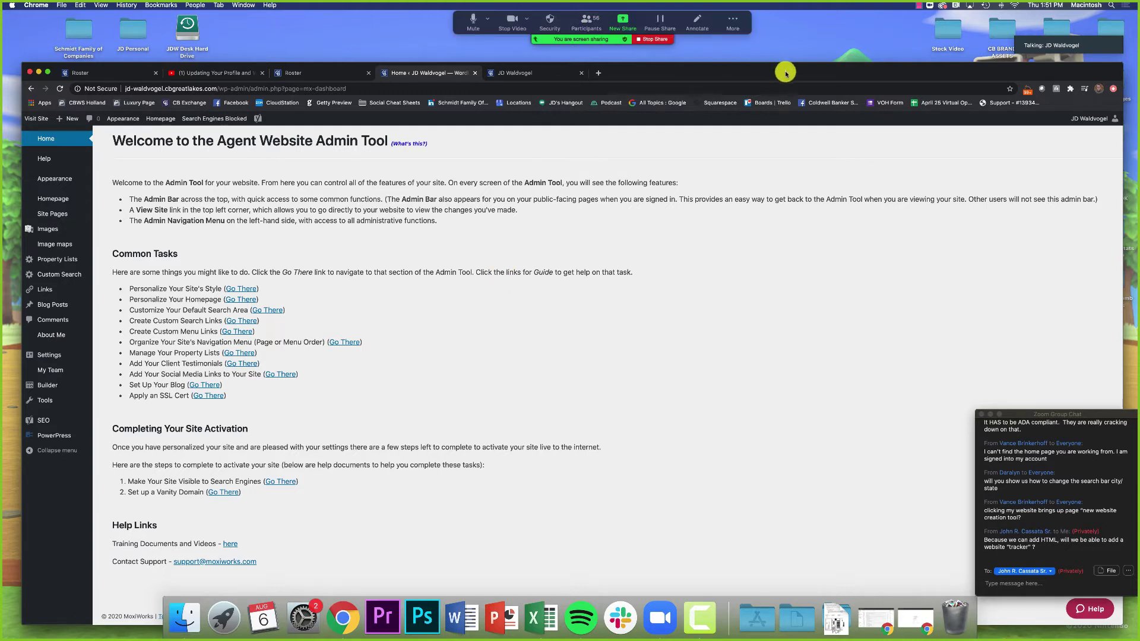
Step: Open Personalize Your Homepage from the dashboard's Common Tasks via its Go There link
mouse_move(785, 72)
left_mouse_down()
mouse_move(795, 27)
mouse_move(792, 53)
left_mouse_up()
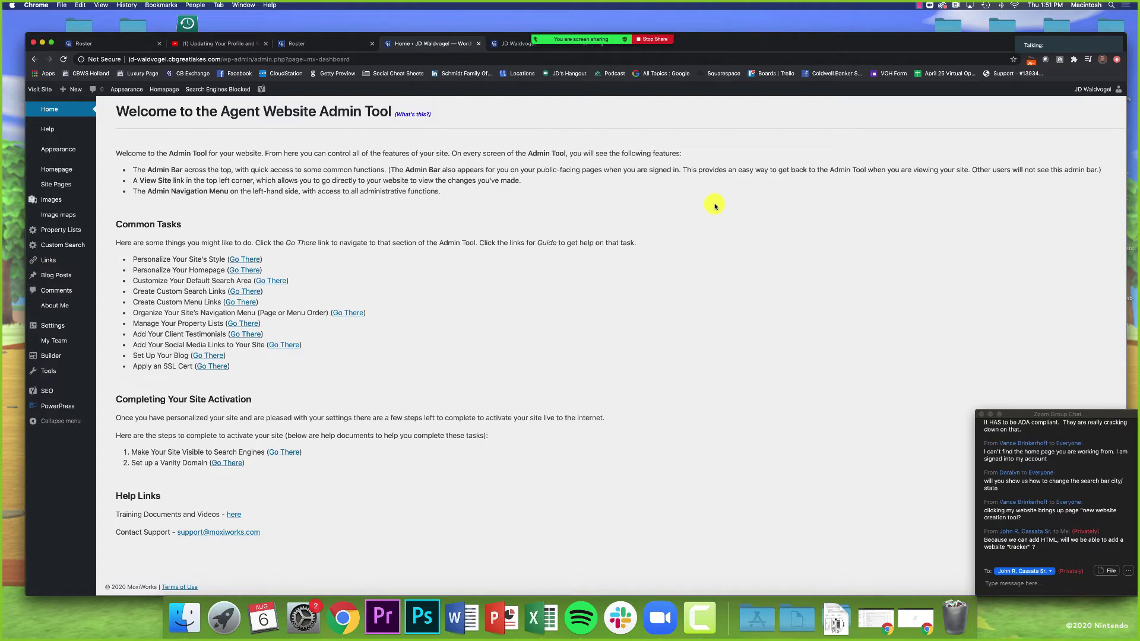
triple_click(393, 298)
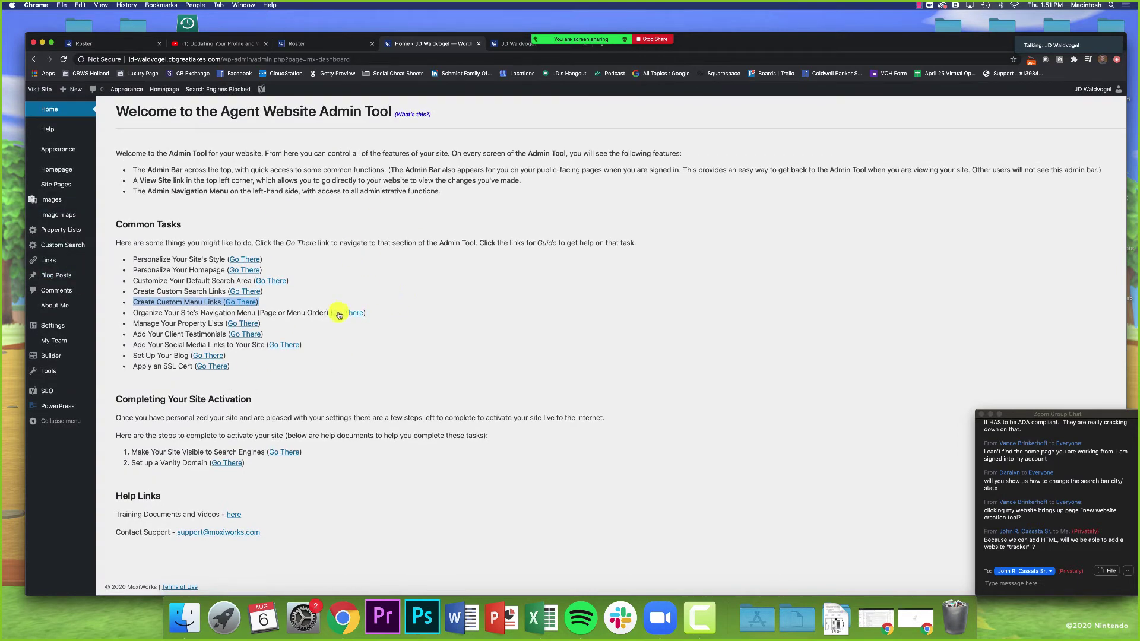
left_click(347, 278)
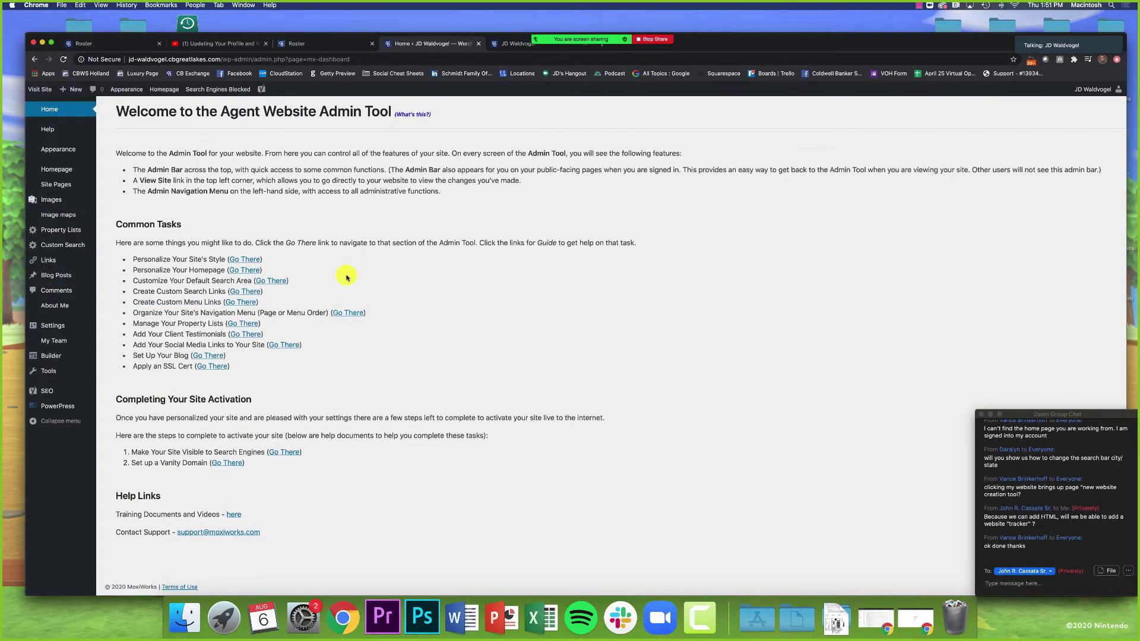
left_click(244, 272)
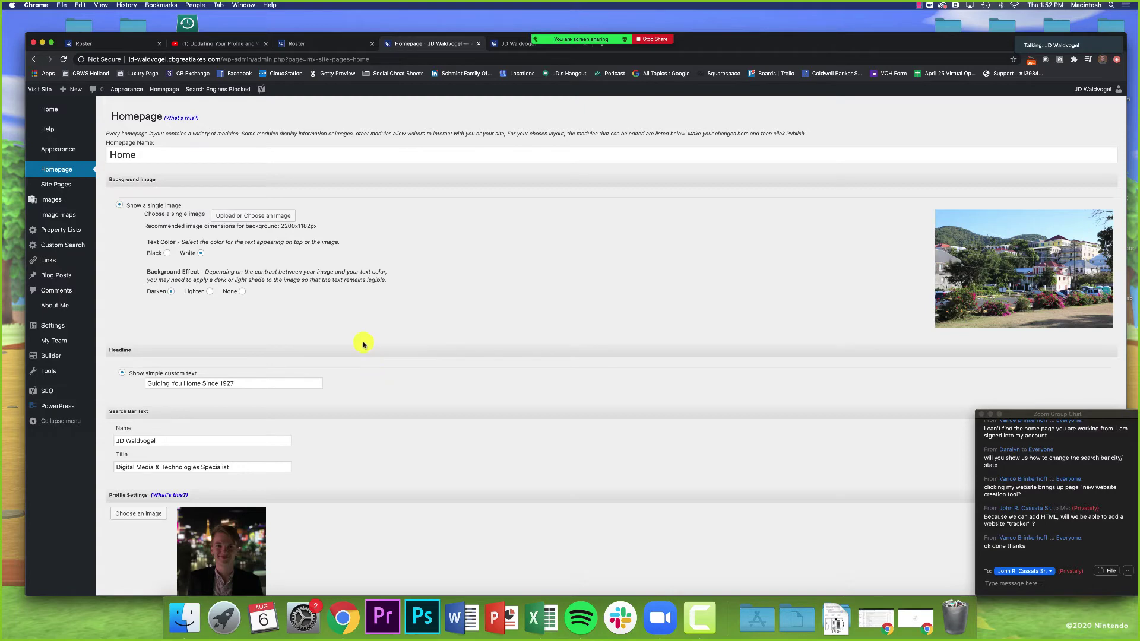
scroll(364, 346, "down", 5)
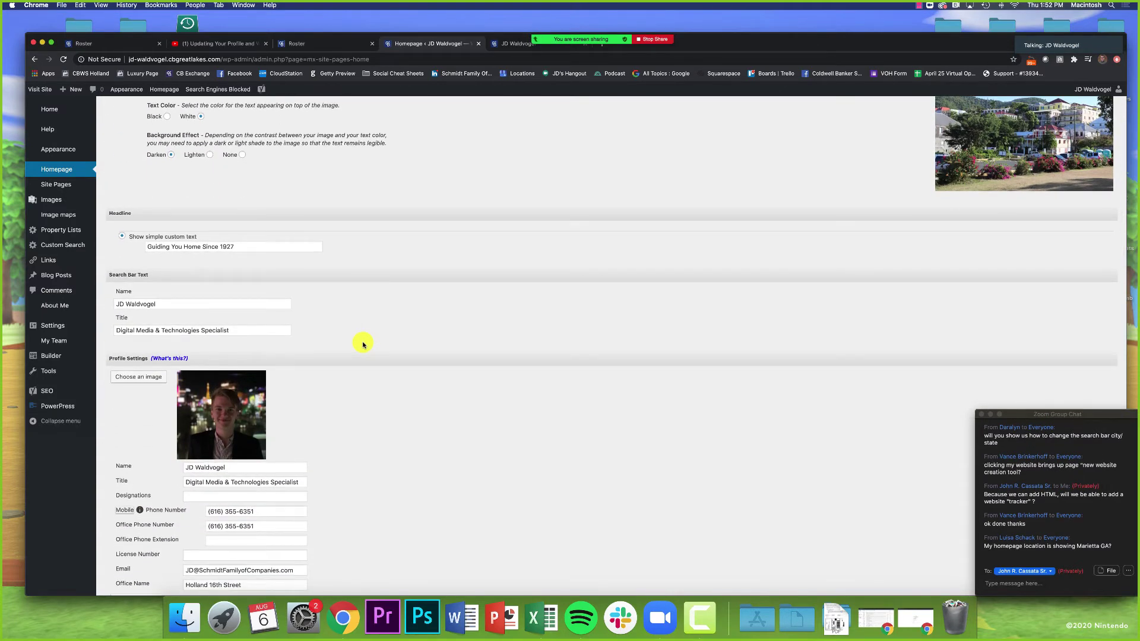
scroll(422, 350, "down", 5)
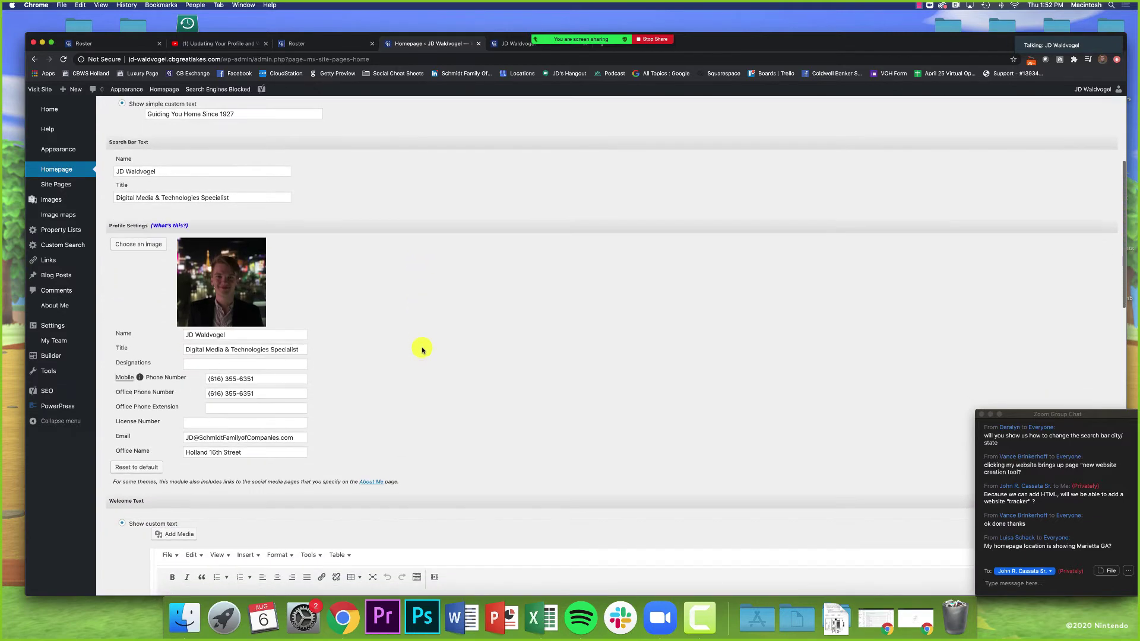
scroll(422, 350, "down", 4)
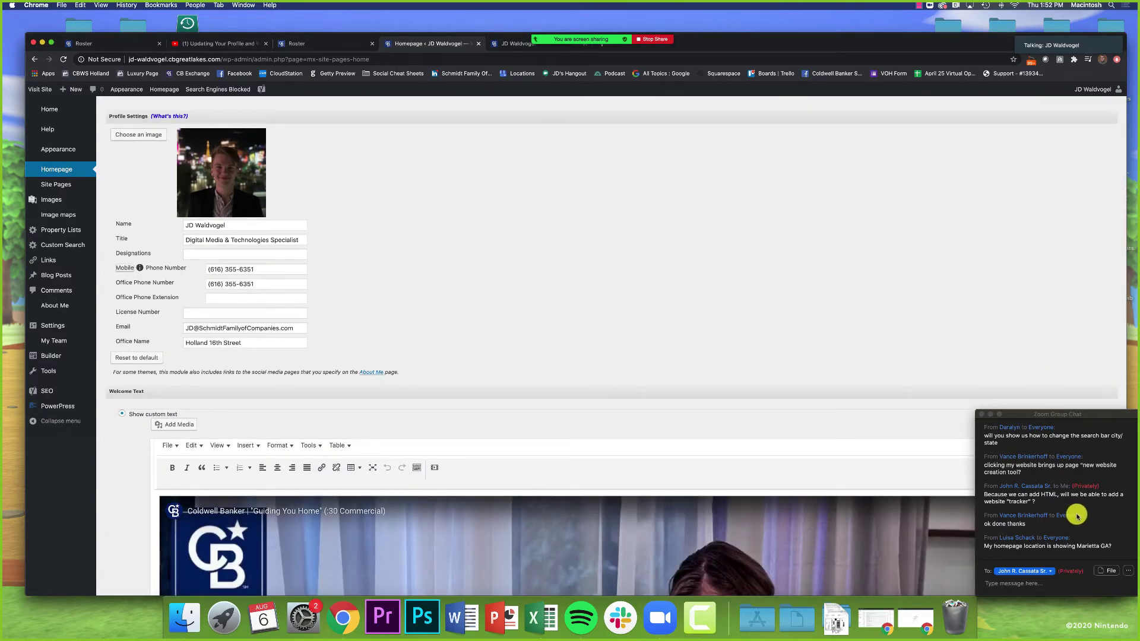
scroll(789, 404, "down", 8)
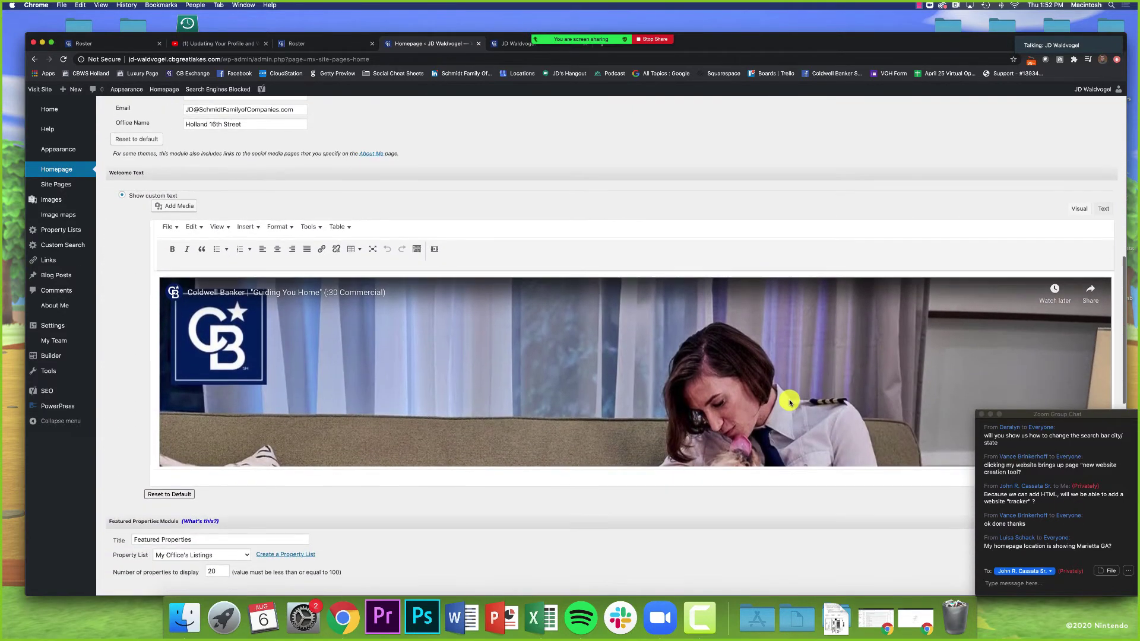
scroll(560, 558, "down", 7)
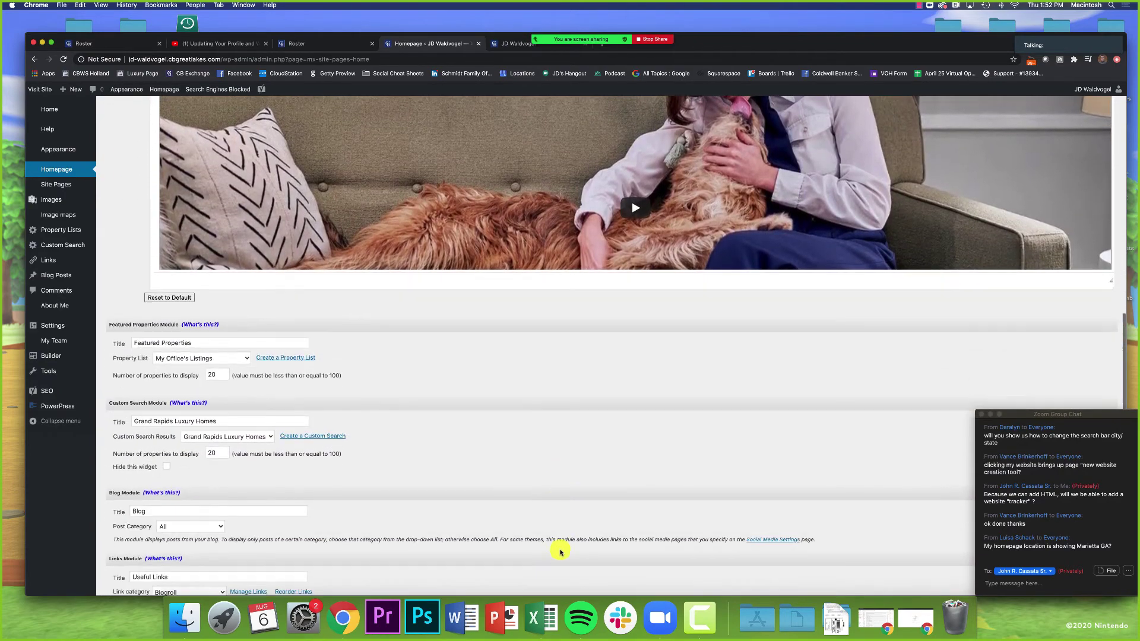
scroll(560, 551, "up", 7)
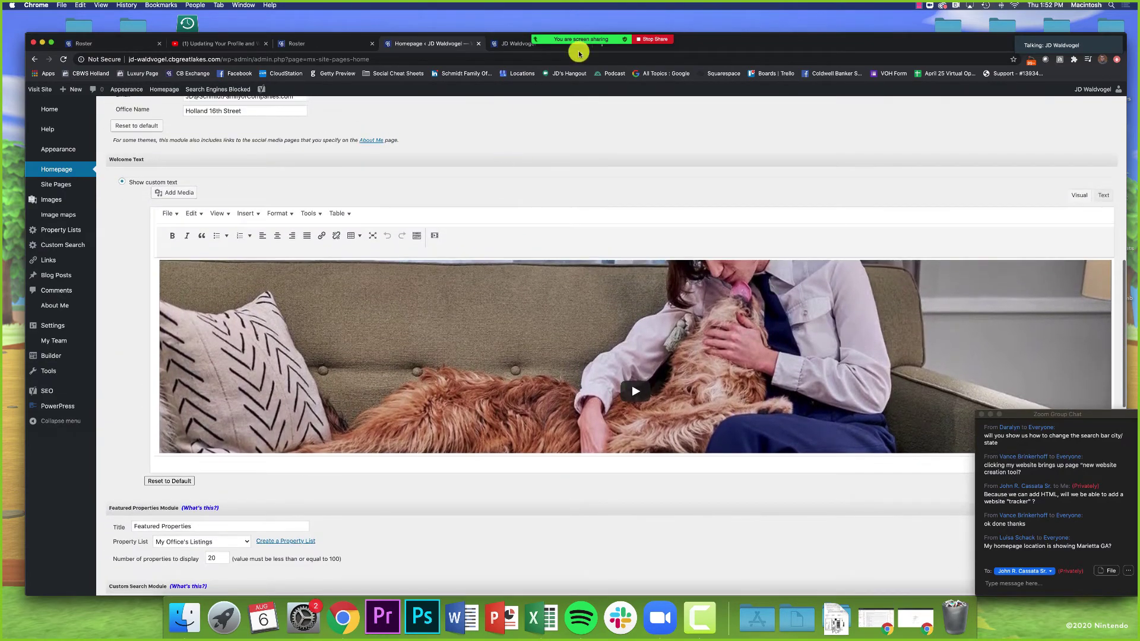
left_click(513, 44)
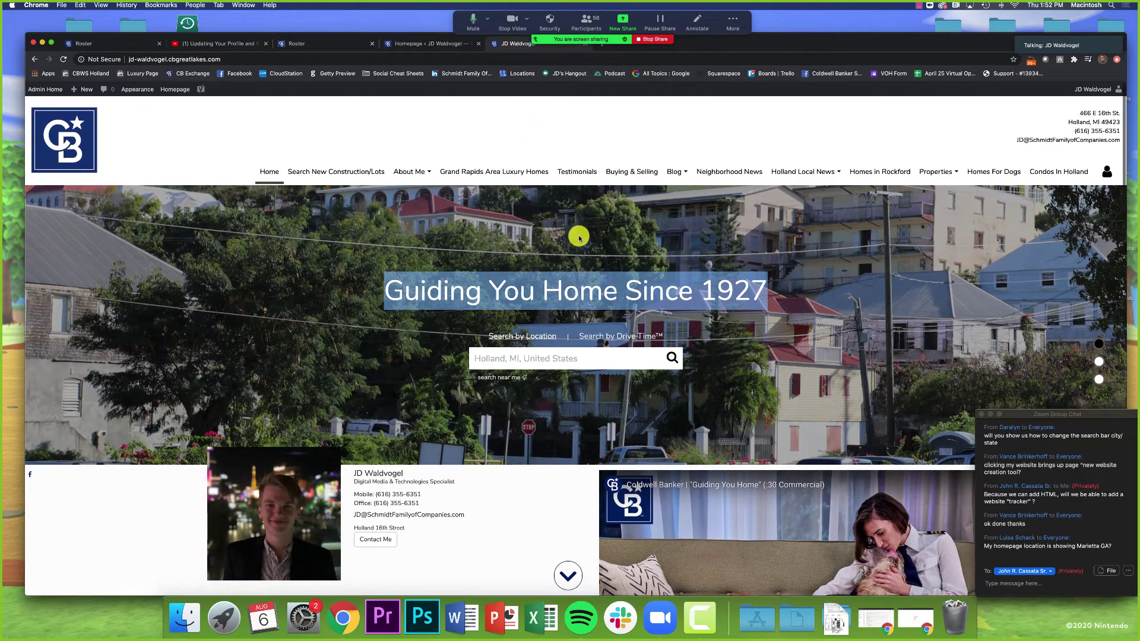
left_click(505, 359)
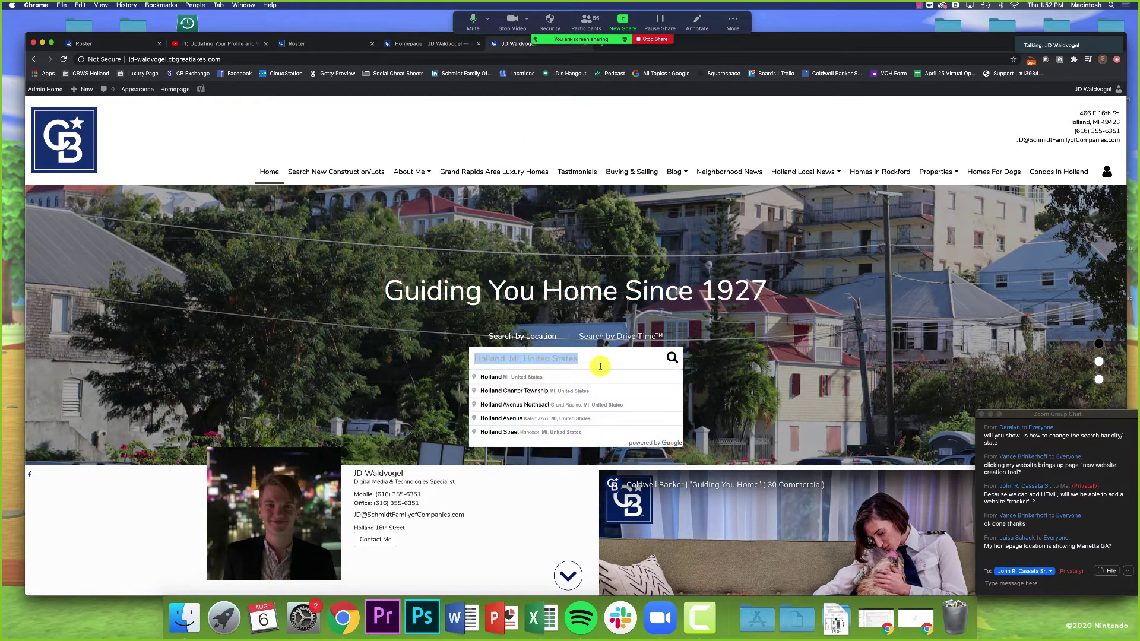
left_click(523, 489)
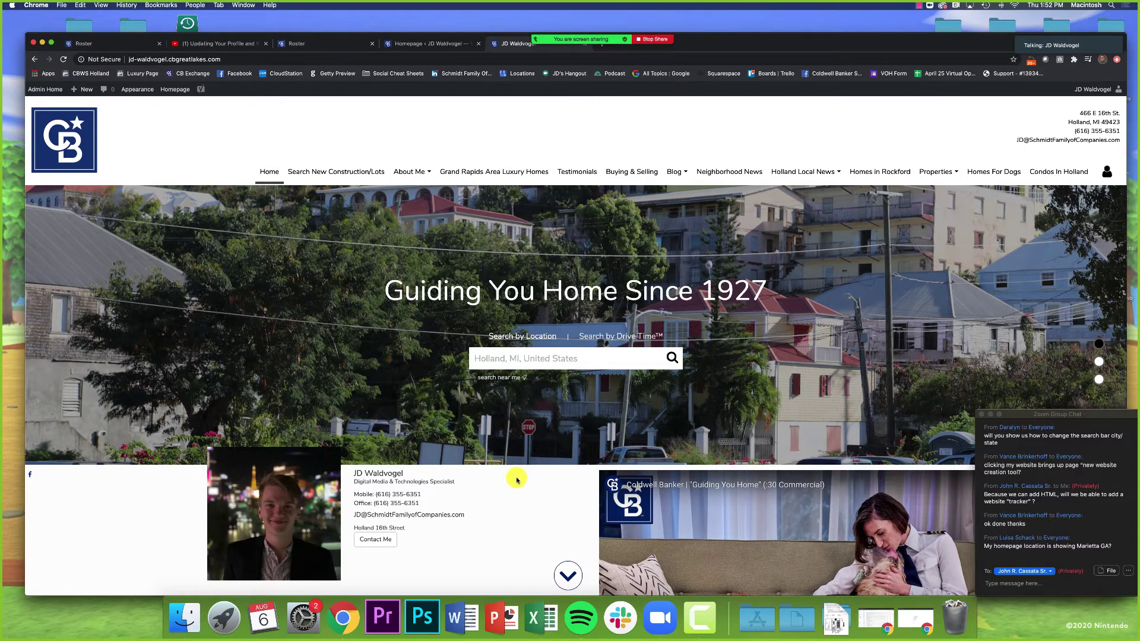
left_click(436, 46)
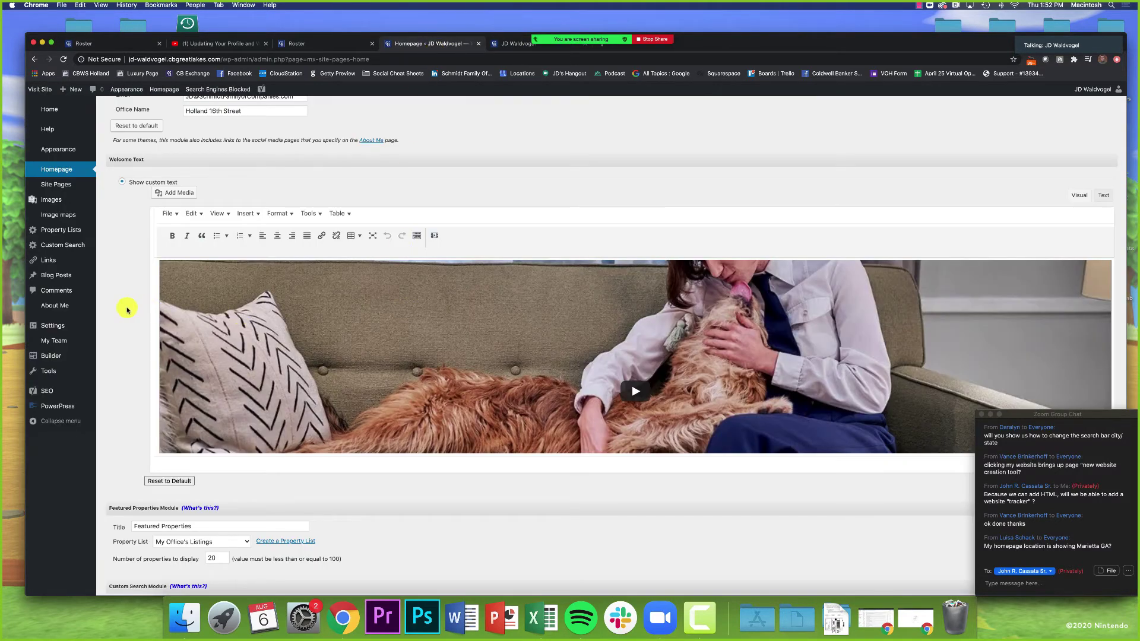
Step: Scroll down the Homepage settings toward the Welcome Text module
scroll(127, 309, "up", 5)
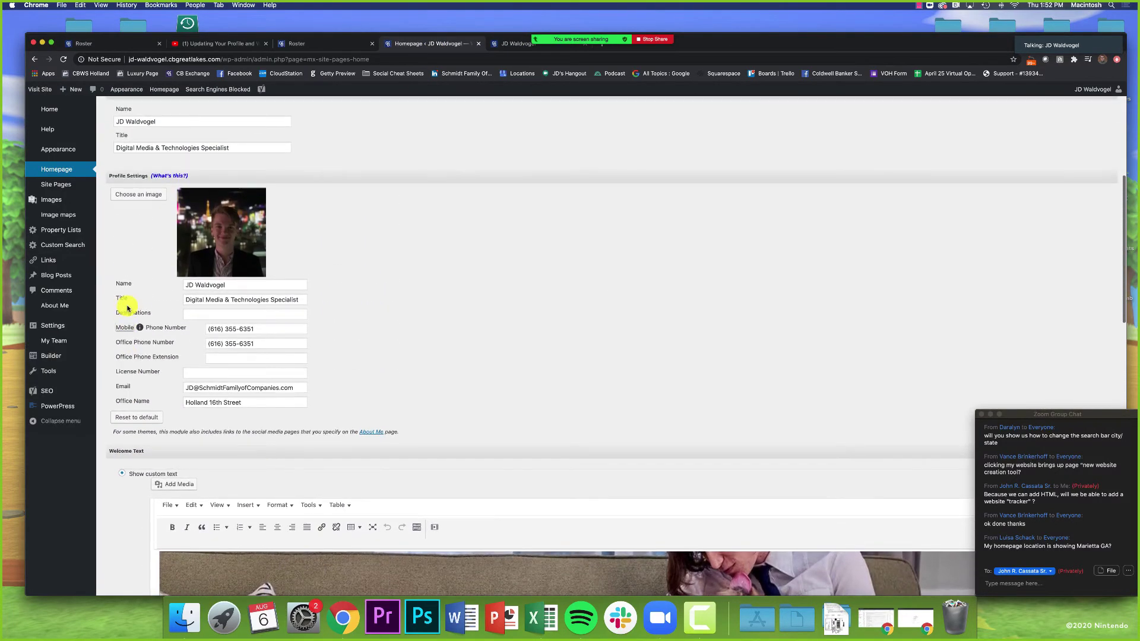
scroll(128, 308, "up", 3)
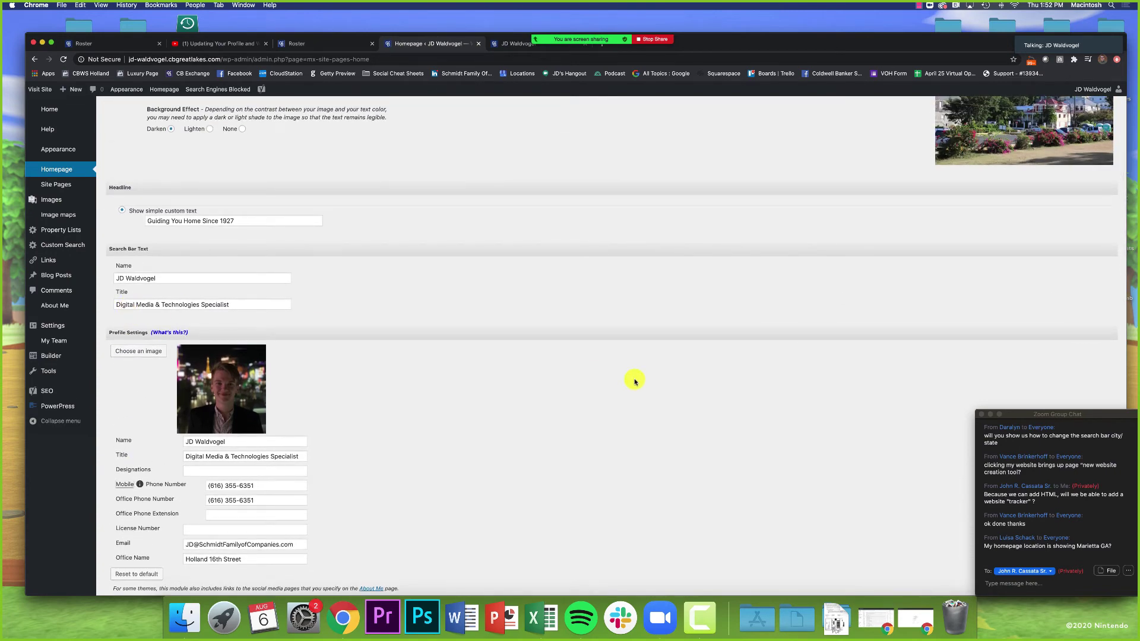
scroll(635, 381, "down", 2)
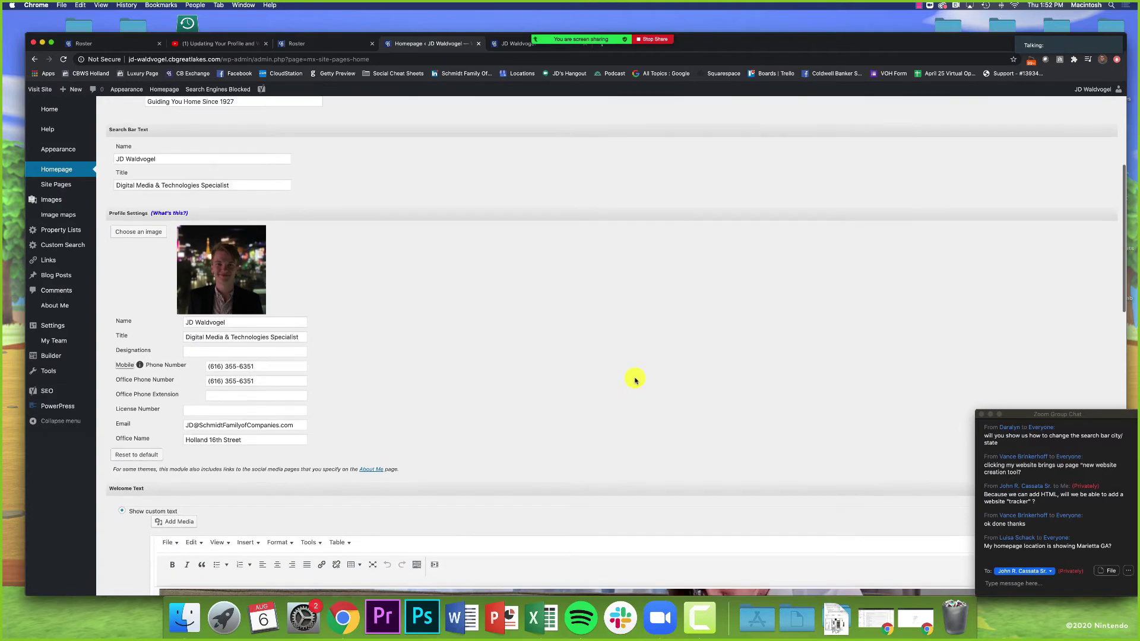
scroll(636, 378, "down", 6)
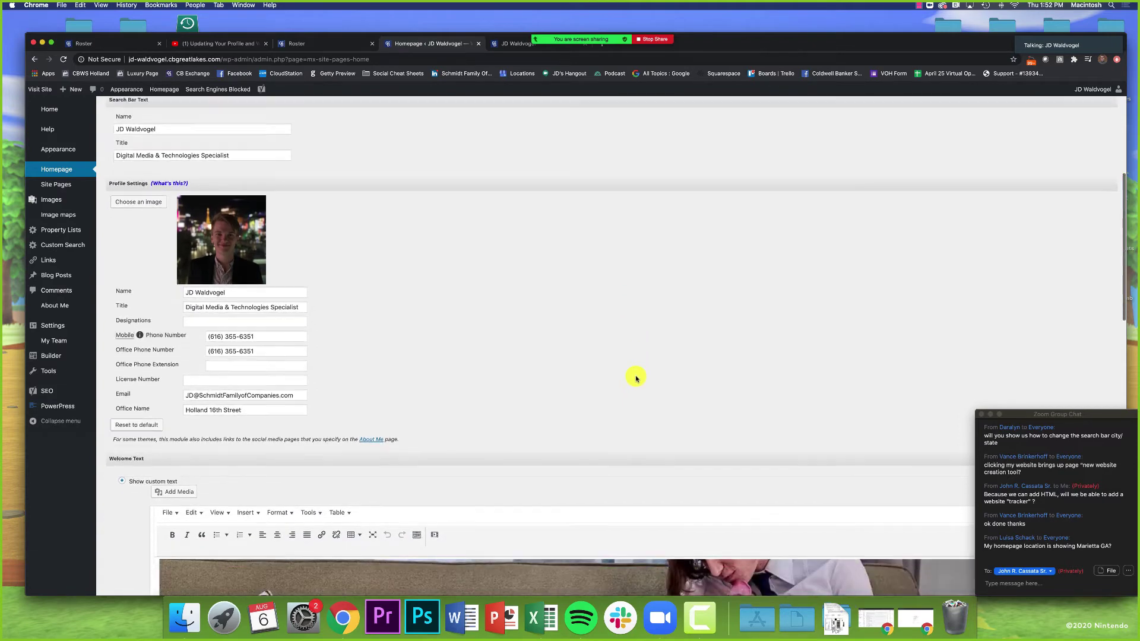
scroll(636, 378, "down", 4)
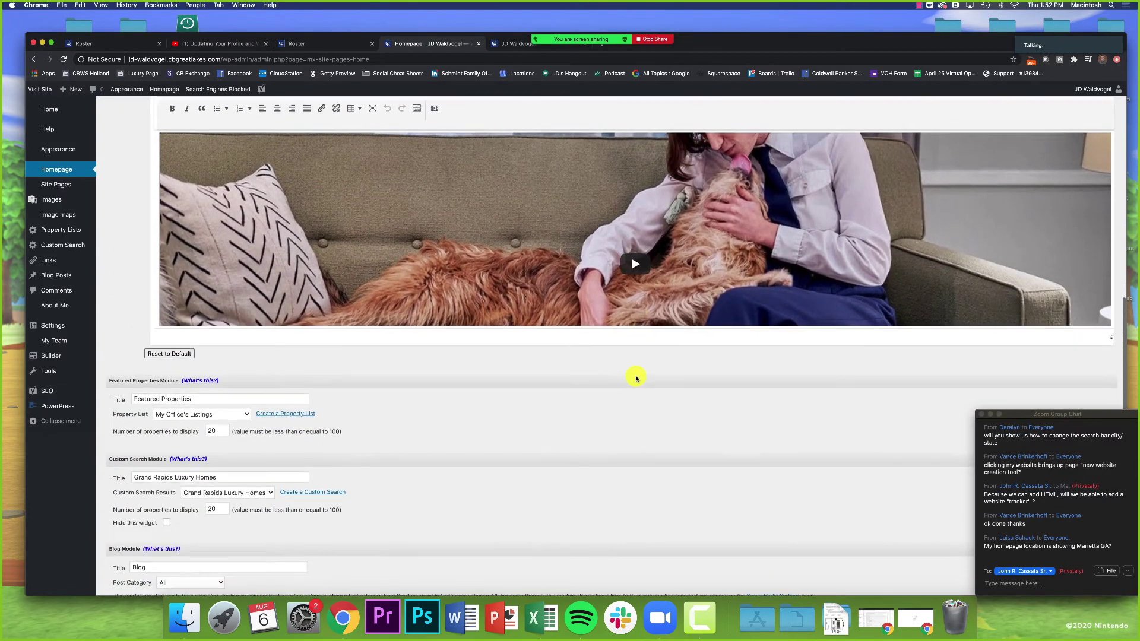
scroll(636, 379, "down", 4)
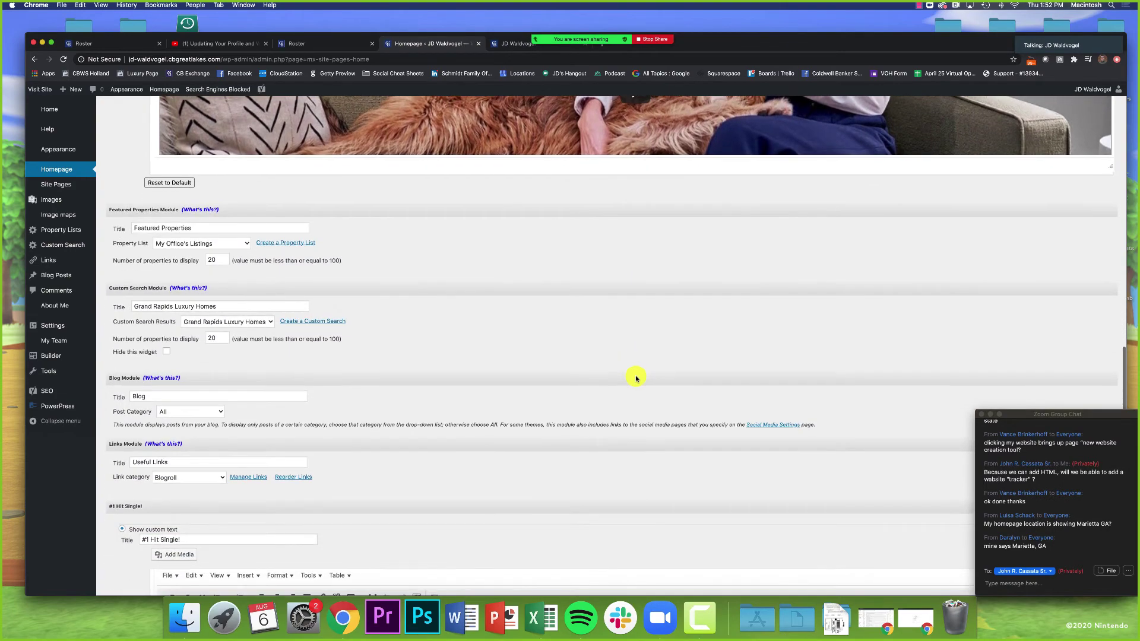
scroll(636, 378, "down", 2)
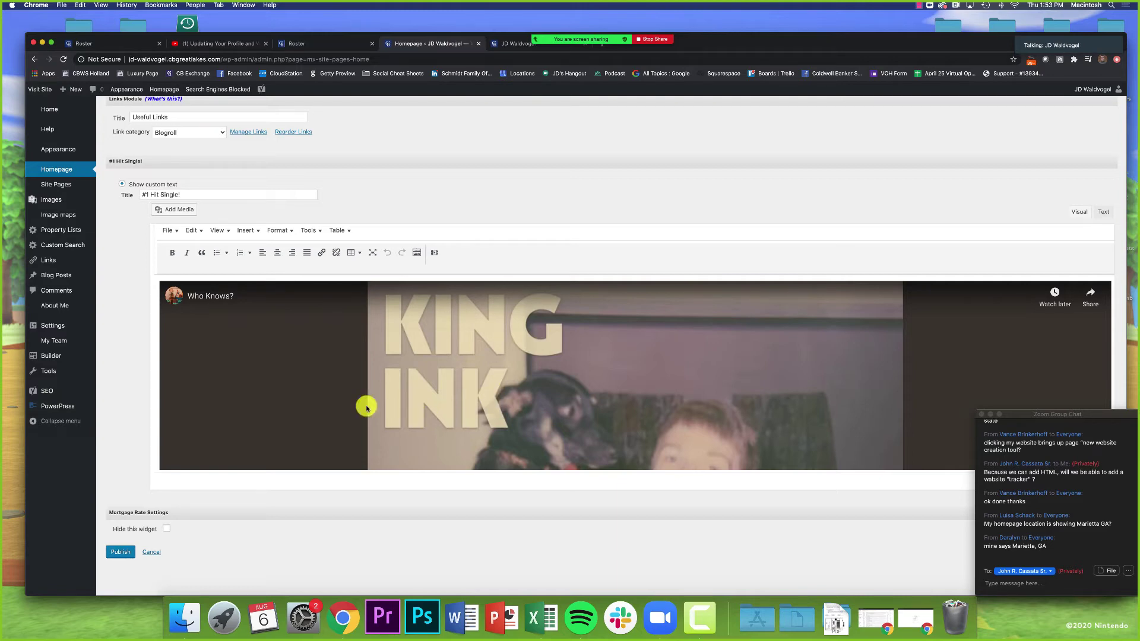
left_click(1023, 547)
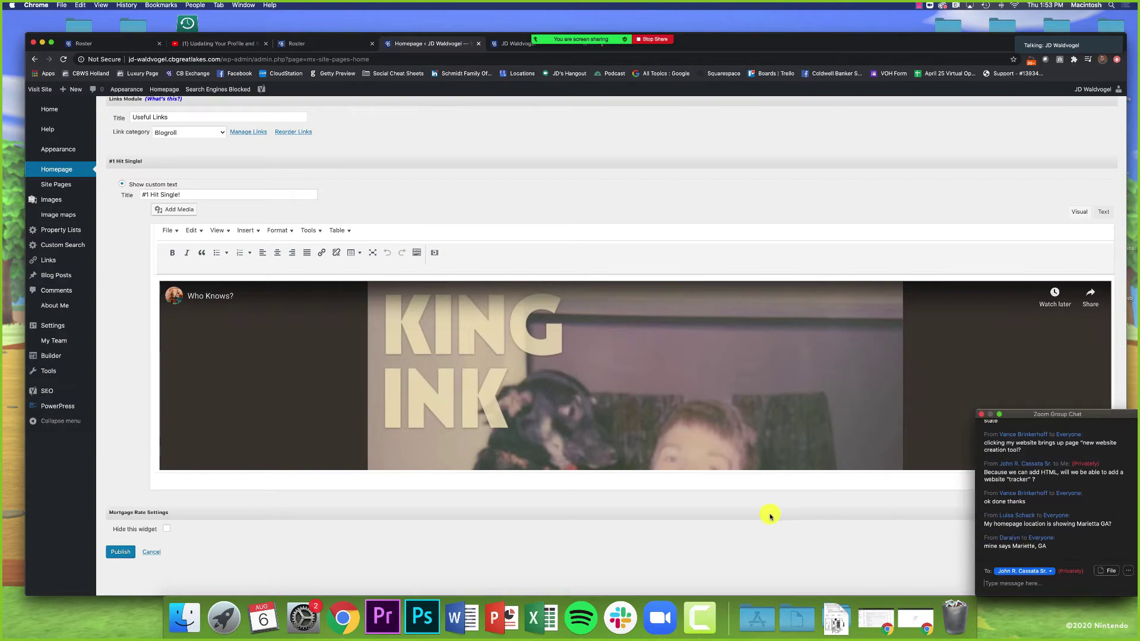
scroll(770, 515, "up", 15)
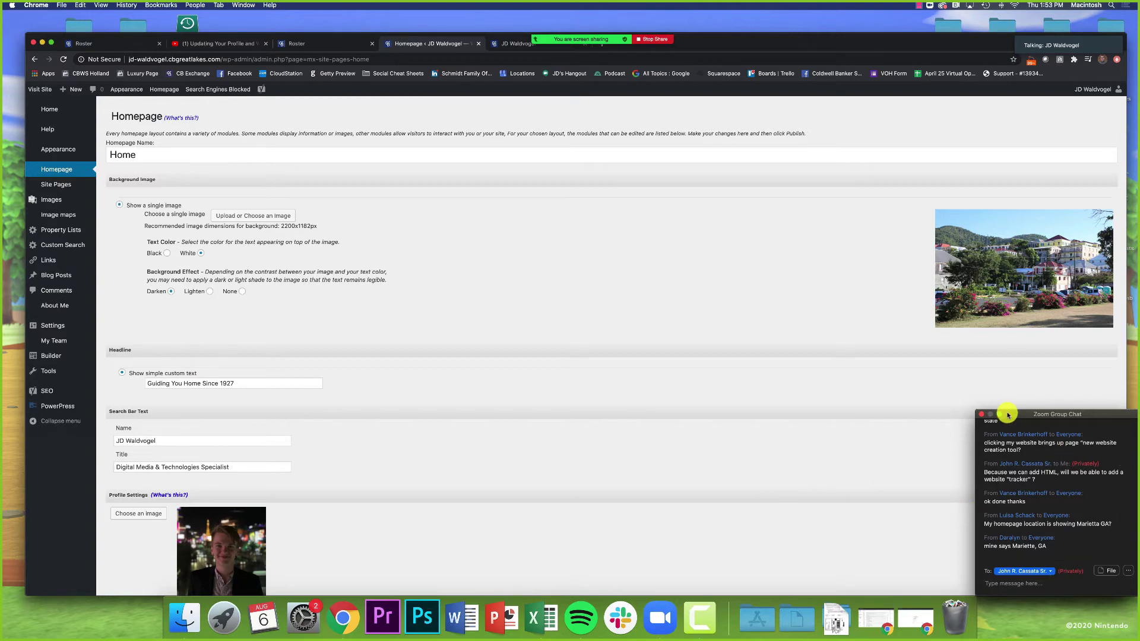
Step: Move the chat window lower and select the embedded commercial video in the Welcome Text editor
left_click_drag(1007, 417, 1010, 459)
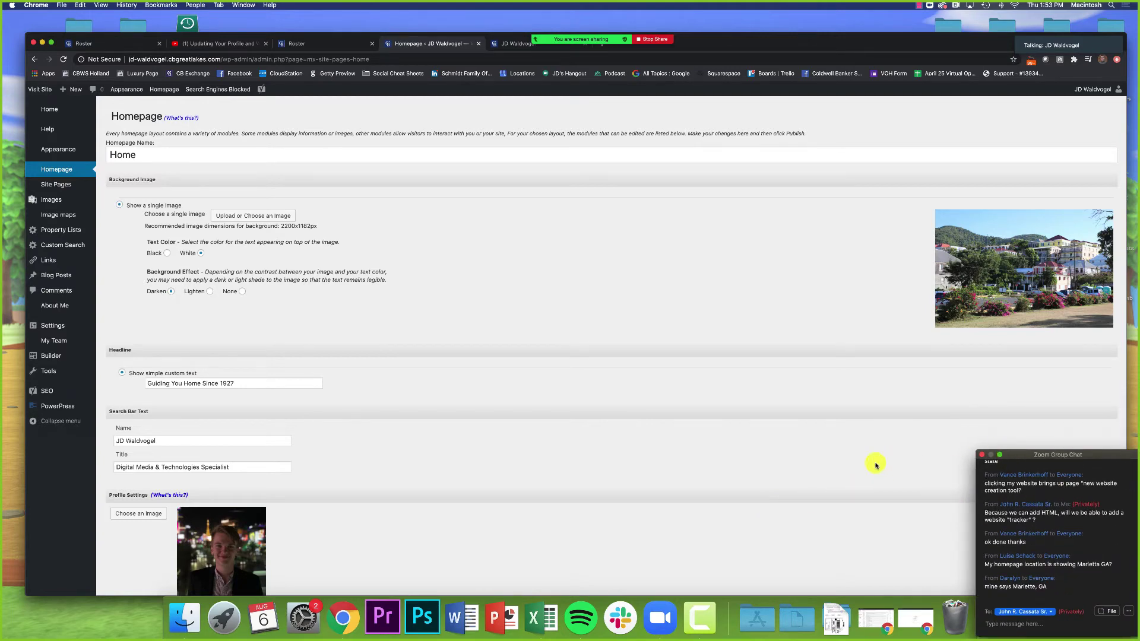
scroll(876, 465, "down", 10)
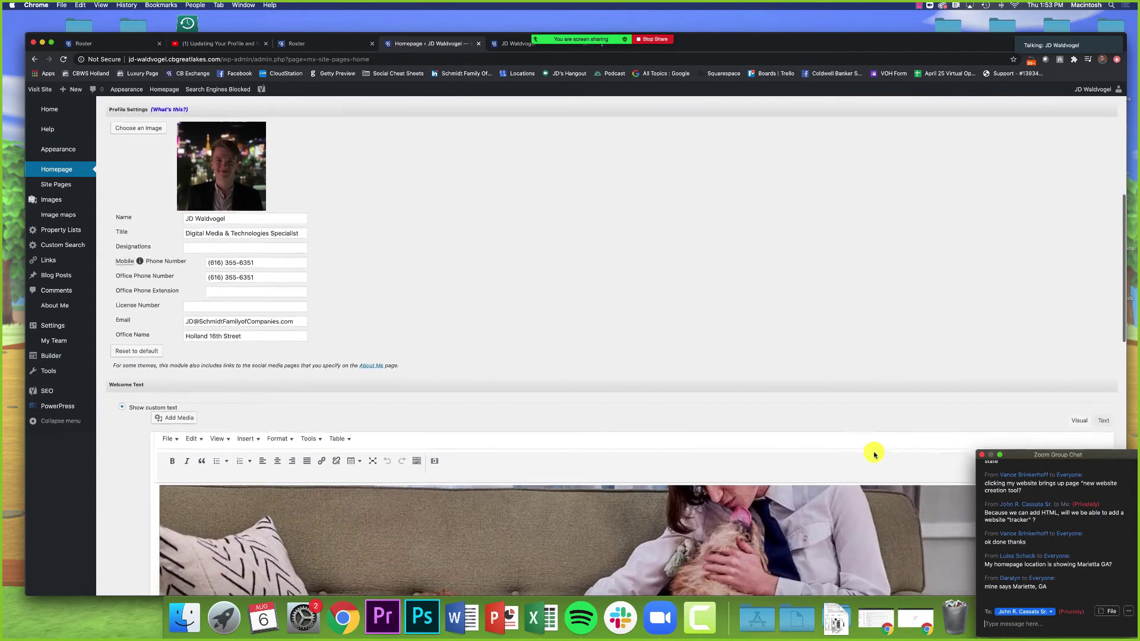
scroll(861, 451, "up", 2)
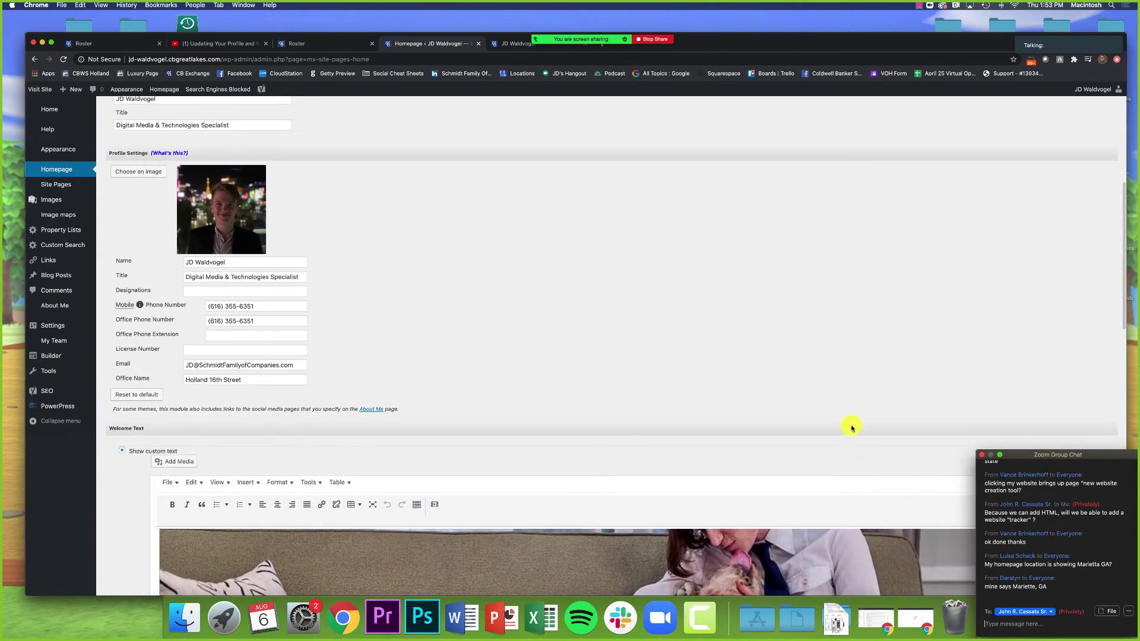
scroll(760, 400, "down", 6)
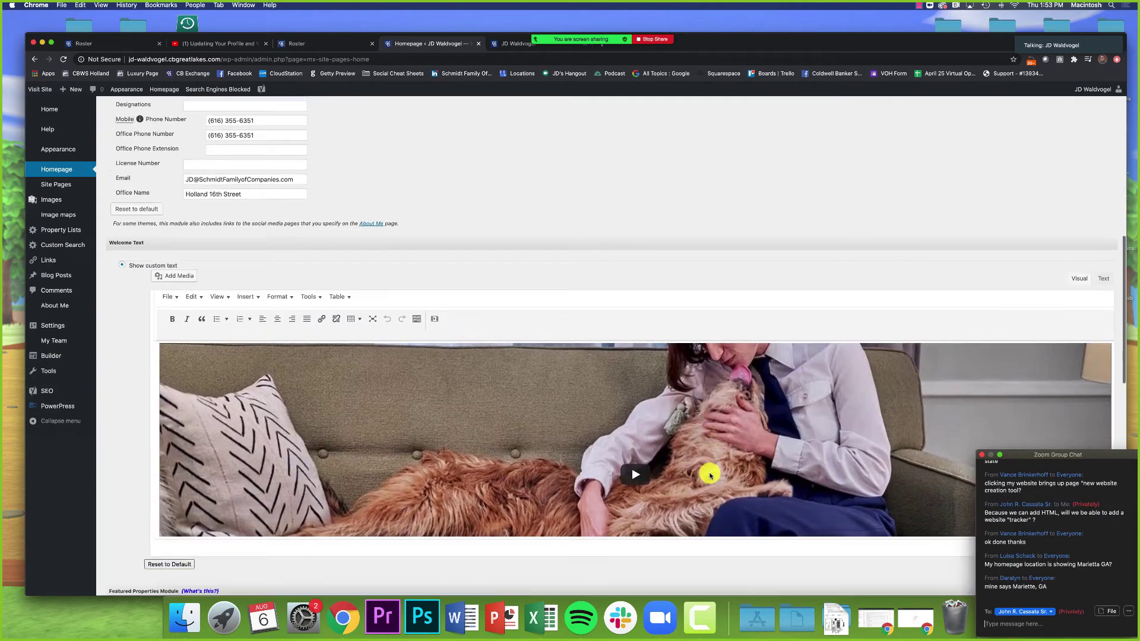
scroll(711, 475, "down", 3)
left_click(653, 383)
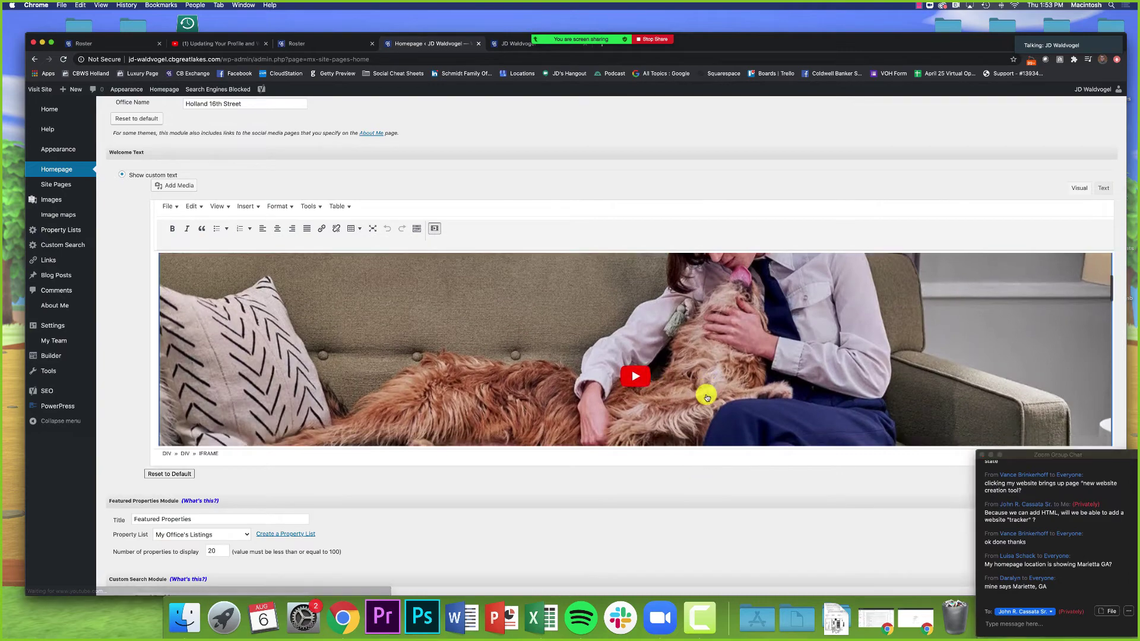
Step: Clear all the Welcome Text content, then undo to restore it
scroll(706, 394, "up", 5)
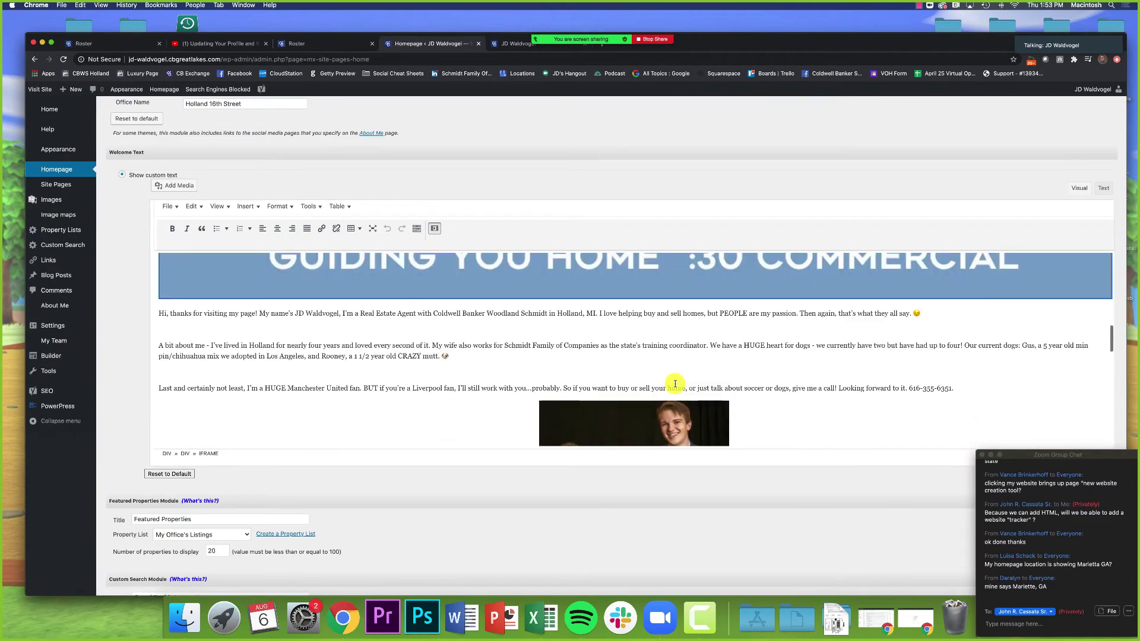
left_click(168, 306)
key("super+a")
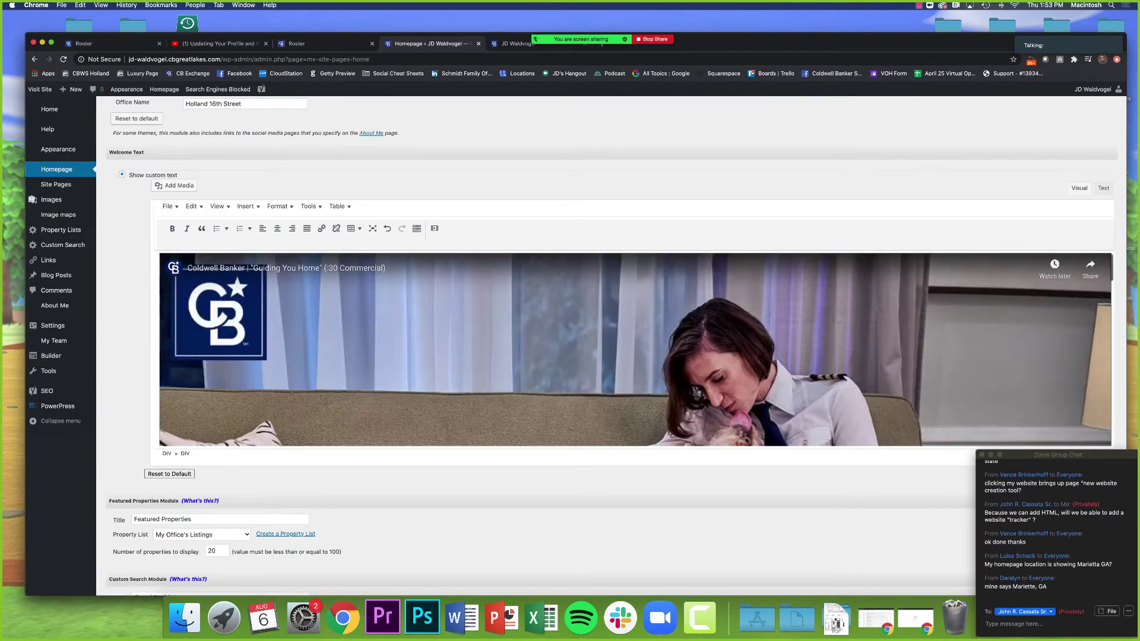
key("BackSpace")
scroll(171, 307, "up", 12)
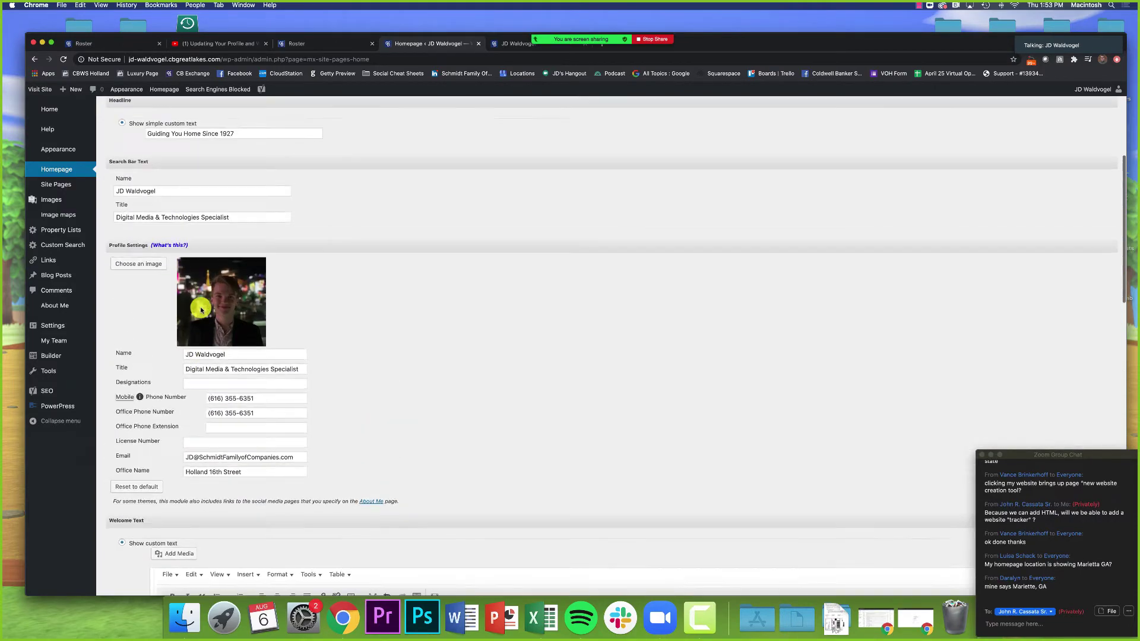
scroll(224, 377, "down", 12)
key("super+z")
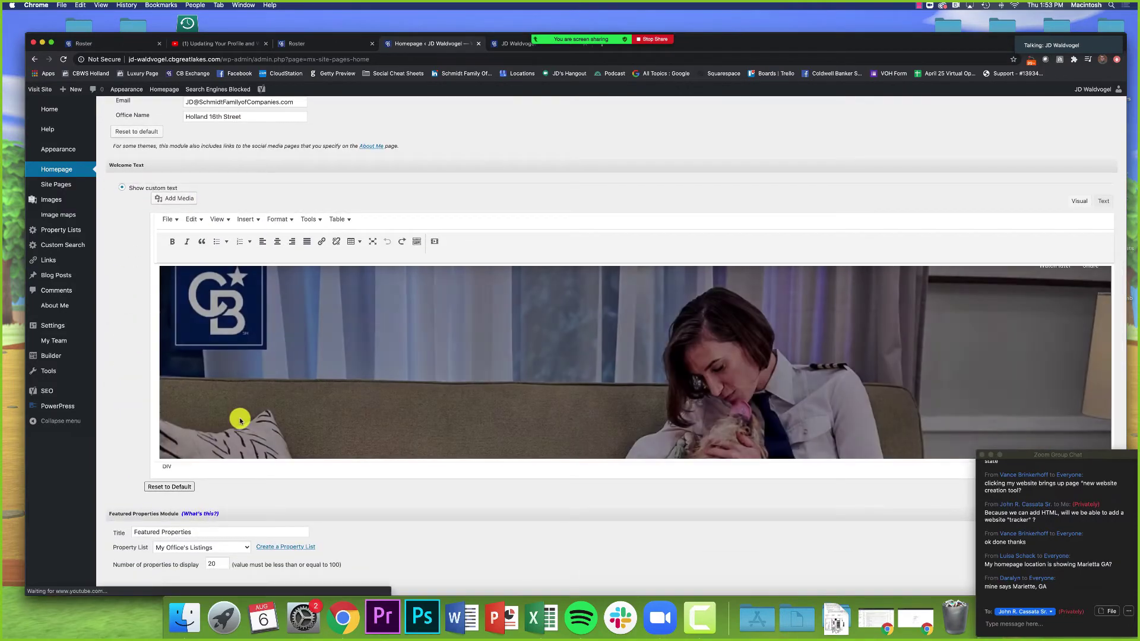
Step: Delete the embedded commercial video and the blank lines above 'Hi, thanks for visiting my page!'
scroll(240, 419, "down", 3)
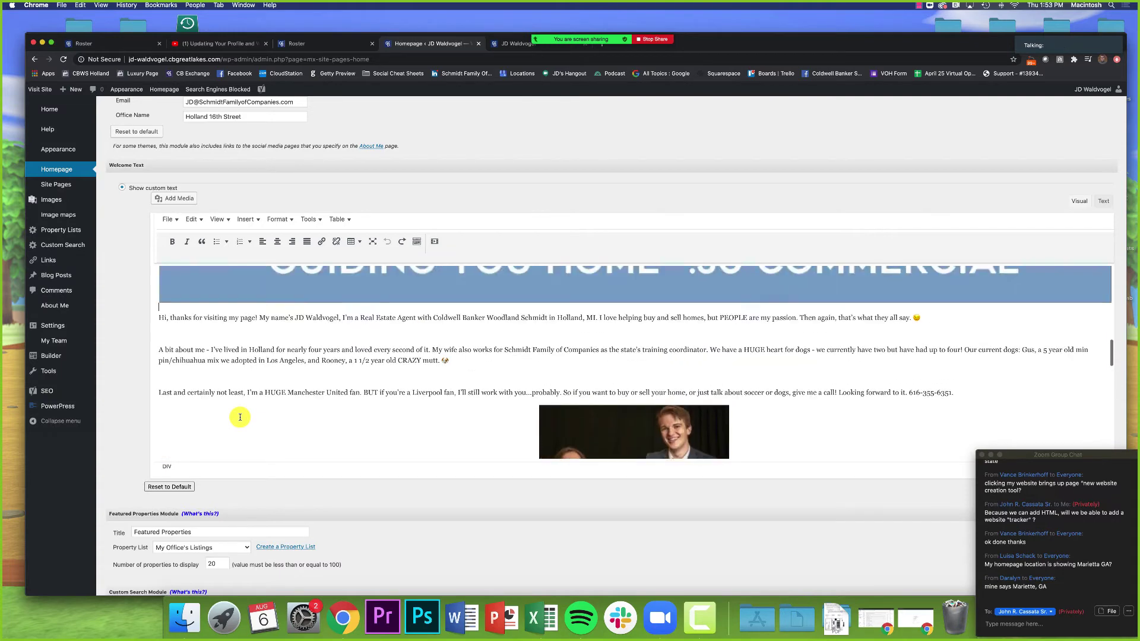
left_click(258, 332)
key("BackSpace")
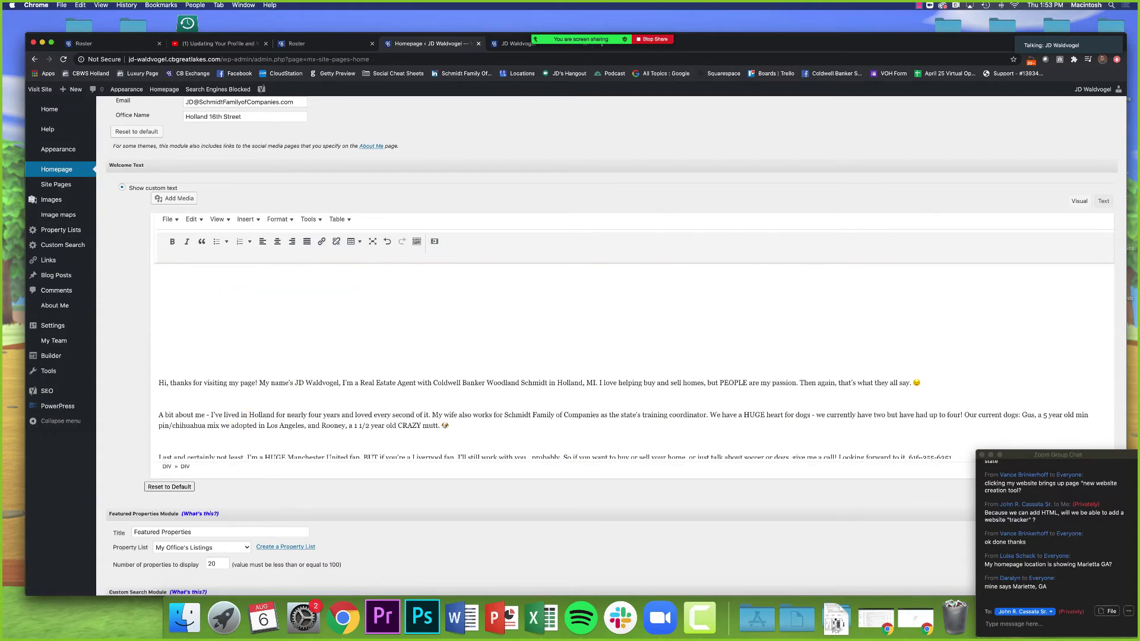
key("BackSpace")
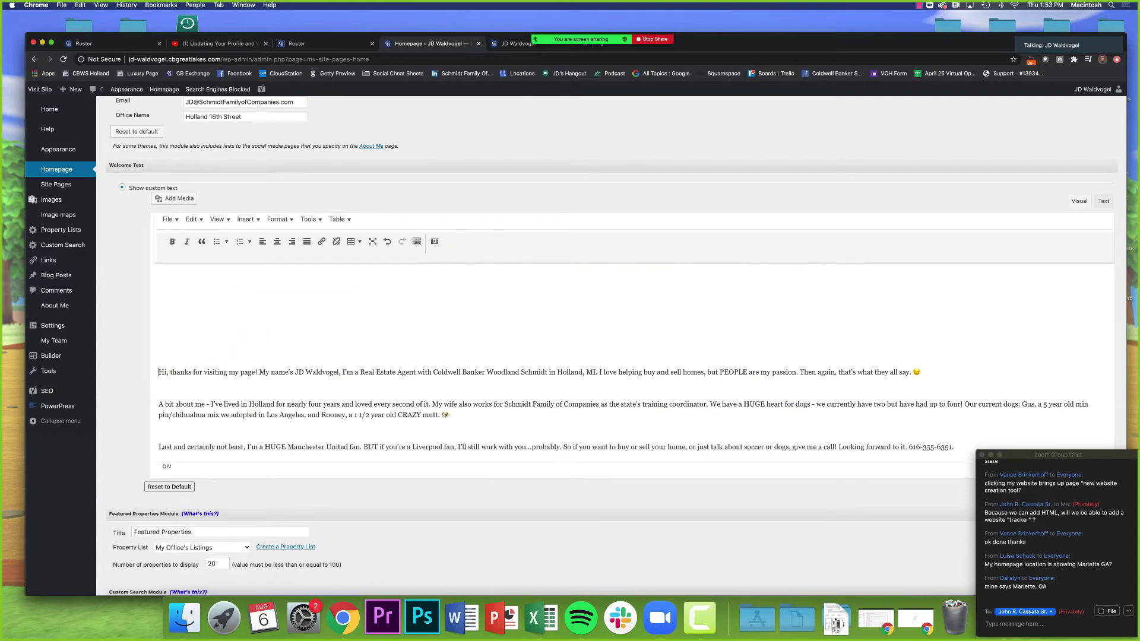
key("BackSpace")
key("BackSpace")
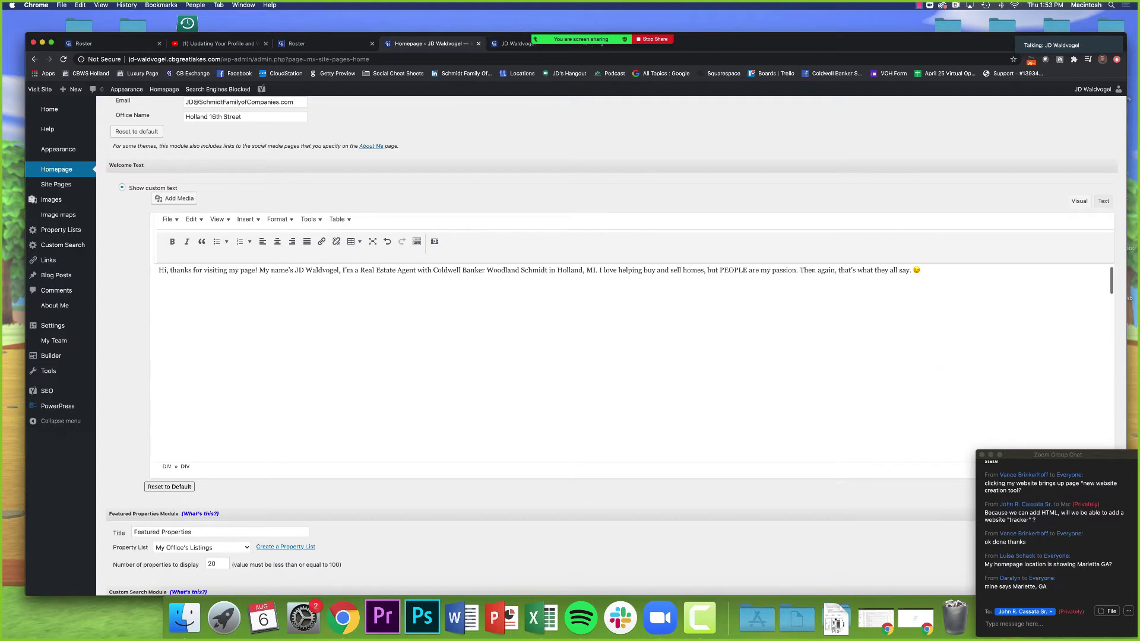
key("BackSpace")
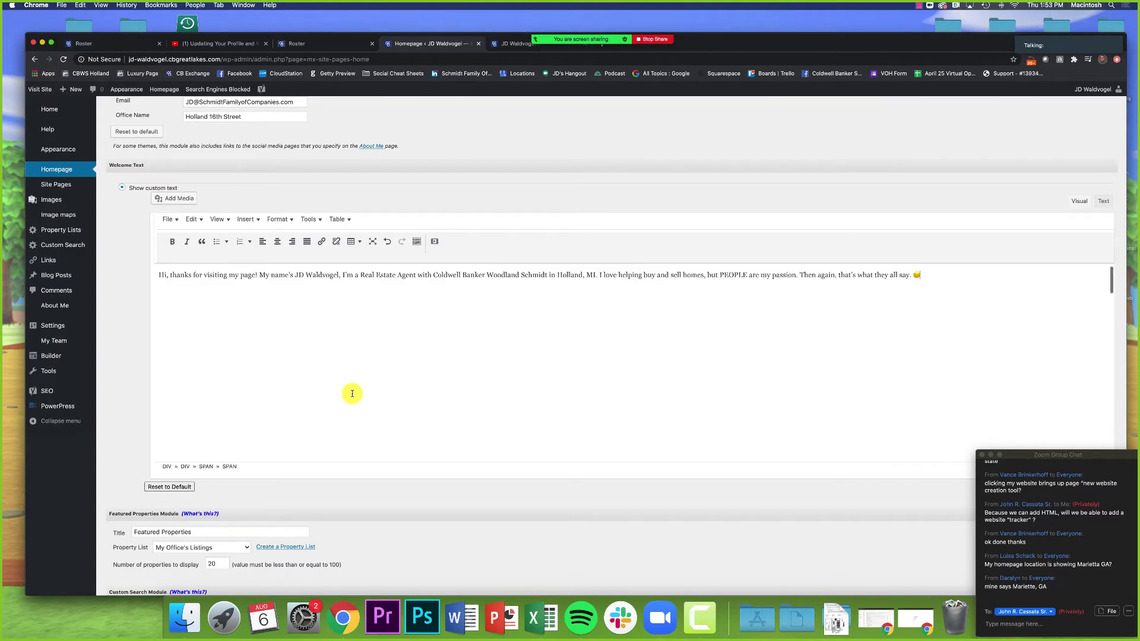
key("super+a")
left_click(527, 372)
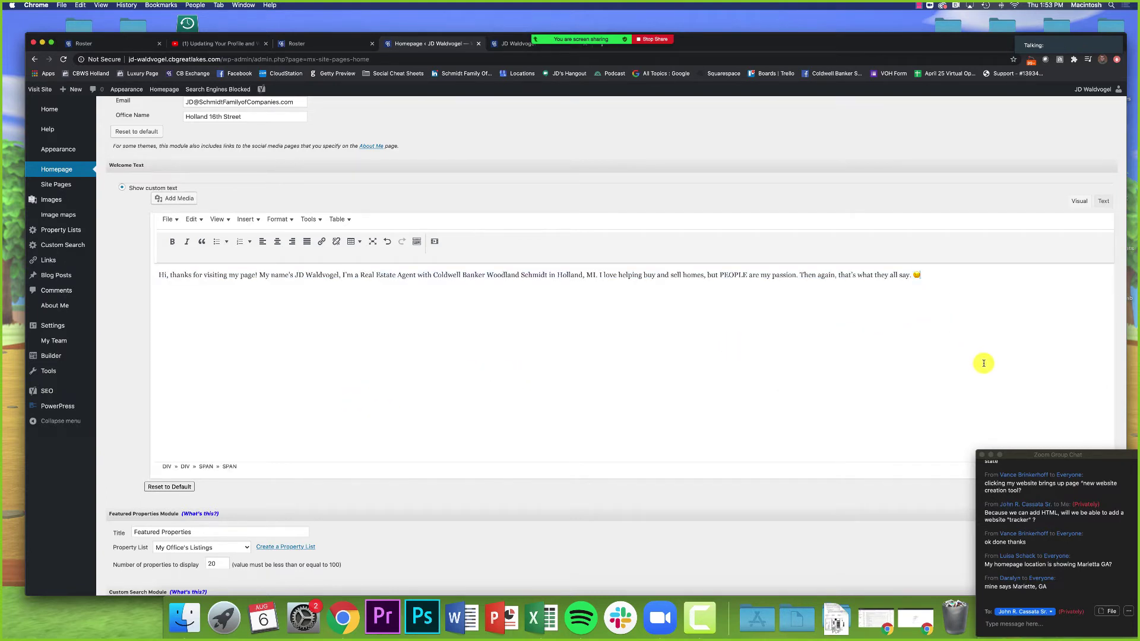
Step: Scroll back up to the Profile Settings heading of the Homepage settings
scroll(675, 357, "up", 8)
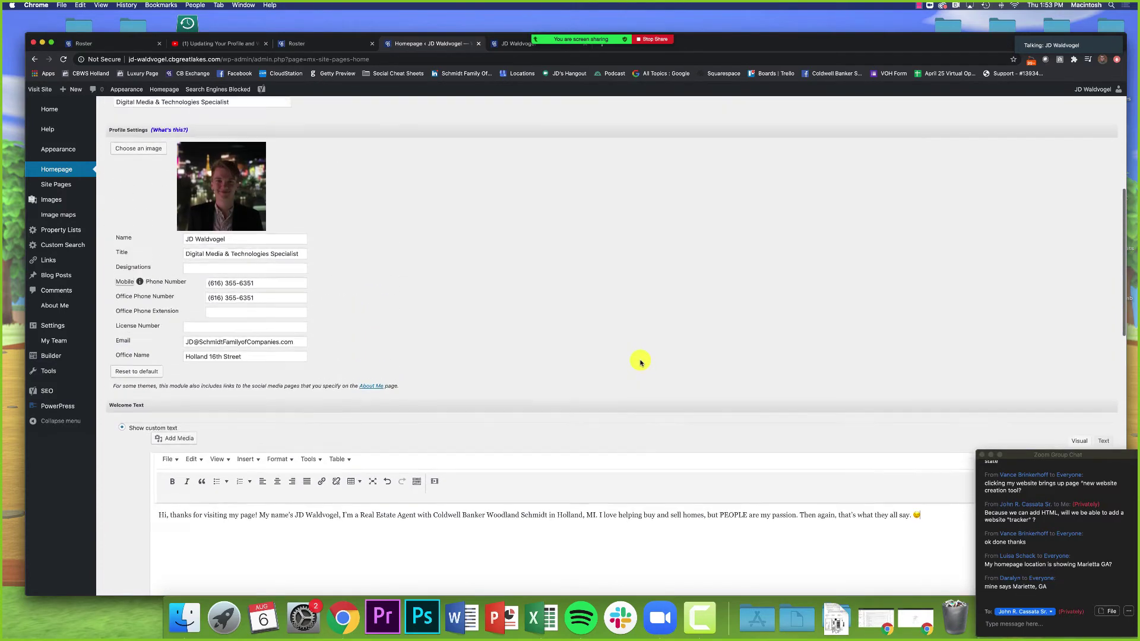
scroll(641, 362, "up", 3)
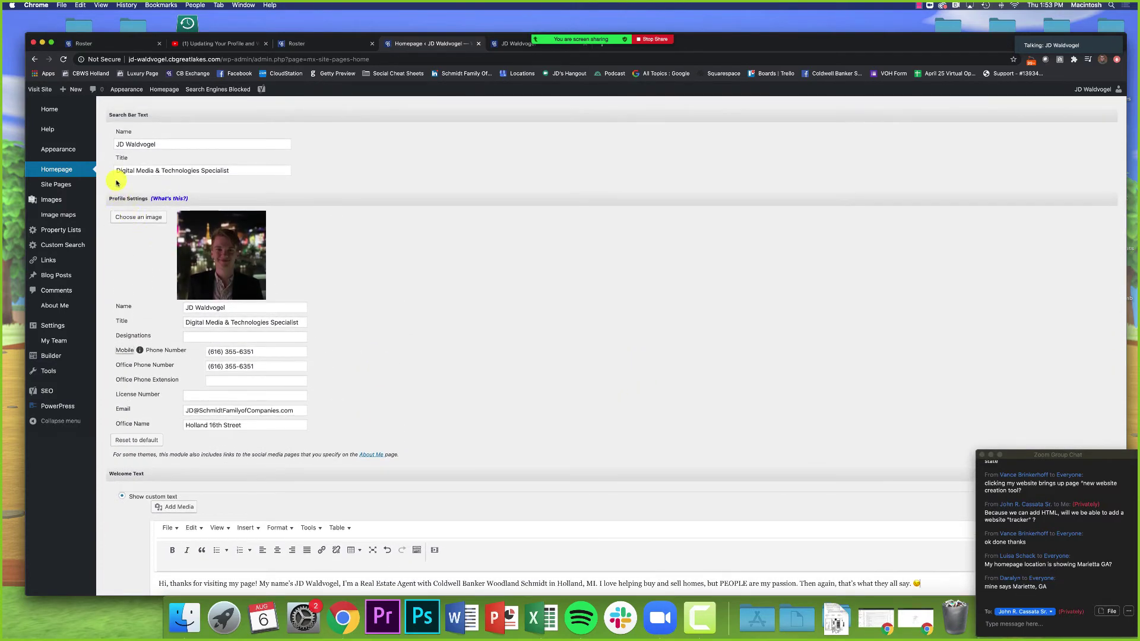
left_click_drag(109, 199, 144, 200)
left_click(464, 259)
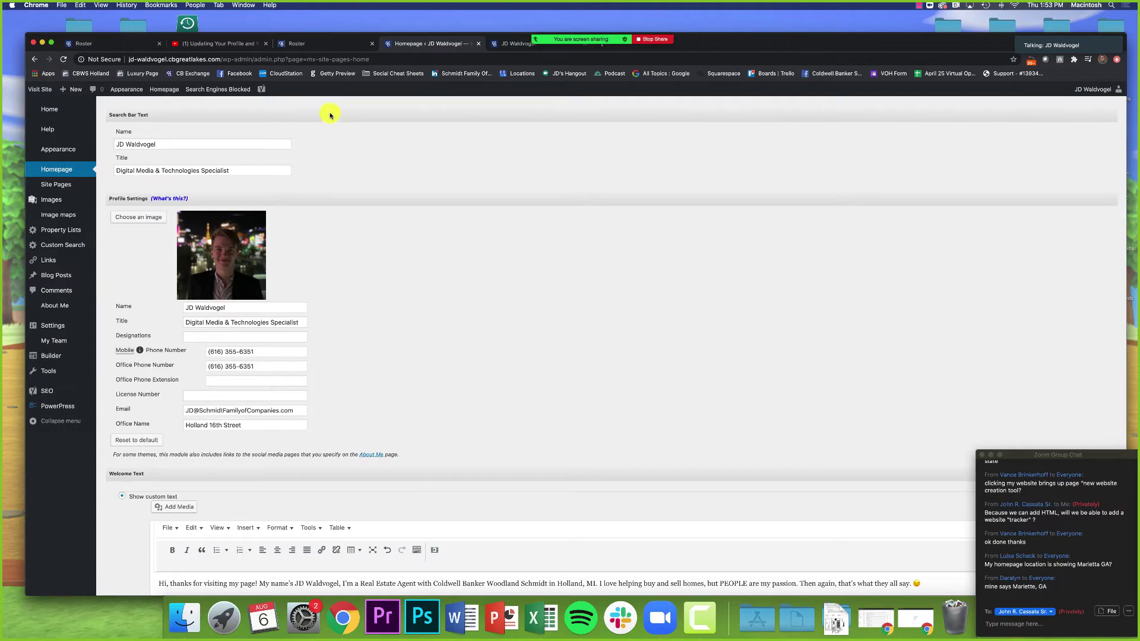
left_click(326, 44)
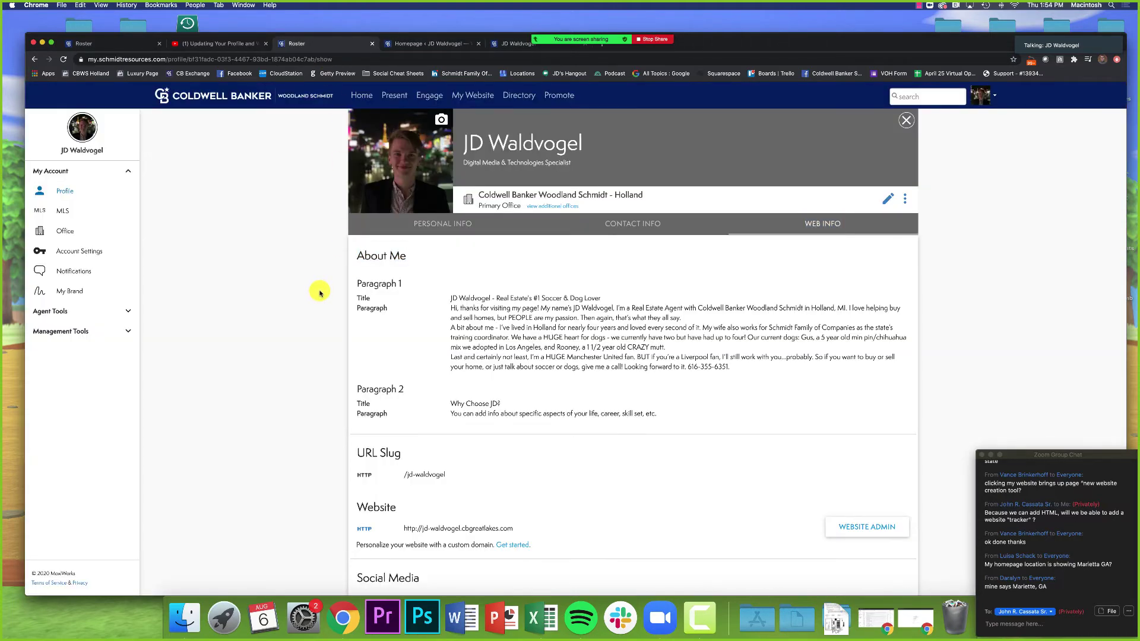
left_click(615, 231)
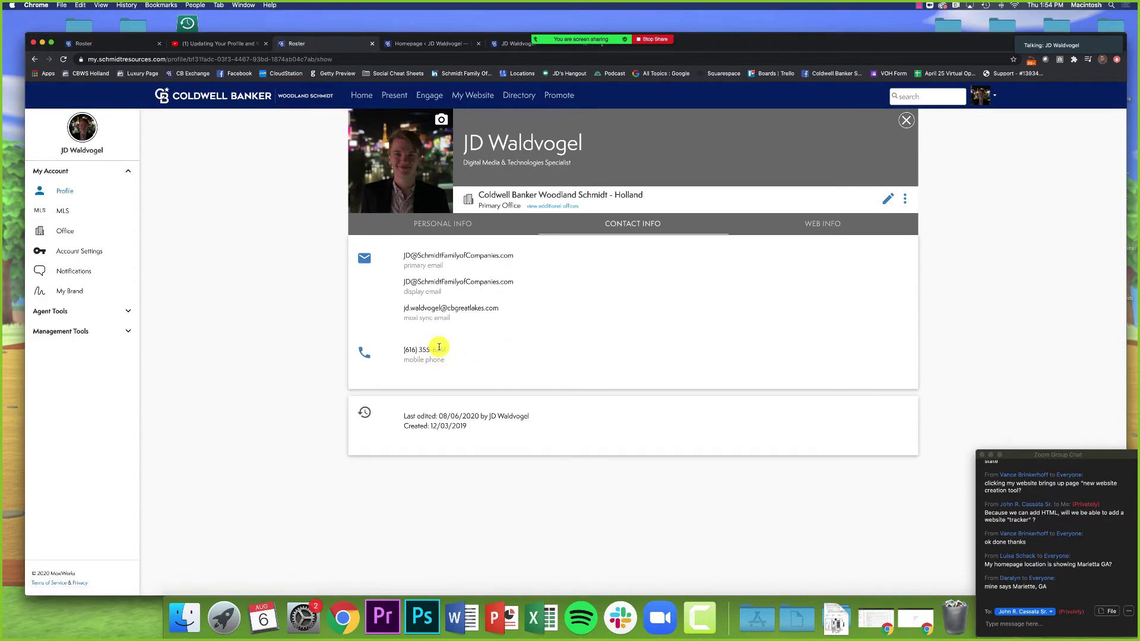
left_click(429, 47)
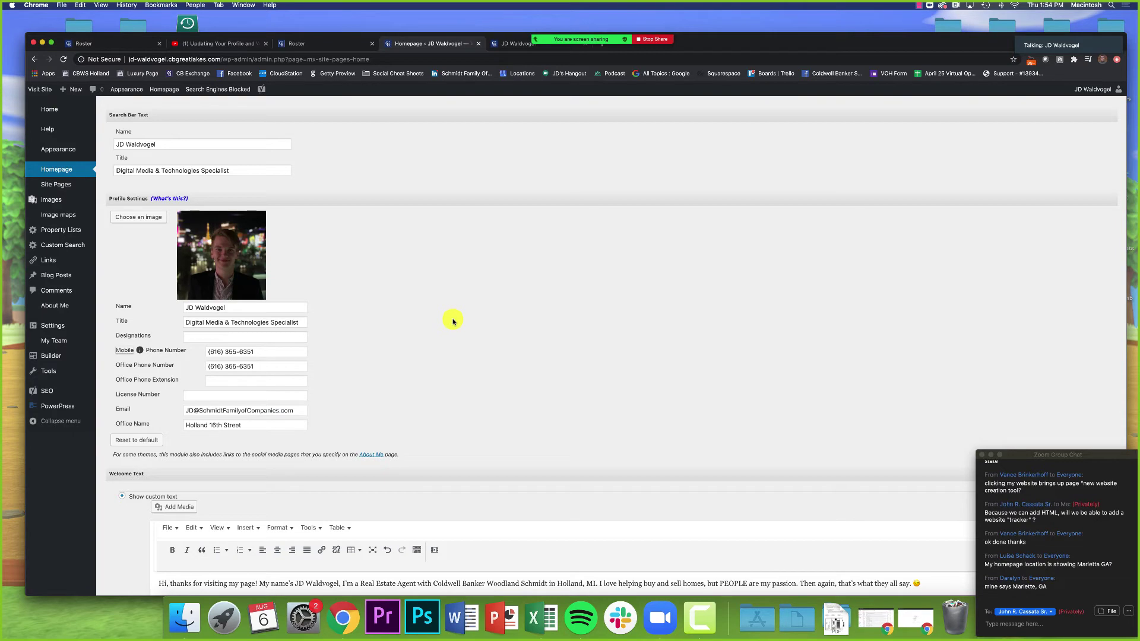
Step: Glance at the live agent website, then return to the Homepage settings
left_click(493, 44)
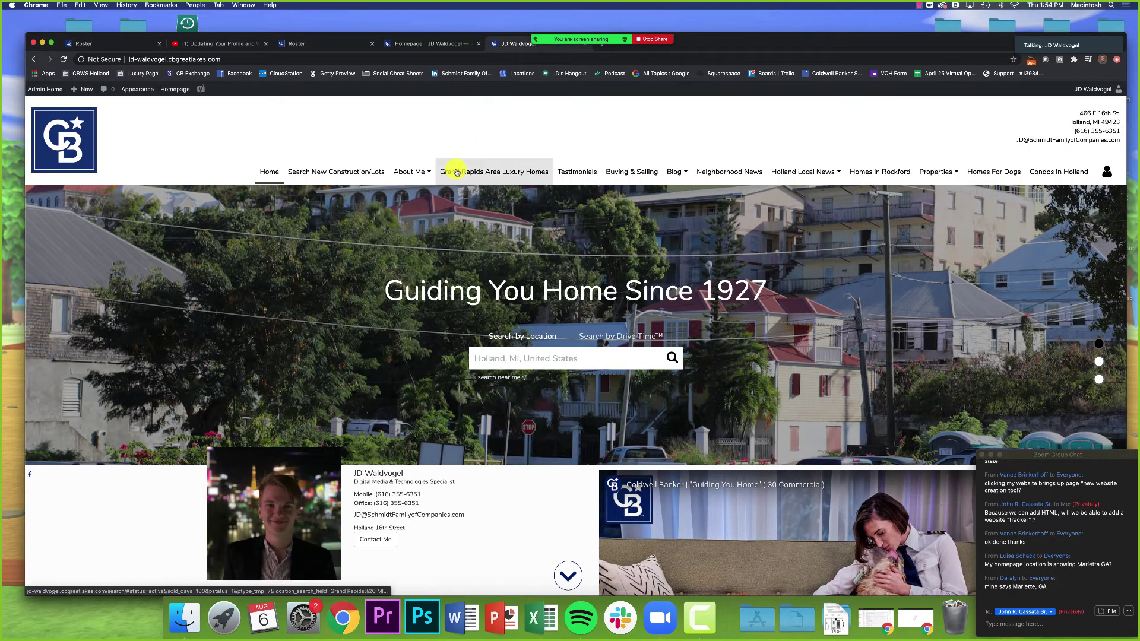
scroll(456, 172, "down", 3)
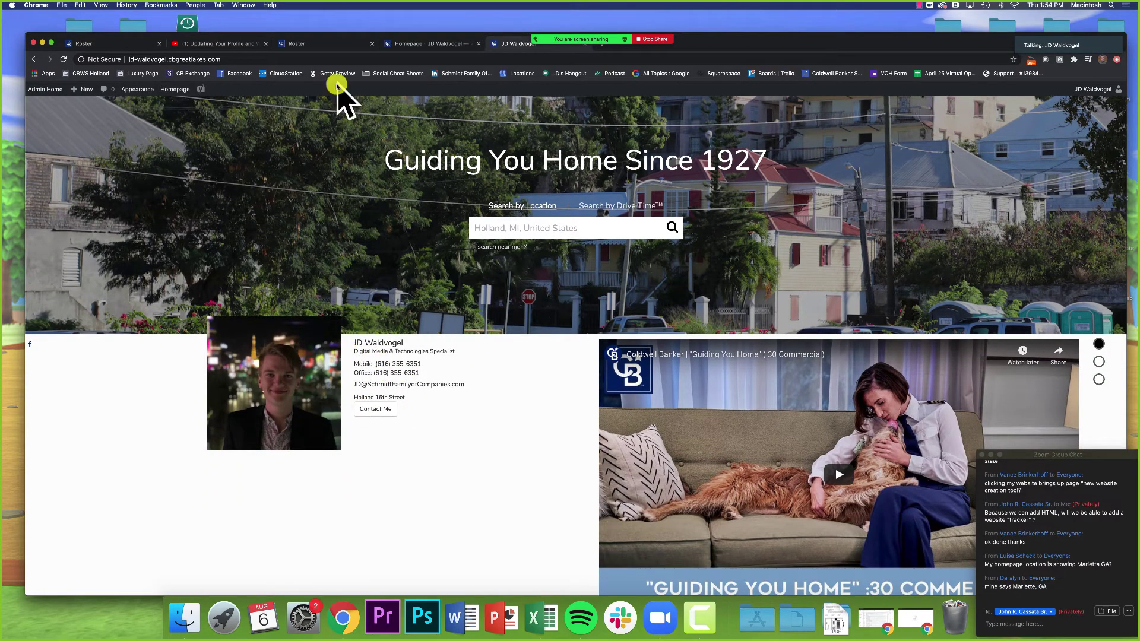
left_click(415, 44)
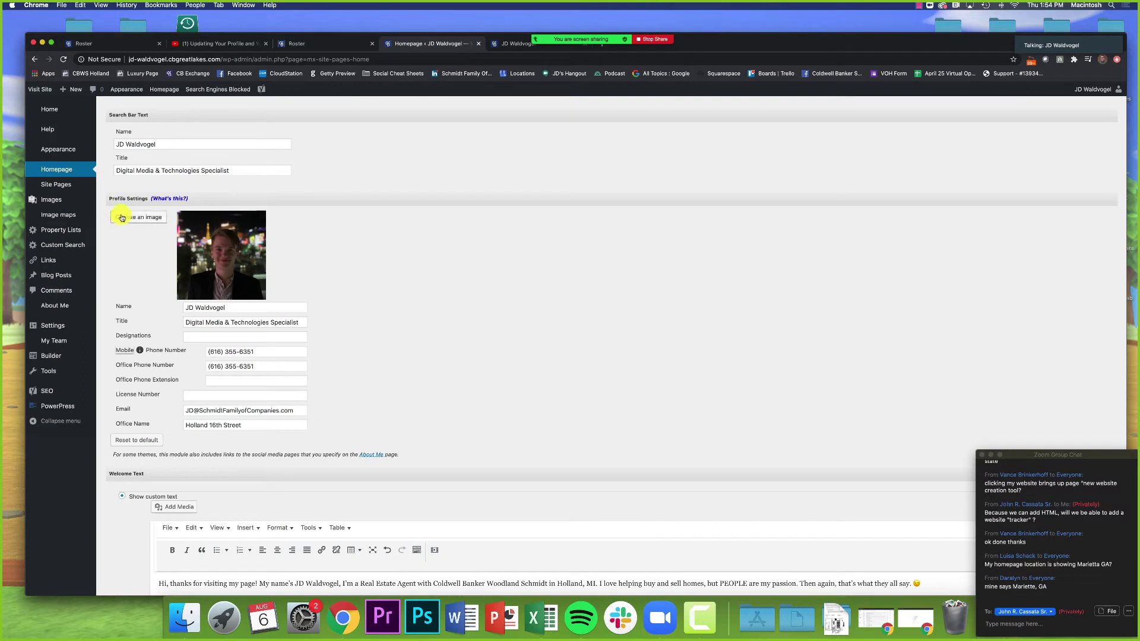
left_click_drag(119, 199, 288, 229)
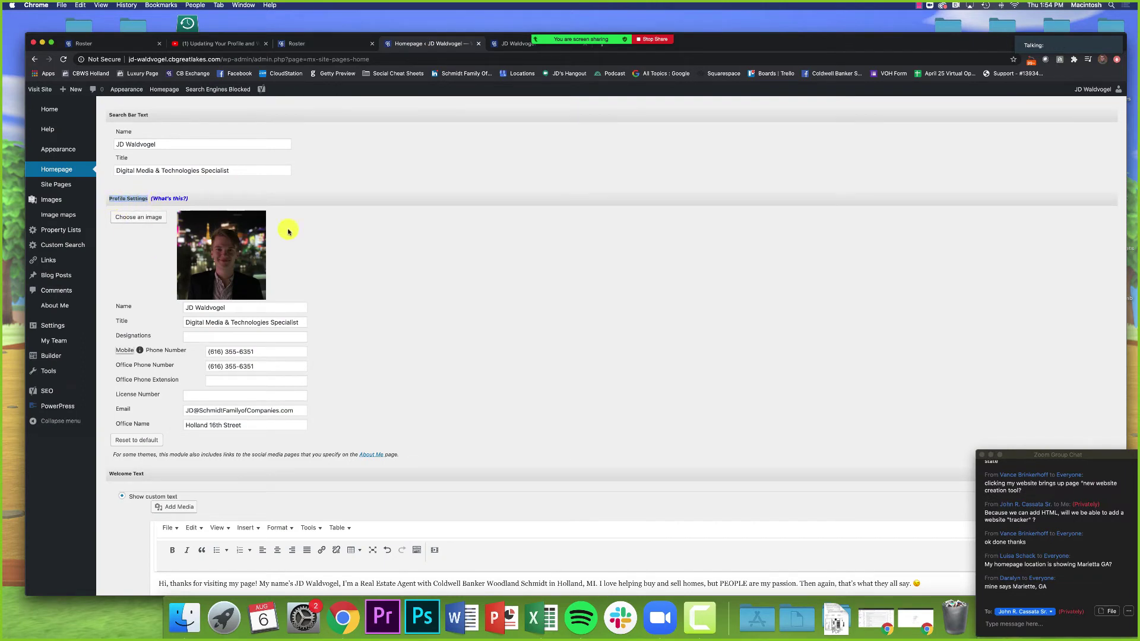
left_click(328, 238)
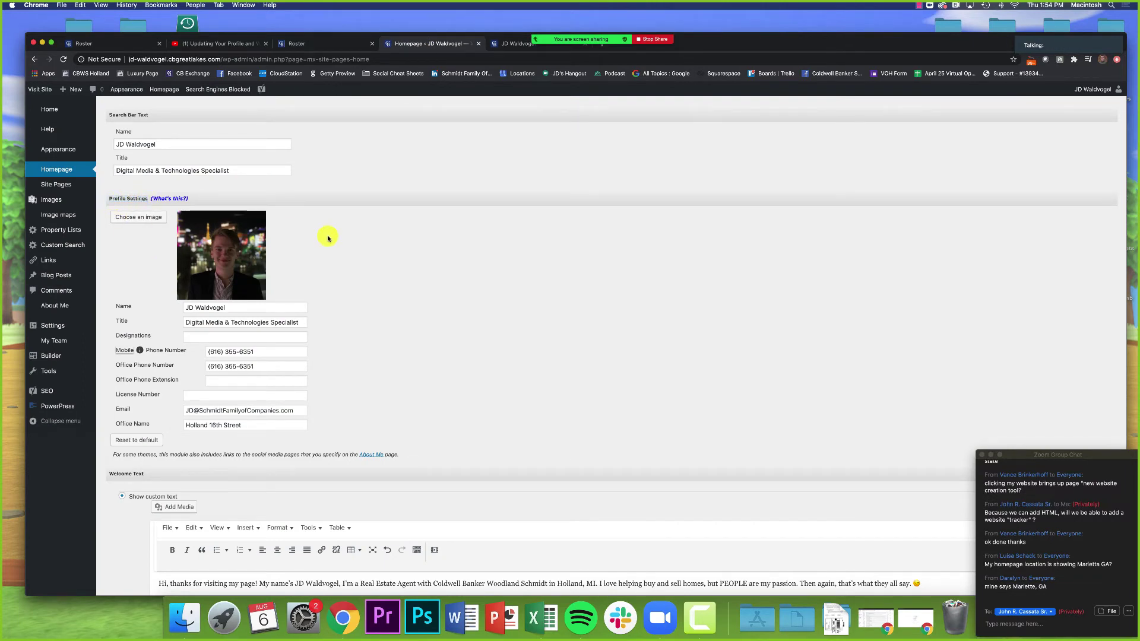
Step: Publish the homepage changes with the video-free Welcome Text
scroll(303, 232, "down", 8)
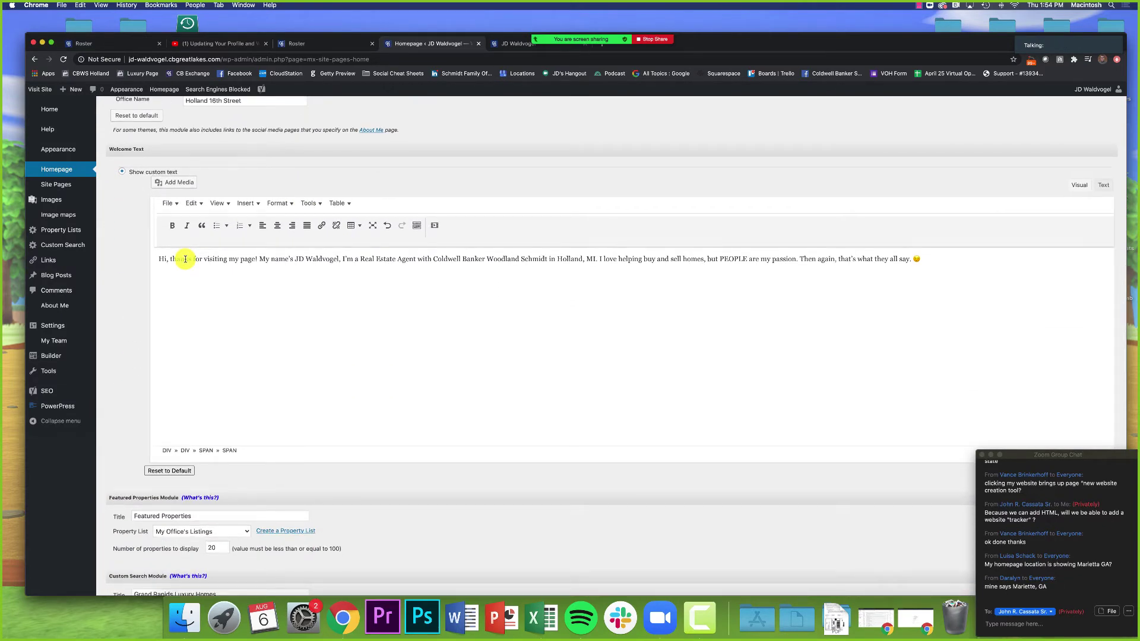
left_click_drag(119, 149, 158, 152)
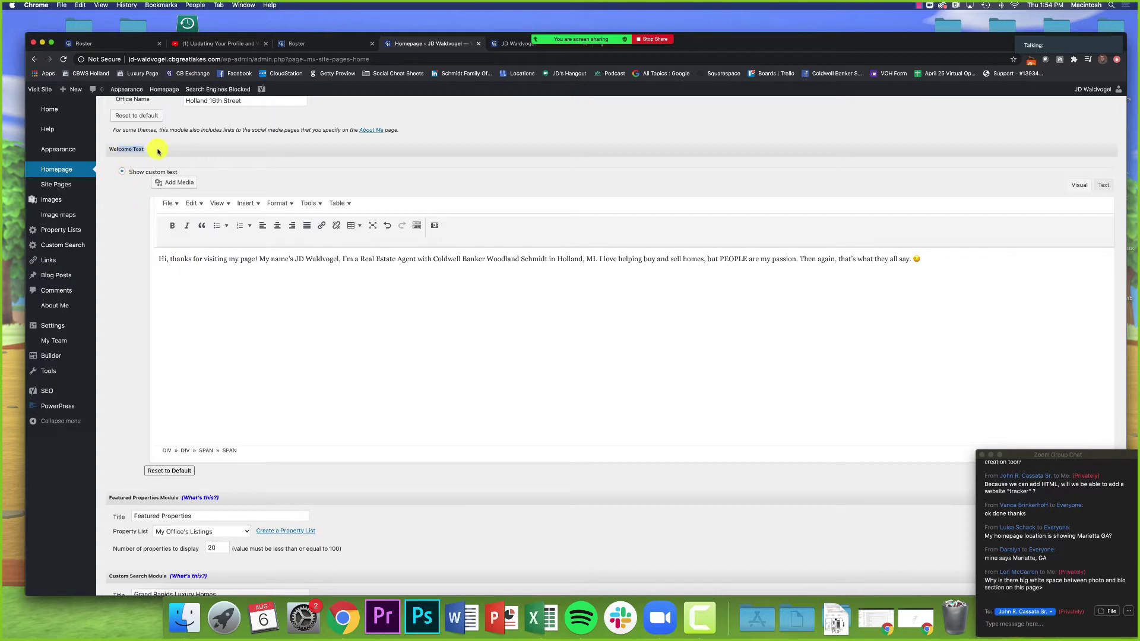
left_click(158, 152)
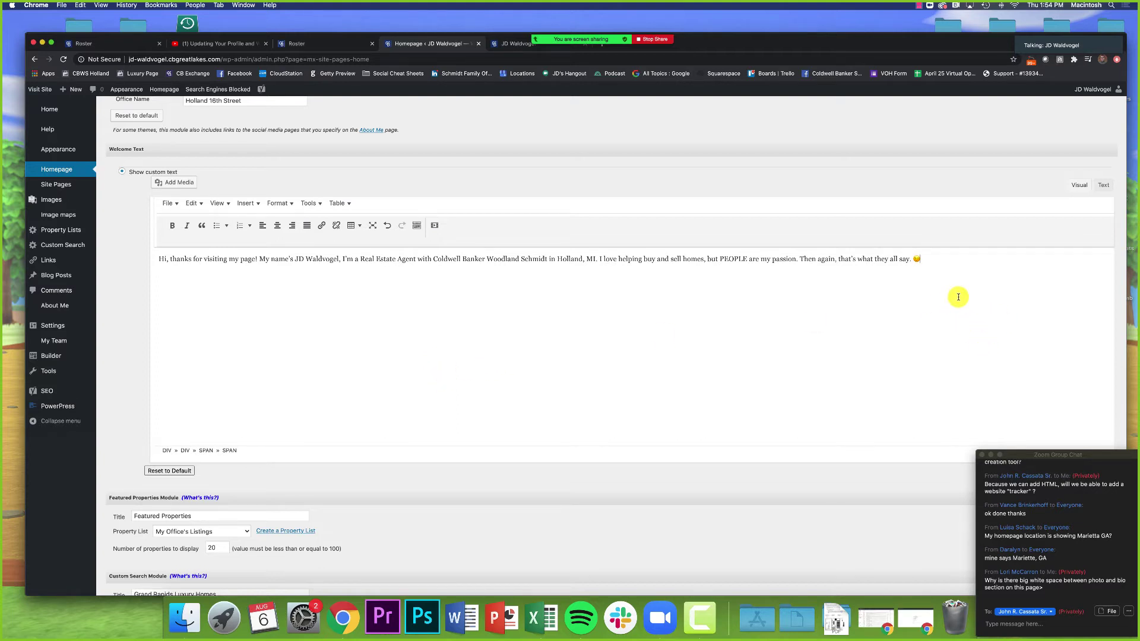
scroll(517, 289, "down", 3)
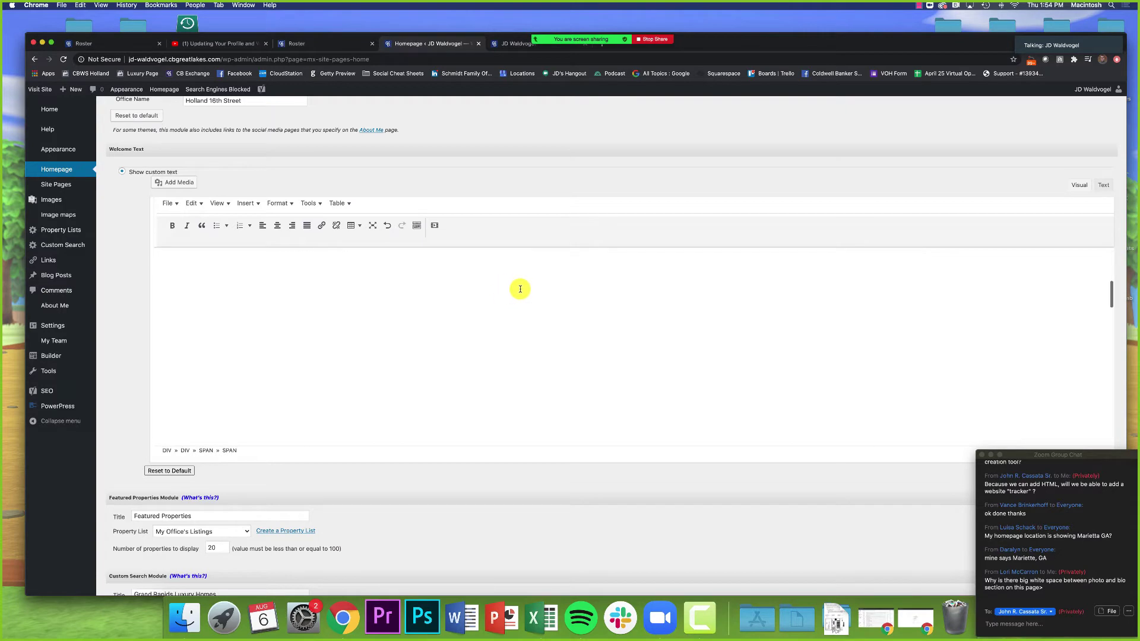
scroll(490, 470, "down", 15)
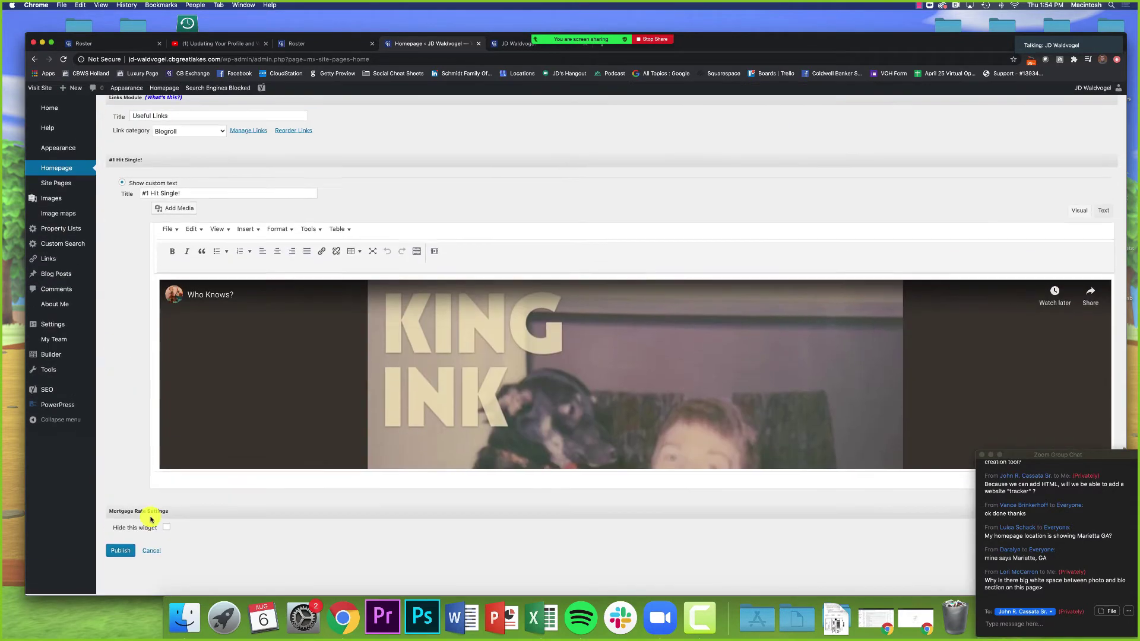
left_click(122, 551)
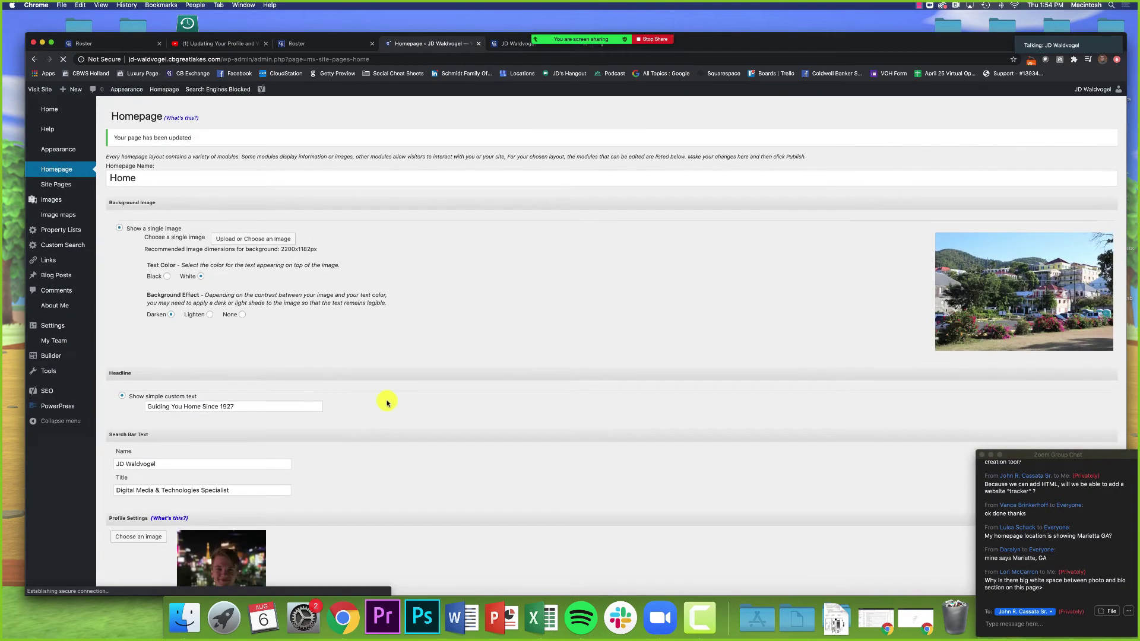
Step: Check the updated homepage on the live site, then go back to the Homepage admin
left_click(516, 44)
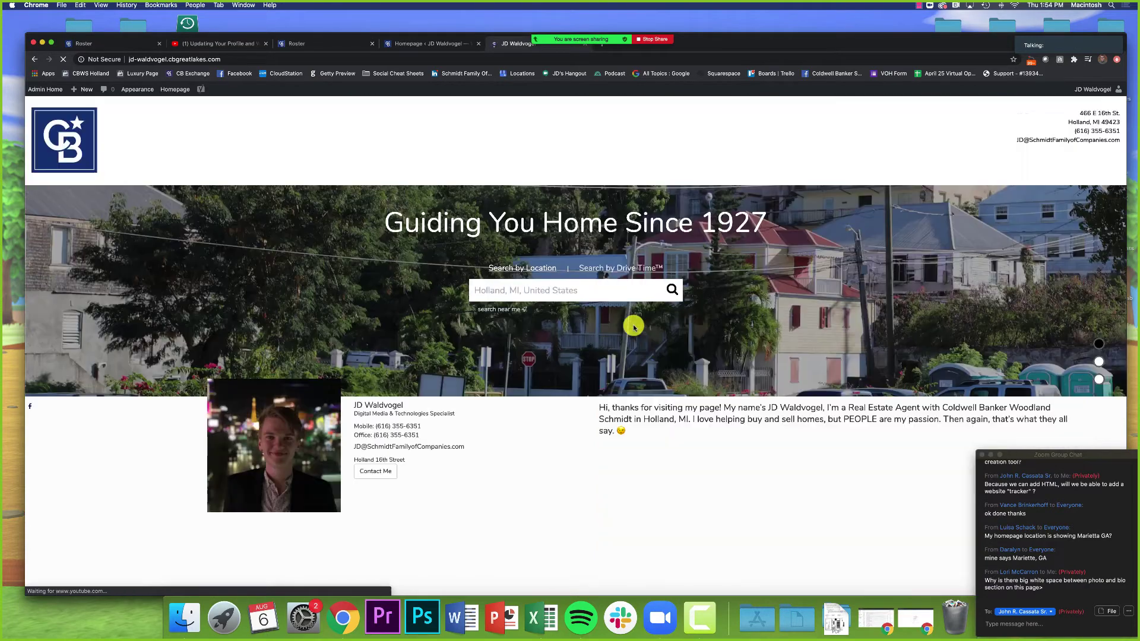
scroll(509, 249, "down", 3)
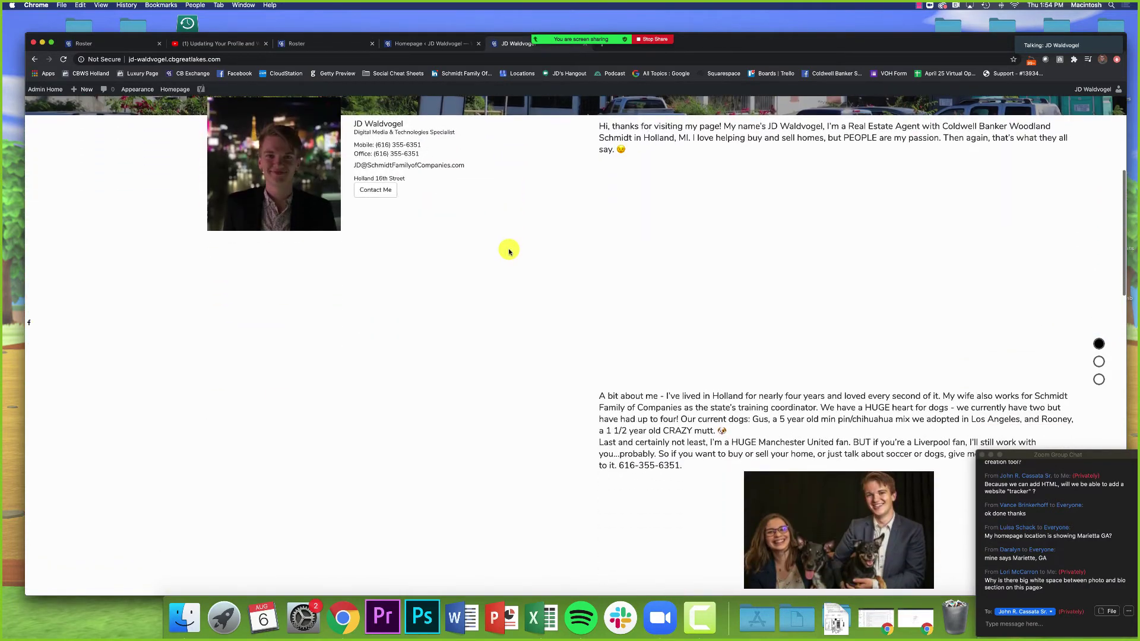
scroll(509, 249, "up", 5)
left_click(439, 43)
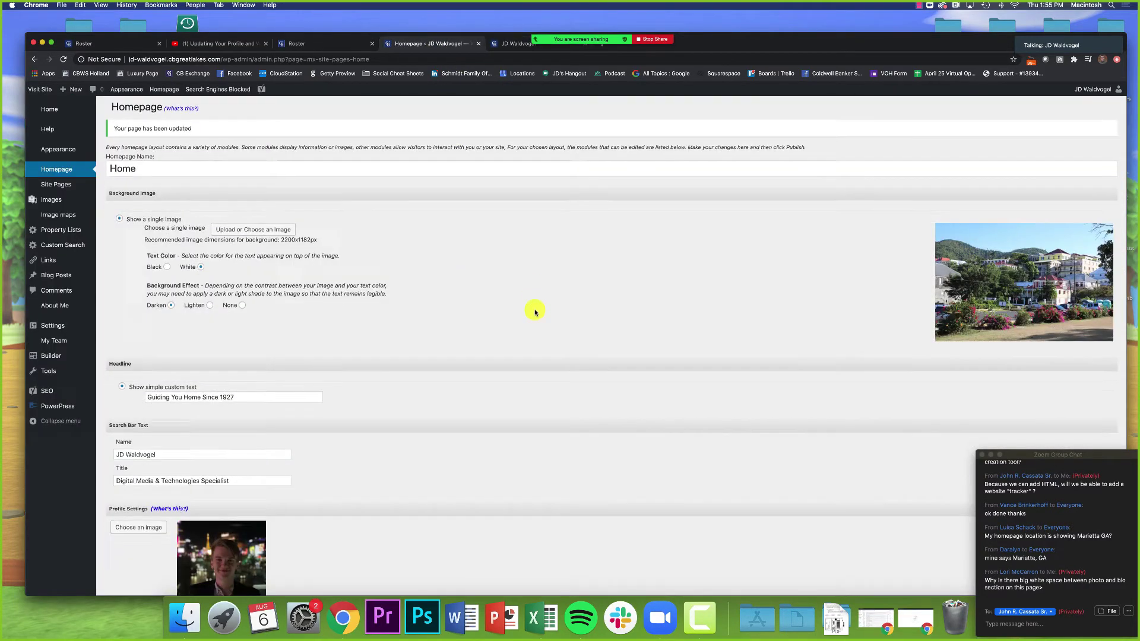
Step: Delete all Welcome Text content and confirm Reset to Default, leaving the editor empty
scroll(535, 310, "down", 10)
key("super+a")
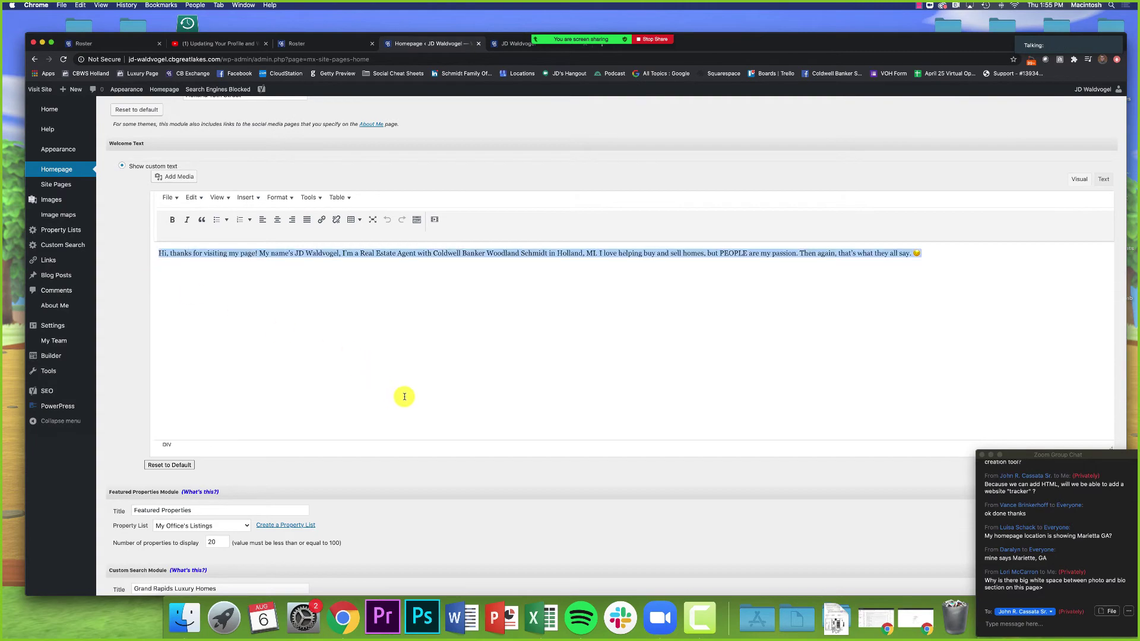
key("BackSpace")
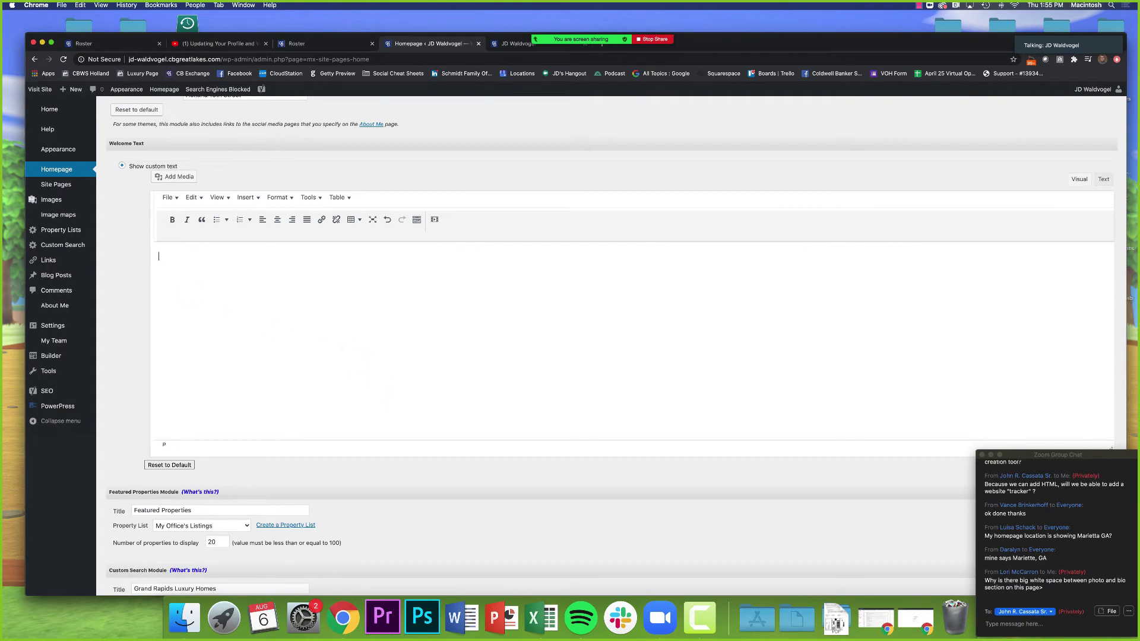
scroll(450, 311, "down", 3)
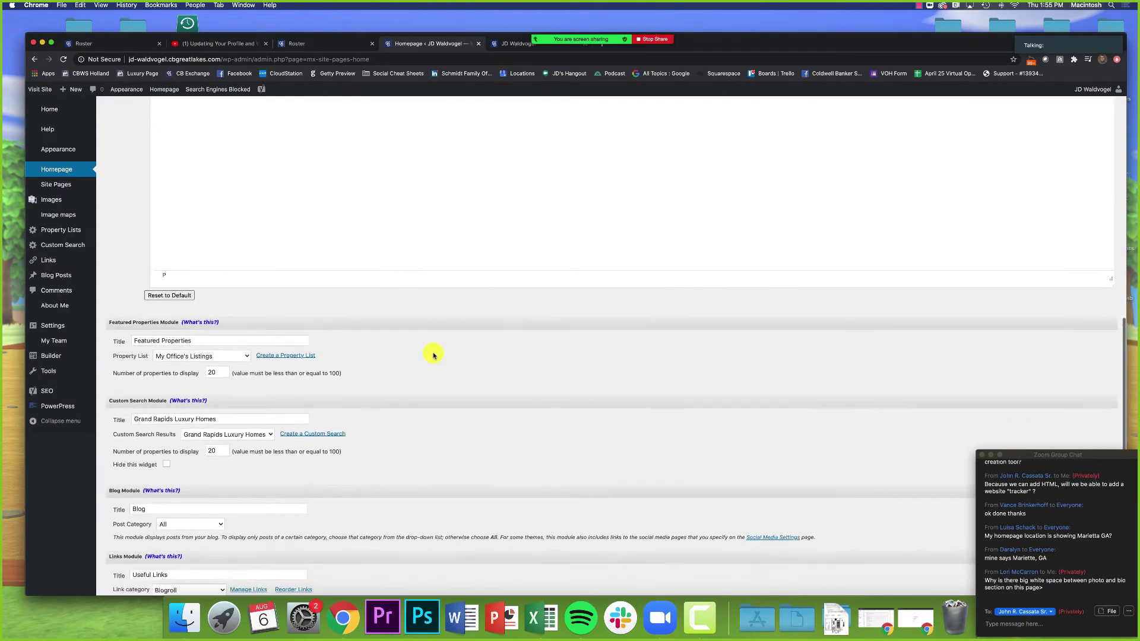
left_click(169, 296)
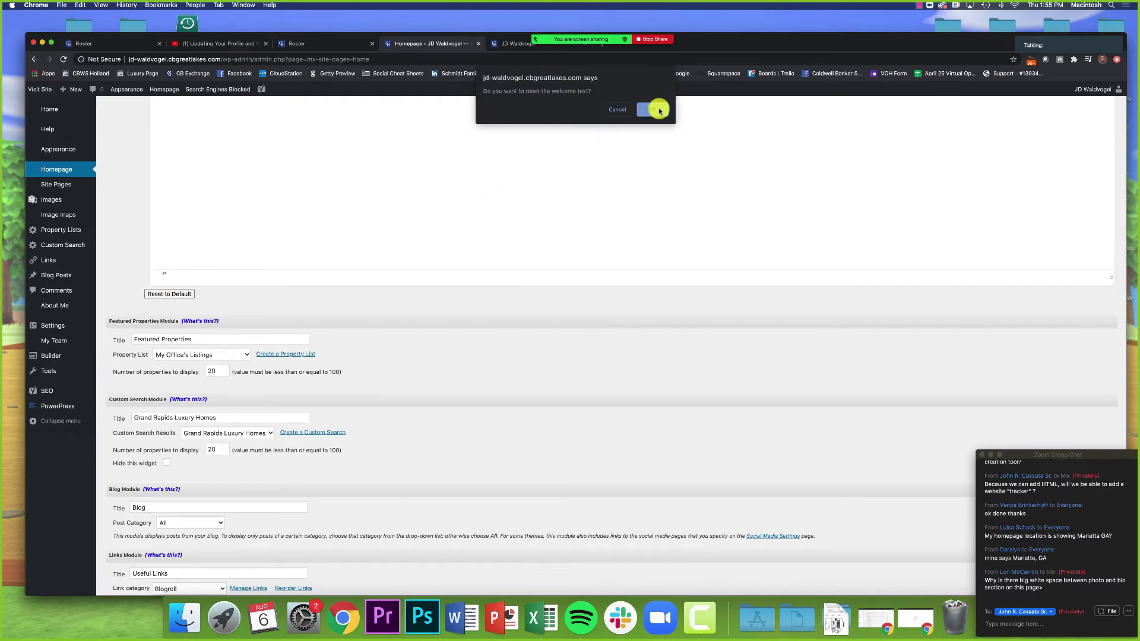
left_click(654, 109)
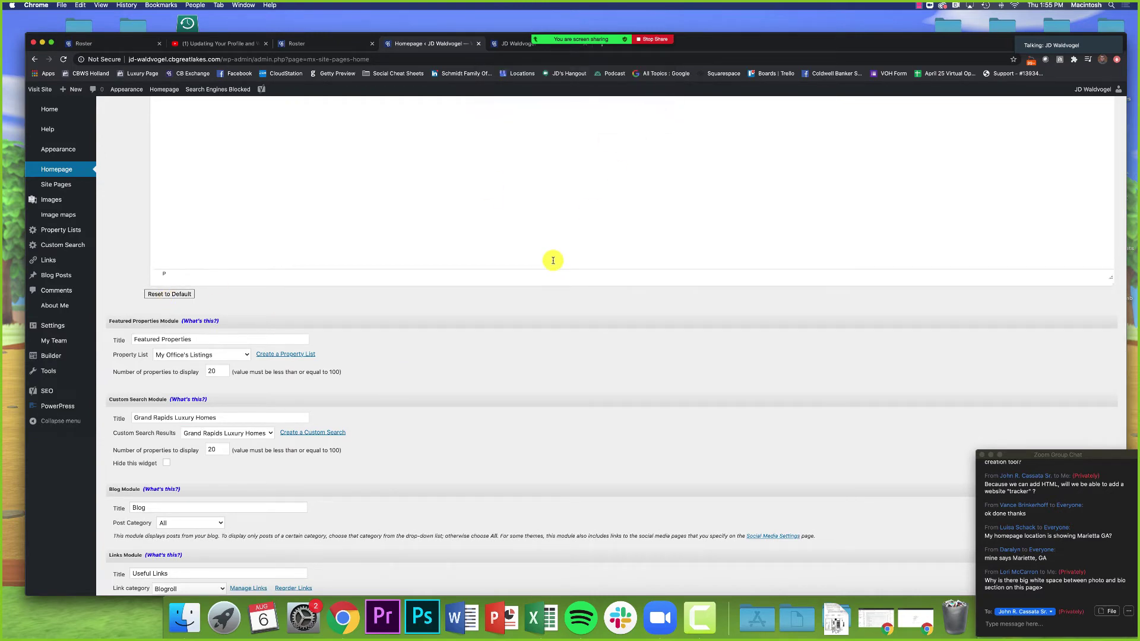
scroll(557, 263, "up", 2)
scroll(553, 261, "up", 3)
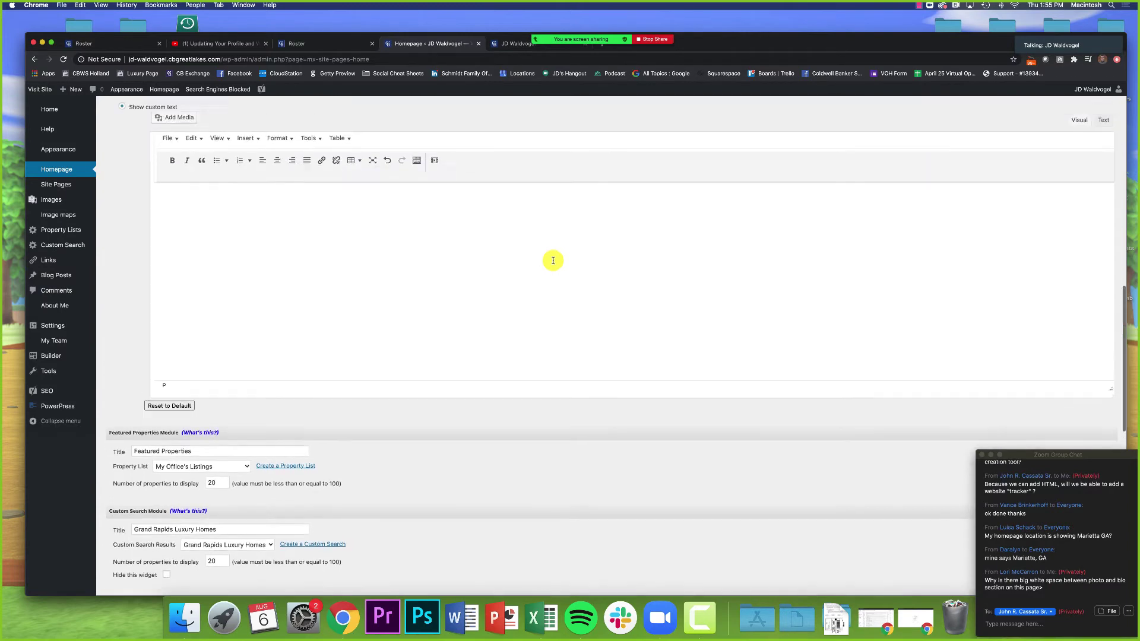
Step: Review the welcome paragraph and bio on the live homepage
left_click(520, 43)
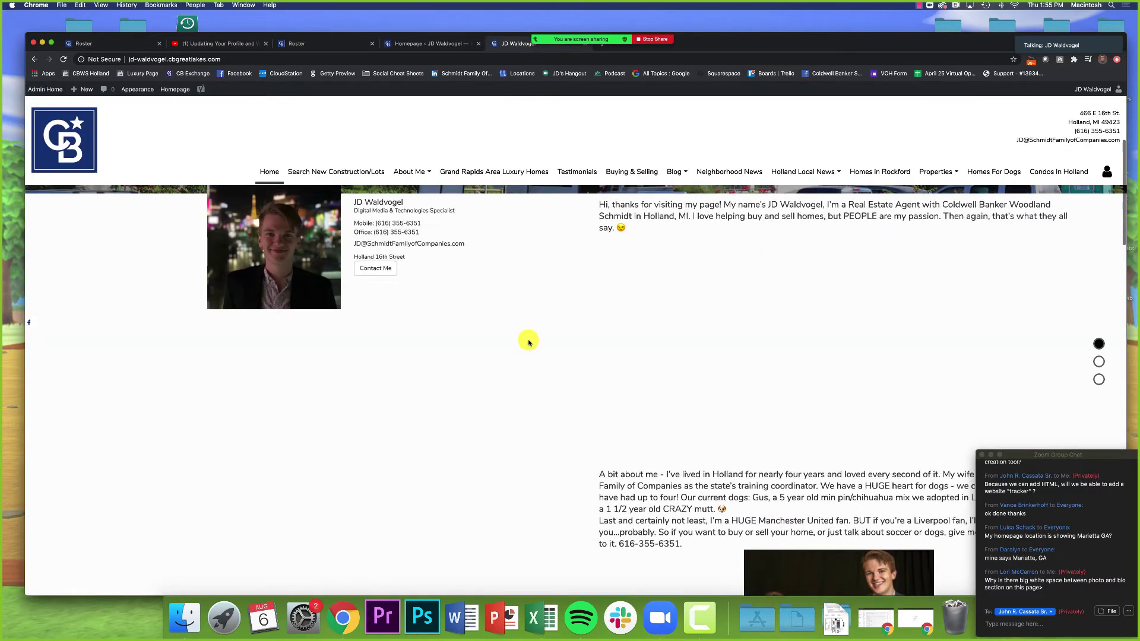
left_click_drag(597, 290, 667, 332)
key("super+c")
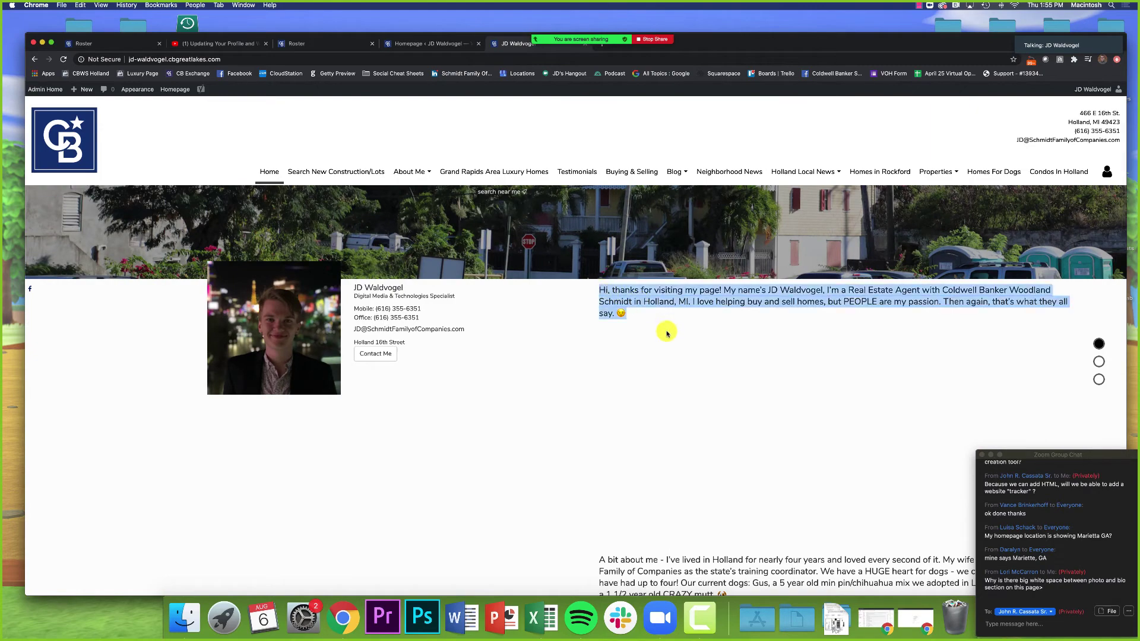
left_click(667, 333)
scroll(667, 333, "down", 10)
scroll(667, 339, "up", 4)
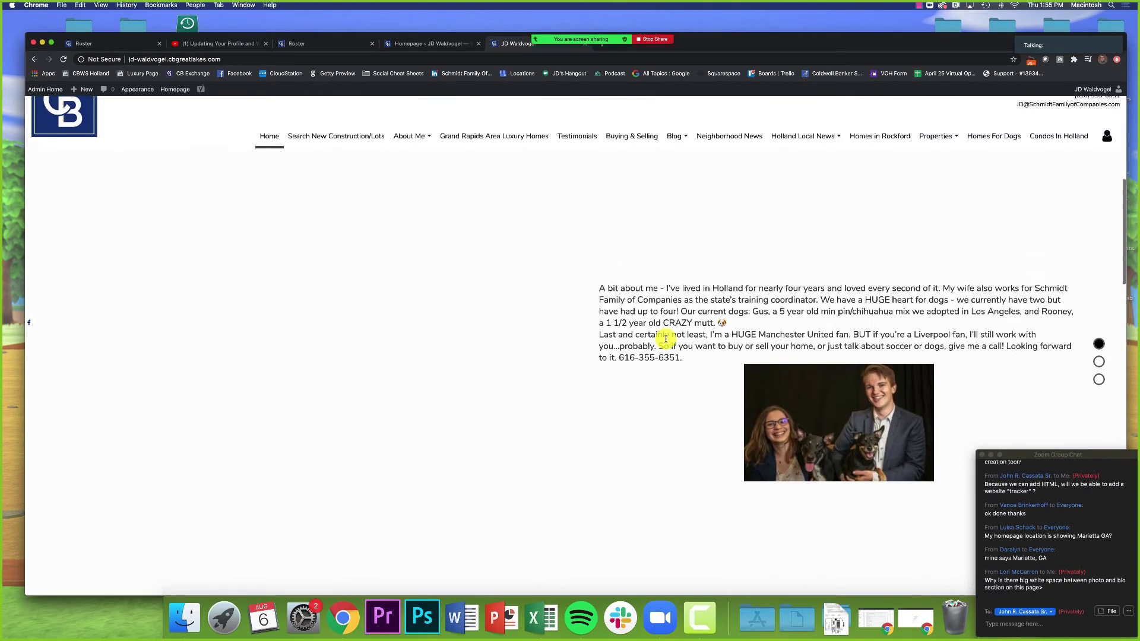
left_click_drag(855, 350, 656, 311)
left_click(656, 311)
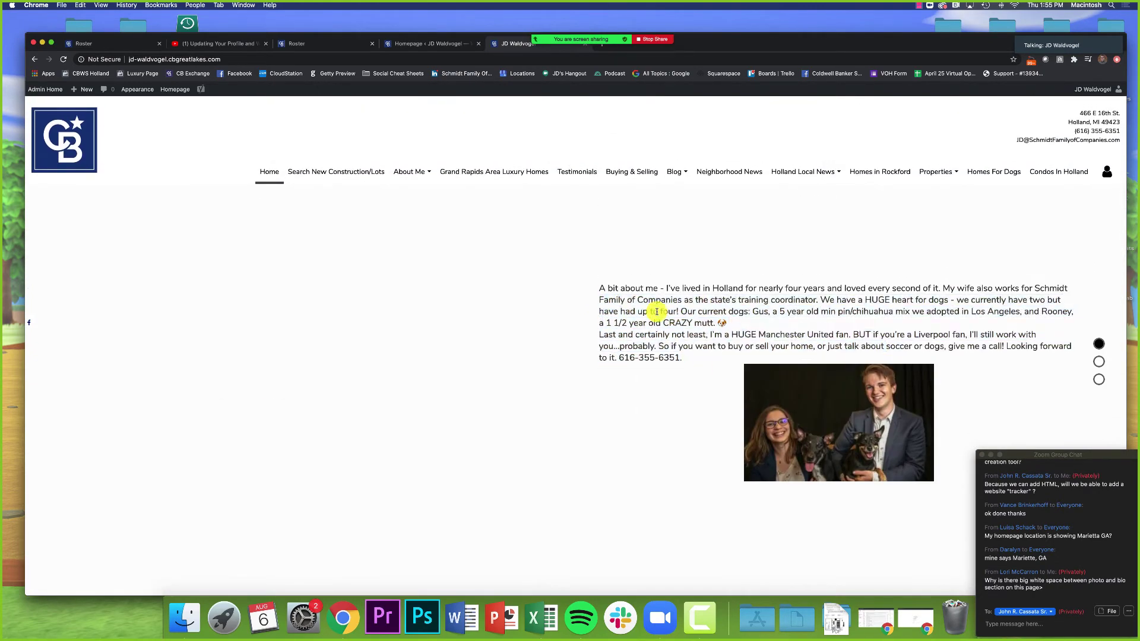
scroll(569, 347, "down", 6)
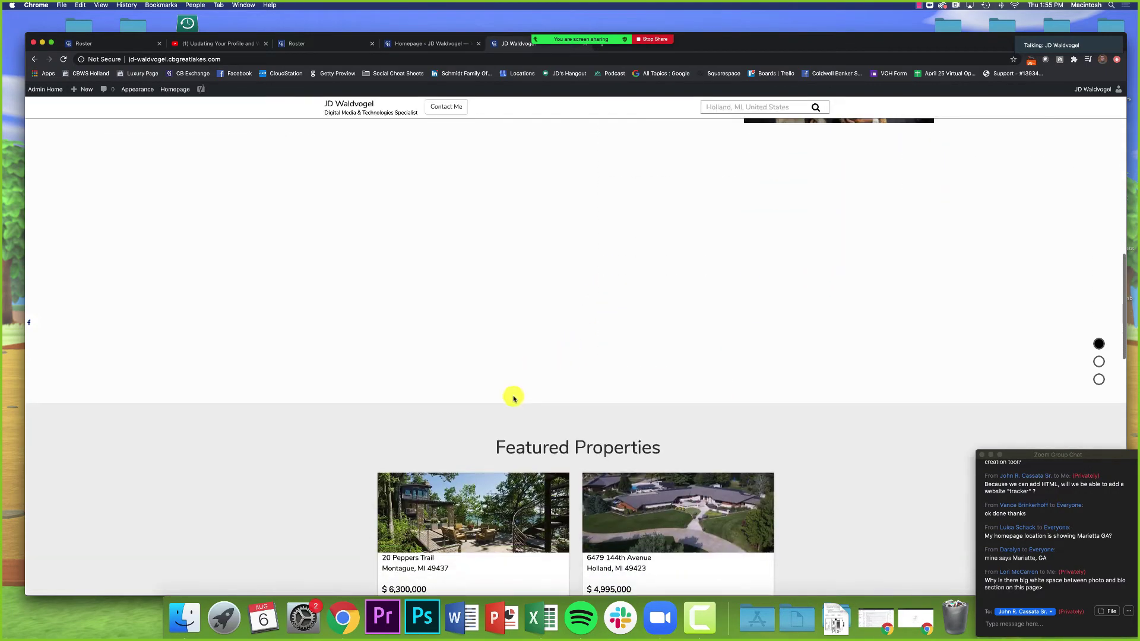
scroll(547, 326, "up", 10)
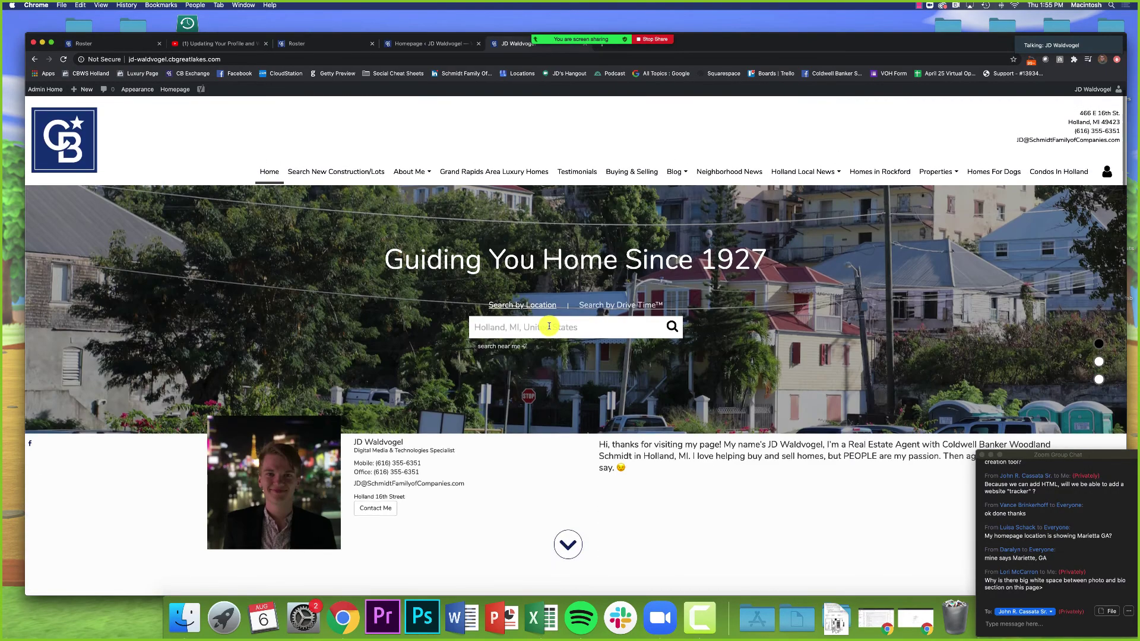
scroll(550, 326, "down", 3)
left_click_drag(636, 268, 520, 128)
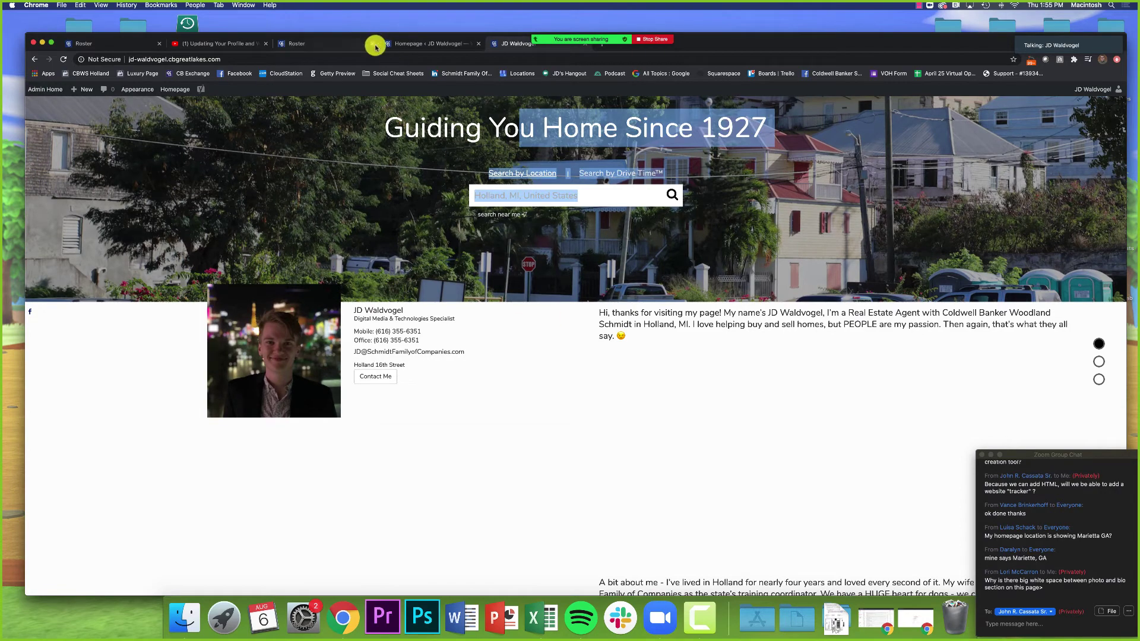
Step: Toggle the Welcome Text editor between Text and Visual modes, then return to the live site
left_click(393, 43)
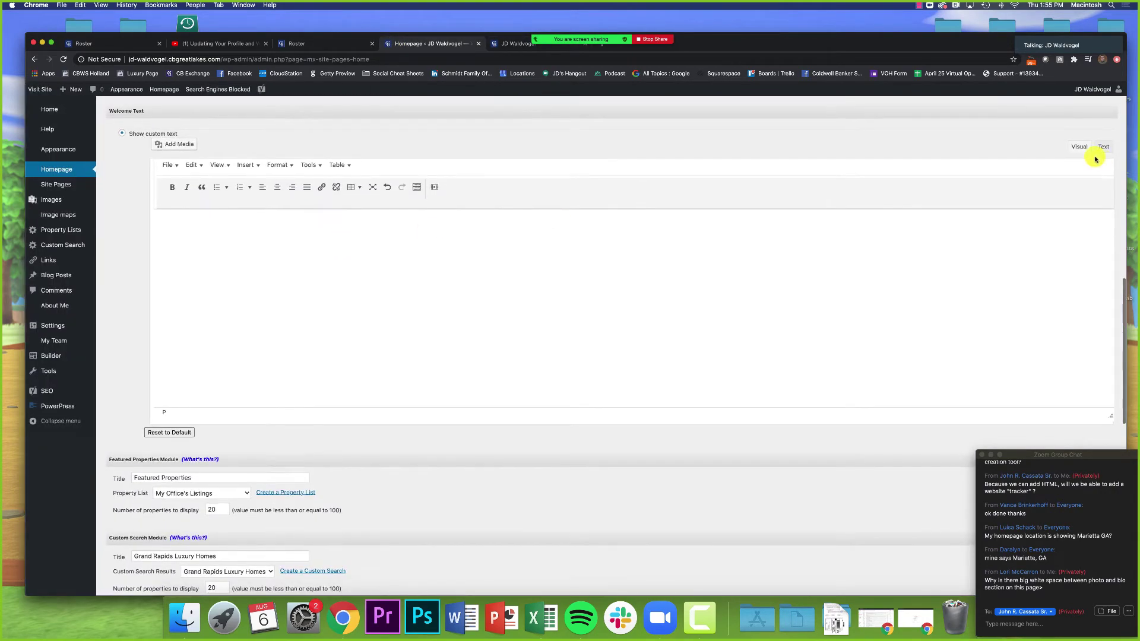
left_click(1103, 147)
left_click(1075, 147)
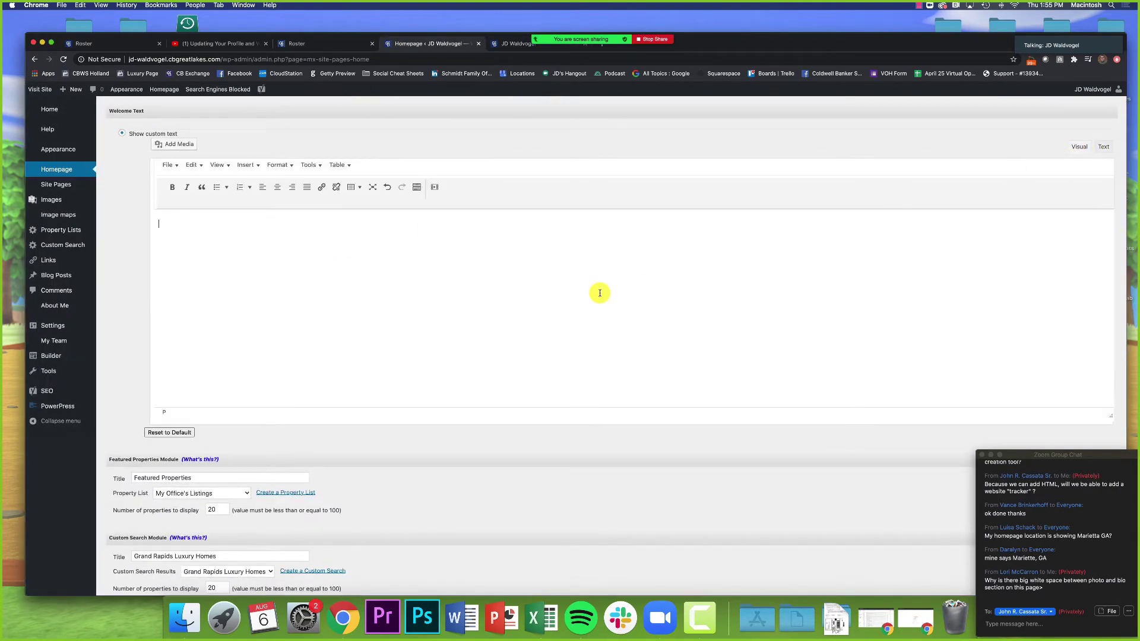
scroll(600, 295, "up", 4)
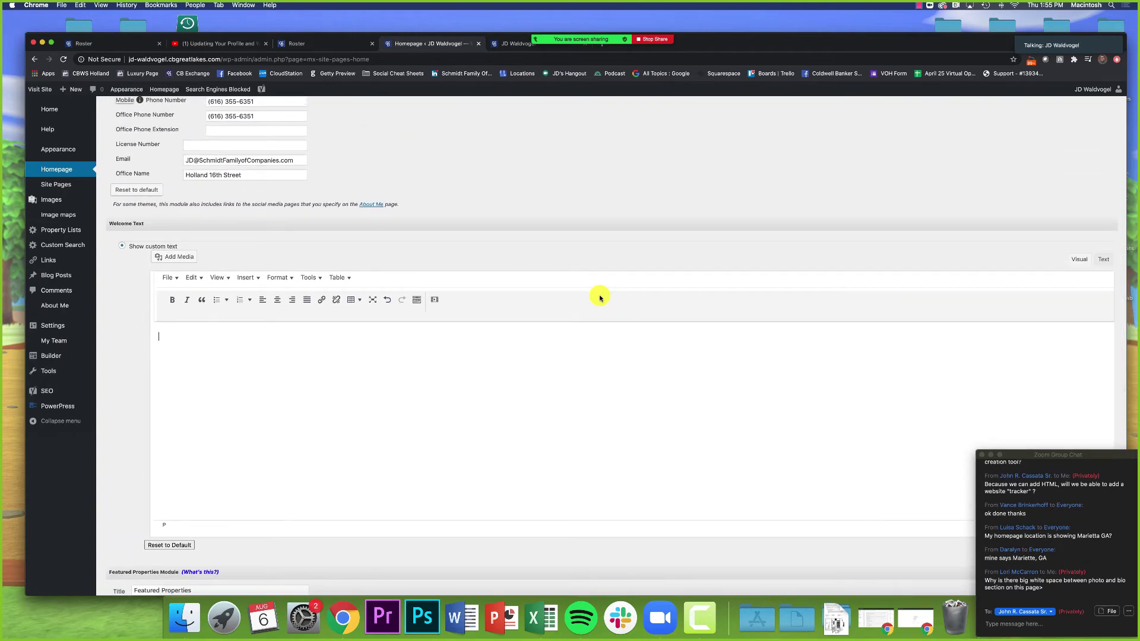
scroll(599, 297, "down", 1)
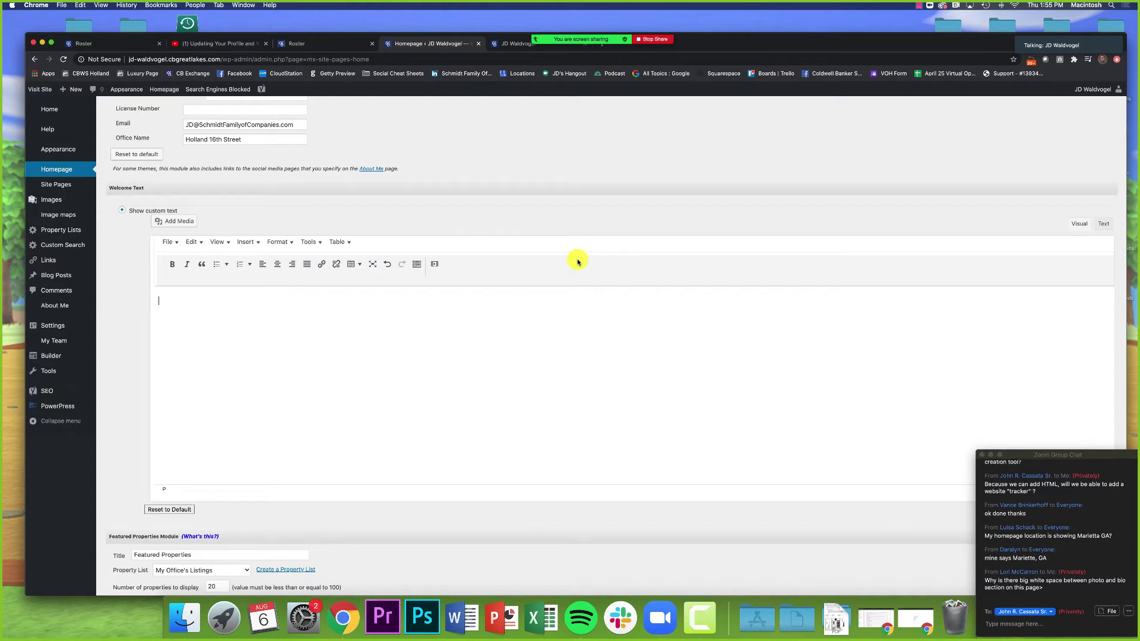
left_click(512, 44)
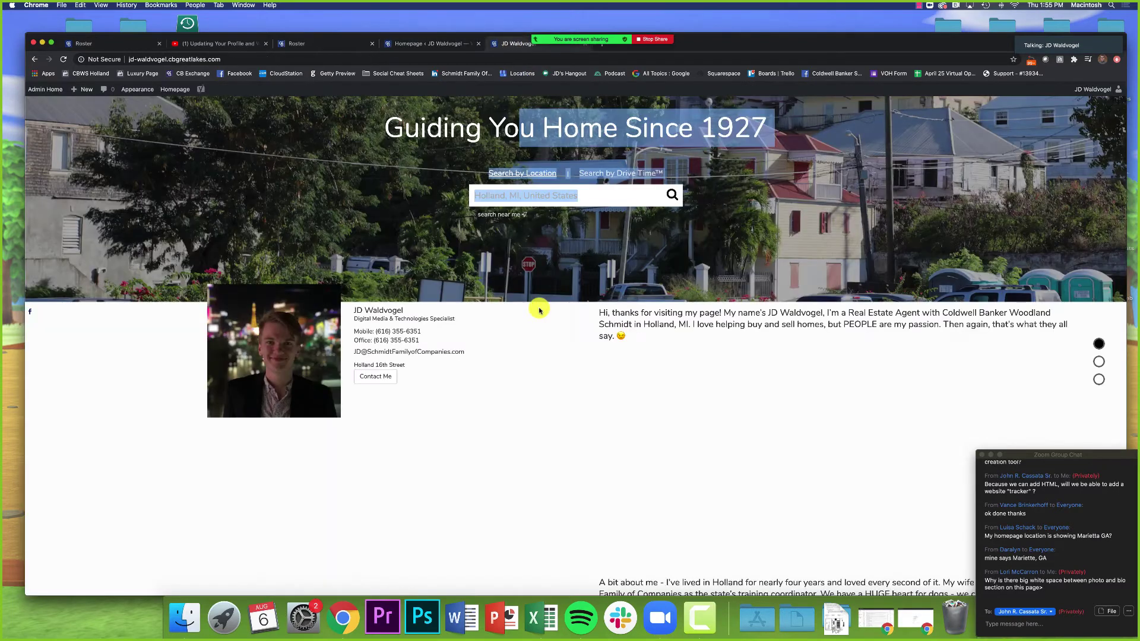
Step: Copy the live intro welcome paragraph and paste it into the empty Welcome Text editor
triple_click(644, 334)
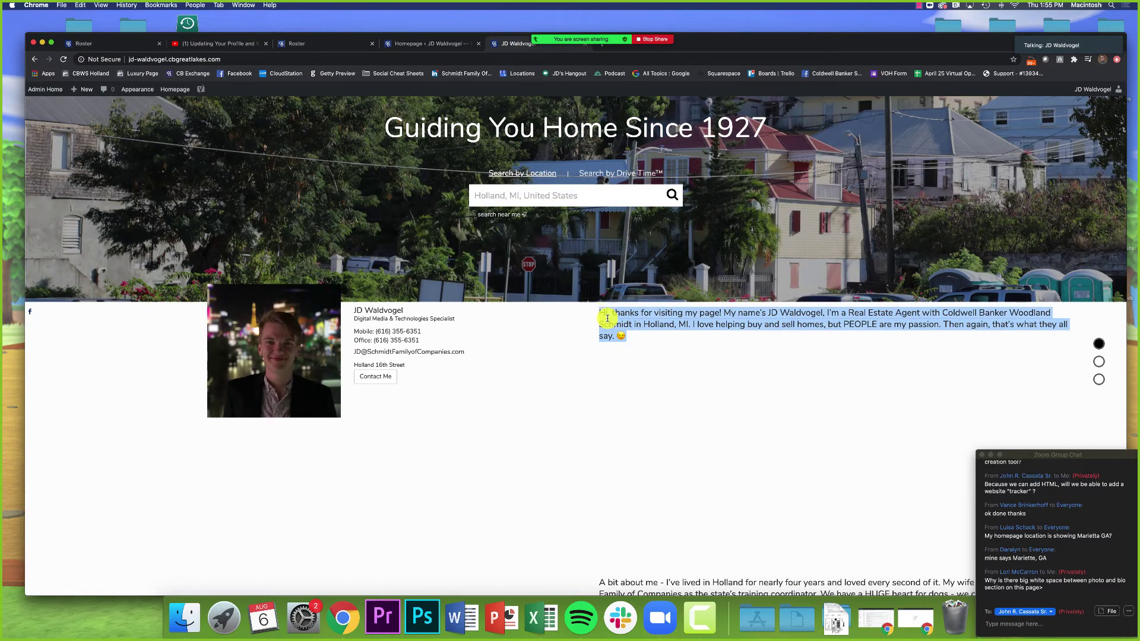
left_click(445, 43)
key("super+v")
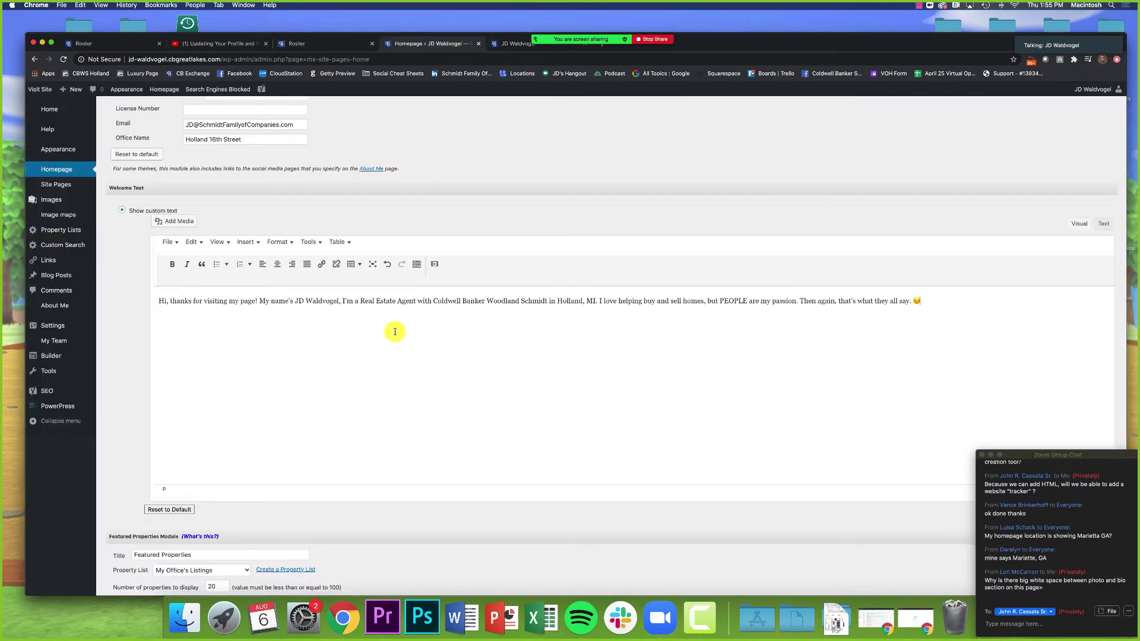
left_click_drag(268, 301, 346, 302)
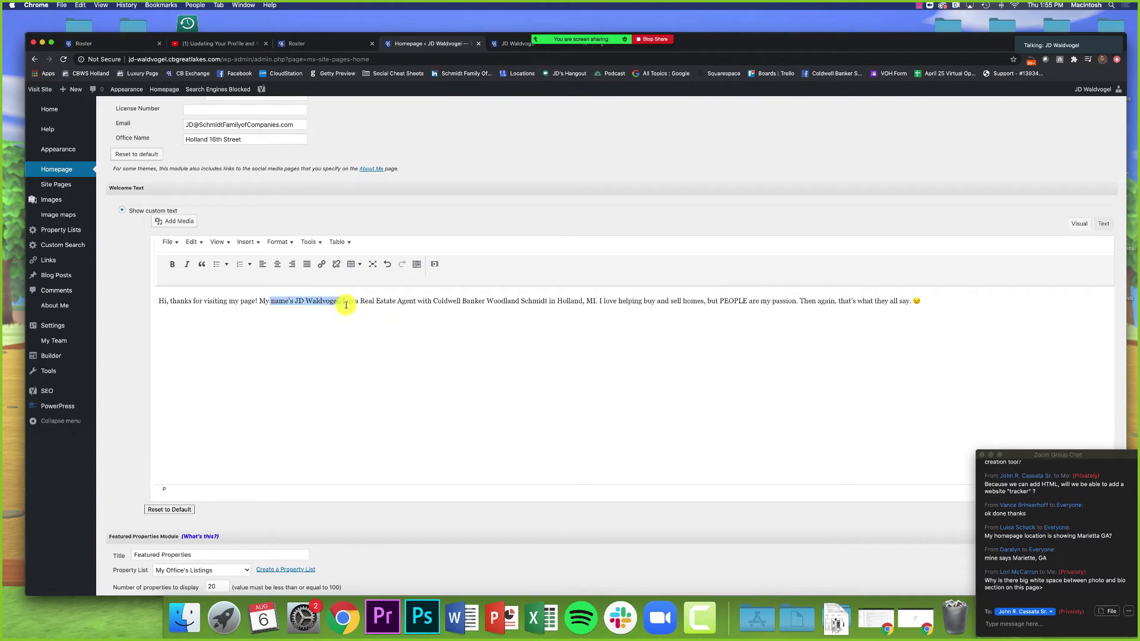
left_click(359, 324)
Step: Select the paragraph's closing sentence through the emoji and begin retyping it
scroll(224, 304, "up", 1)
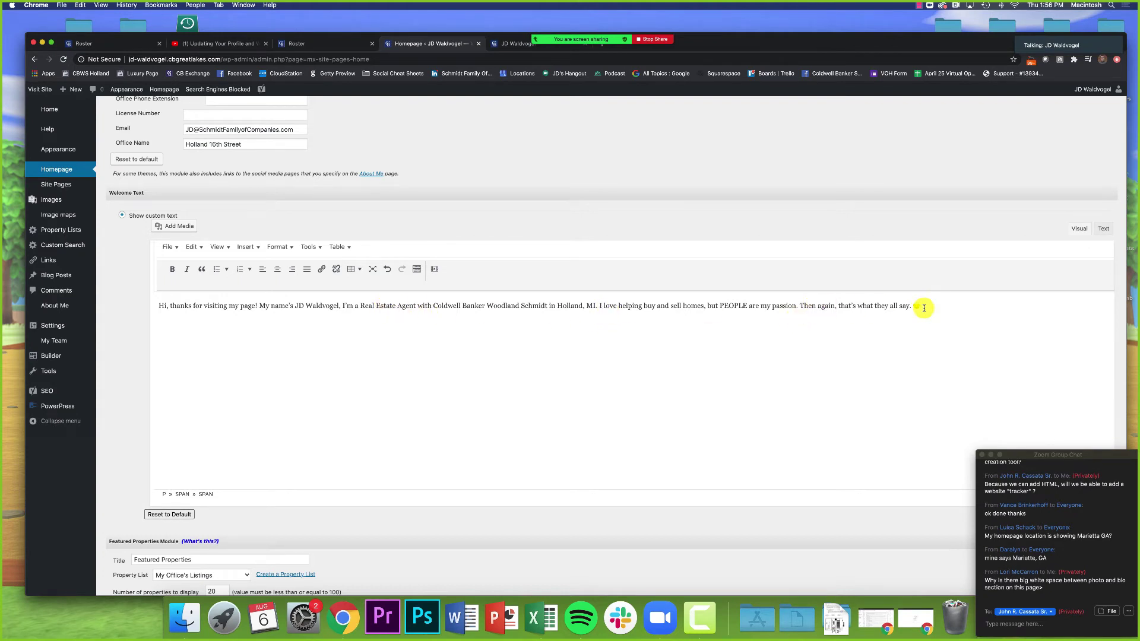
left_click_drag(927, 305, 802, 309)
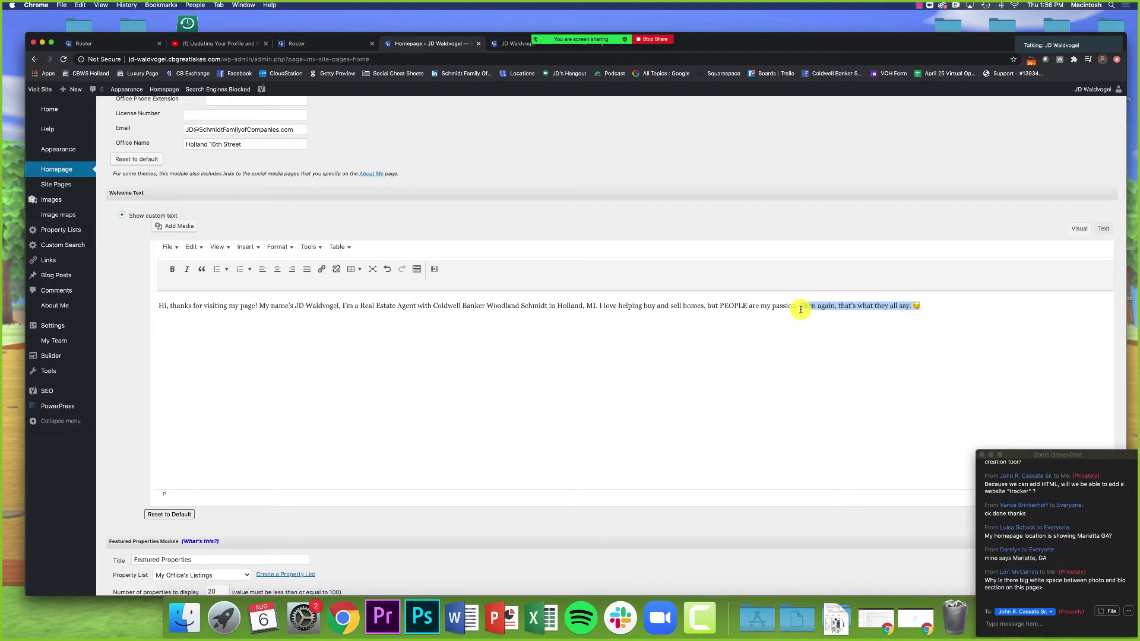
type("{")
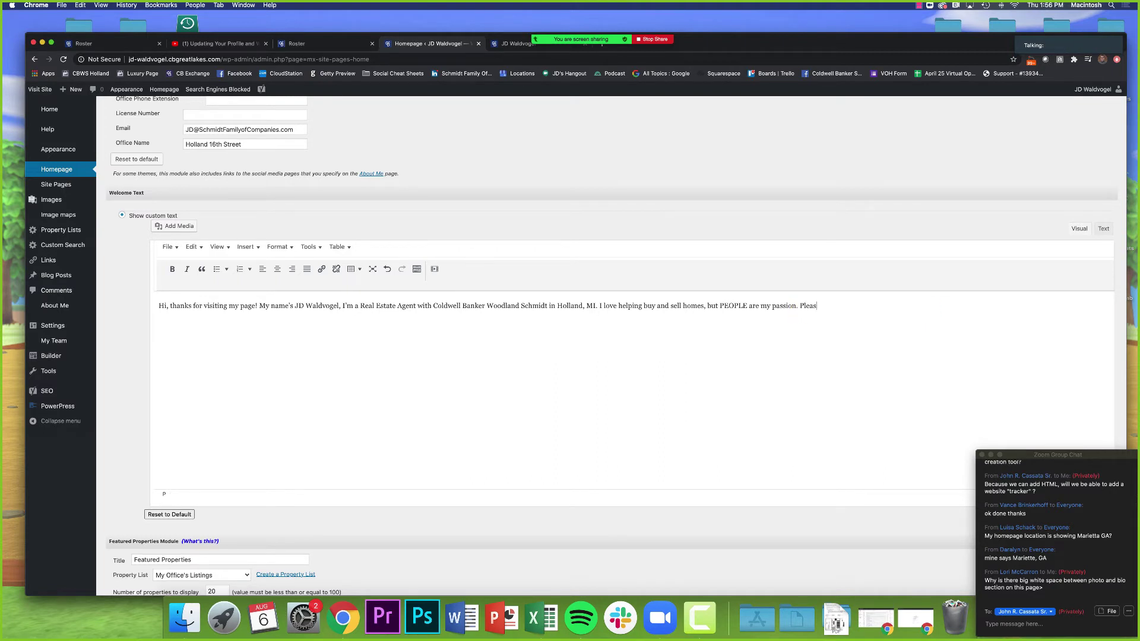
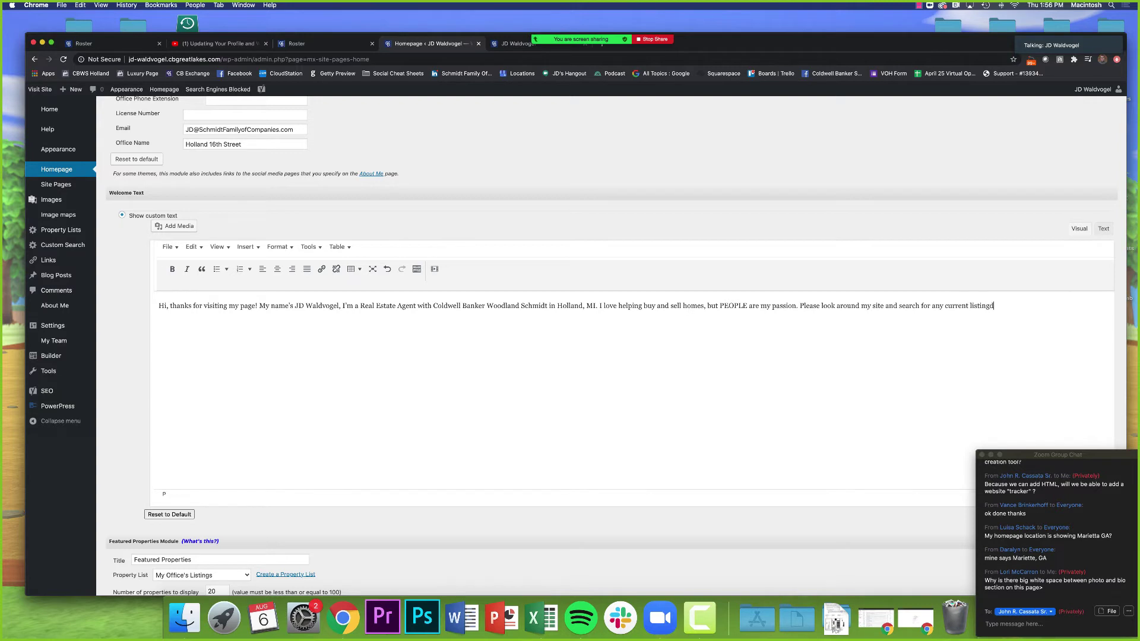
Step: Finish the welcome sentence inviting visitors to call or email, adding the agent's phone and email
type("f yo")
key("BackSpace")
key("BackSpace")
key("BackSpace")
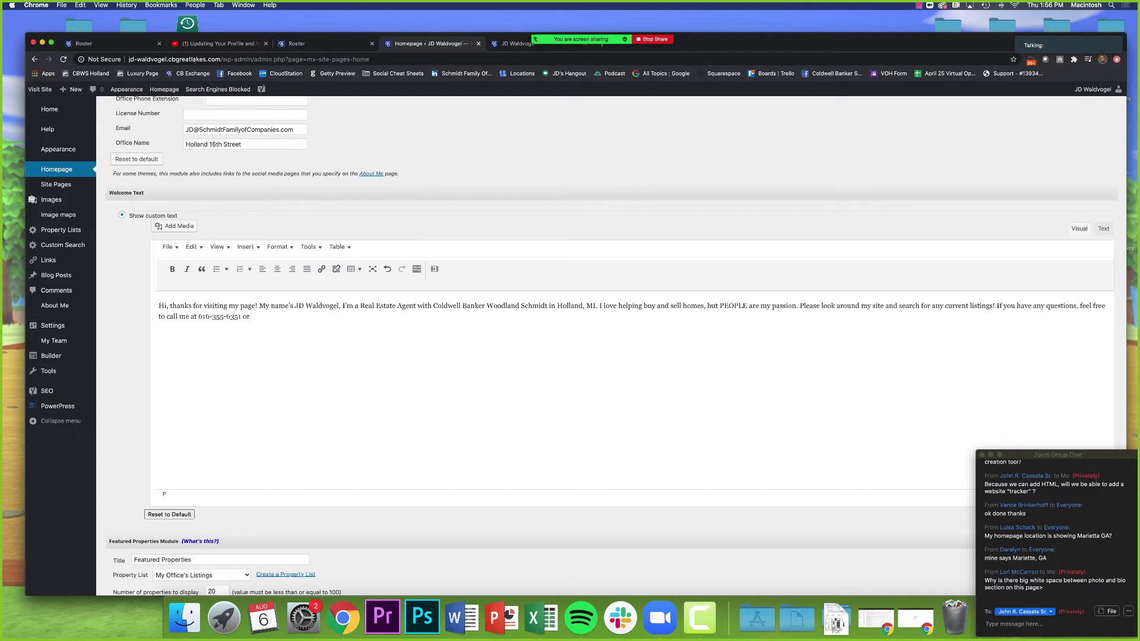
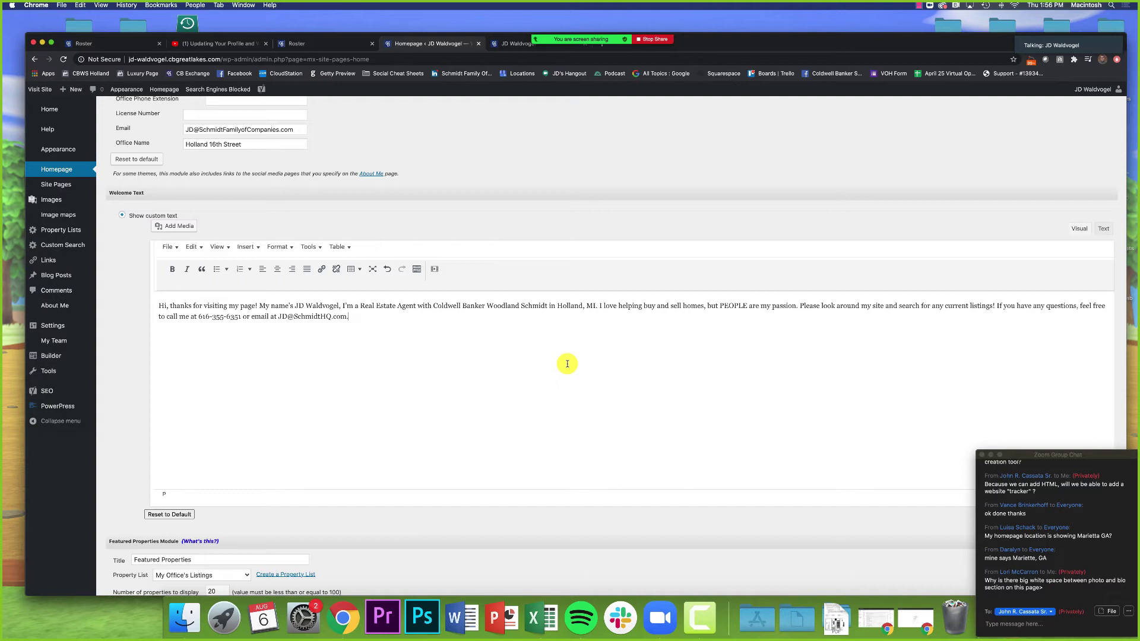
key("Return")
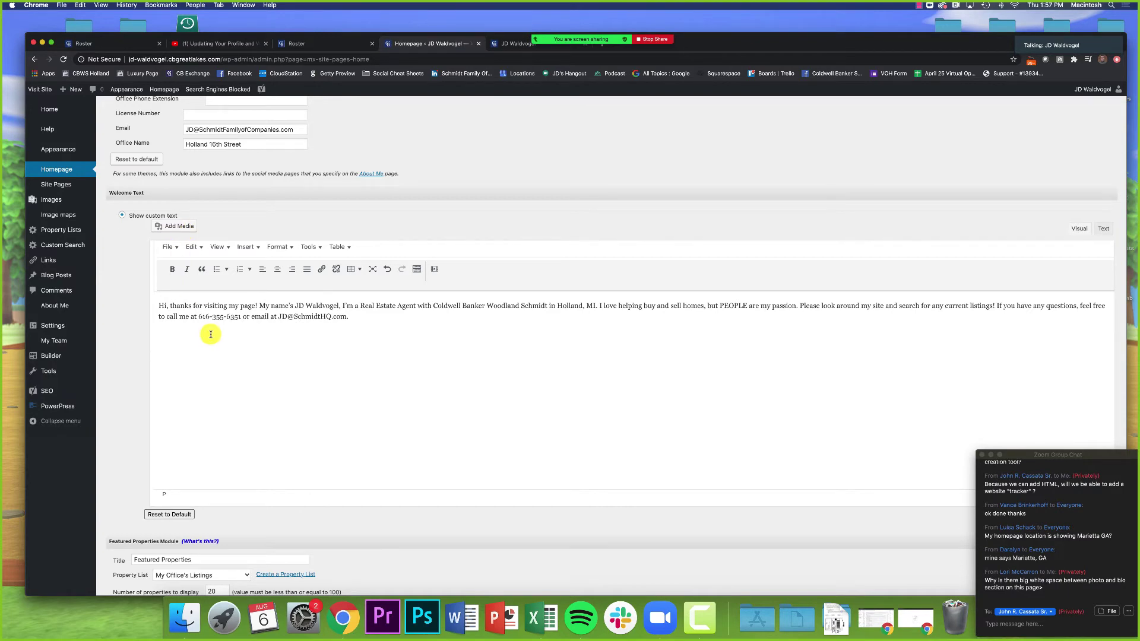
Step: Open YouTube in a new browser tab
key("super+t")
type("youtube")
key("Return")
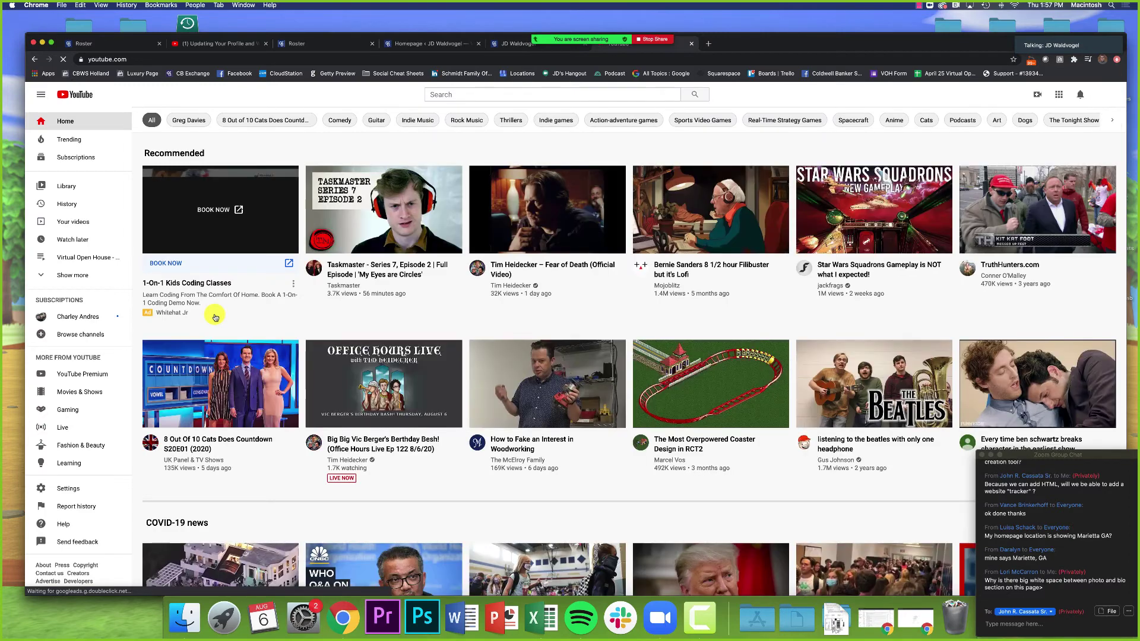
Step: Search YouTube for 'coldwell banker guiding you home'
left_click(462, 95)
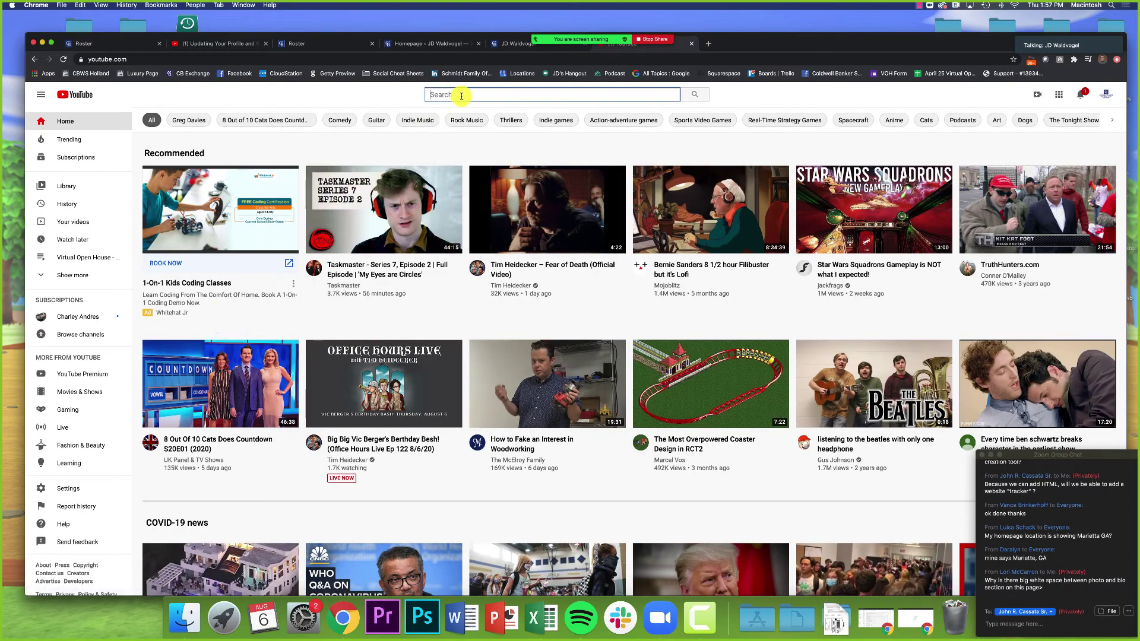
type("coldwell banke")
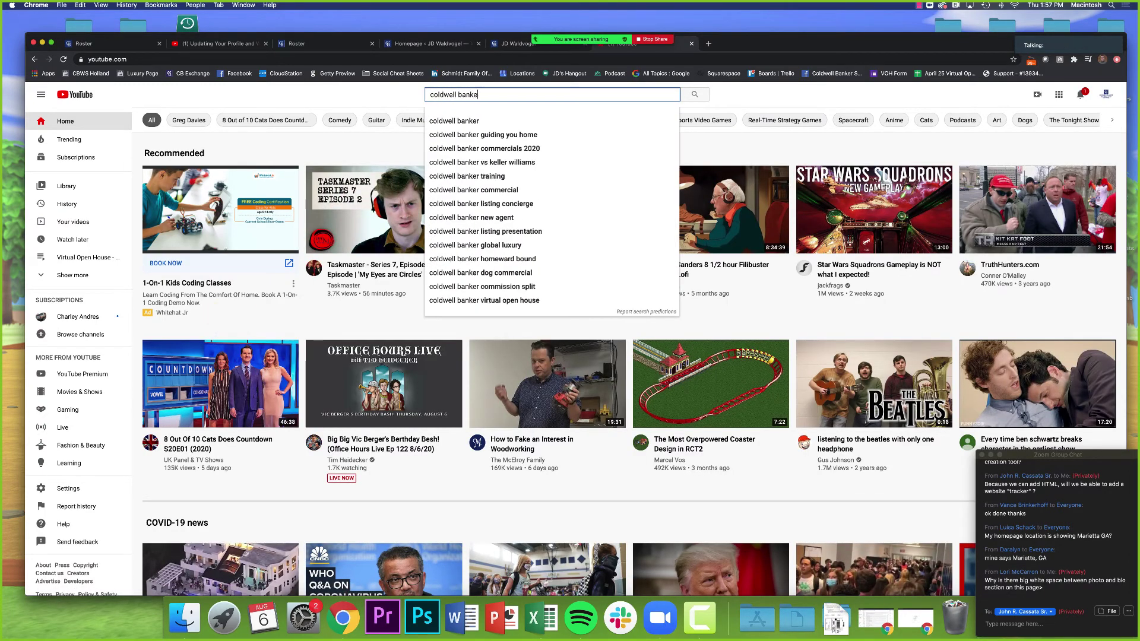
key("Down")
key("Down")
key("Return")
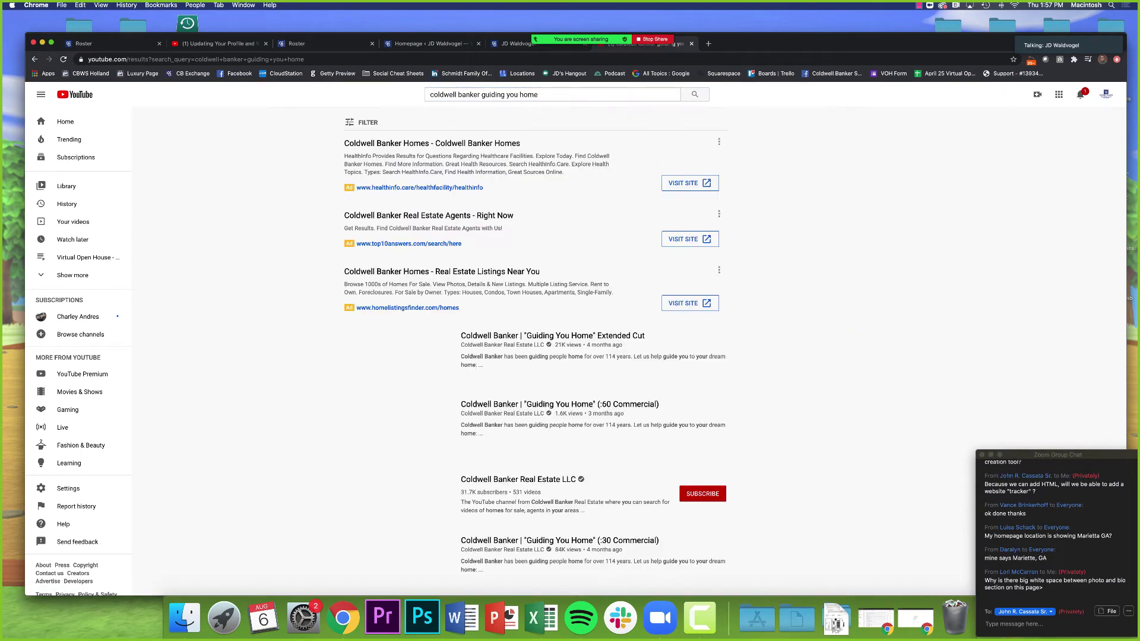
Step: Open the Coldwell Banker channel's Guiding You Home Extended Cut video, pause it, and return to the admin page
left_click(509, 344)
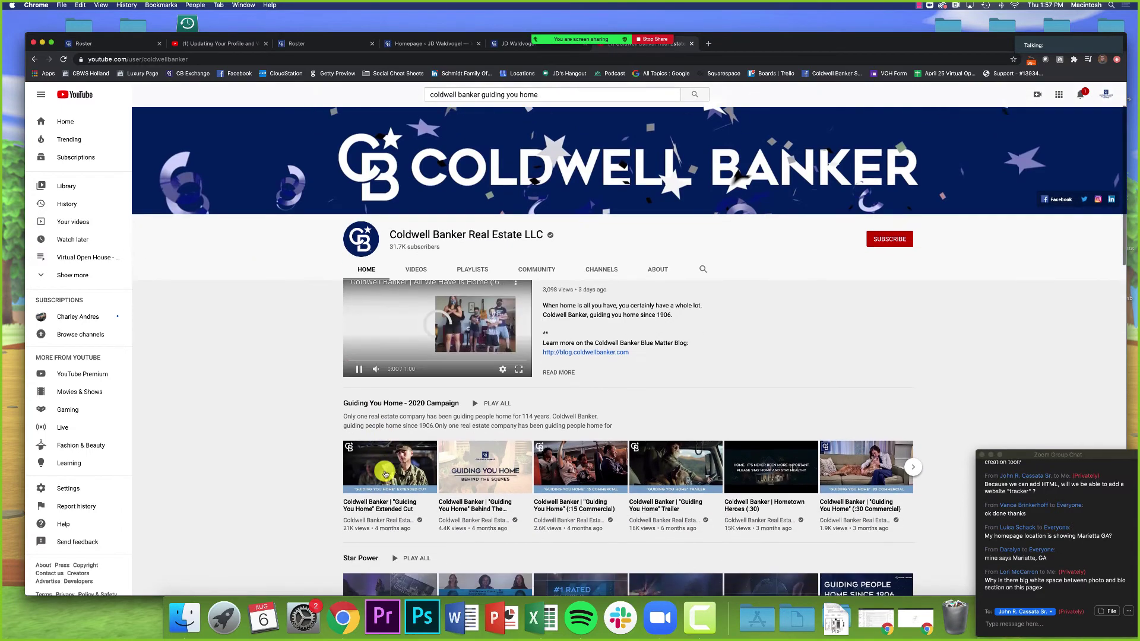
left_click(385, 473)
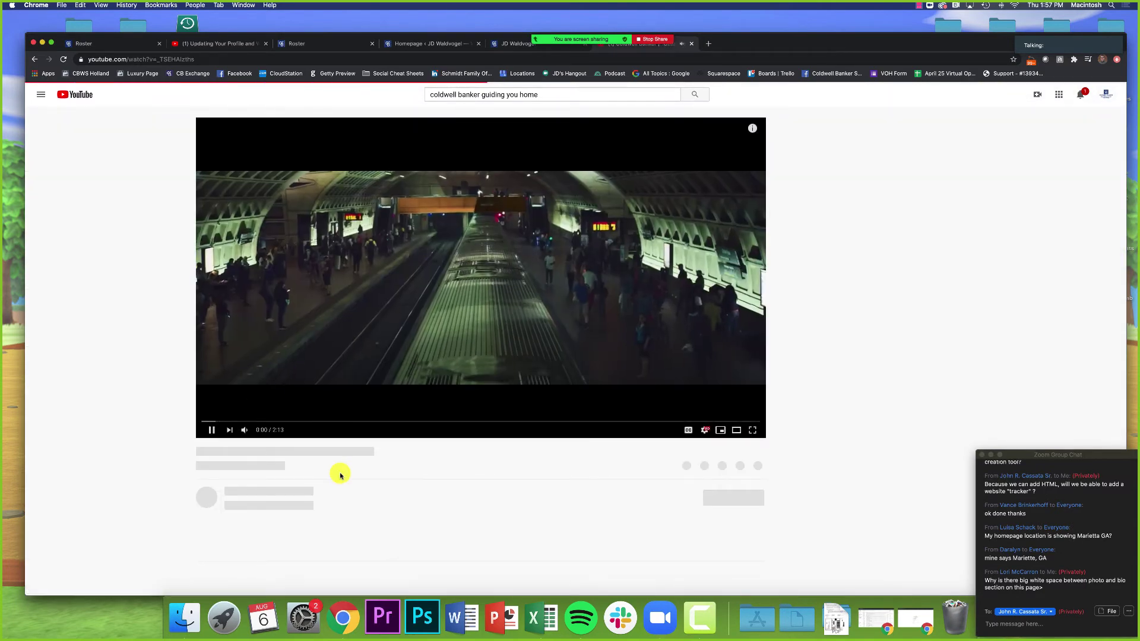
left_click(211, 432)
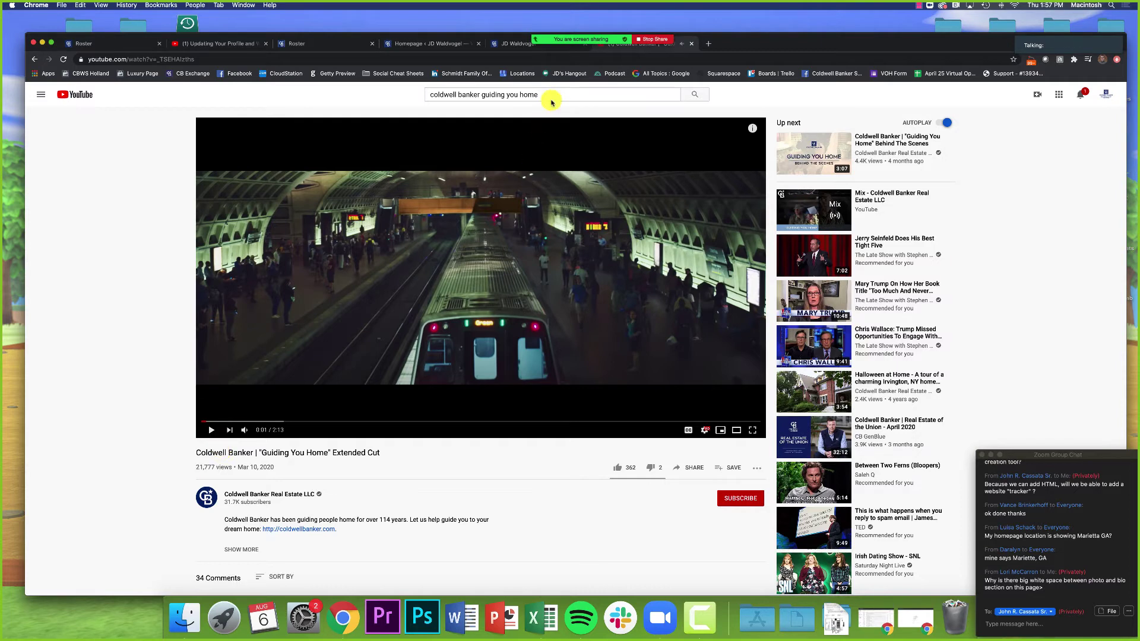
left_click(437, 47)
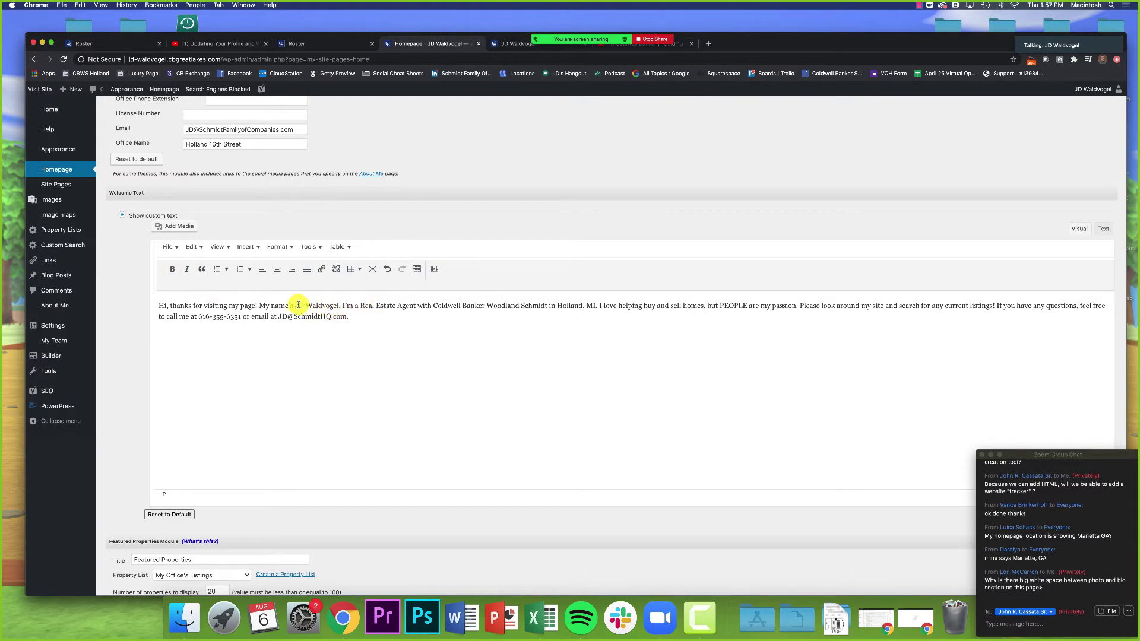
Step: Bold the agent's name in the welcome text and add an empty line below the paragraph
left_click_drag(340, 306, 295, 306)
left_click(171, 270)
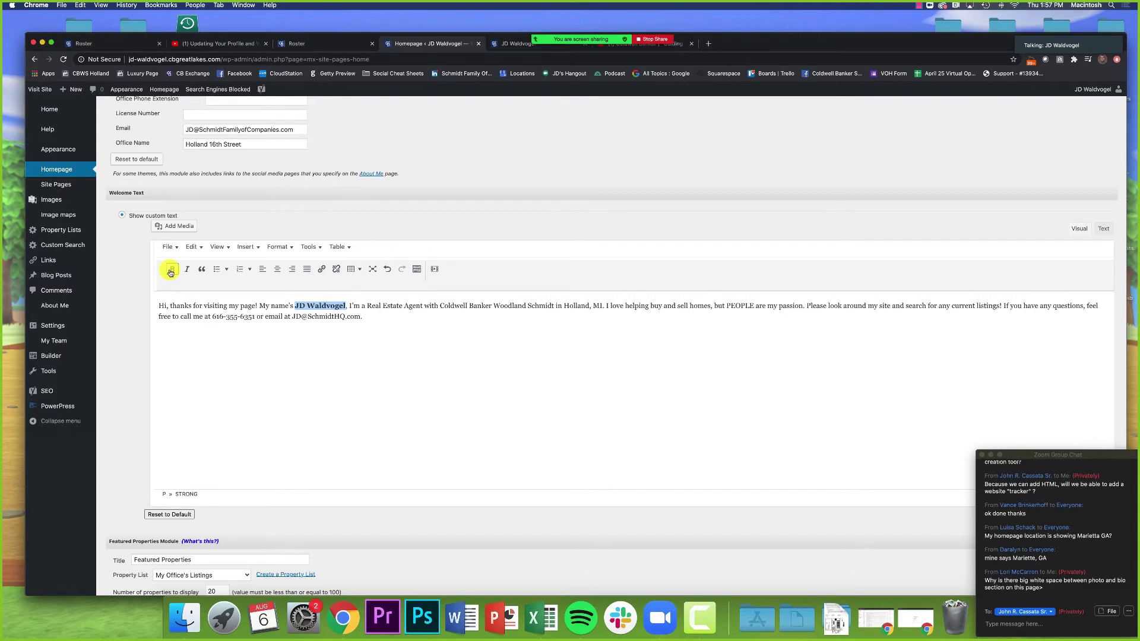
left_click(386, 339)
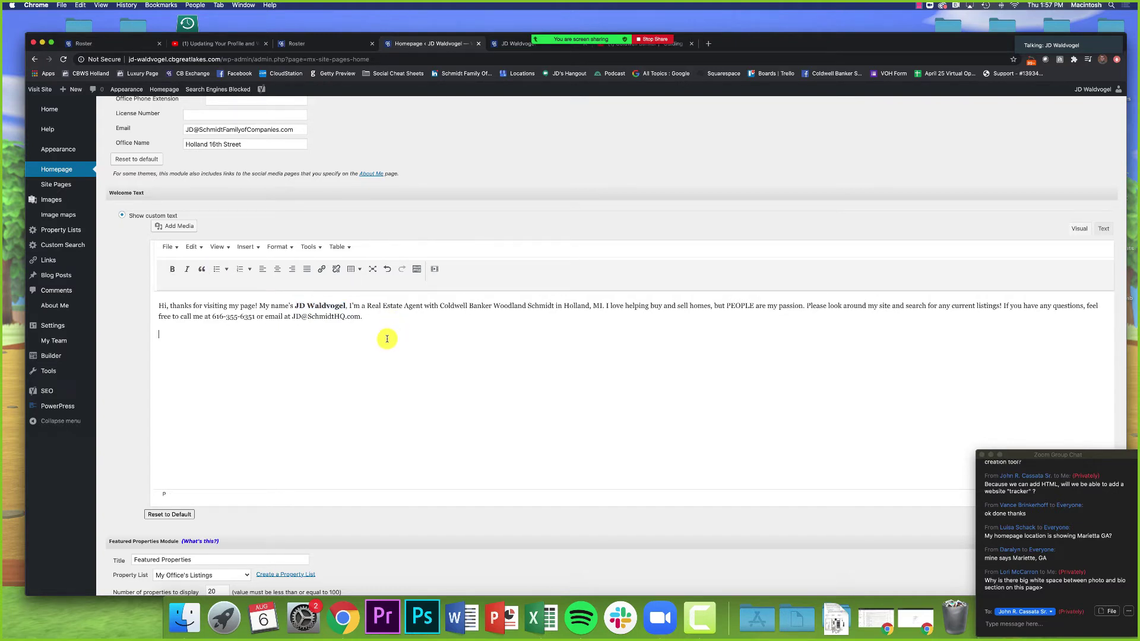
key("Return")
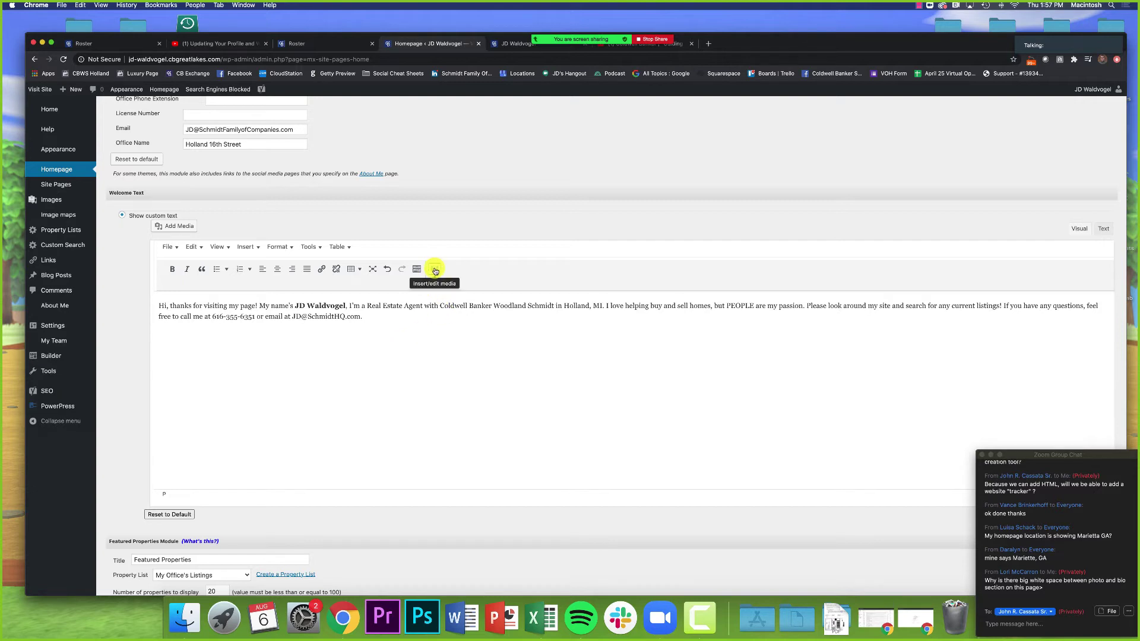
Step: Open the Insert/edit media dialog and copy the Extended Cut video's YouTube URL
left_click(434, 270)
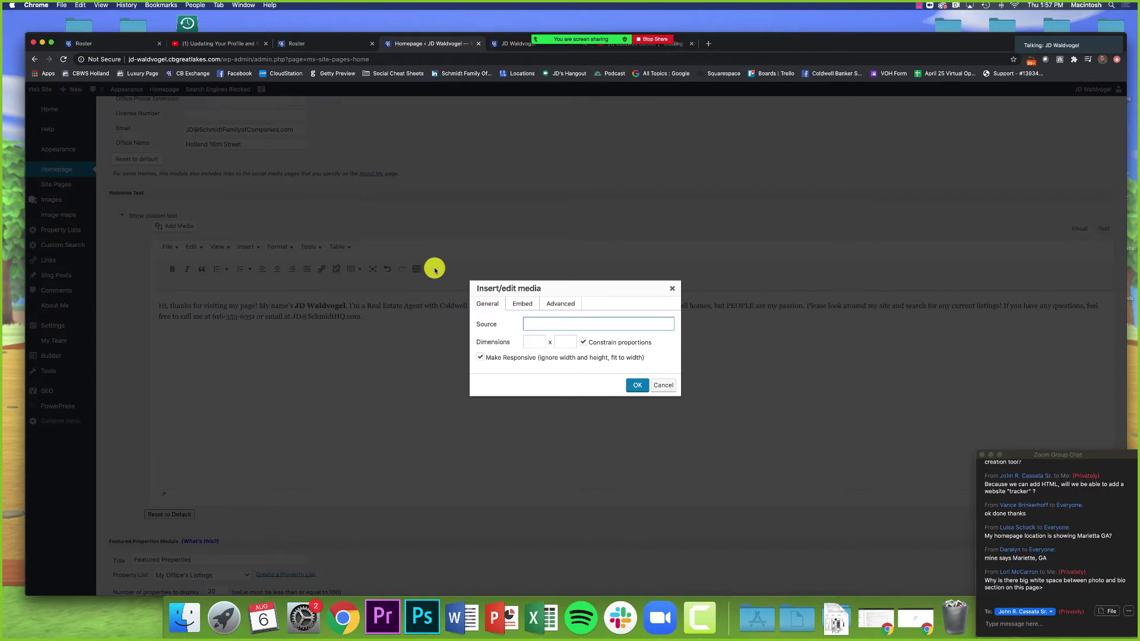
left_click(631, 45)
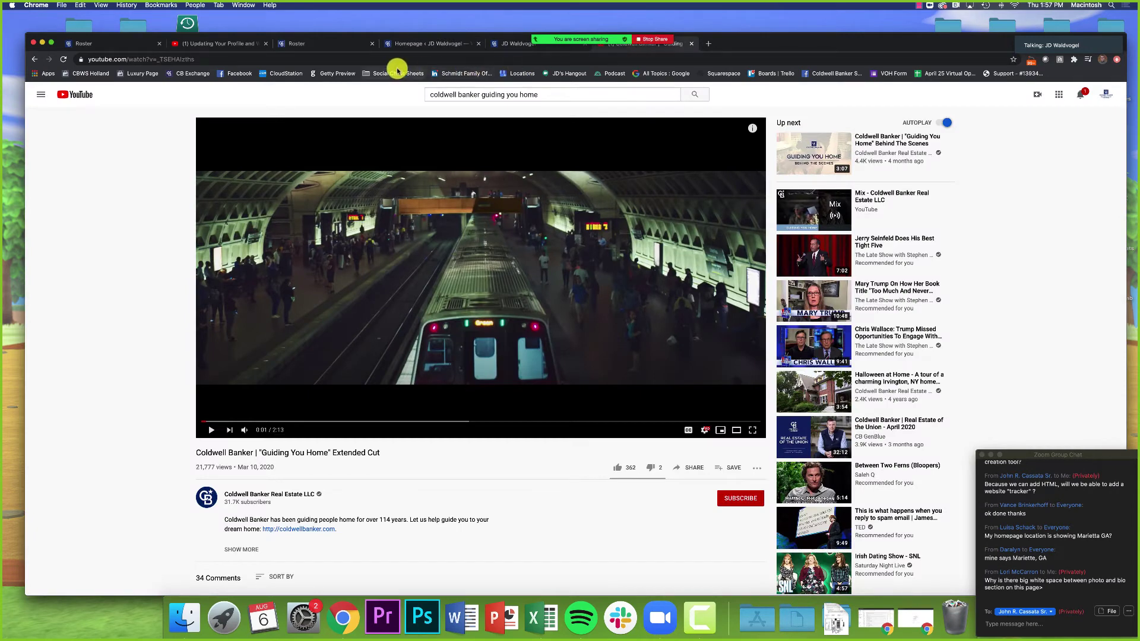
left_click(133, 59)
key("super+c")
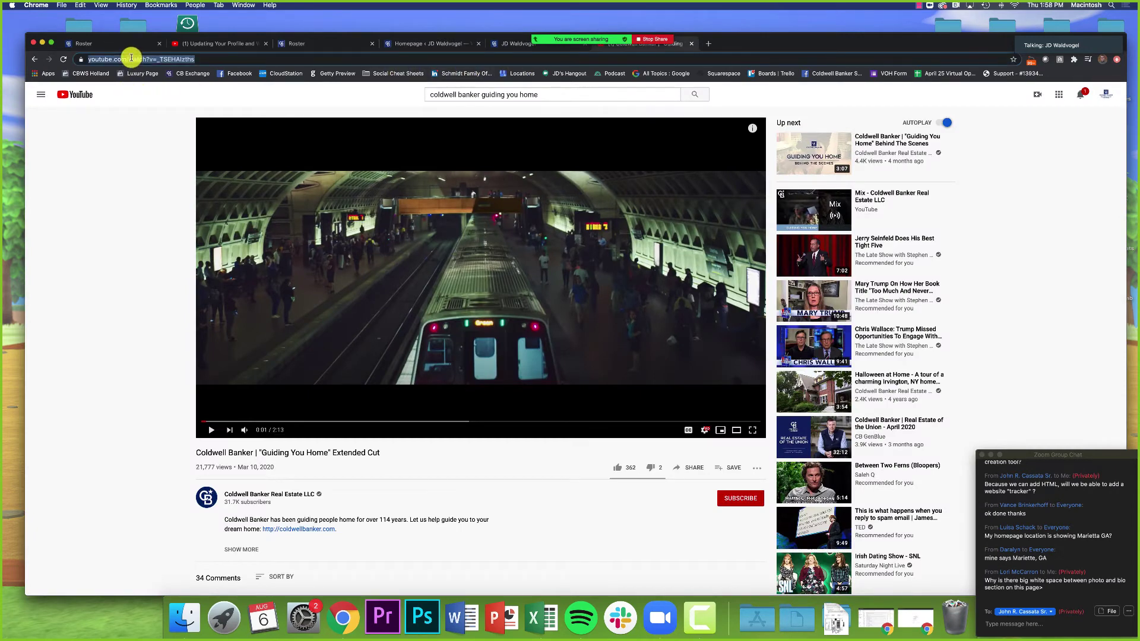
right_click(139, 60)
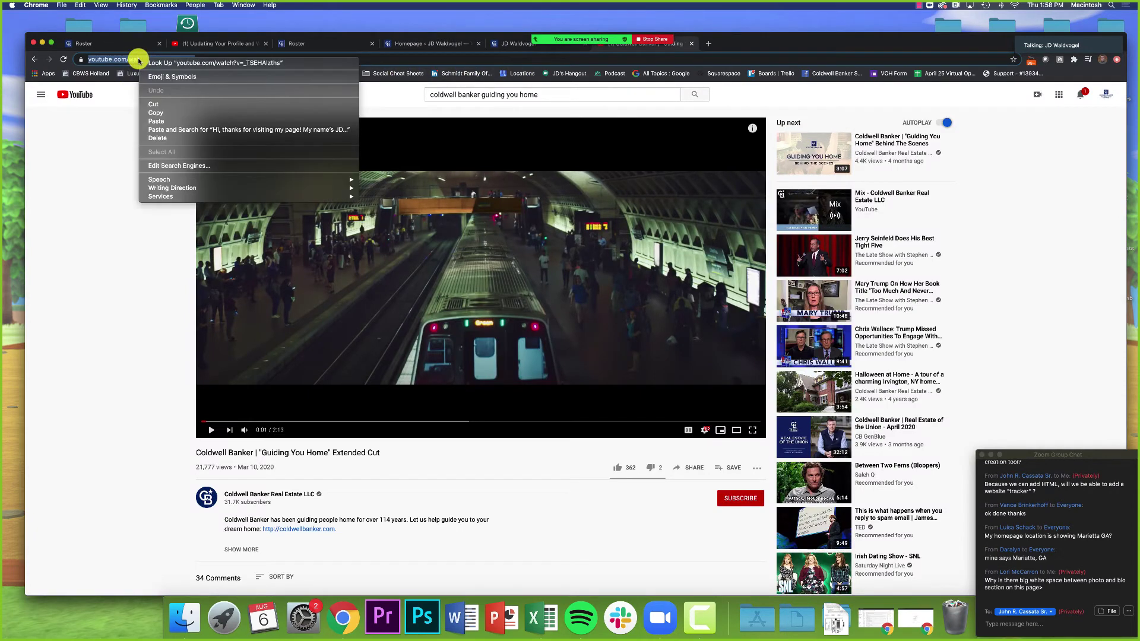
left_click(159, 113)
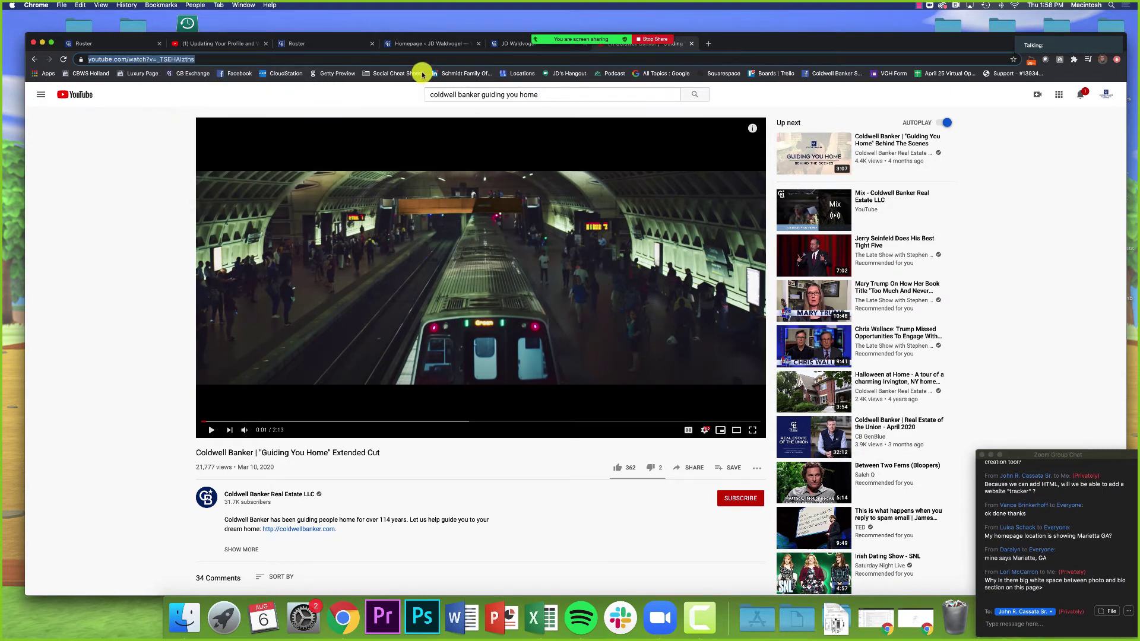
Step: Paste the YouTube URL as the media Source and insert the video into the welcome text
left_click(502, 44)
left_click(433, 44)
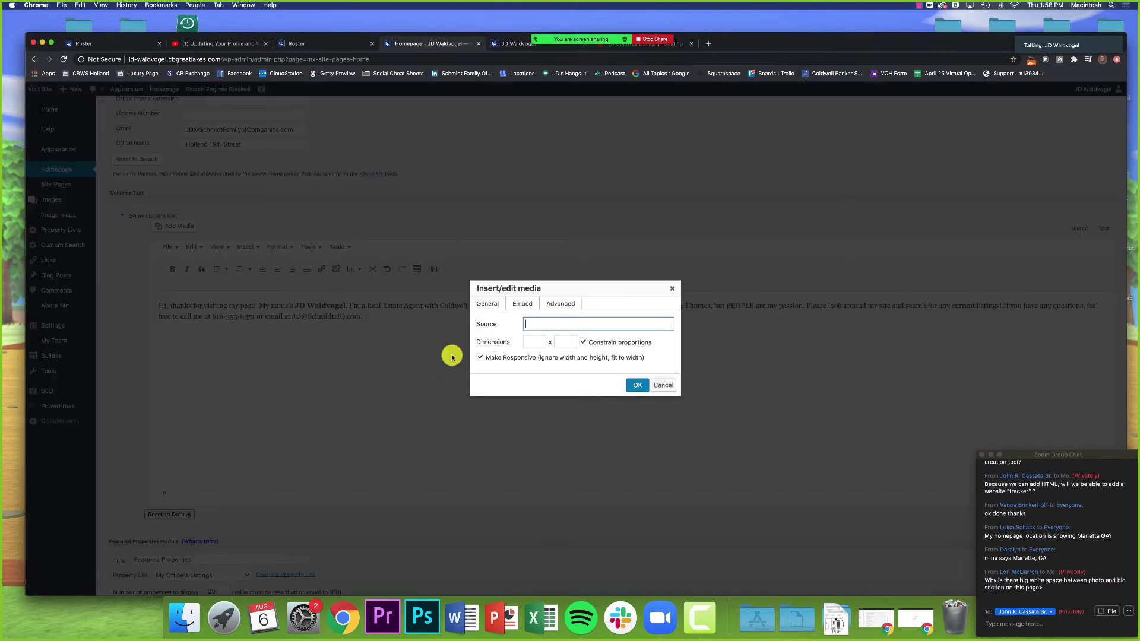
right_click(545, 325)
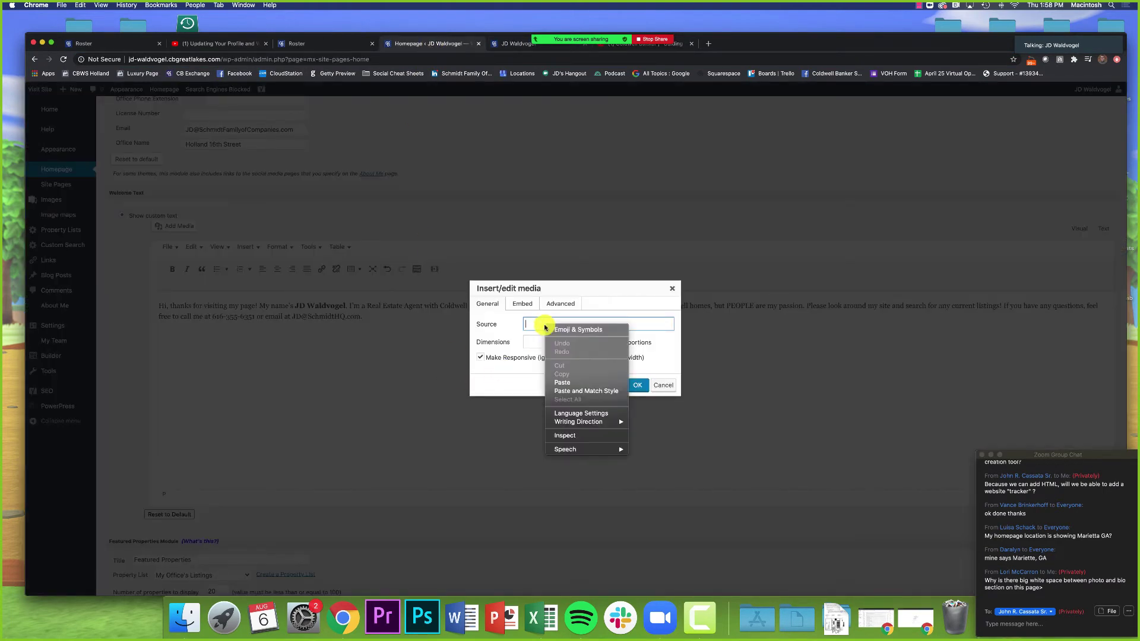
left_click(569, 386)
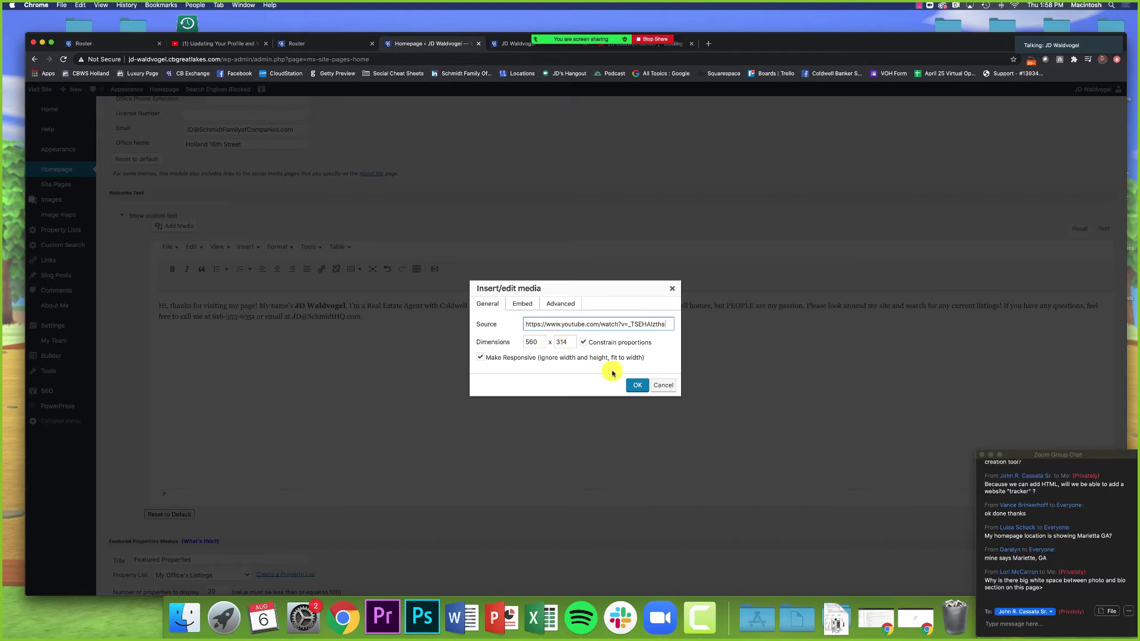
left_click(633, 386)
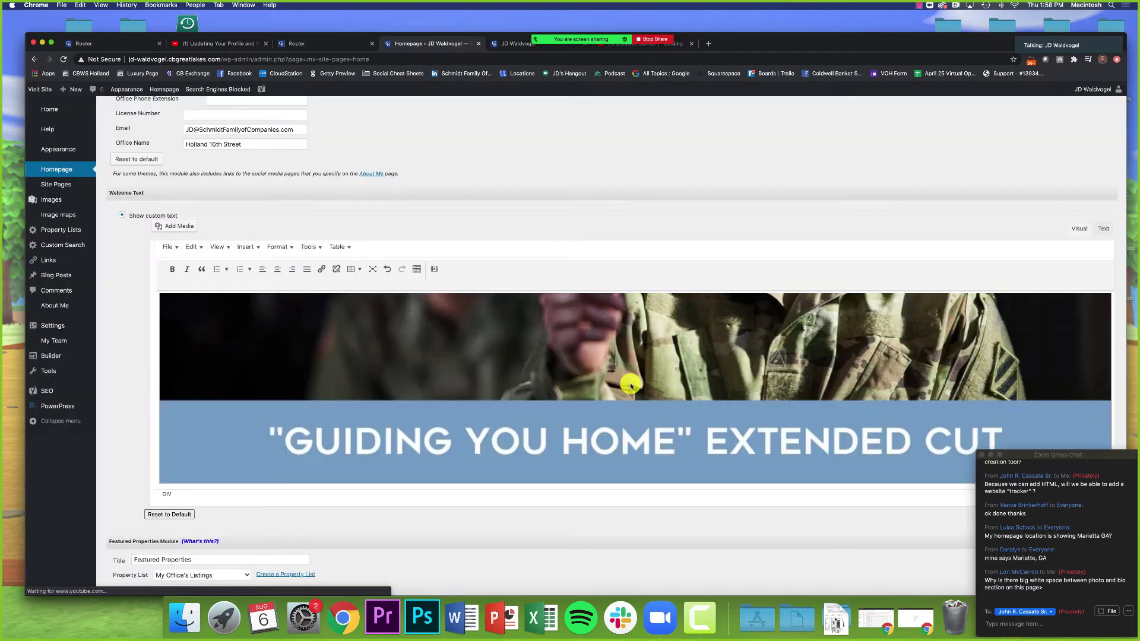
Step: Preview the embedded video in the editor and scroll down to Publish
scroll(630, 380, "up", 4)
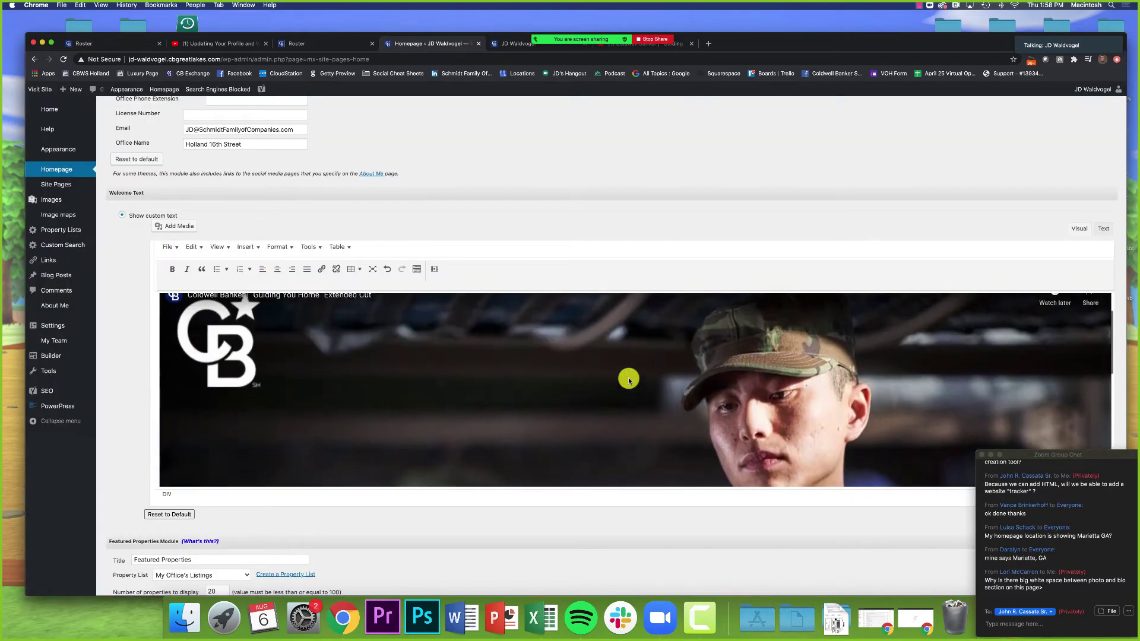
scroll(583, 379, "down", 1)
left_click(583, 380)
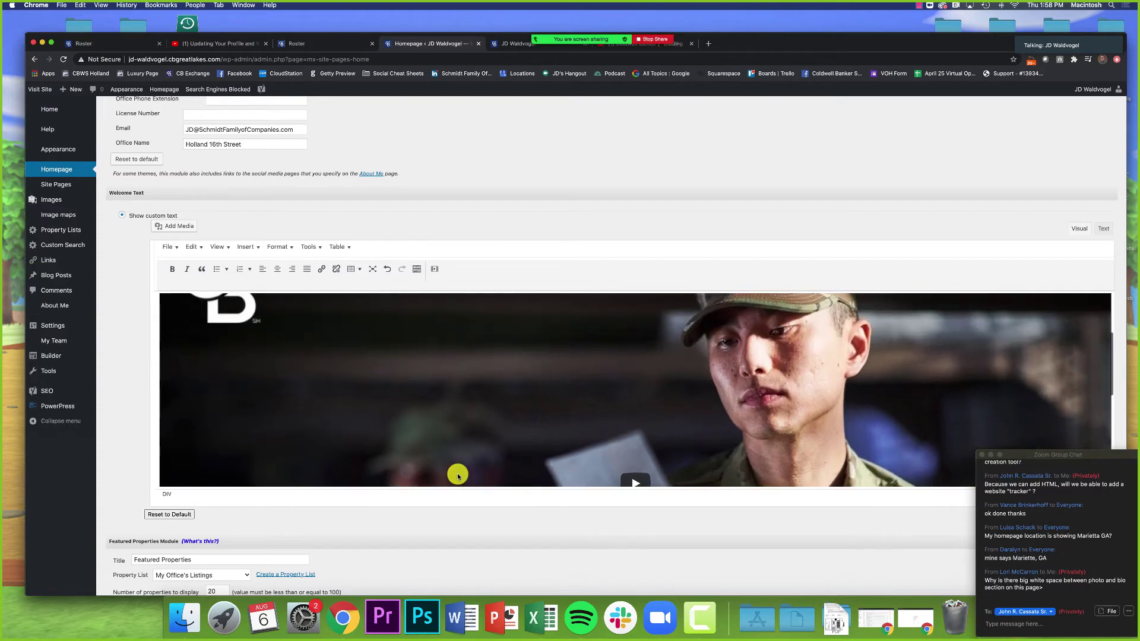
scroll(637, 449, "up", 1)
scroll(637, 449, "down", 1)
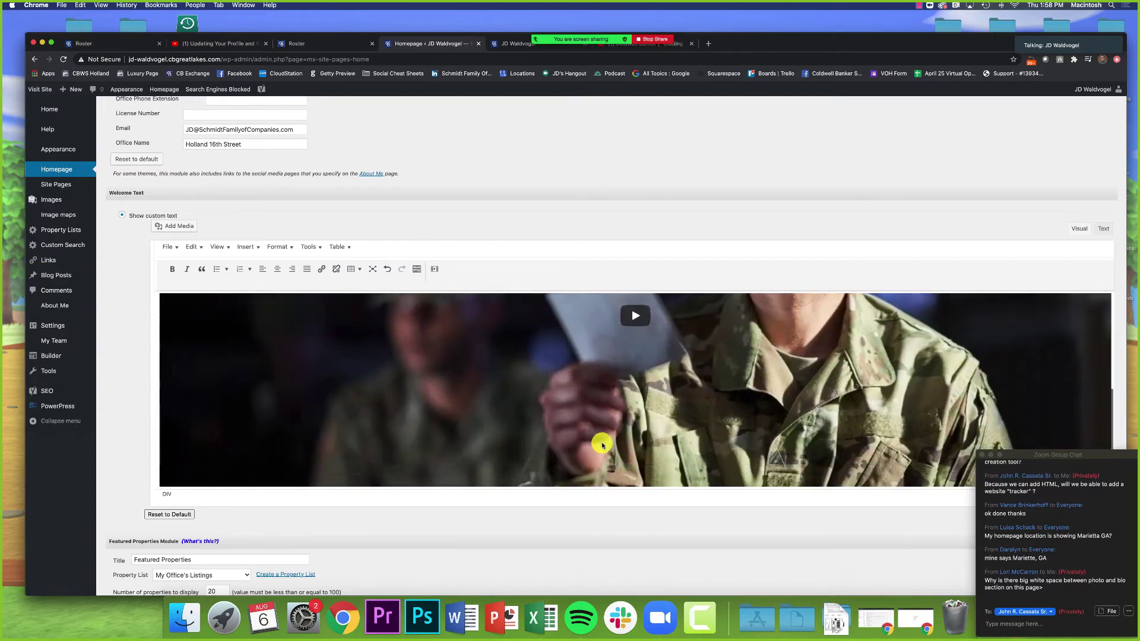
scroll(583, 532, "down", 2)
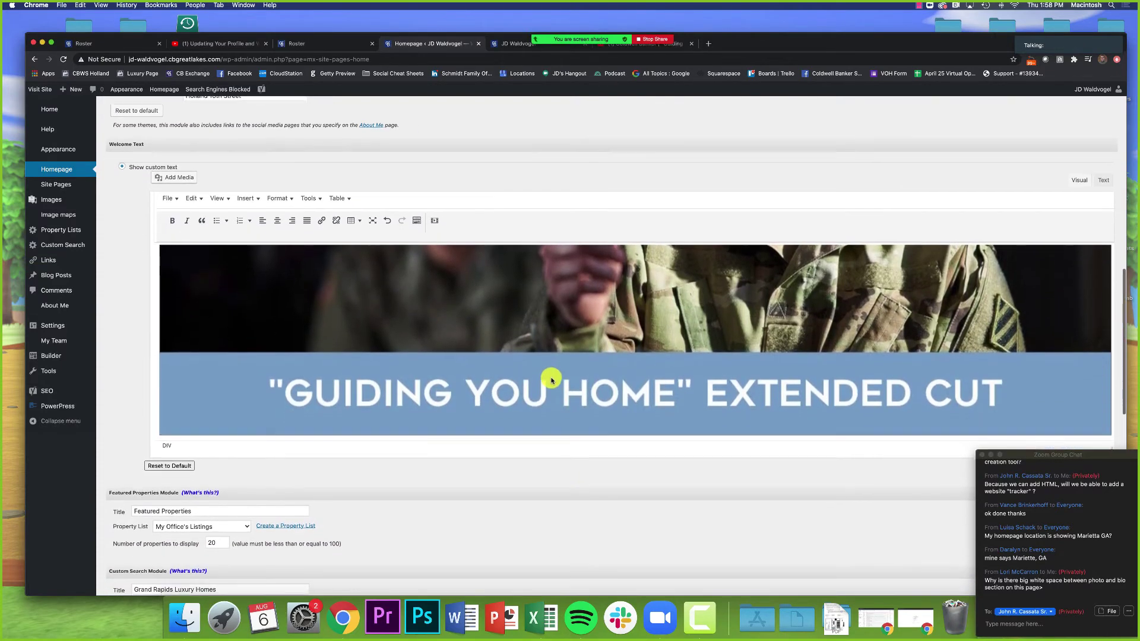
scroll(554, 458, "down", 15)
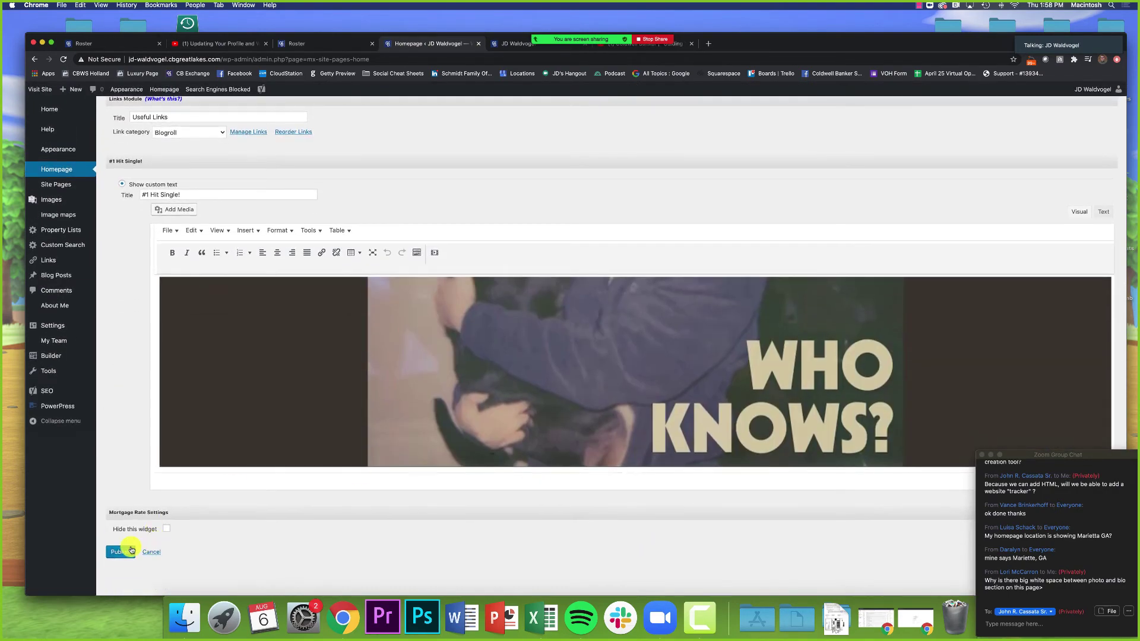
Step: Publish the homepage changes and reload the live agent website
left_click(122, 552)
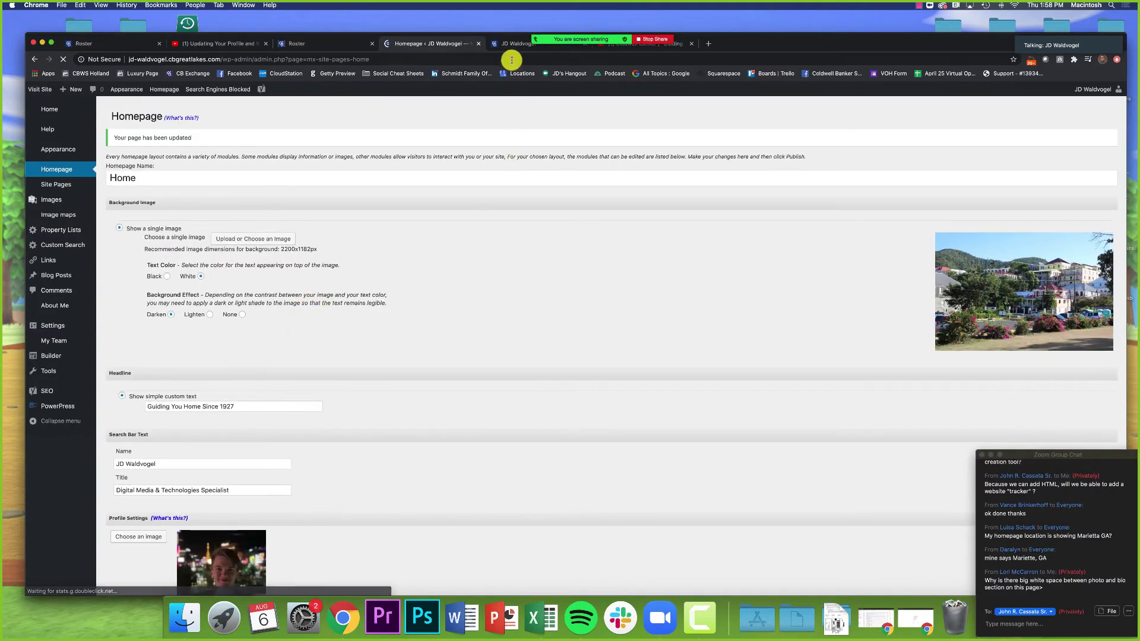
left_click(512, 44)
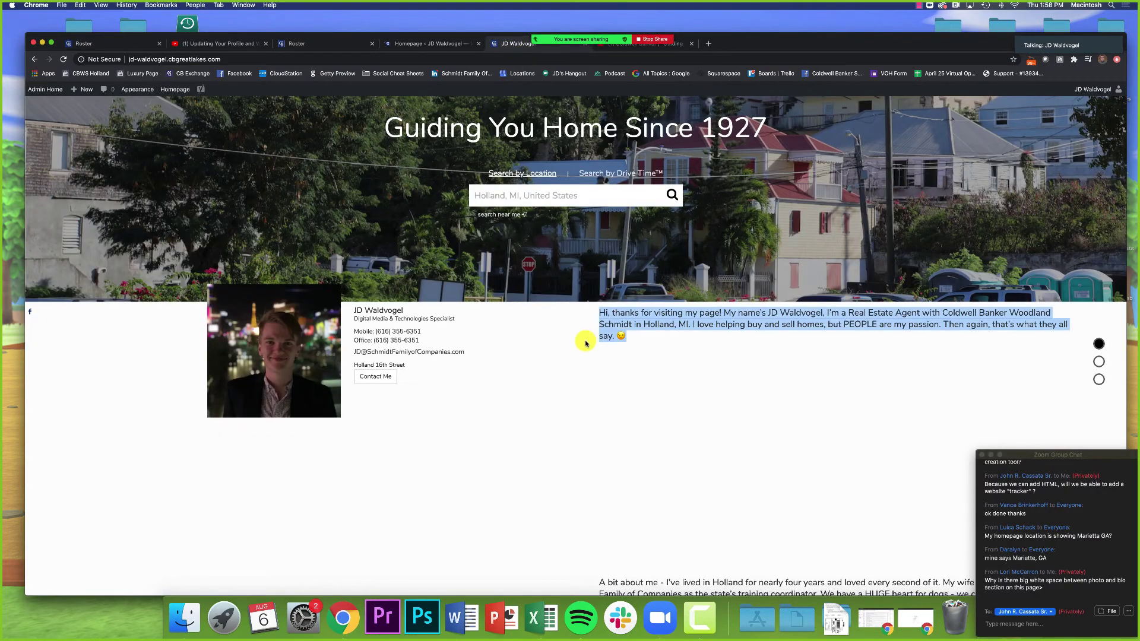
key("super+r")
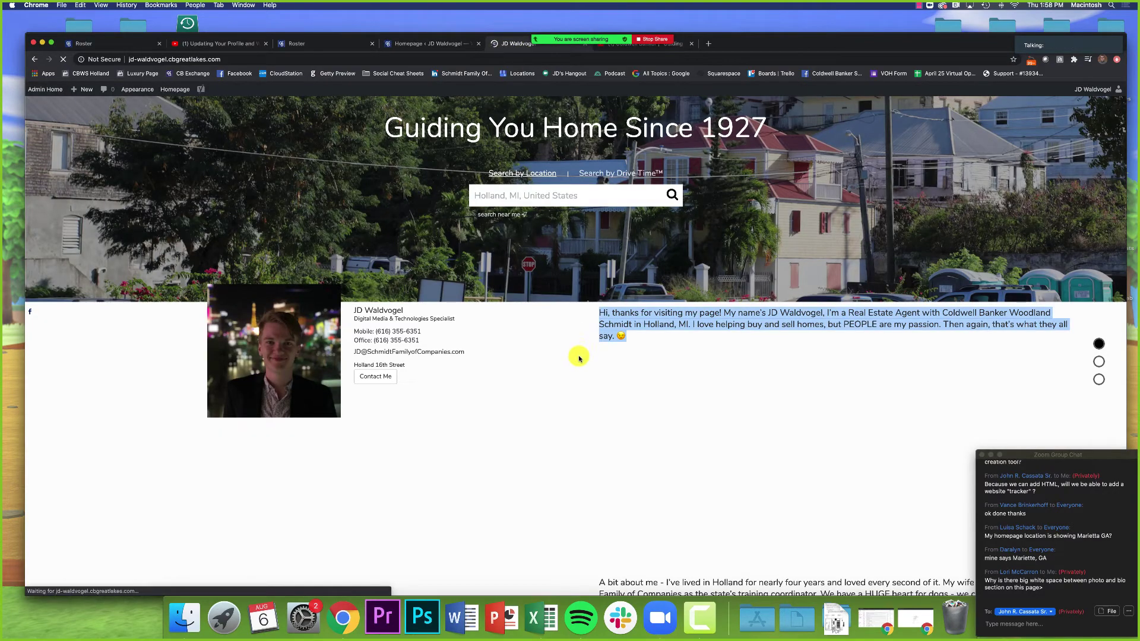
Step: Check the new welcome paragraph and video on the live homepage, then return to Homepage settings
scroll(579, 358, "down", 5)
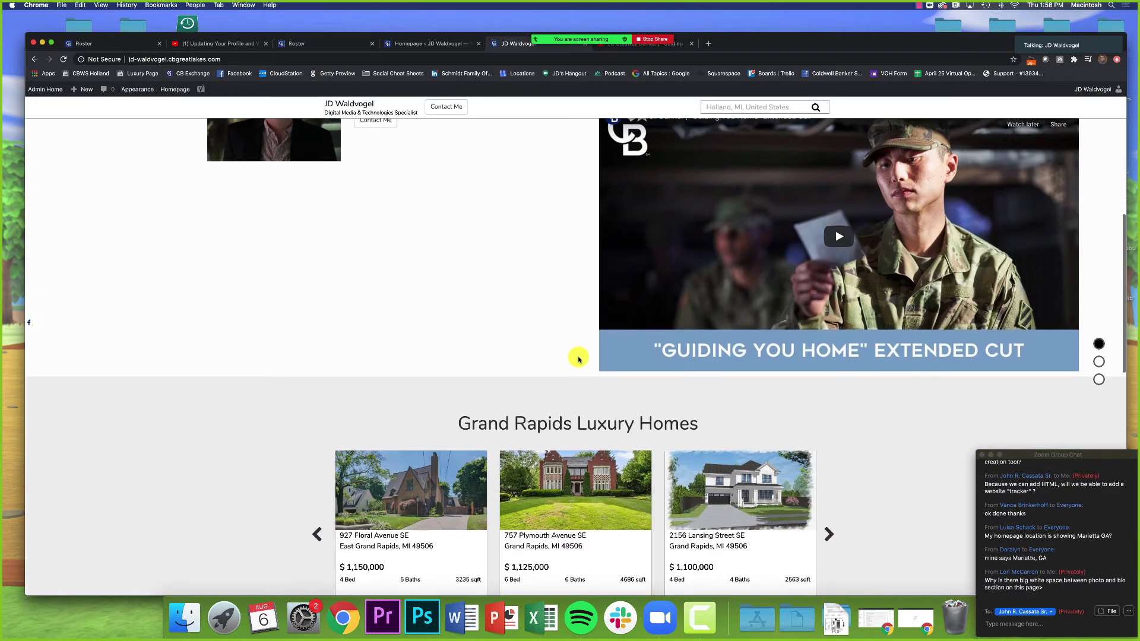
scroll(579, 359, "up", 3)
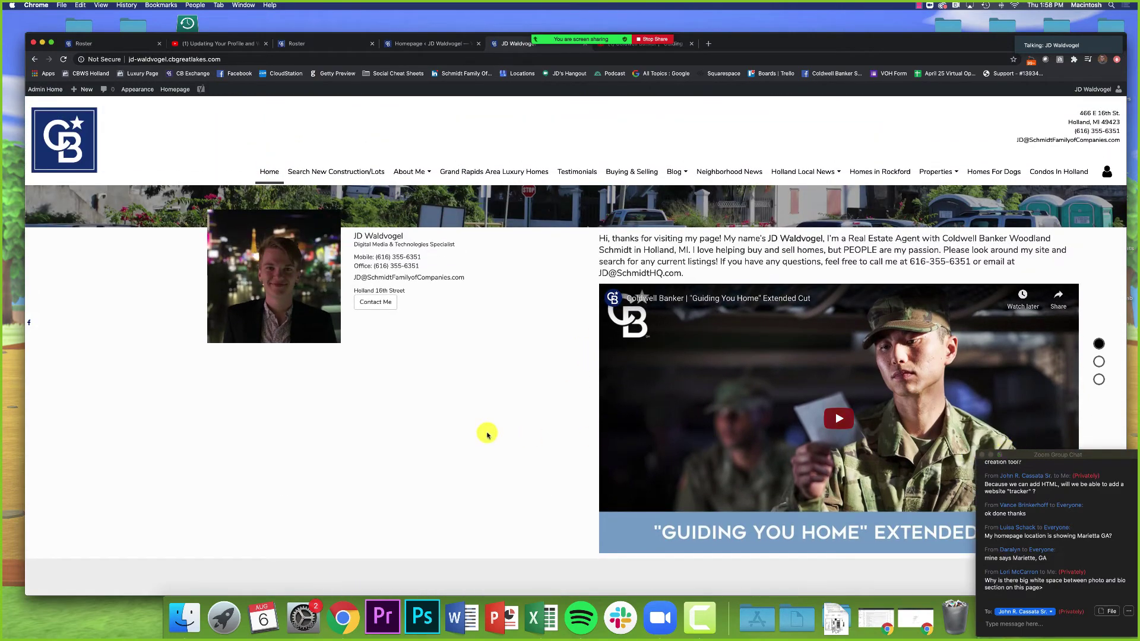
scroll(484, 433, "up", 2)
scroll(484, 484, "down", 2)
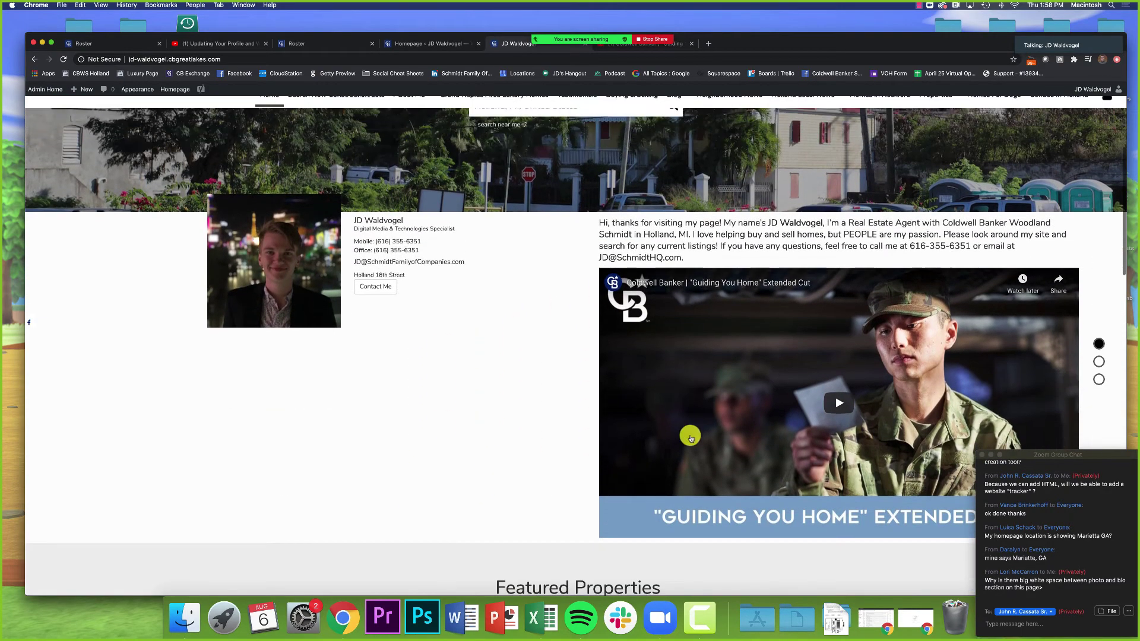
scroll(735, 493, "up", 1)
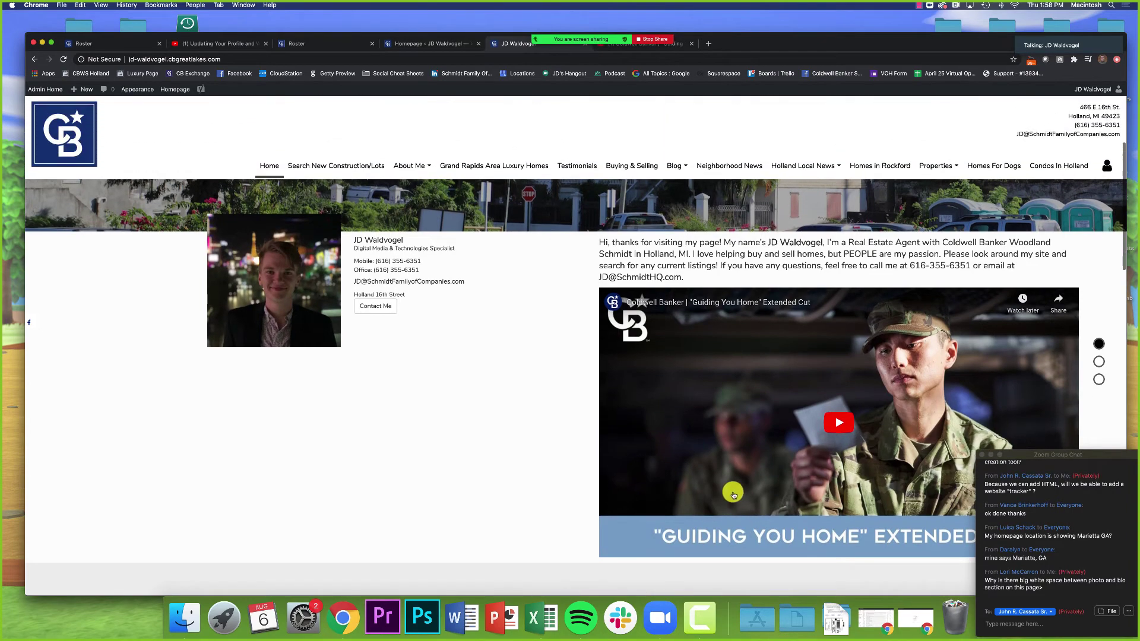
left_click_drag(689, 280, 599, 243)
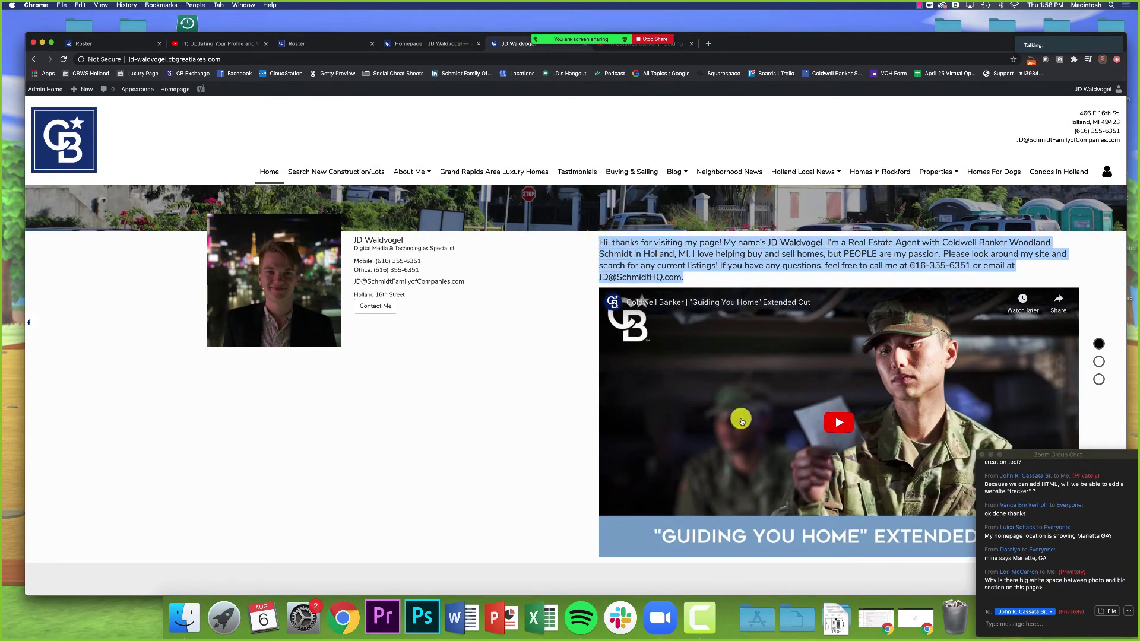
left_click(566, 455)
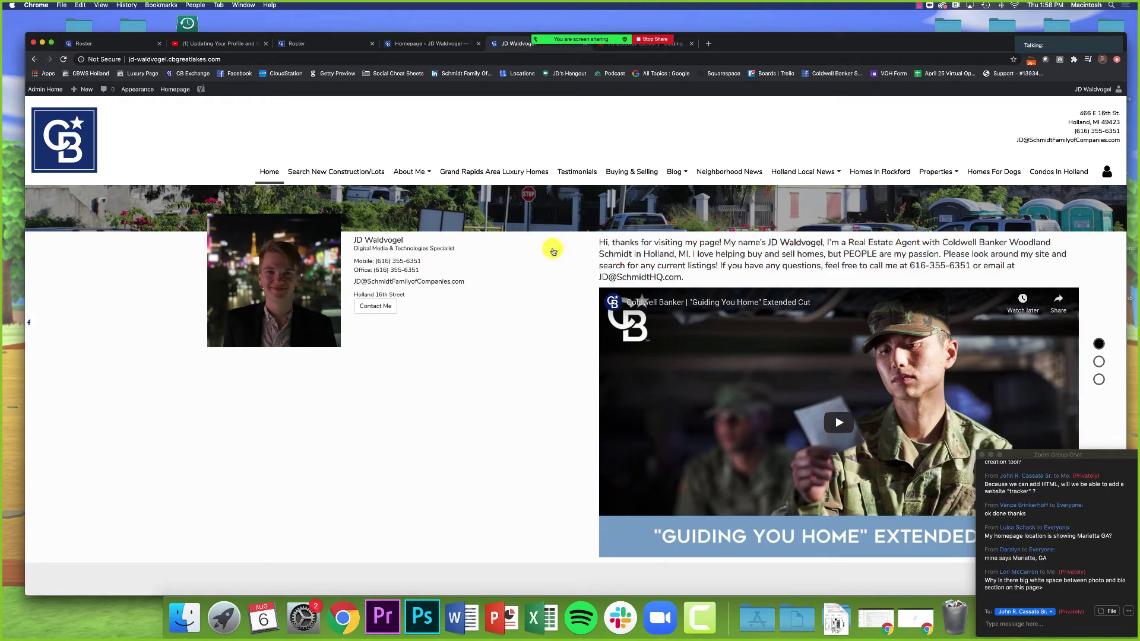
left_click(419, 45)
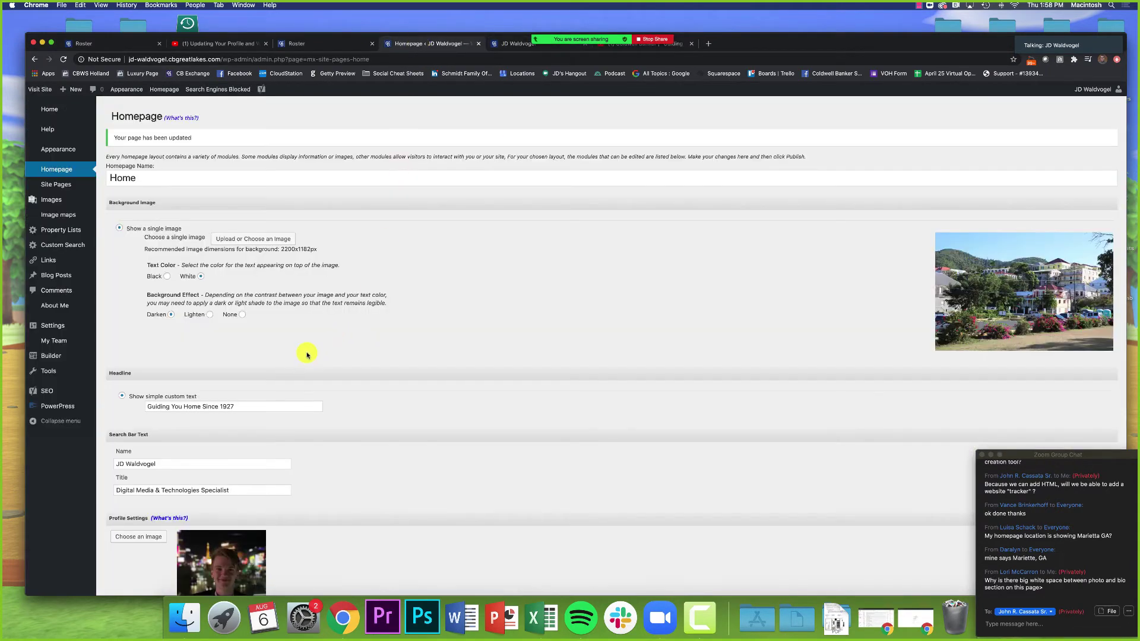
Step: Review the Welcome Text, Featured Properties and Custom Search module settings, then scroll the live homepage
scroll(307, 354, "down", 15)
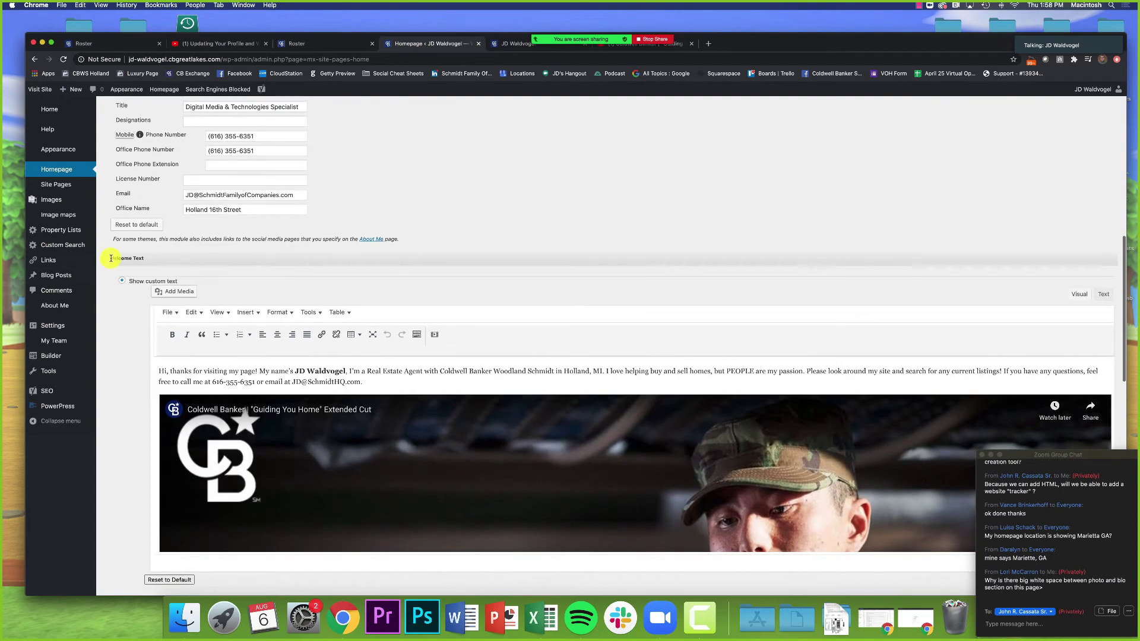
left_click_drag(110, 258, 164, 263)
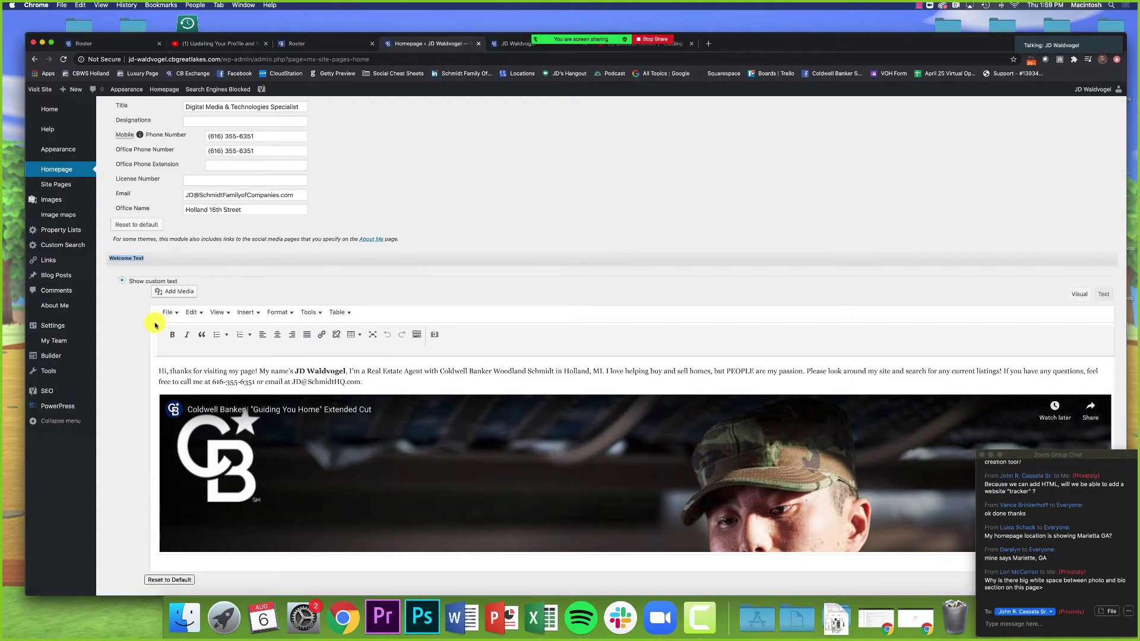
scroll(176, 374, "down", 4)
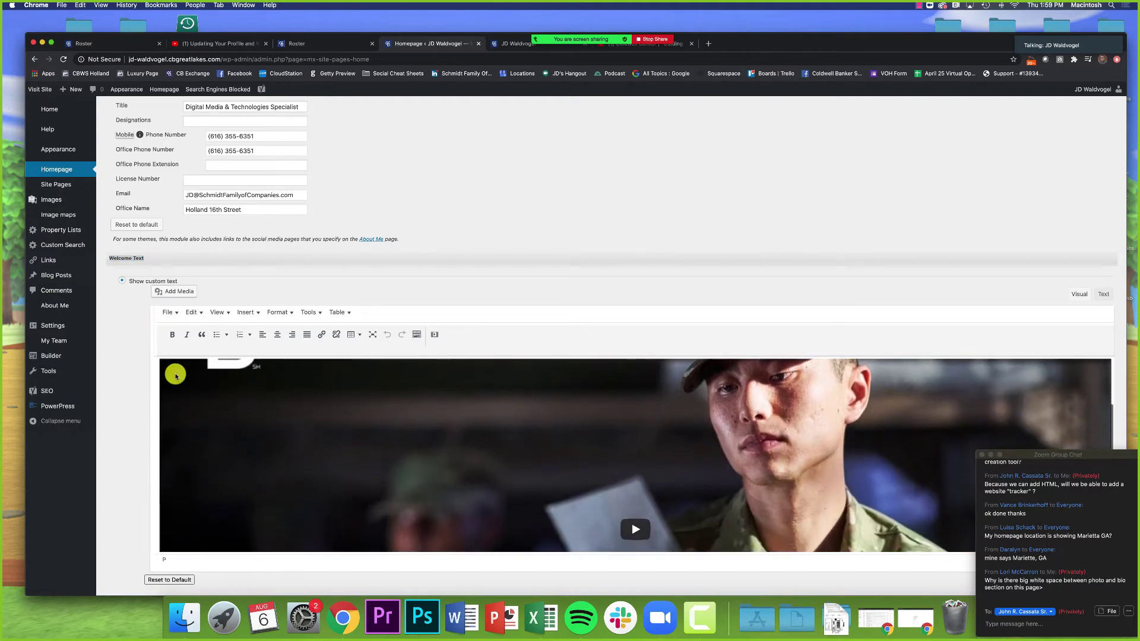
scroll(175, 375, "down", 1)
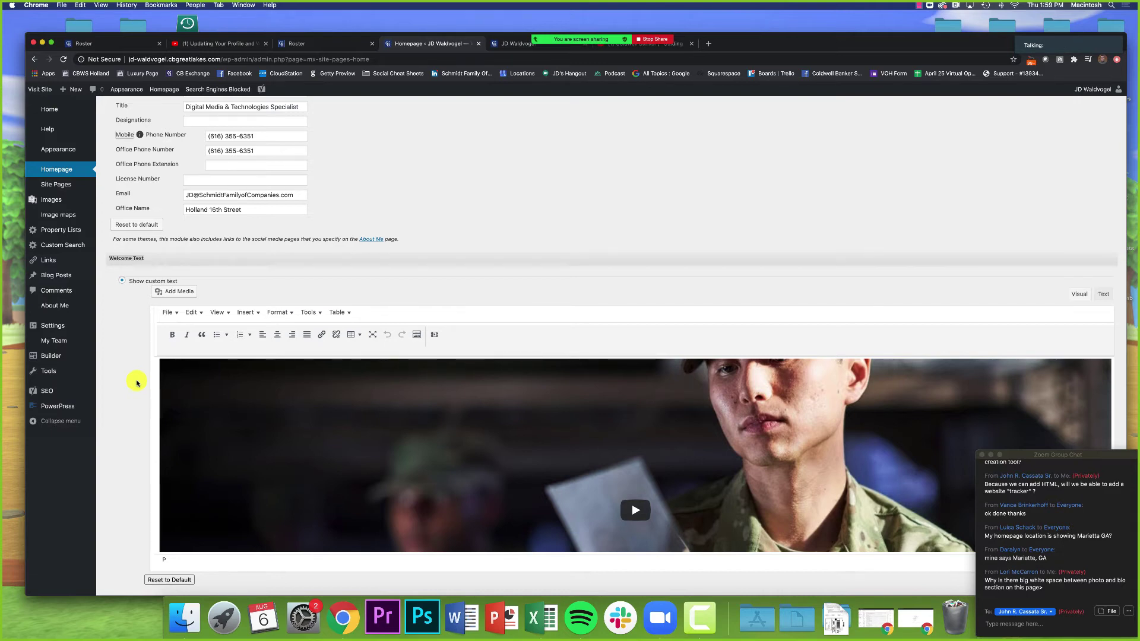
scroll(136, 383, "down", 9)
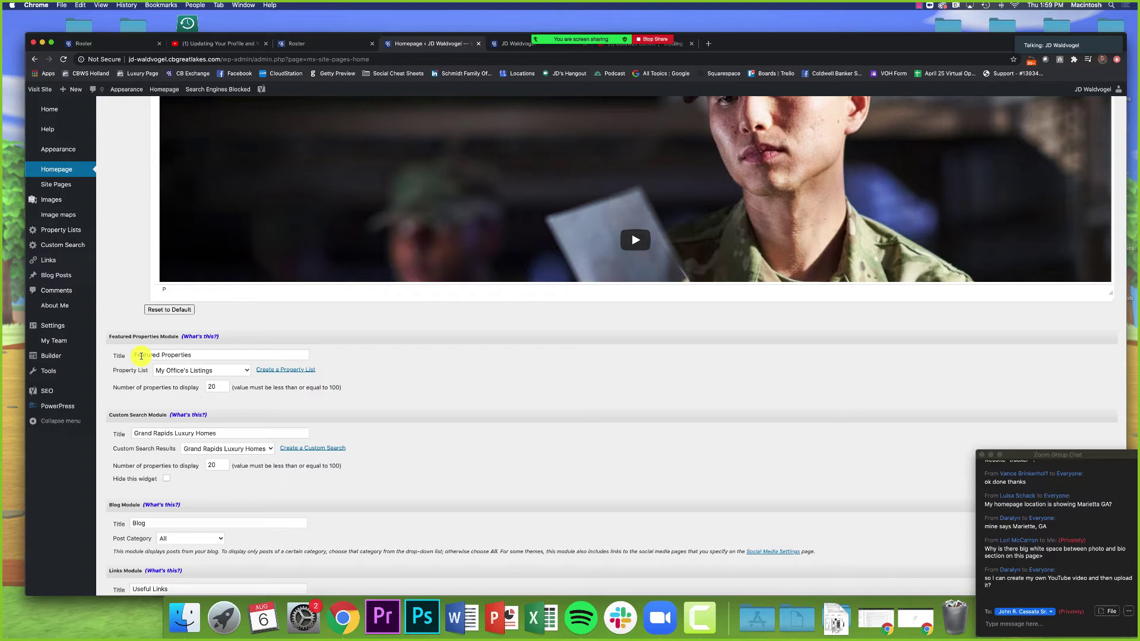
scroll(140, 355, "up", 10)
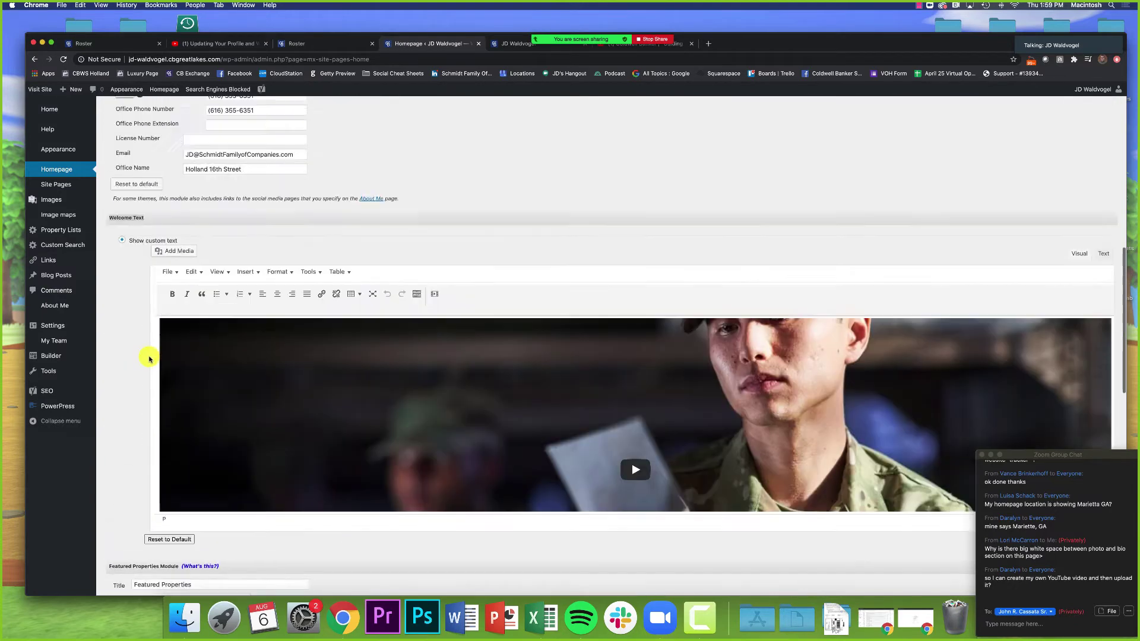
scroll(132, 461, "down", 4)
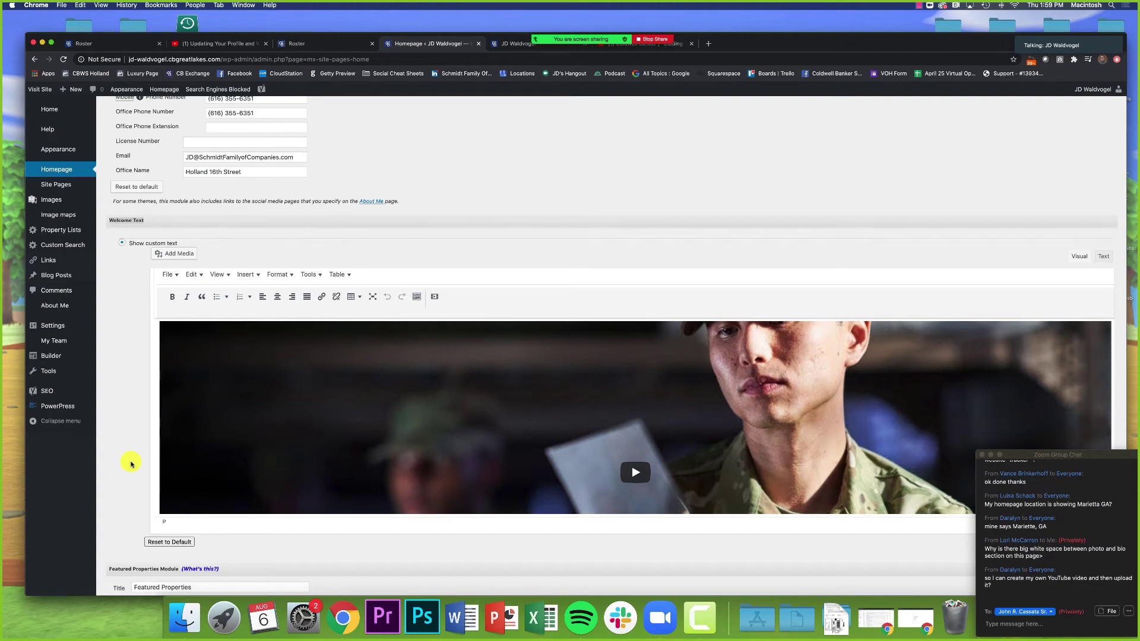
scroll(132, 463, "down", 10)
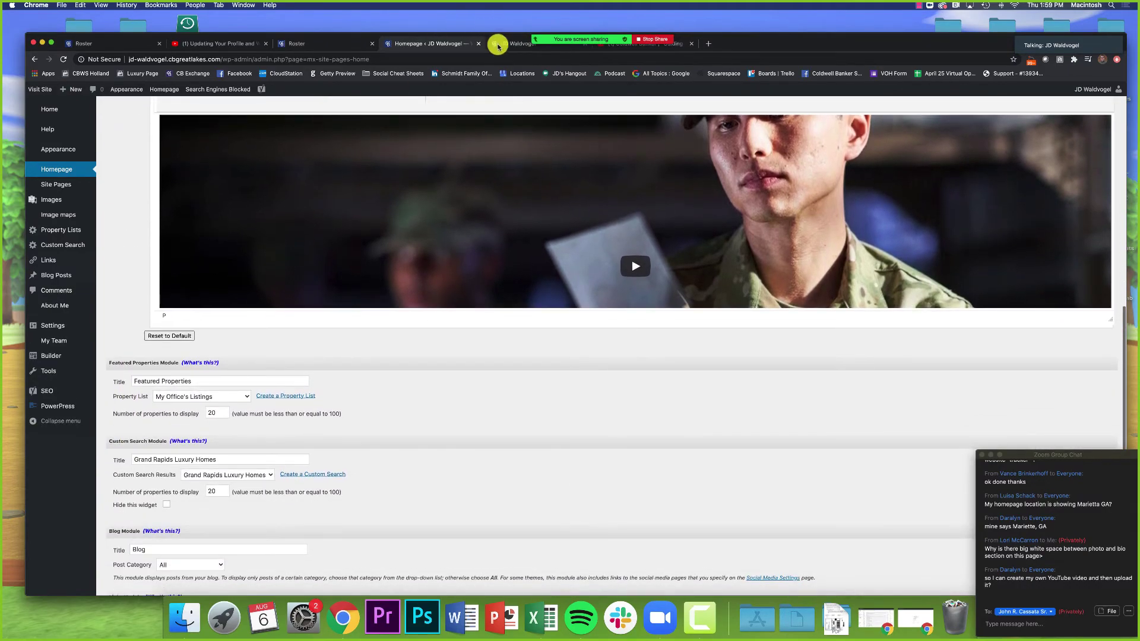
left_click(500, 43)
scroll(336, 204, "down", 15)
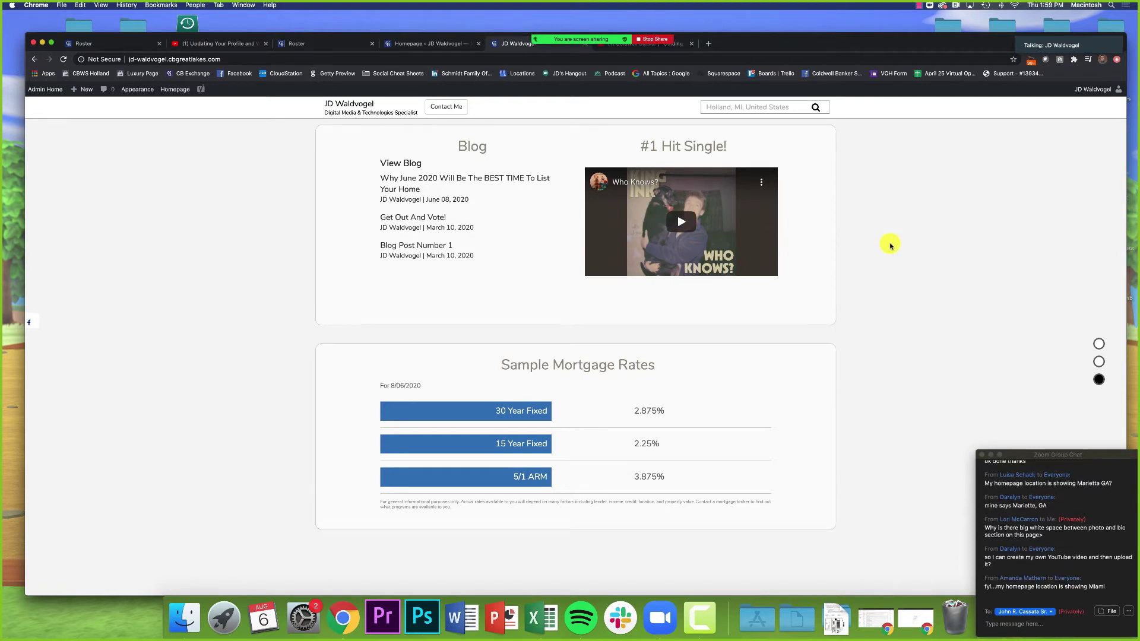
Step: Reload the live homepage and scroll down to the Featured Properties section
key("super+r")
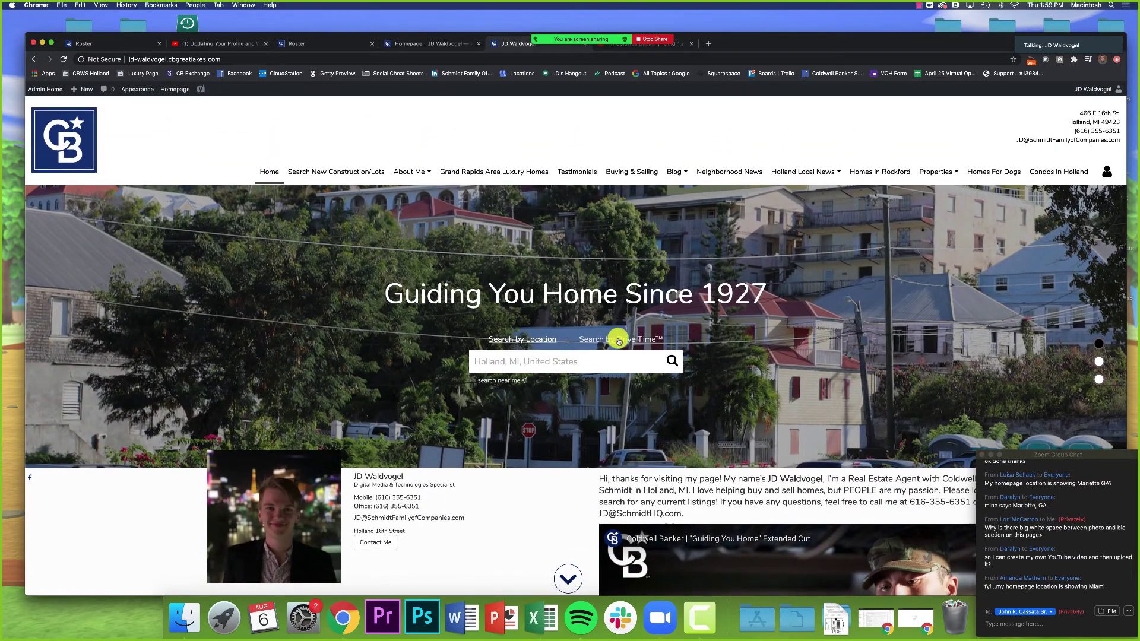
left_click(412, 44)
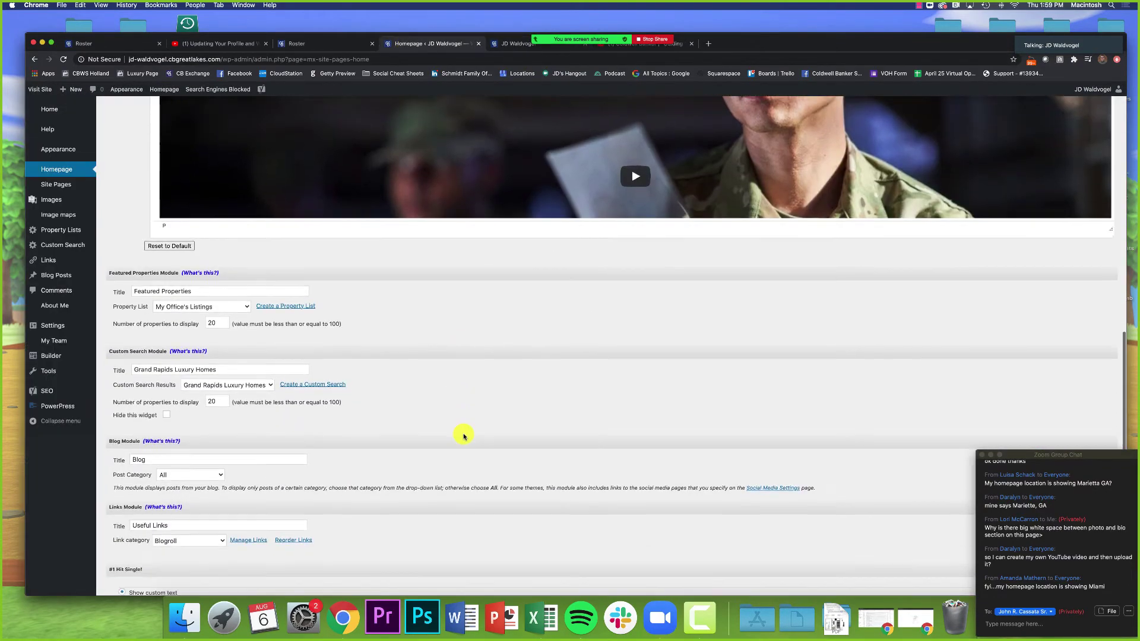
left_click(506, 44)
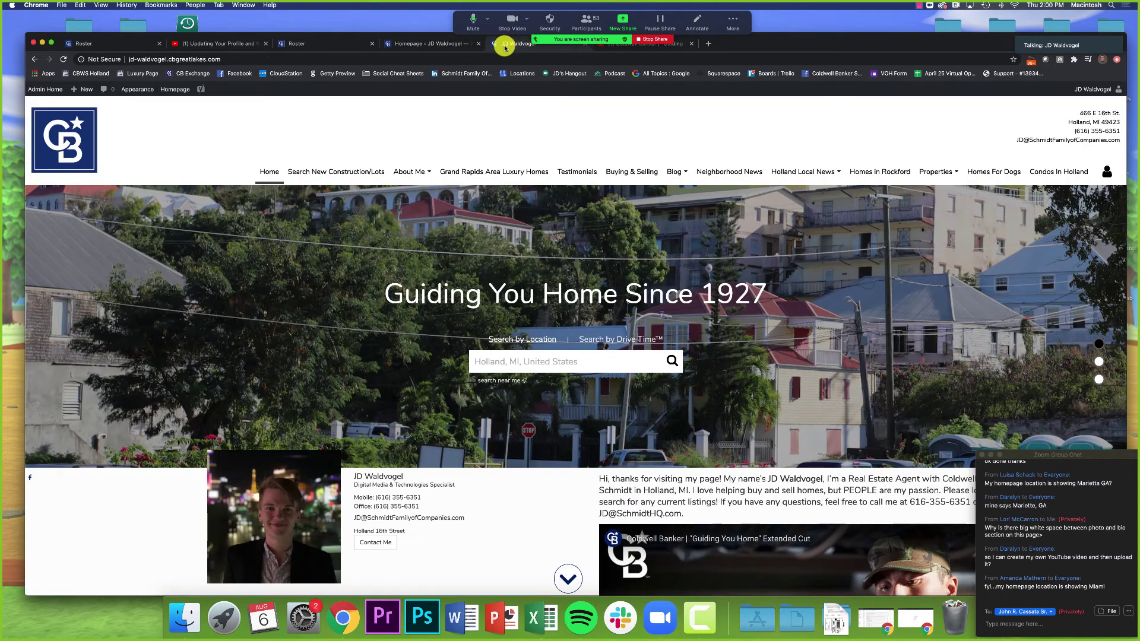
scroll(539, 283, "down", 10)
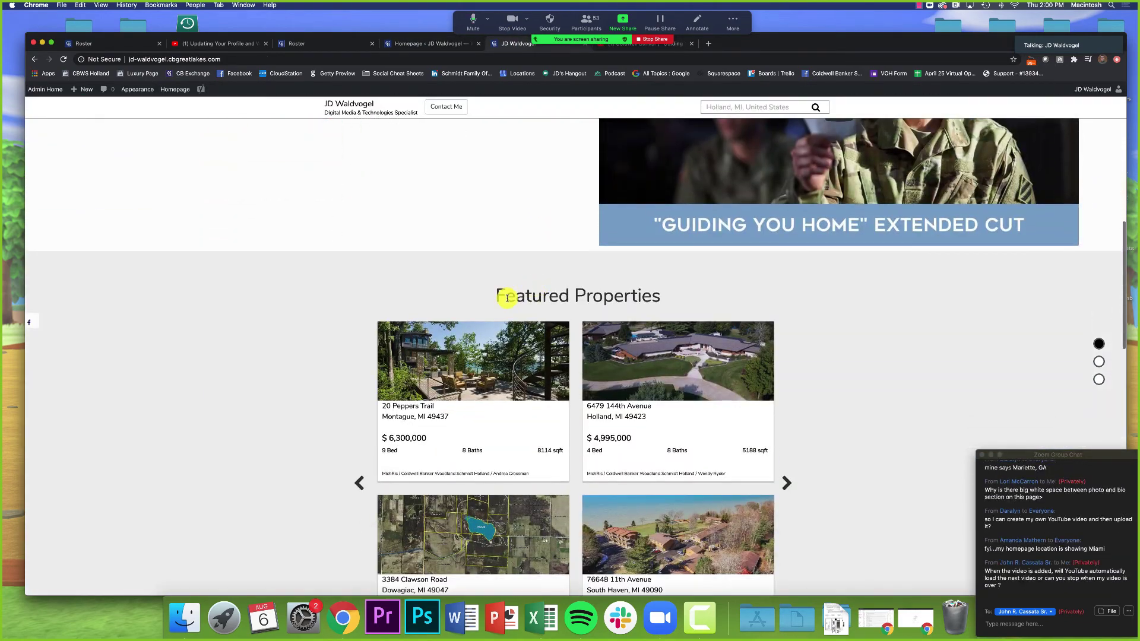
left_click_drag(498, 296, 657, 301)
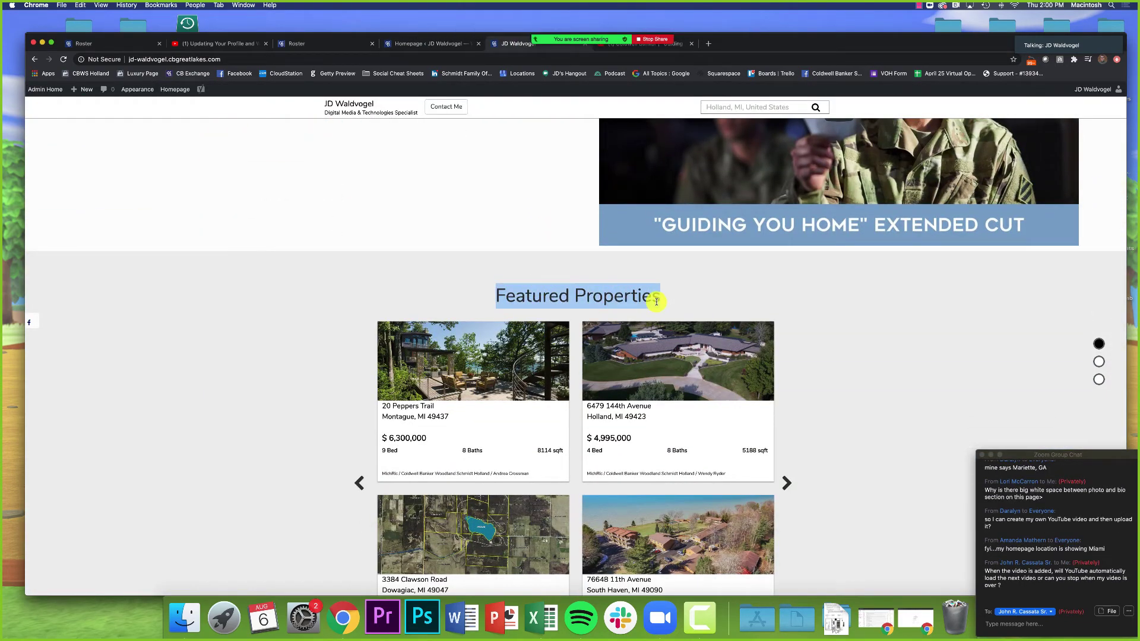
left_click(657, 302)
scroll(896, 328, "down", 2)
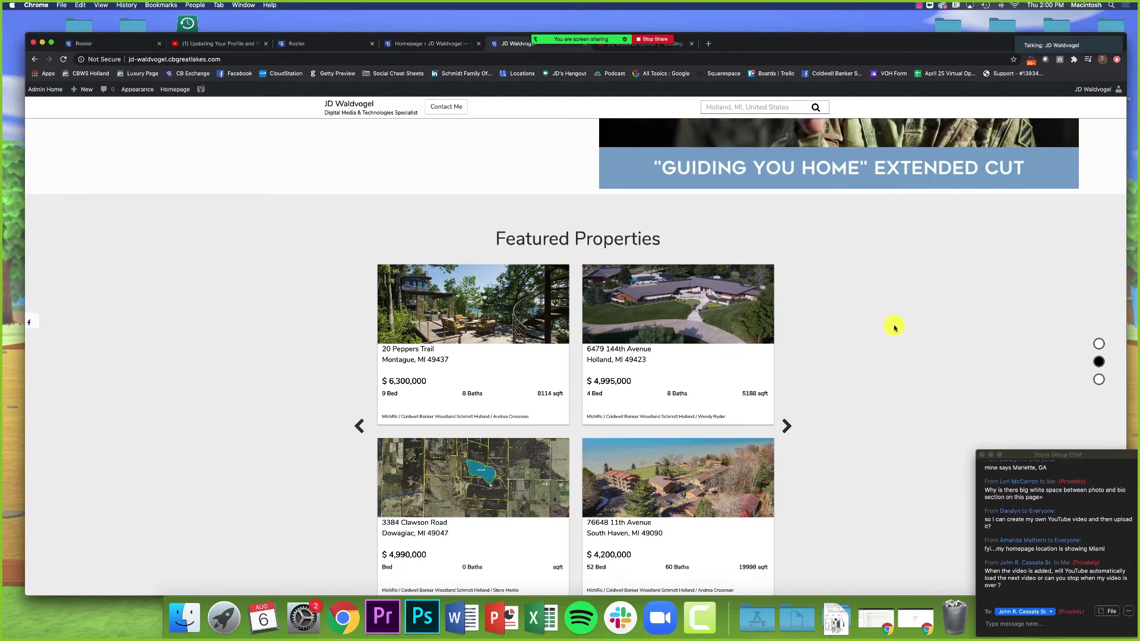
scroll(895, 327, "up", 5)
Step: Play the embedded welcome video muted and skip it to near its end
left_click(906, 297)
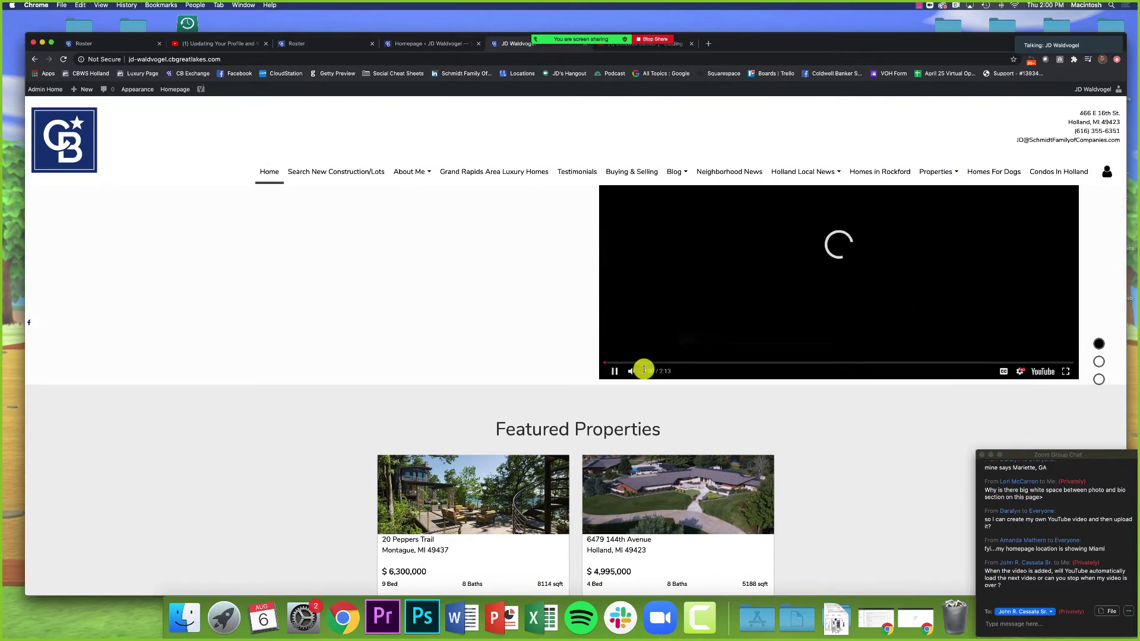
left_click(631, 371)
left_click(1056, 362)
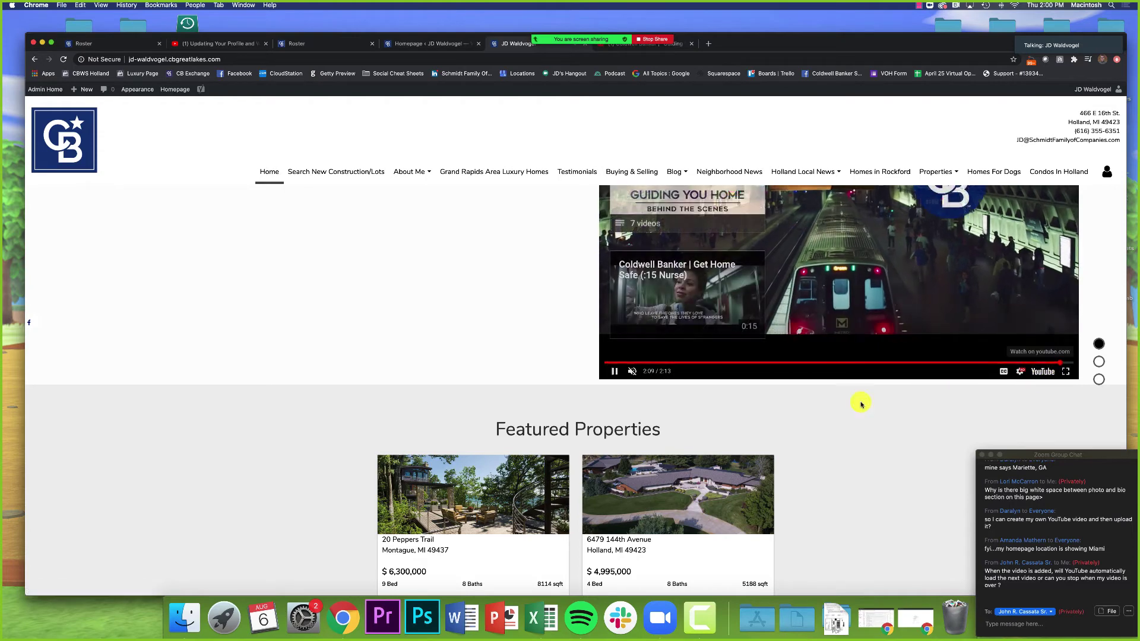
scroll(478, 366, "up", 3)
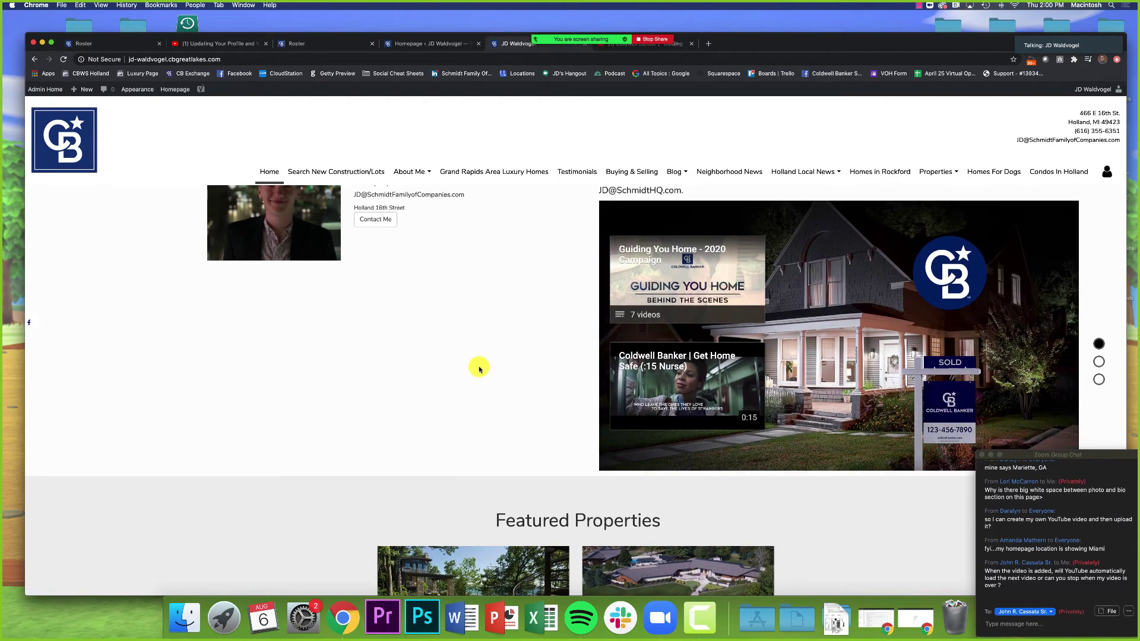
scroll(479, 369, "down", 1)
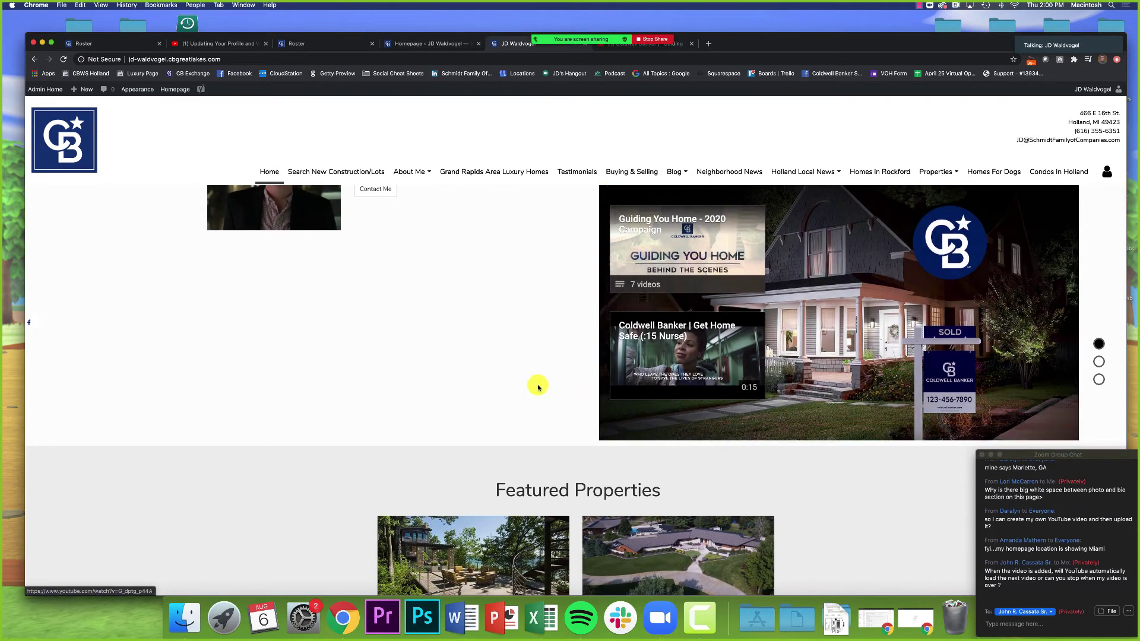
scroll(538, 387, "up", 1)
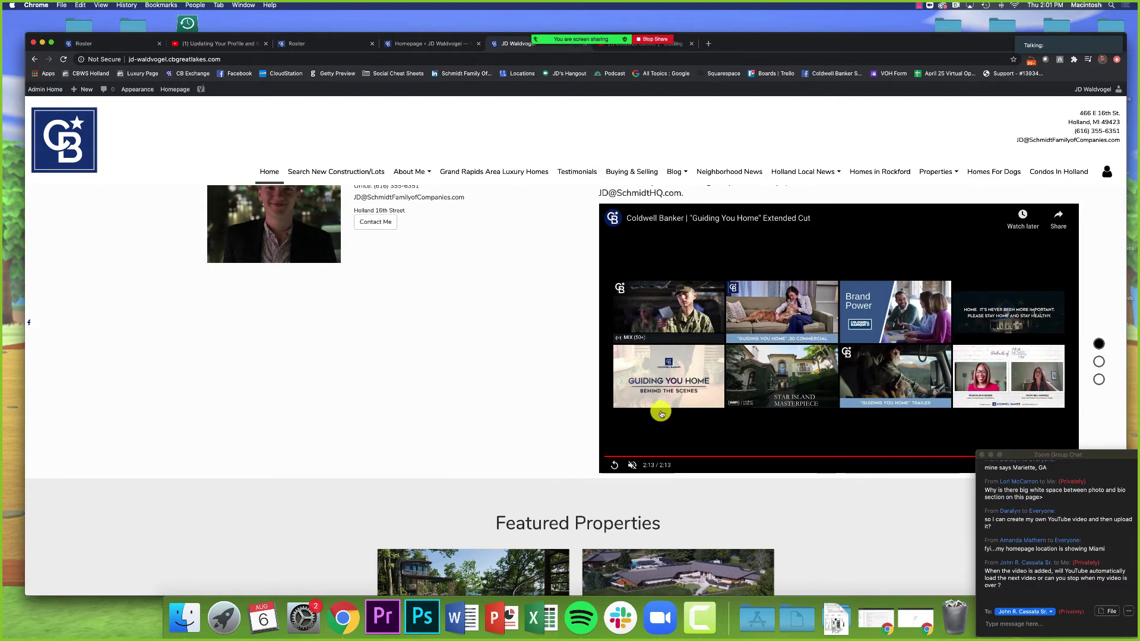
Step: Replay the embedded video from 2:10 on the live homepage
scroll(818, 476, "down", 2)
left_click(997, 415)
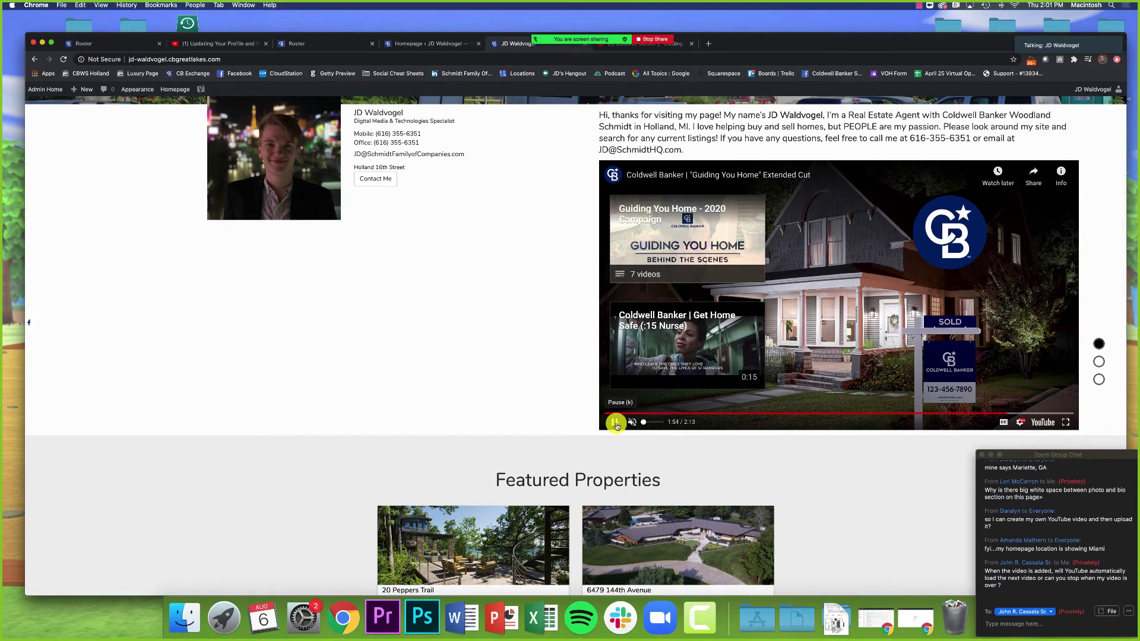
scroll(616, 426, "down", 5)
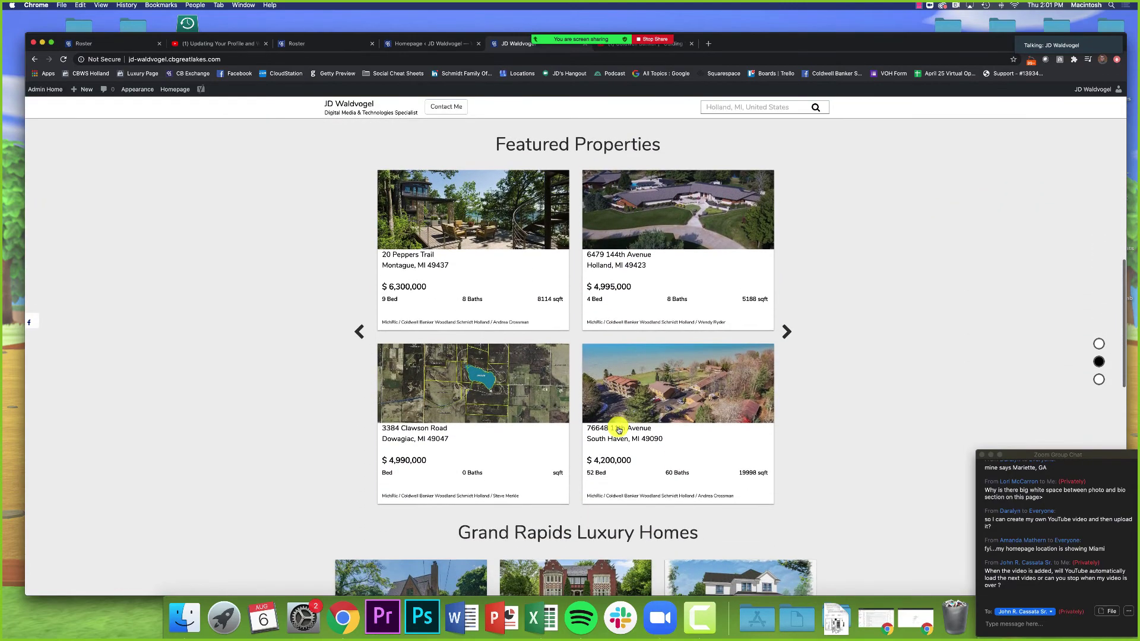
scroll(619, 429, "up", 5)
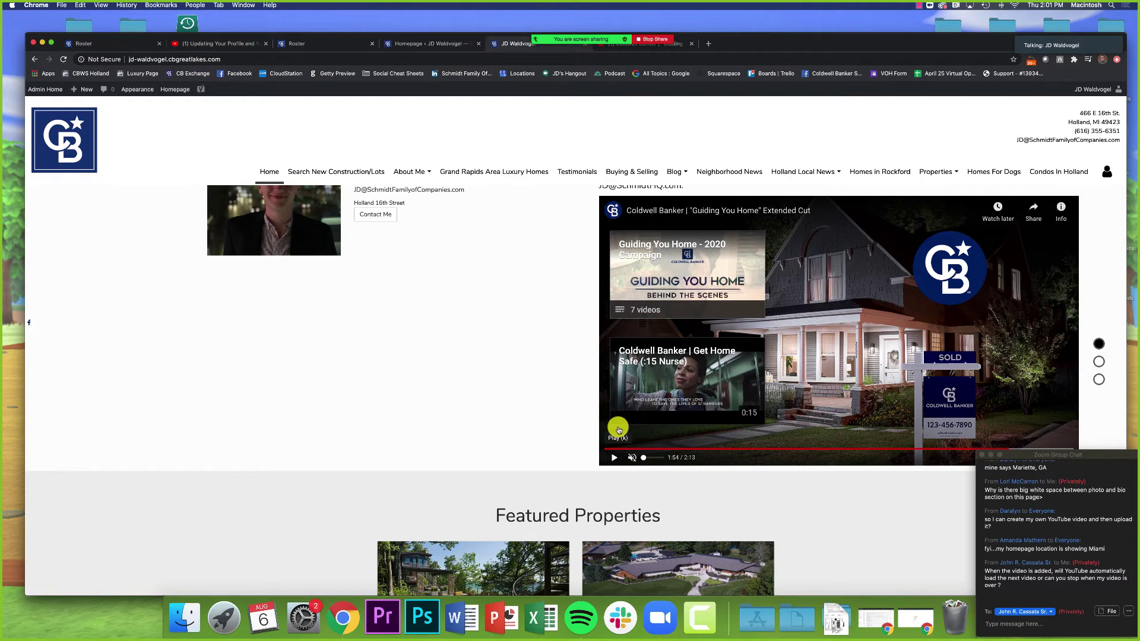
scroll(618, 430, "down", 3)
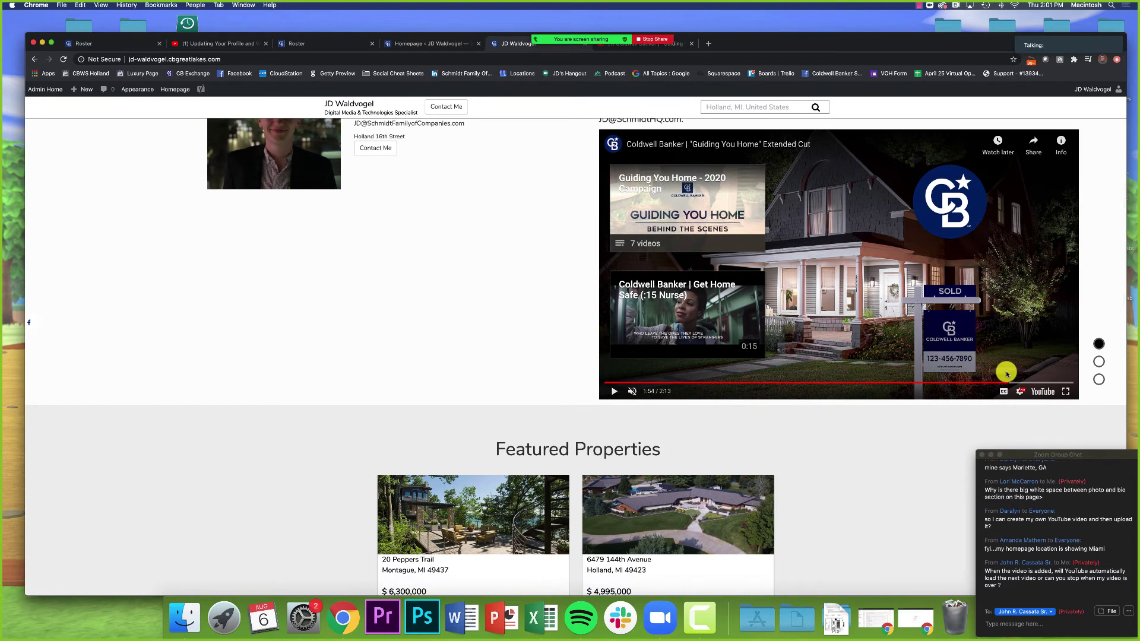
left_click(1064, 383)
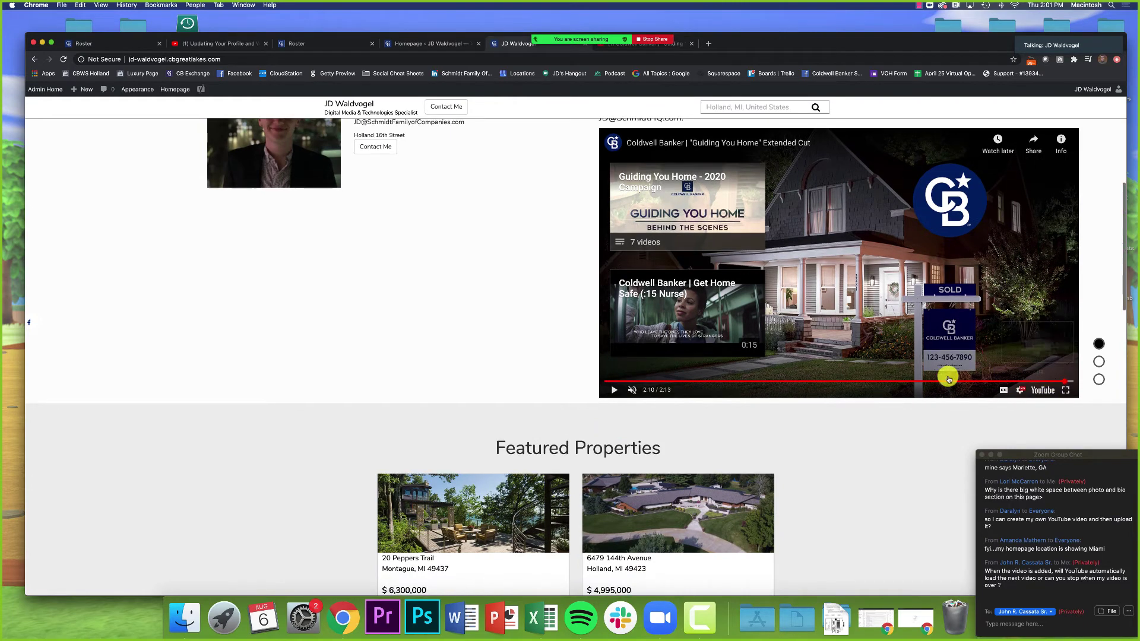
left_click(612, 391)
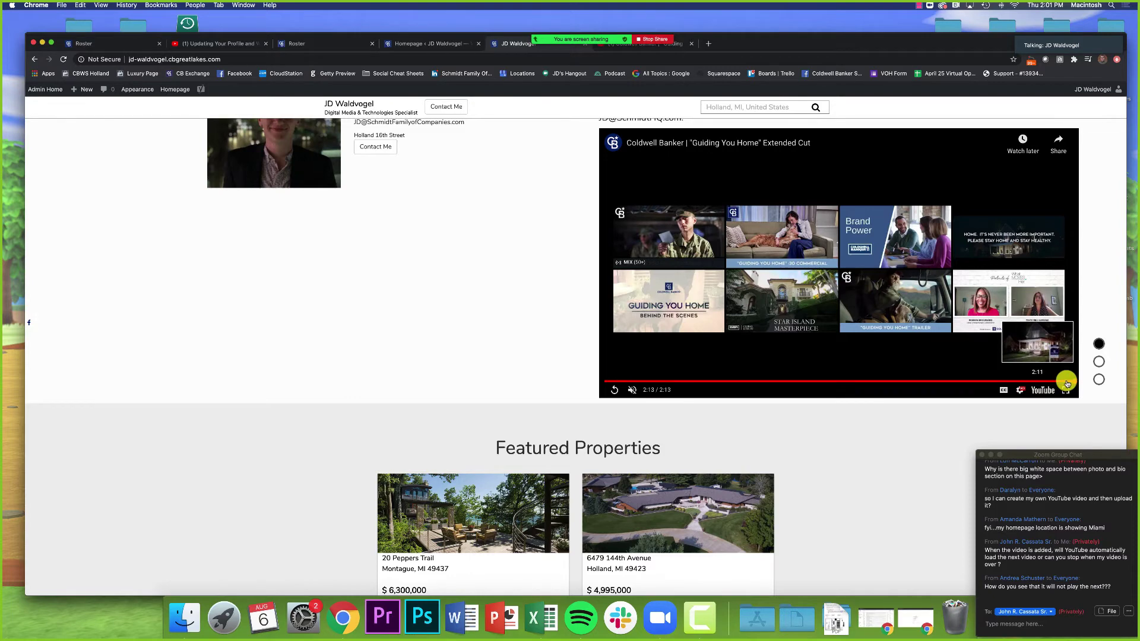
Step: Skip the Guiding You Home YouTube page to its end, close it, and return to Homepage settings
left_click(605, 44)
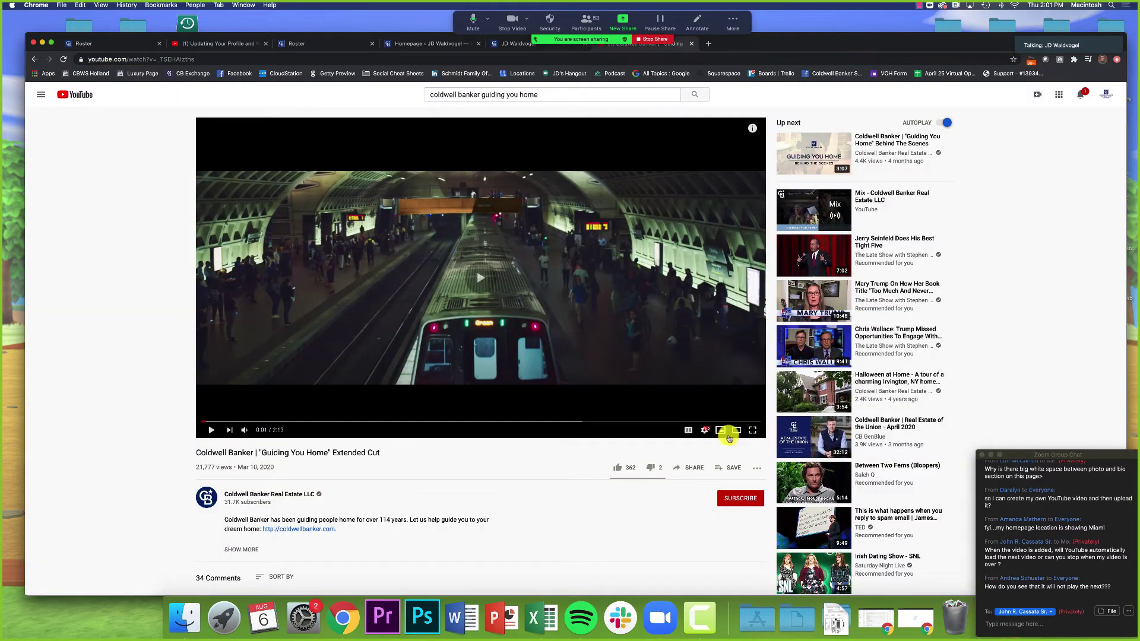
left_click(757, 422)
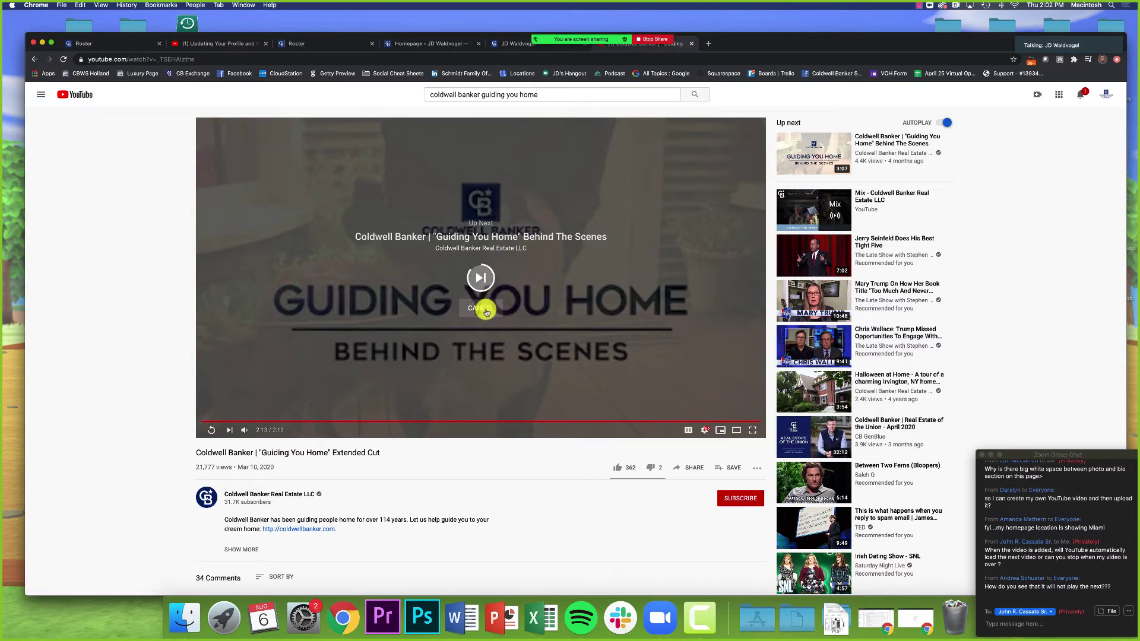
key("super+w")
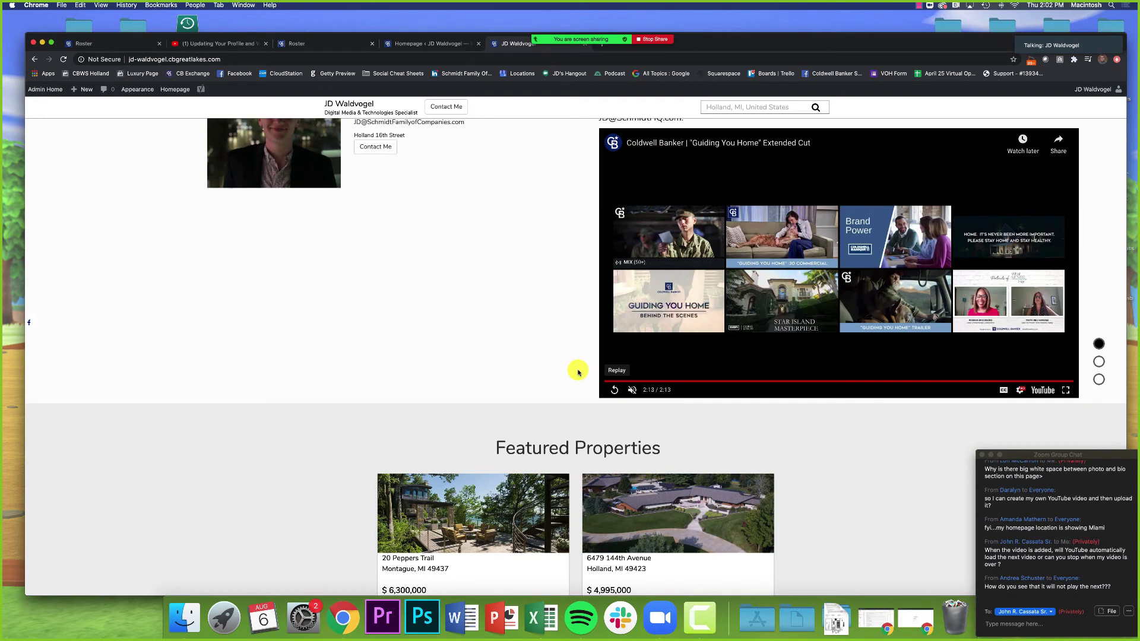
scroll(579, 373, "up", 2)
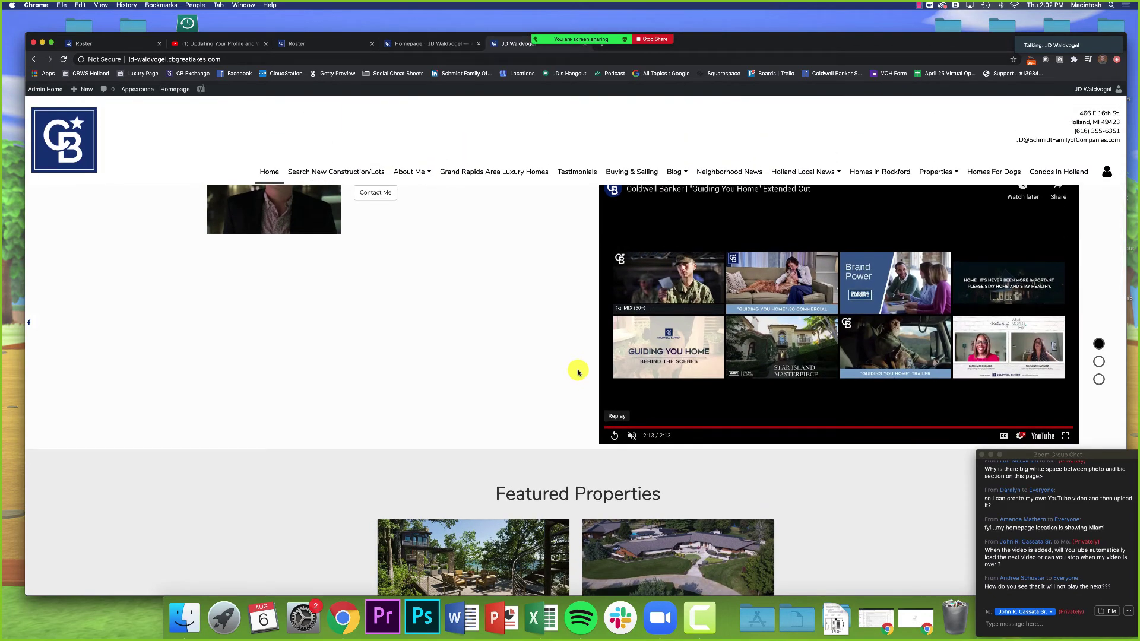
scroll(579, 372, "up", 2)
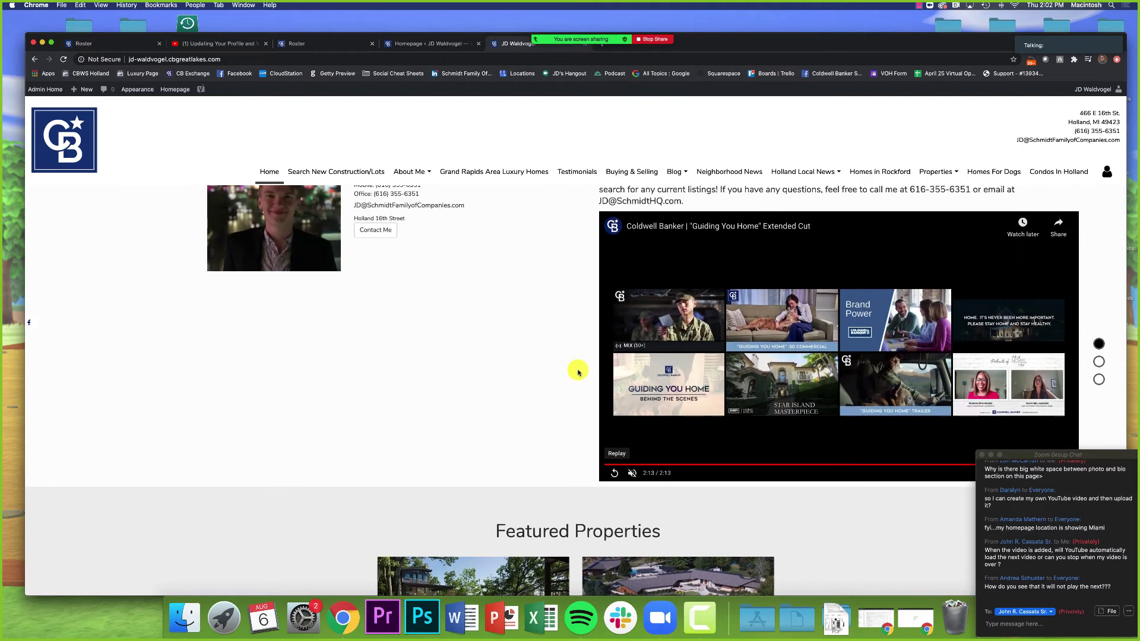
scroll(579, 372, "down", 6)
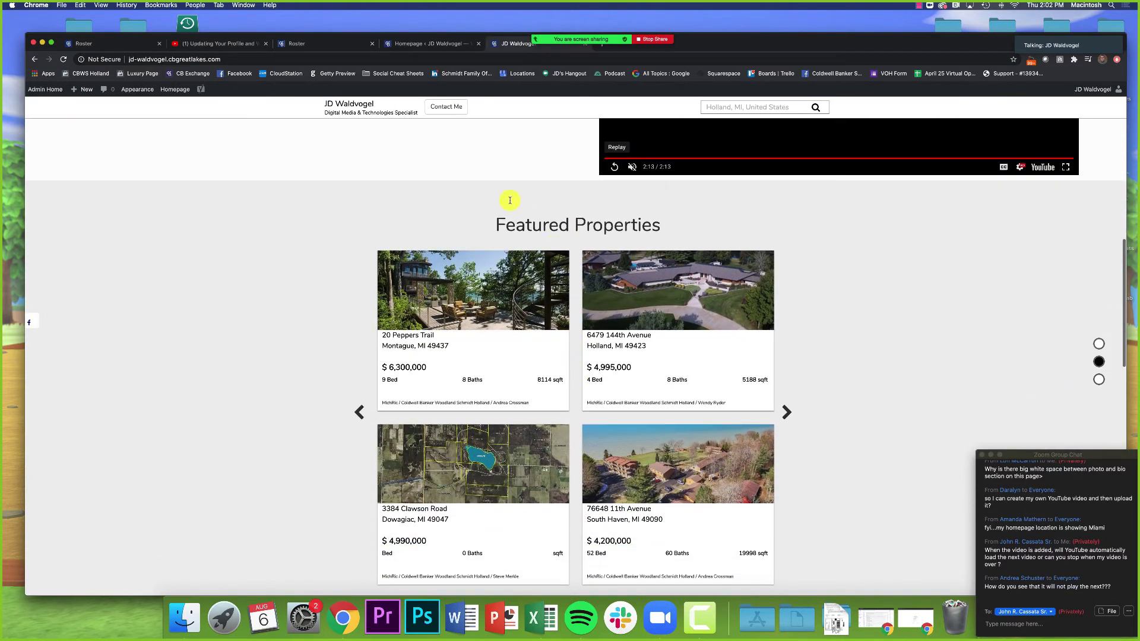
scroll(826, 375, "down", 1)
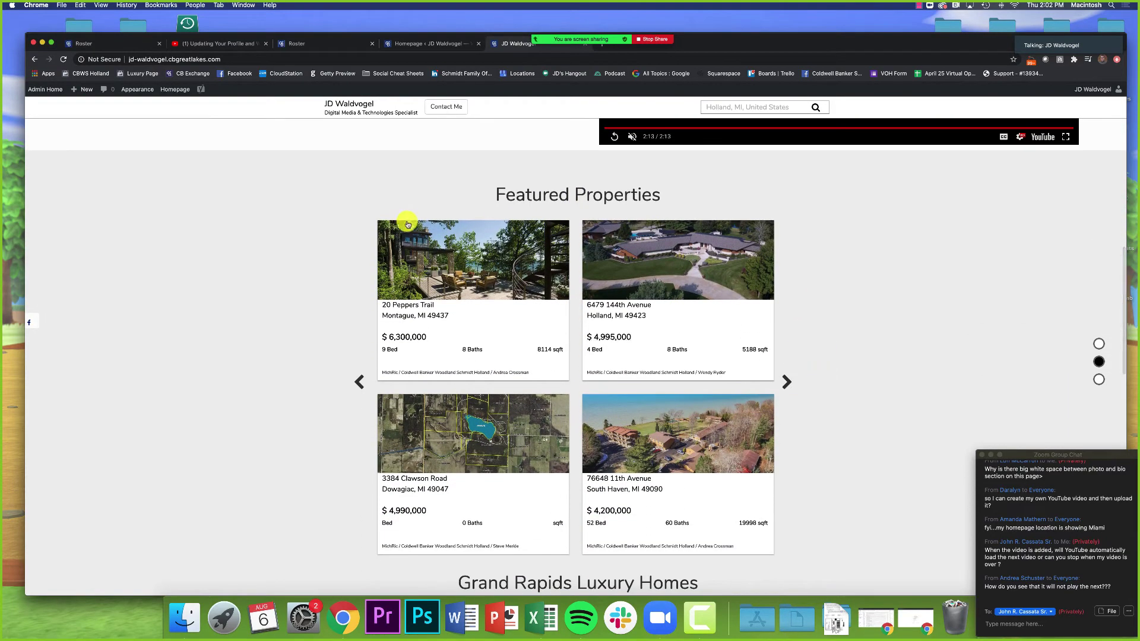
left_click(415, 45)
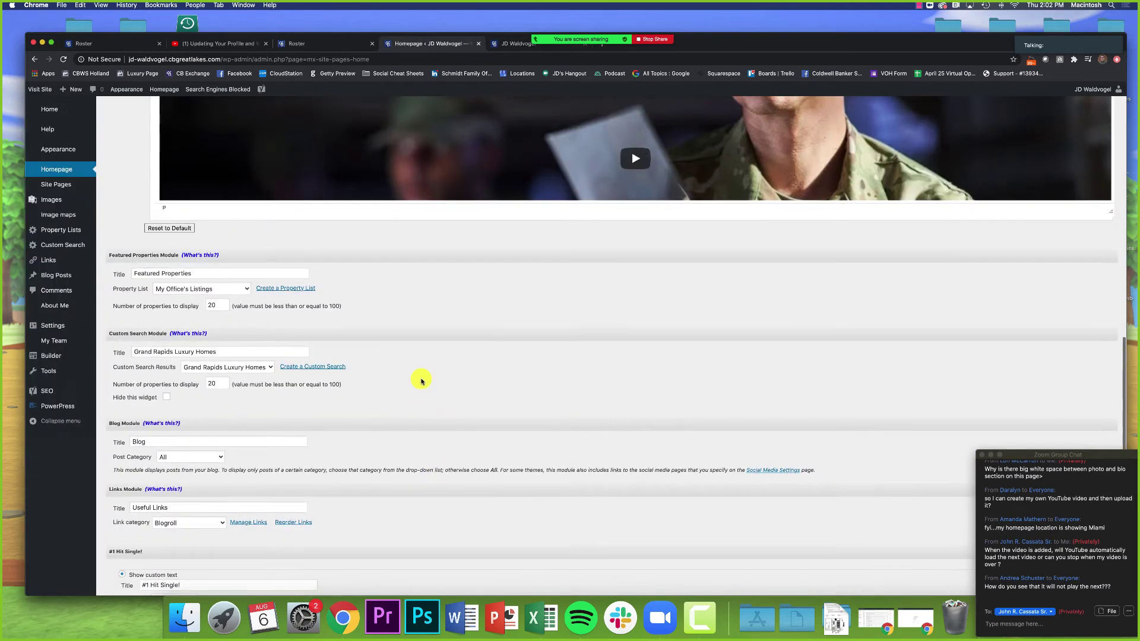
scroll(421, 381, "down", 1)
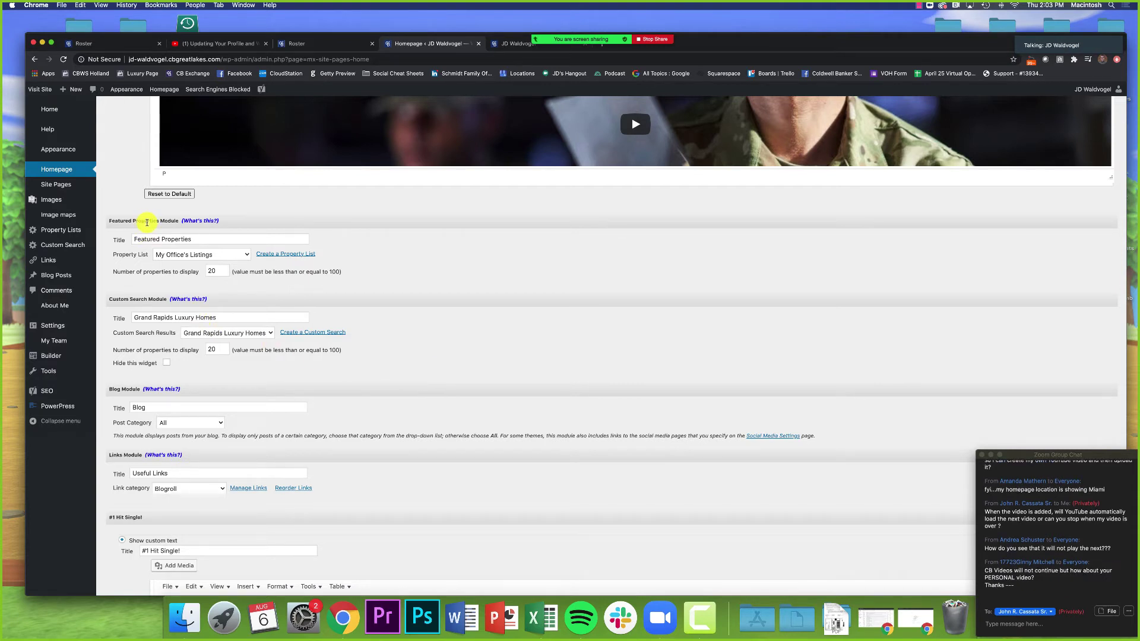
left_click(502, 44)
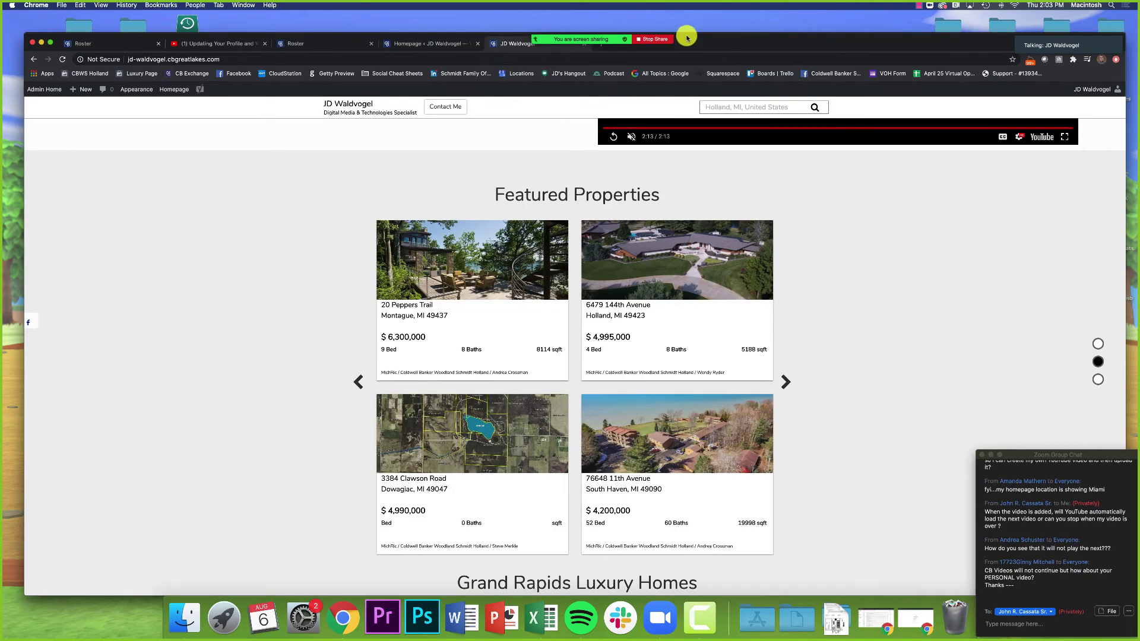
left_click_drag(496, 194, 715, 197)
left_click(715, 197)
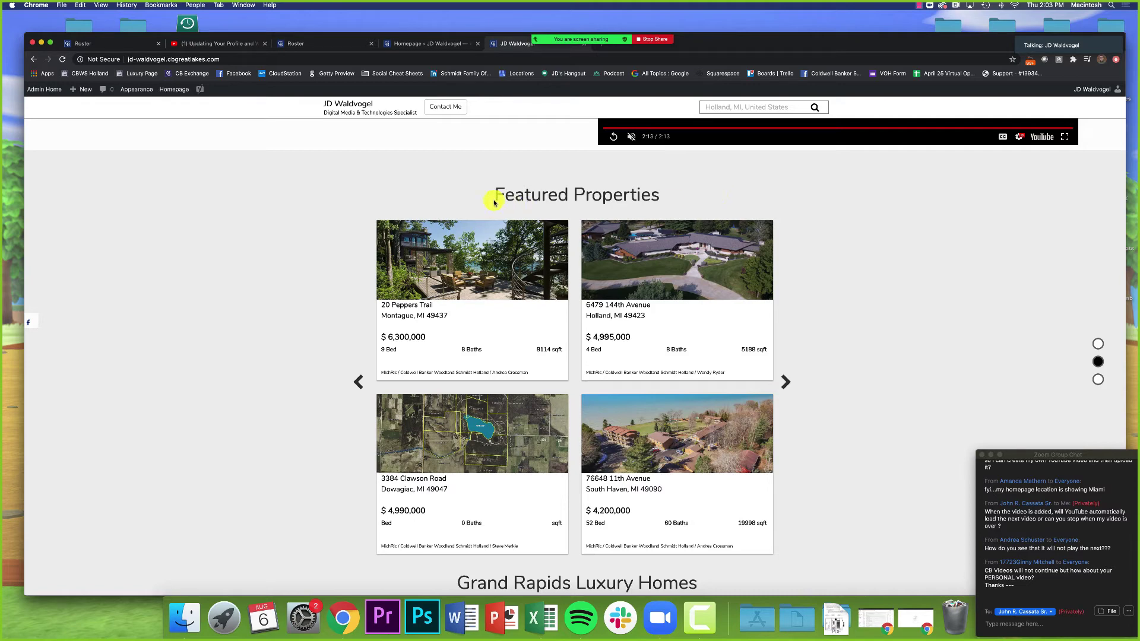
left_click_drag(494, 201, 568, 196)
scroll(458, 83, "down", 1)
left_click(426, 44)
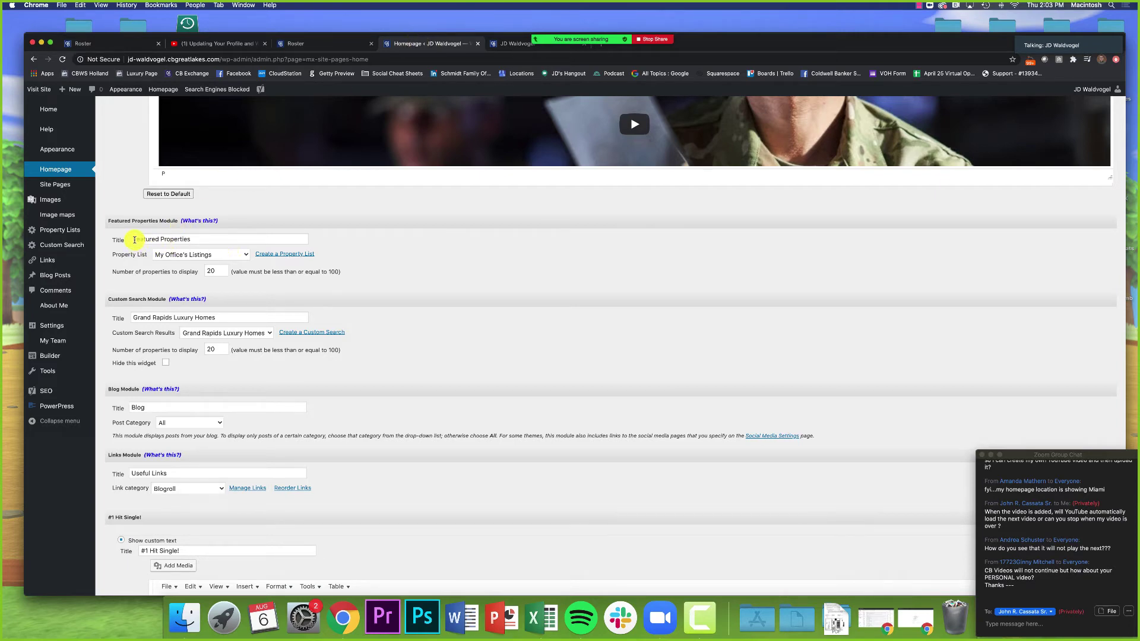
Step: Set the featured properties module's Property List to My Active Listings
left_click_drag(135, 239, 227, 240)
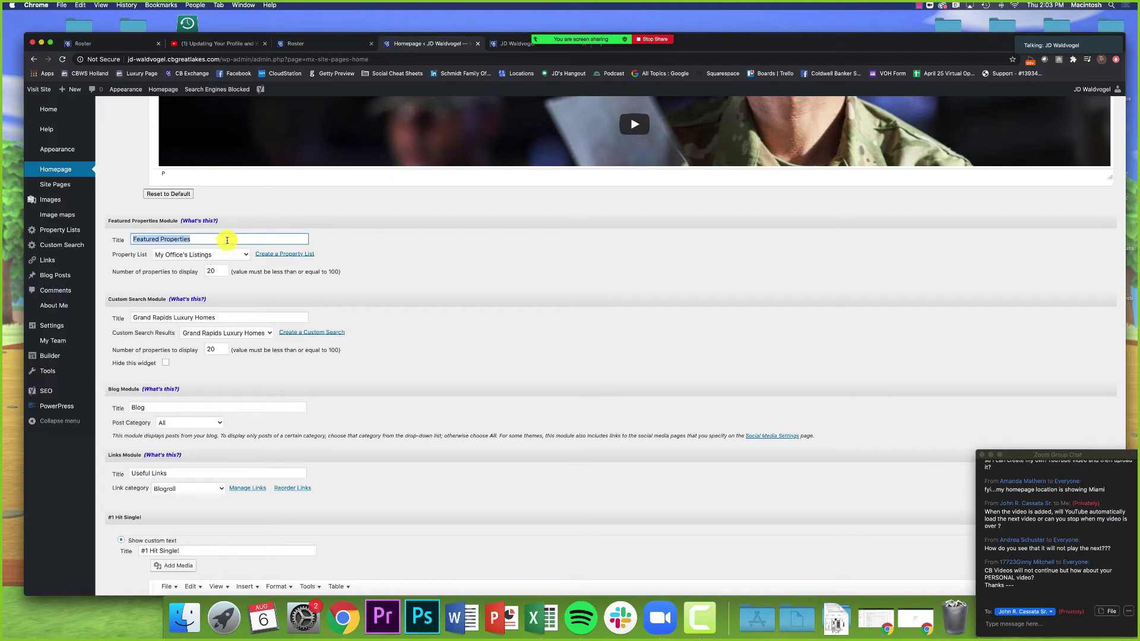
left_click_drag(113, 254, 151, 256)
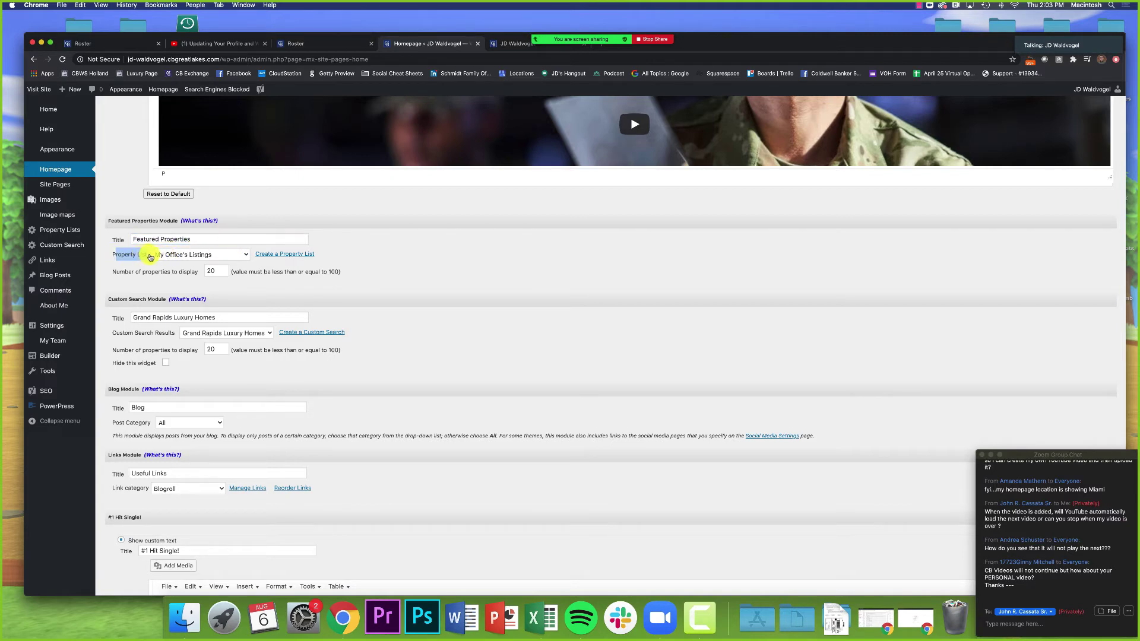
left_click(163, 257)
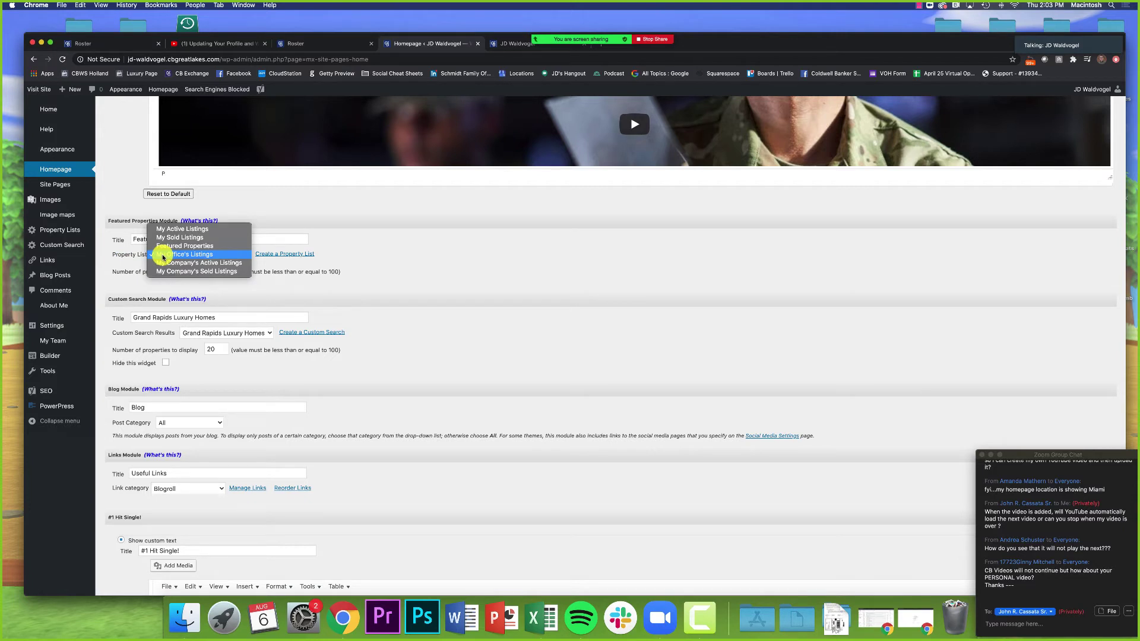
left_click(184, 230)
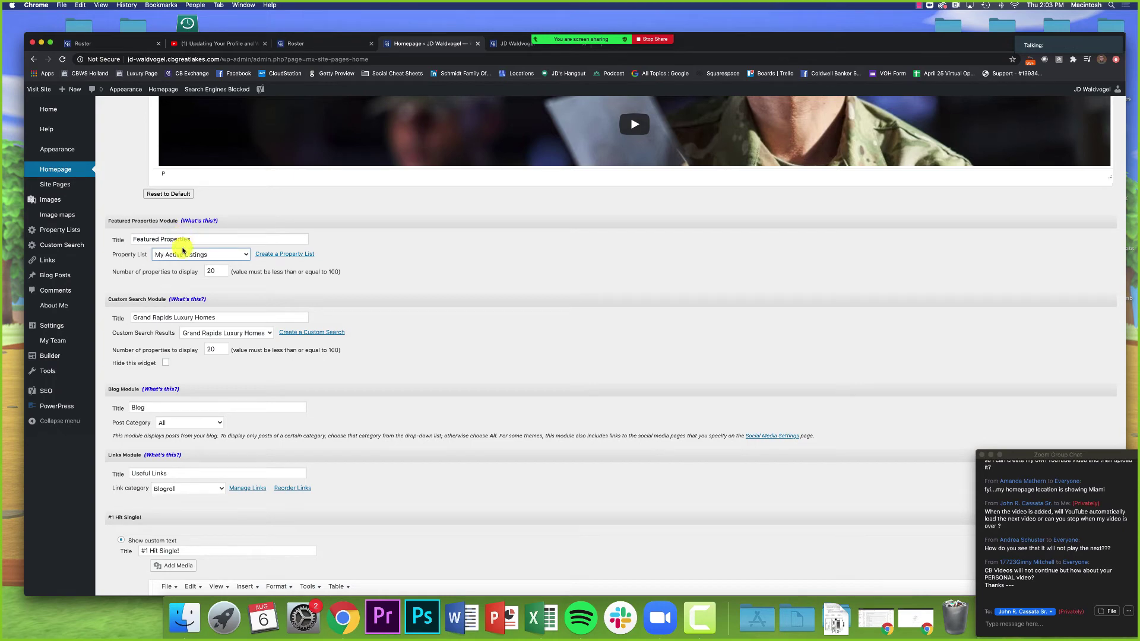
Step: Retitle the module 'My Current Listings' and view the live homepage
triple_click(183, 238)
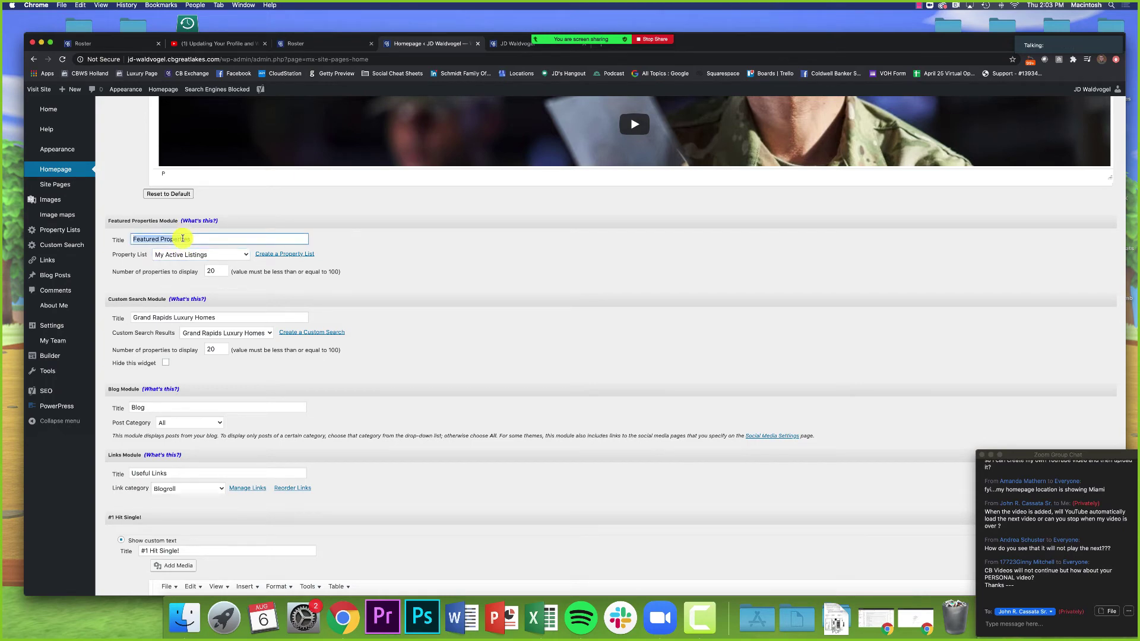
type("My C")
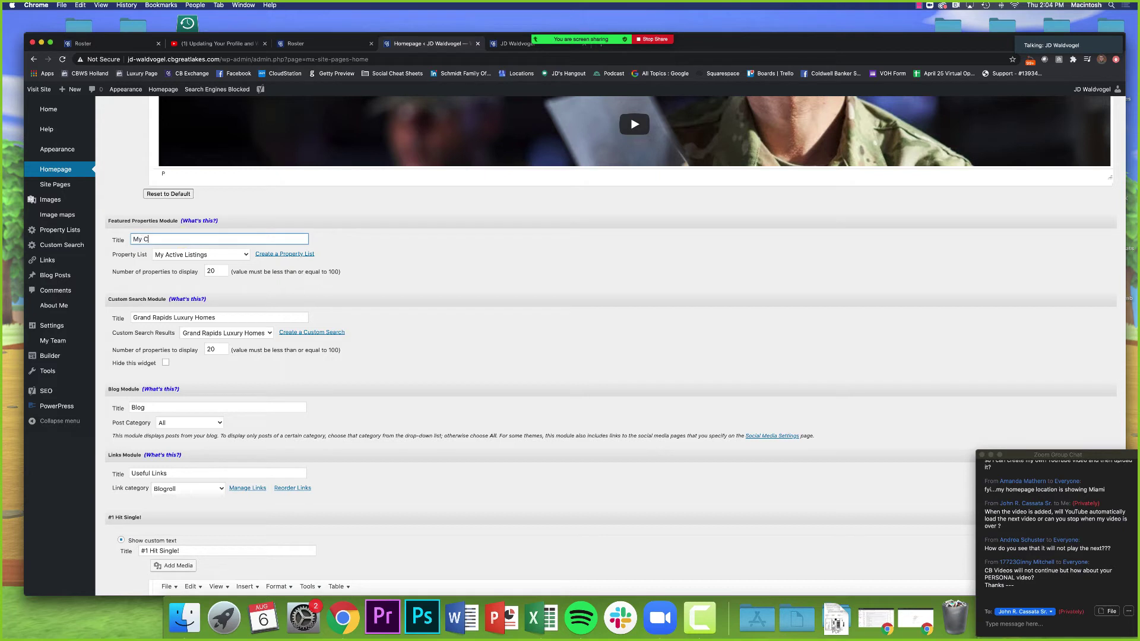
type("urrent Listings")
left_click(191, 254)
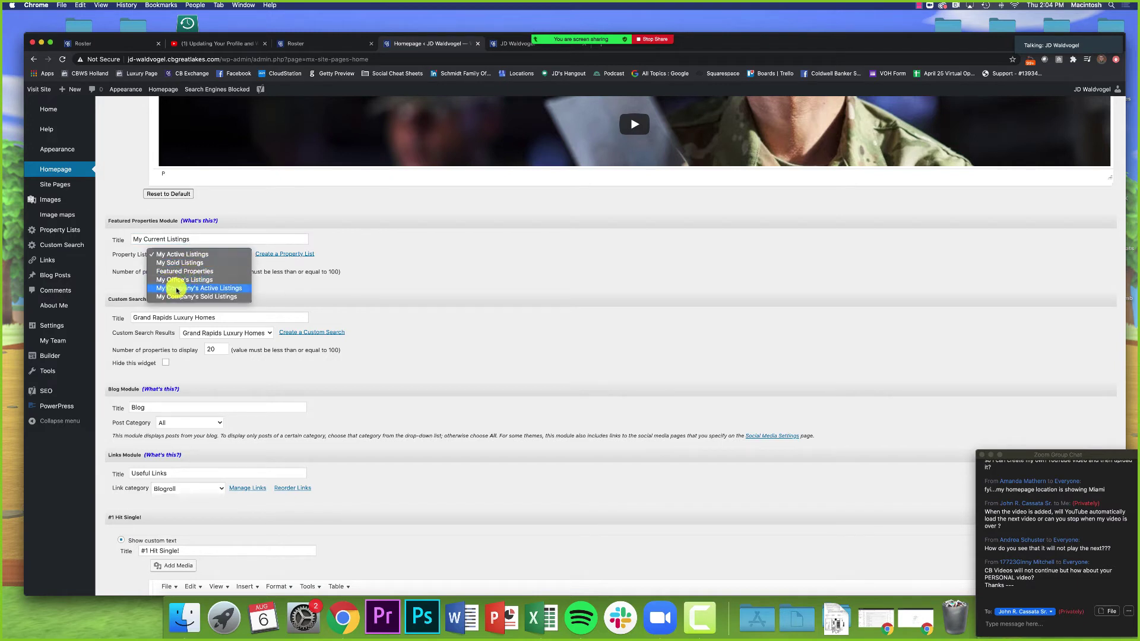
left_click(349, 294)
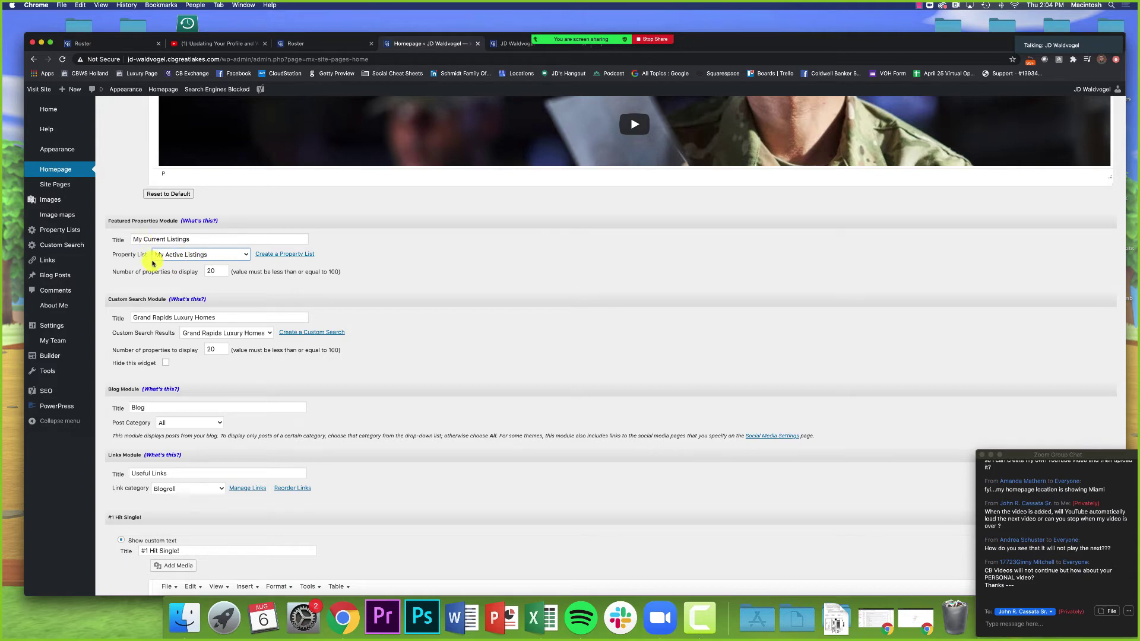
left_click(512, 44)
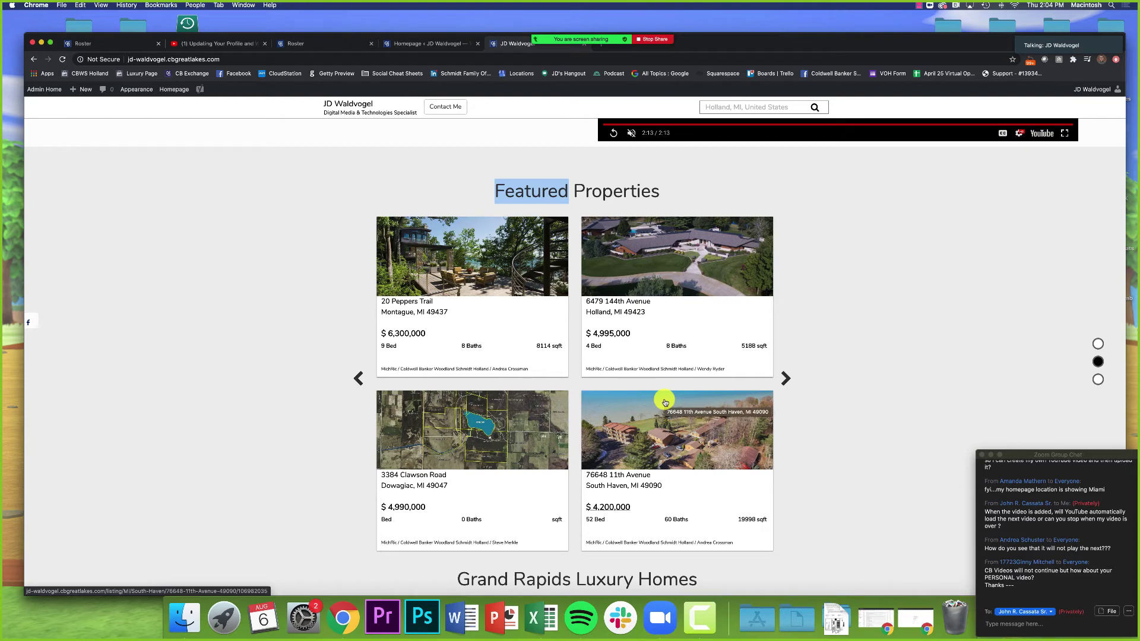
Step: Page the live featured listings carousel forward twice, then confirm the module still uses My Active Listings
left_click(784, 381)
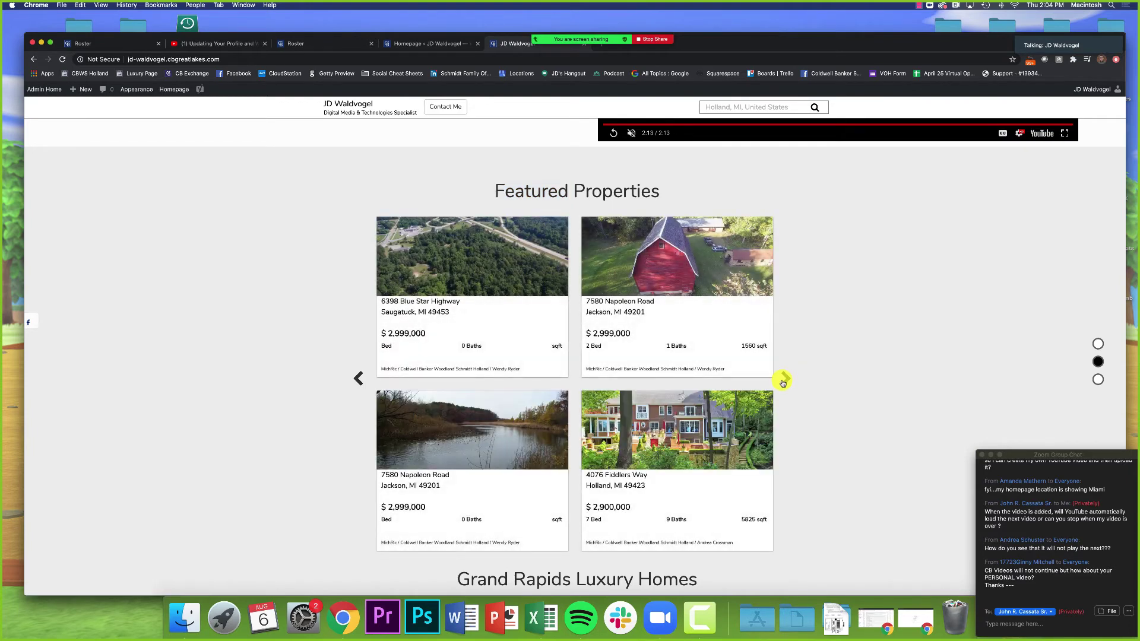
left_click(784, 379)
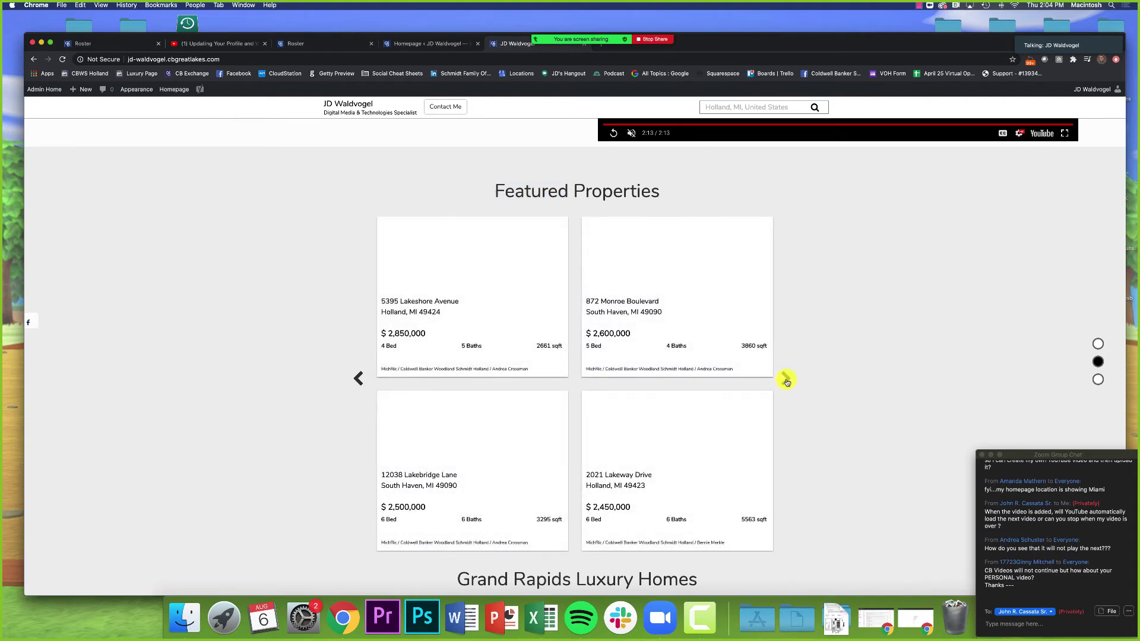
left_click(459, 44)
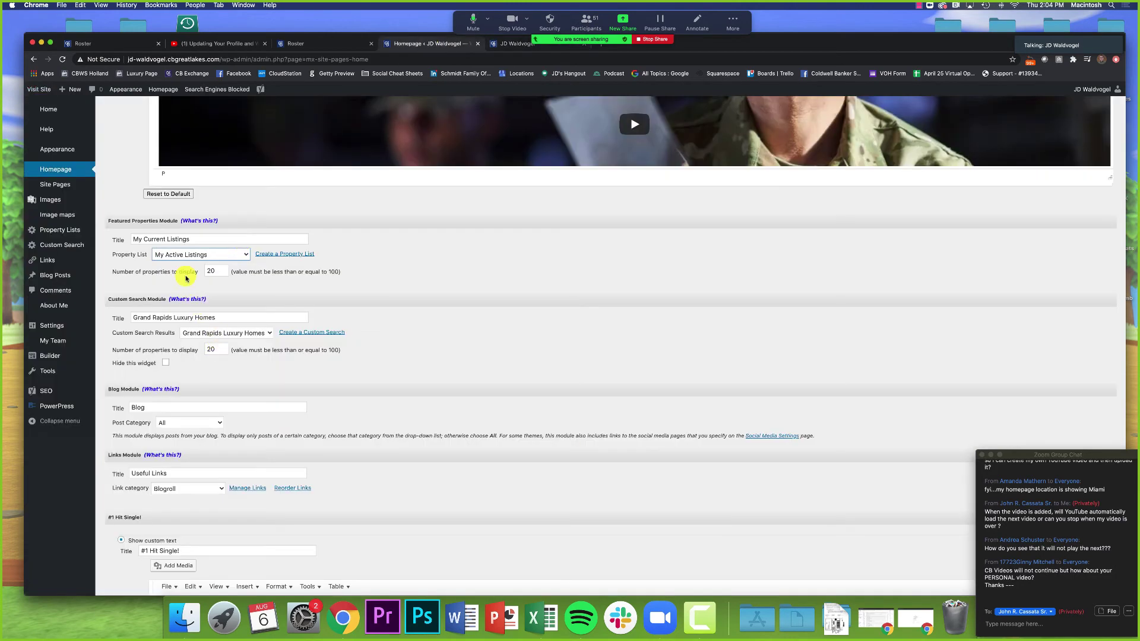
left_click(155, 240)
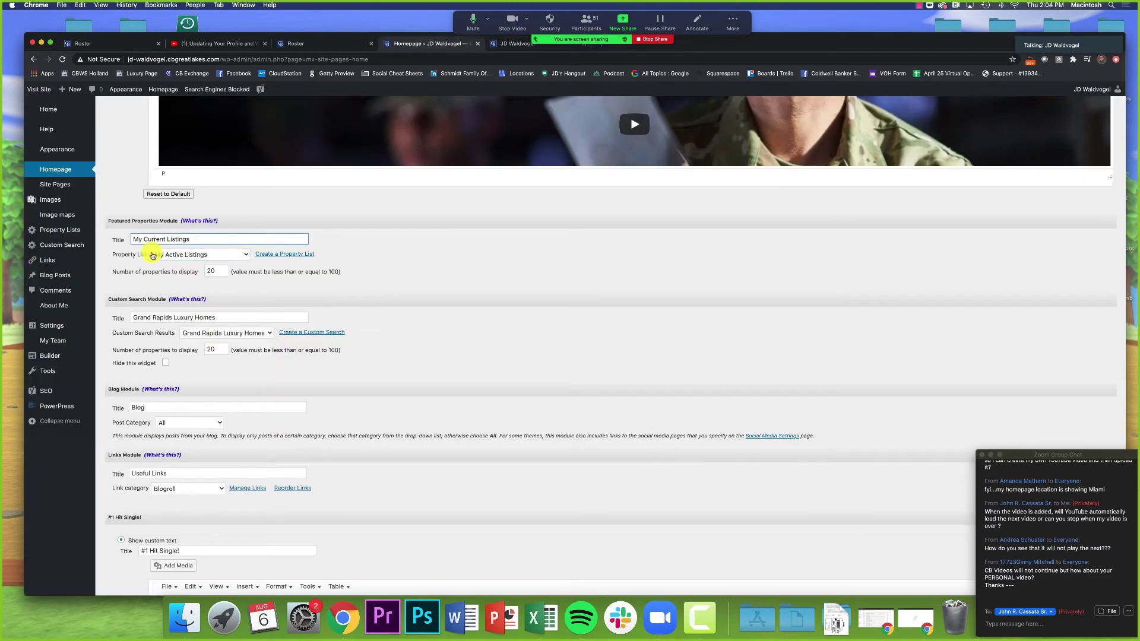
left_click(218, 257)
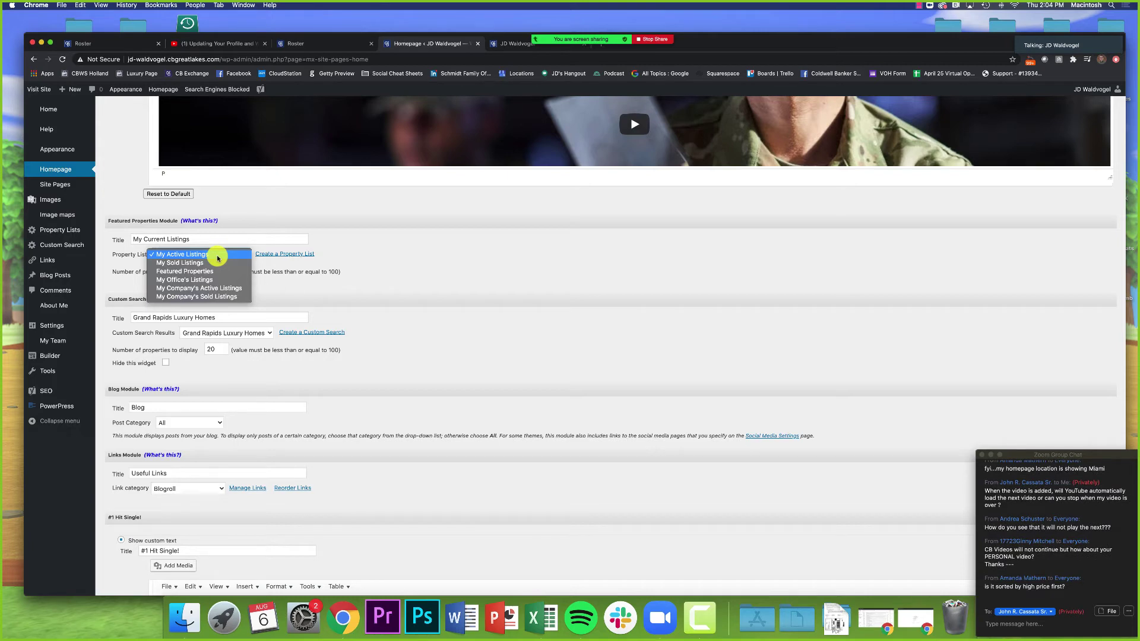
left_click(307, 295)
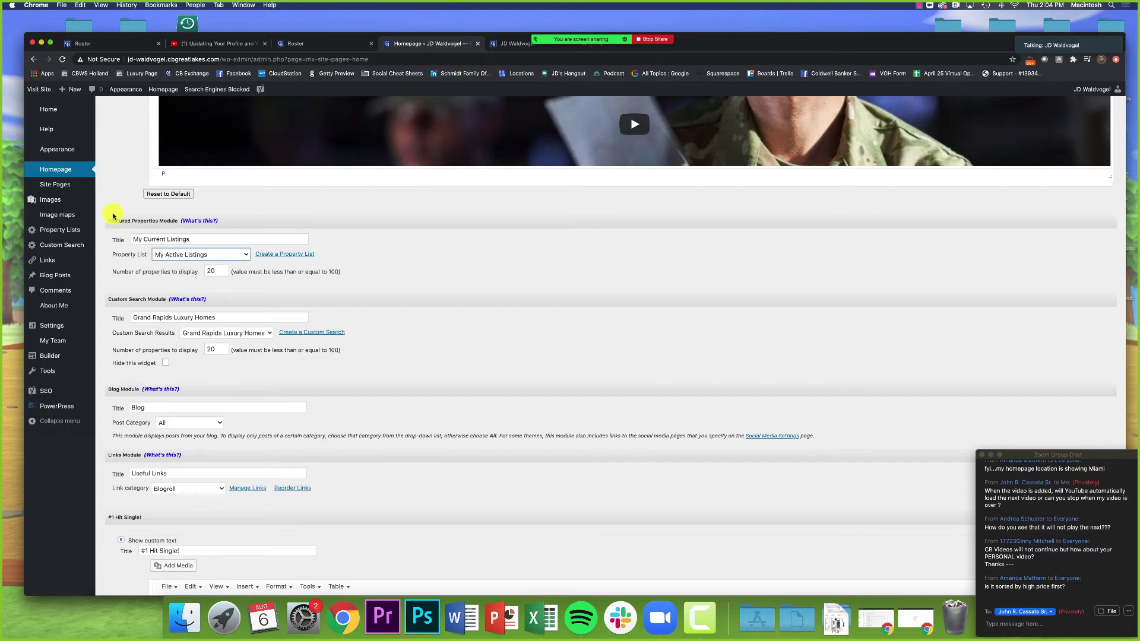
left_click_drag(107, 221, 180, 224)
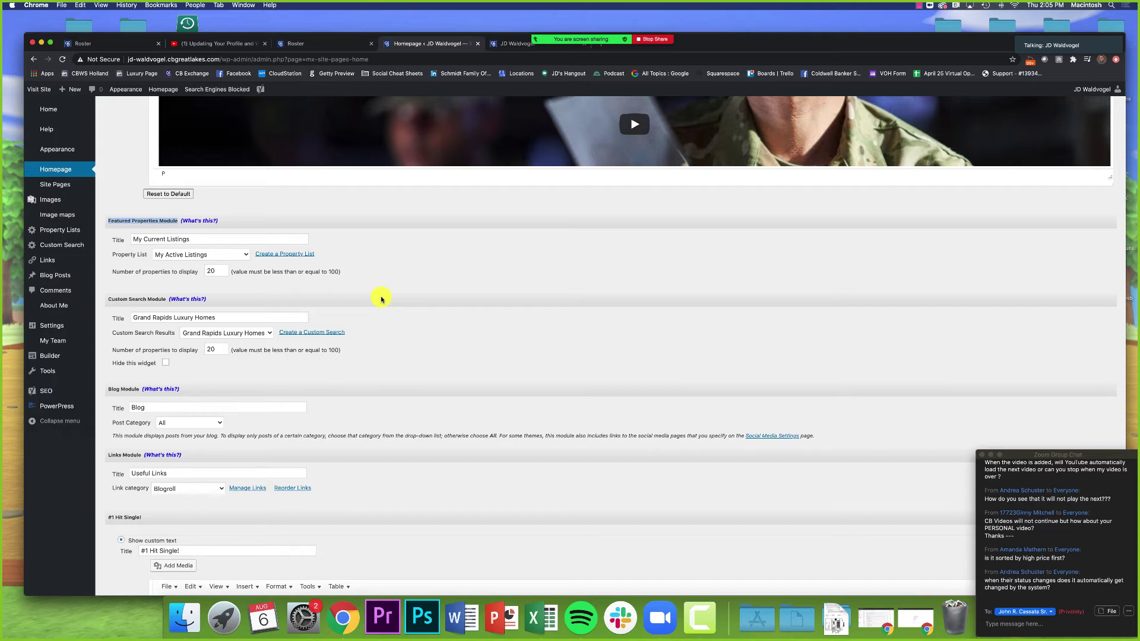
scroll(382, 299, "down", 1)
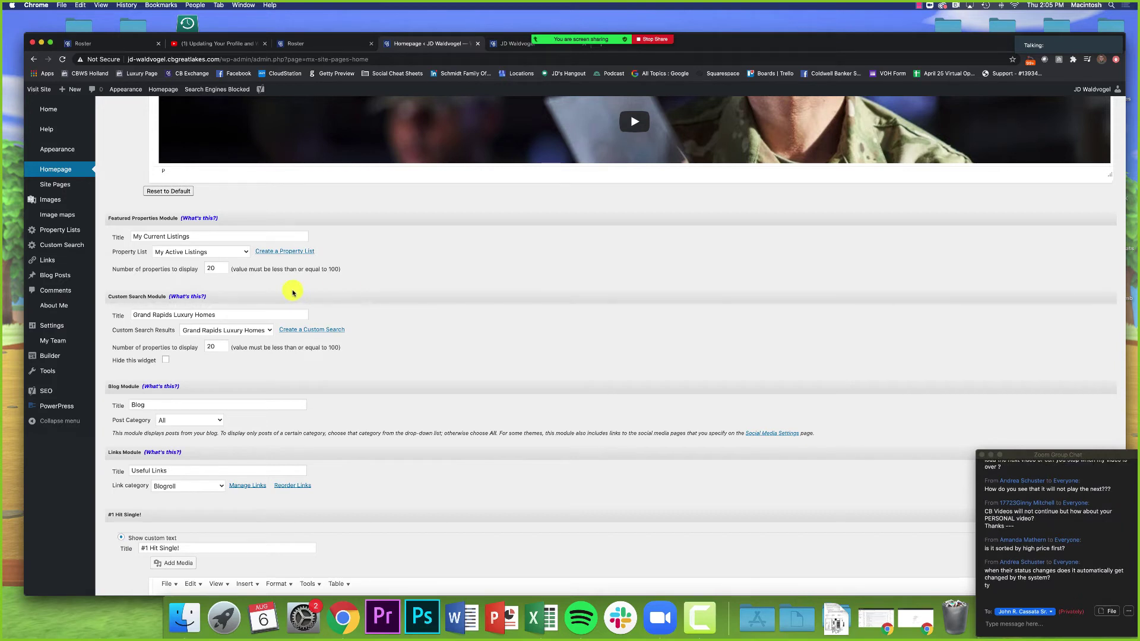
left_click(169, 259)
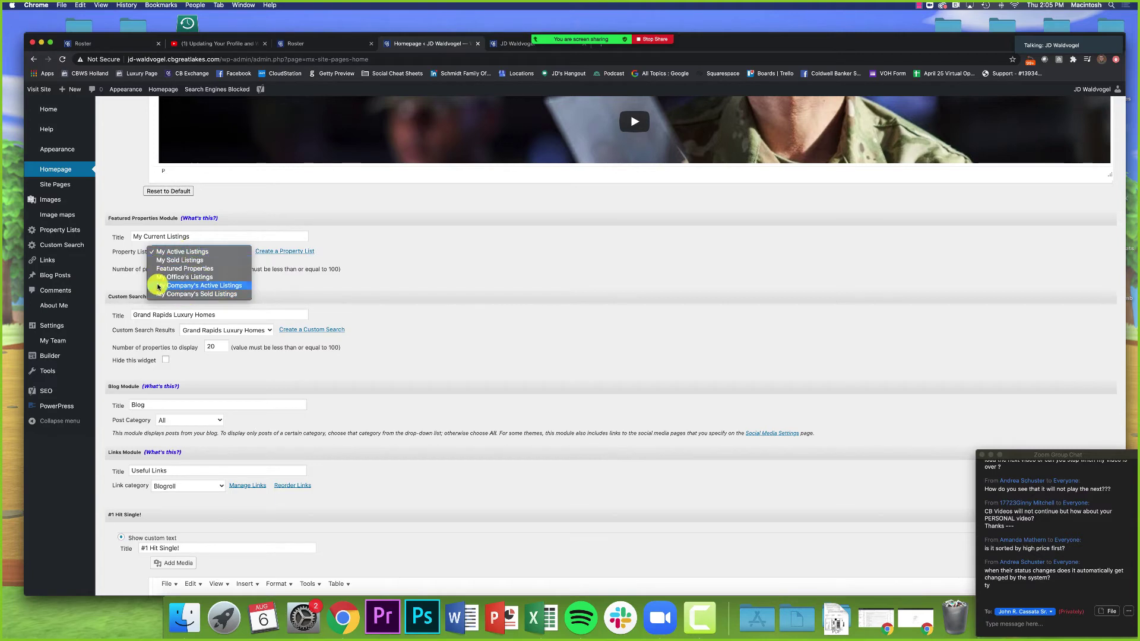
left_click(350, 274)
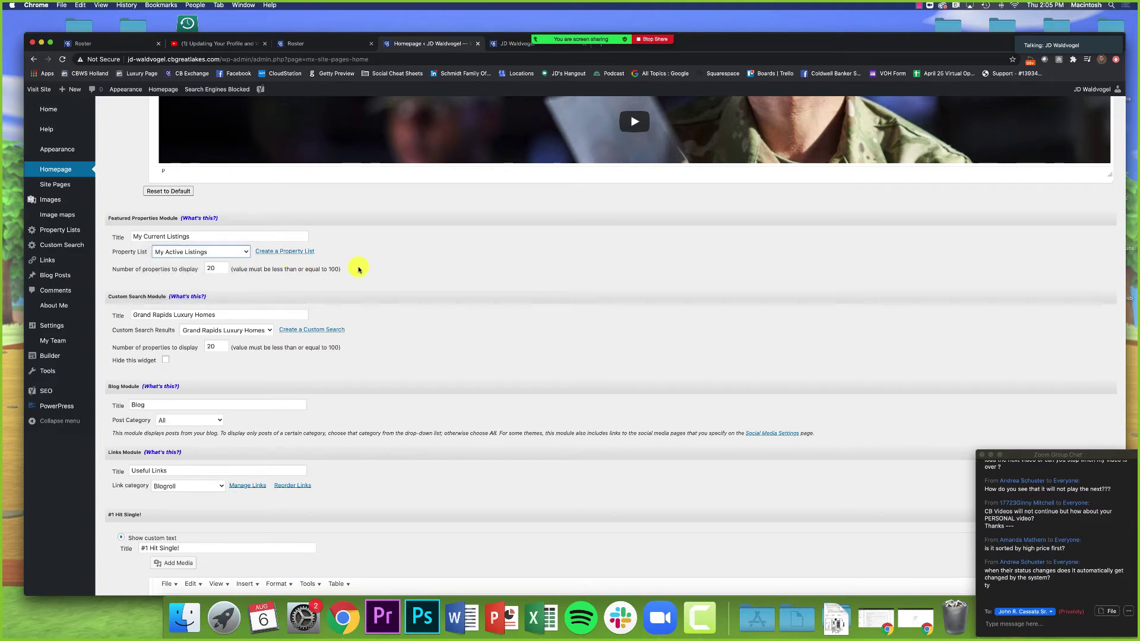
left_click(506, 47)
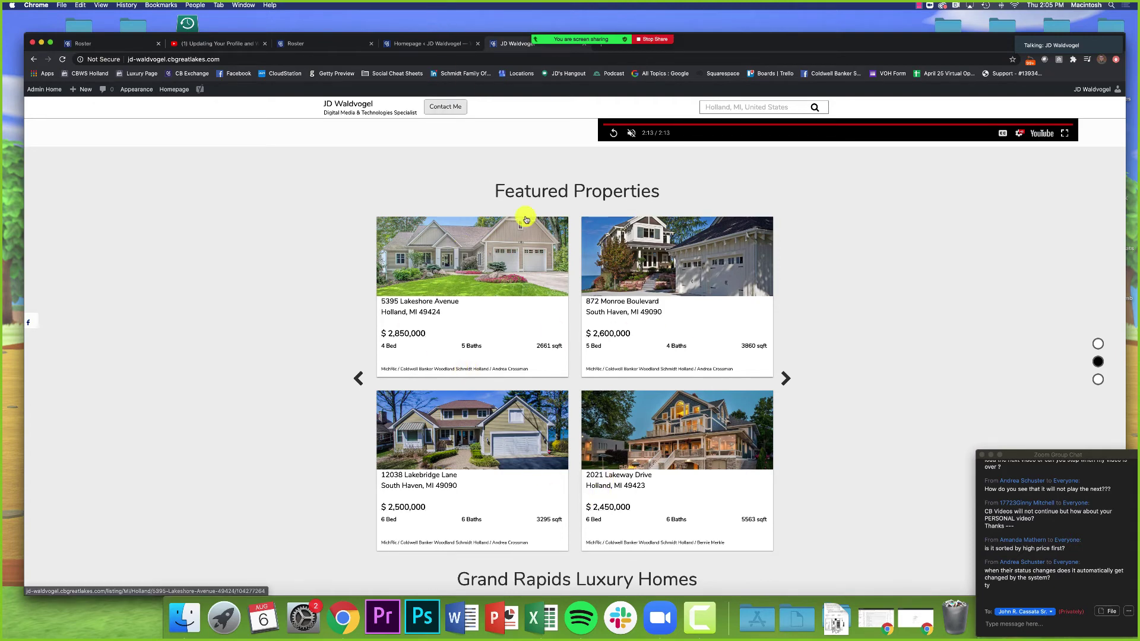
left_click(427, 43)
Step: Set the Featured Properties Property List to My Office's Listings
left_click(201, 251)
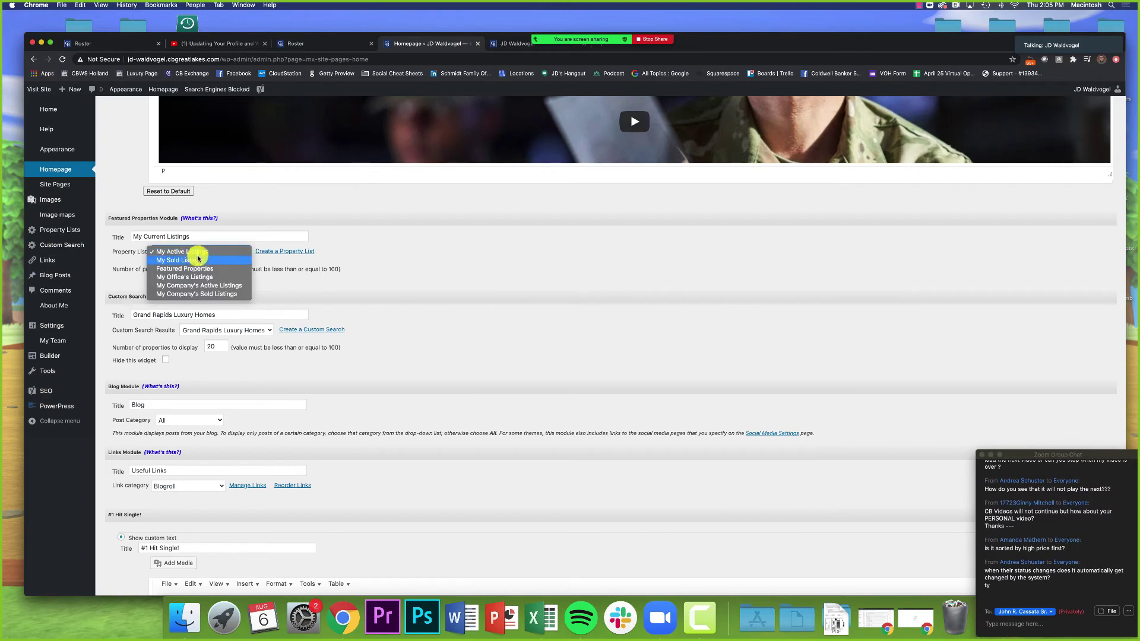
left_click(193, 277)
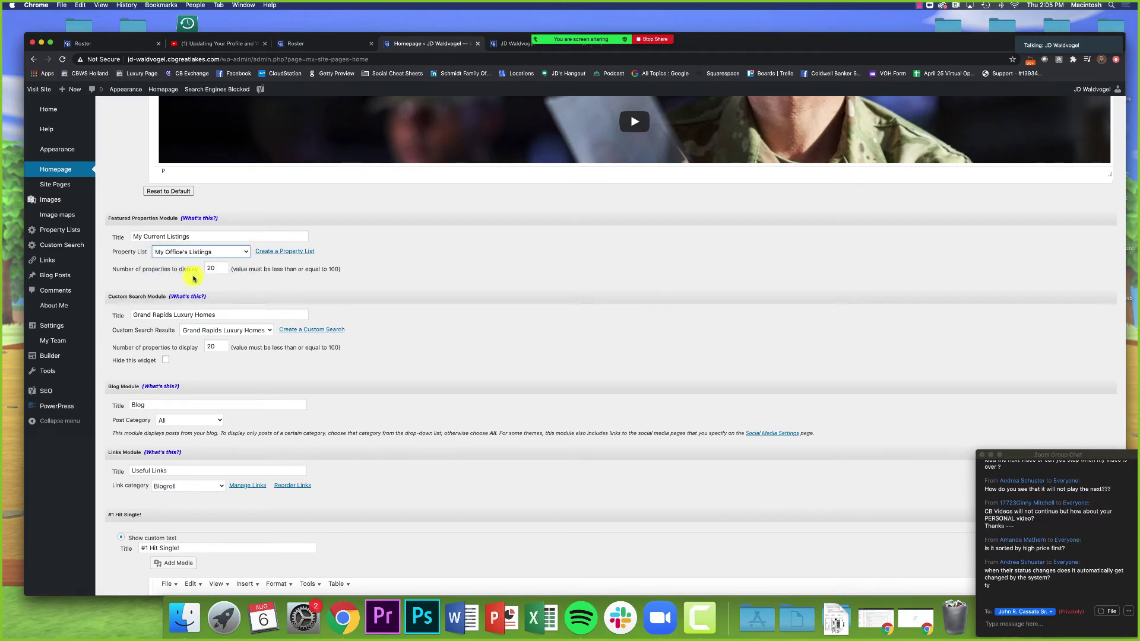
left_click(228, 298)
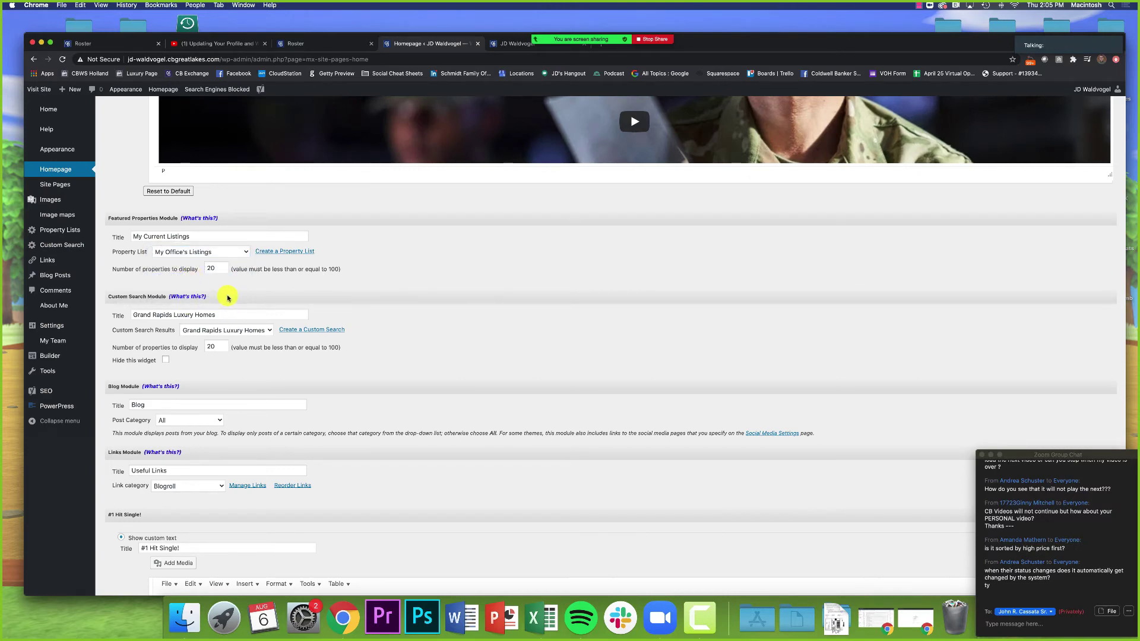
Step: Tick Hide this widget under the Custom Search Module
scroll(227, 300, "down", 2)
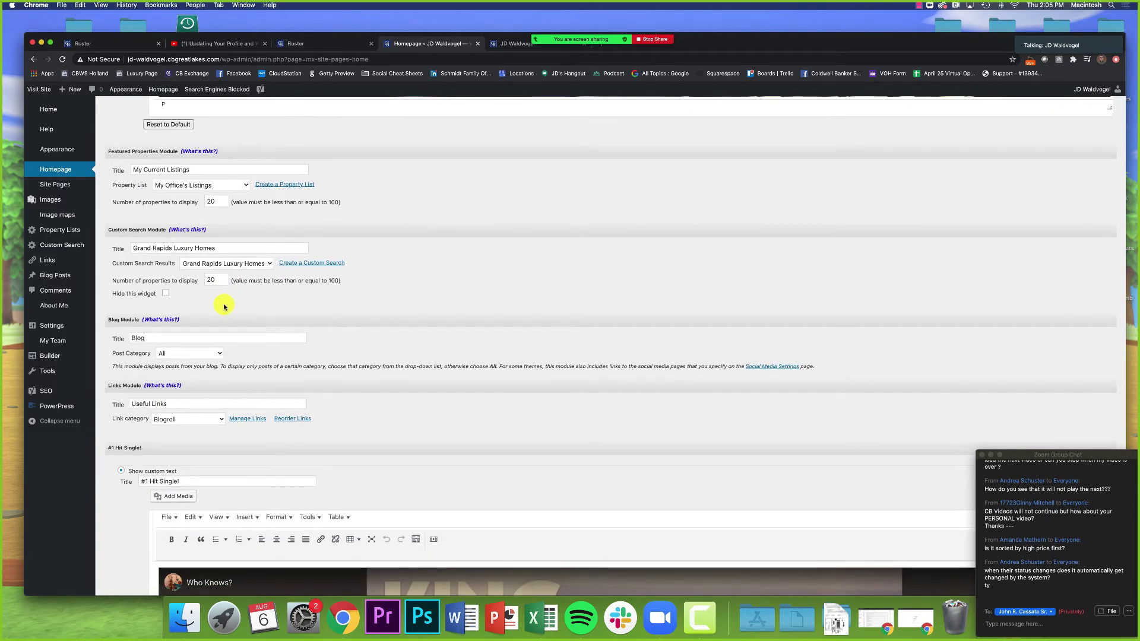
scroll(274, 378, "down", 4)
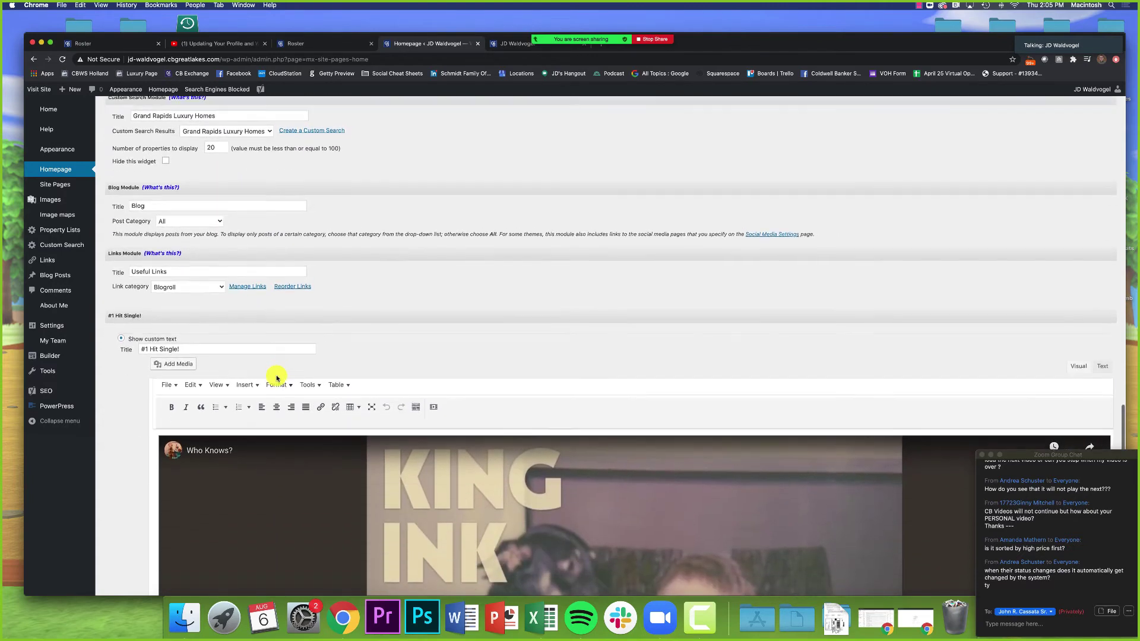
scroll(277, 378, "up", 5)
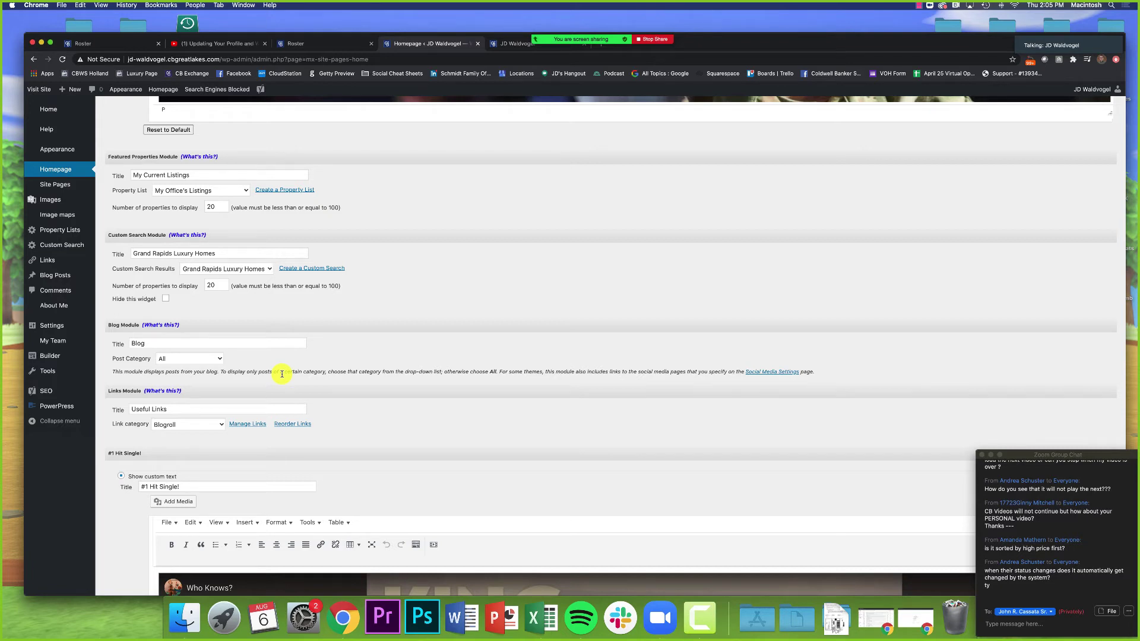
left_click_drag(109, 235, 167, 238)
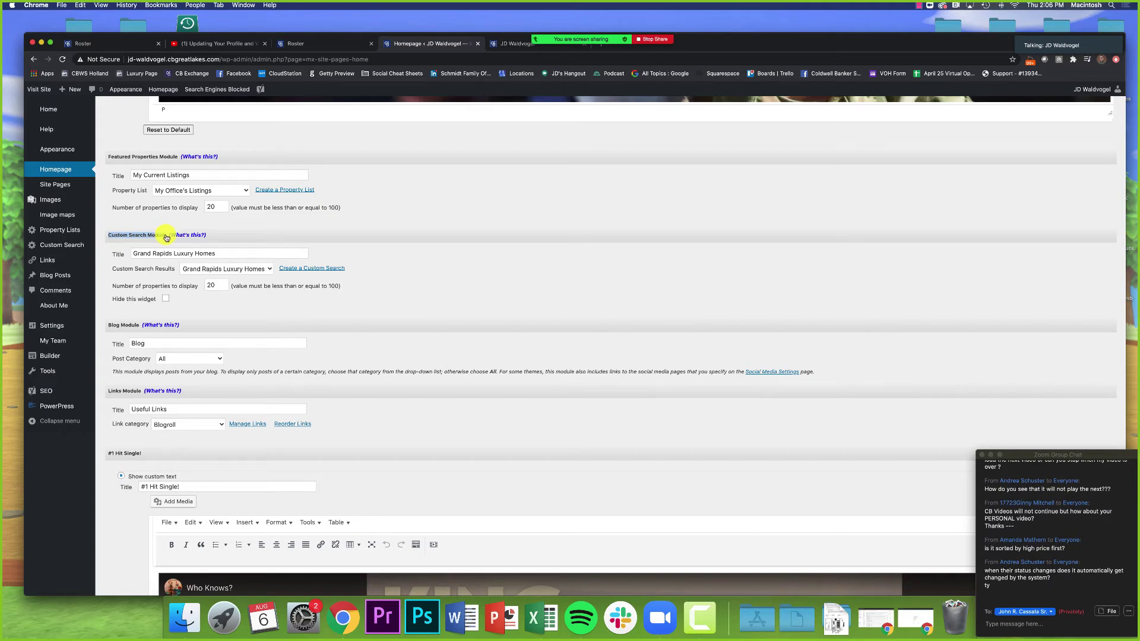
left_click(159, 301)
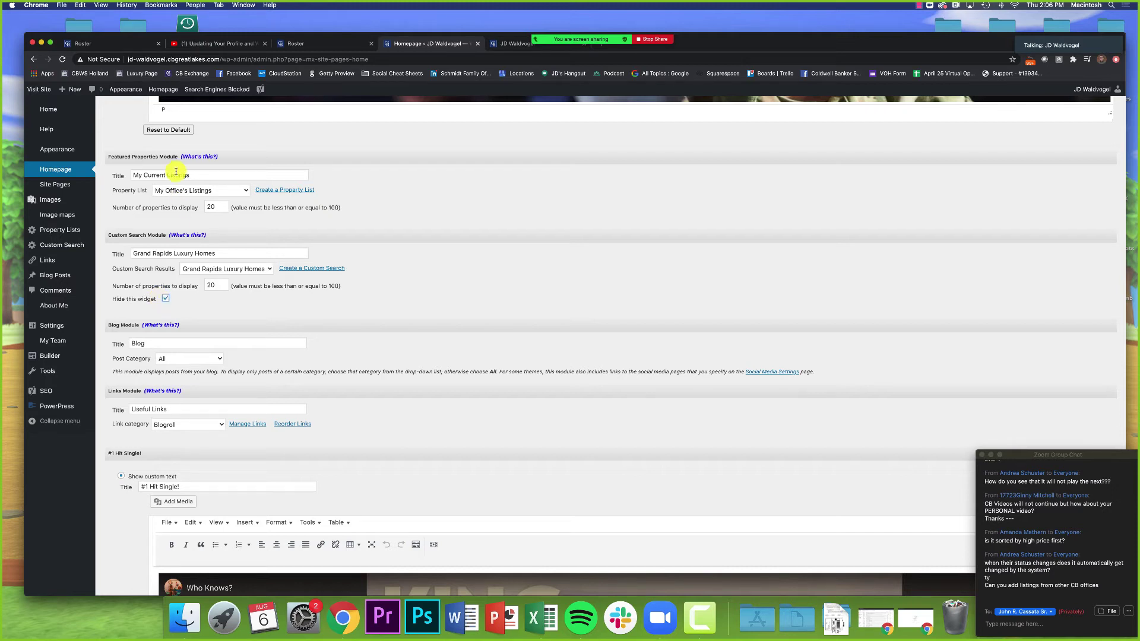
left_click(179, 191)
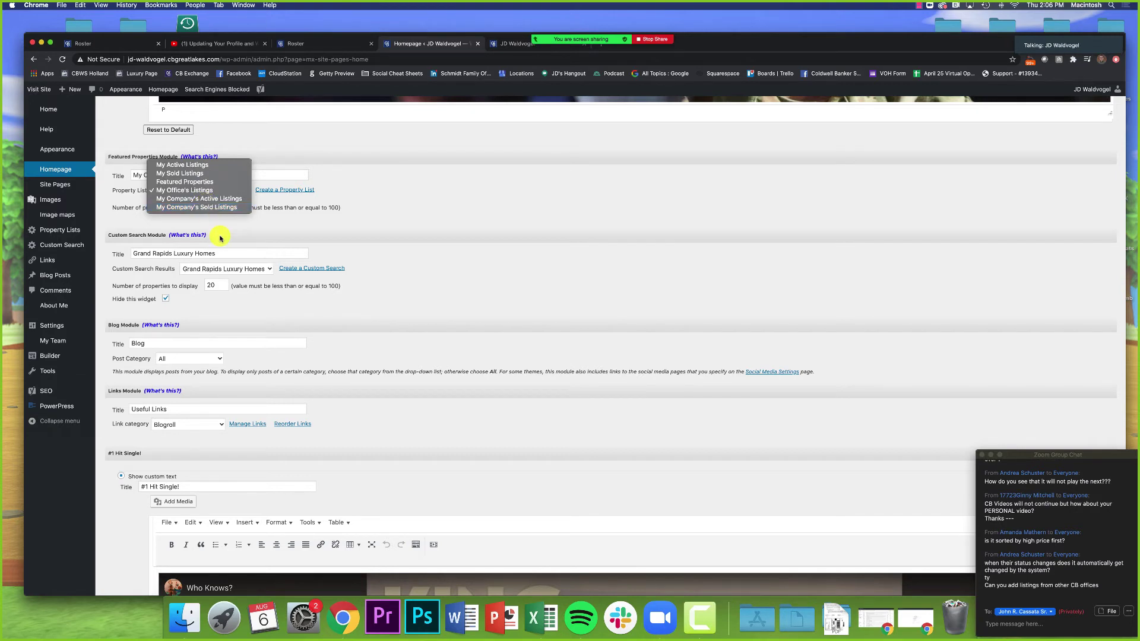
left_click(220, 238)
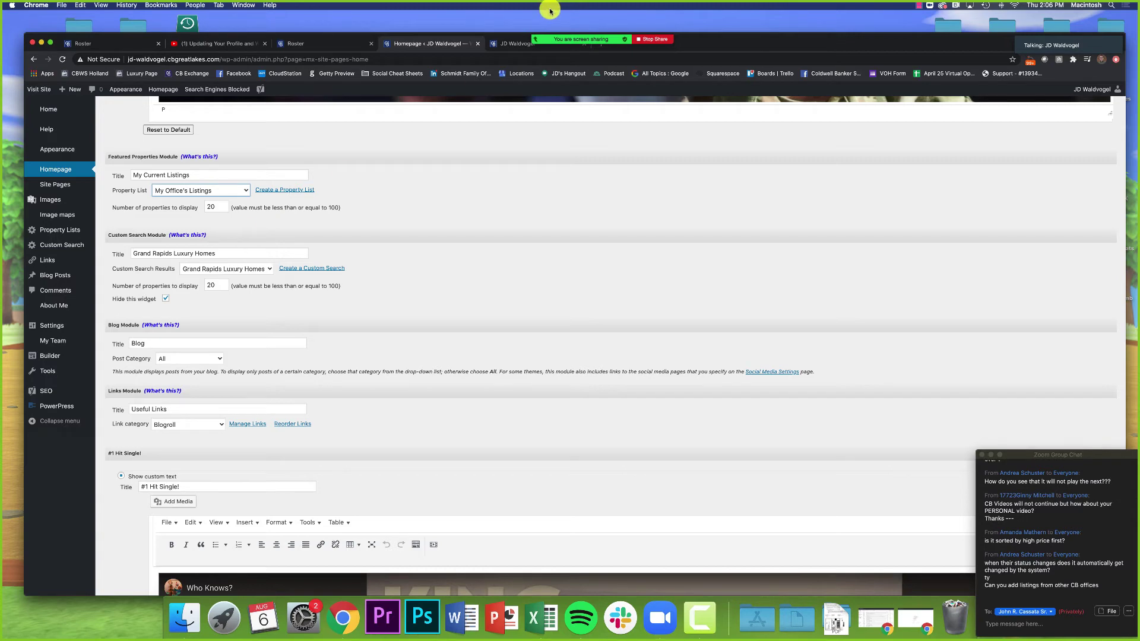
left_click(515, 43)
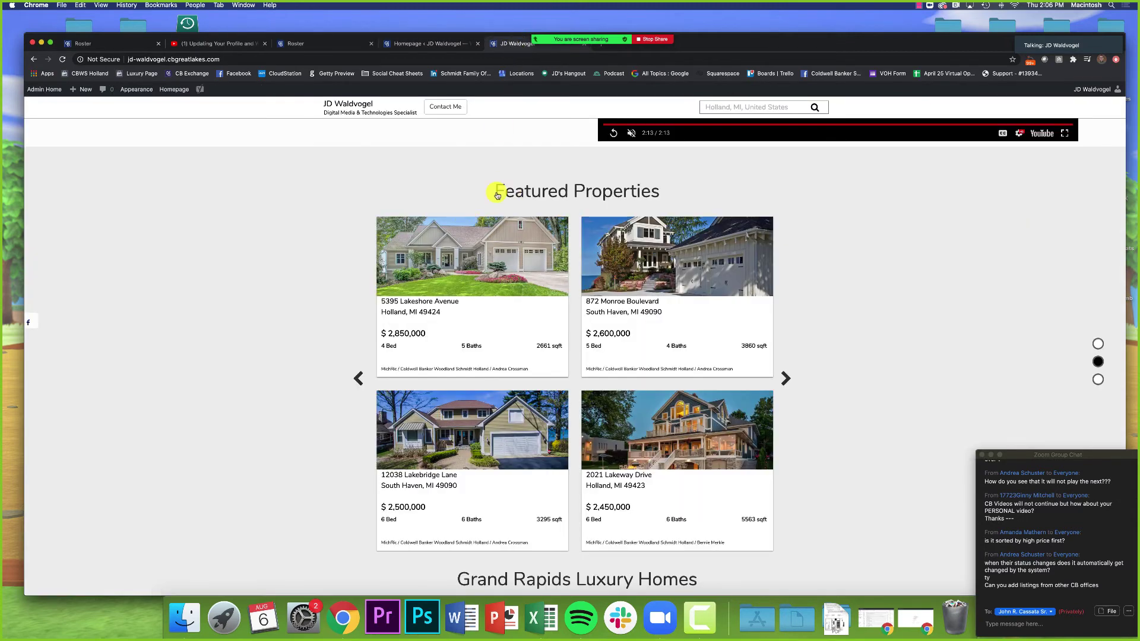
scroll(356, 303, "down", 5)
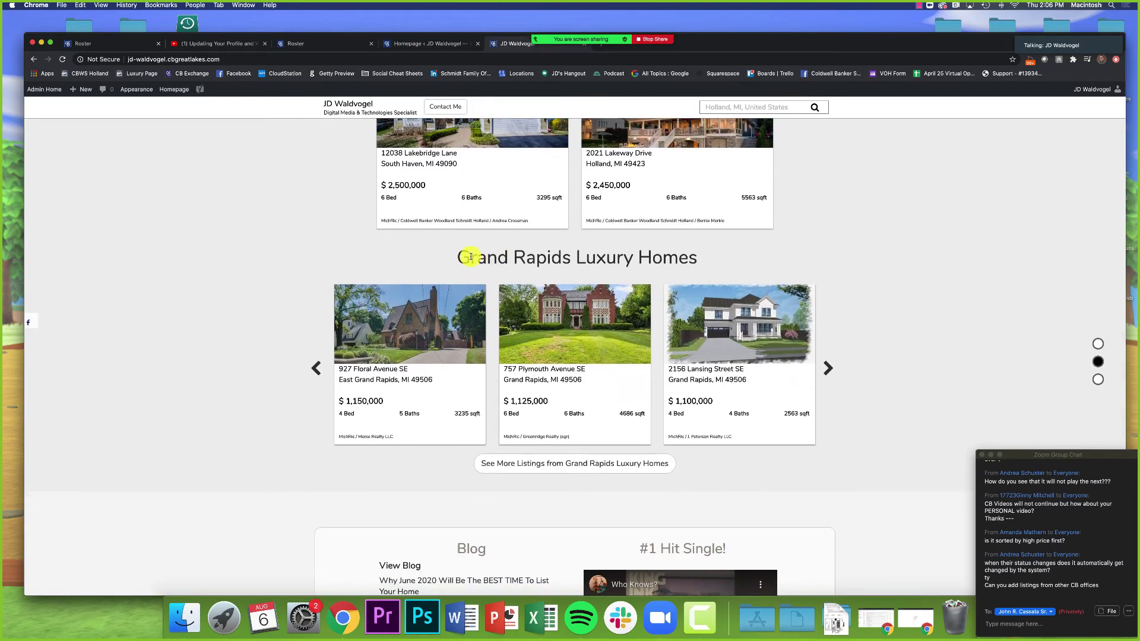
left_click_drag(460, 258, 723, 257)
left_click(723, 257)
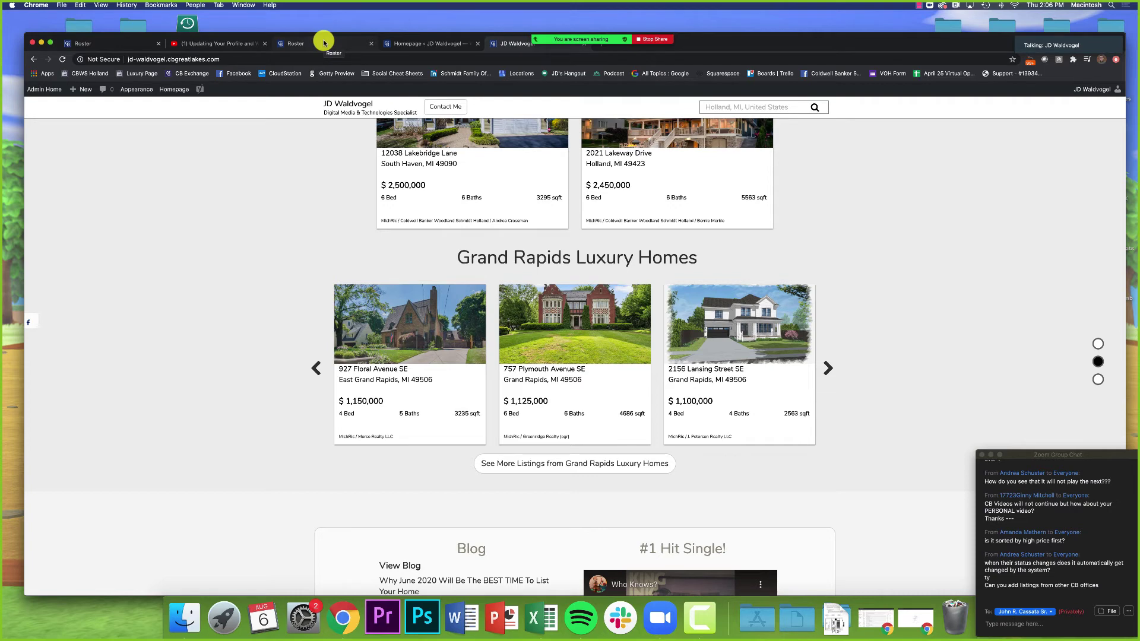
left_click(408, 43)
left_click(256, 270)
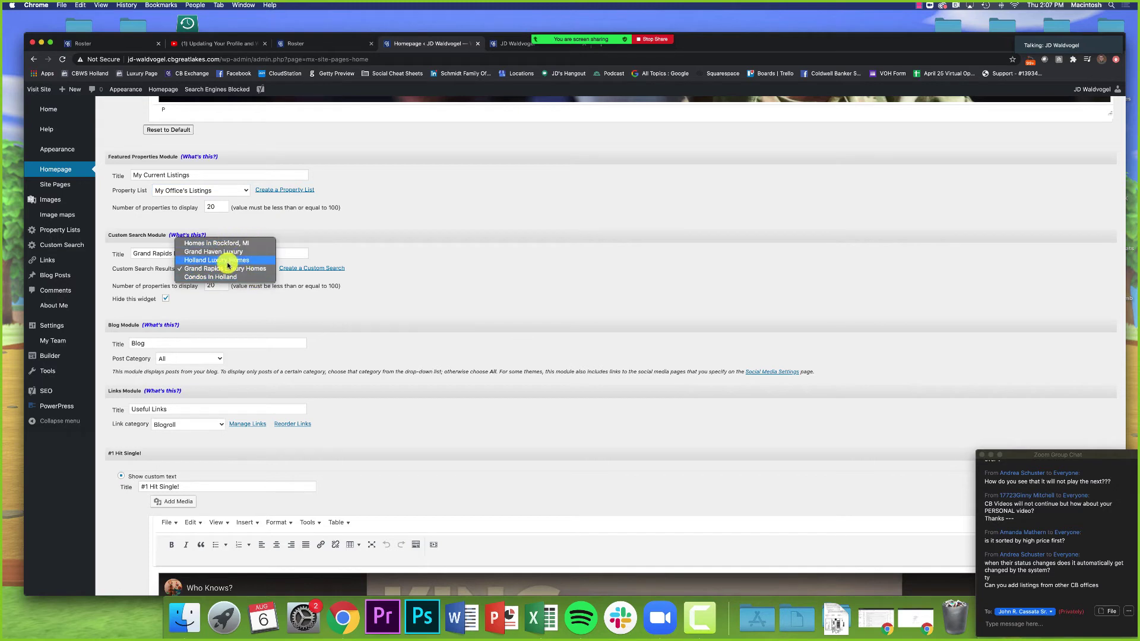
Step: Untick Hide this widget for Grand Rapids Luxury Homes and confirm it shows on the live homepage
left_click(196, 268)
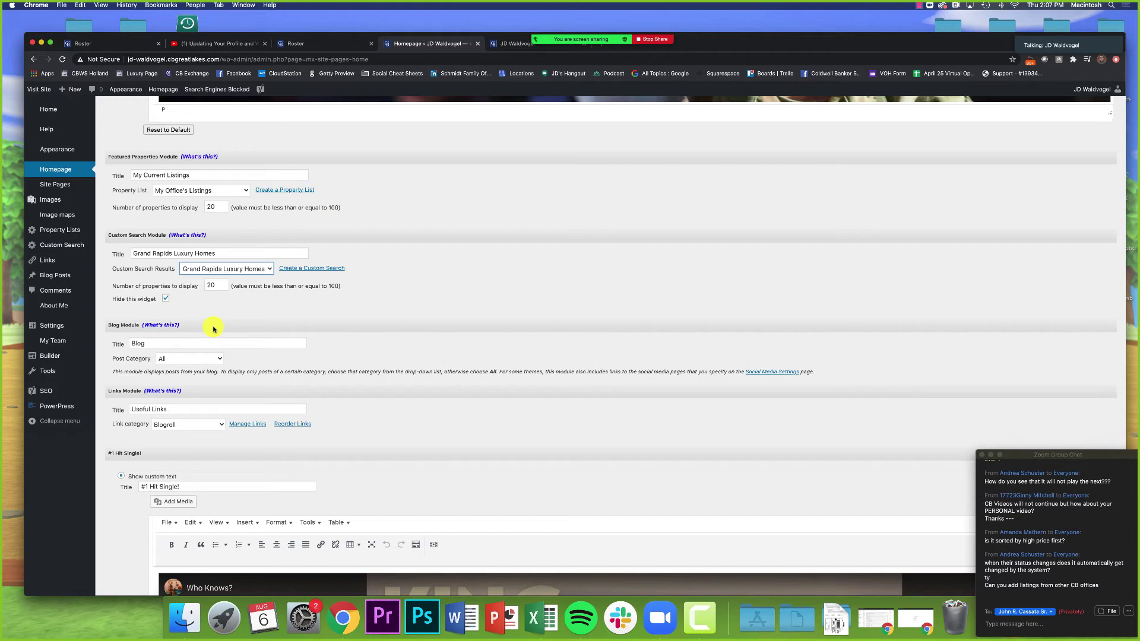
left_click(174, 306)
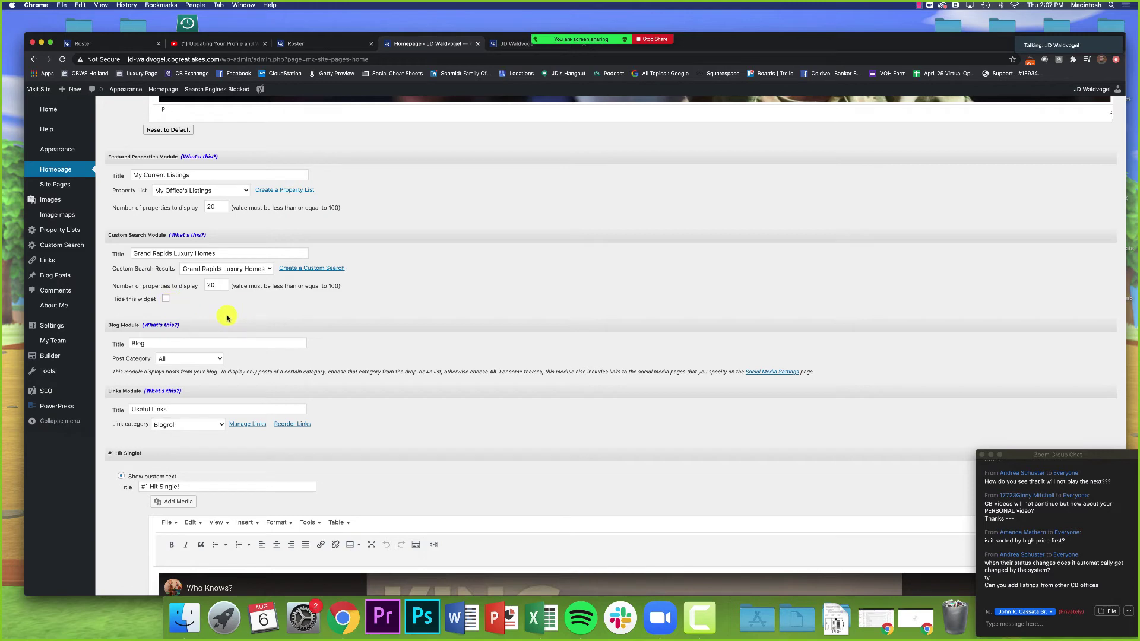
left_click(502, 42)
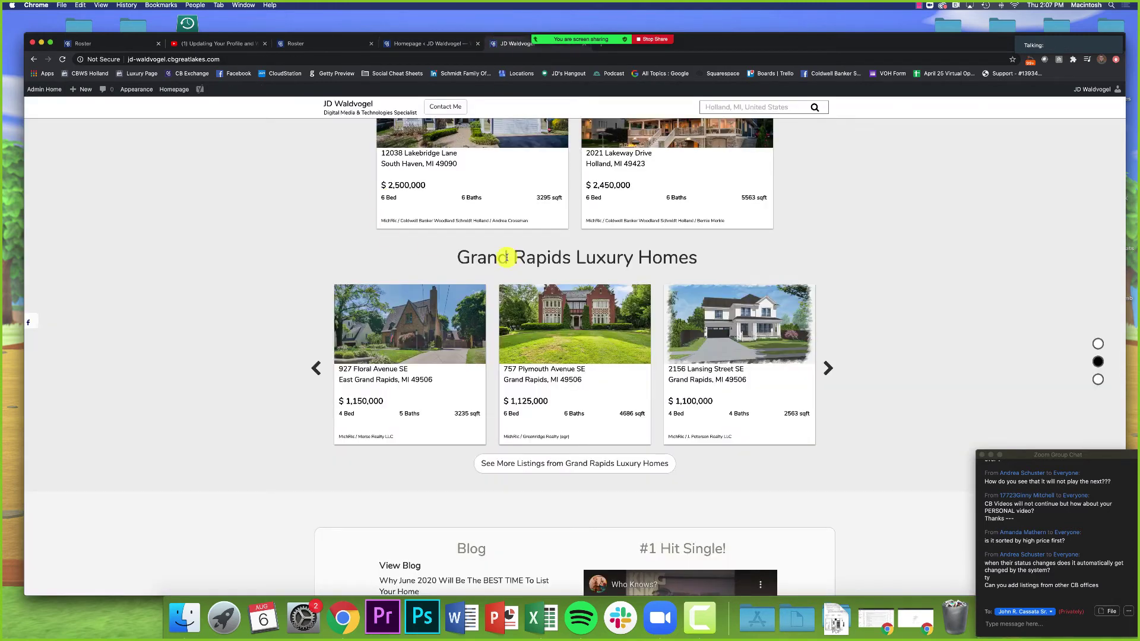
left_click_drag(458, 257, 676, 269)
left_click(637, 219)
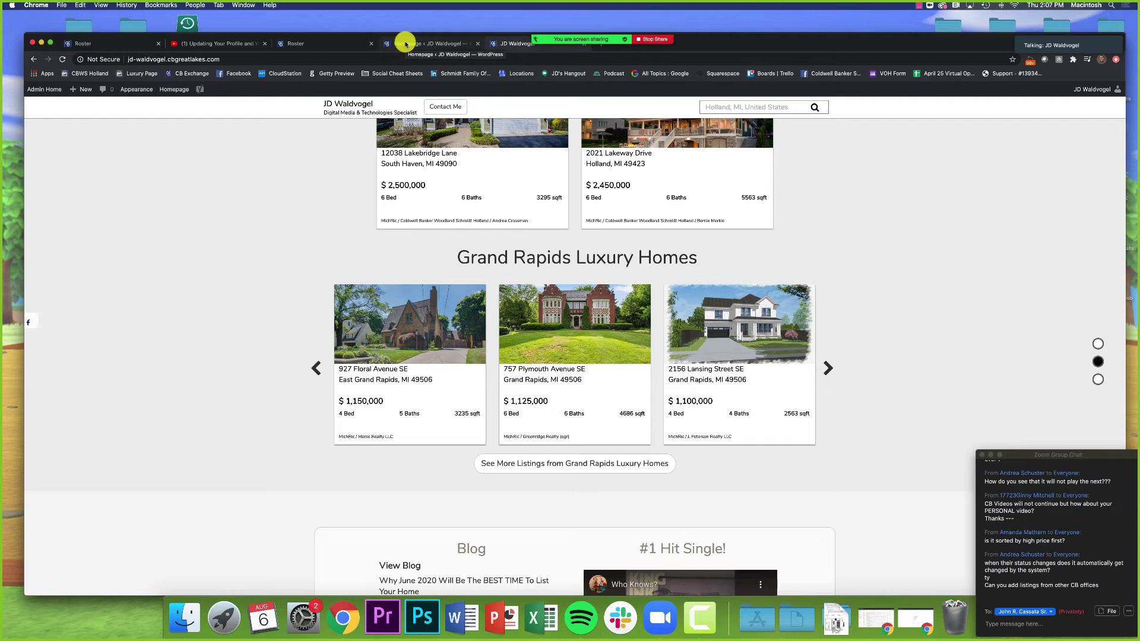
left_click(405, 43)
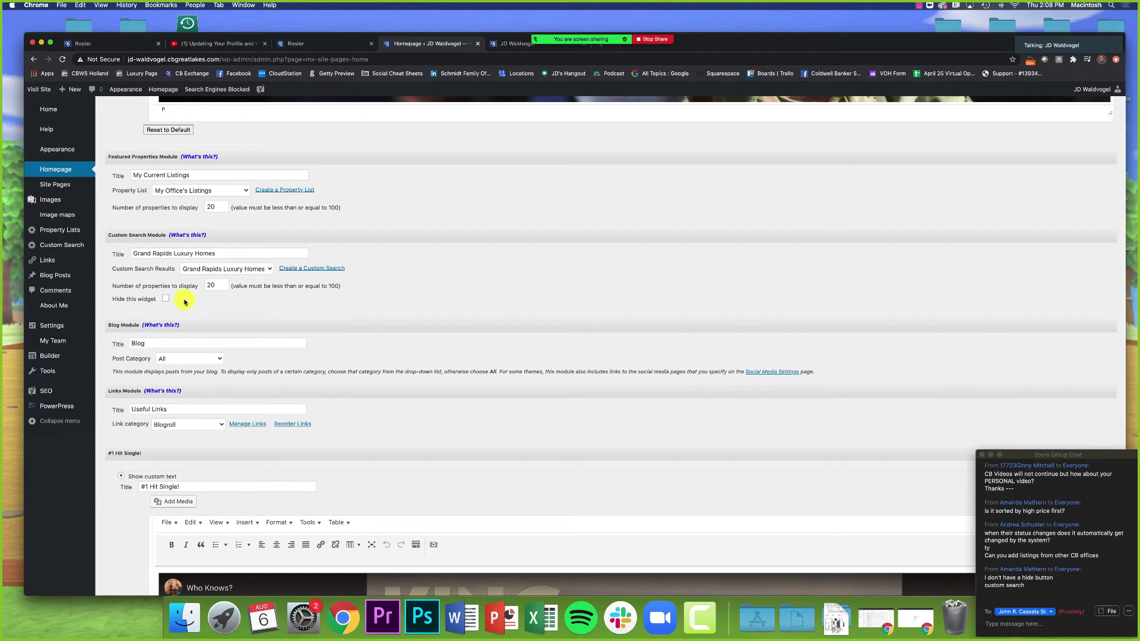
Step: Review the saved custom searches list, keeping Grand Rapids Luxury Homes selected
left_click(208, 269)
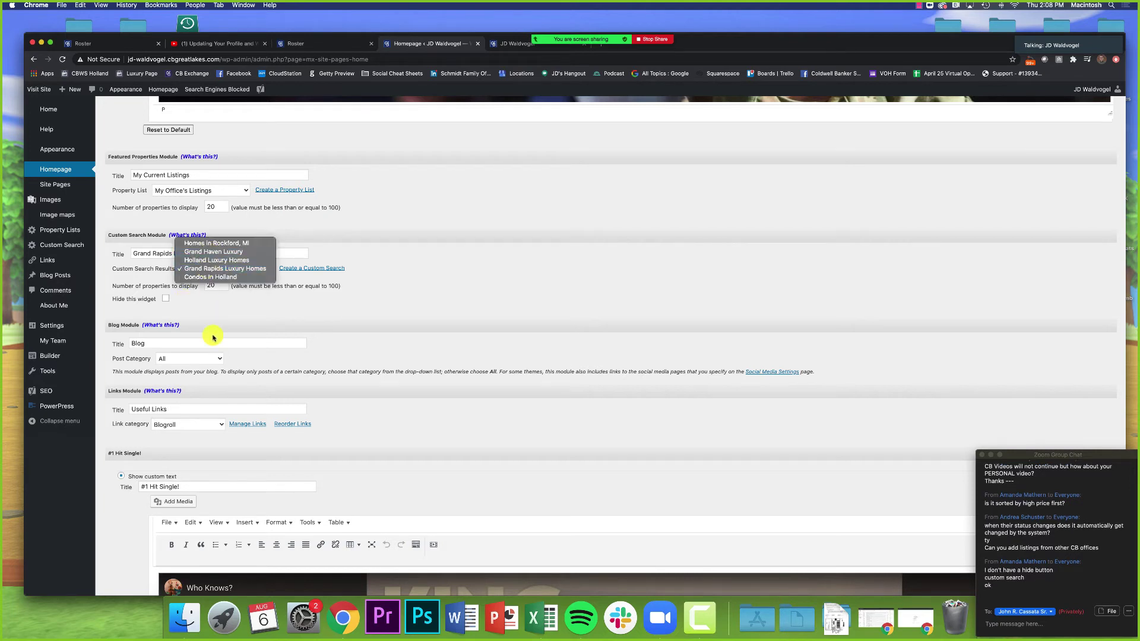
left_click(214, 269)
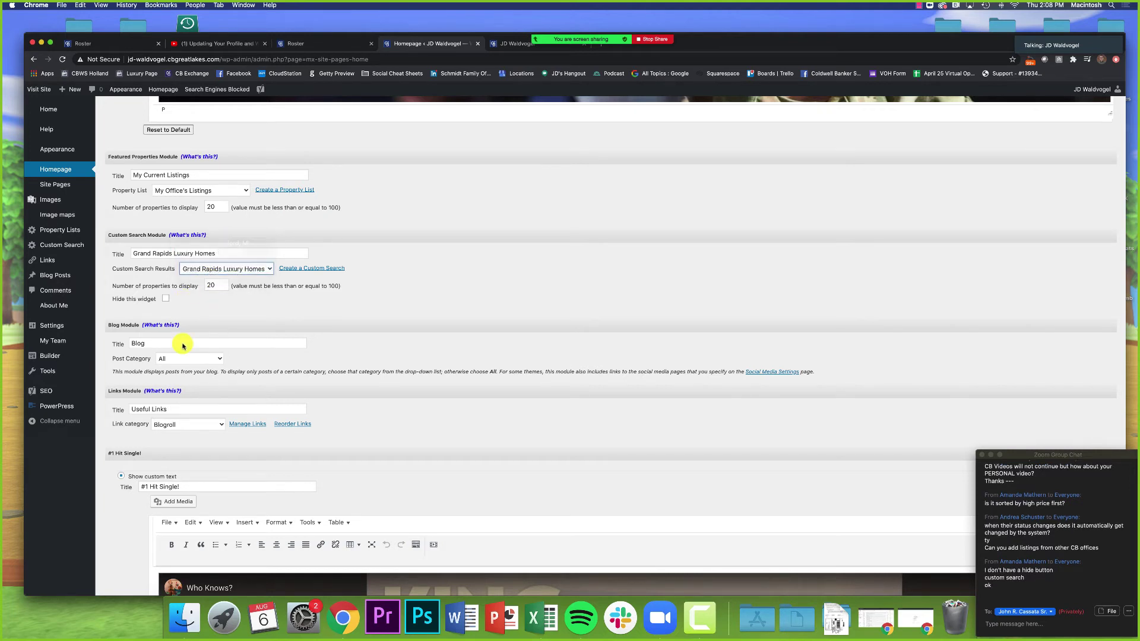
left_click(211, 268)
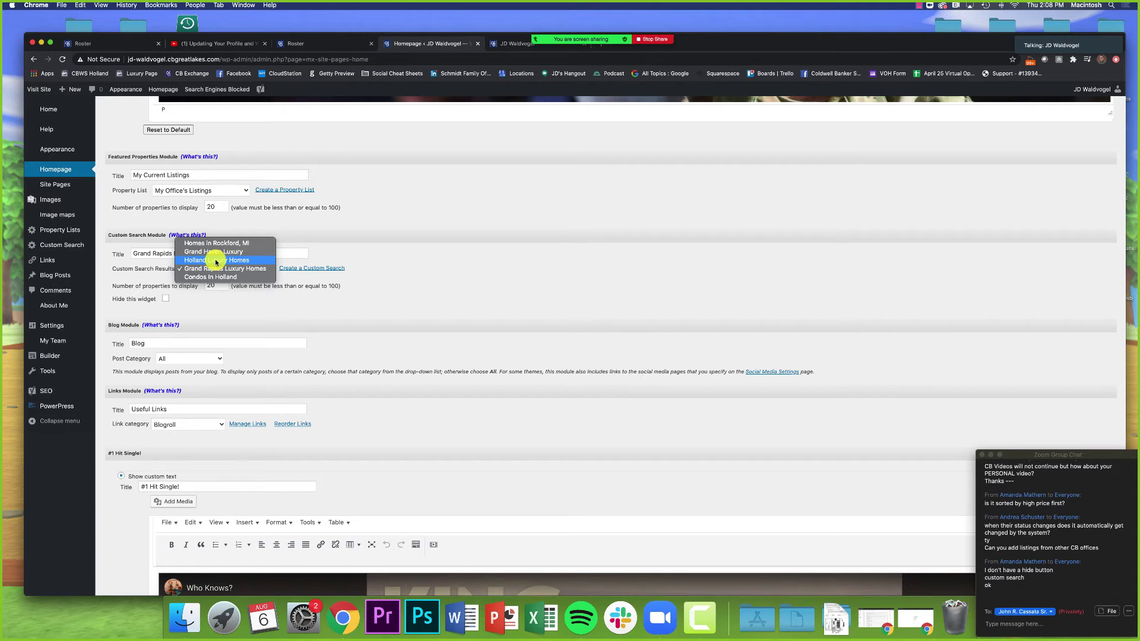
left_click(208, 304)
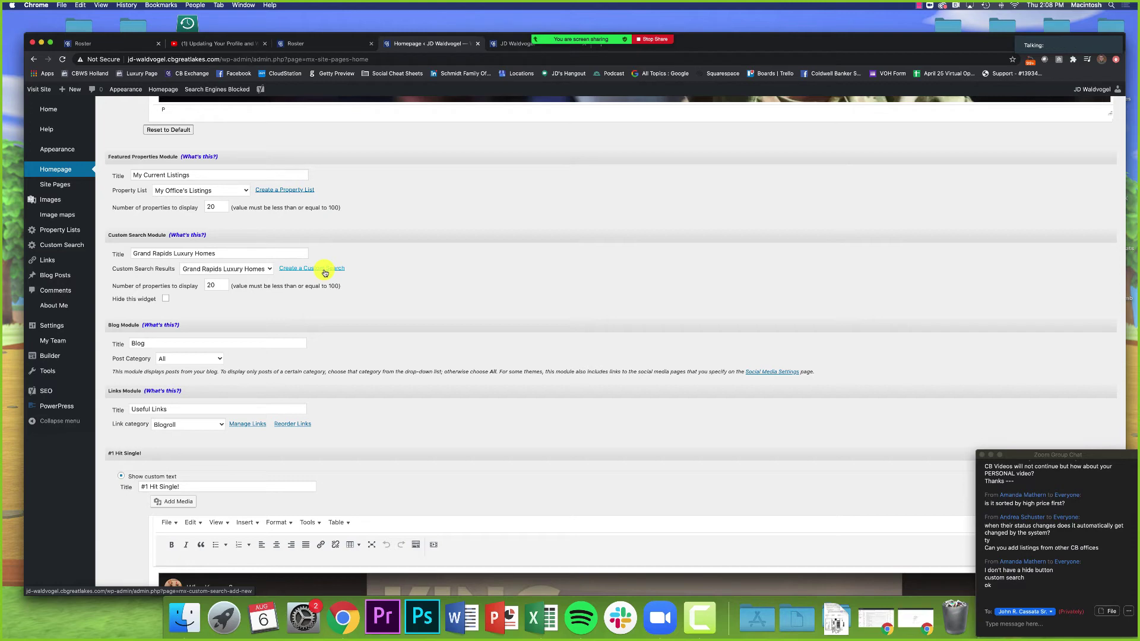
scroll(319, 315, "down", 5)
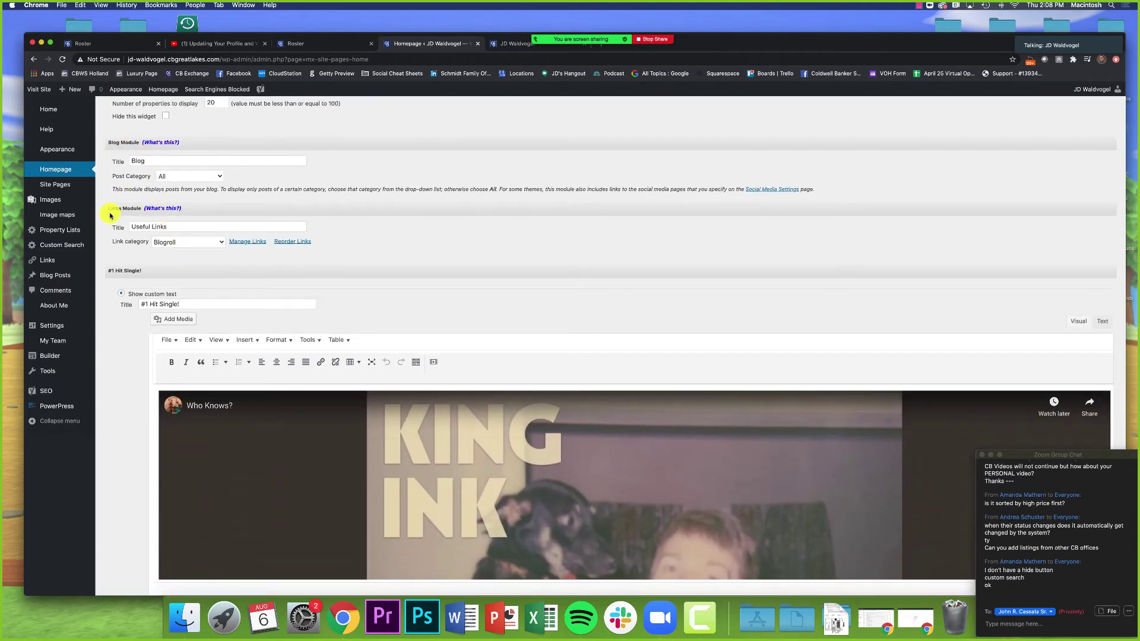
left_click(508, 44)
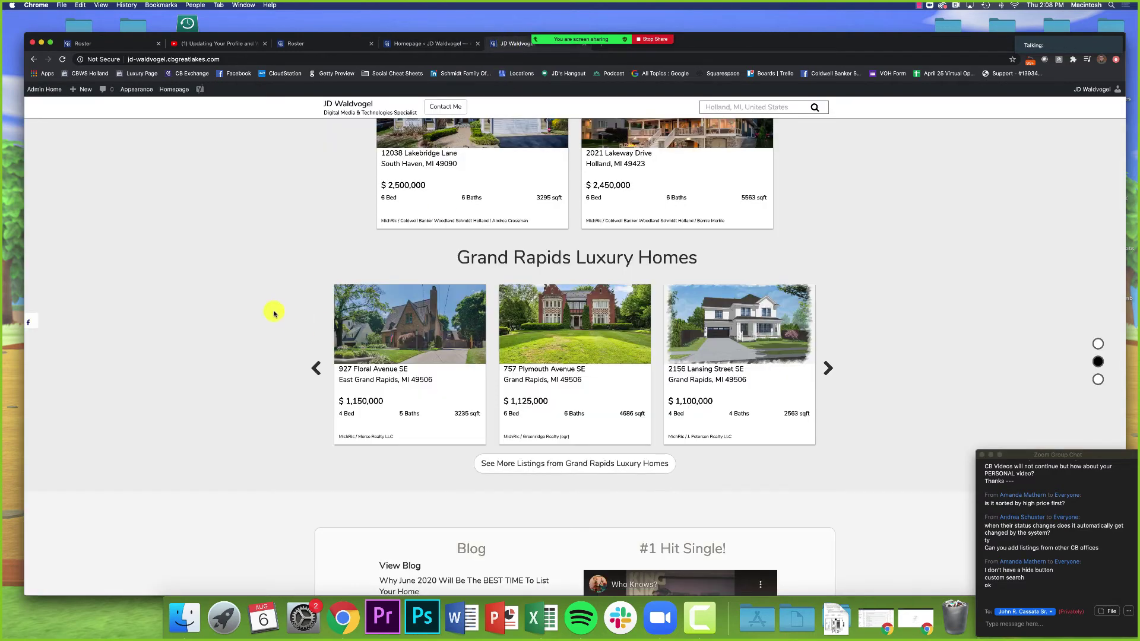
scroll(272, 311, "down", 8)
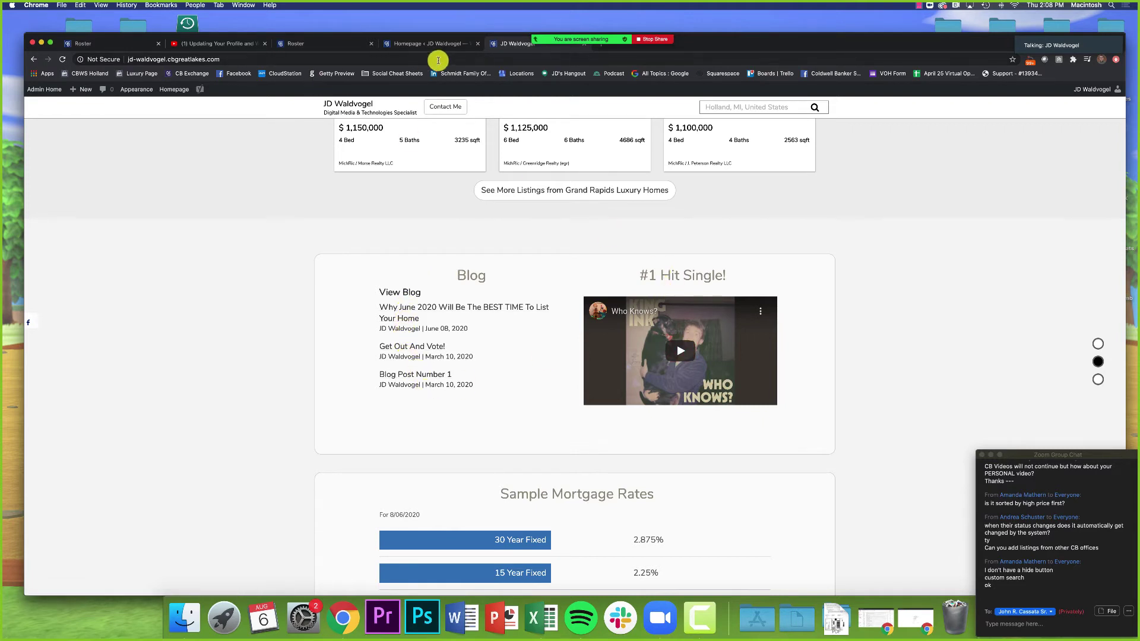
left_click(404, 45)
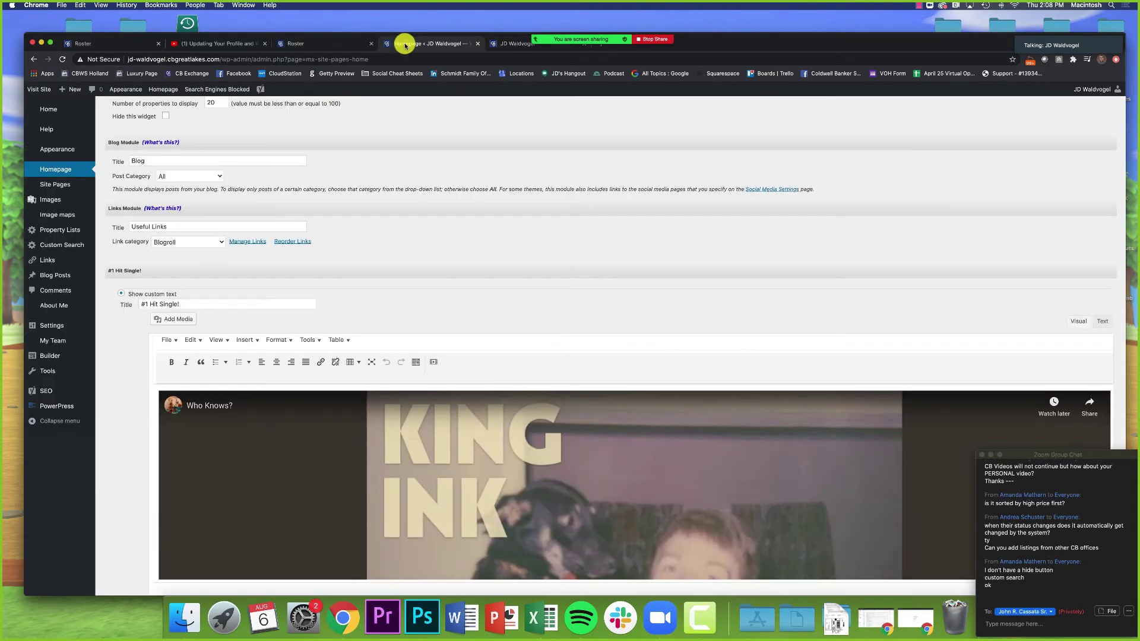
left_click(203, 243)
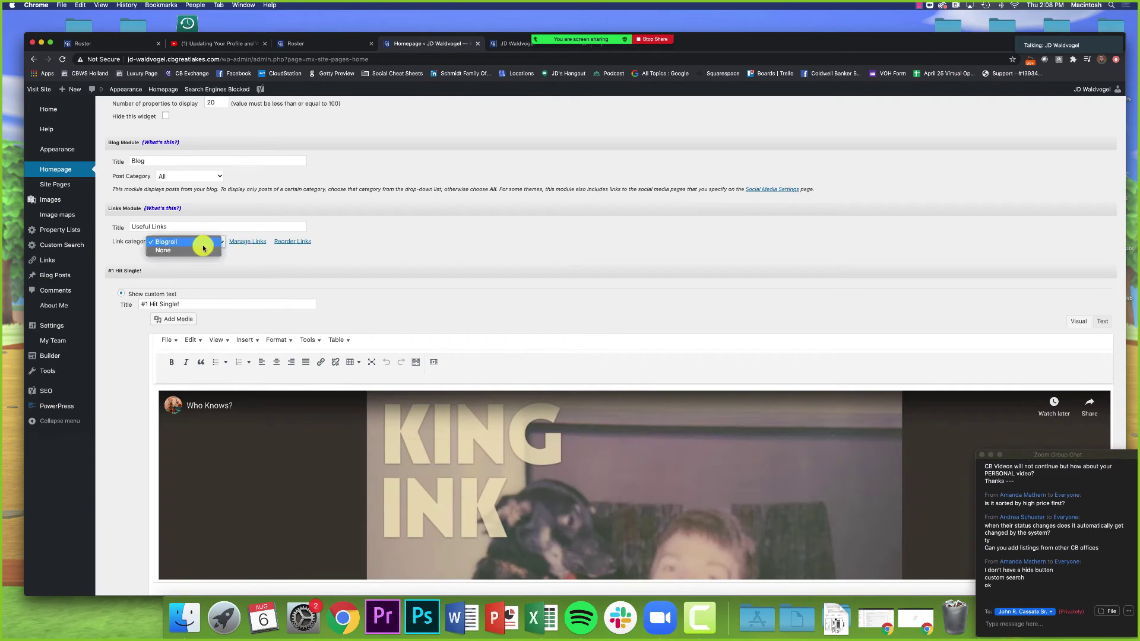
left_click(120, 257)
left_click_drag(117, 208, 154, 211)
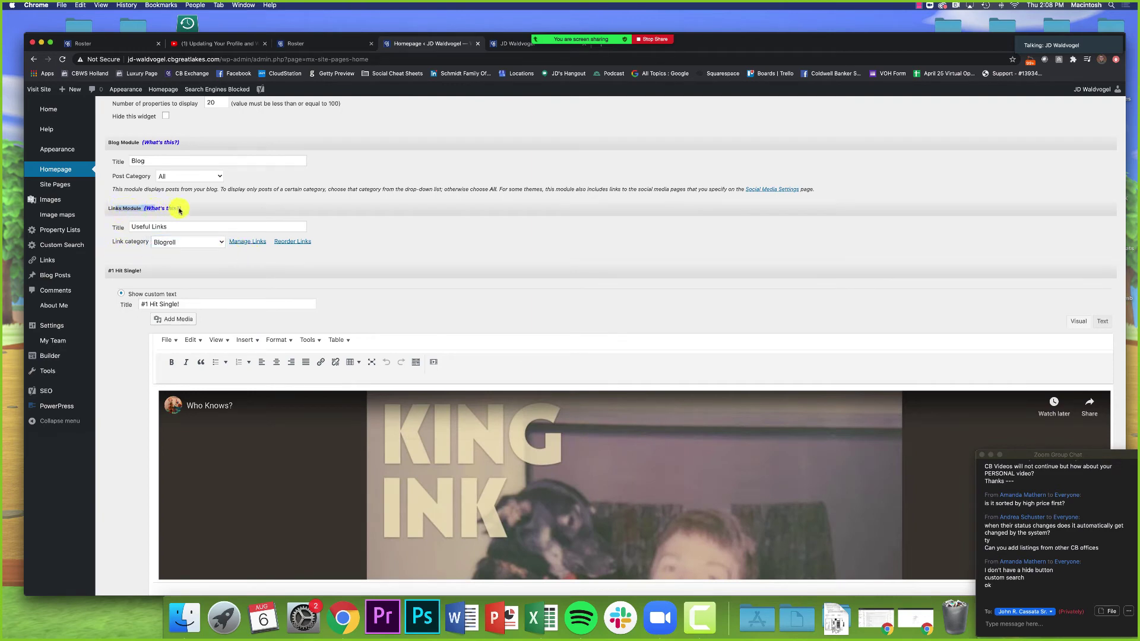
left_click(190, 226)
left_click(218, 210)
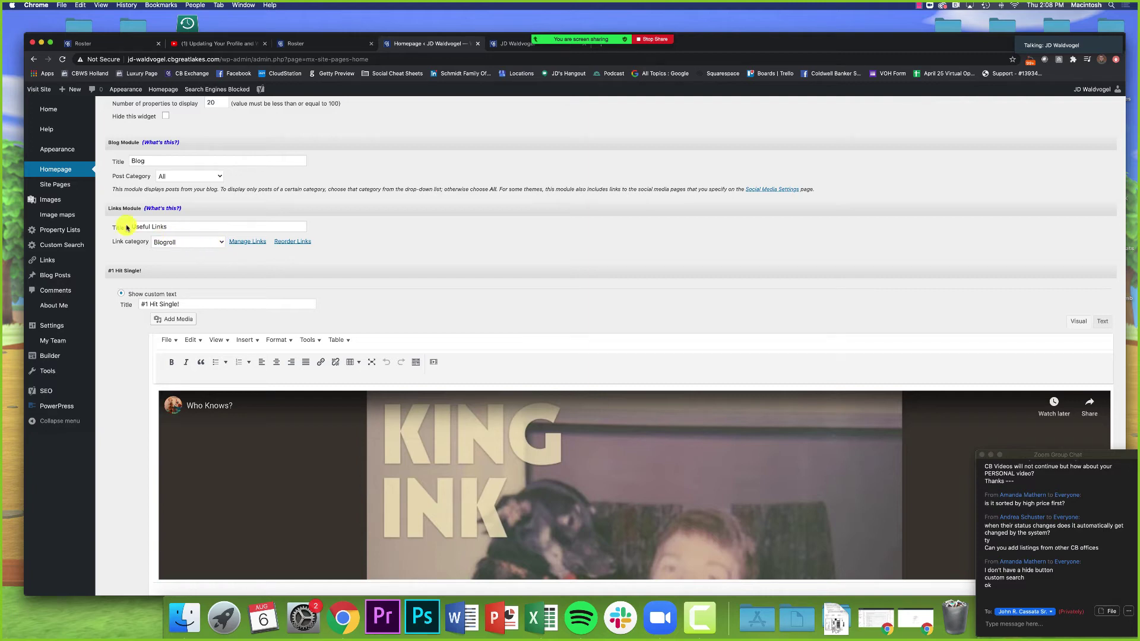
left_click_drag(108, 208, 147, 212)
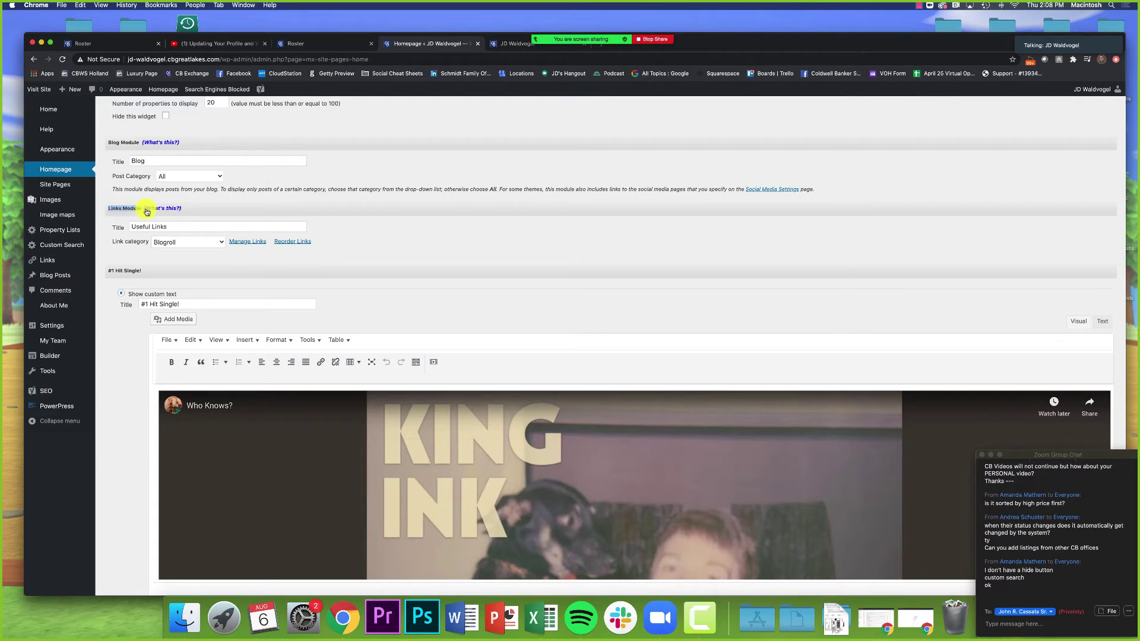
left_click(136, 188)
left_click(514, 43)
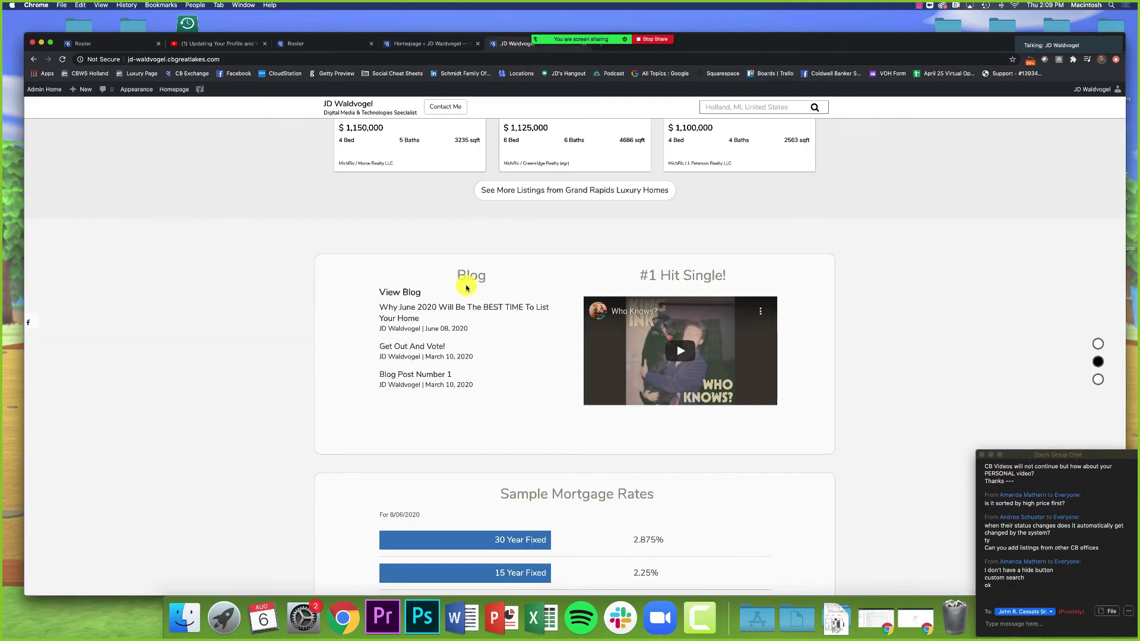
double_click(467, 286)
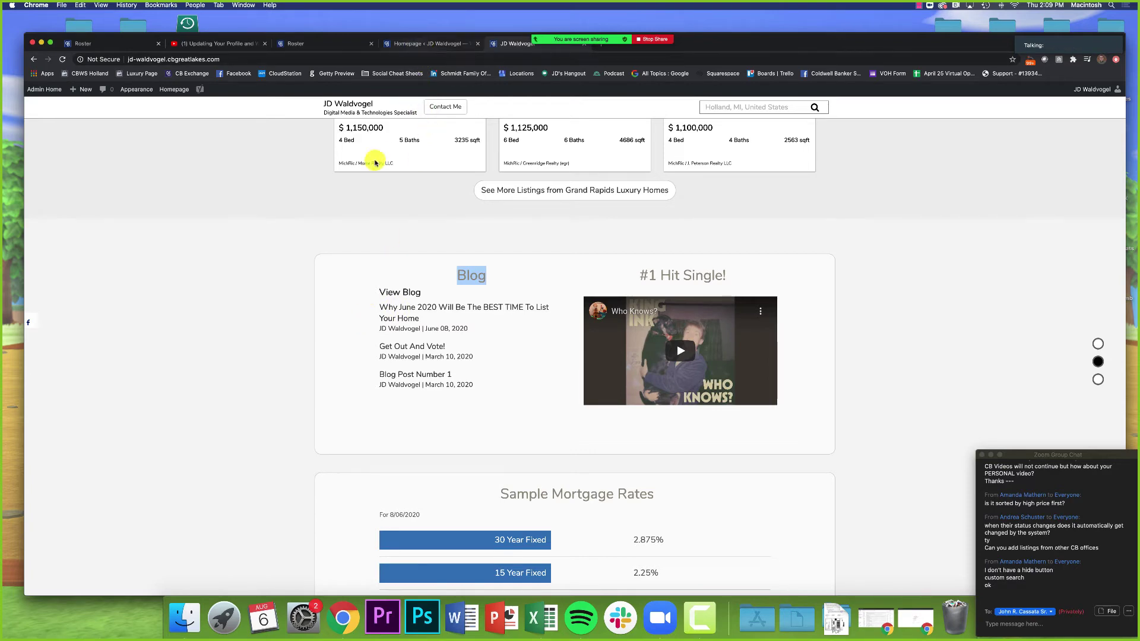
left_click(431, 44)
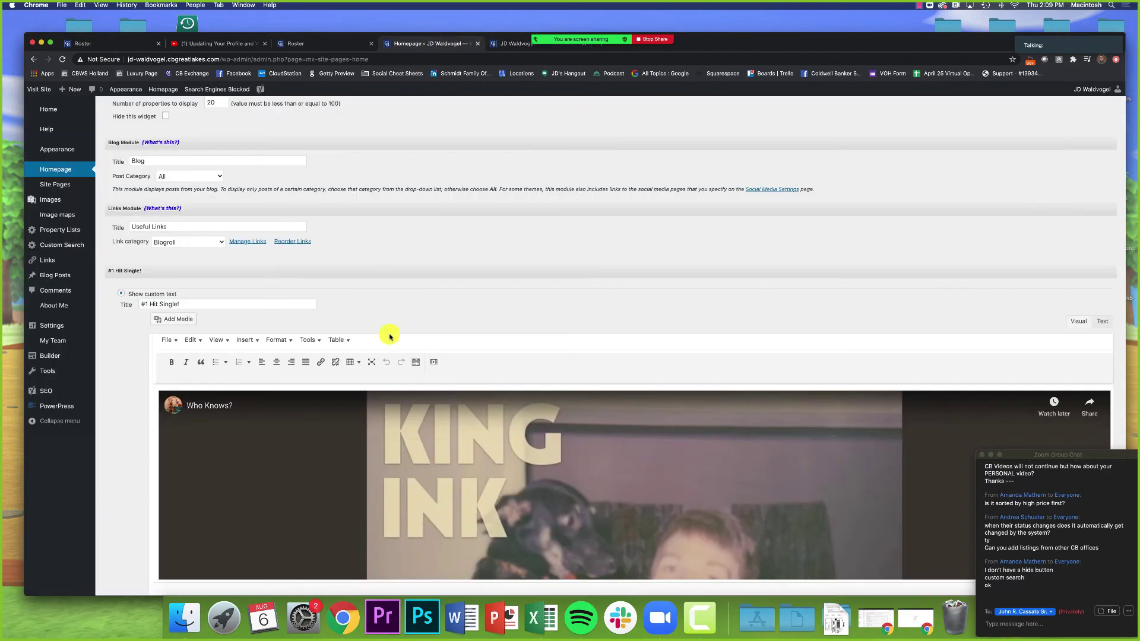
scroll(297, 315, "down", 1)
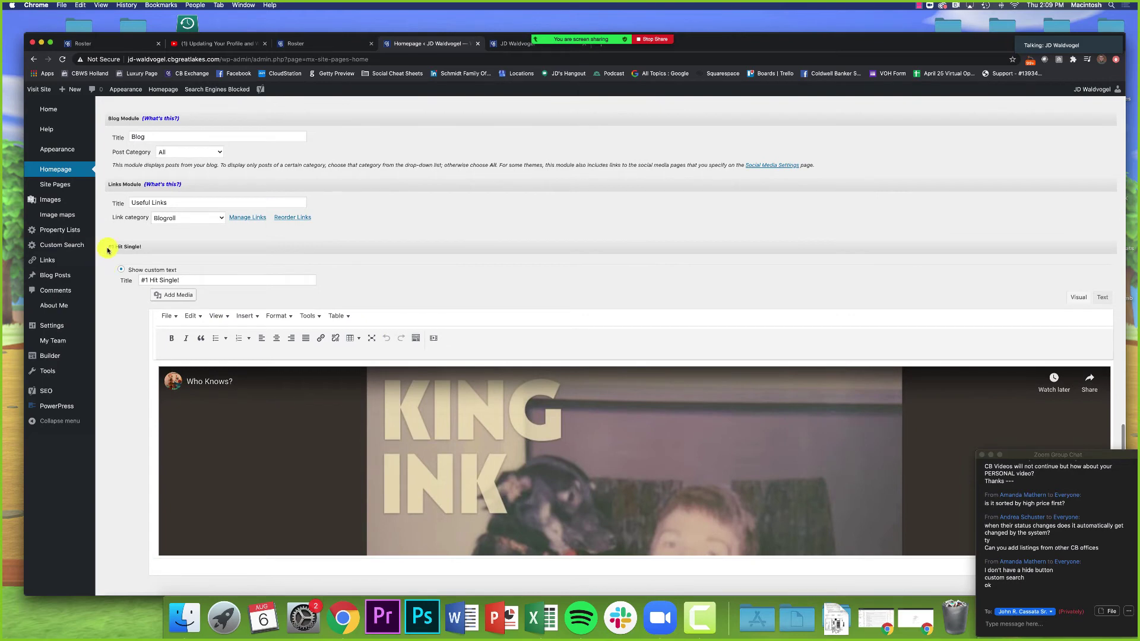
left_click_drag(126, 270, 179, 274)
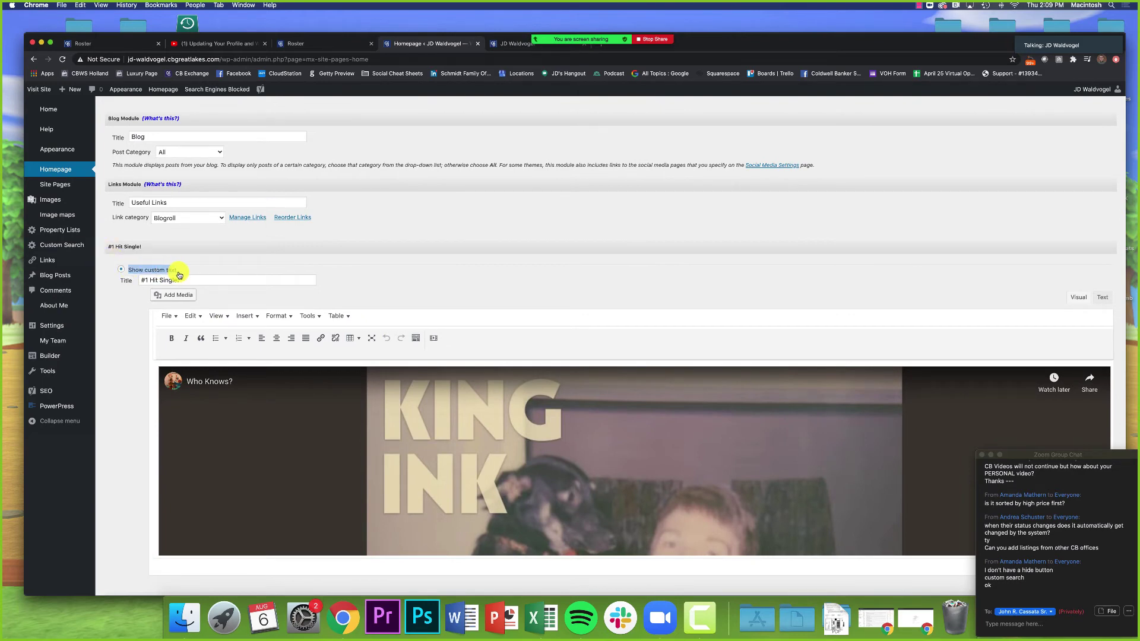
scroll(153, 296, "up", 1)
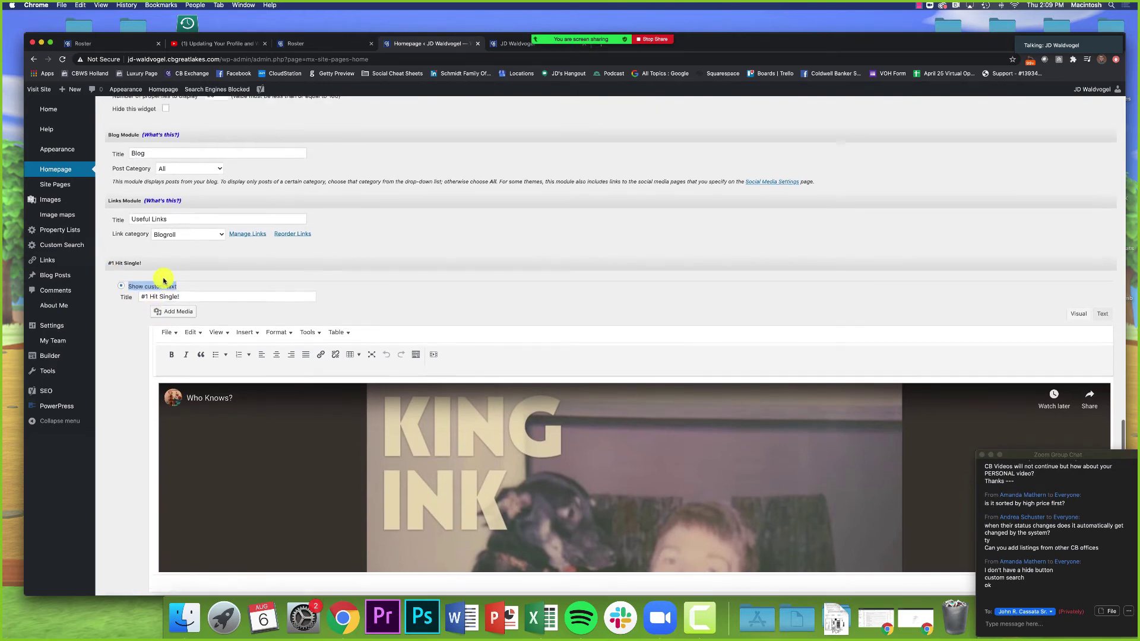
scroll(155, 303, "down", 3)
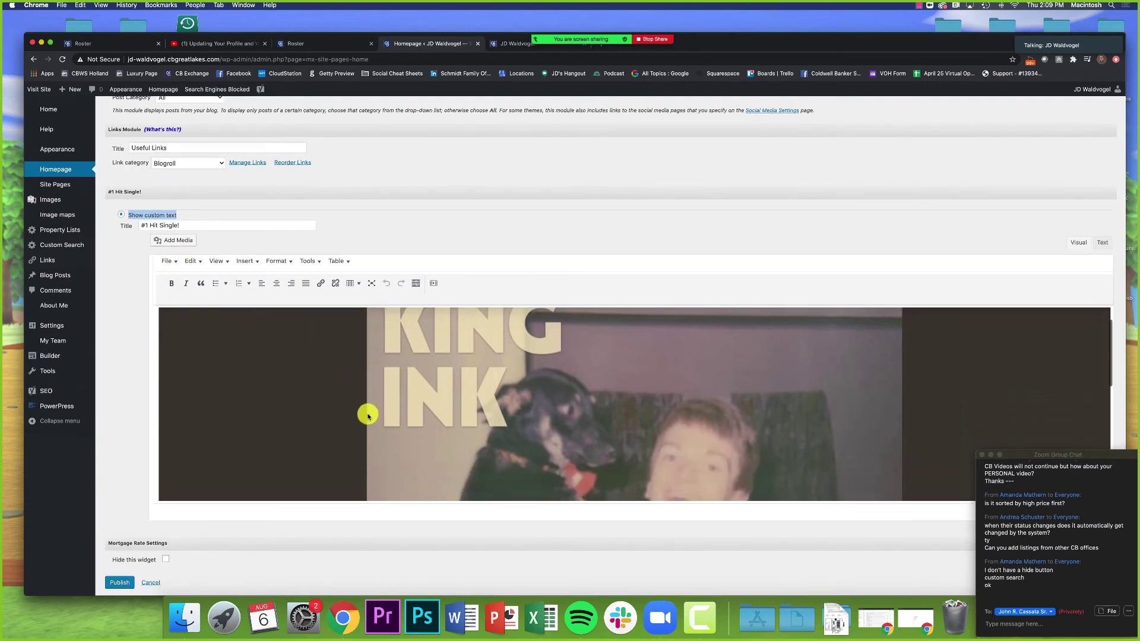
left_click(514, 47)
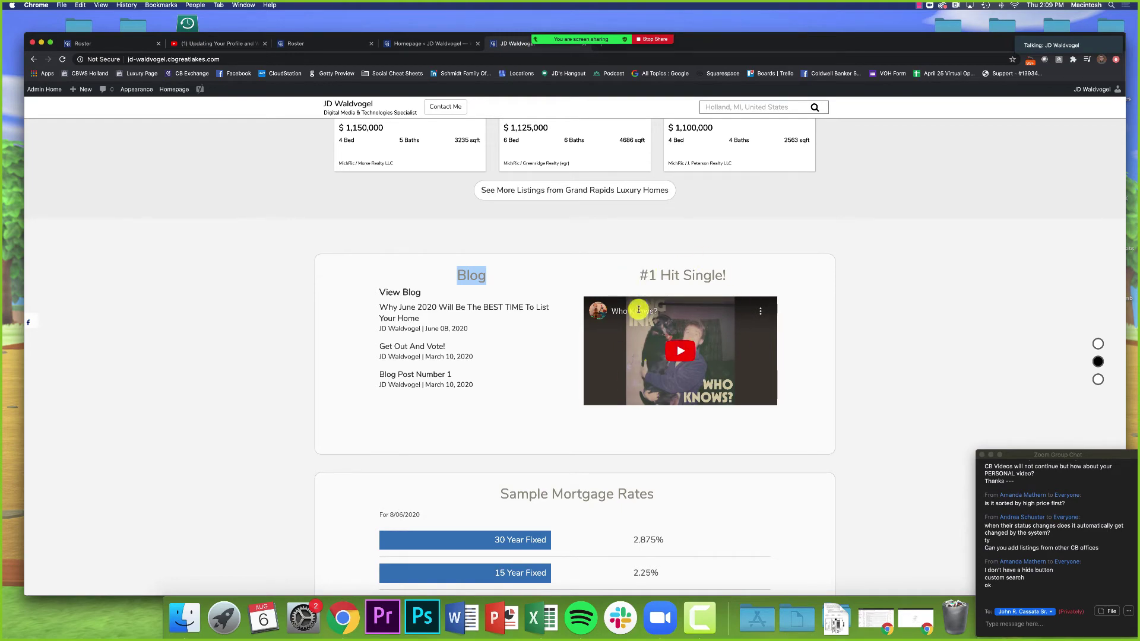
left_click_drag(637, 280, 722, 280)
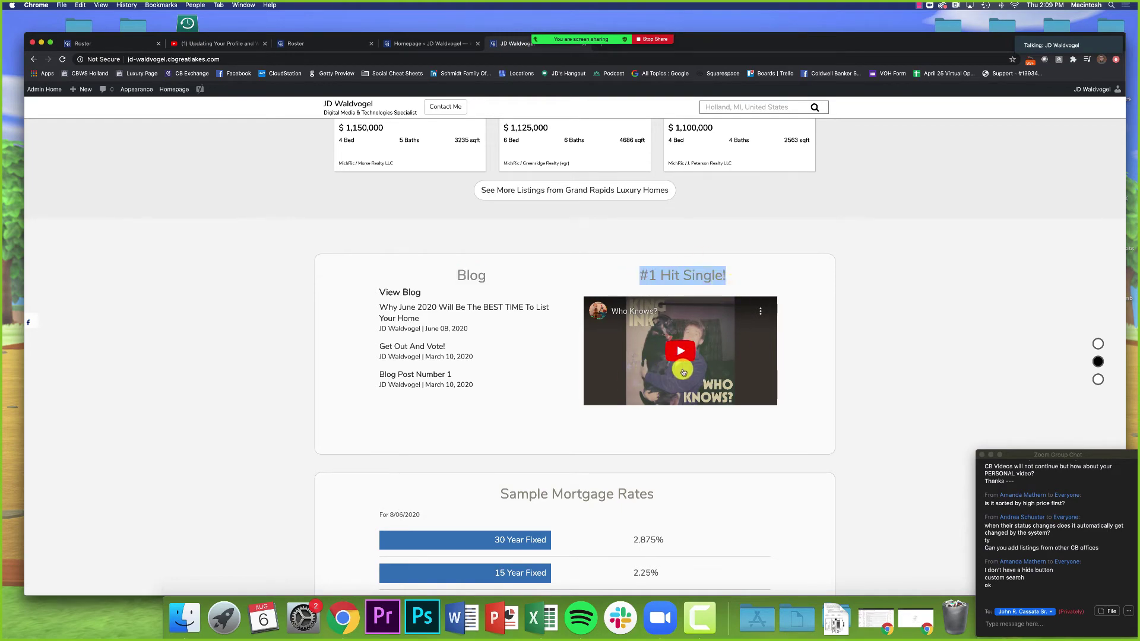
left_click(422, 43)
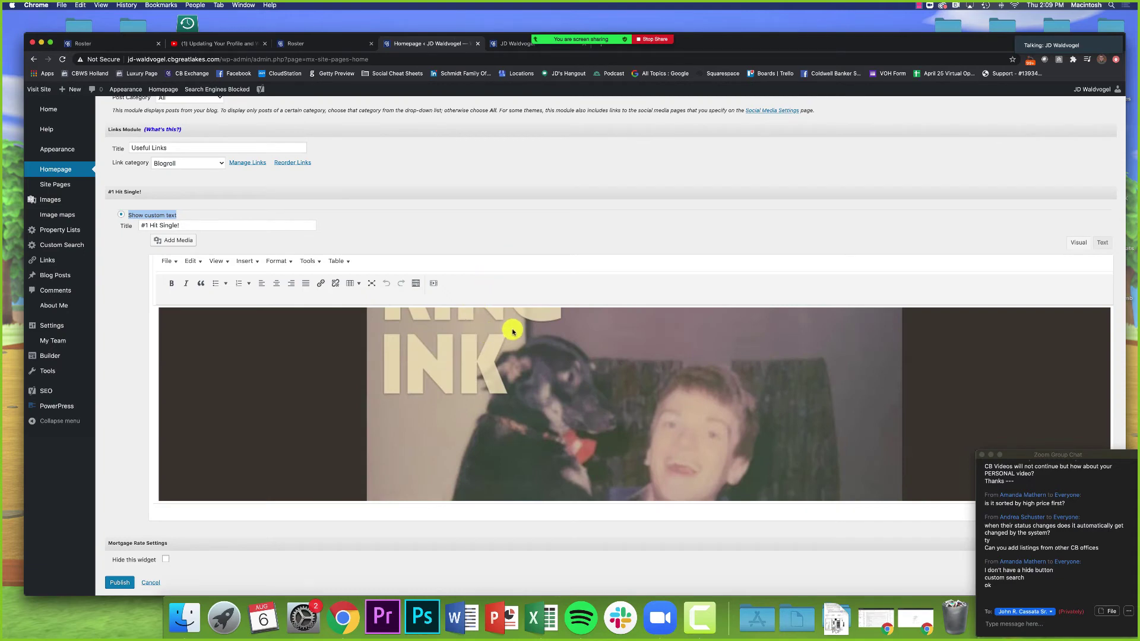
scroll(356, 315, "up", 1)
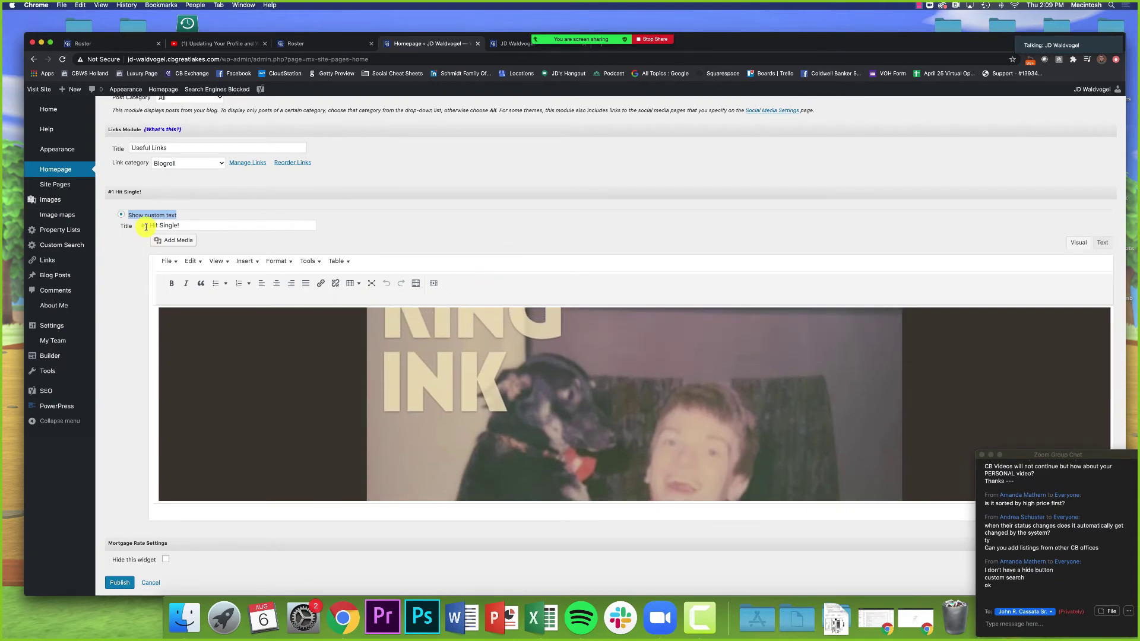
scroll(321, 397, "up", 3)
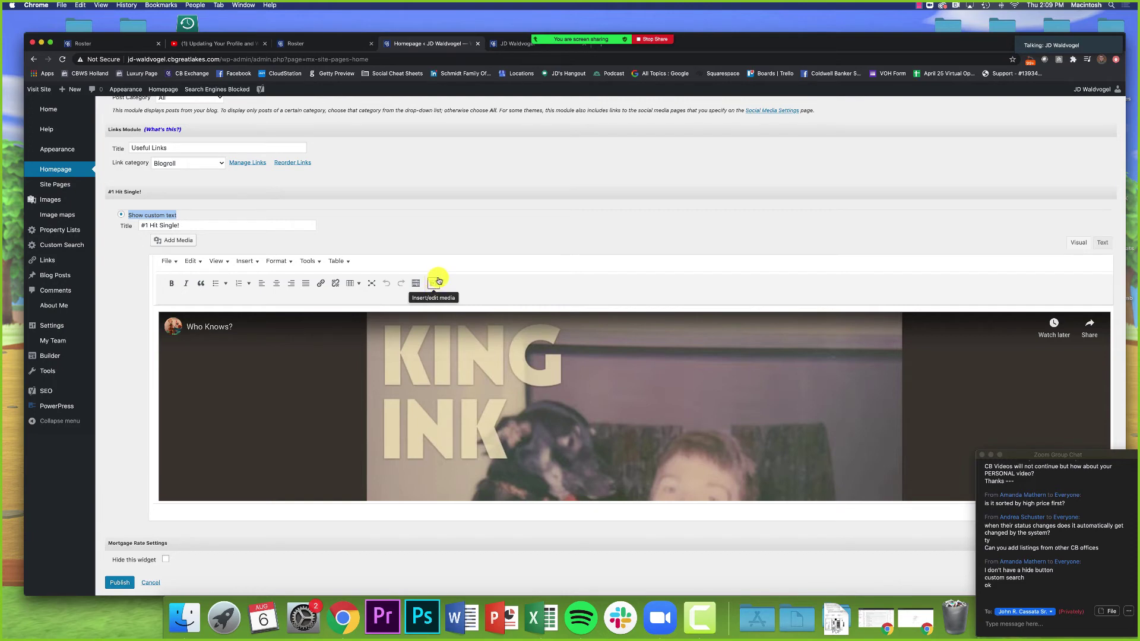
left_click(433, 285)
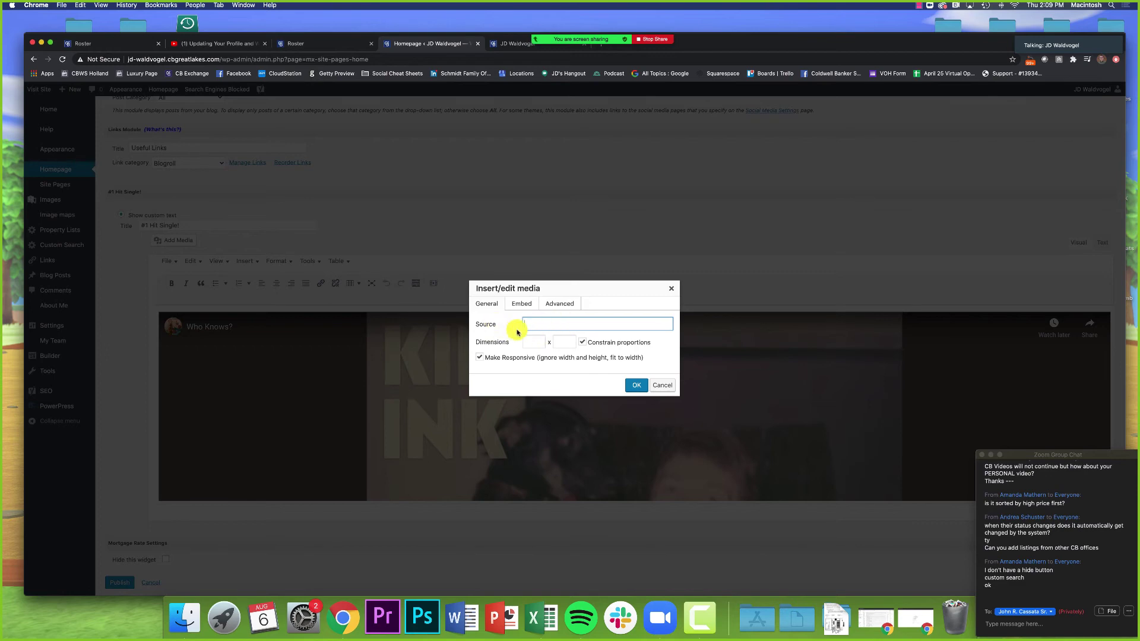
left_click(669, 292)
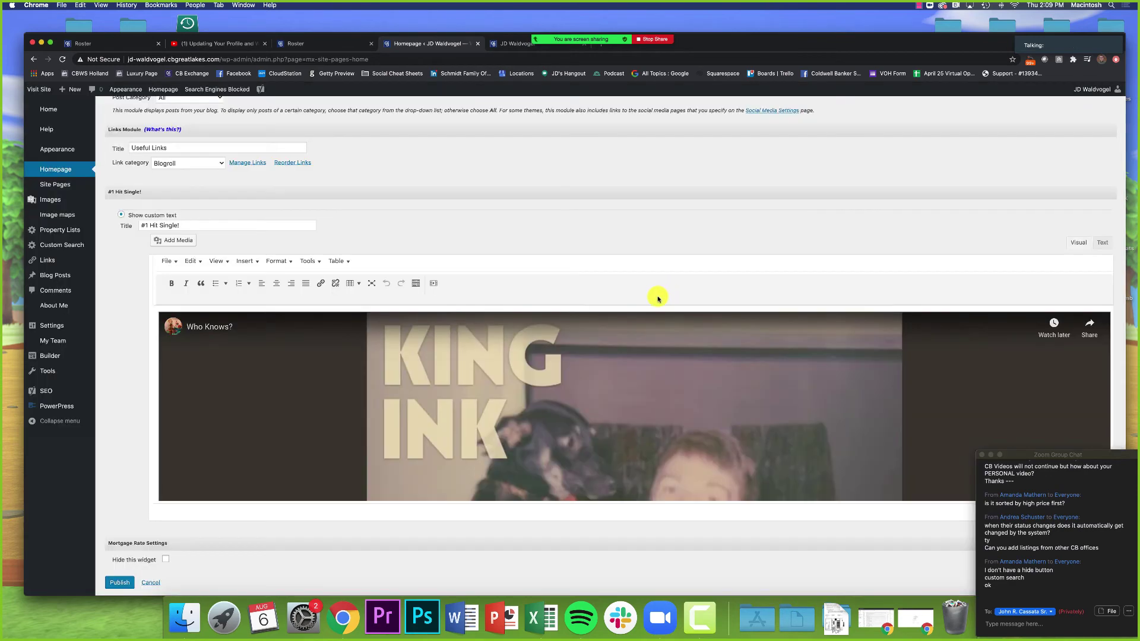
left_click(512, 42)
Step: Play the #1 Hit Single video muted and skip to near its end
left_click(680, 350)
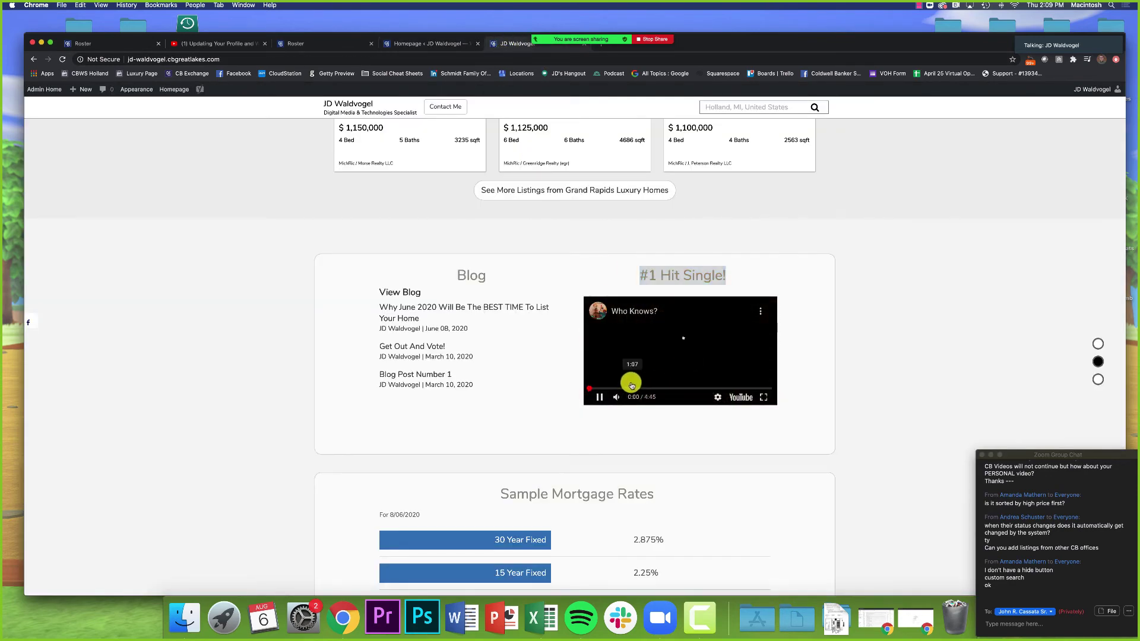
left_click(618, 396)
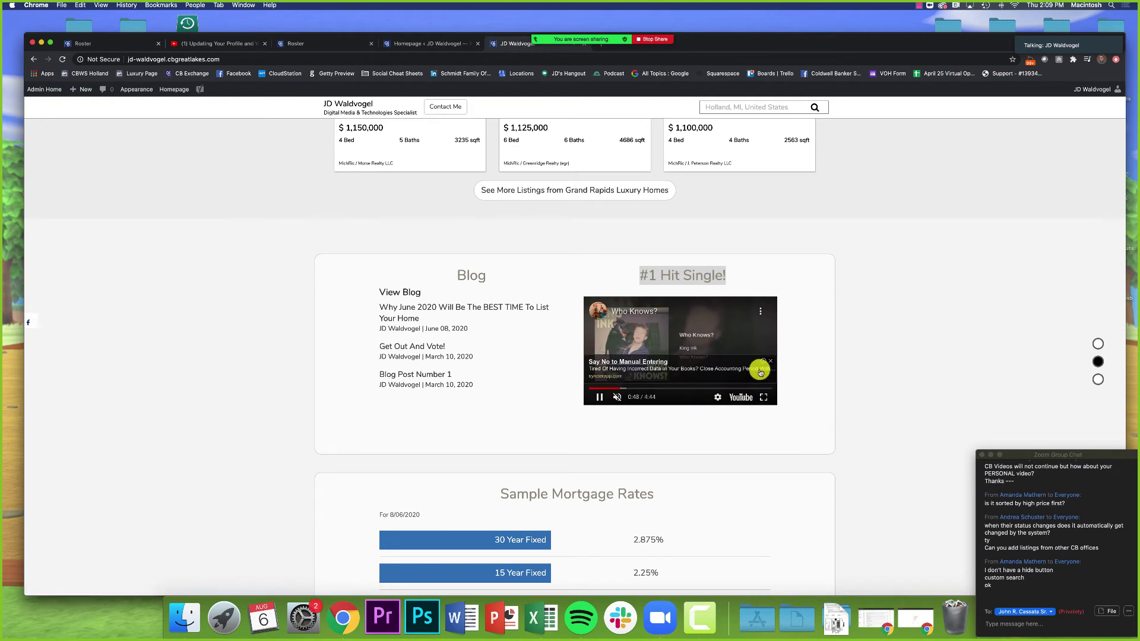
left_click(767, 389)
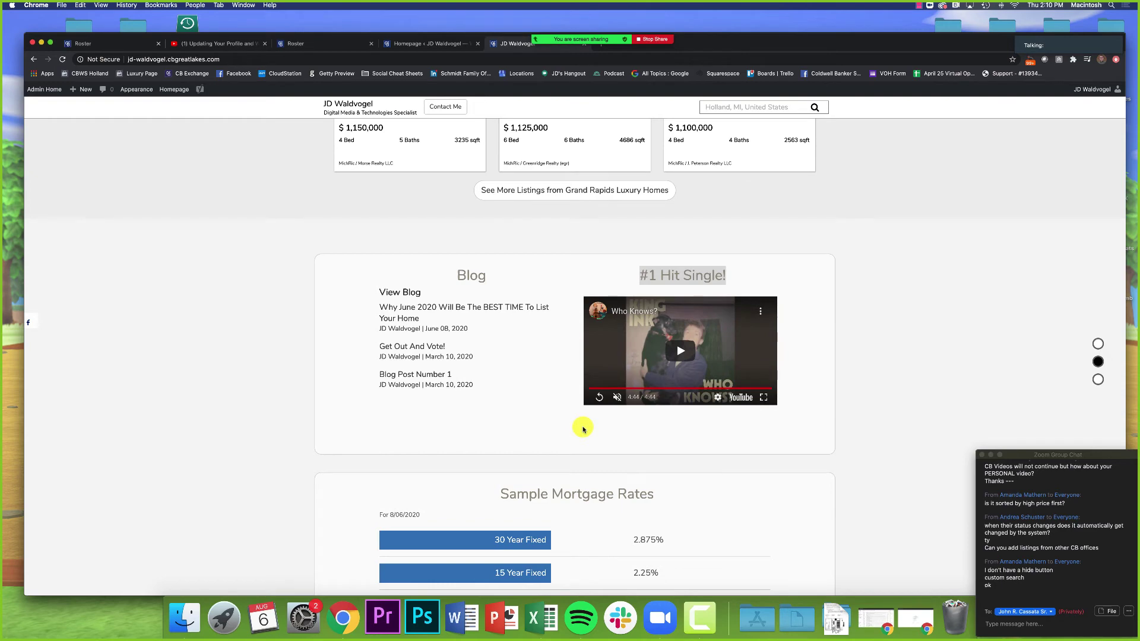
left_click(810, 313)
Step: Scroll to the Sample Mortgage Rates box and point out its heading and disclaimer
scroll(695, 363, "down", 5)
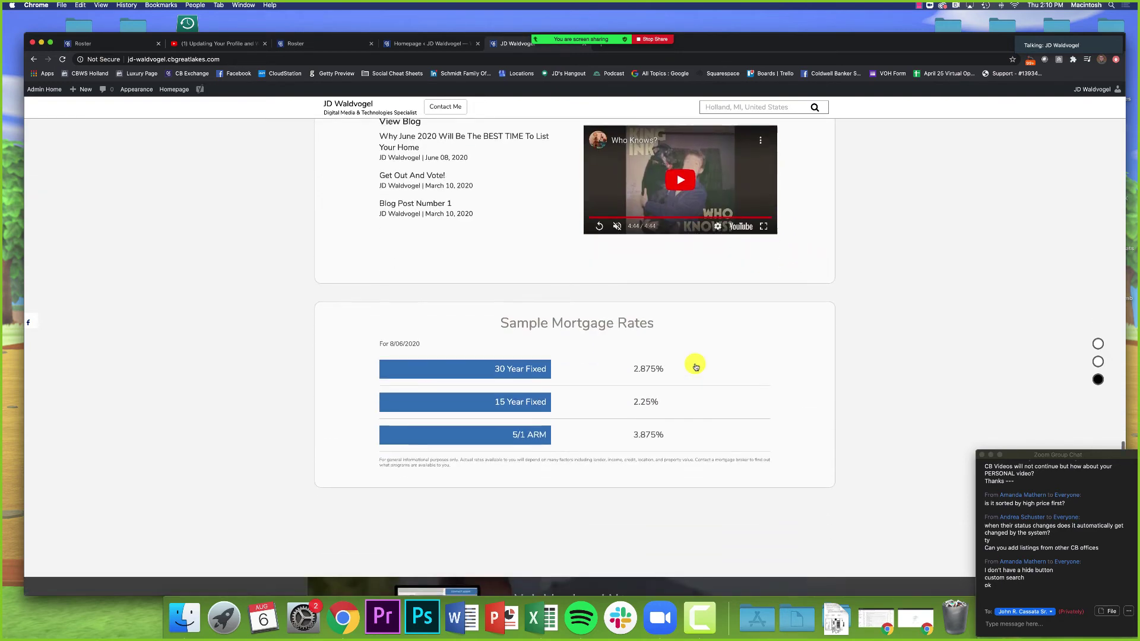
scroll(665, 360, "up", 3)
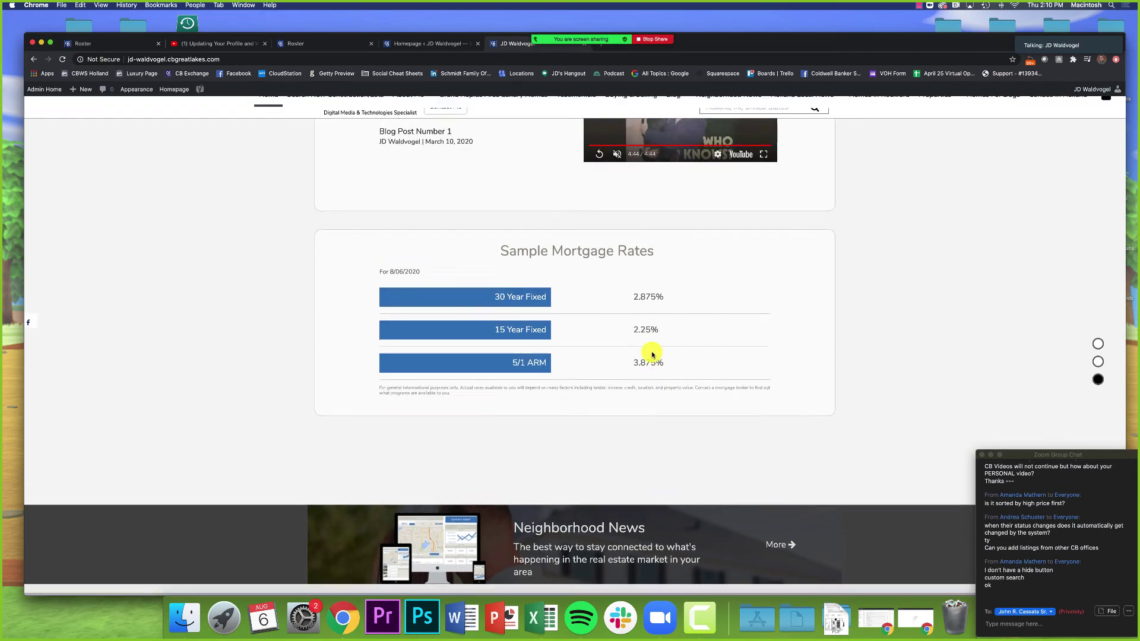
left_click_drag(509, 260, 669, 272)
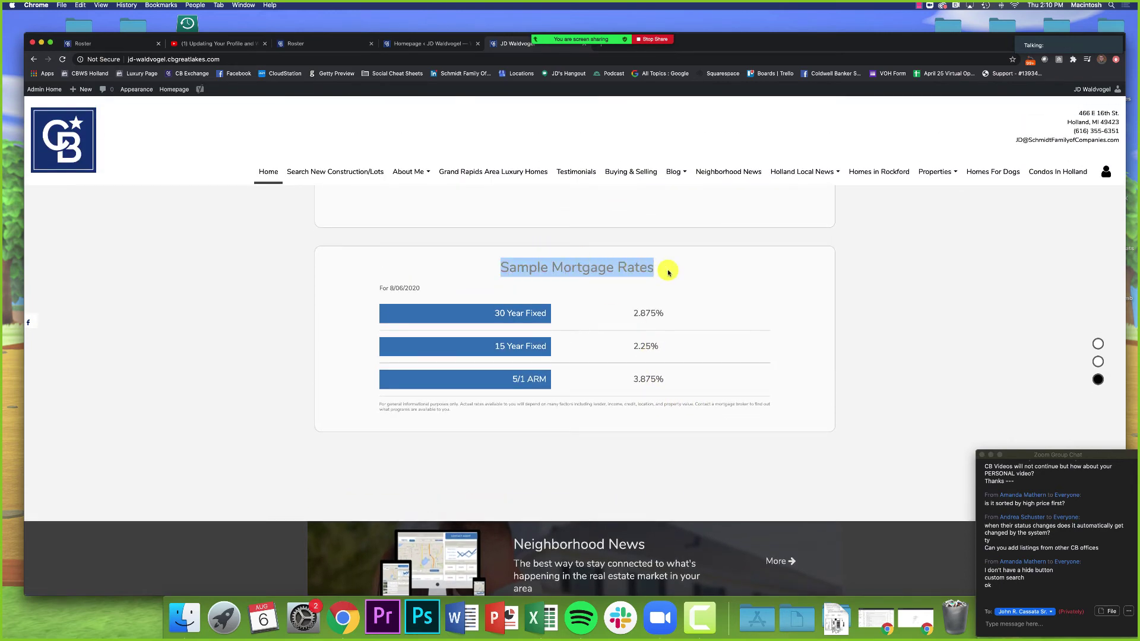
left_click(632, 411)
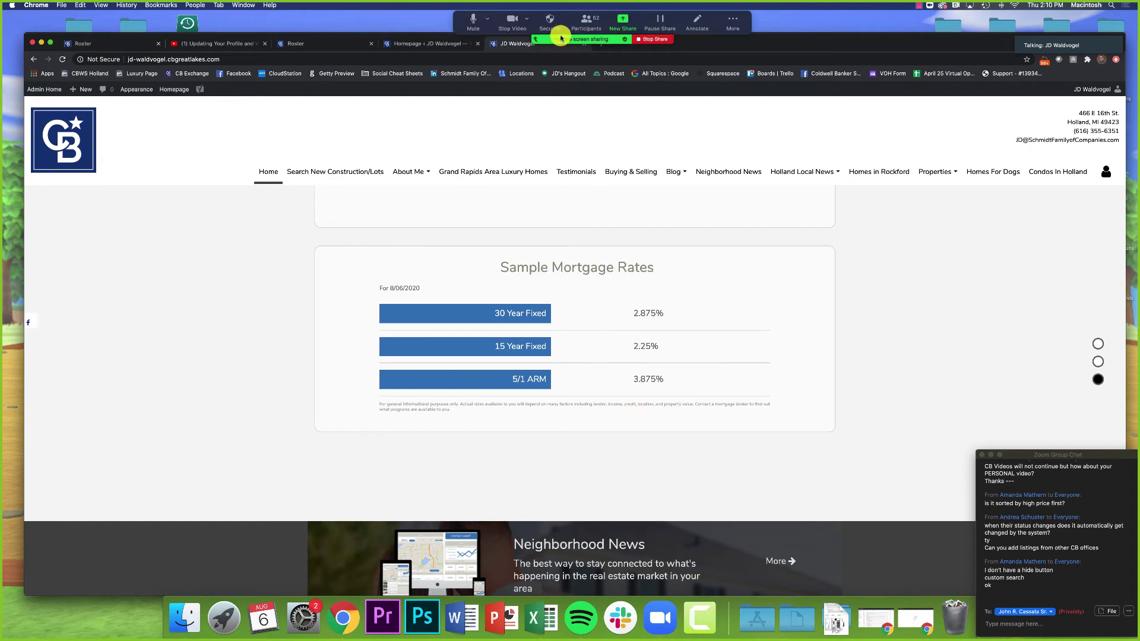
left_click_drag(463, 416, 383, 407)
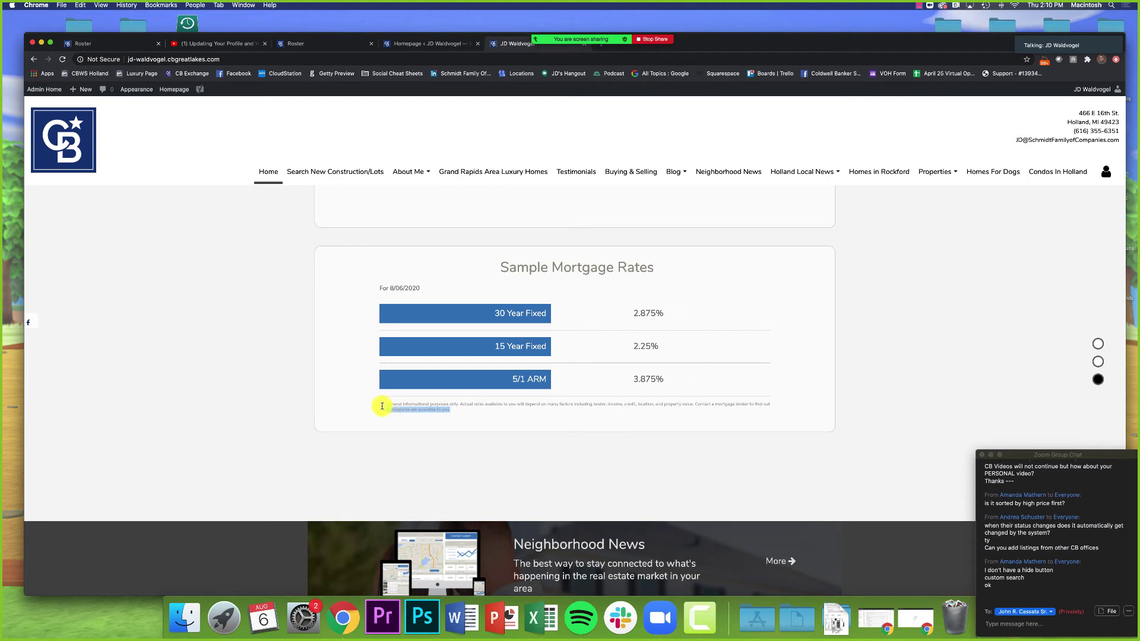
triple_click(415, 405)
left_click(466, 407)
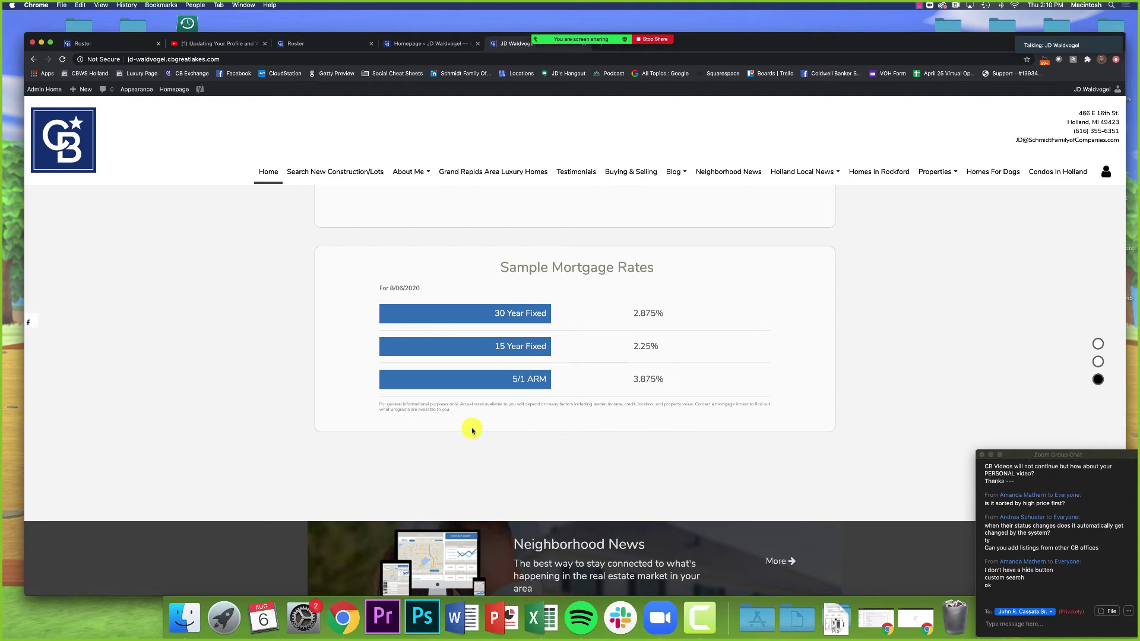
left_click_drag(500, 265, 669, 265)
left_click(672, 267)
Step: Set the Mortgage Rate Settings widget to hidden and publish the homepage changes
left_click(420, 44)
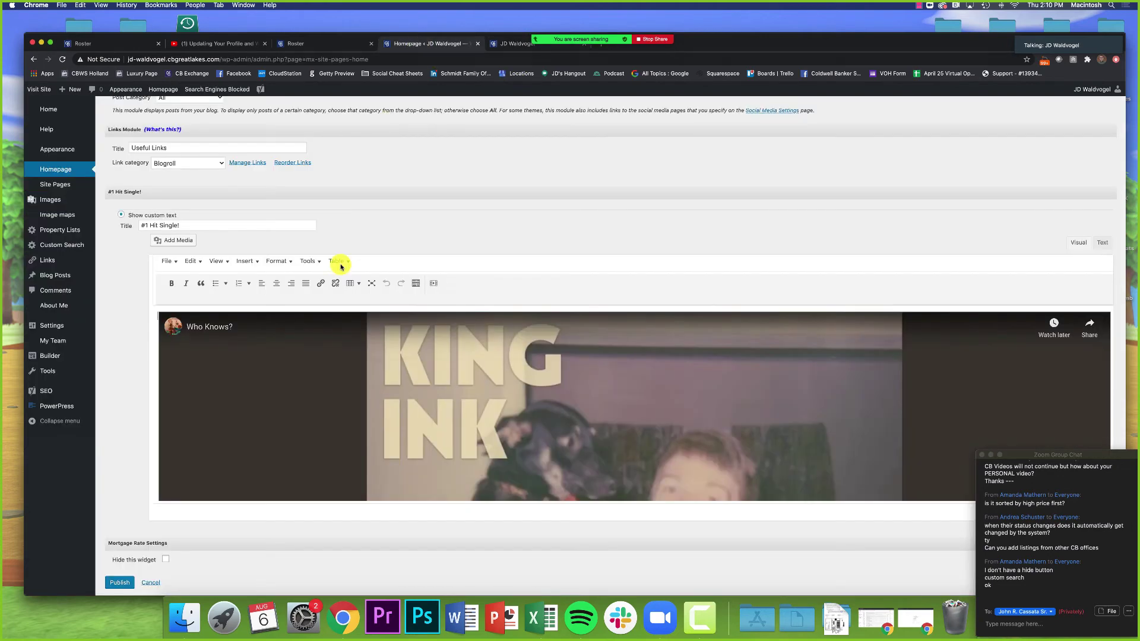
scroll(137, 364, "down", 1)
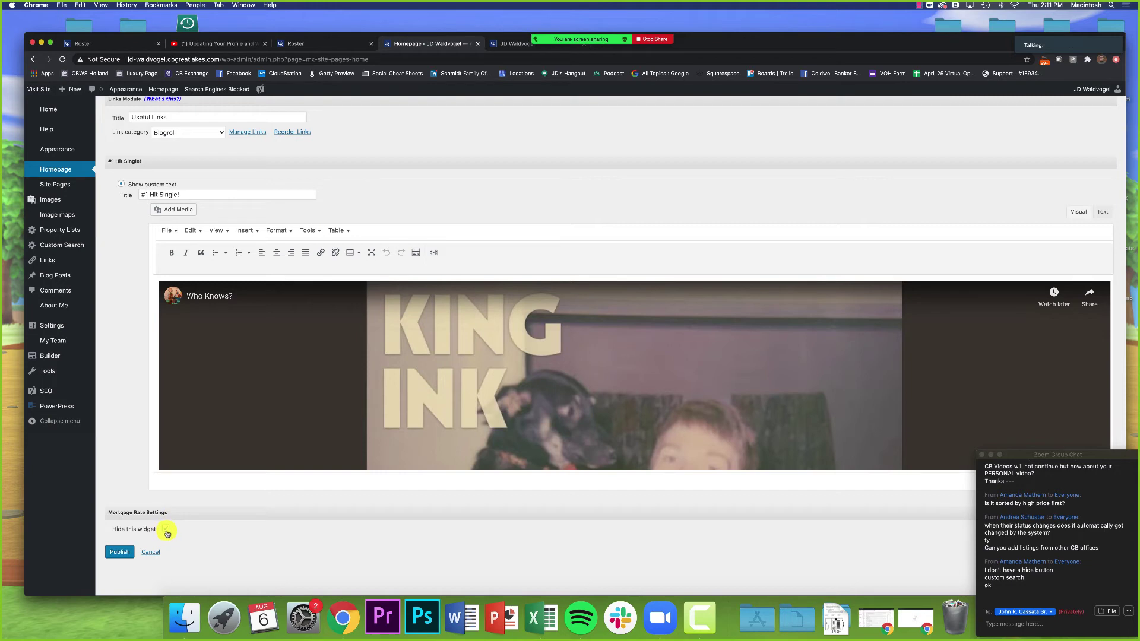
left_click(166, 530)
left_click(121, 555)
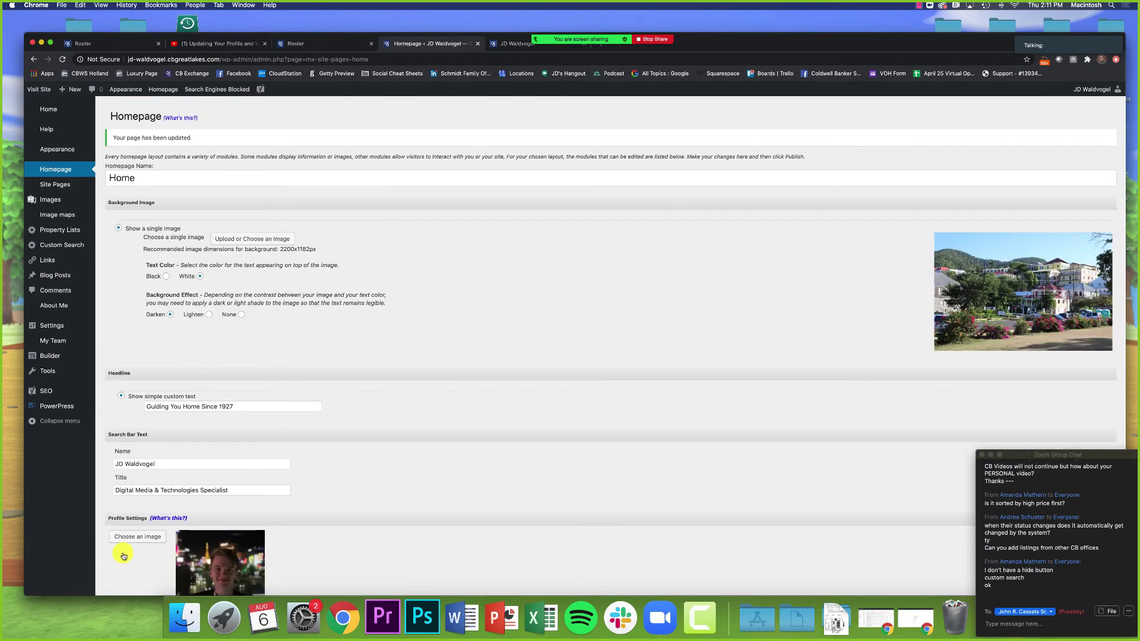
scroll(319, 334, "down", 3)
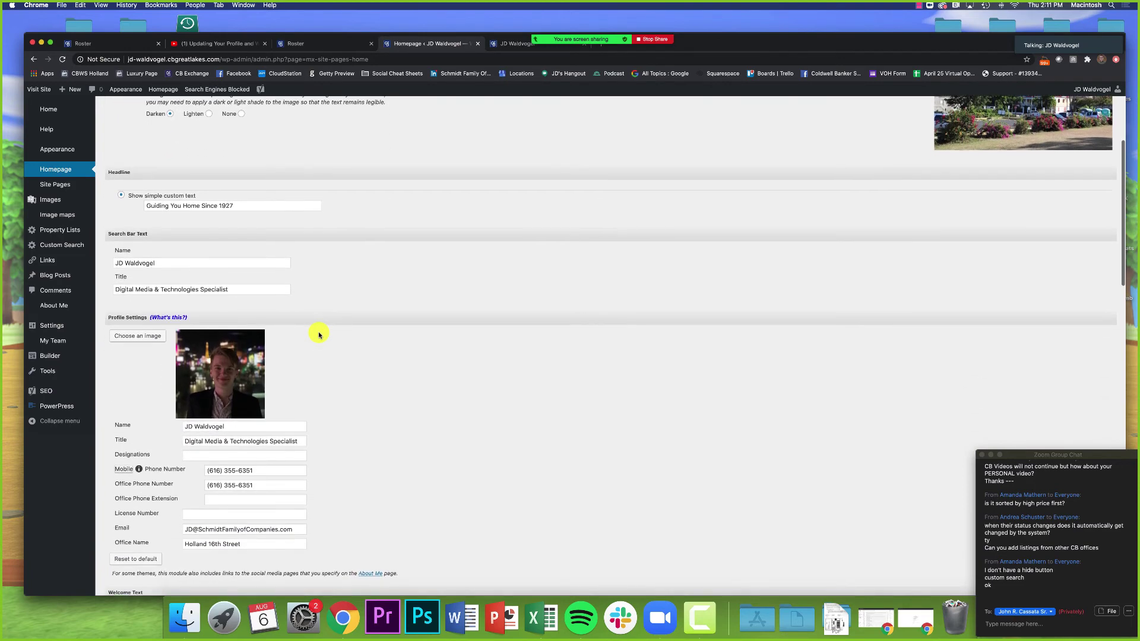
scroll(319, 334, "down", 2)
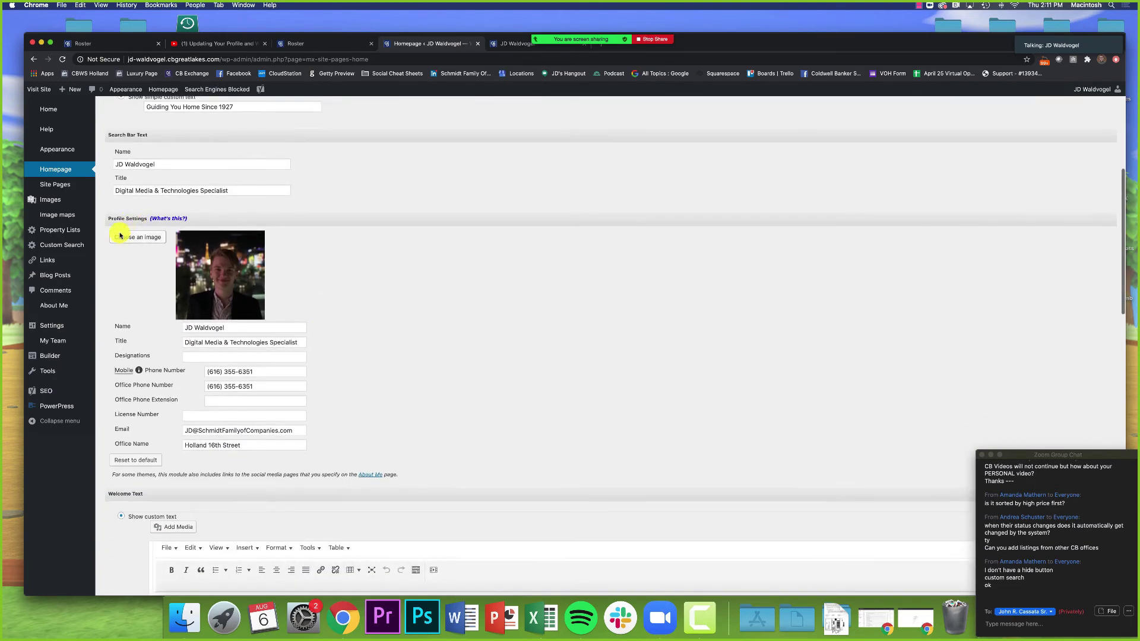
scroll(245, 297, "down", 3)
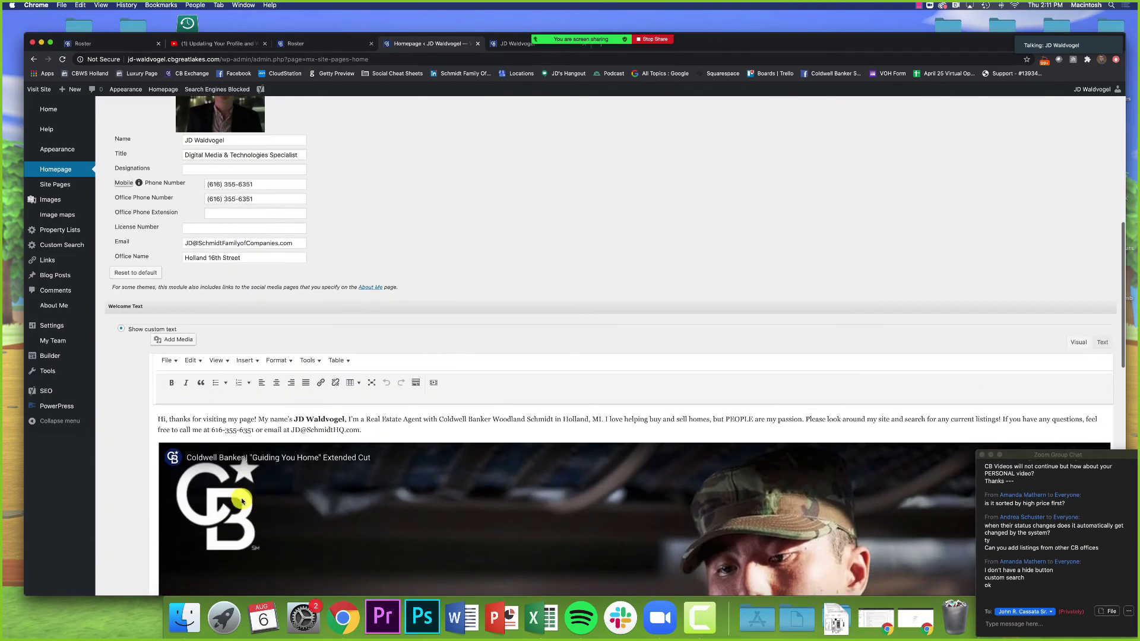
scroll(169, 494, "down", 10)
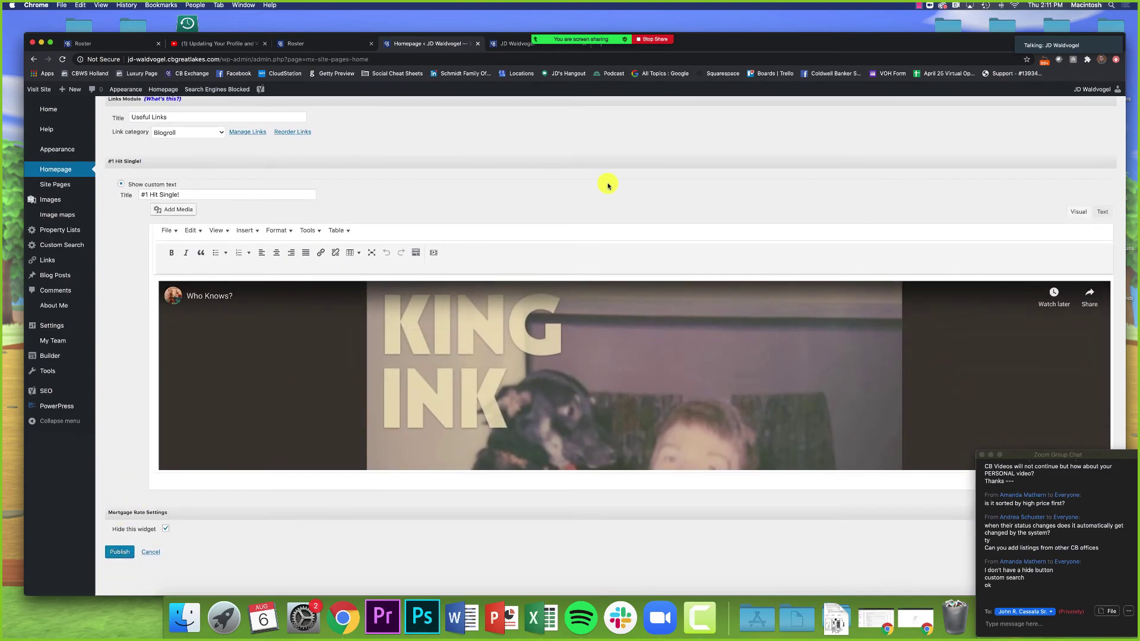
left_click(520, 44)
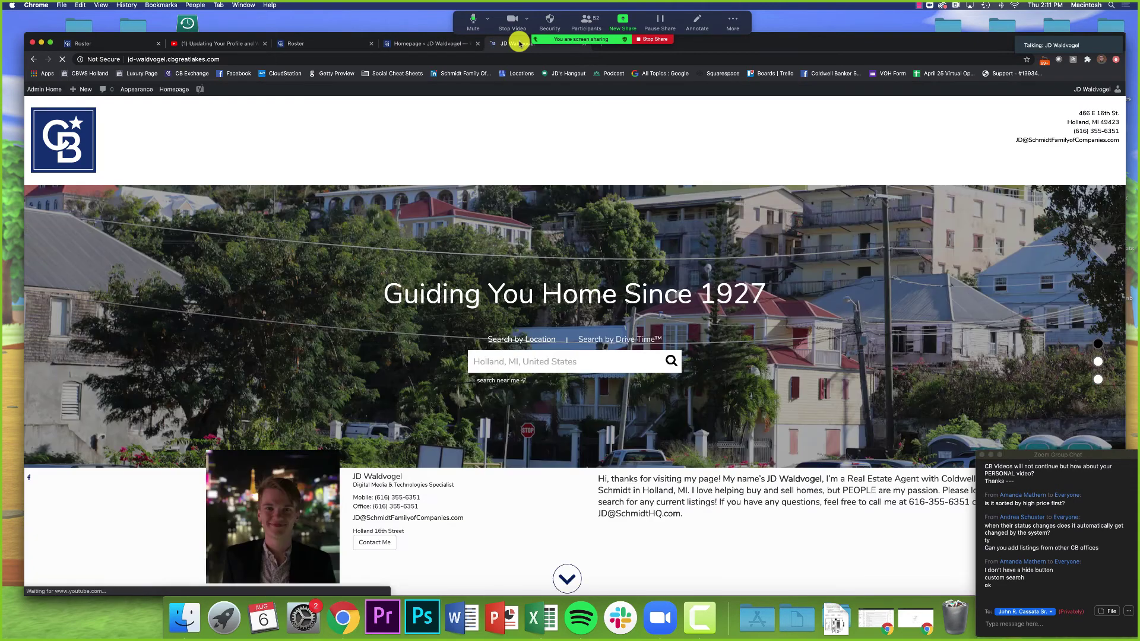
Step: Scroll the live homepage to confirm Neighborhood News now follows Blog with no mortgage rates box
scroll(483, 148, "down", 5)
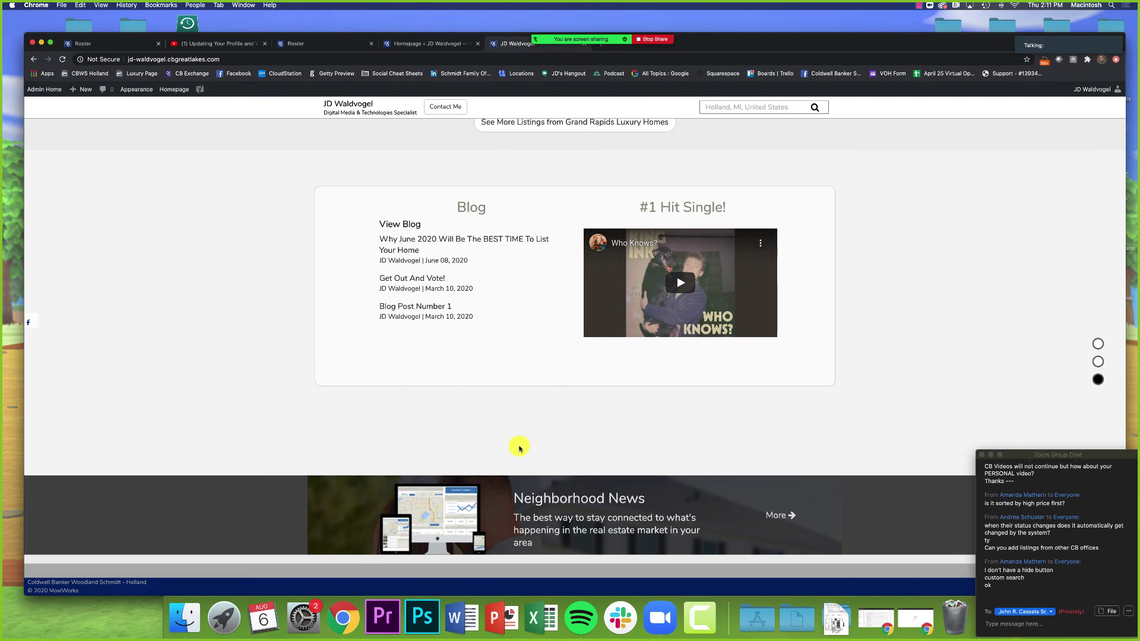
scroll(516, 446, "up", 1)
scroll(518, 447, "down", 1)
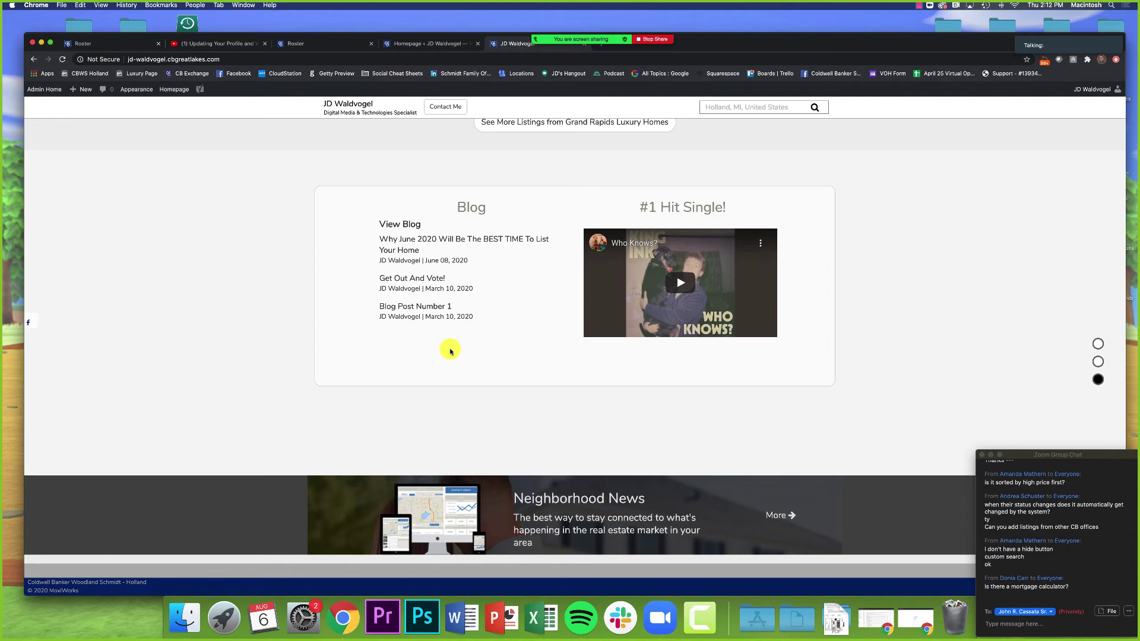
Step: Go to the Site Pages All Pages list
left_click(452, 43)
scroll(434, 330, "up", 15)
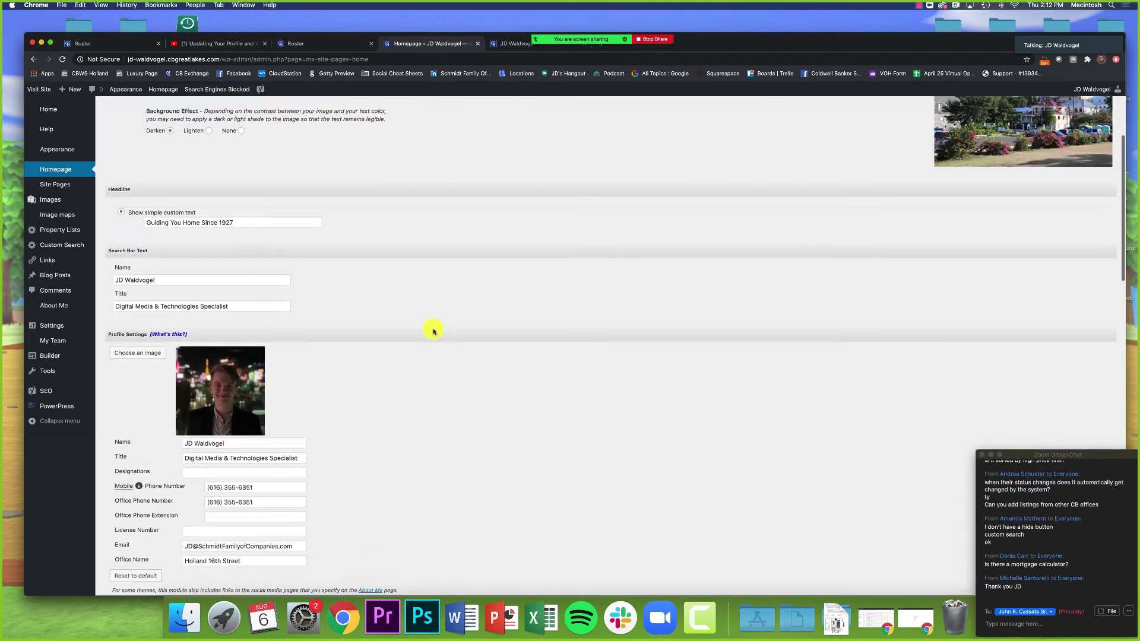
left_click(58, 171)
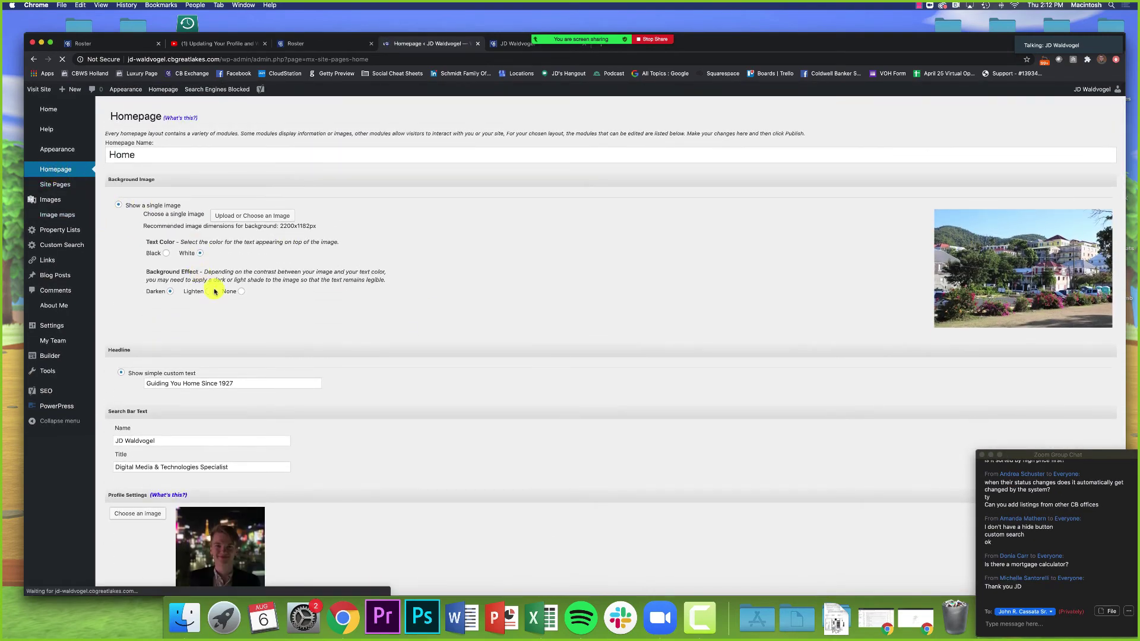
left_click(47, 188)
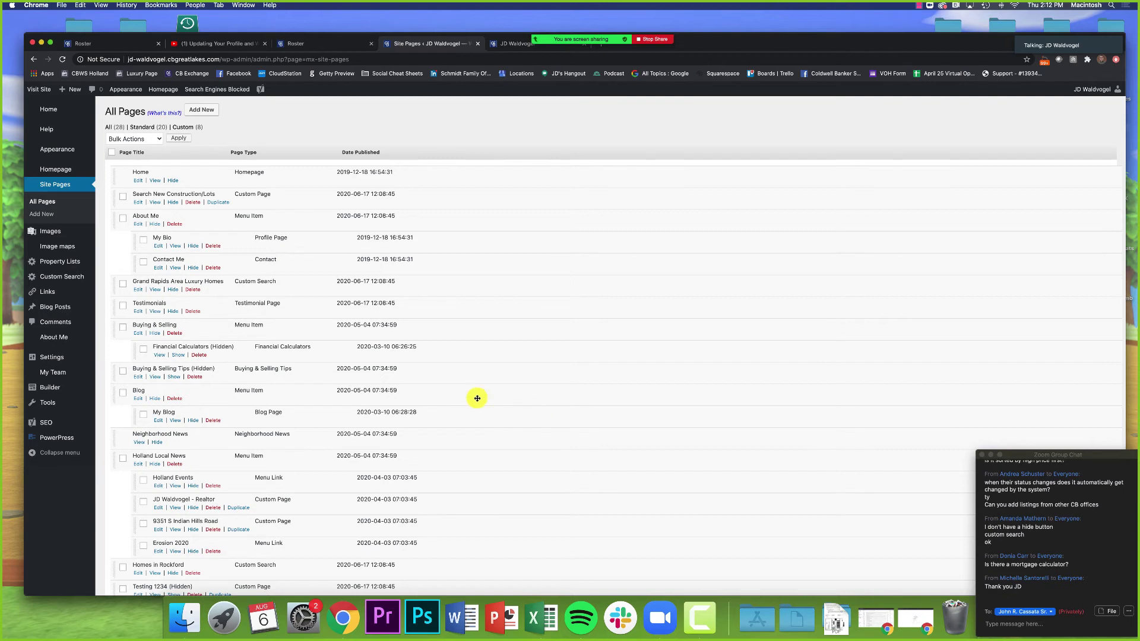
Step: Preview the Financial Calculators page in a new tab and return to the Site Pages list
left_click(162, 356)
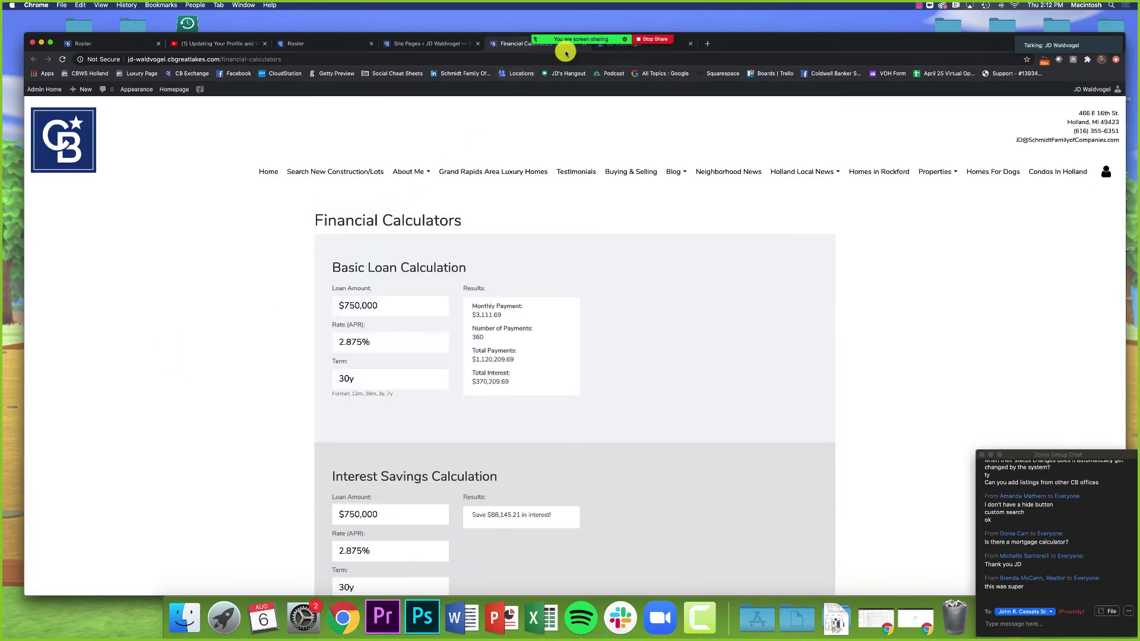
mouse_move(584, 39)
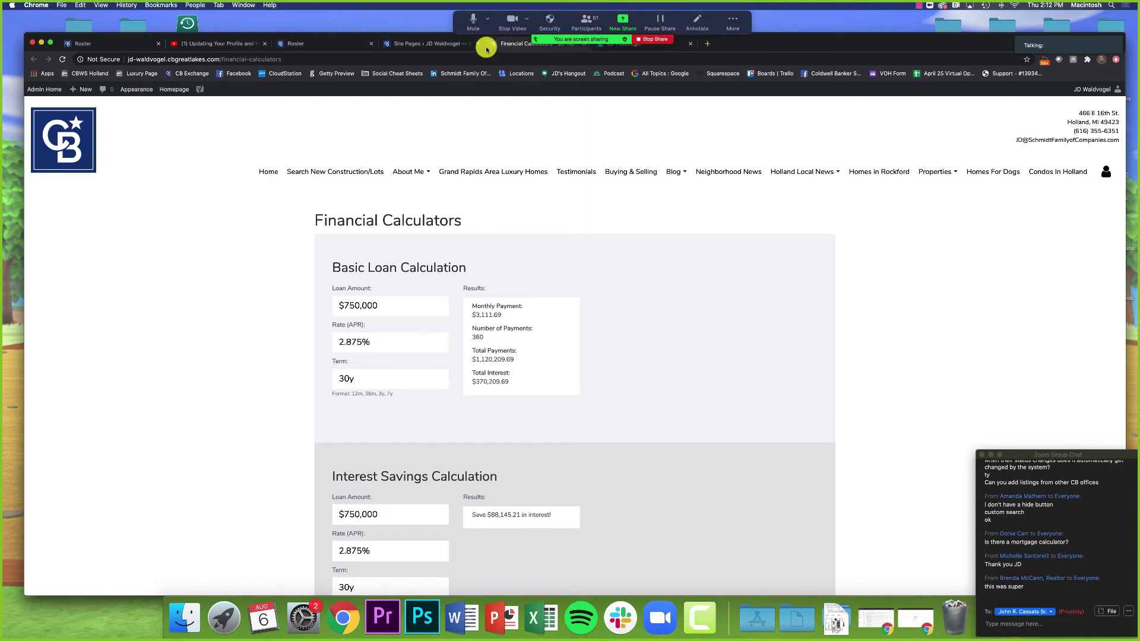
left_click(454, 44)
left_click(522, 44)
left_click_drag(761, 50, 751, 29)
key("ctrl+shift+Tab")
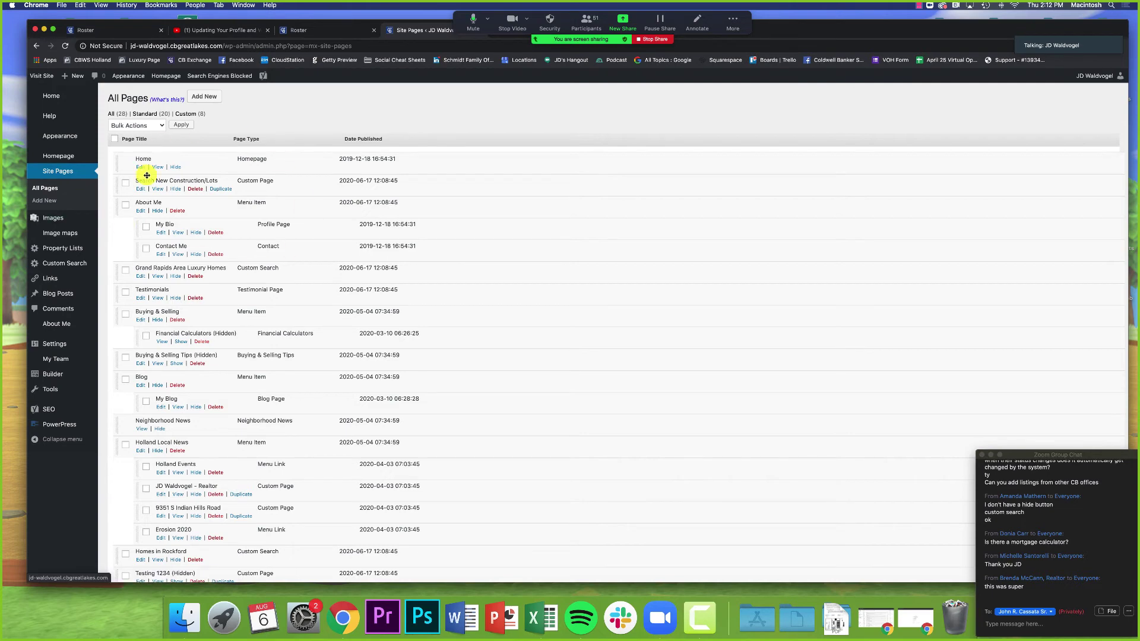
Step: Look at the homepage style settings via the first Go There link, then return to the dashboard
left_click(54, 98)
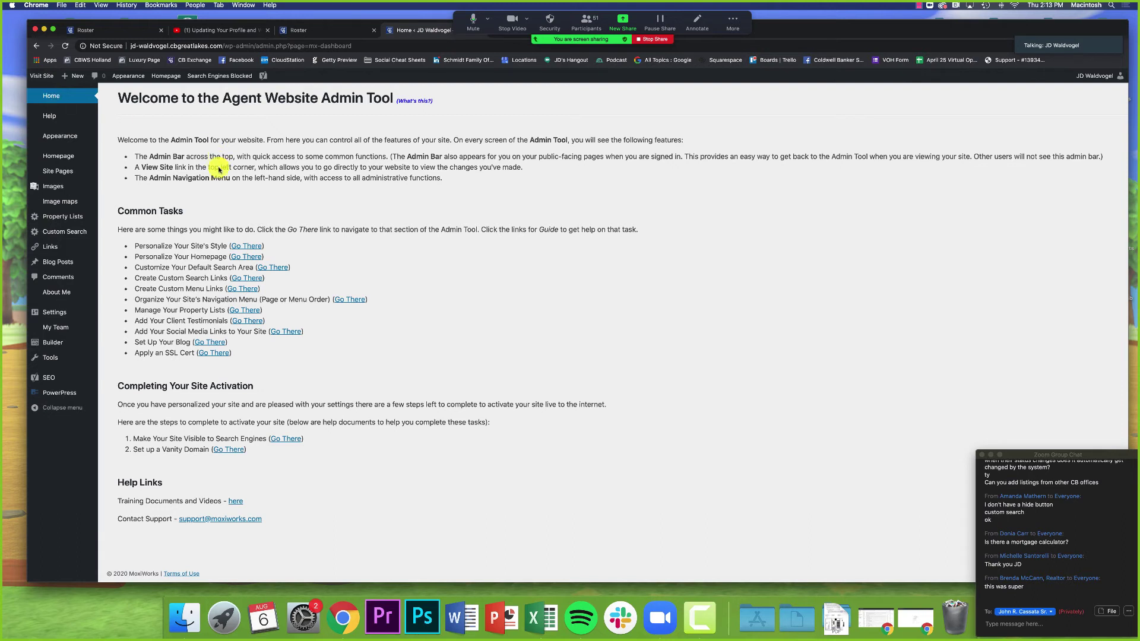
left_click(246, 247)
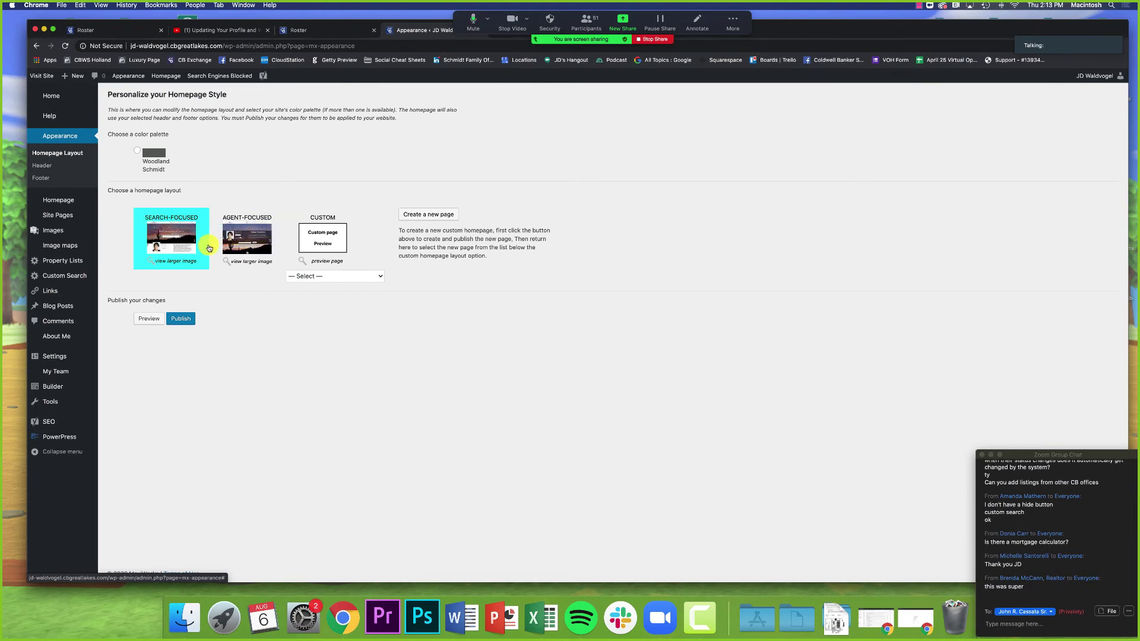
mouse_move(209, 249)
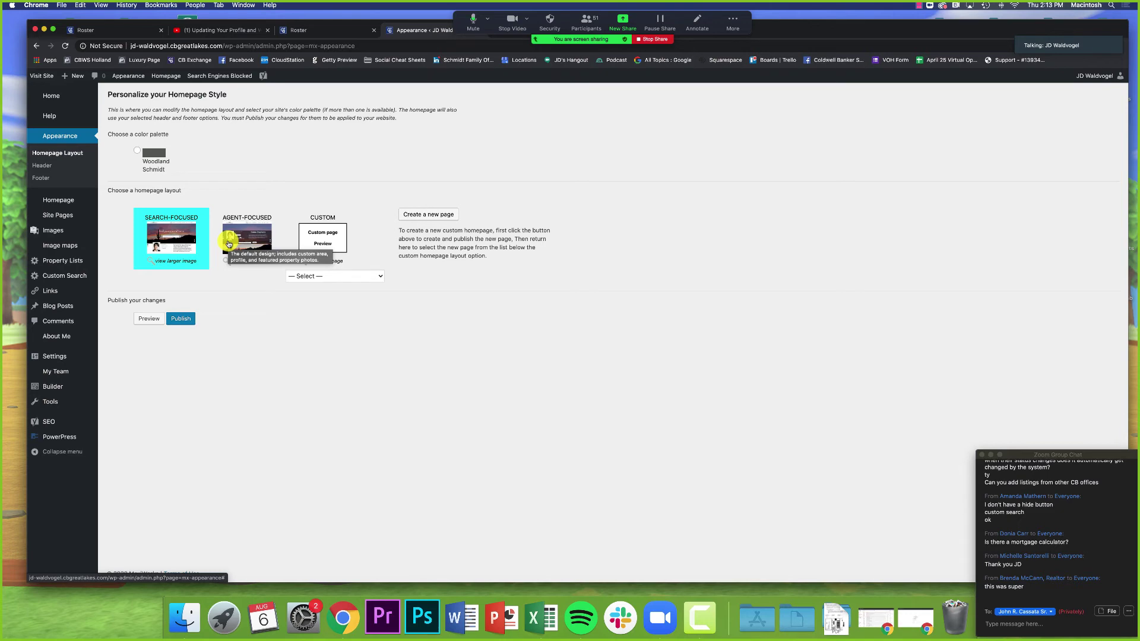
left_click(68, 100)
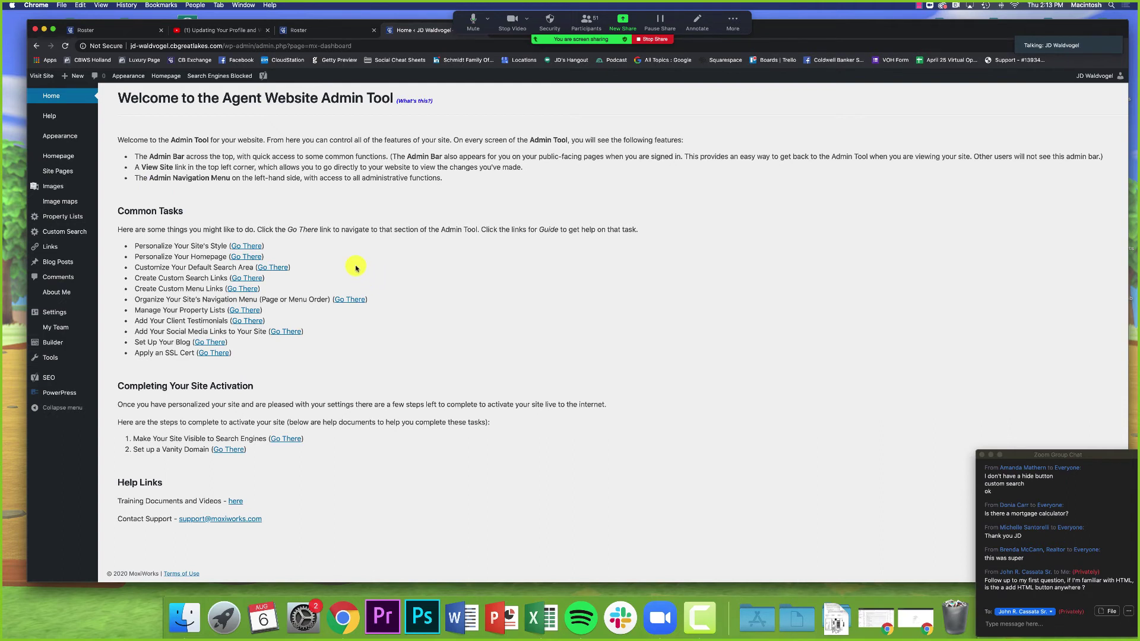
Step: Open the Customize Your Default Search Area task from the dashboard
left_click(265, 266)
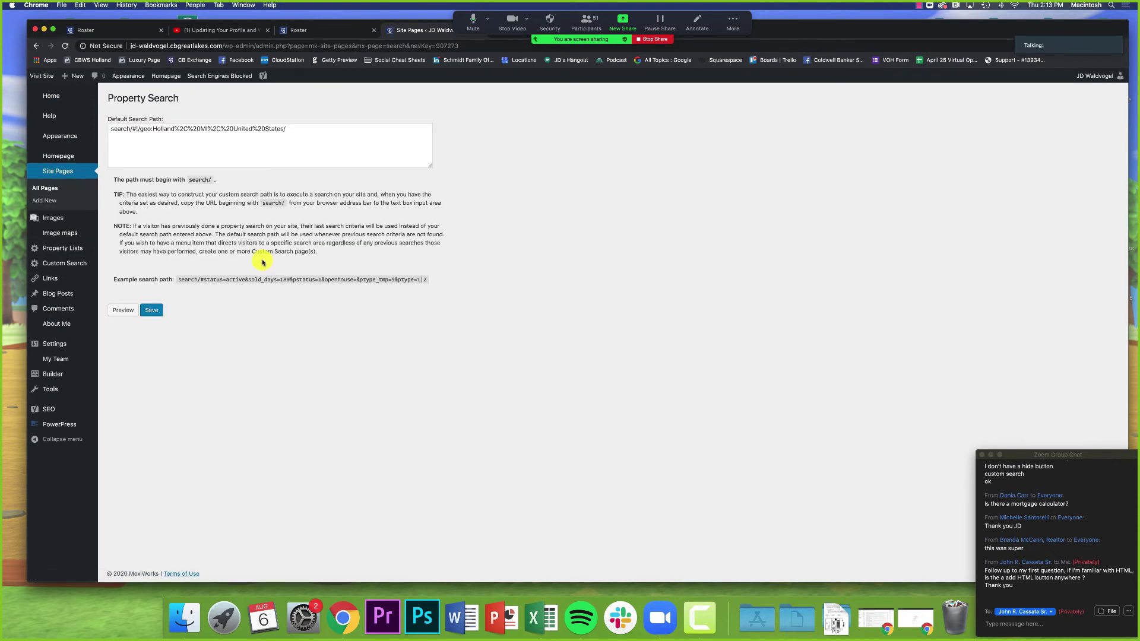
left_click(37, 47)
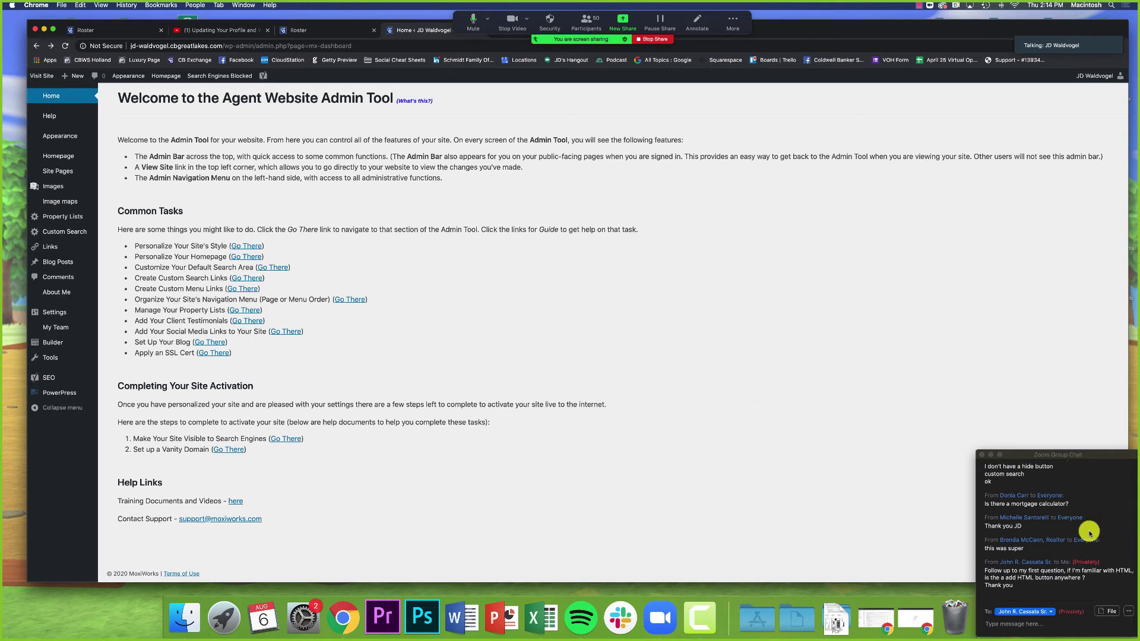
scroll(992, 515, "up", 3)
scroll(992, 516, "down", 3)
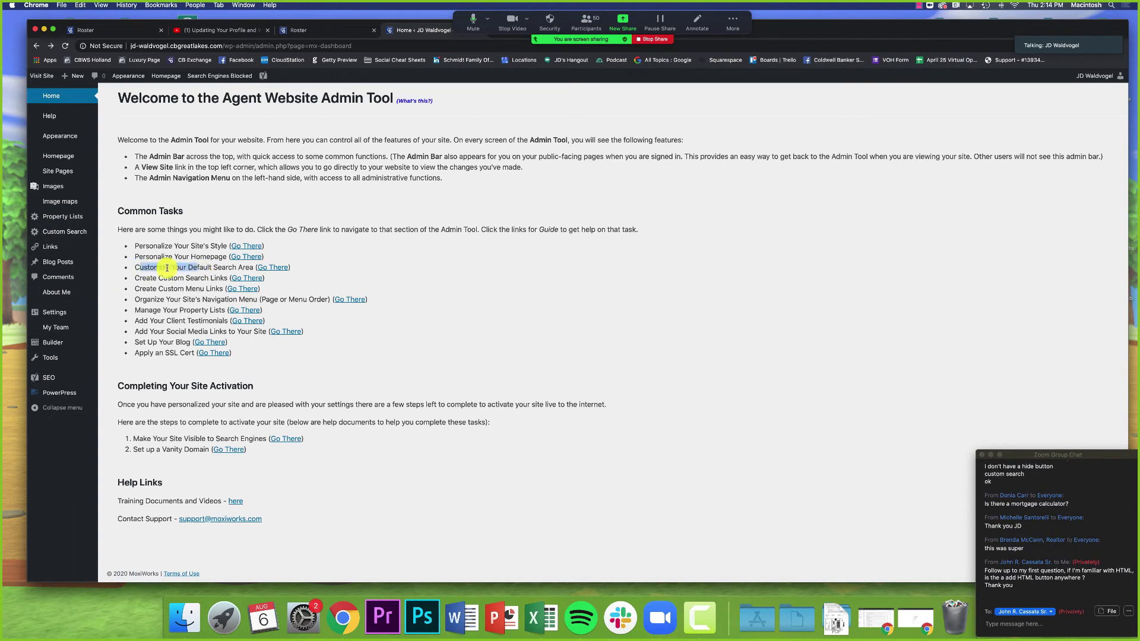
left_click_drag(135, 269, 256, 270)
left_click(264, 271)
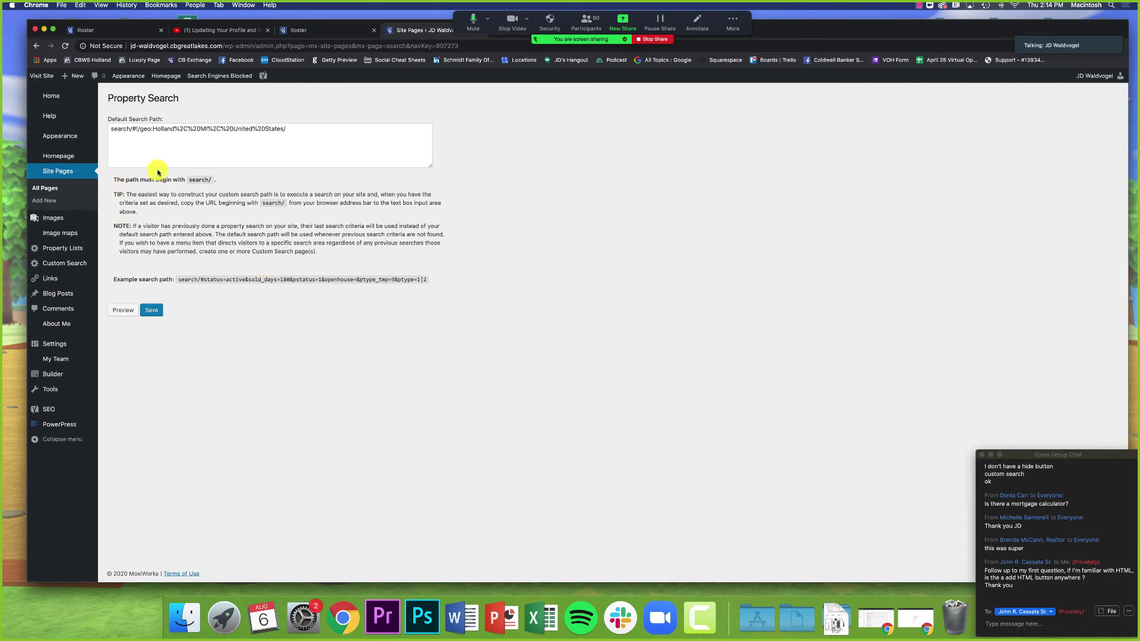
Step: Replace Holland with Saugatuck in the Default Search Path, keeping MI, and save
left_click(145, 137)
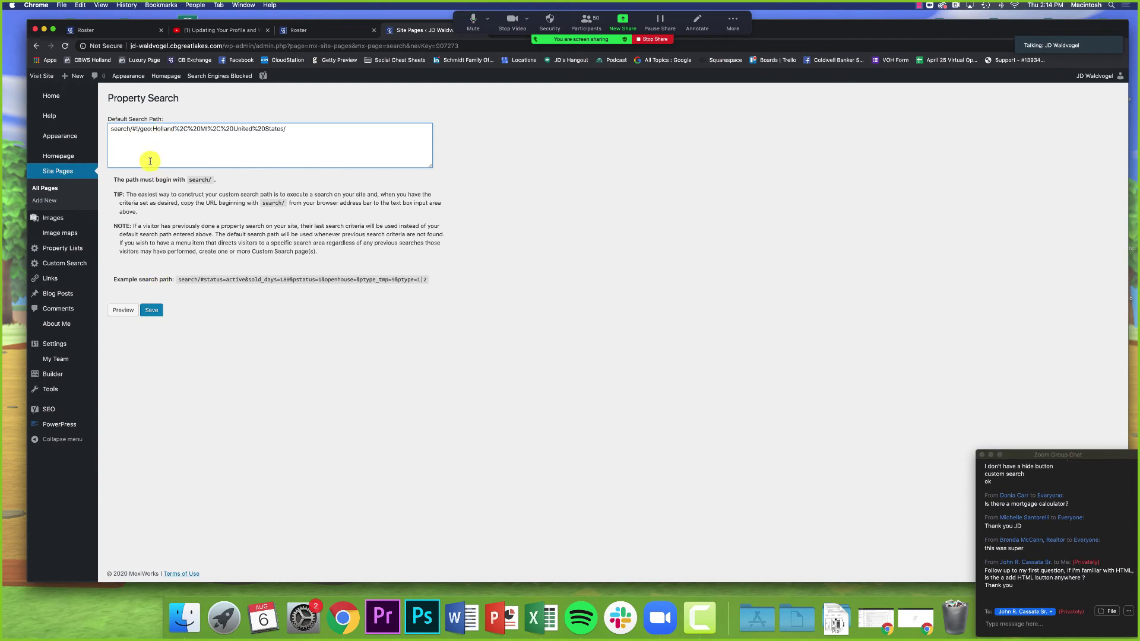
left_click_drag(153, 129, 207, 129)
left_click(196, 130)
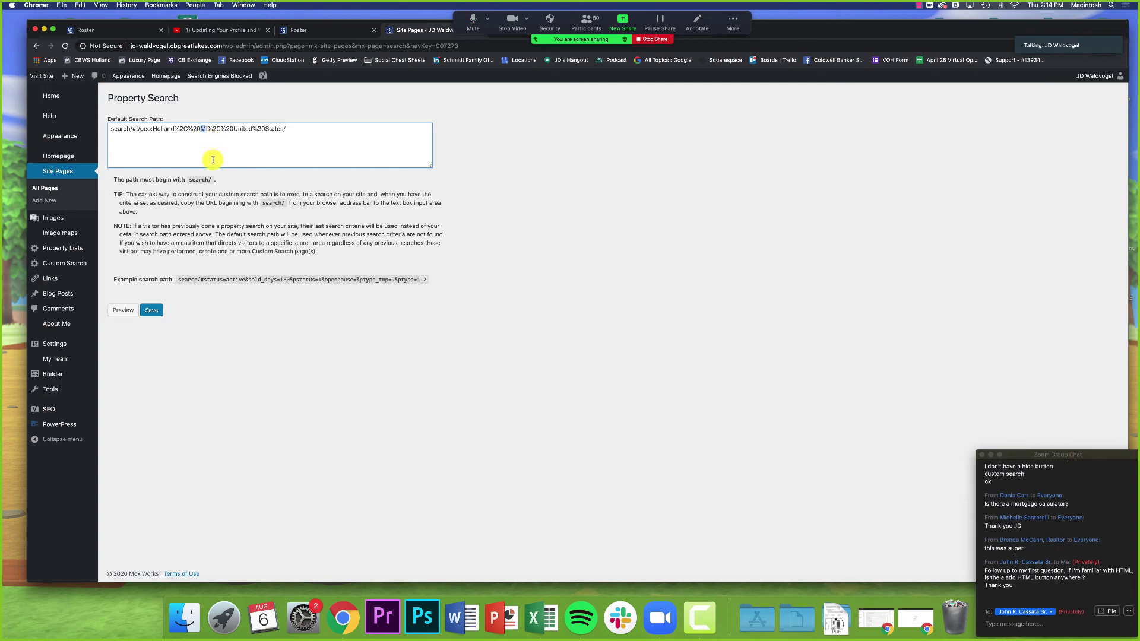
left_click(213, 159)
double_click(154, 129)
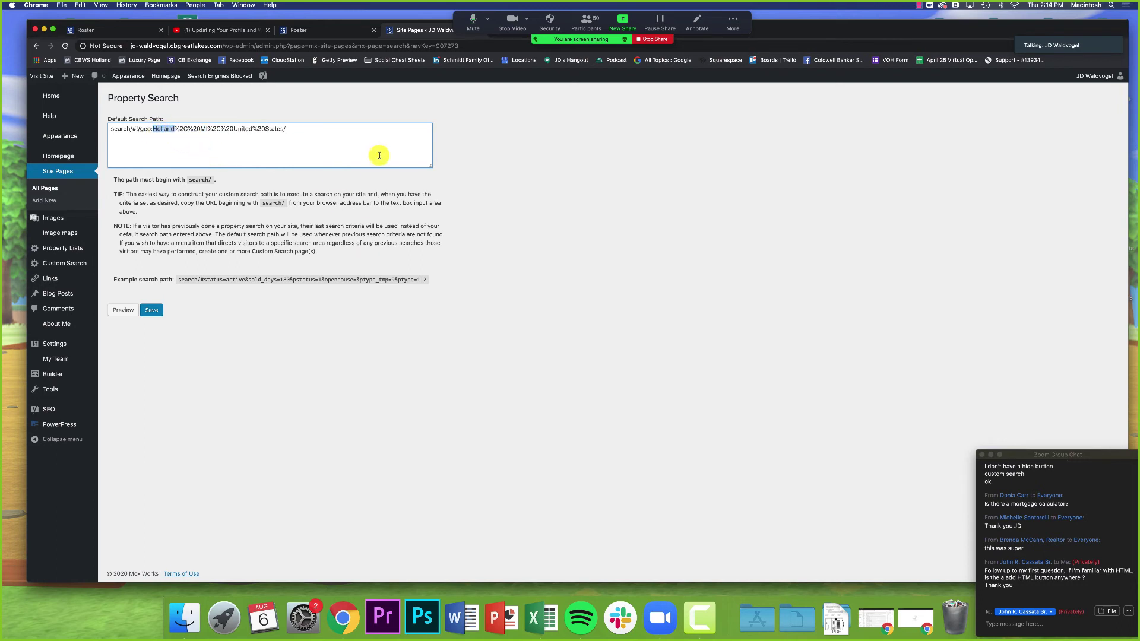
type("Sauga")
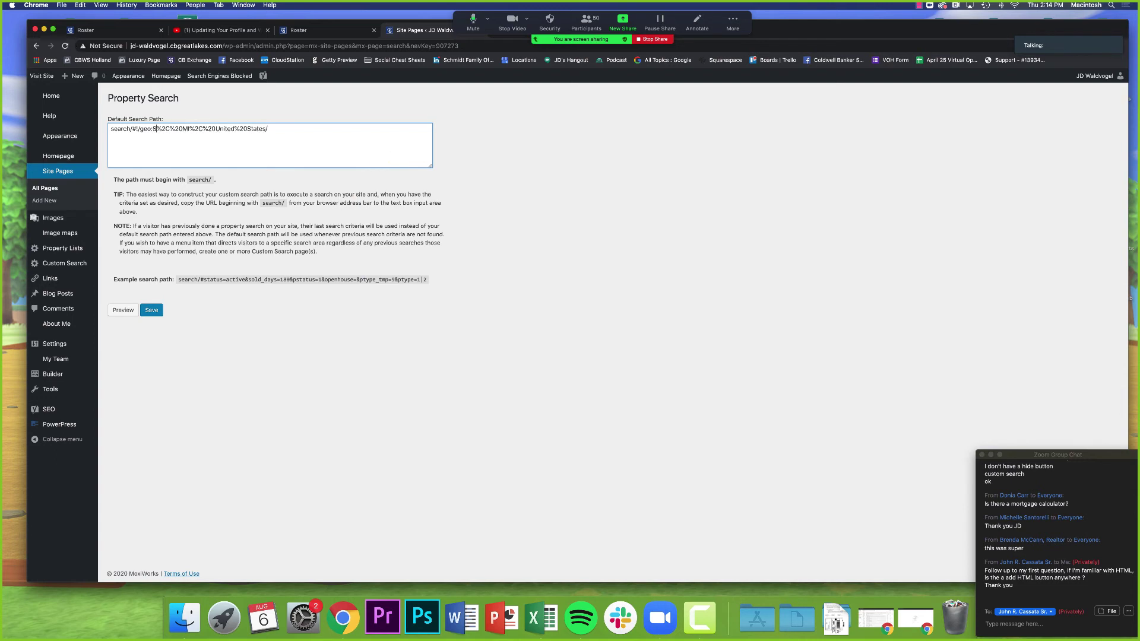
type("tuck")
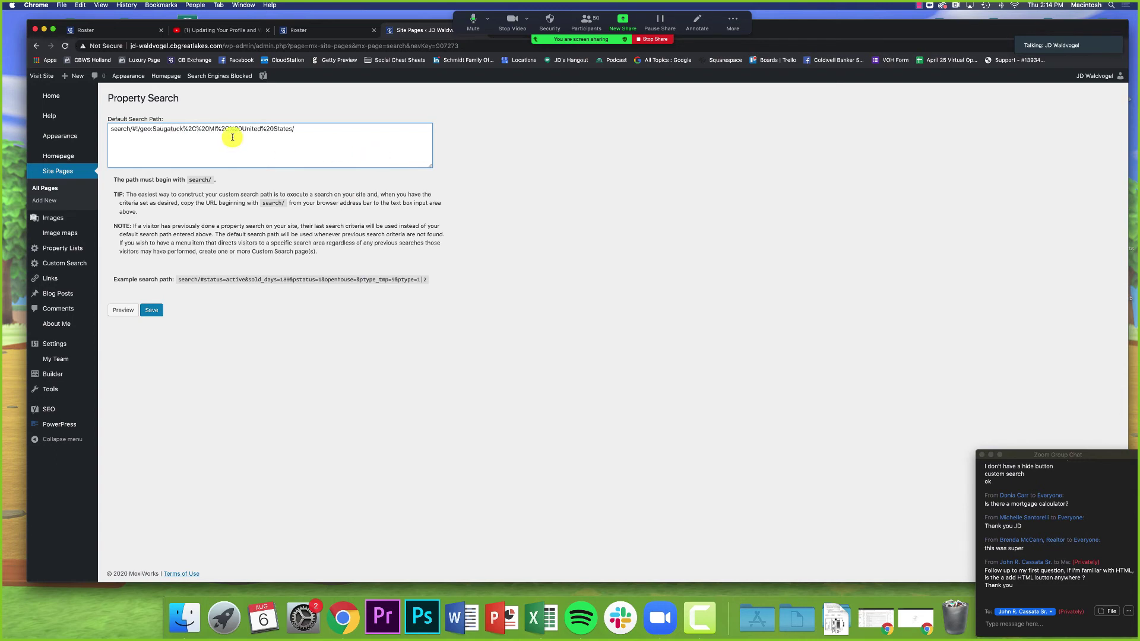
left_click_drag(217, 132, 209, 130)
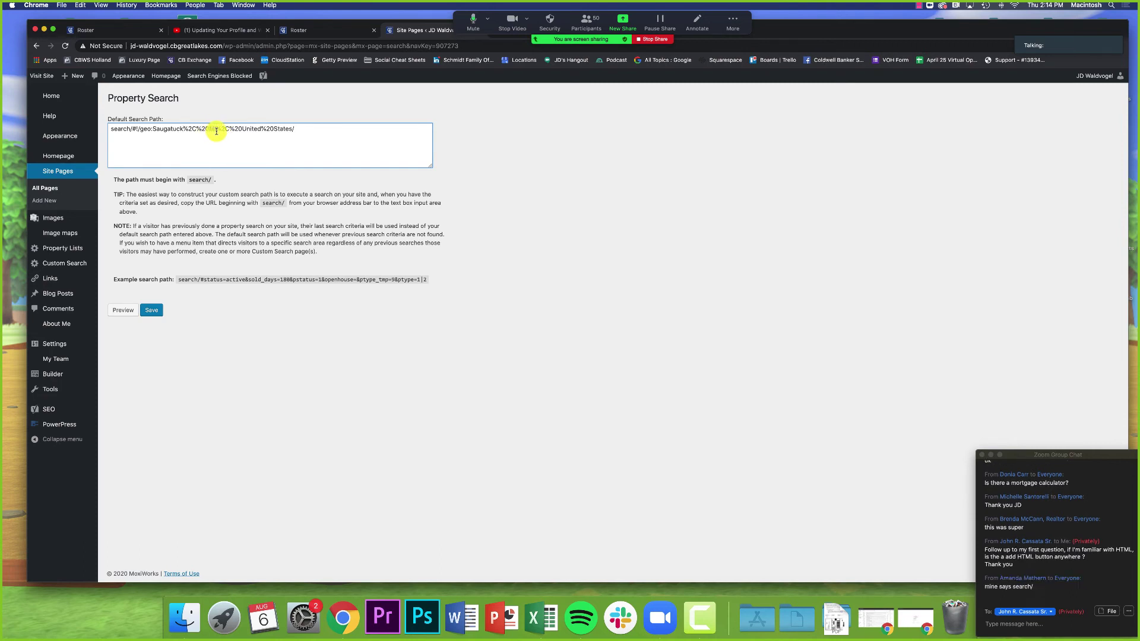
left_click(248, 236)
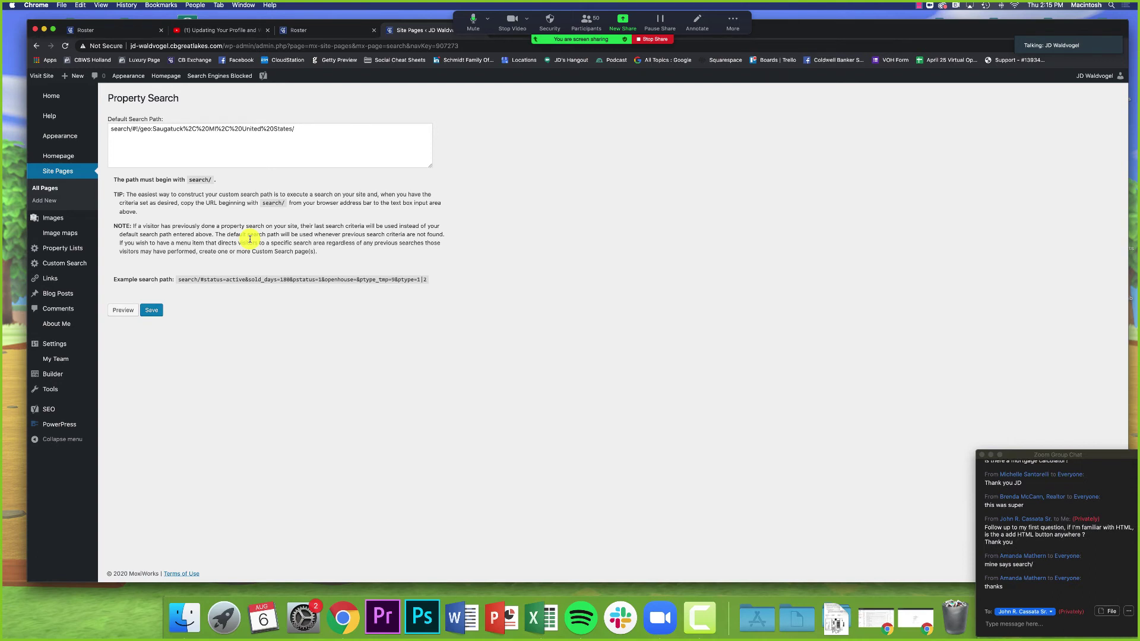
left_click(156, 311)
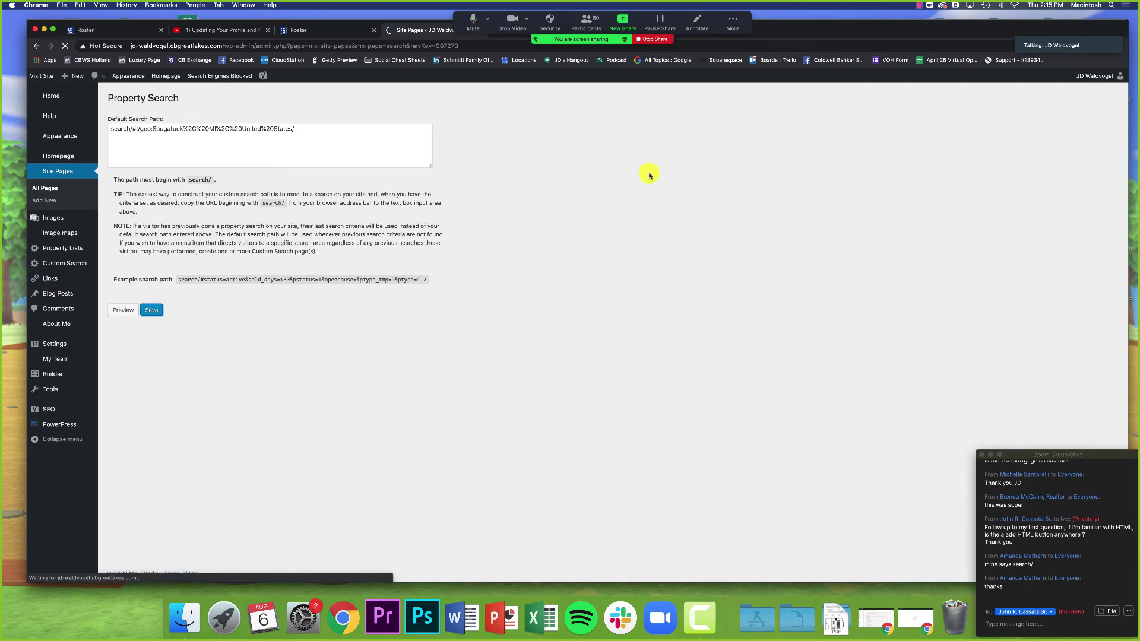
Step: Reload the live site to check the Saugatuck default, then return to the admin site
left_click_drag(772, 30, 773, 63)
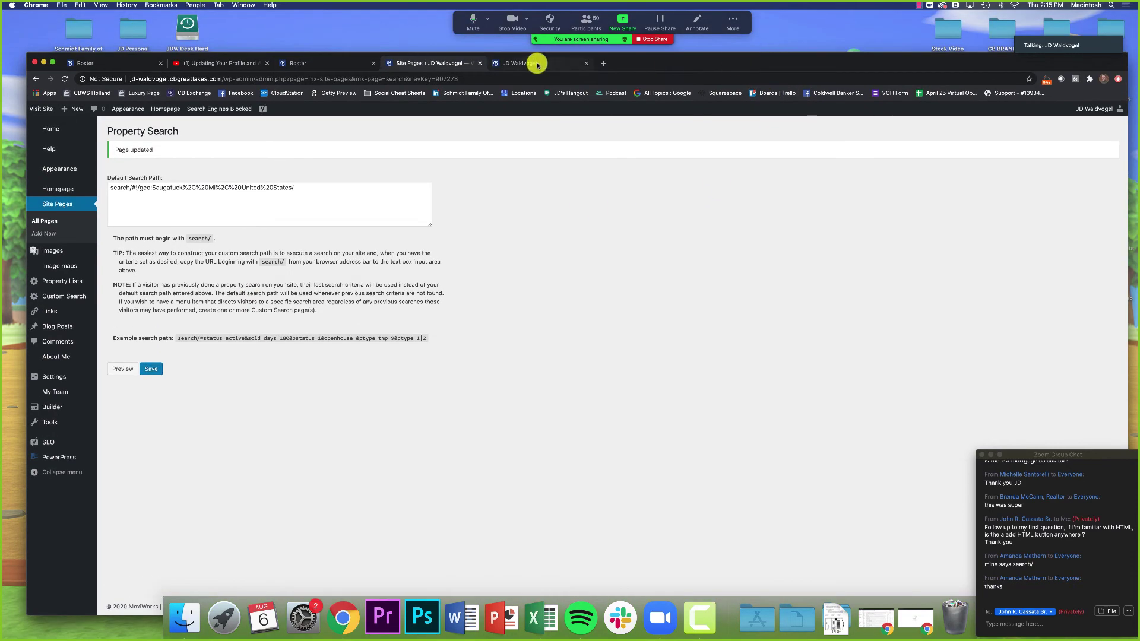
left_click(537, 62)
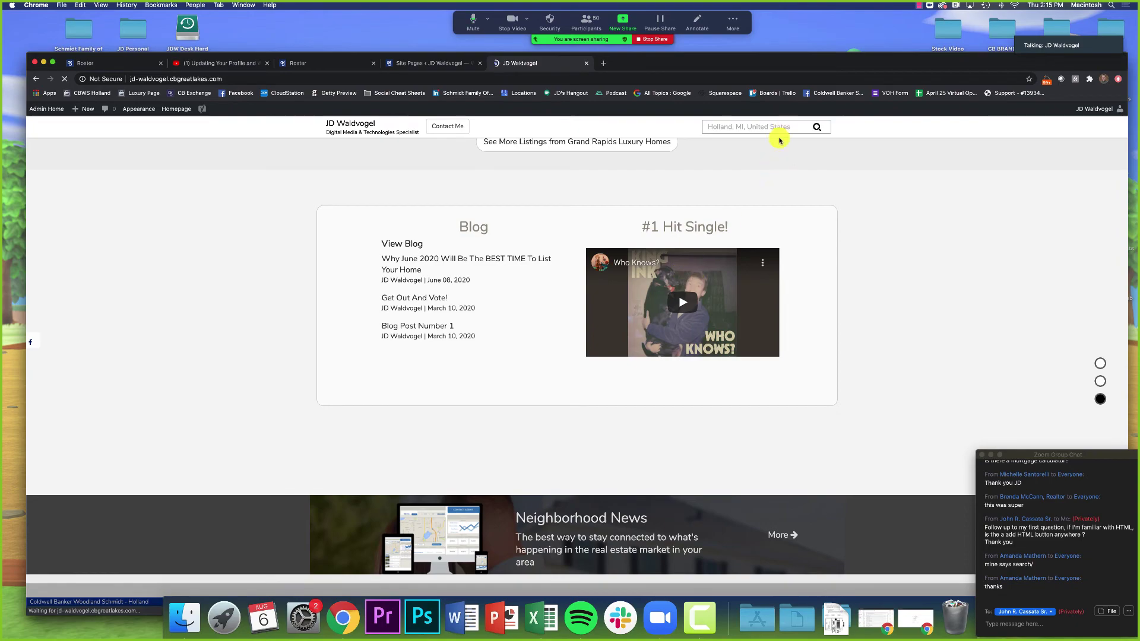
key("super+r")
left_click_drag(814, 68, 820, 13)
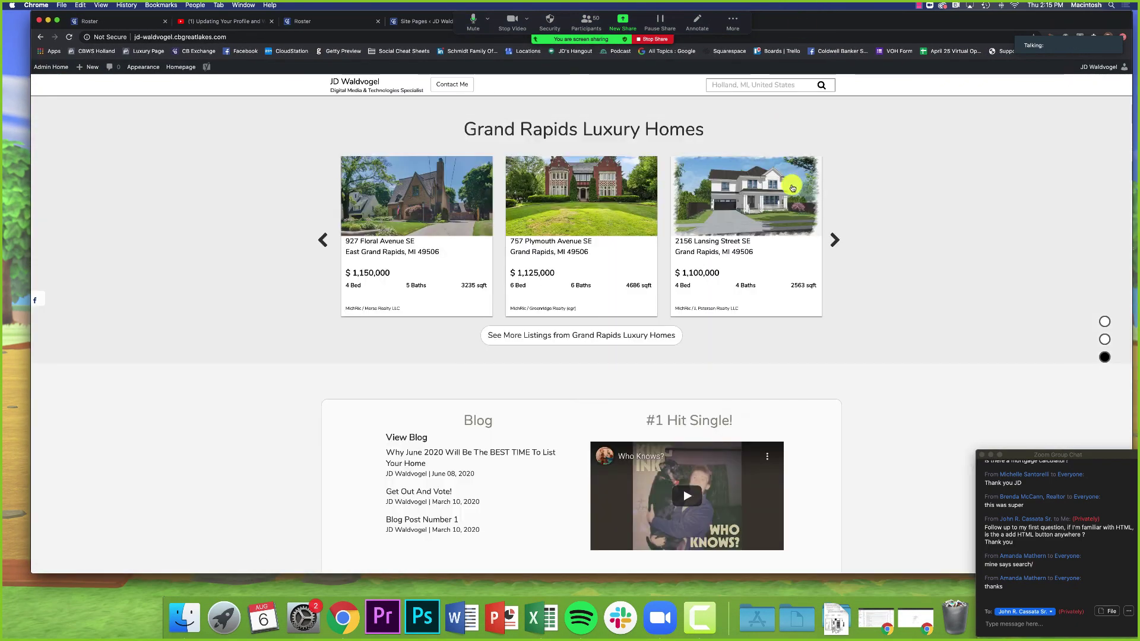
scroll(805, 186, "up", 15)
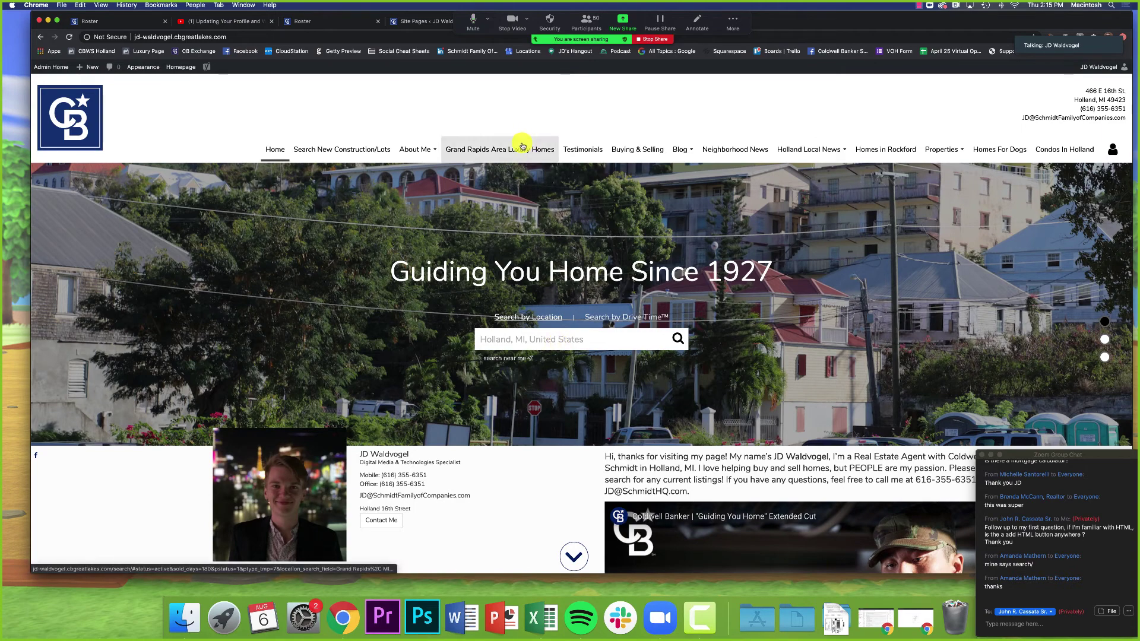
key("ctrl+Tab")
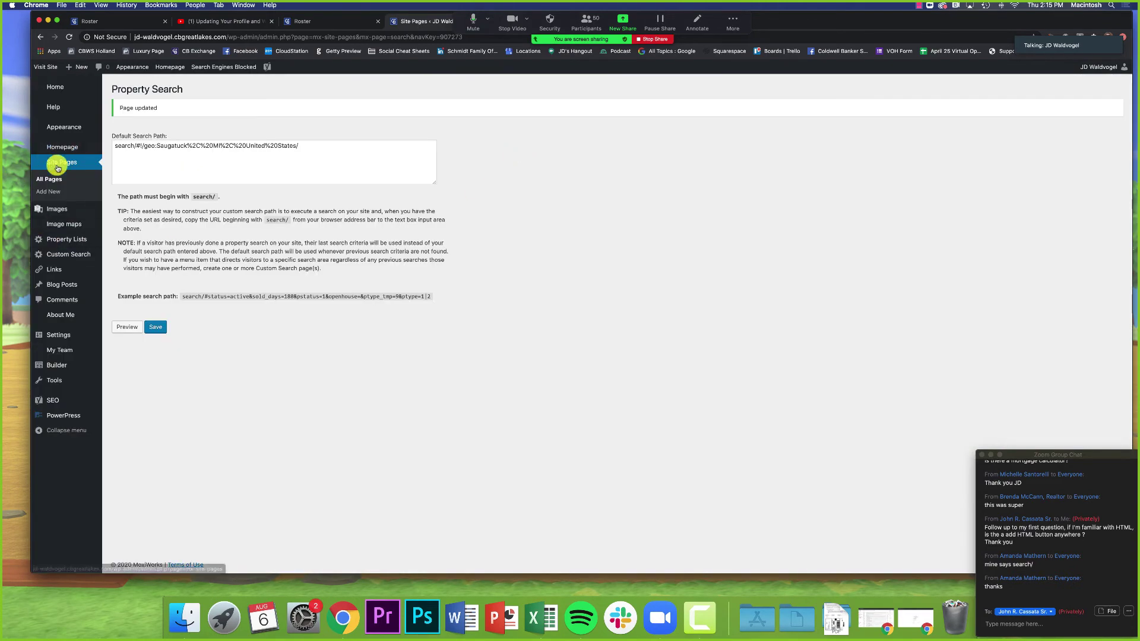
left_click(58, 166)
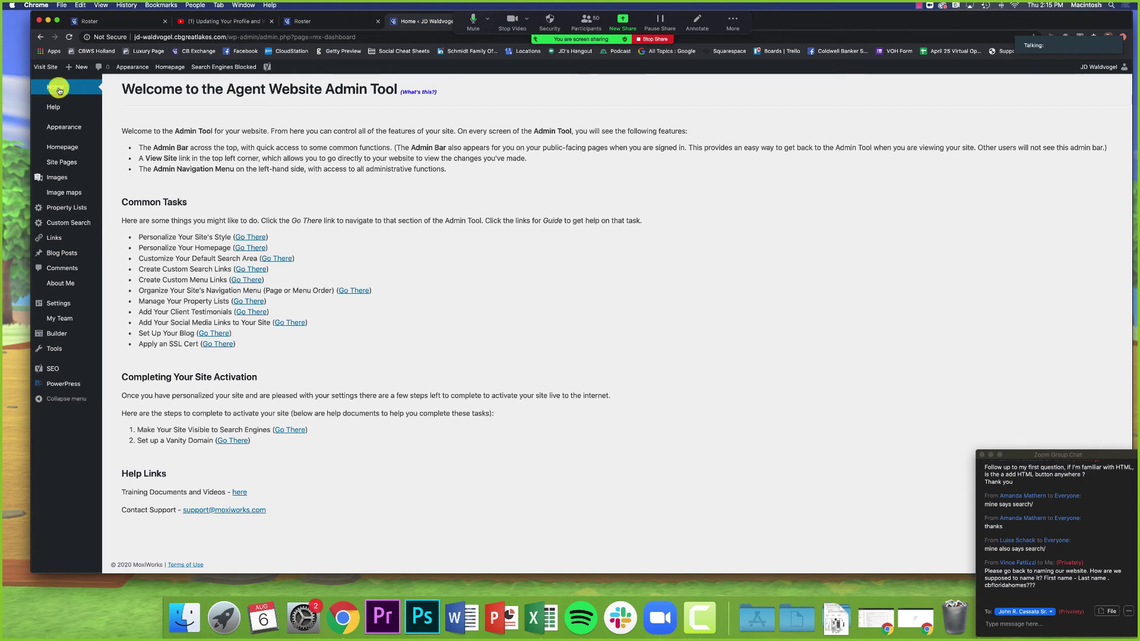
left_click(1021, 625)
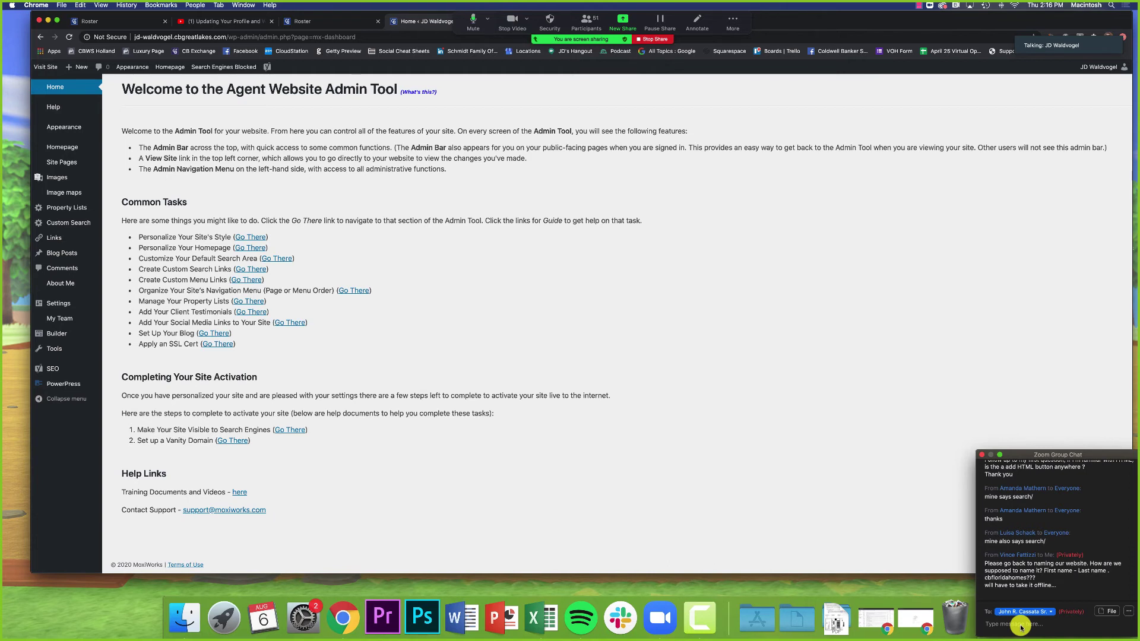
left_click(1021, 627)
Step: Send the example agent website domain name to Everyone in the Zoom group chat
left_click(1021, 625)
left_click(1016, 612)
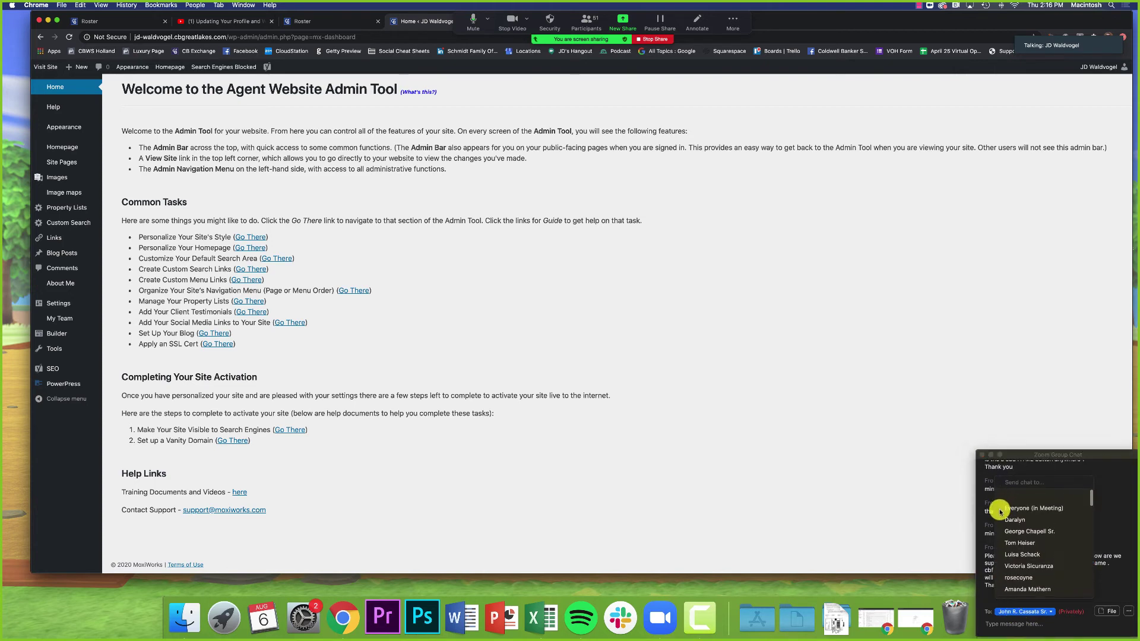
left_click(1016, 495)
left_click(1026, 628)
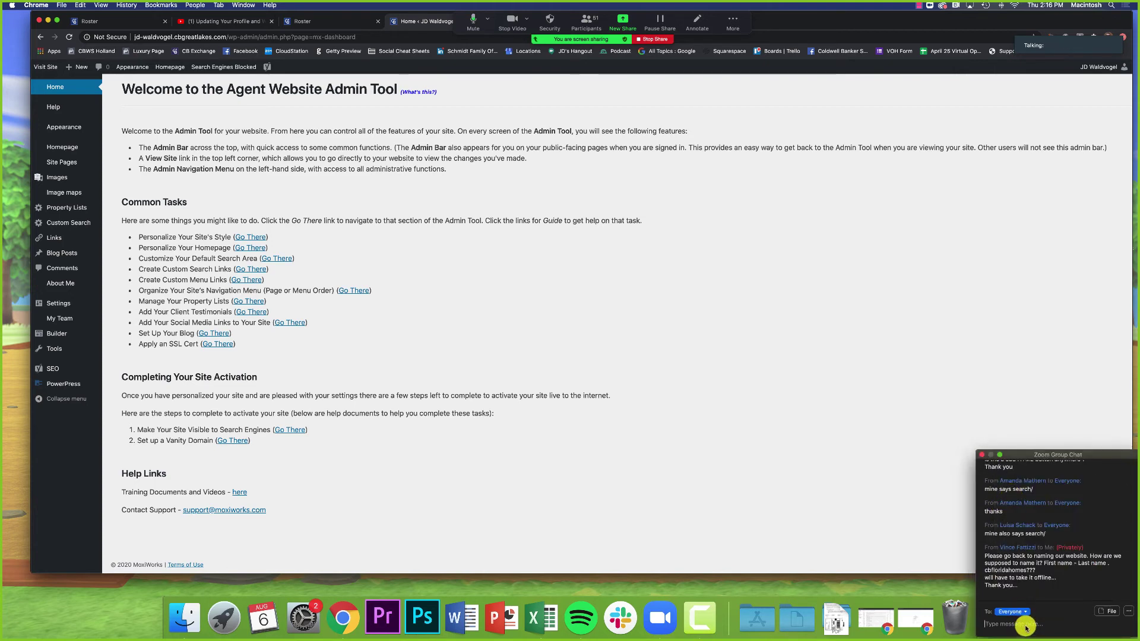
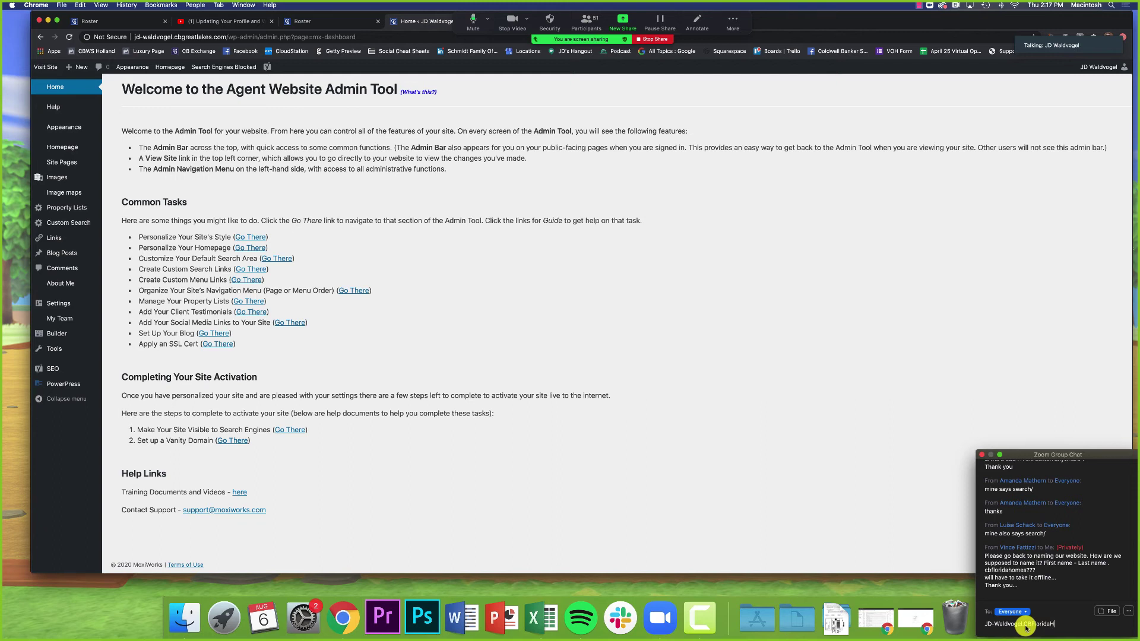
key("Return")
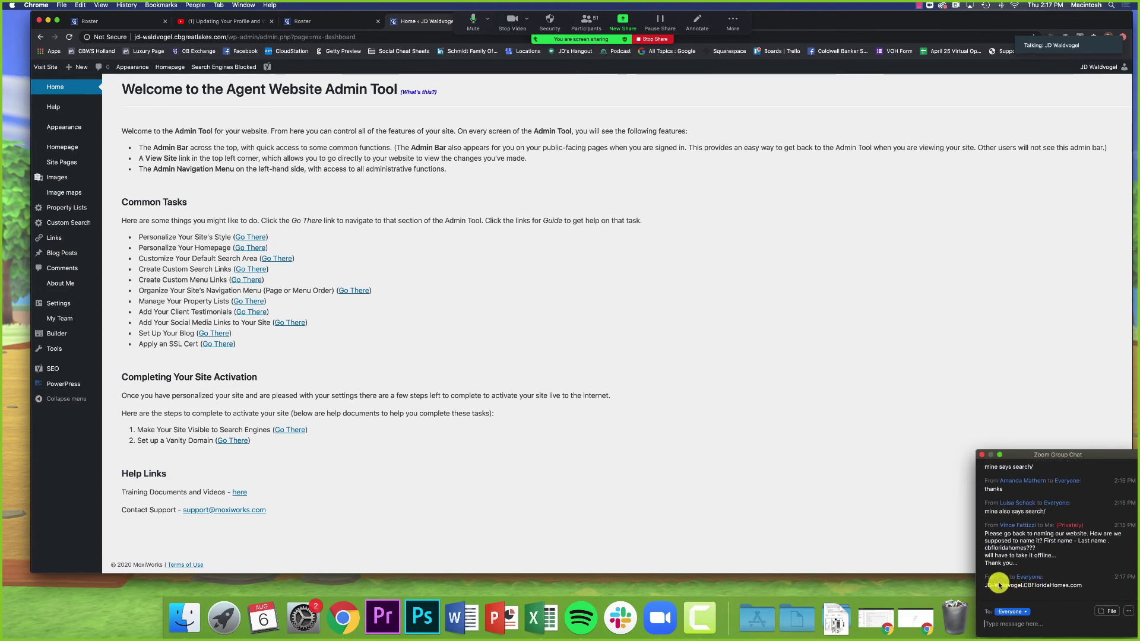
Step: Highlight the name part of the sent message, then go back to the browser
left_click_drag(986, 586, 1112, 594)
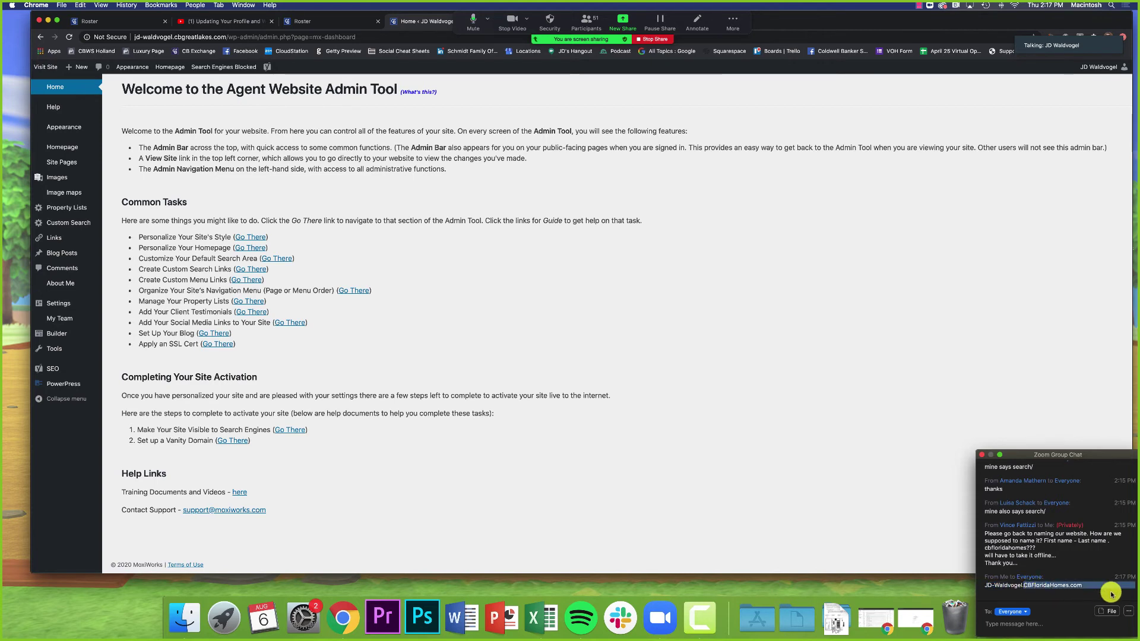
left_click(987, 588)
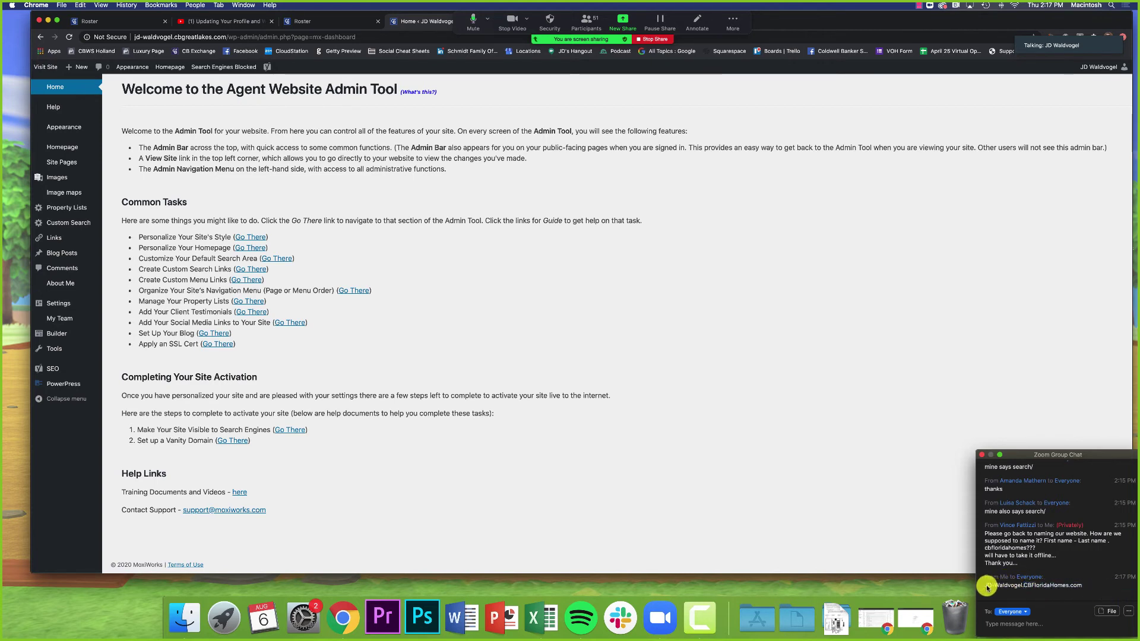
triple_click(1022, 591)
left_click_drag(987, 588, 1005, 587)
left_click(1006, 626)
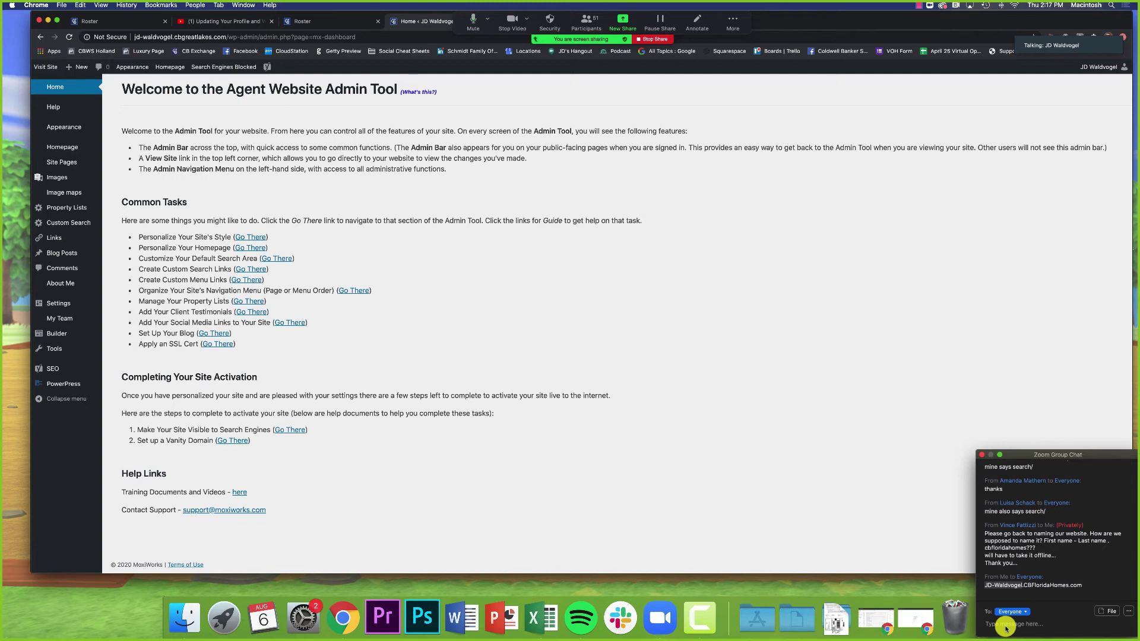
left_click(952, 558)
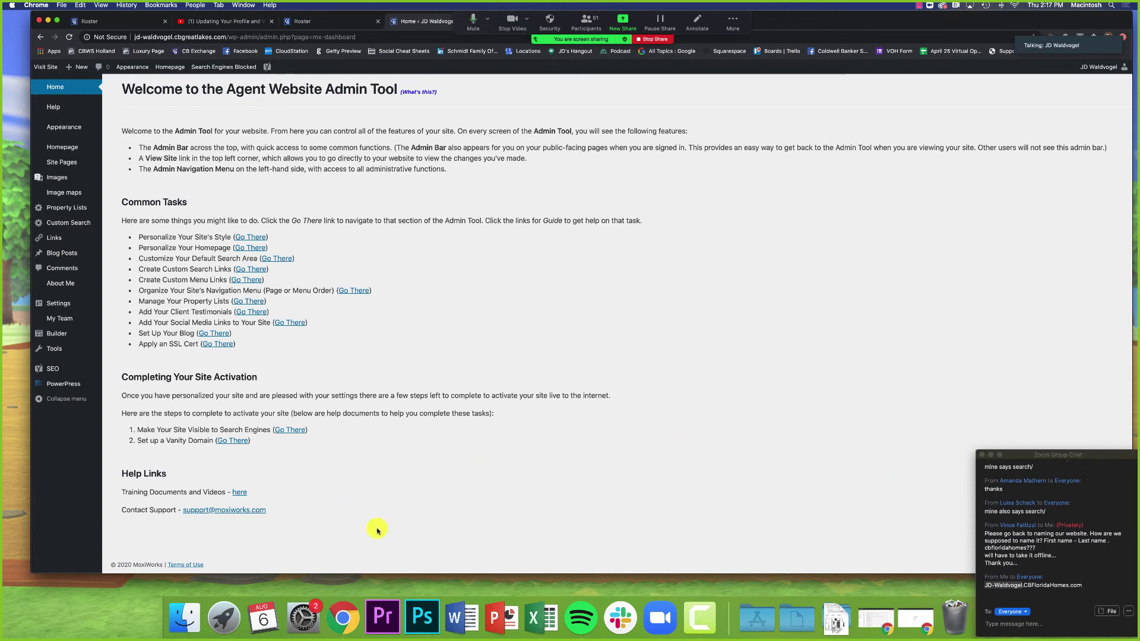
Step: Scroll the homepage settings to the Grand Rapids Luxury Homes Custom Search Module and highlight the Custom Search Results label
left_click(246, 247)
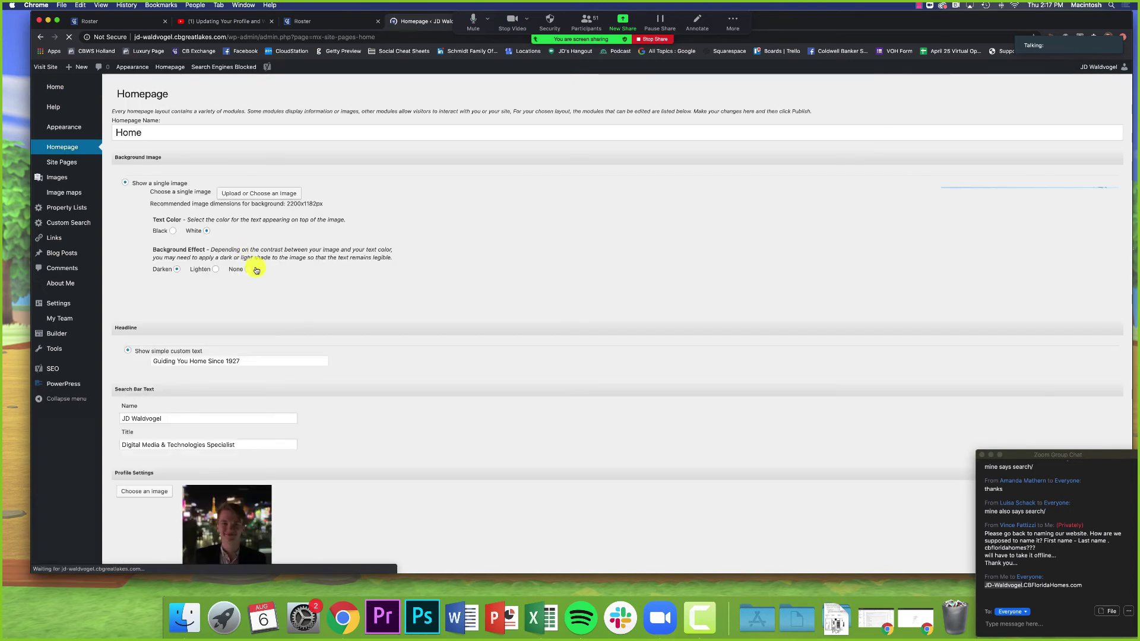
scroll(254, 265, "down", 3)
scroll(256, 269, "down", 10)
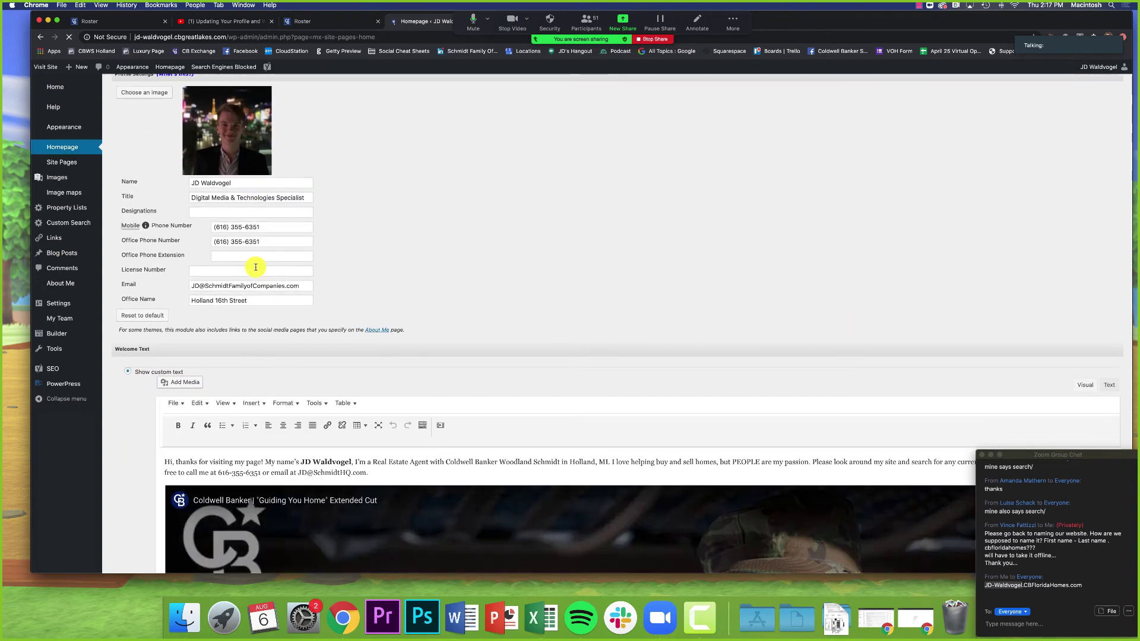
scroll(255, 266, "down", 5)
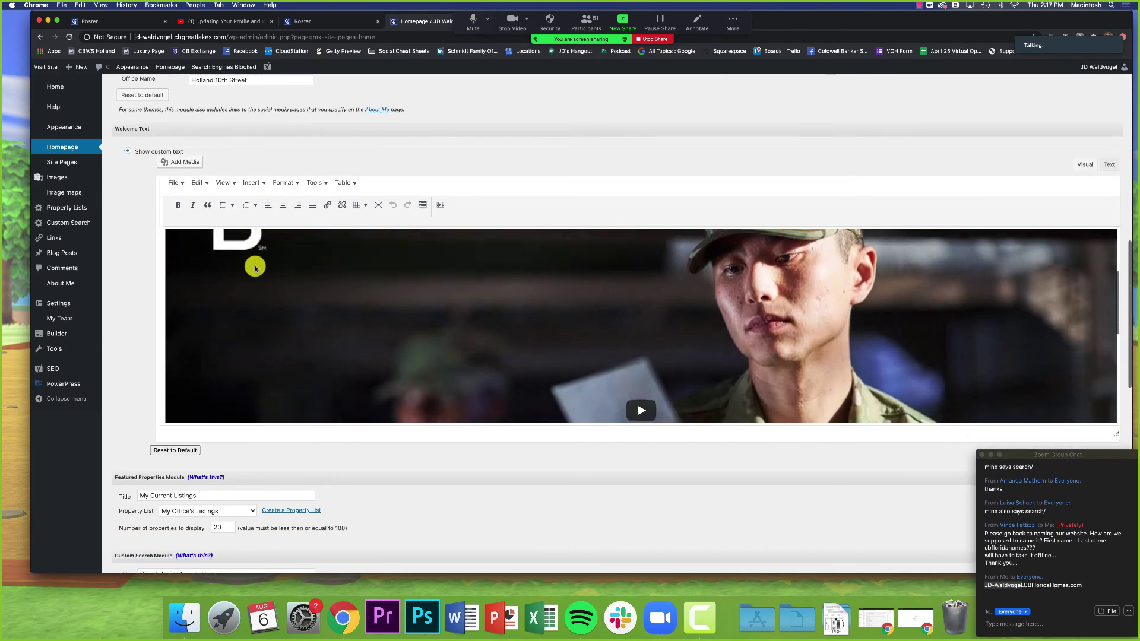
scroll(147, 306, "down", 4)
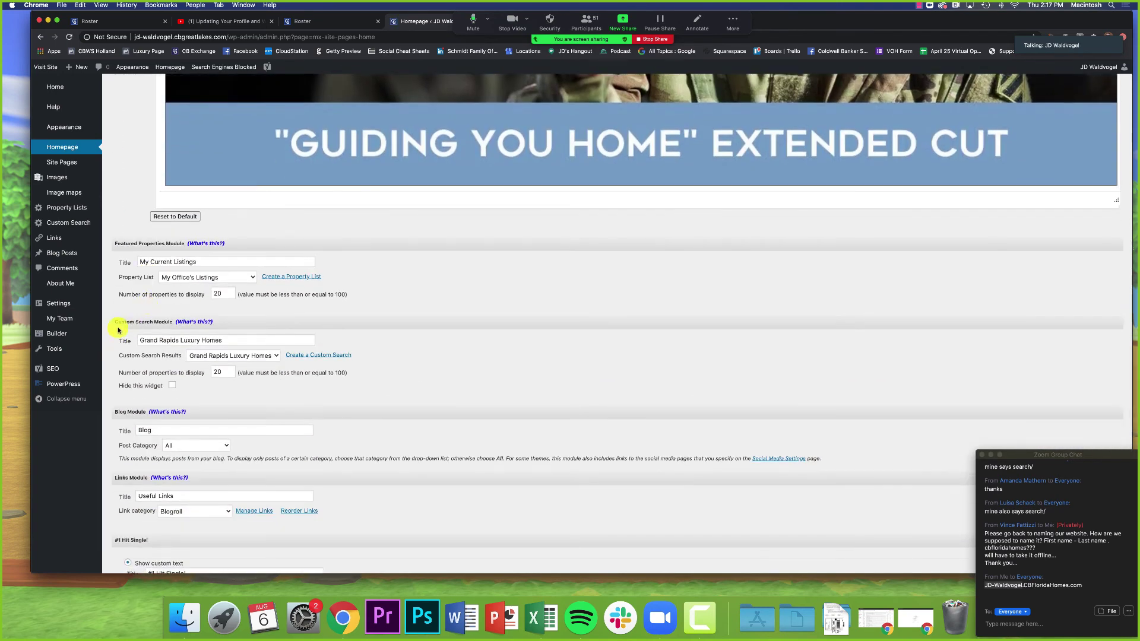
left_click_drag(116, 321, 174, 328)
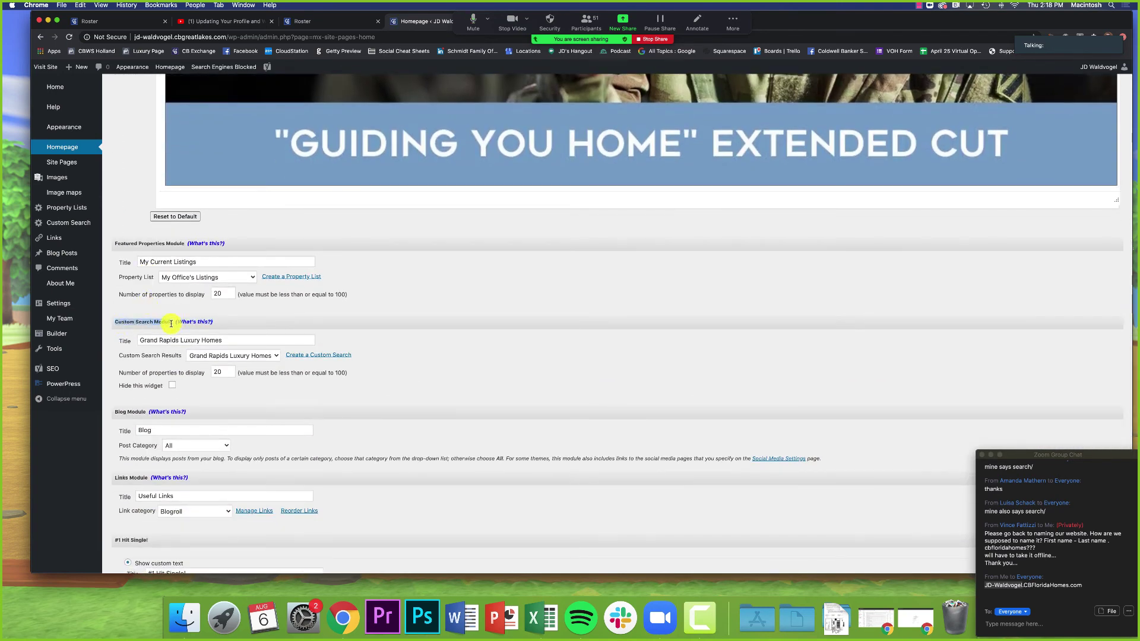
scroll(166, 323, "down", 1)
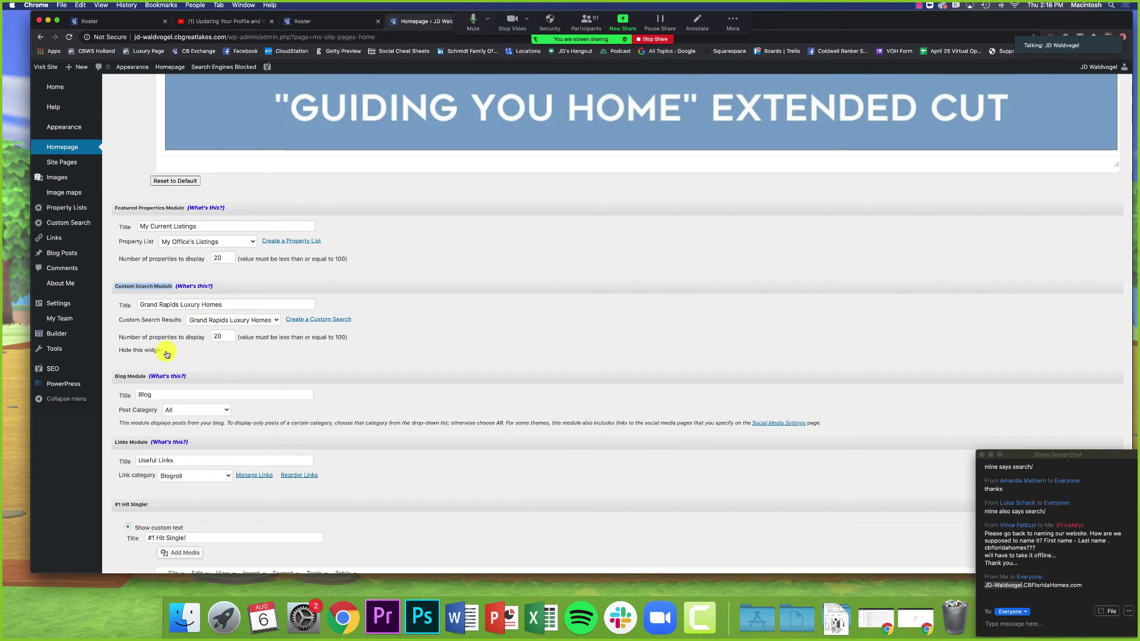
left_click_drag(119, 322, 197, 326)
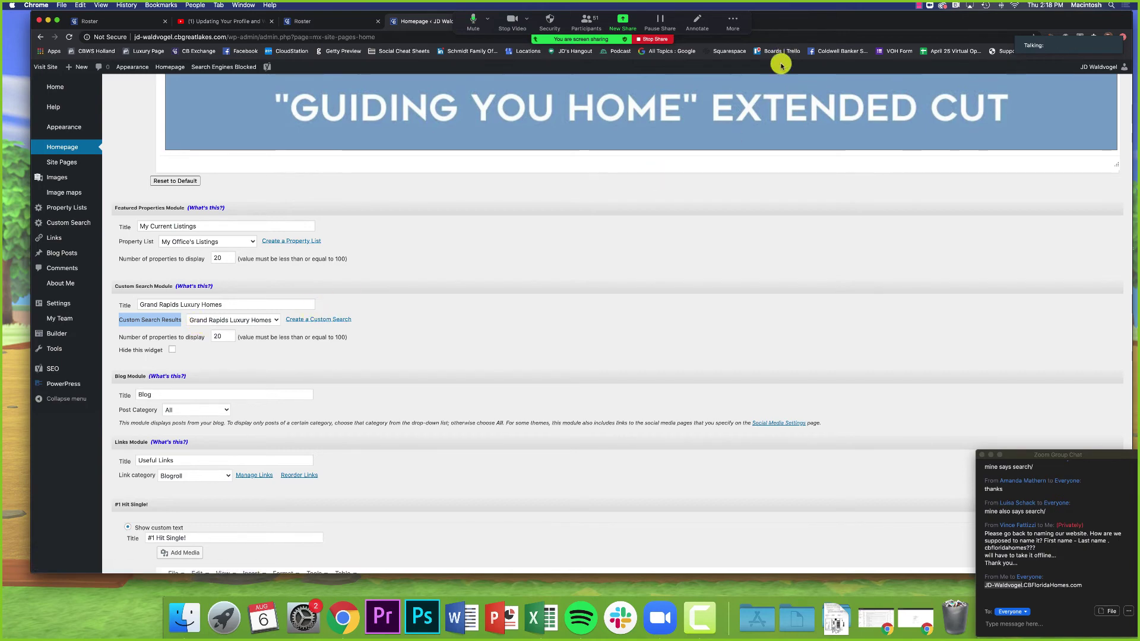
double_click(773, 30)
Step: Load the agent's live website in the new tab using the 'jd' address shortcut
left_click(496, 66)
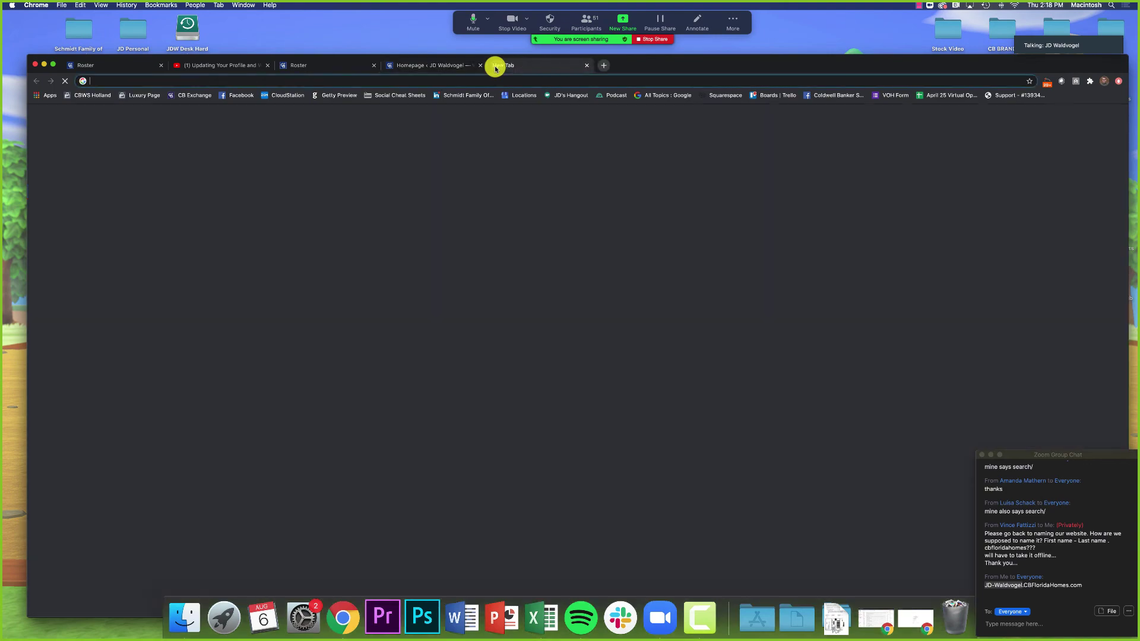
type("jd-")
key("Return")
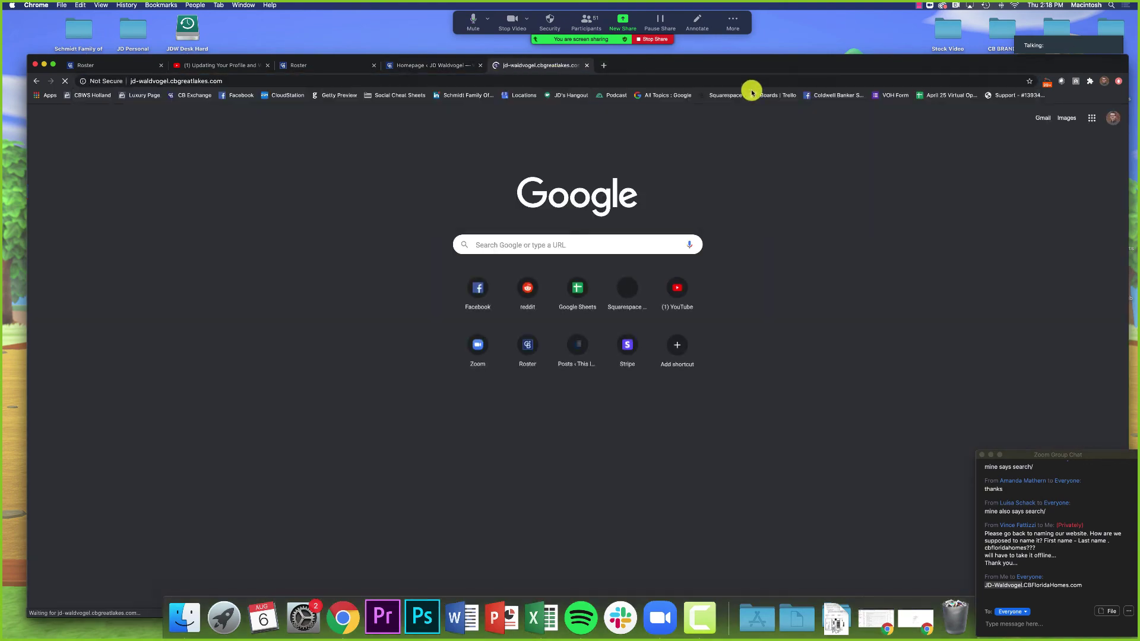
left_click_drag(758, 70, 733, 26)
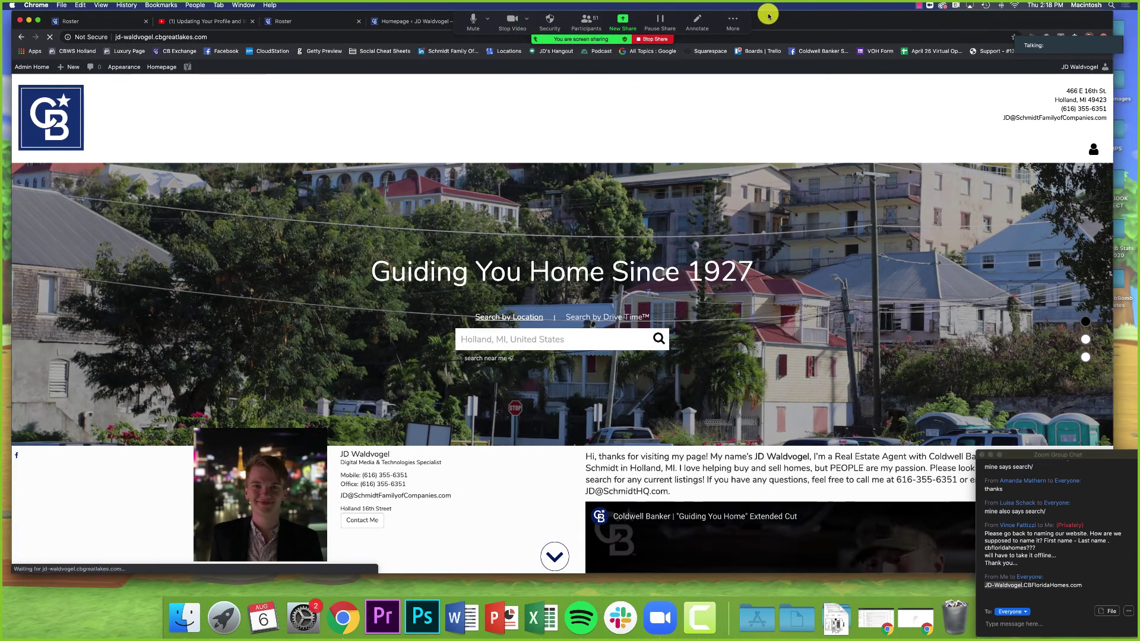
Step: Scroll to Grand Rapids Luxury Homes and advance its listing carousel twice
scroll(731, 307, "down", 10)
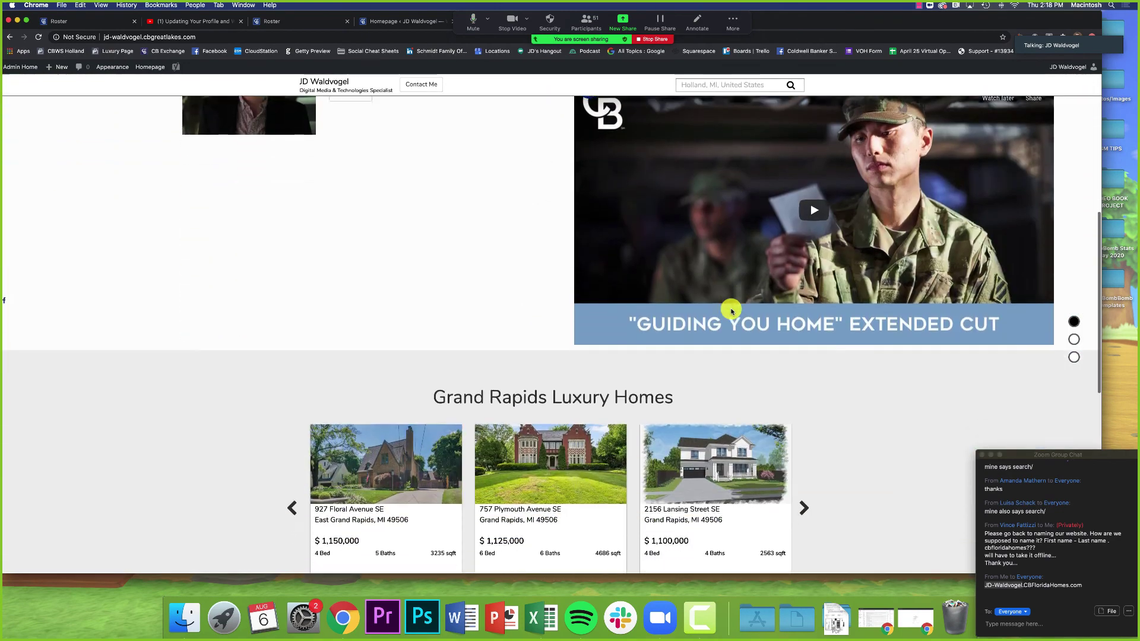
scroll(733, 312, "down", 5)
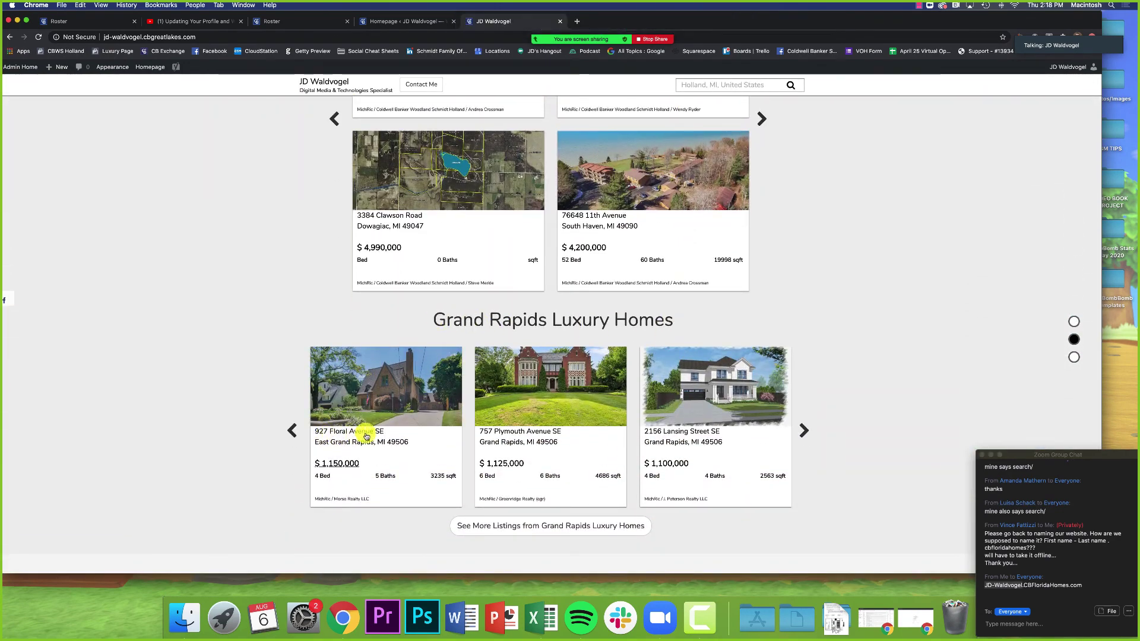
left_click(805, 431)
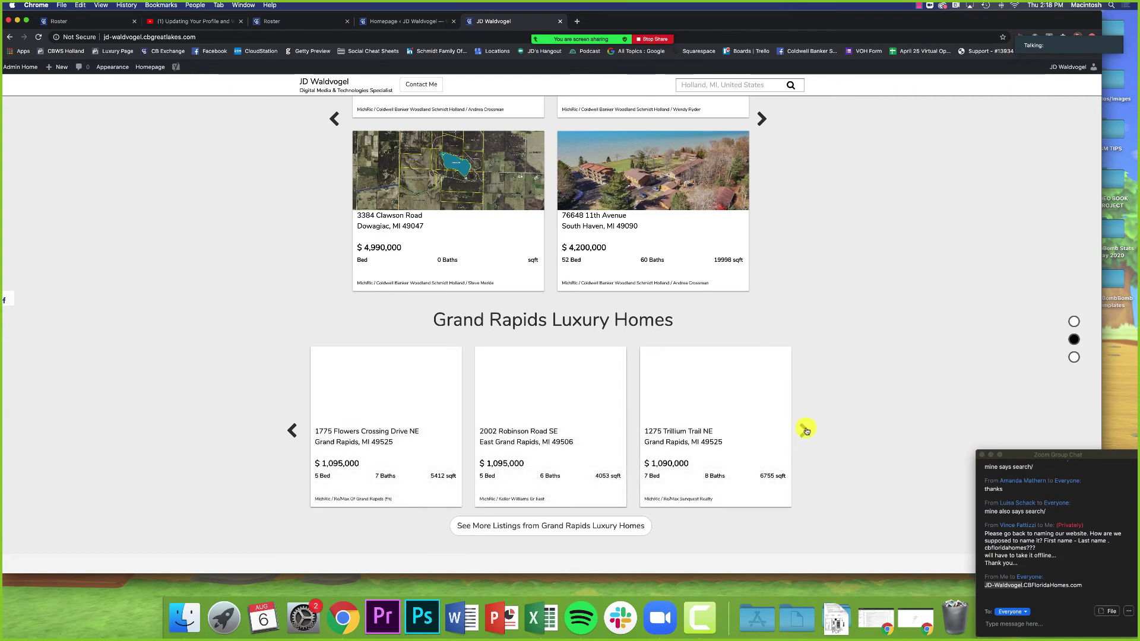
left_click(805, 430)
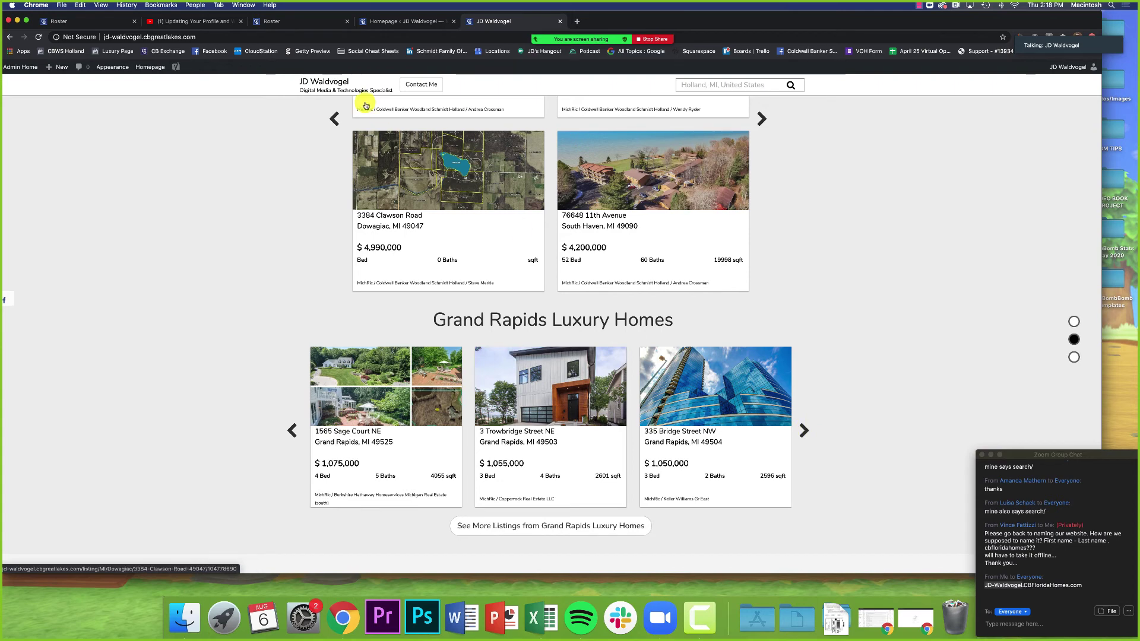
Step: Back in the admin tab, clear the highlight and start a new custom search
left_click(394, 22)
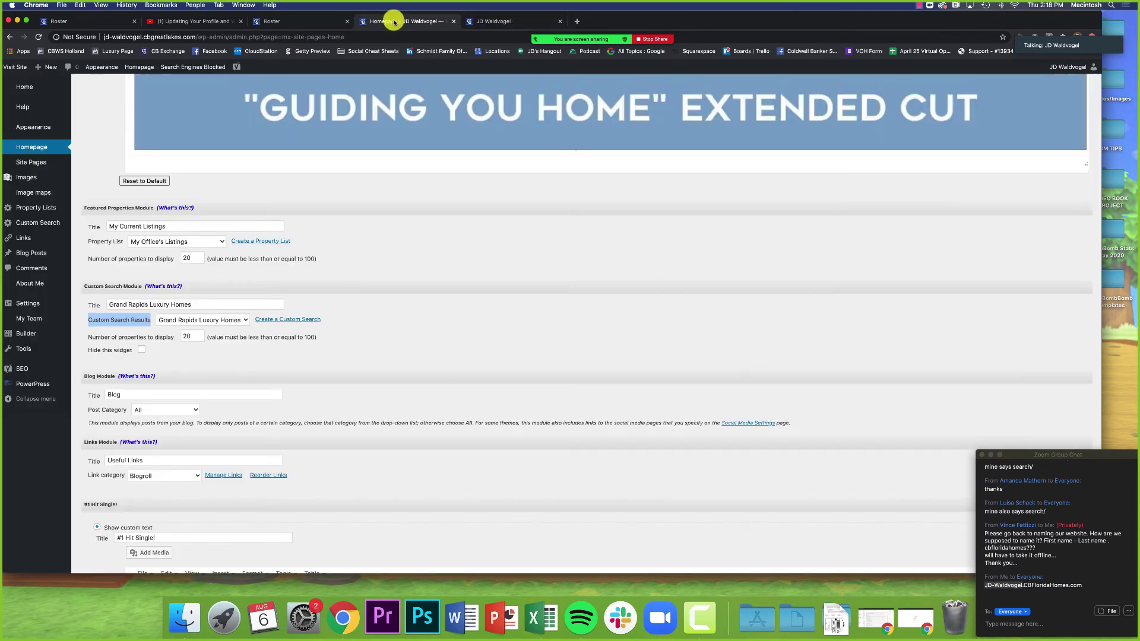
left_click(267, 340)
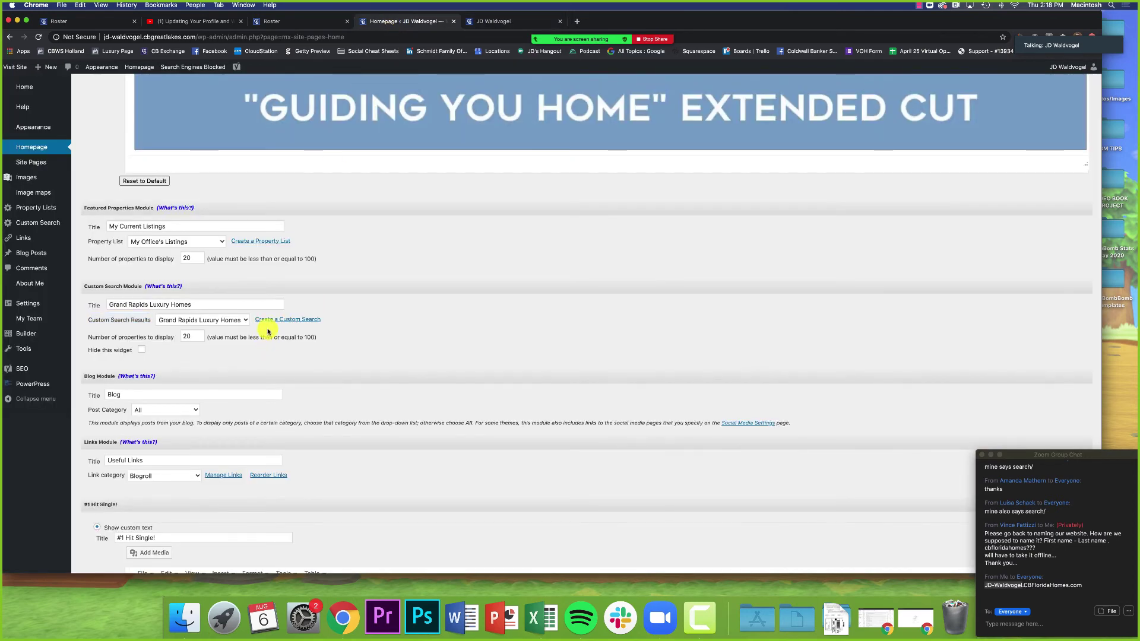
left_click(314, 324)
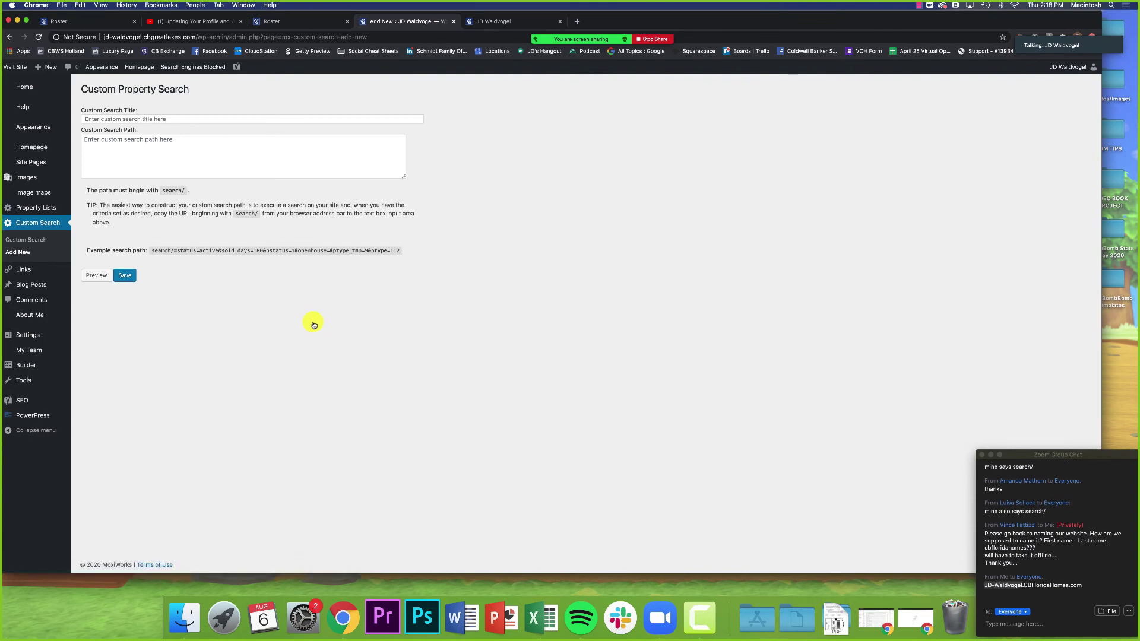
Step: Title the custom search 'Traverse City Luxury Homes', then return to the live site
left_click(161, 119)
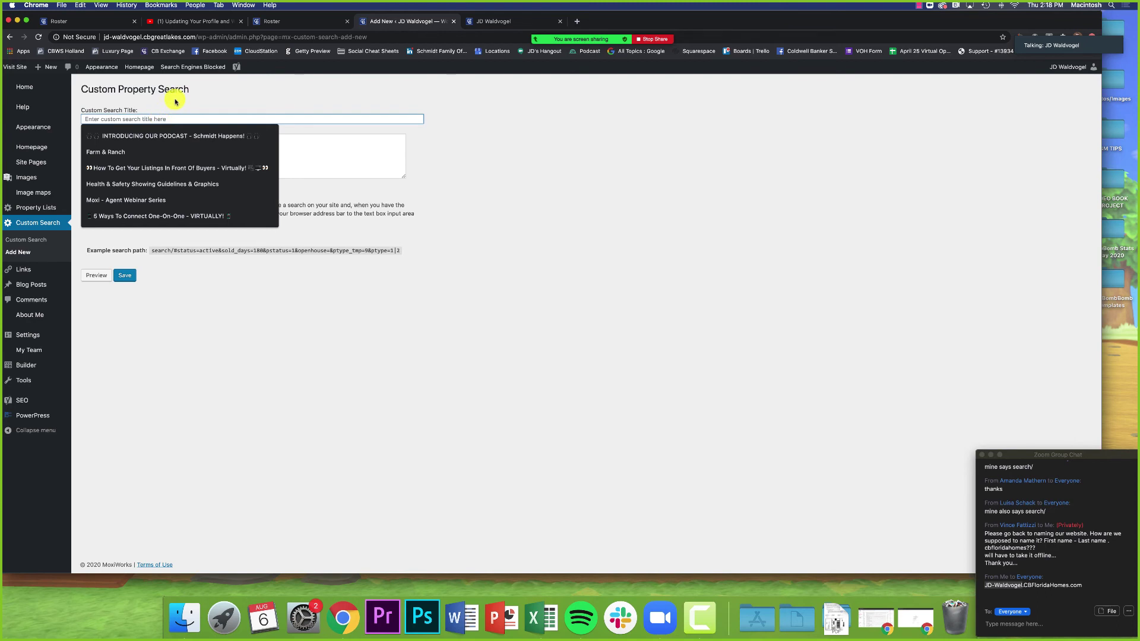
left_click(175, 102)
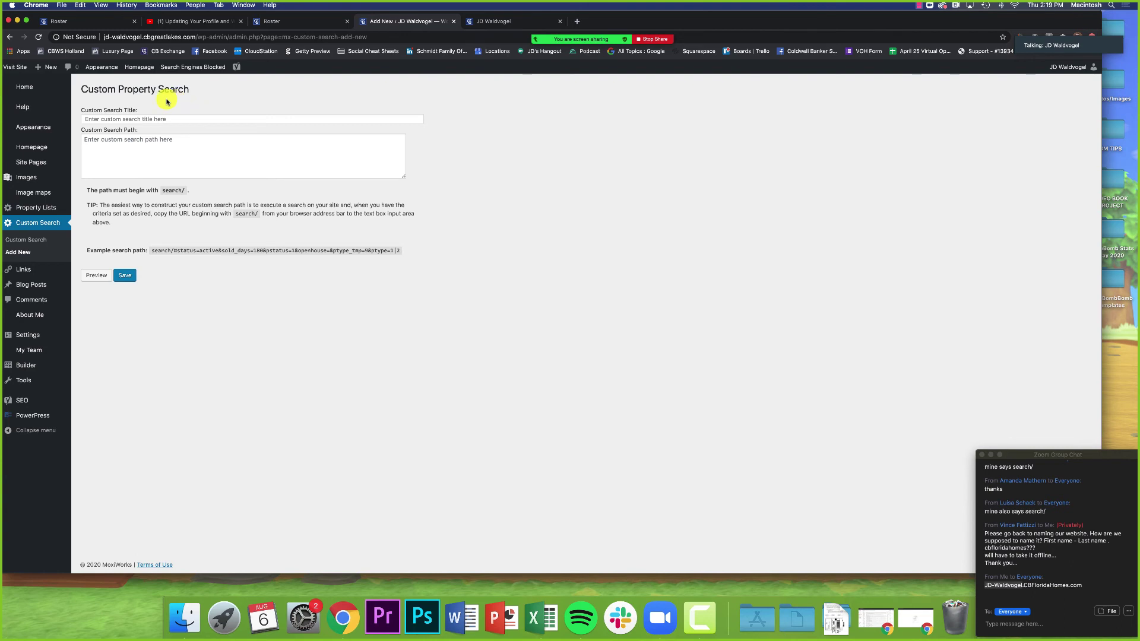
left_click(154, 119)
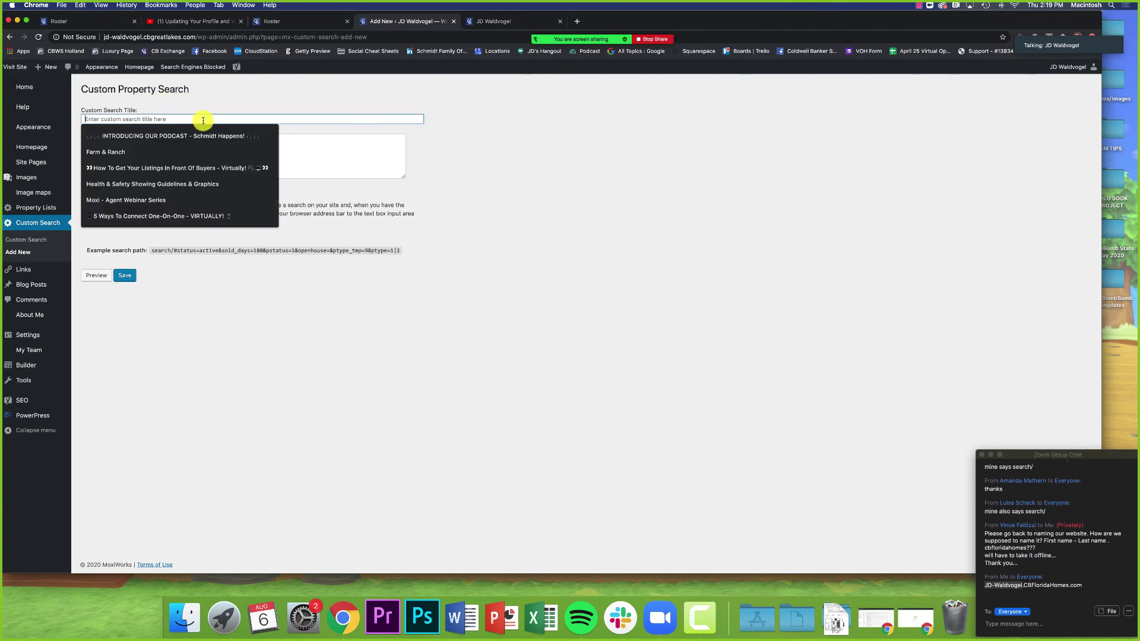
type("Trae")
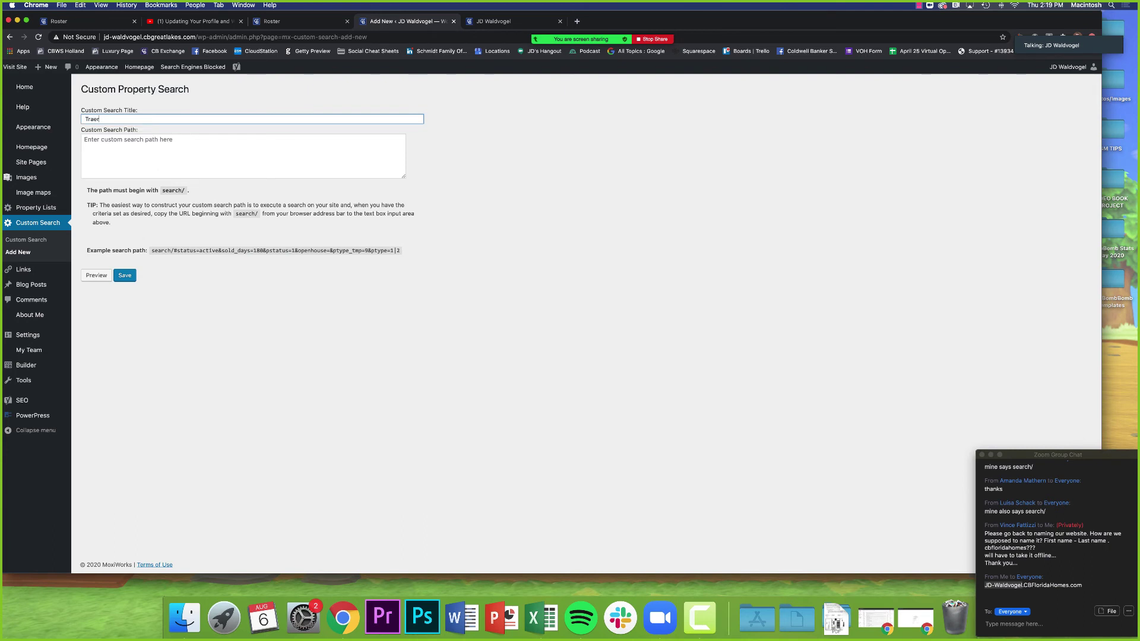
key("BackSpace")
type("verse City Luxury Homes")
left_click(196, 147)
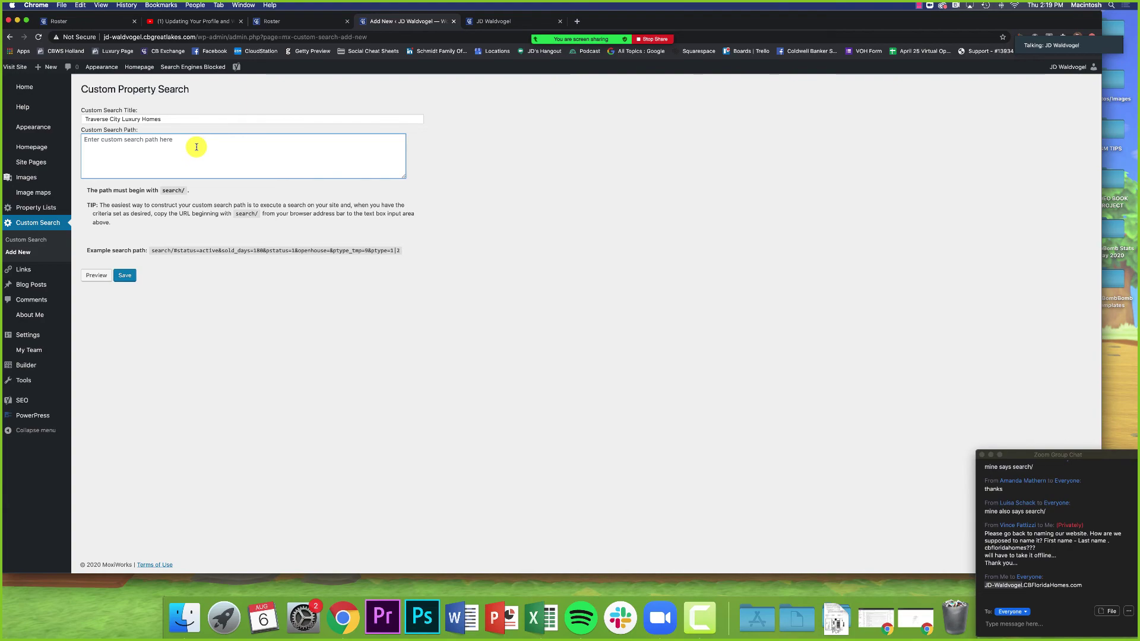
left_click(475, 23)
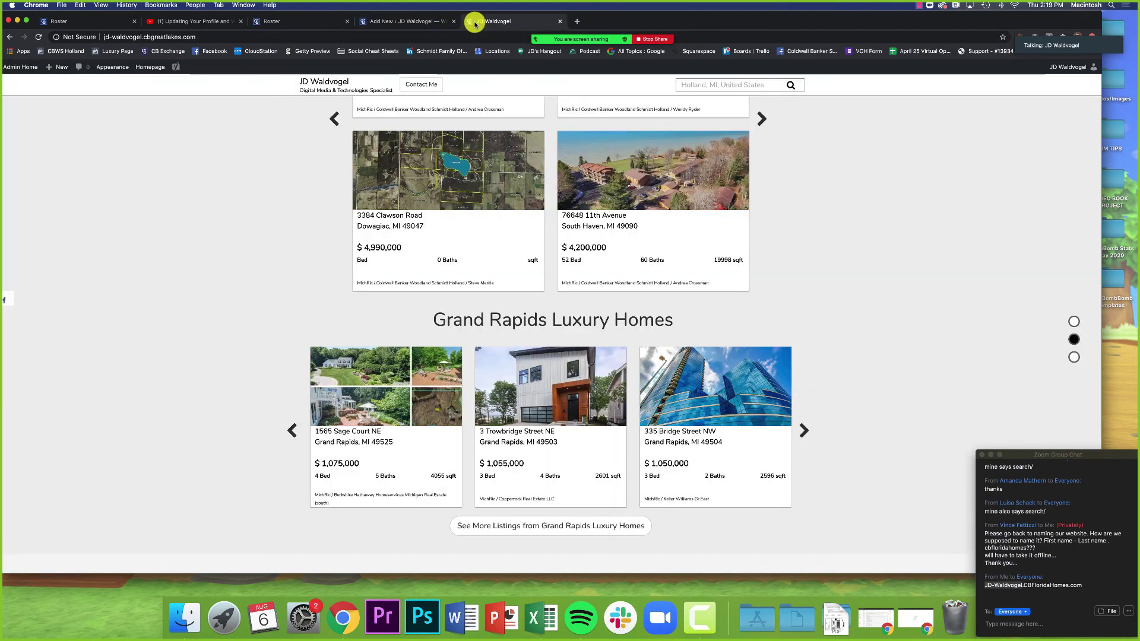
Step: Check the new custom search admin page, then come back to the live homepage
scroll(323, 181, "up", 20)
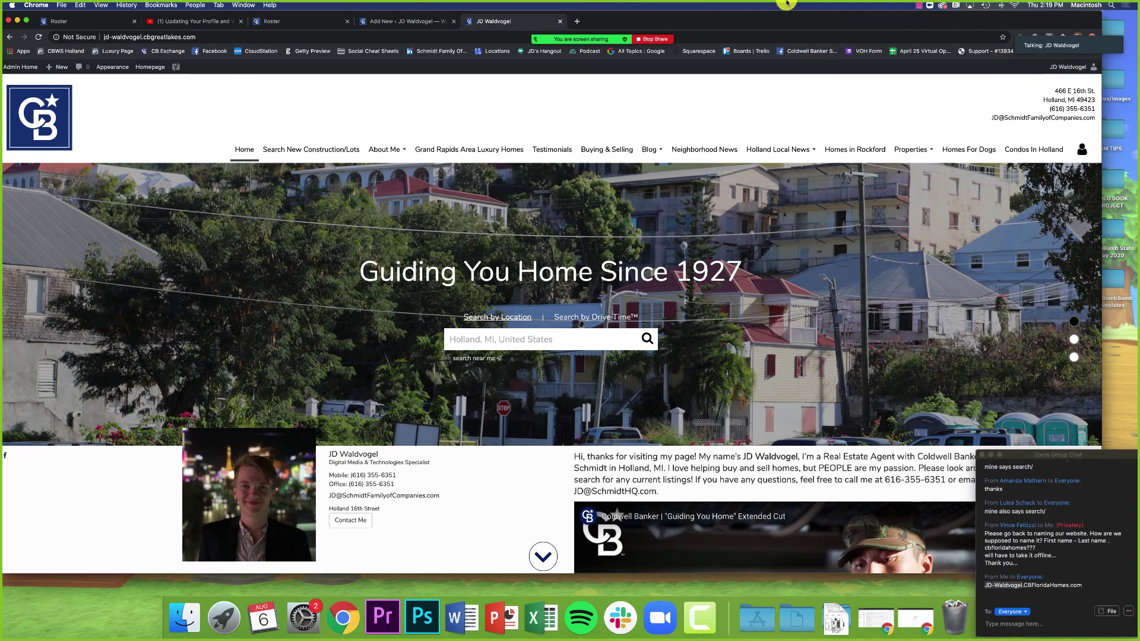
left_click_drag(775, 19, 794, 13)
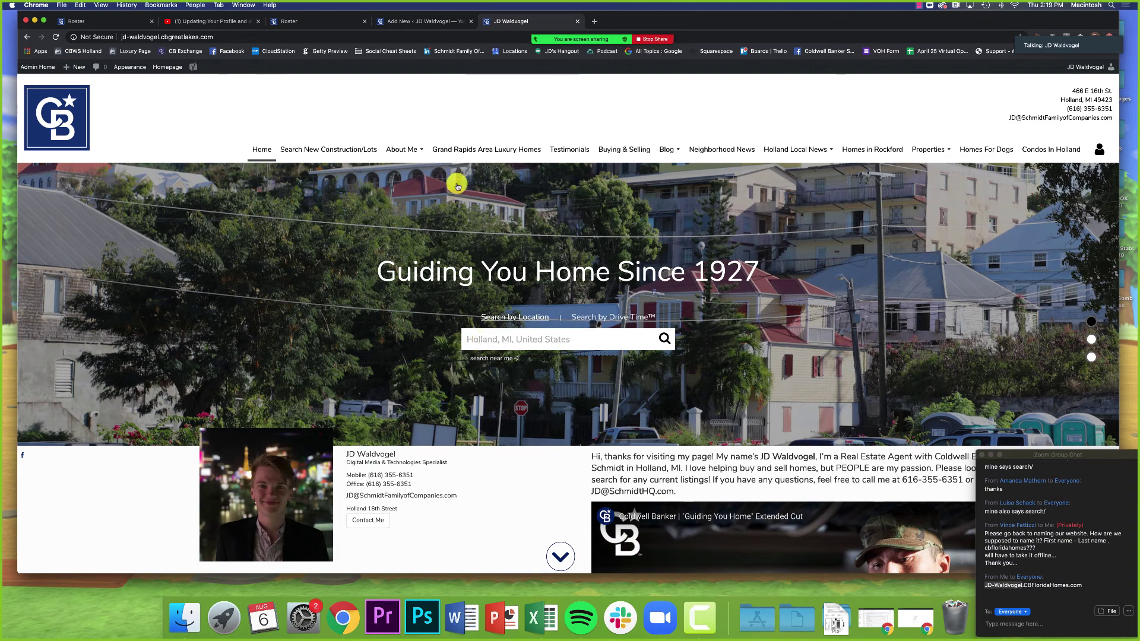
left_click(410, 21)
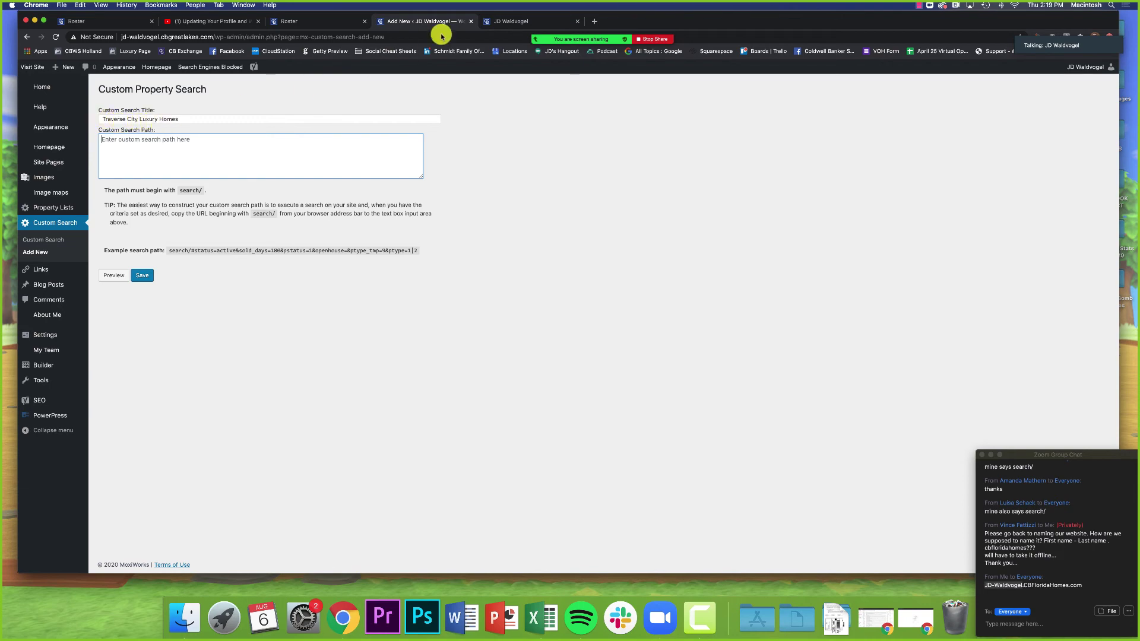
left_click(493, 21)
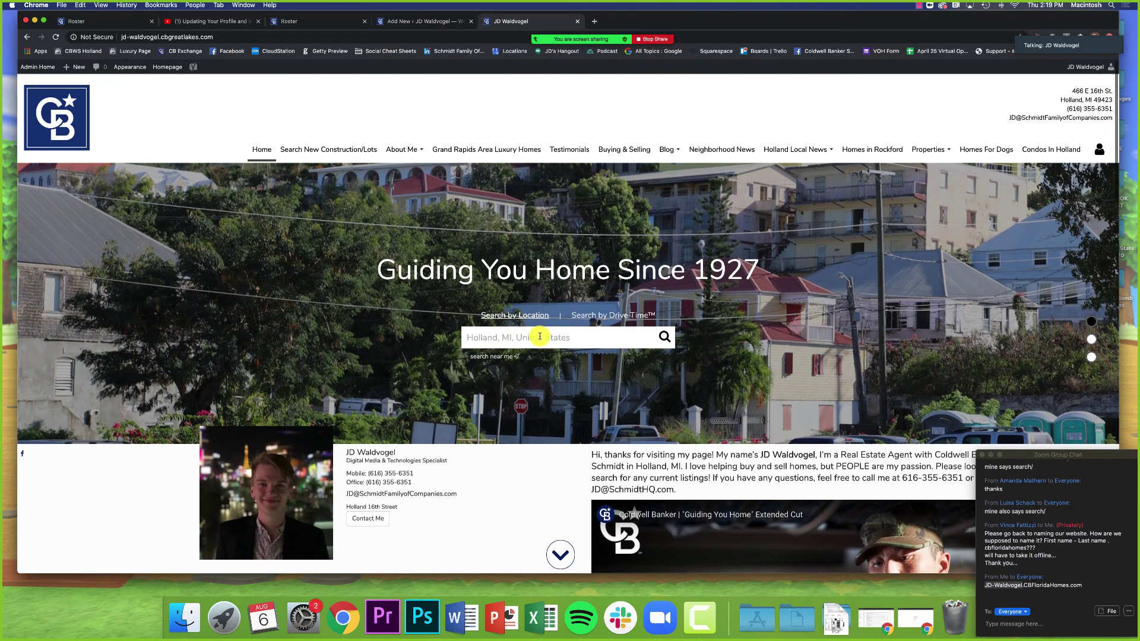
Step: Replace Holland with Traverse City, MI in the hero location search and run it
left_click(541, 336)
type("traverse c")
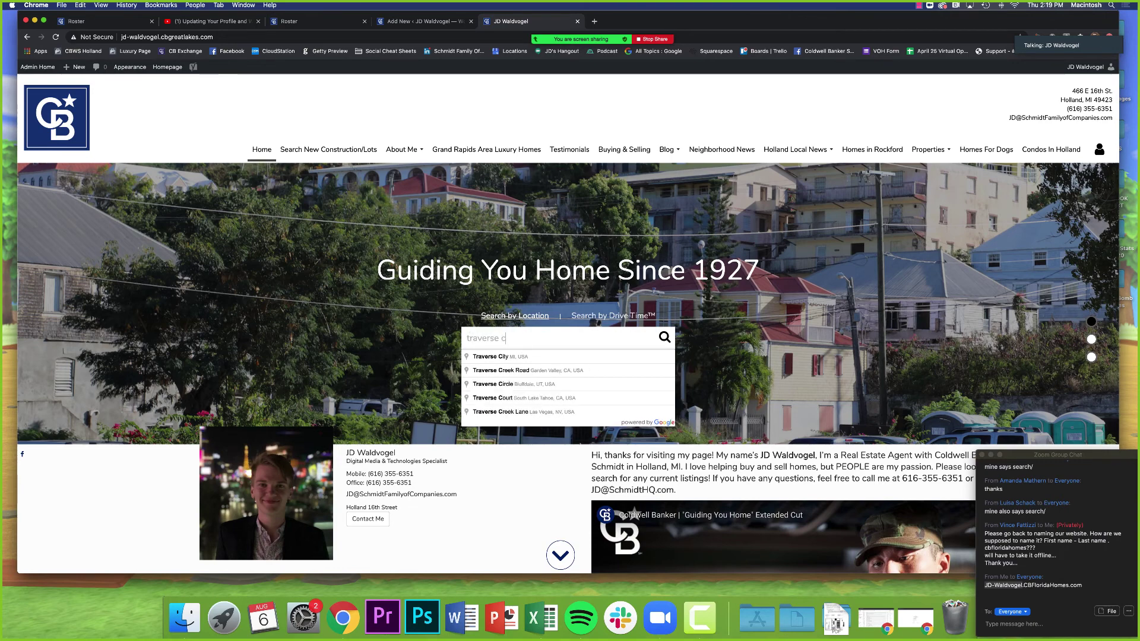
left_click(536, 355)
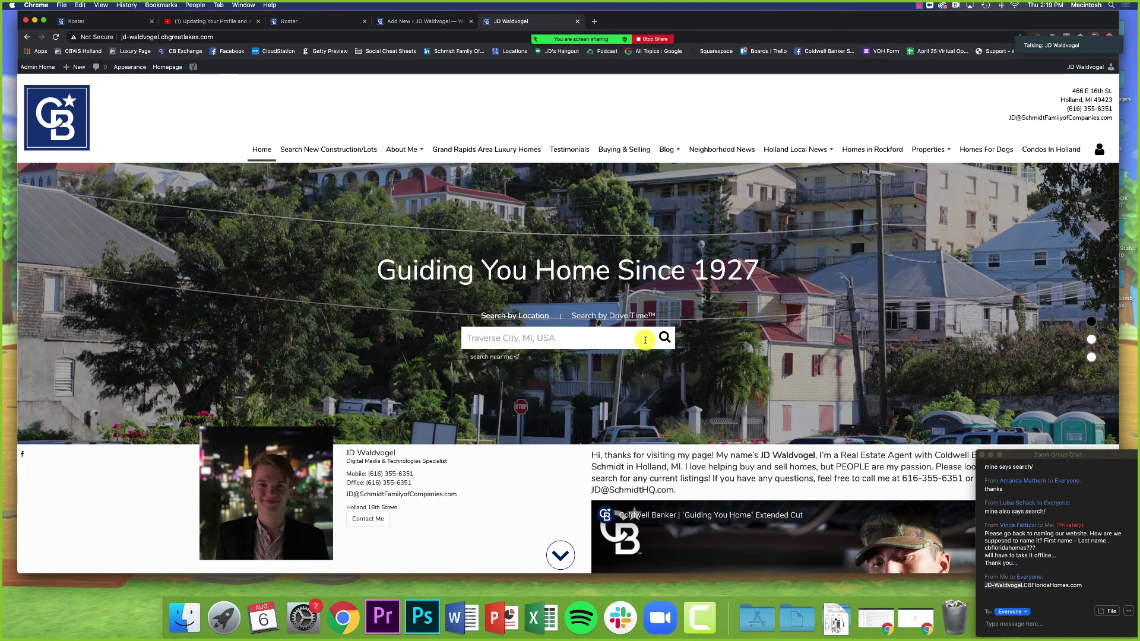
left_click(663, 338)
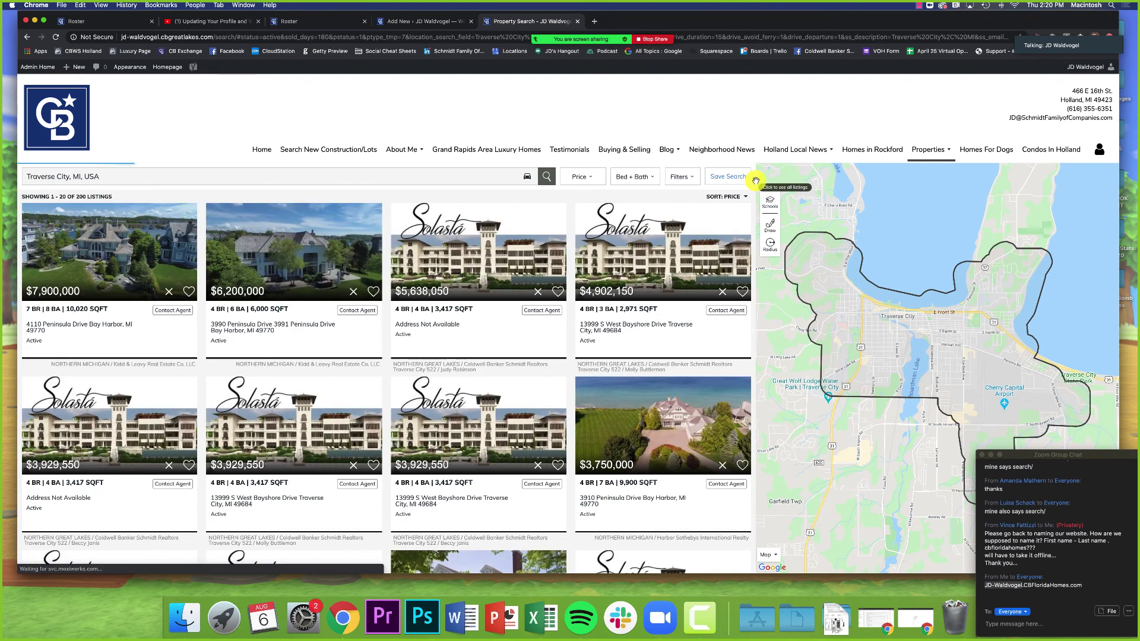
Step: Close the Zoom Group Chat window covering the Traverse City results map
left_click(1016, 622)
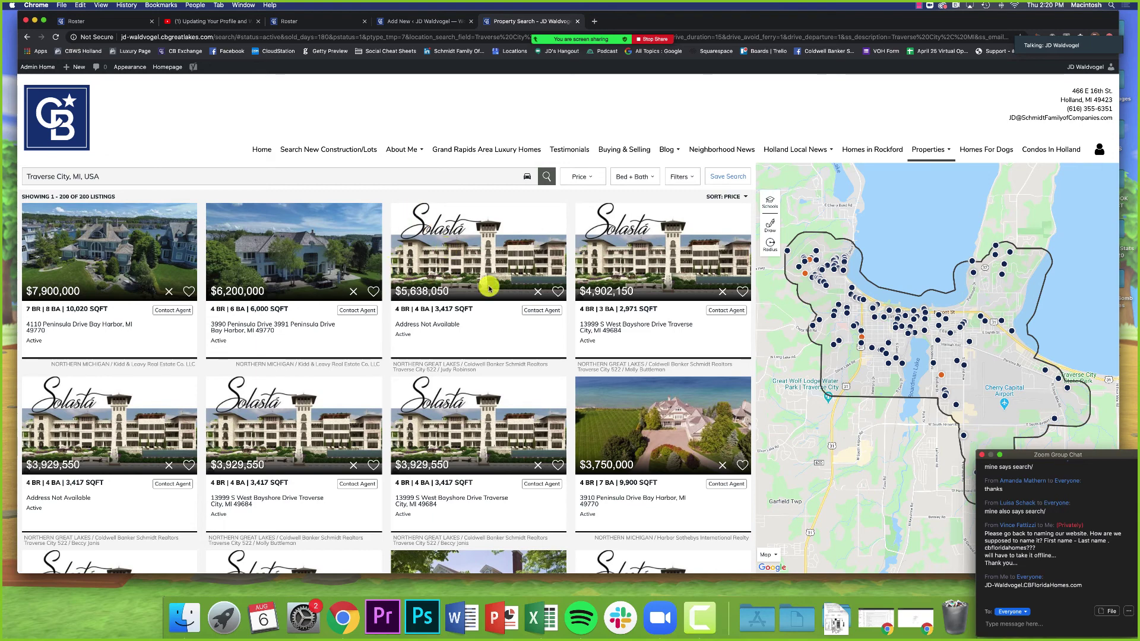
left_click(990, 455)
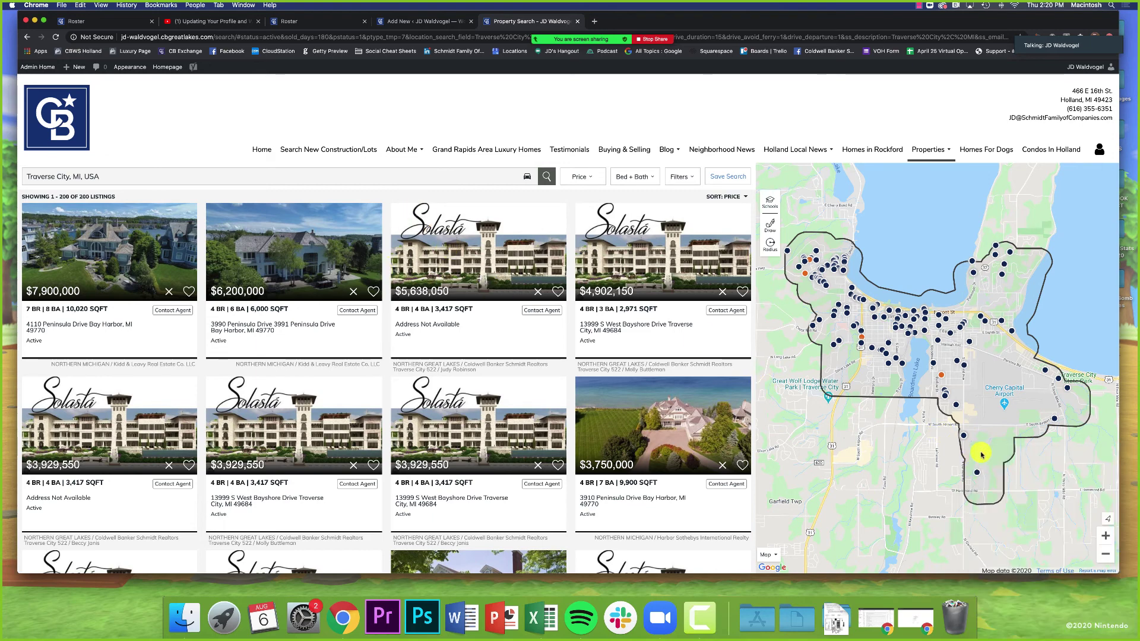
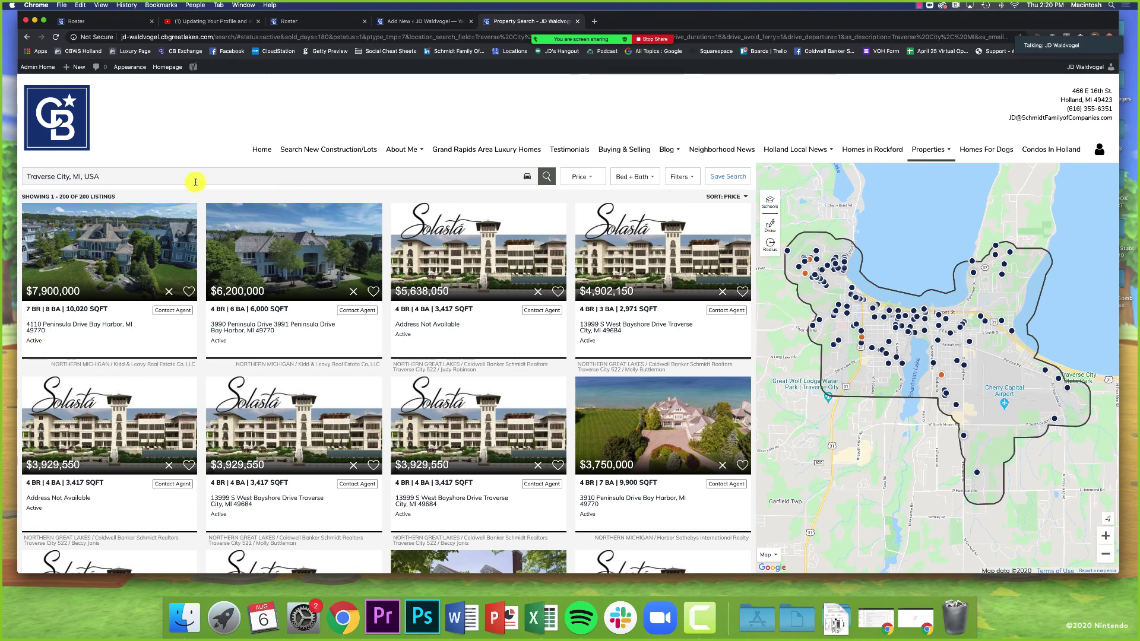
Step: Draw a 3.79-mile radius circle around Traverse City, then exit to remove the boundary
left_click(770, 244)
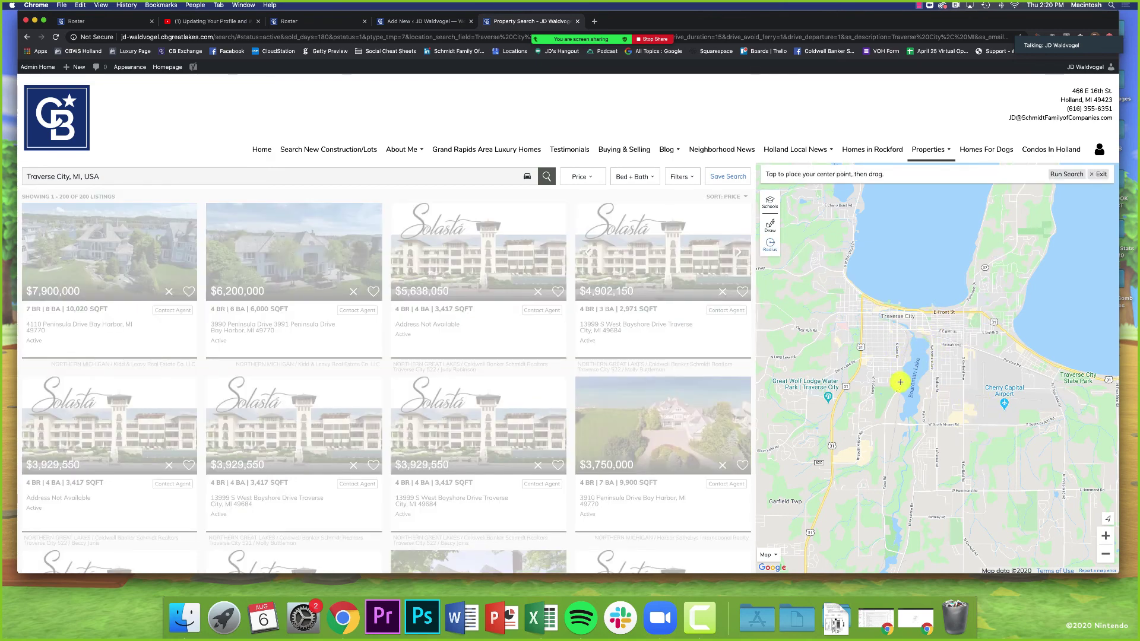
mouse_move(903, 382)
left_mouse_down()
mouse_move(1138, 375)
mouse_move(911, 366)
mouse_move(1103, 376)
left_mouse_up()
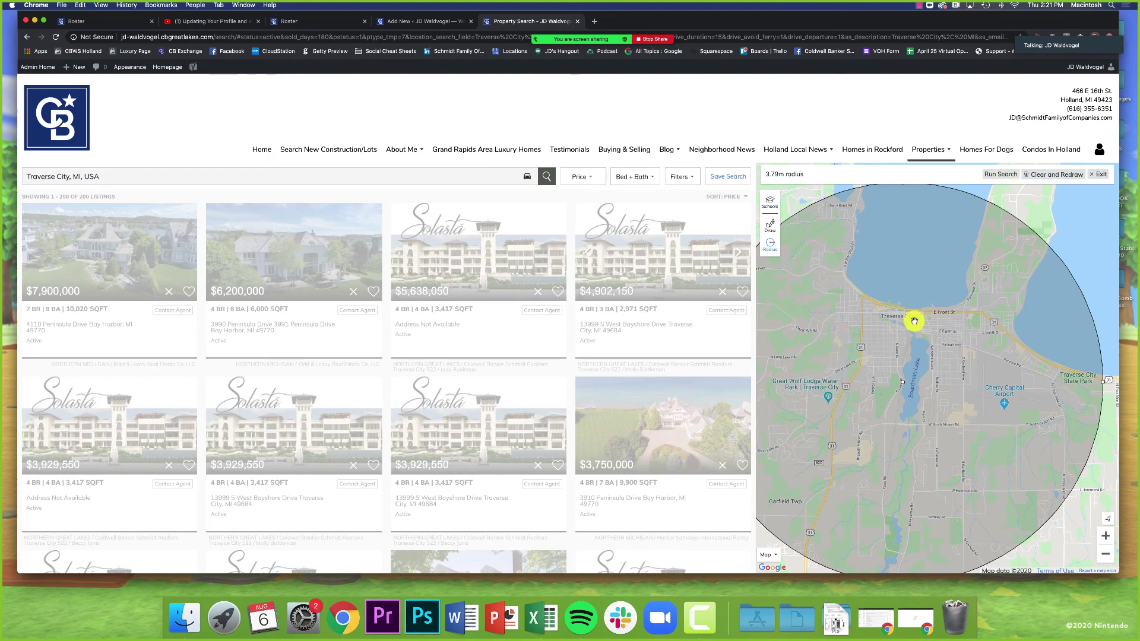
left_click_drag(903, 377, 975, 298)
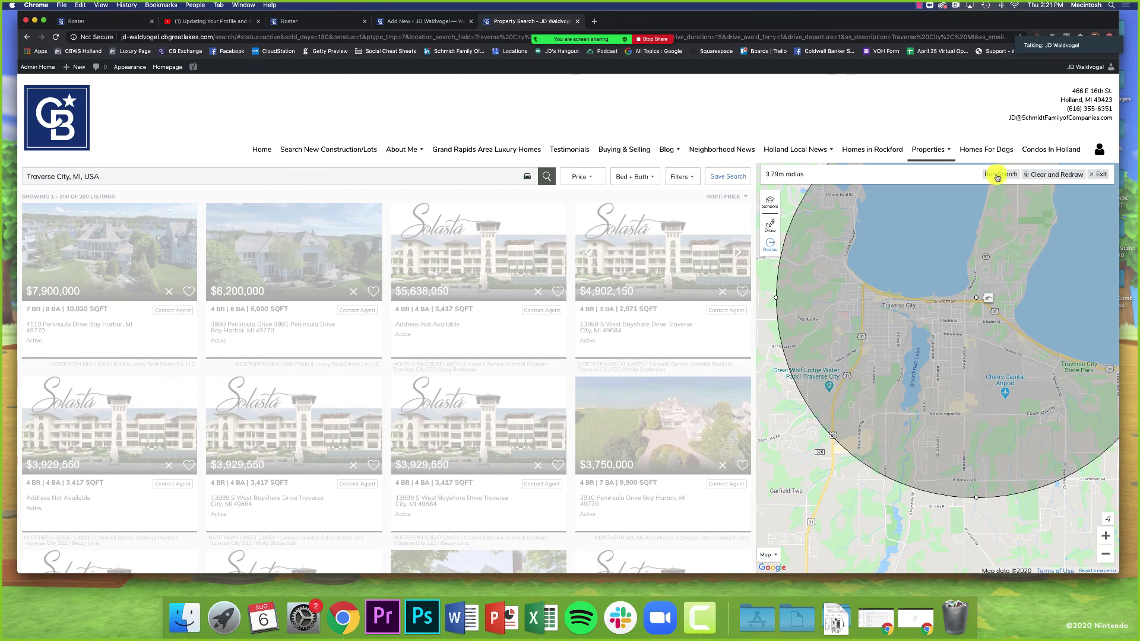
left_click(1098, 174)
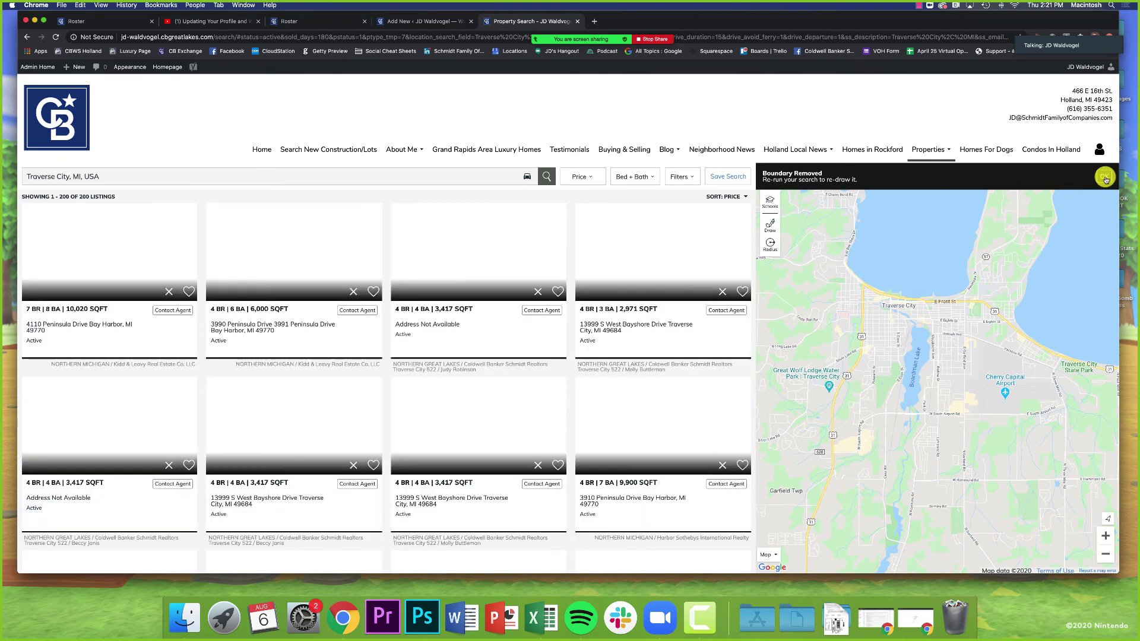
Step: Dismiss the notice, zoom the map out, and start a Quick Draw boundary
left_click(1104, 177)
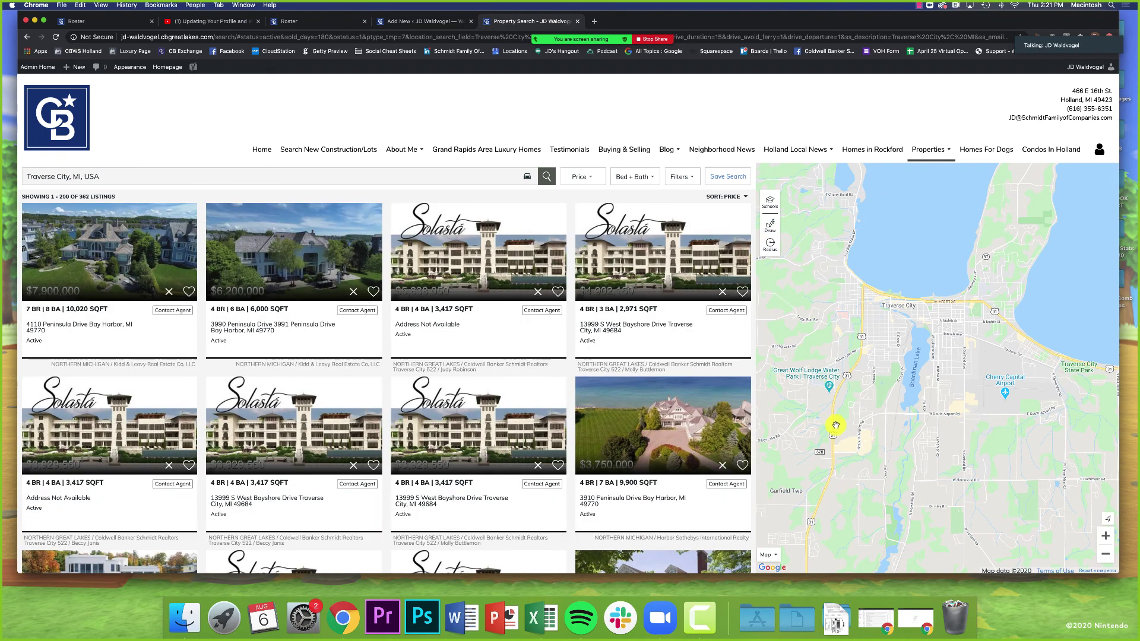
left_click(1106, 554)
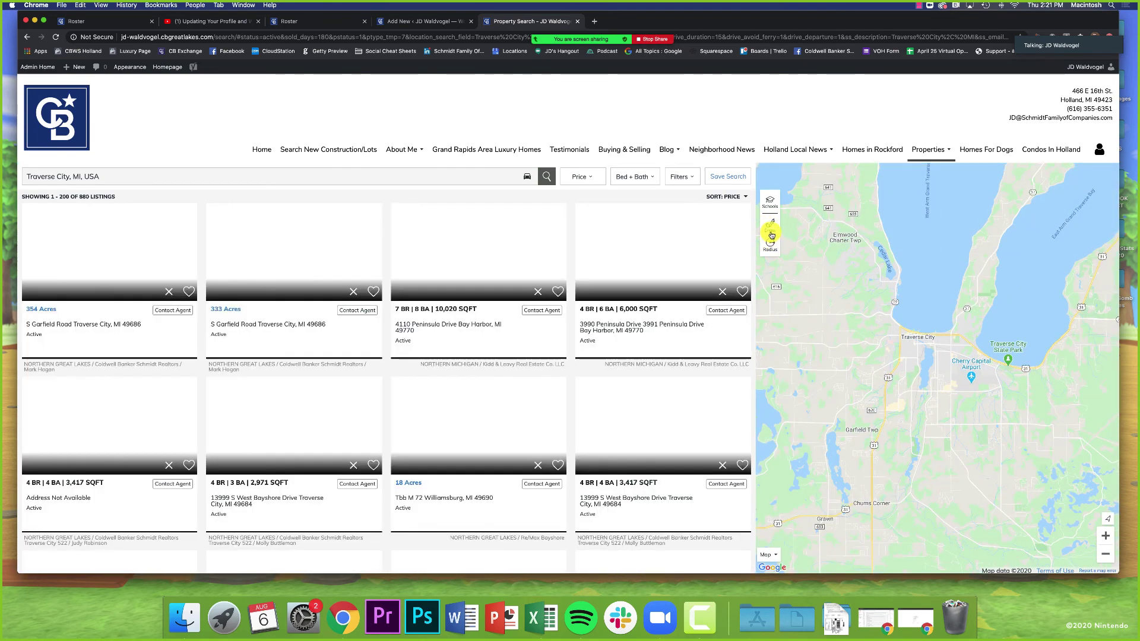
left_click(772, 235)
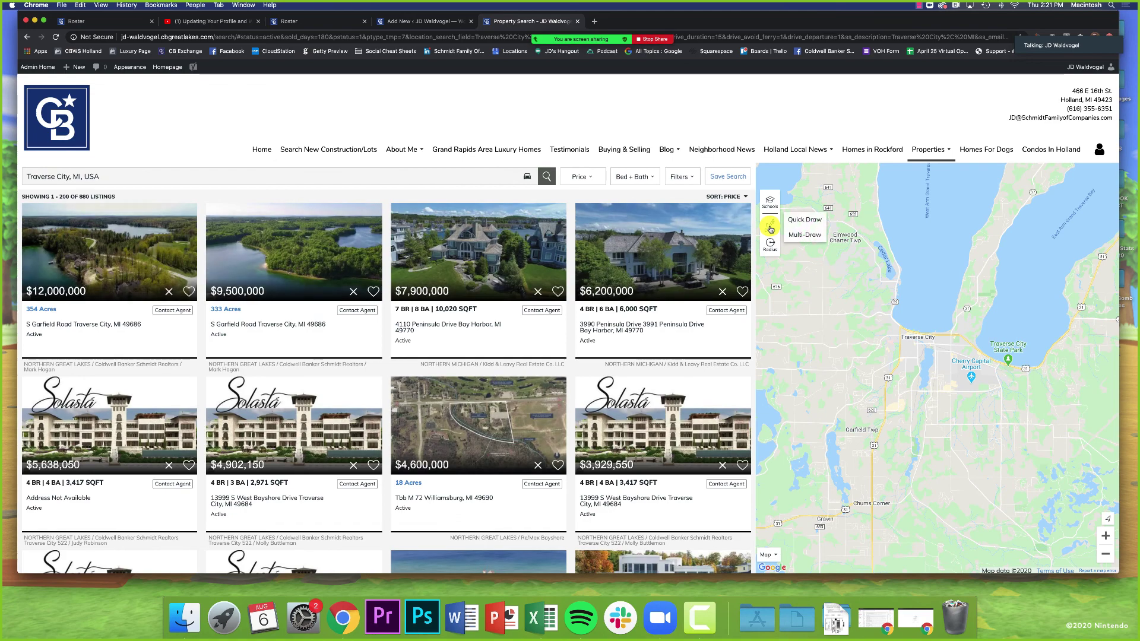
left_click(801, 223)
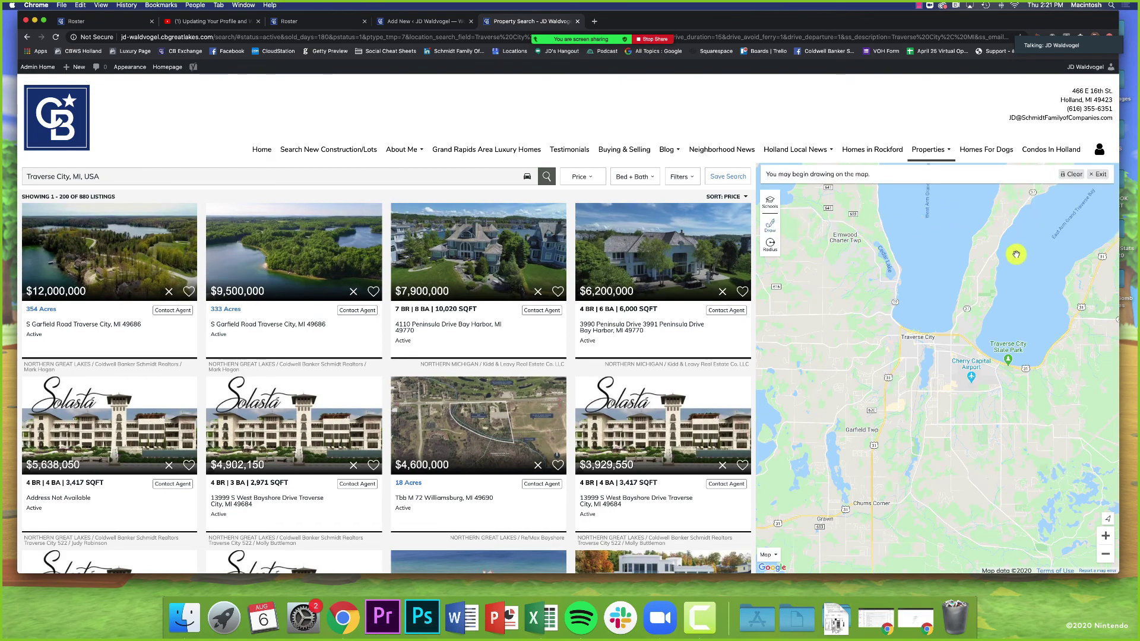
left_click(1106, 555)
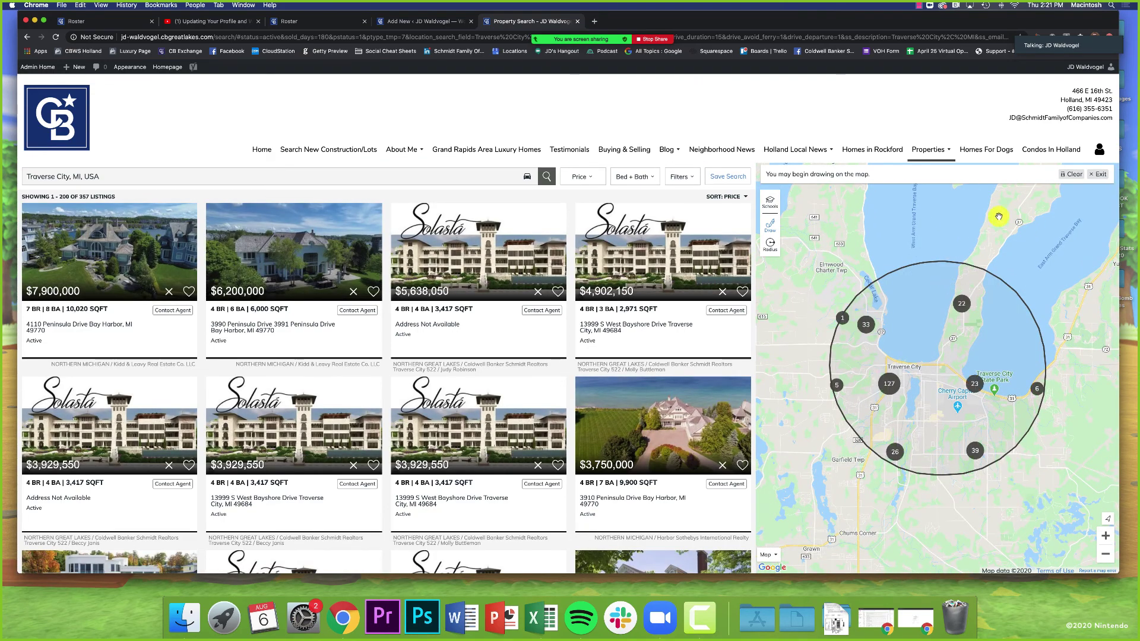
left_click(1075, 174)
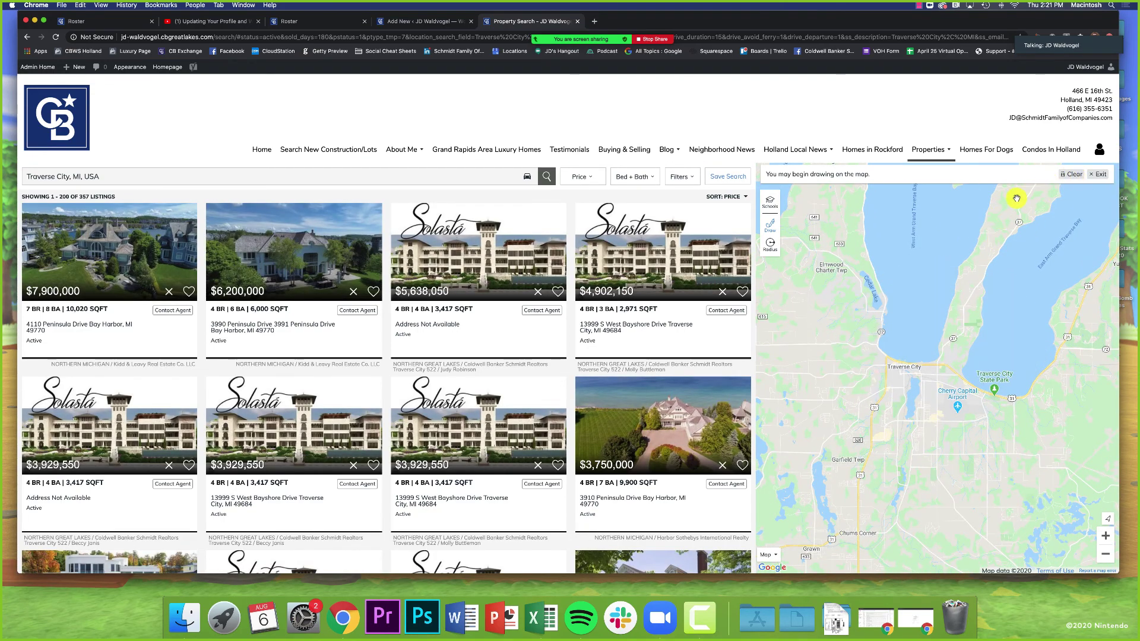
Step: Sketch a freehand boundary around Traverse City, then clear it and exit to show all 903 listings
mouse_move(1061, 206)
left_mouse_down()
mouse_move(850, 193)
mouse_move(788, 260)
mouse_move(776, 376)
left_mouse_up()
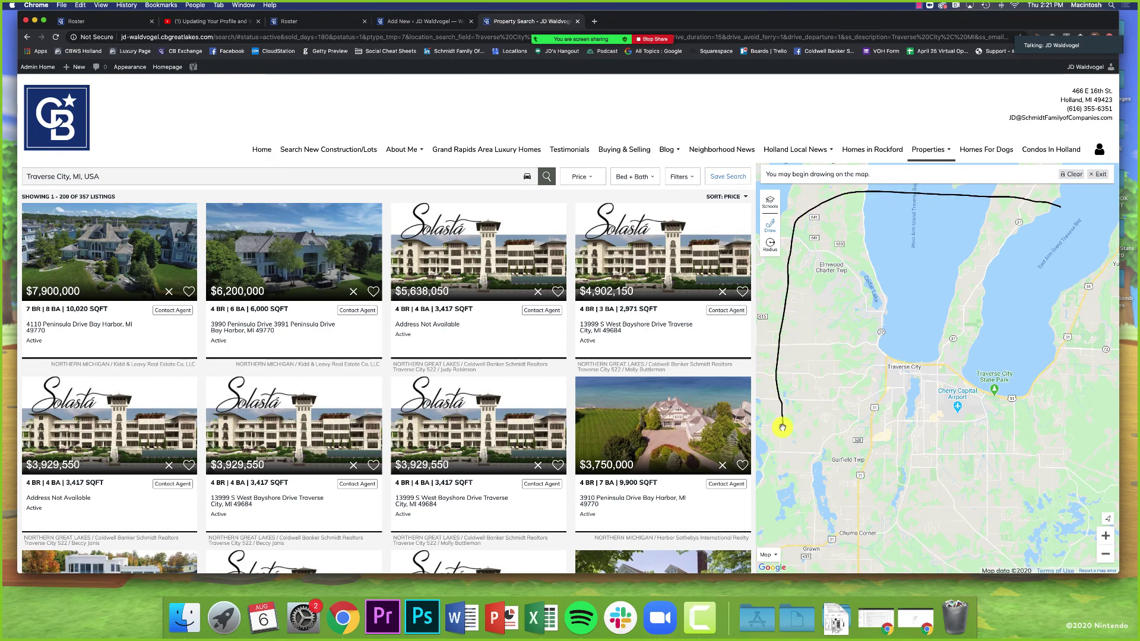
mouse_move(777, 450)
left_mouse_down()
mouse_move(818, 534)
mouse_move(979, 565)
mouse_move(1017, 559)
left_mouse_up()
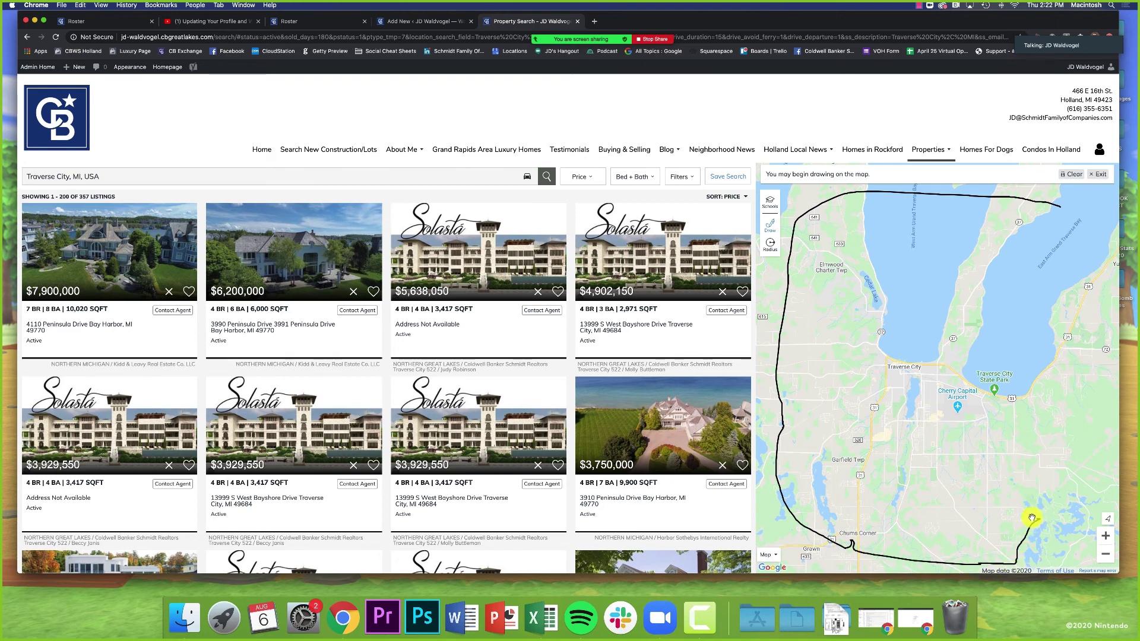
left_click_drag(1032, 518, 1025, 500)
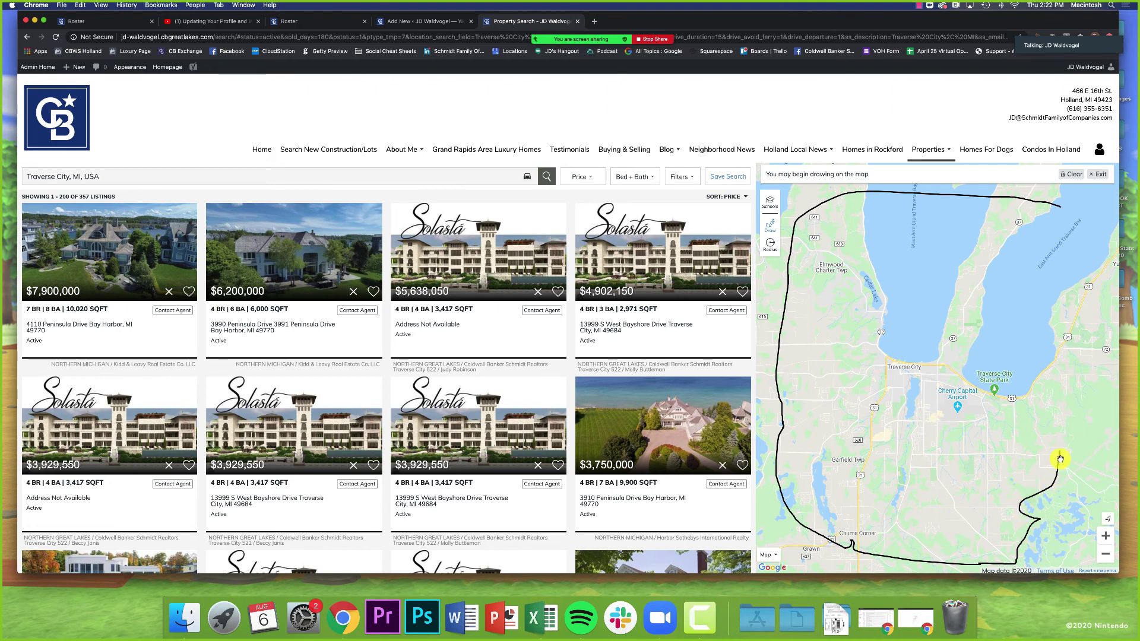
mouse_move(1060, 459)
left_mouse_down()
mouse_move(1074, 331)
mouse_move(1063, 212)
left_mouse_up()
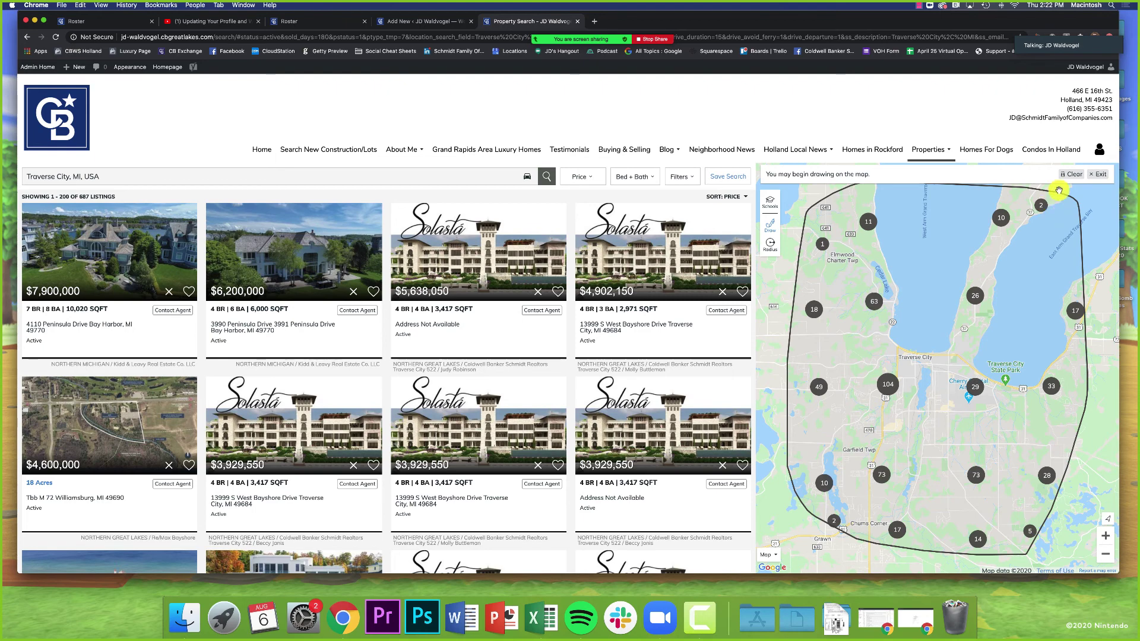
left_click(770, 202)
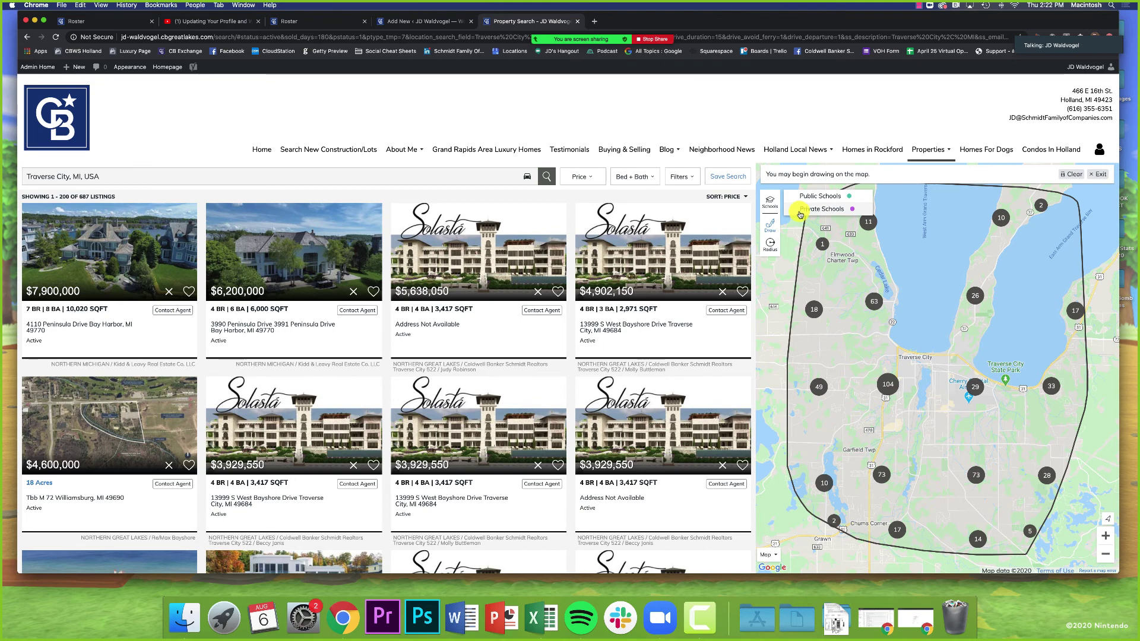
left_click(1073, 175)
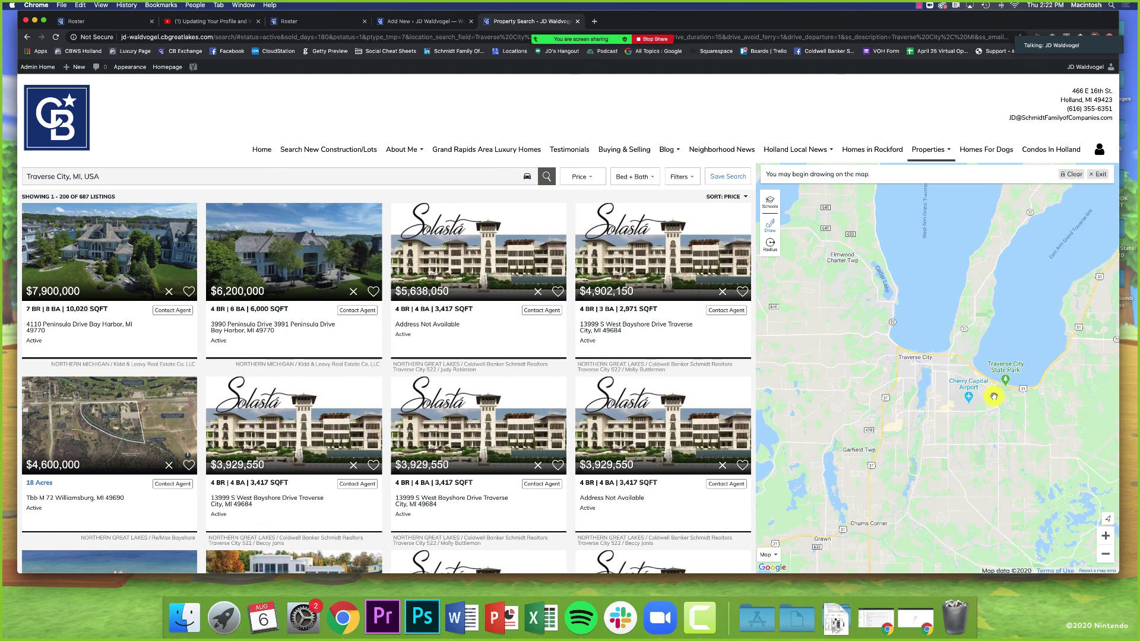
left_click(1099, 174)
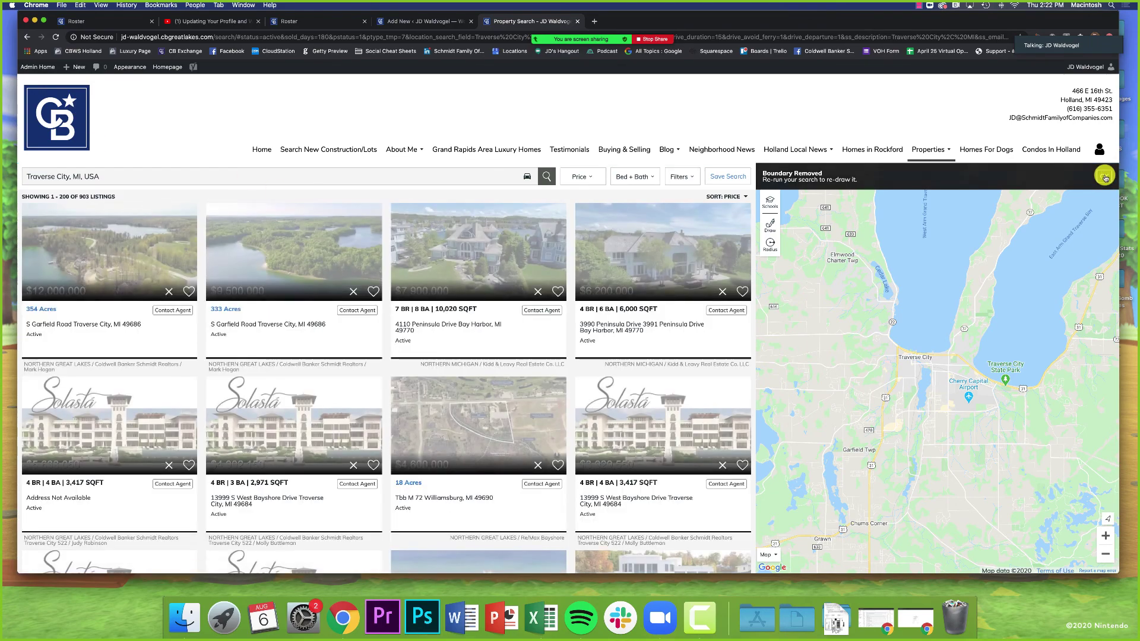
left_click(1104, 179)
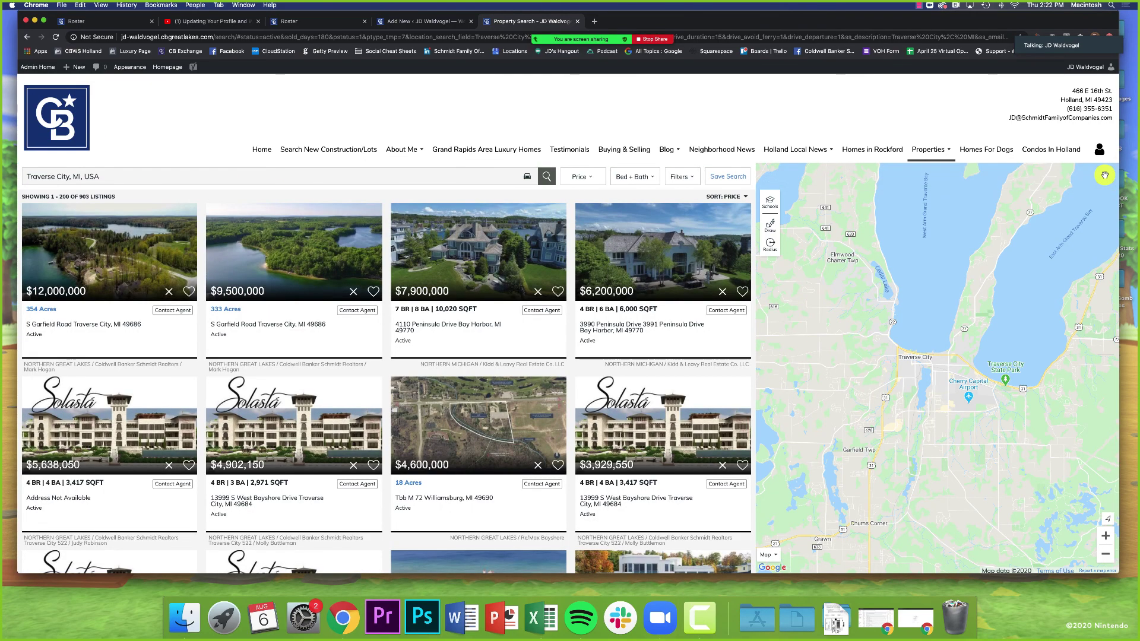
left_click(764, 203)
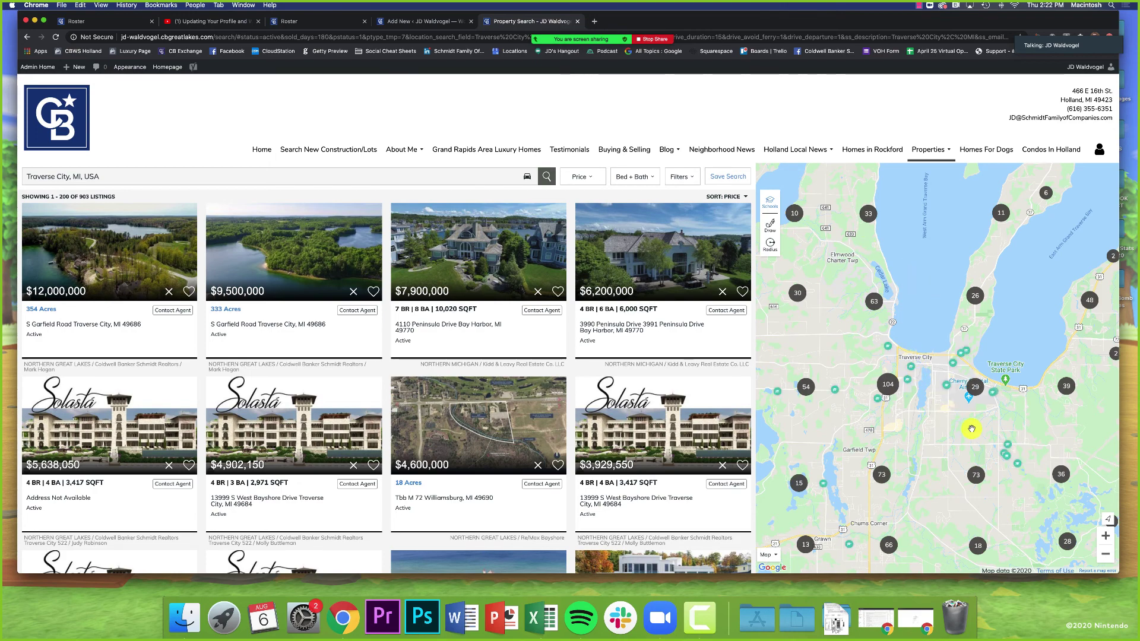
left_click(680, 176)
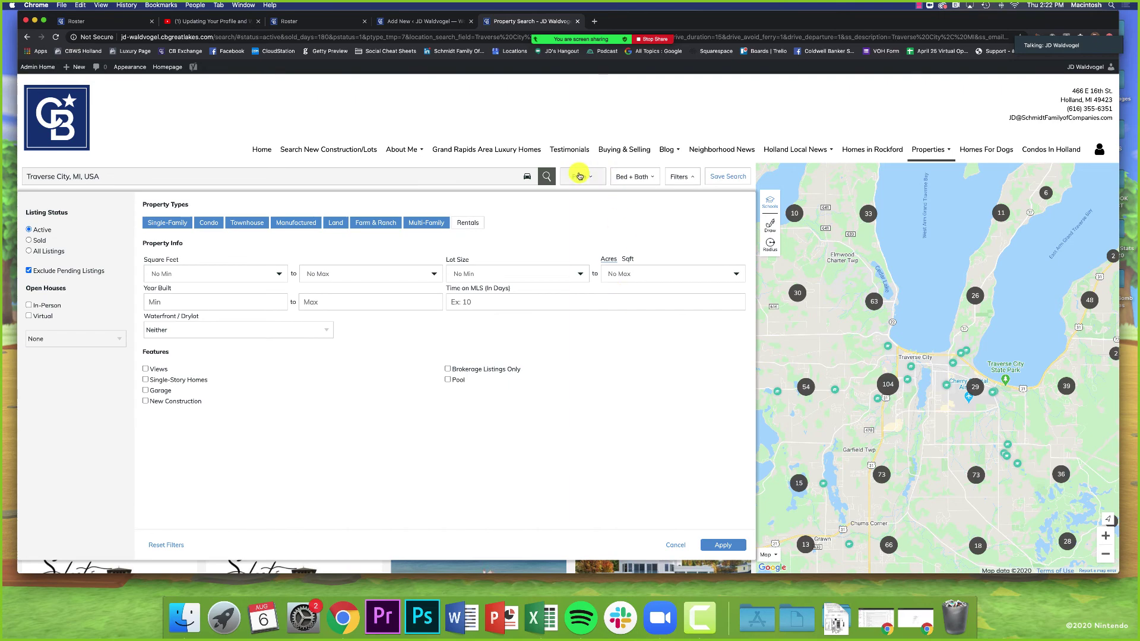
left_click(27, 38)
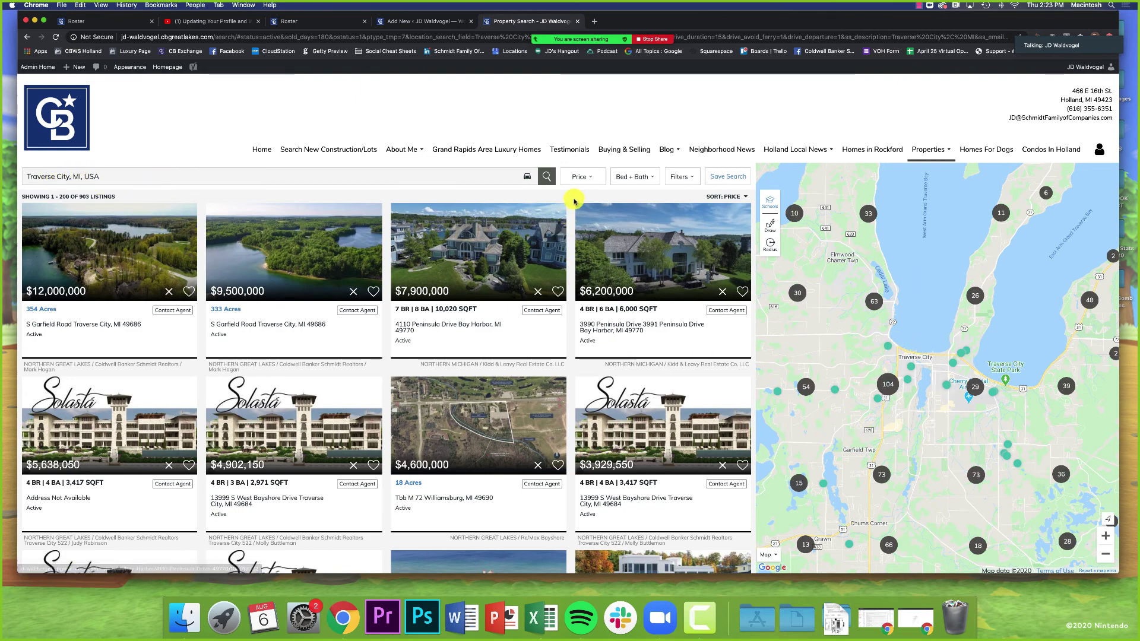
Step: Set a $500,000 minimum price on the Traverse City results, leaving 203 listings
left_click(580, 178)
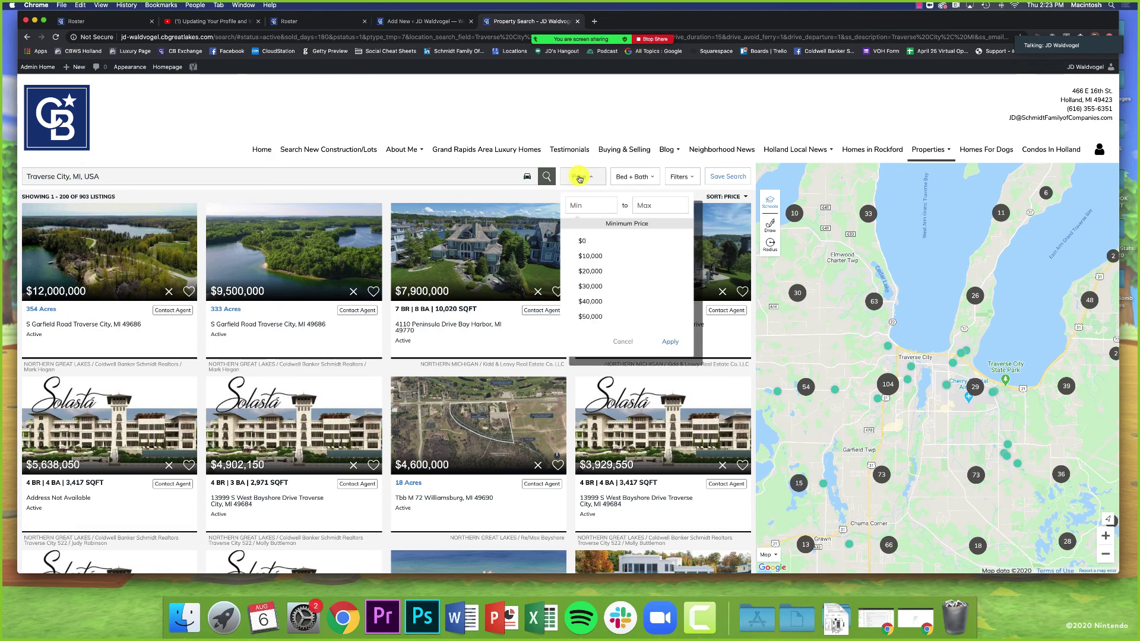
scroll(626, 247, "down", 10)
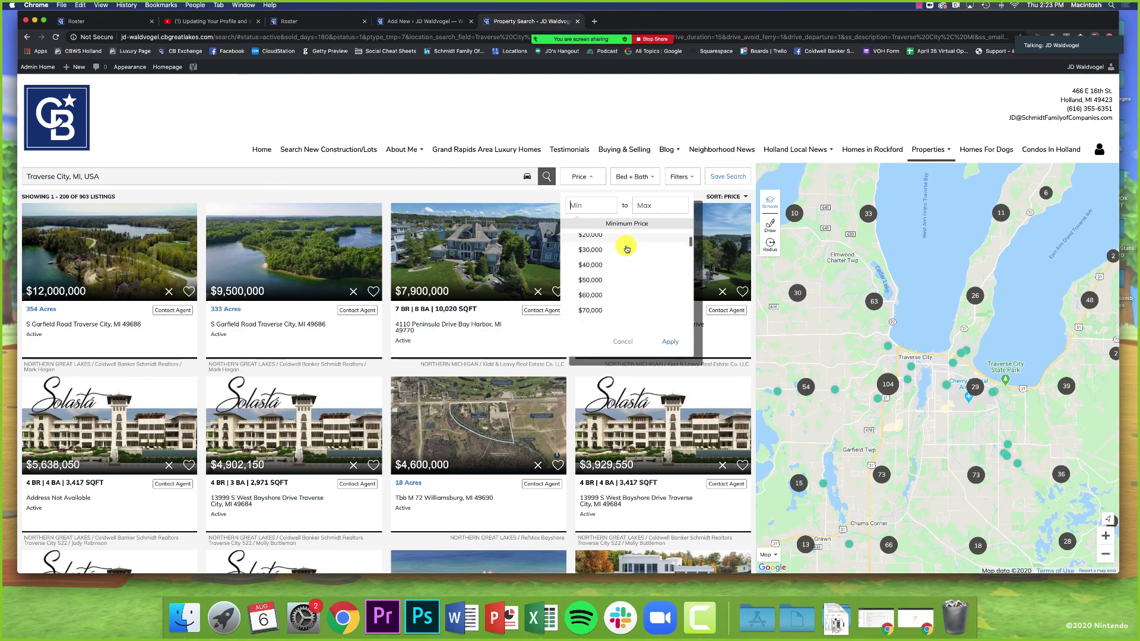
scroll(627, 247, "down", 4)
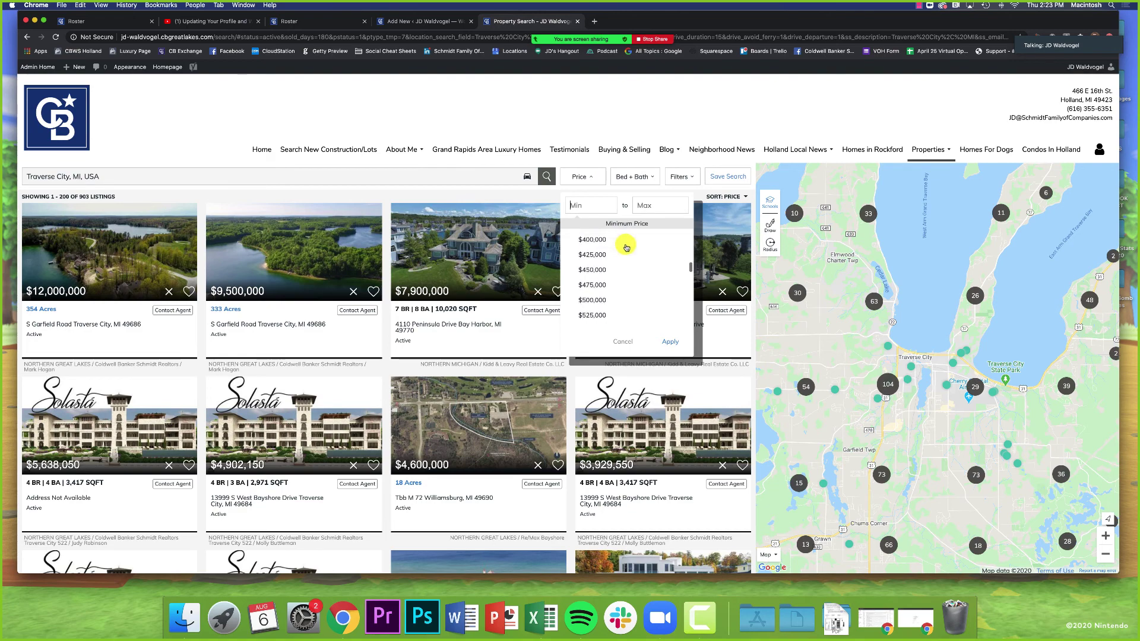
left_click(597, 278)
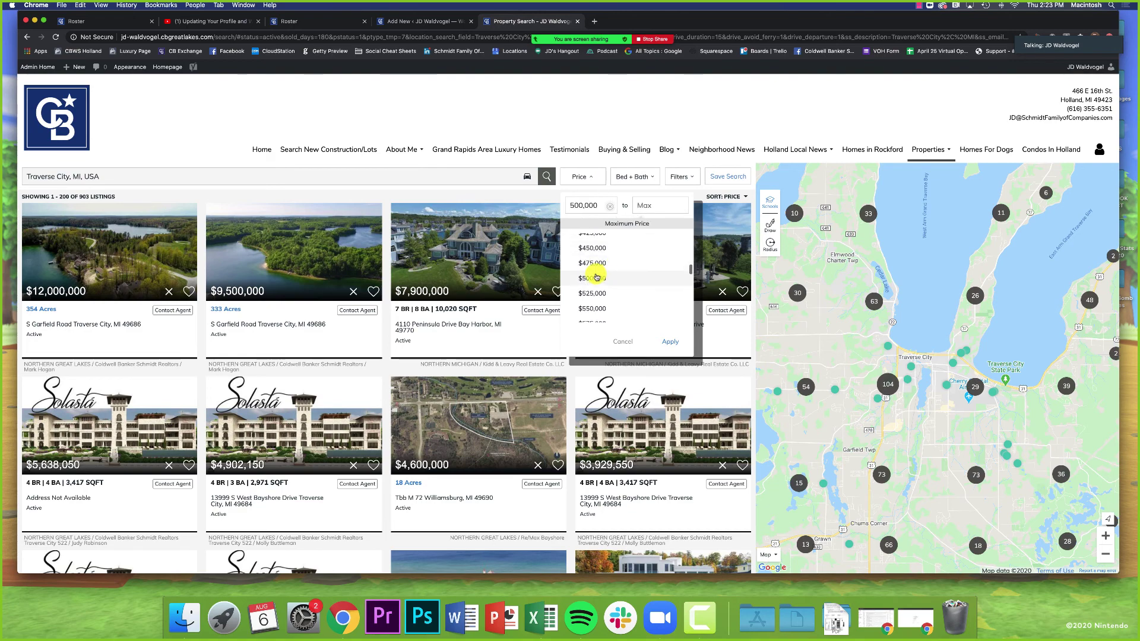
left_click(672, 346)
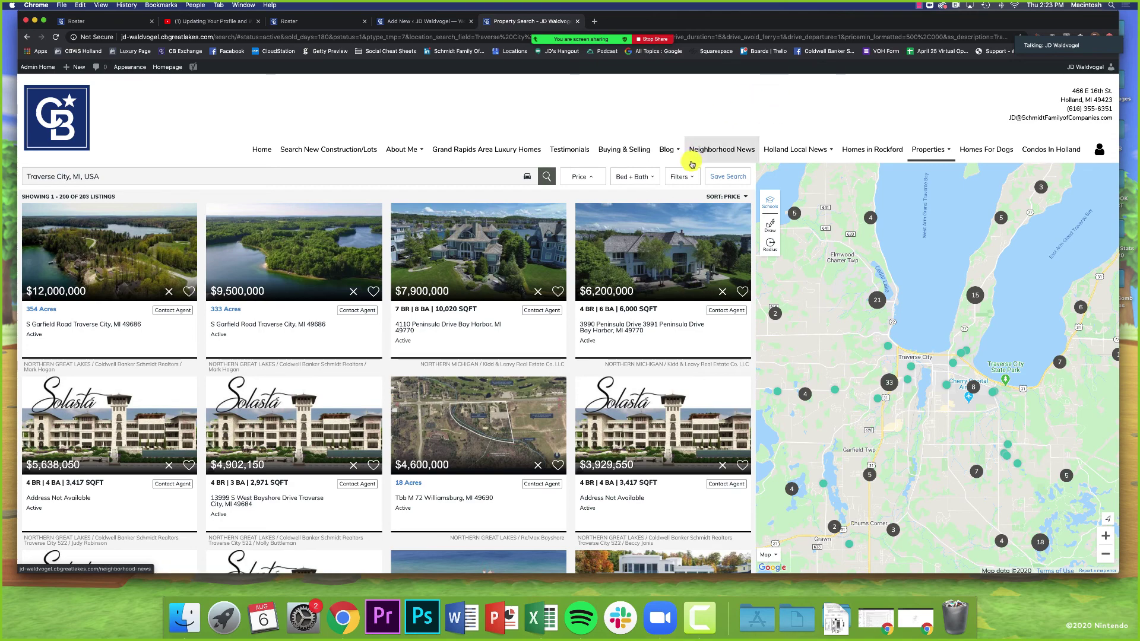
left_click(630, 177)
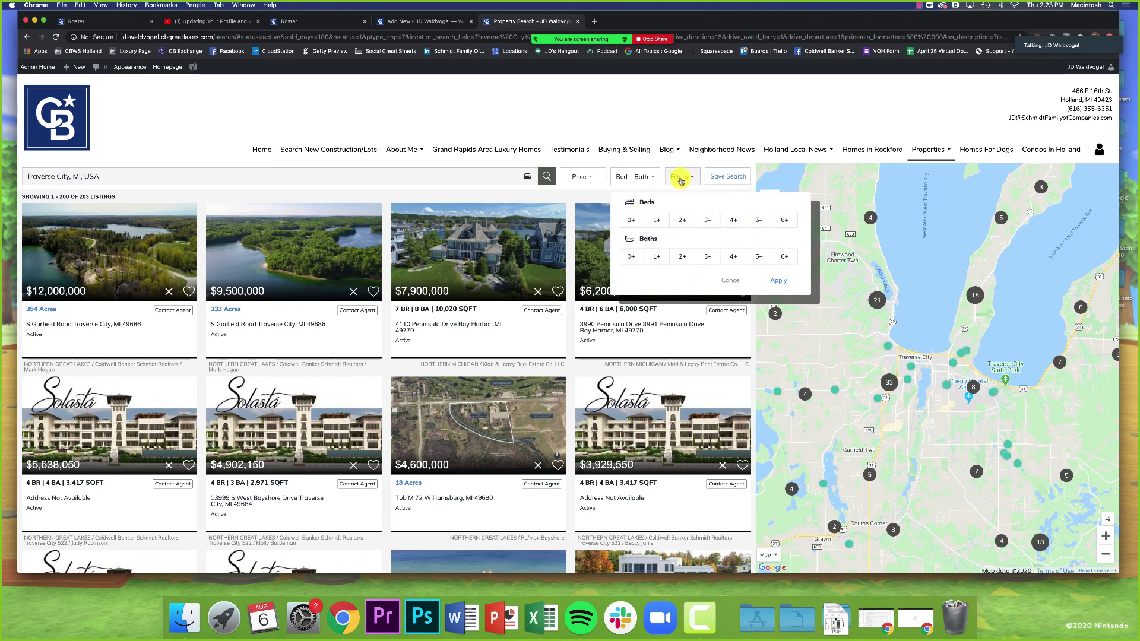
Step: In All Filters, exclude Land and Multi-Family types, keep pending listings excluded, and apply for 138 results
left_click(681, 177)
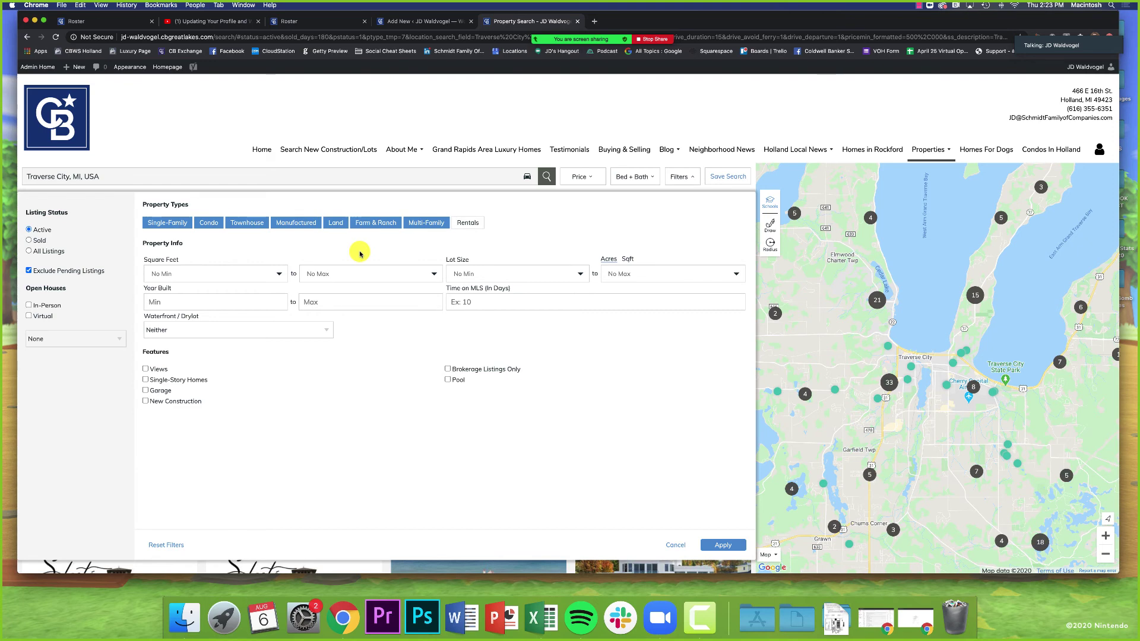
left_click(217, 223)
left_click(250, 223)
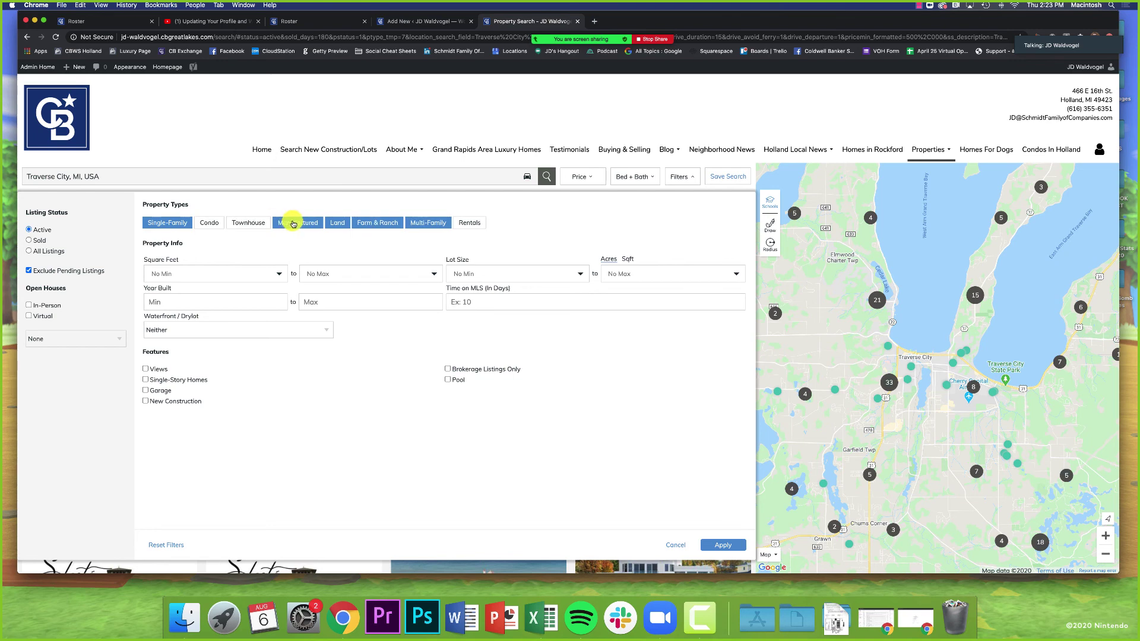
left_click(293, 223)
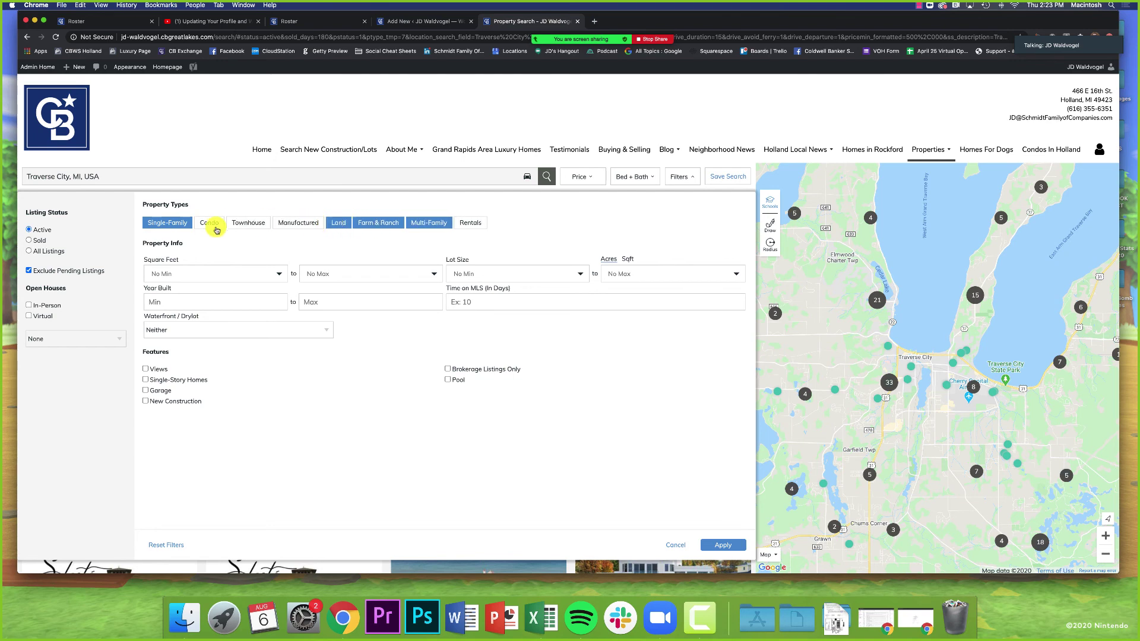
left_click(215, 226)
left_click(246, 224)
left_click(295, 224)
left_click(337, 224)
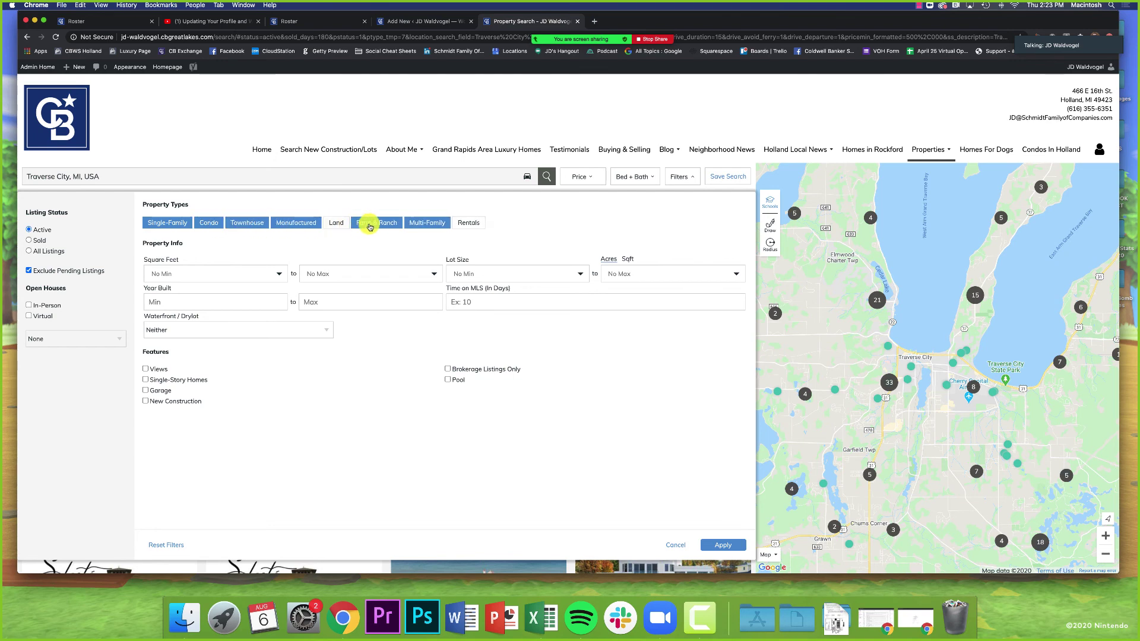
left_click(416, 224)
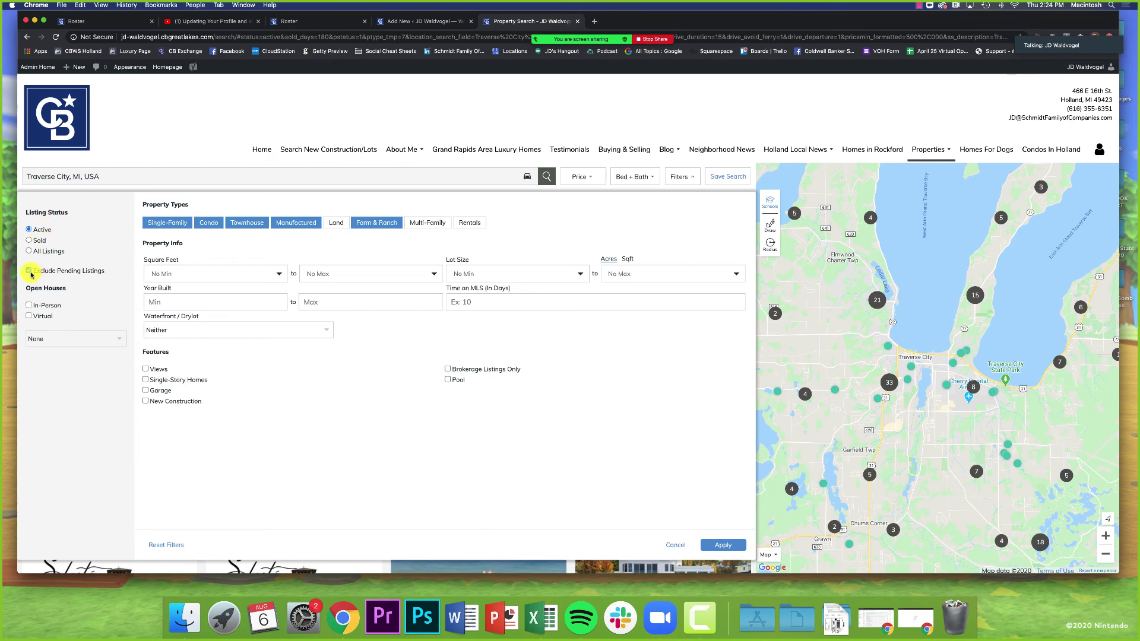
left_click(95, 273)
left_click(95, 272)
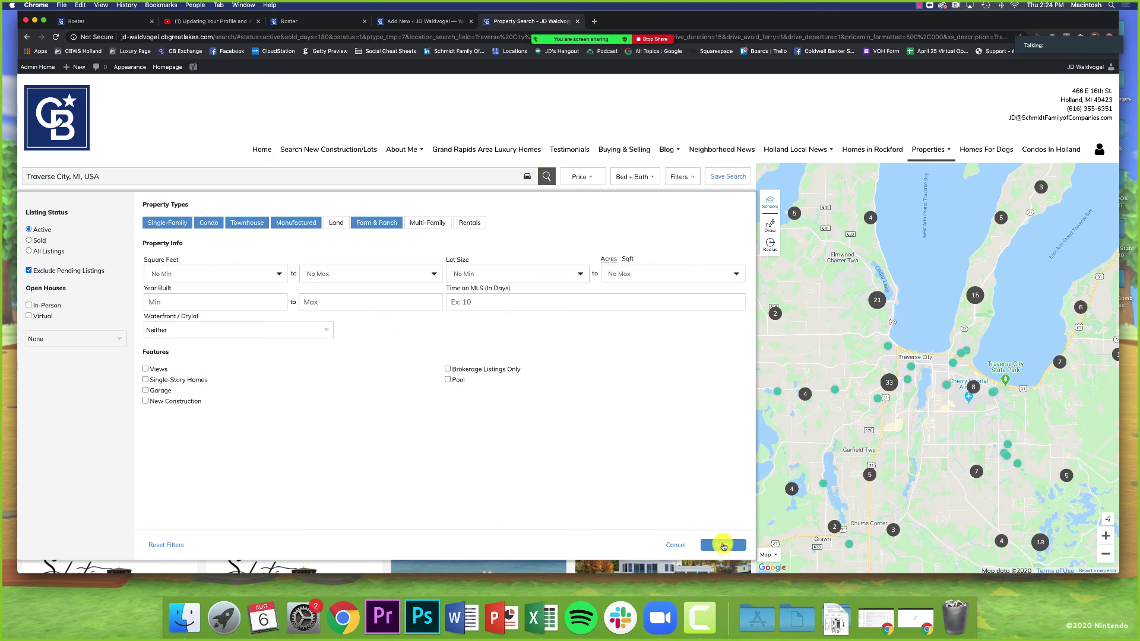
left_click(723, 545)
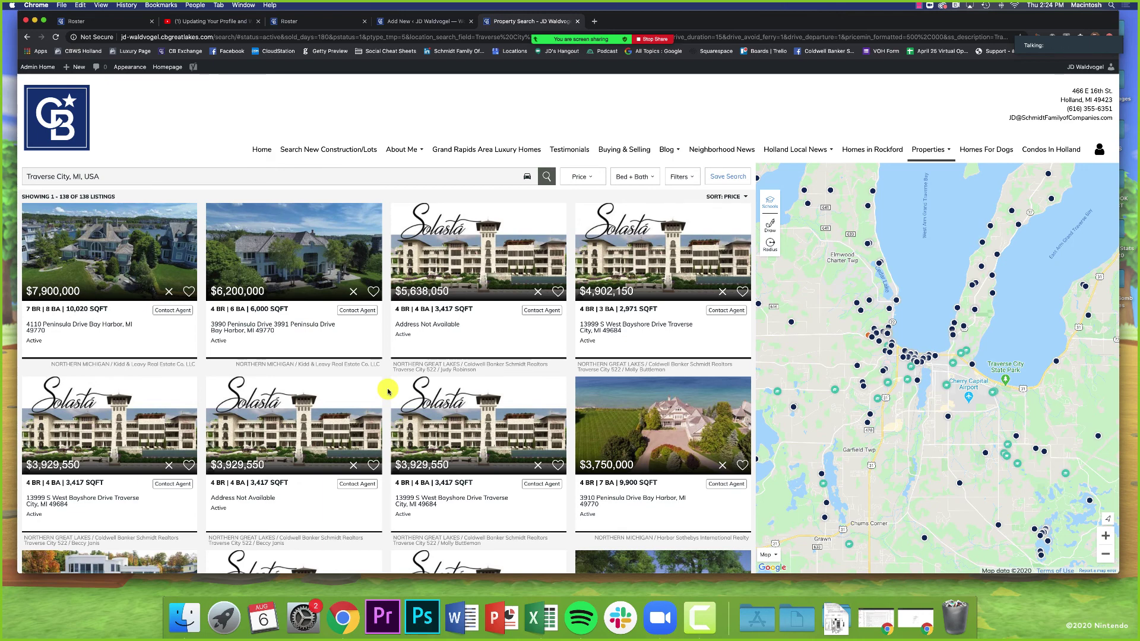
Step: Copy the filtered search results URL and return to the Add New custom search form
left_click(412, 37)
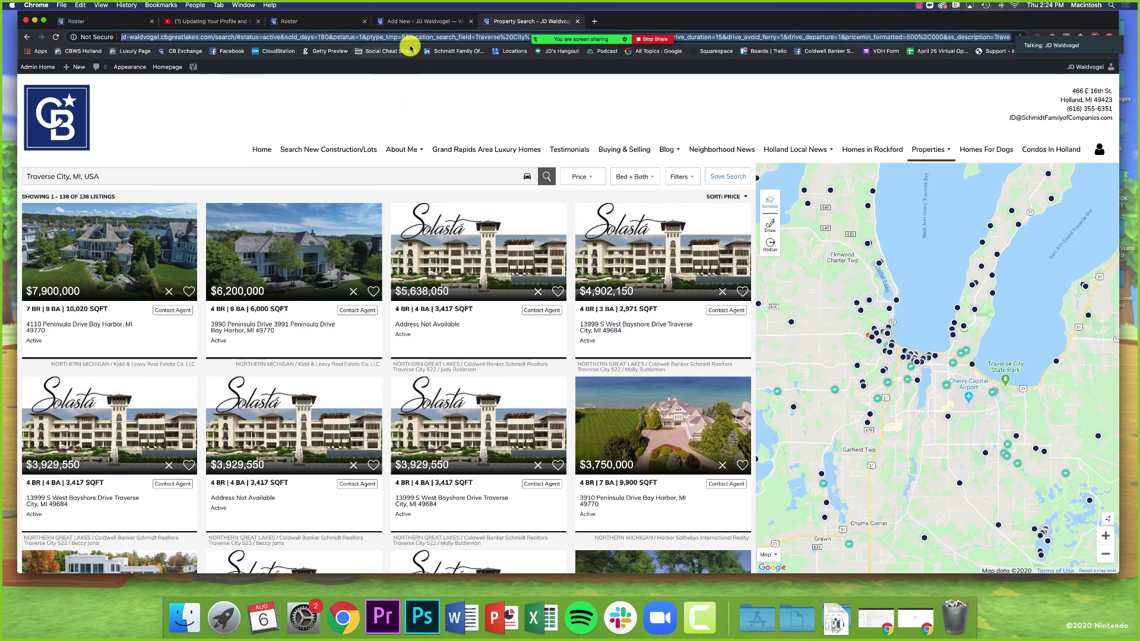
right_click(366, 38)
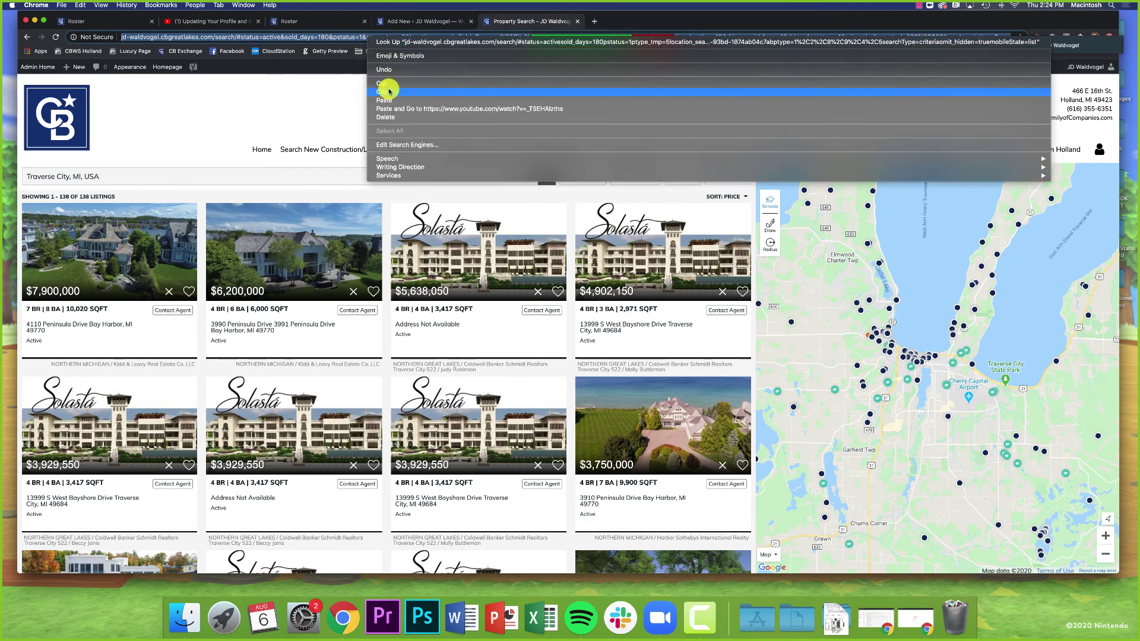
left_click(389, 91)
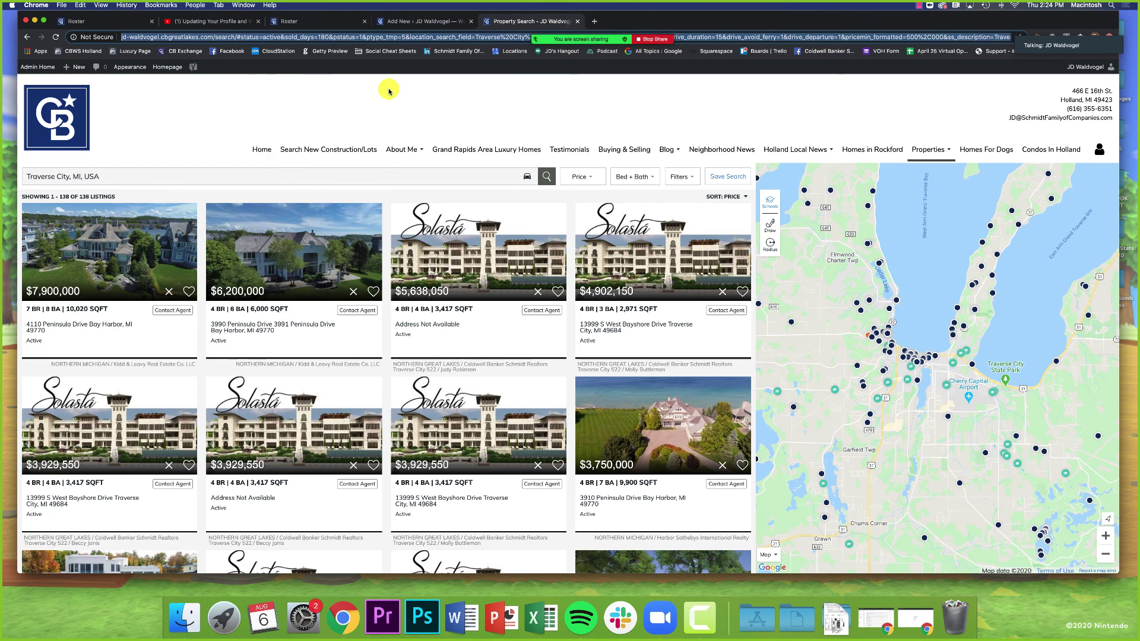
left_click(394, 22)
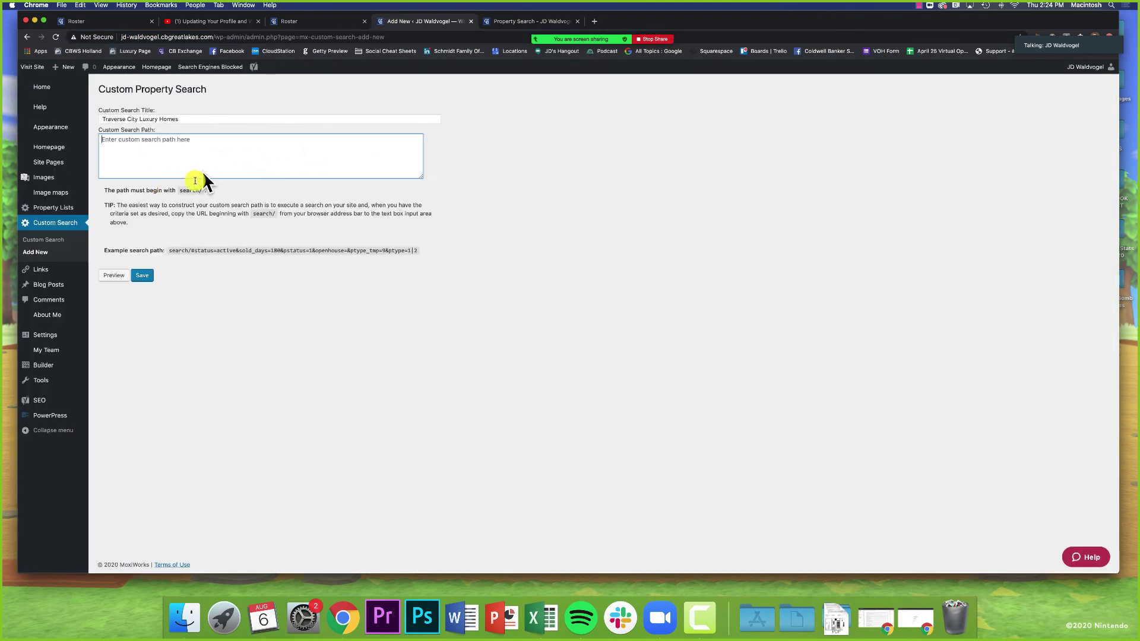
Step: Paste the copied search results URL into the Custom Search Path box
left_click_drag(101, 89, 148, 166)
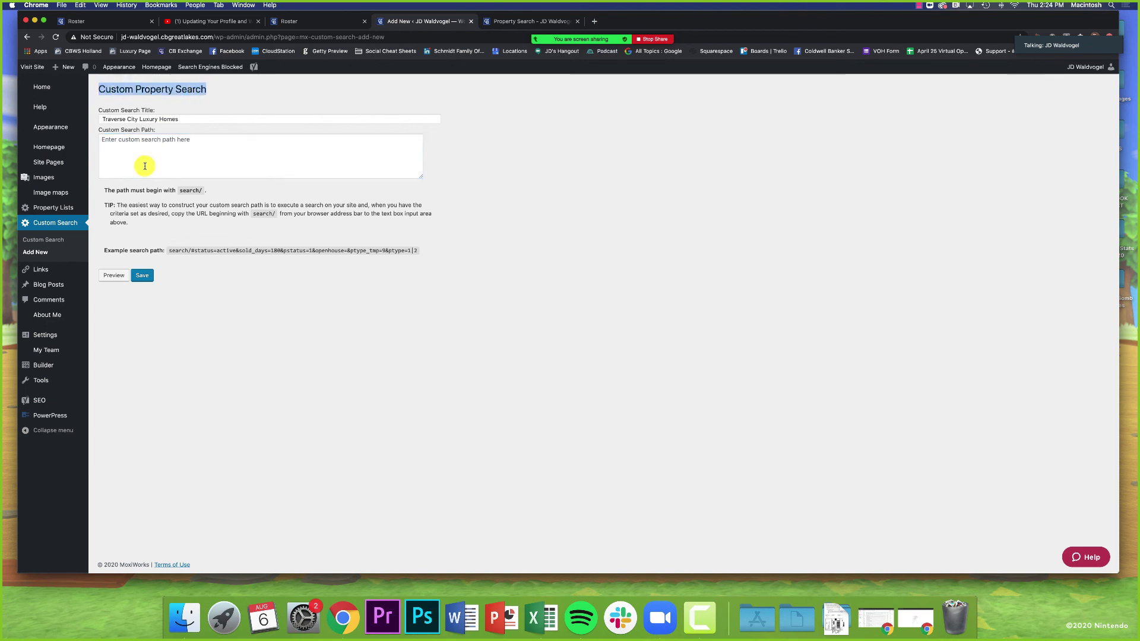
left_click(140, 145)
right_click(135, 143)
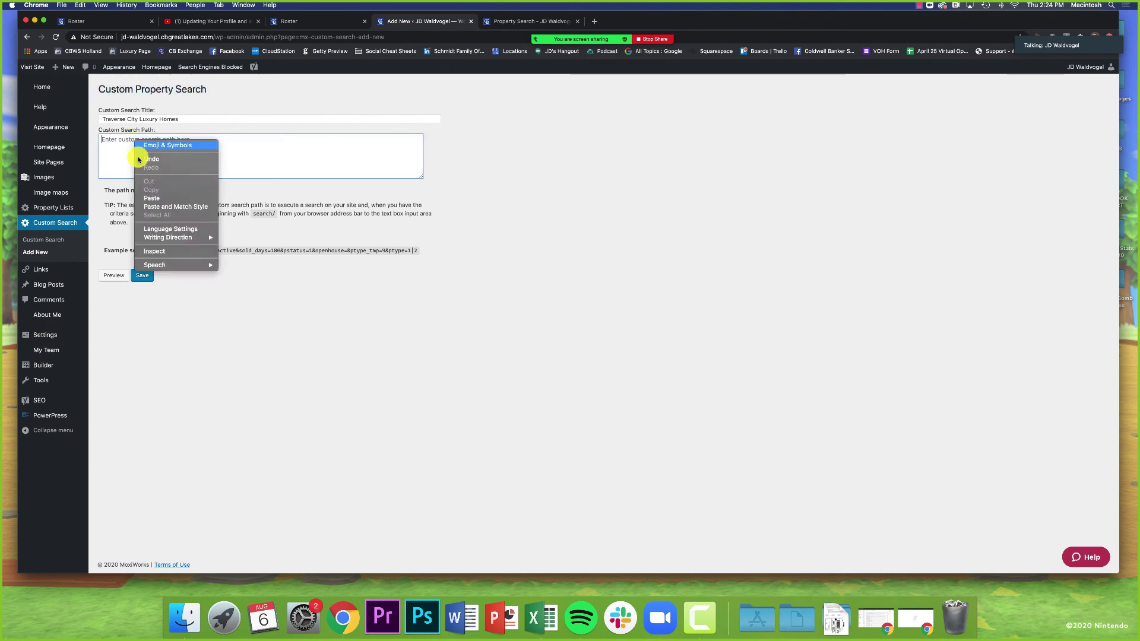
left_click(153, 202)
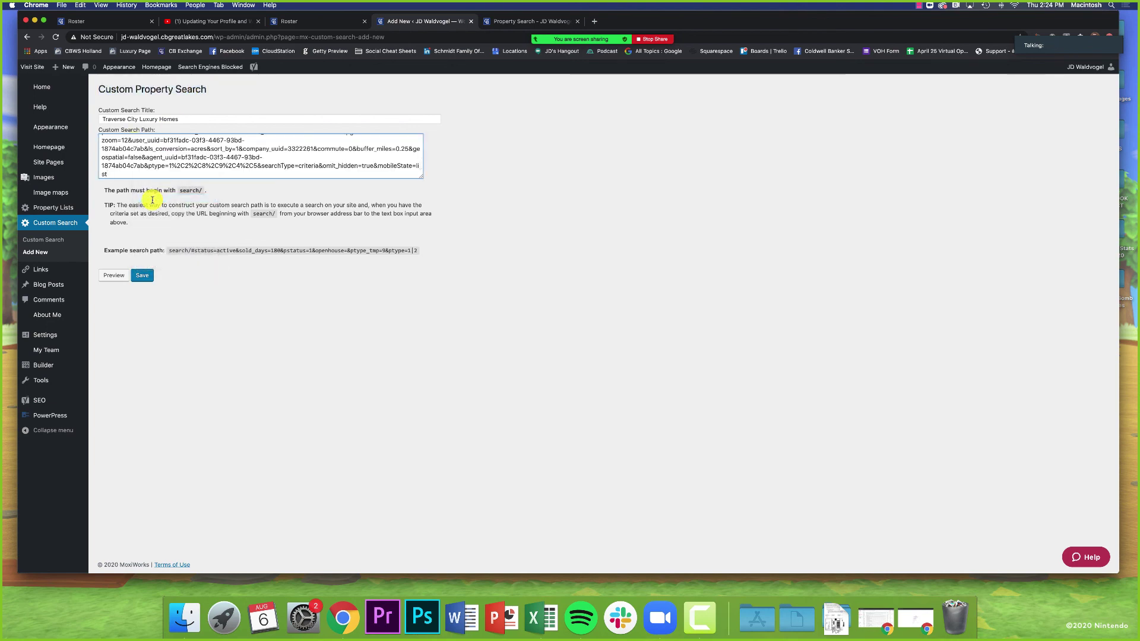
scroll(156, 170, "up", 5)
scroll(155, 170, "down", 4)
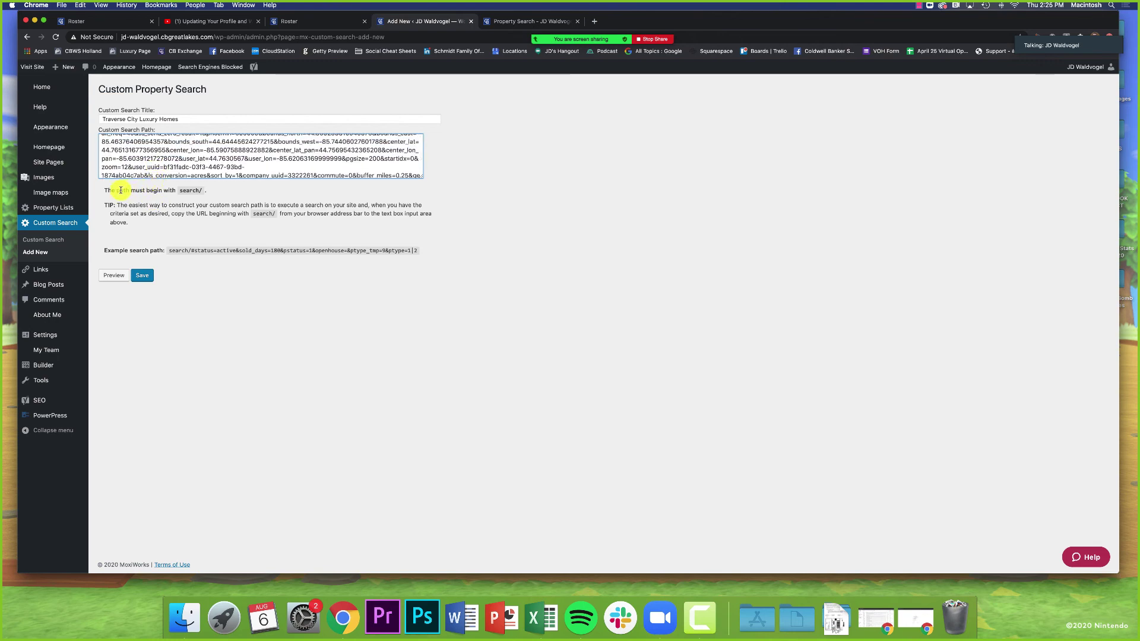
Step: Note the path must begin with search/, then delete the hyphen from the site domain
left_click_drag(104, 190, 208, 194)
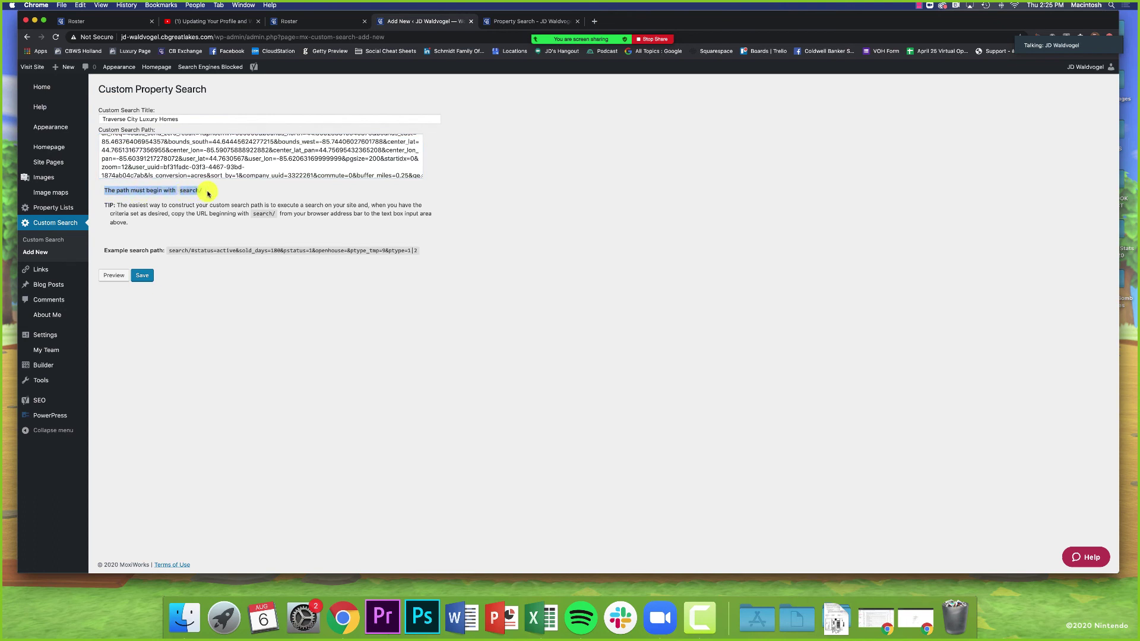
left_click(205, 195)
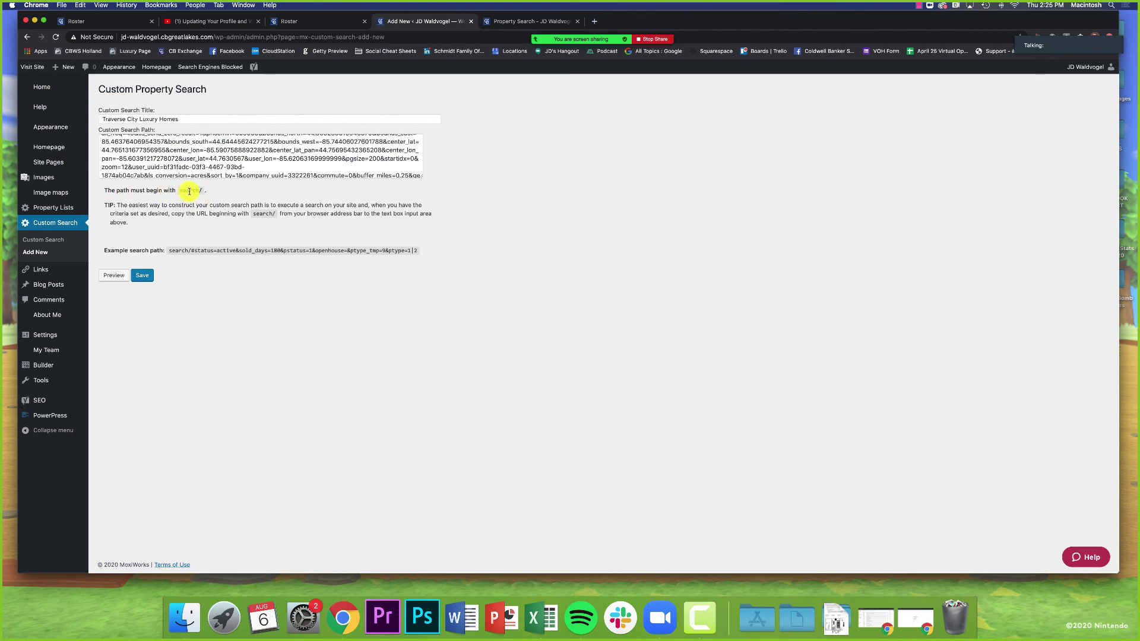
scroll(160, 154, "up", 2)
scroll(160, 154, "up", 3)
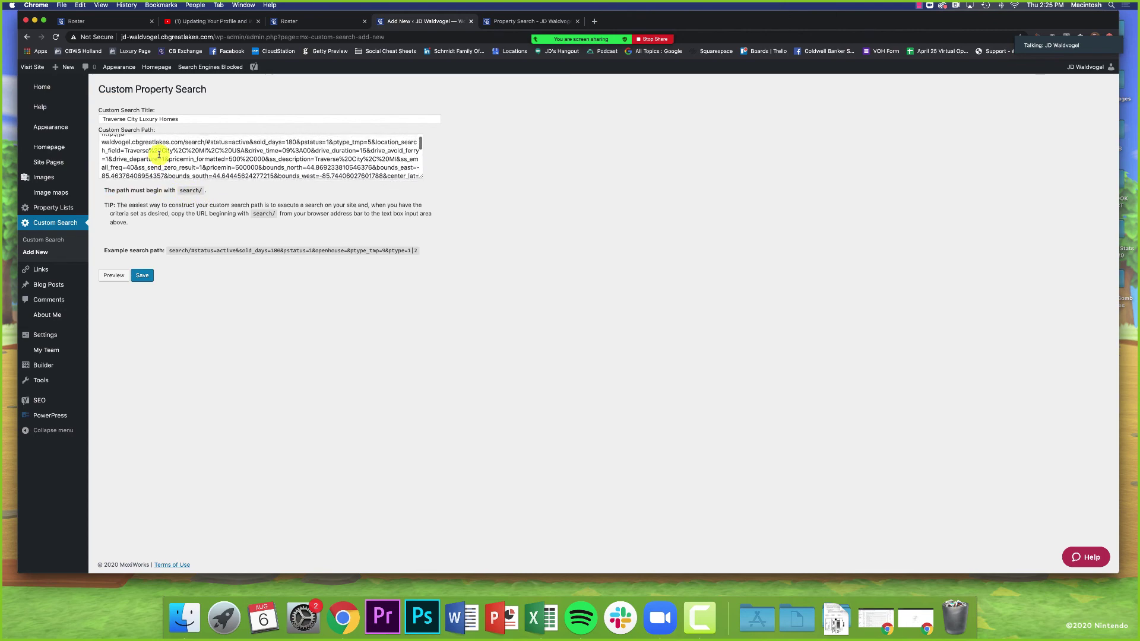
left_click(114, 144)
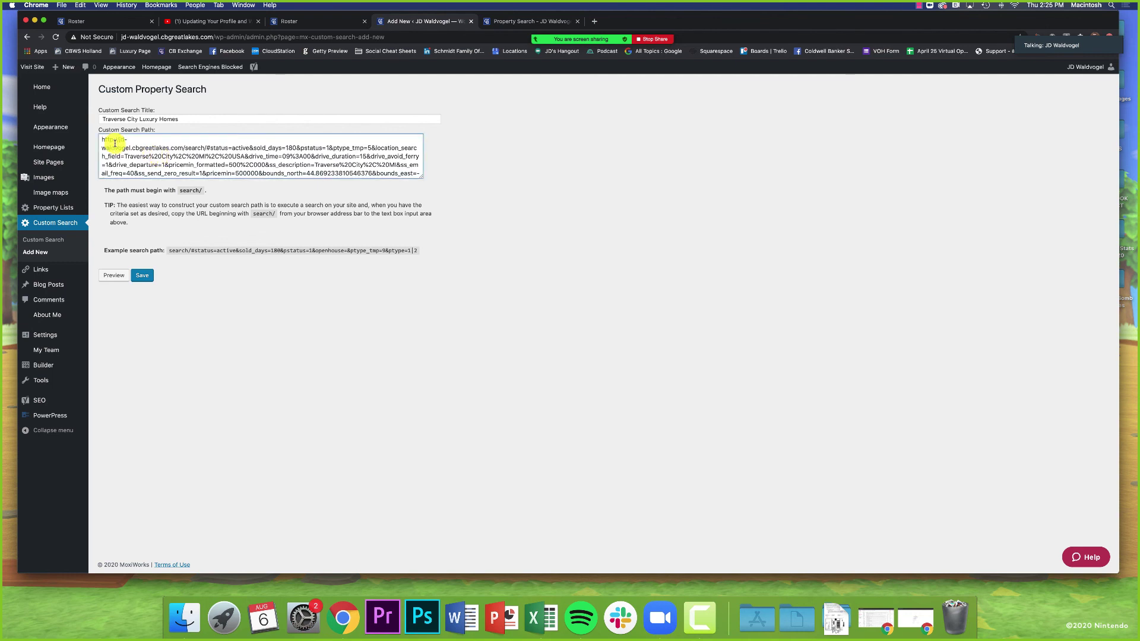
left_click(104, 148)
key("BackSpace")
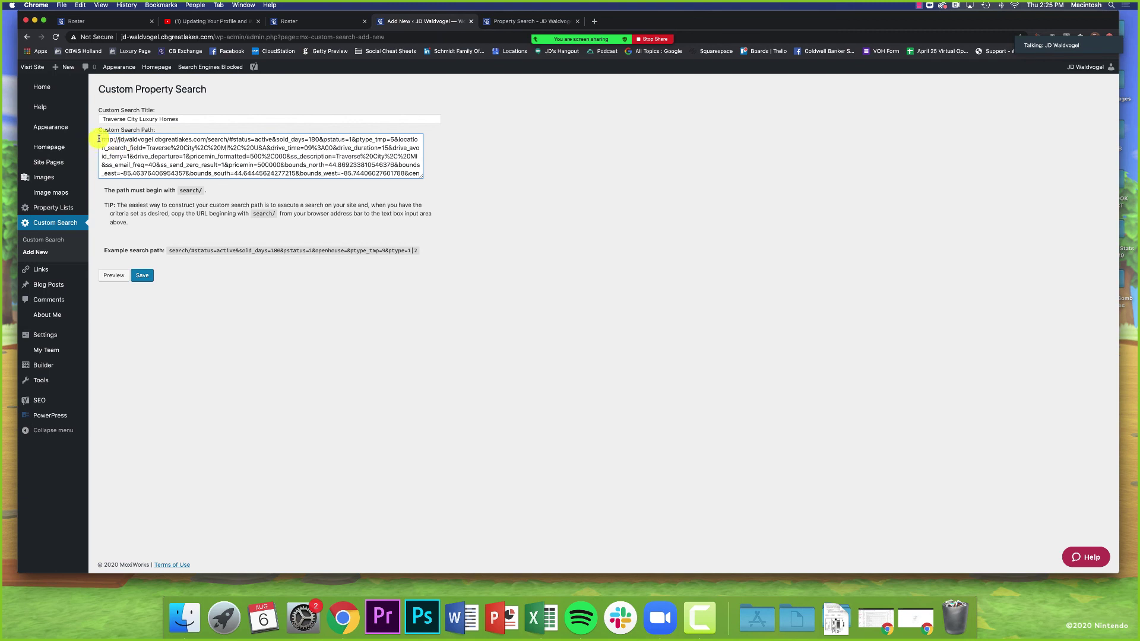
Step: Delete the domain prefix so the Custom Search Path starts with search/
left_click_drag(102, 141, 212, 142)
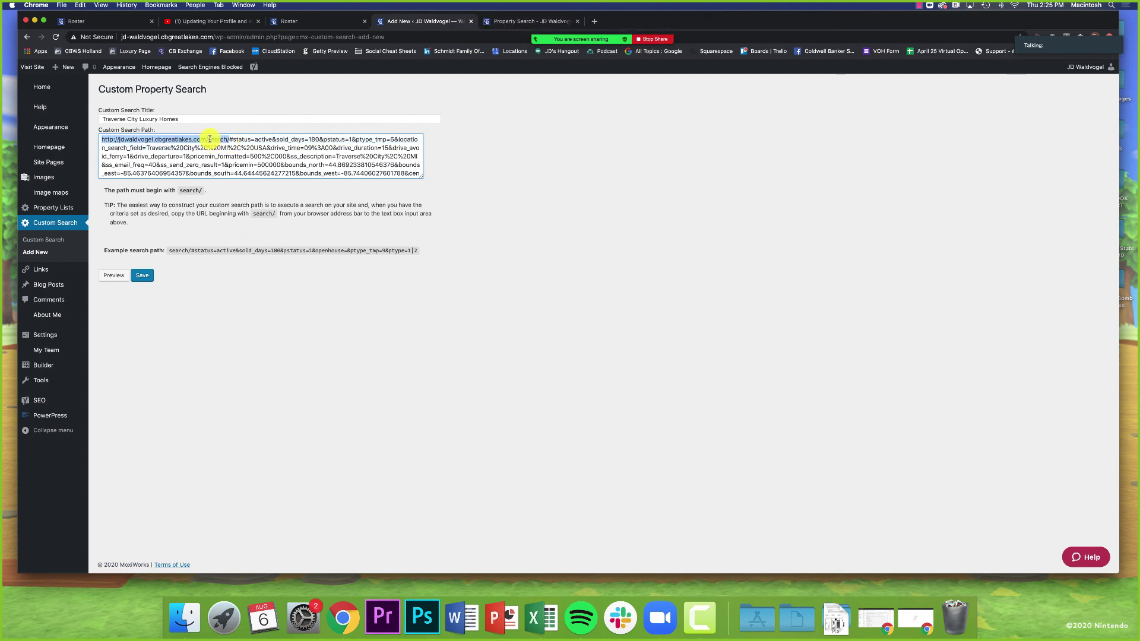
left_click(211, 141)
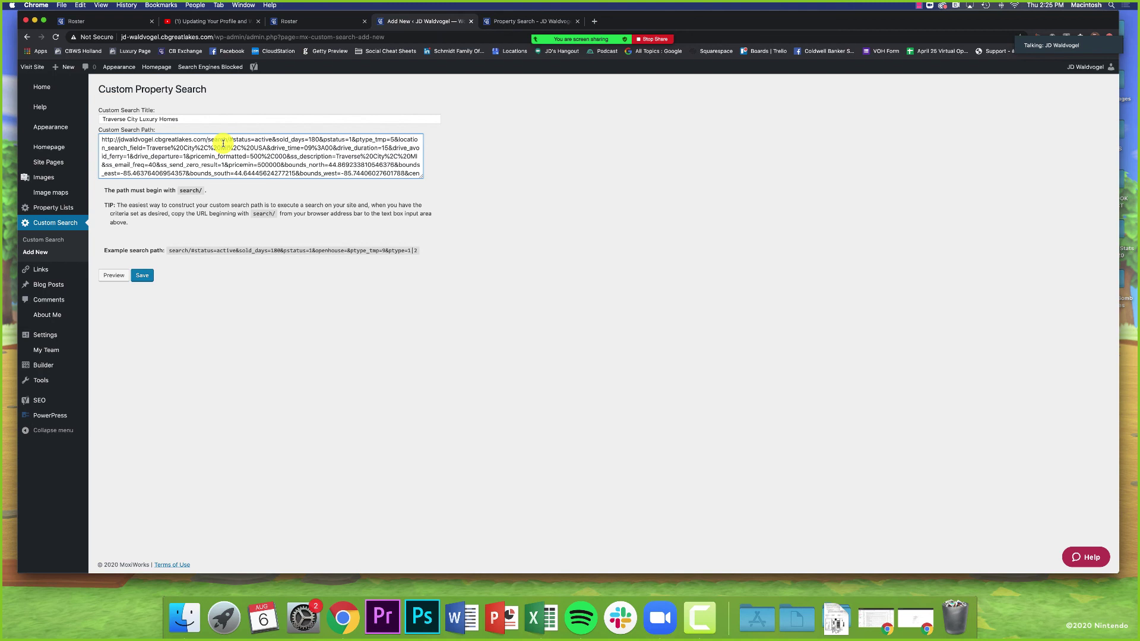
key("BackSpace")
key("BackSpace")
key("BackSpace")
key("BackSpace")
key("BackSpace")
key("BackSpace")
key("BackSpace")
key("BackSpace")
key("BackSpace")
key("BackSpace")
key("BackSpace")
key("BackSpace")
key("BackSpace")
key("BackSpace")
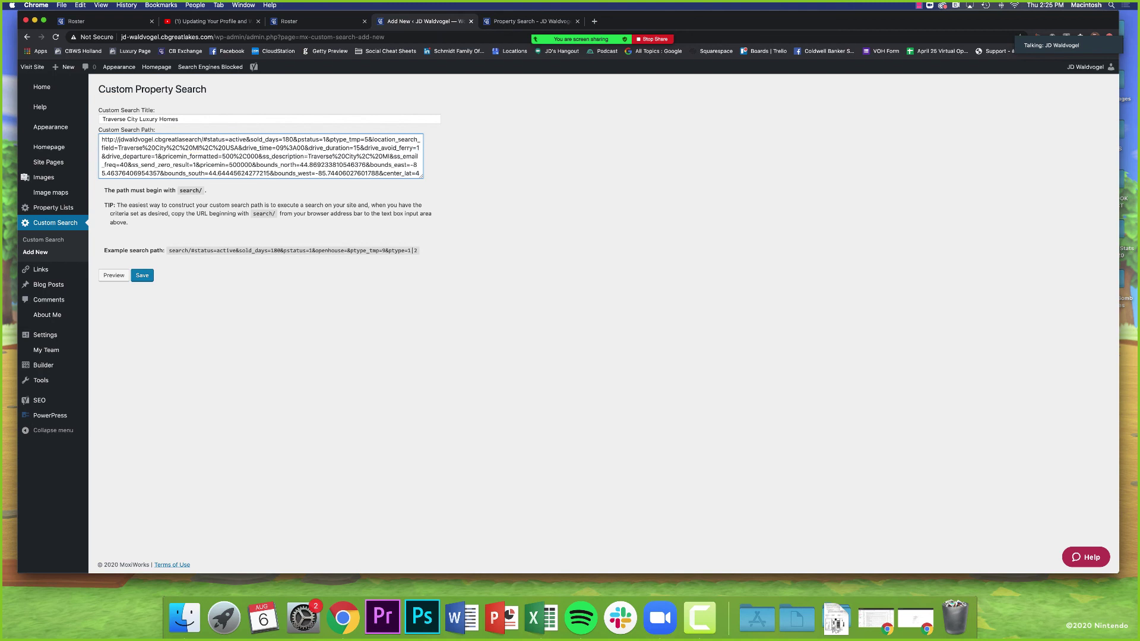
key("BackSpace")
key("BackSpace")
key("BackSpace")
key("BackSpace")
key("BackSpace")
key("BackSpace")
key("BackSpace")
key("BackSpace")
key("BackSpace")
key("BackSpace")
key("BackSpace")
key("BackSpace")
key("BackSpace")
key("BackSpace")
key("BackSpace")
key("BackSpace")
key("BackSpace")
key("BackSpace")
key("BackSpace")
key("BackSpace")
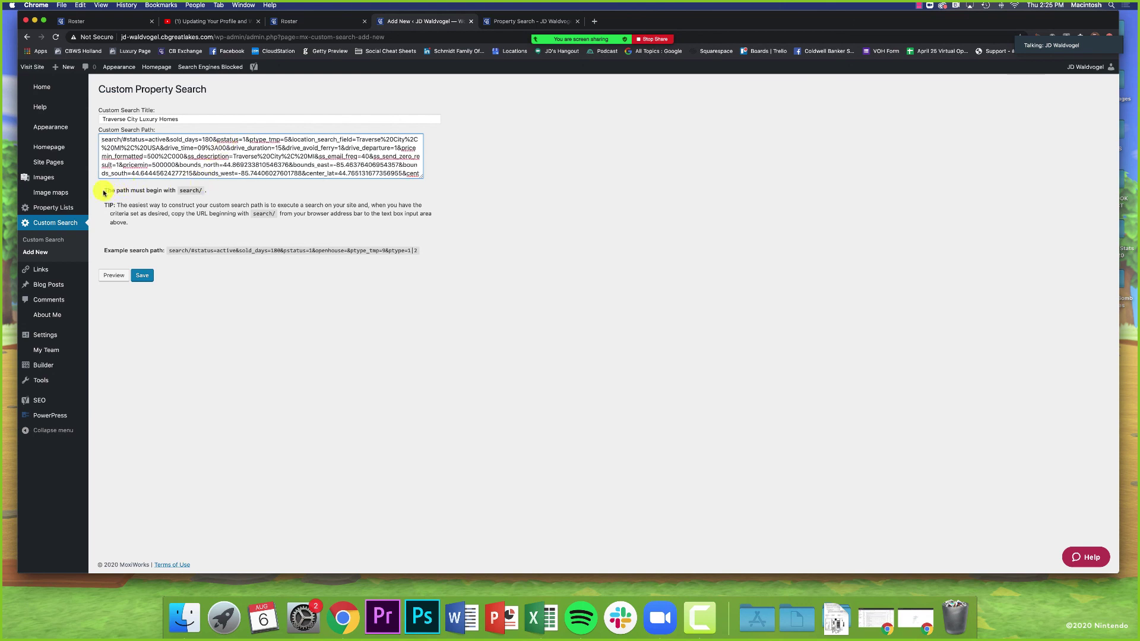
Step: Save the Traverse City Luxury Homes custom search
left_click_drag(105, 191, 206, 191)
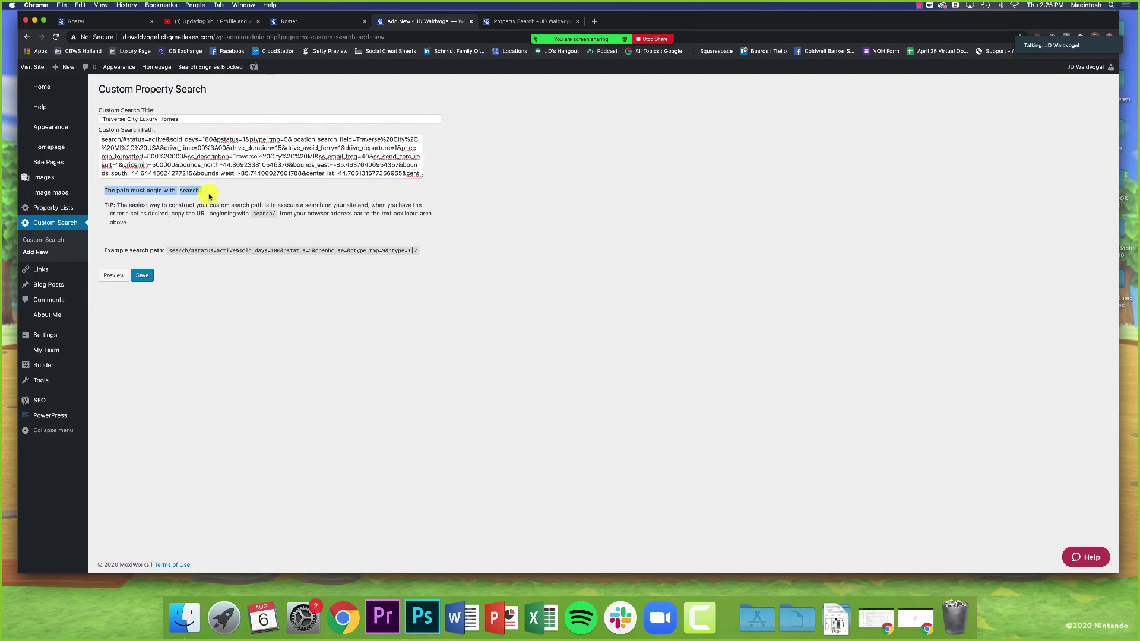
left_click(108, 140)
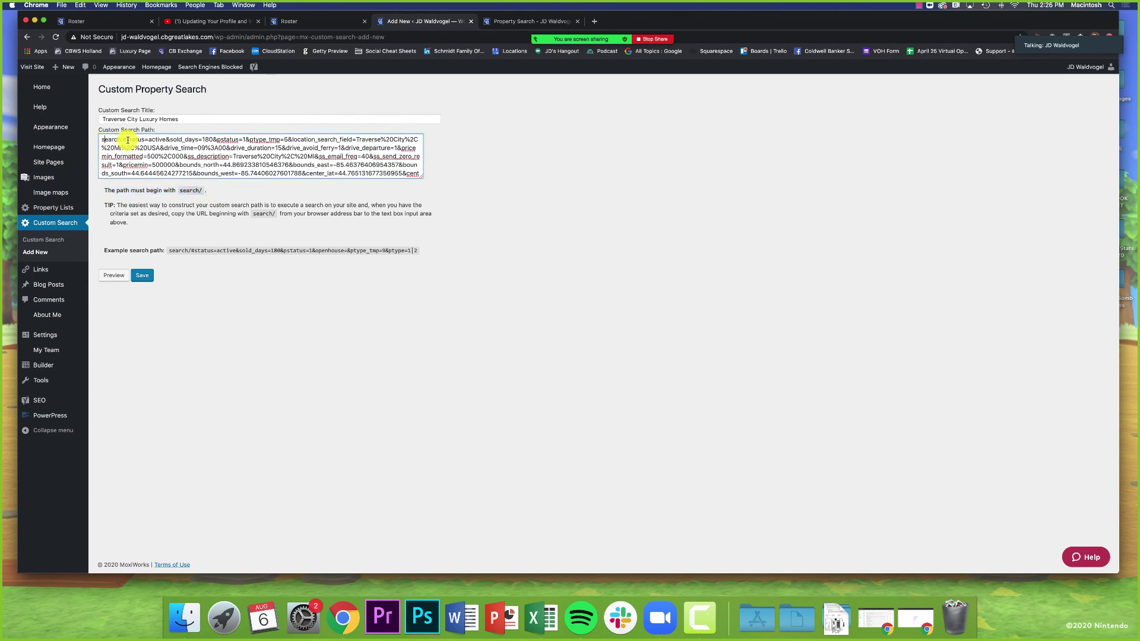
scroll(128, 143, "down", 3)
scroll(129, 146, "up", 3)
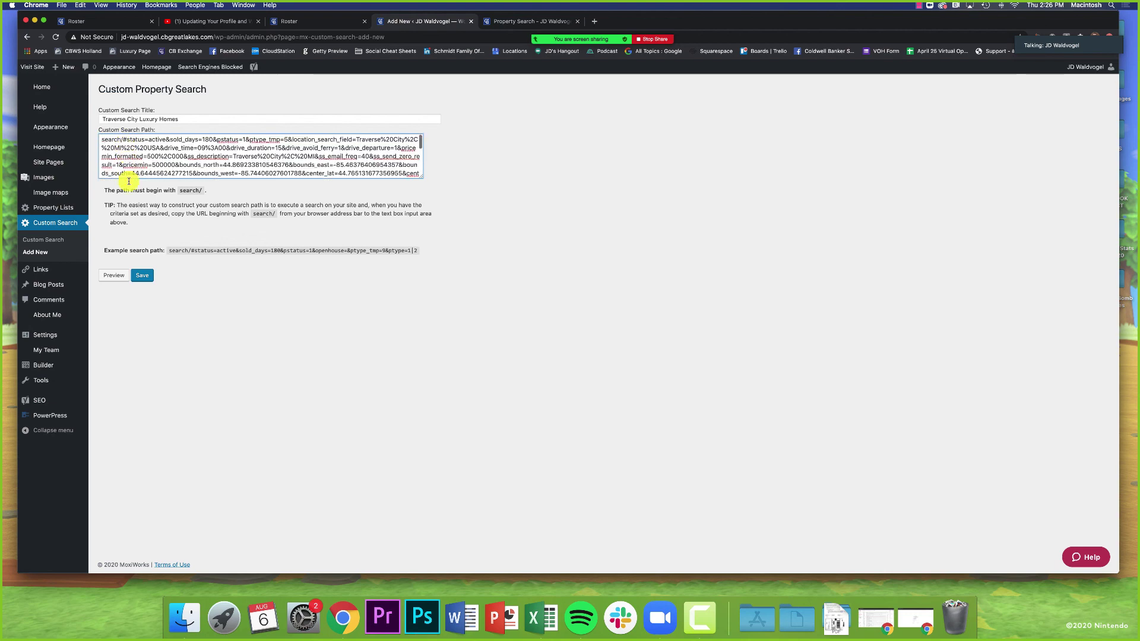
left_click(151, 279)
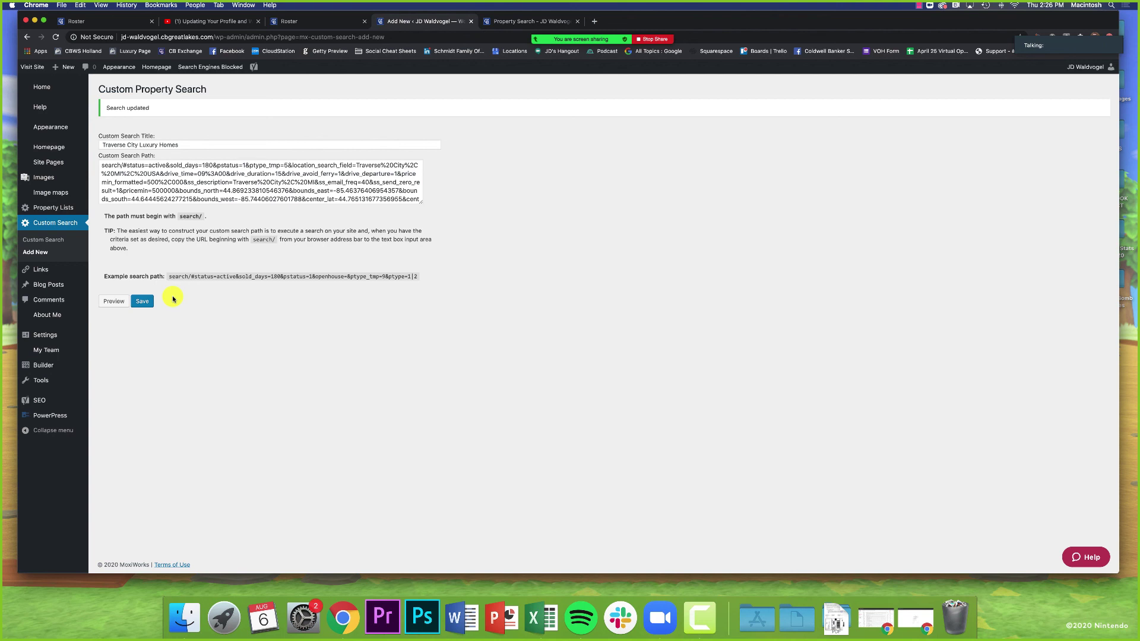
Step: Go to the Homepage settings and expand the Custom Search Module's Custom Search Results dropdown
left_click(42, 87)
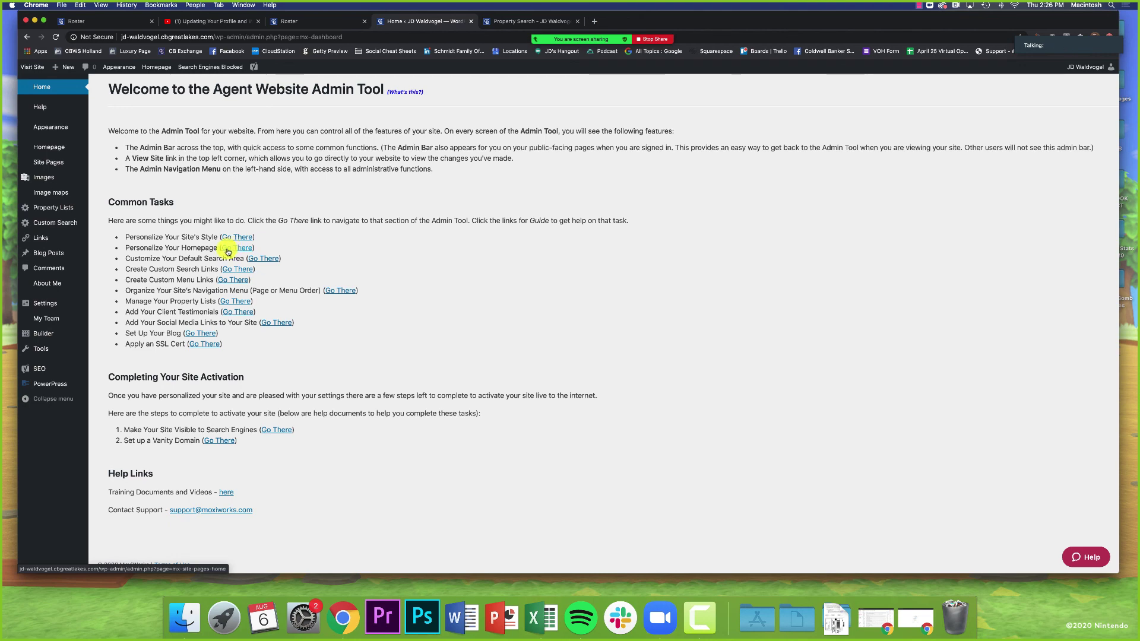
left_click(228, 252)
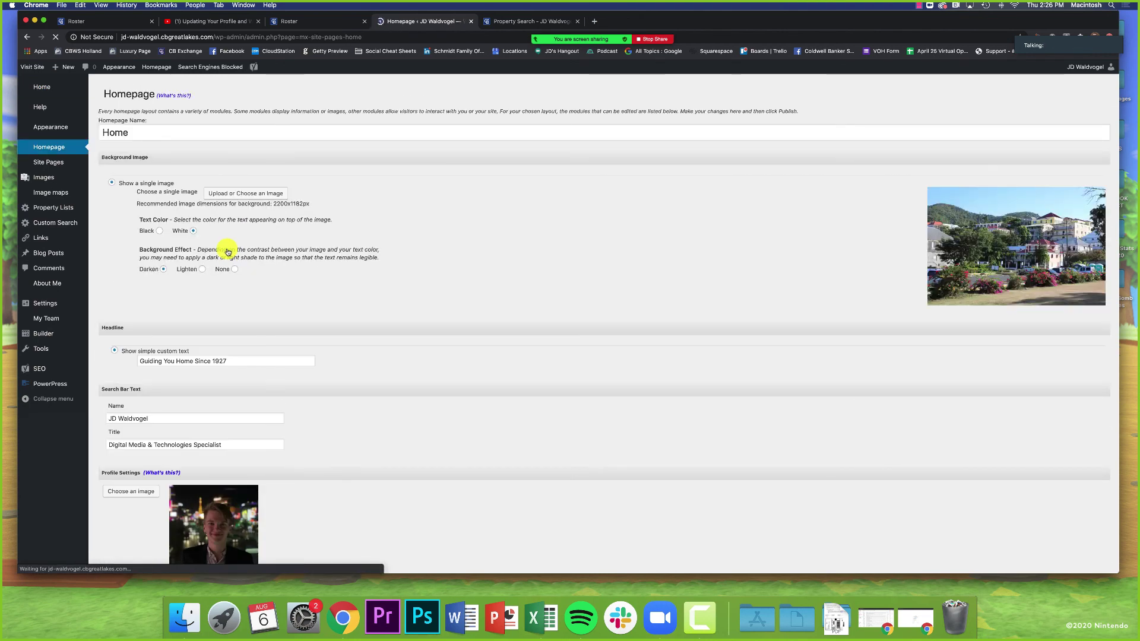
scroll(95, 334, "down", 5)
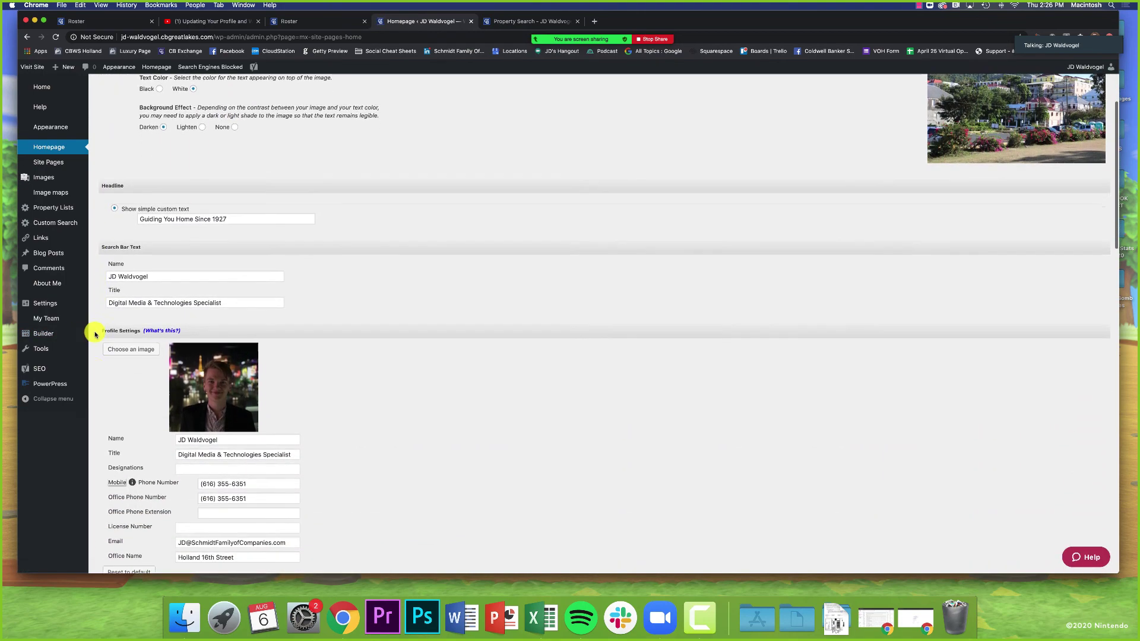
scroll(95, 335, "down", 15)
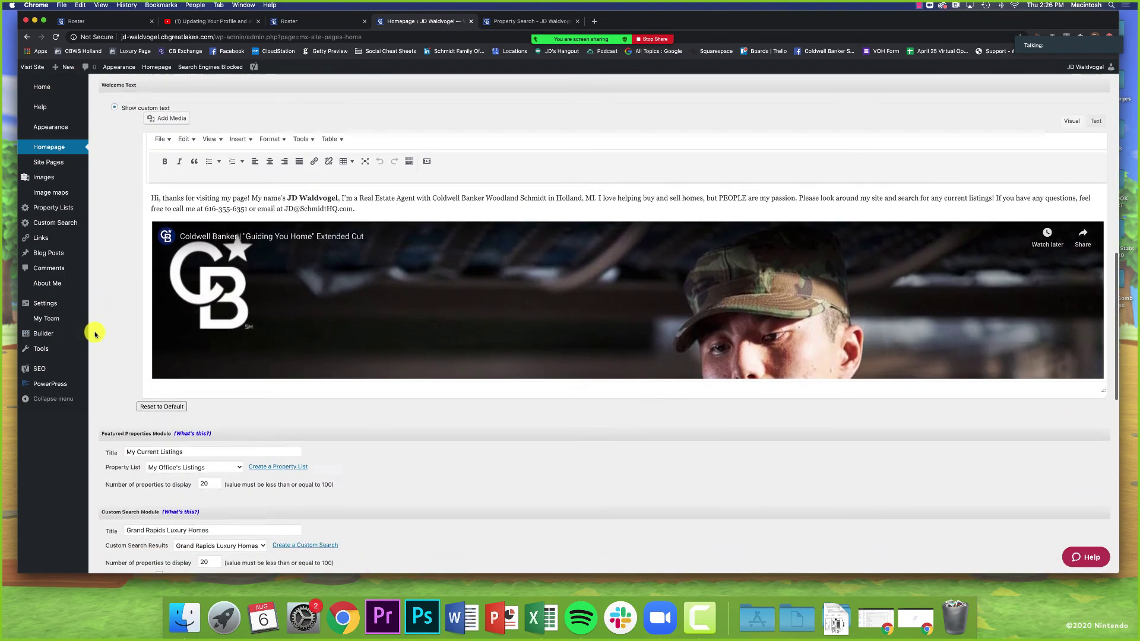
scroll(95, 334, "down", 10)
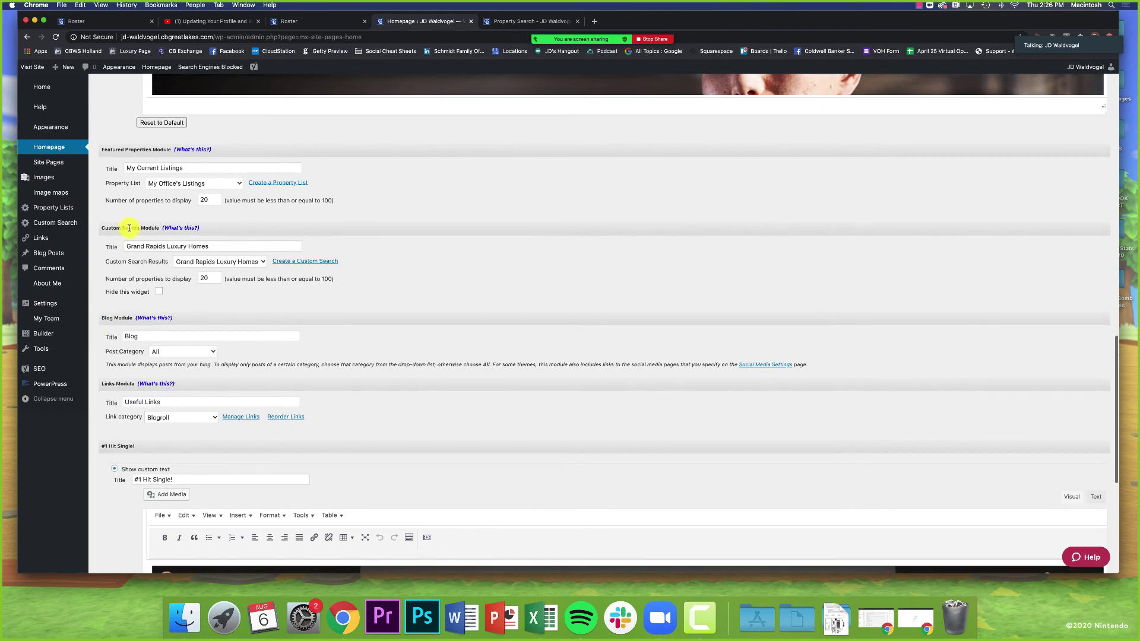
scroll(119, 226, "down", 1)
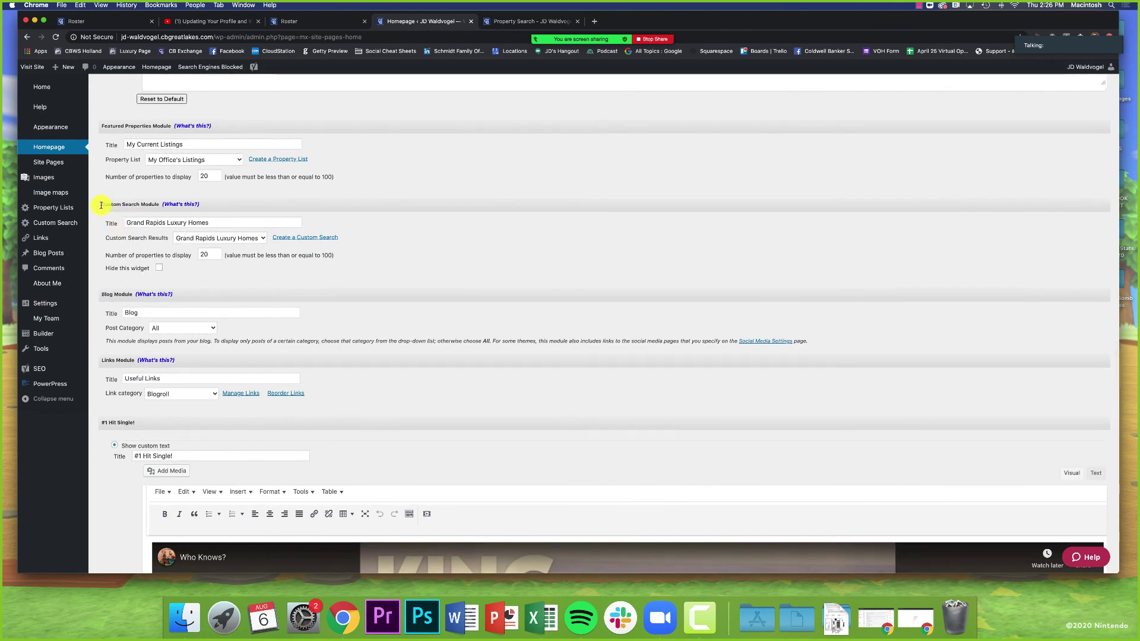
left_click_drag(108, 238, 162, 241)
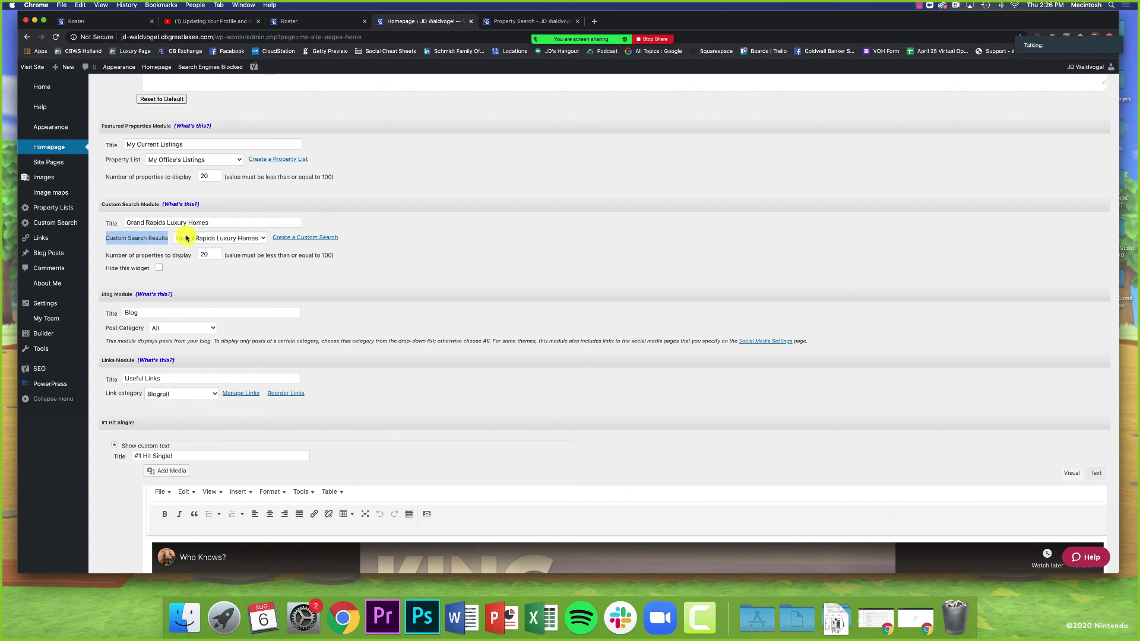
left_click(190, 238)
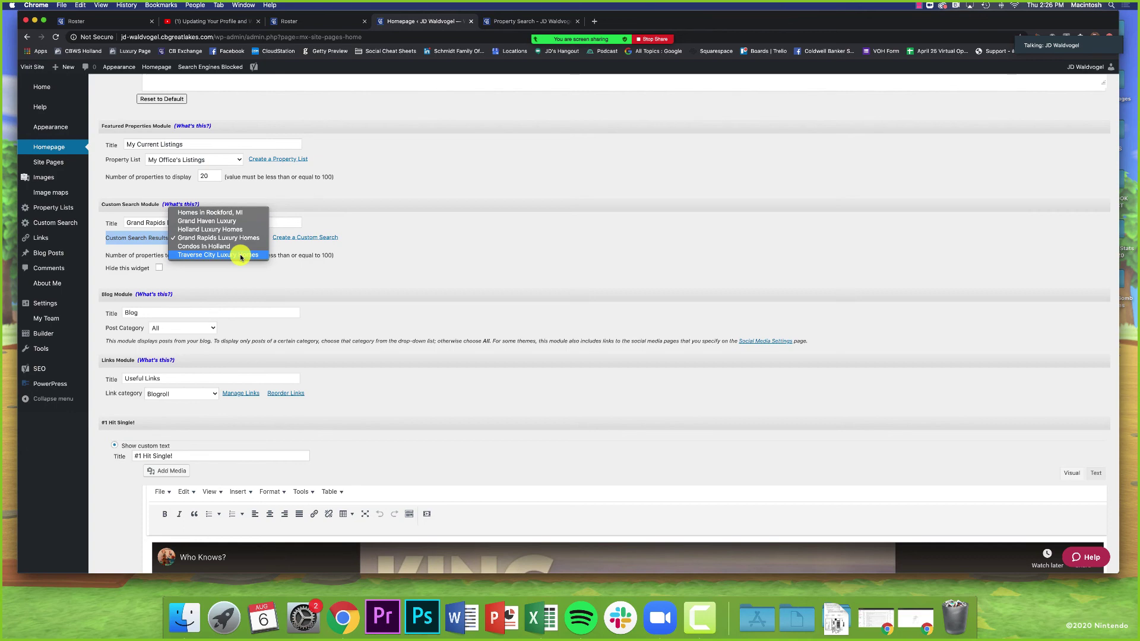
Step: Choose Traverse City Luxury Homes, retitle the module 'Traverse City Luxury Homes', and publish the homepage
left_click(240, 257)
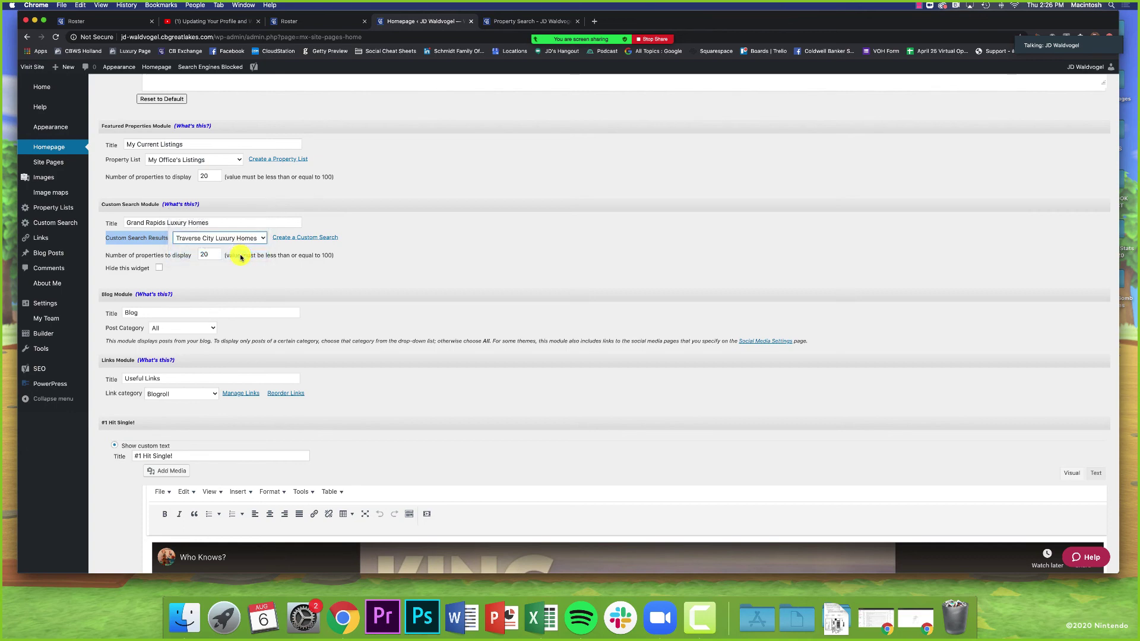
left_click(123, 253)
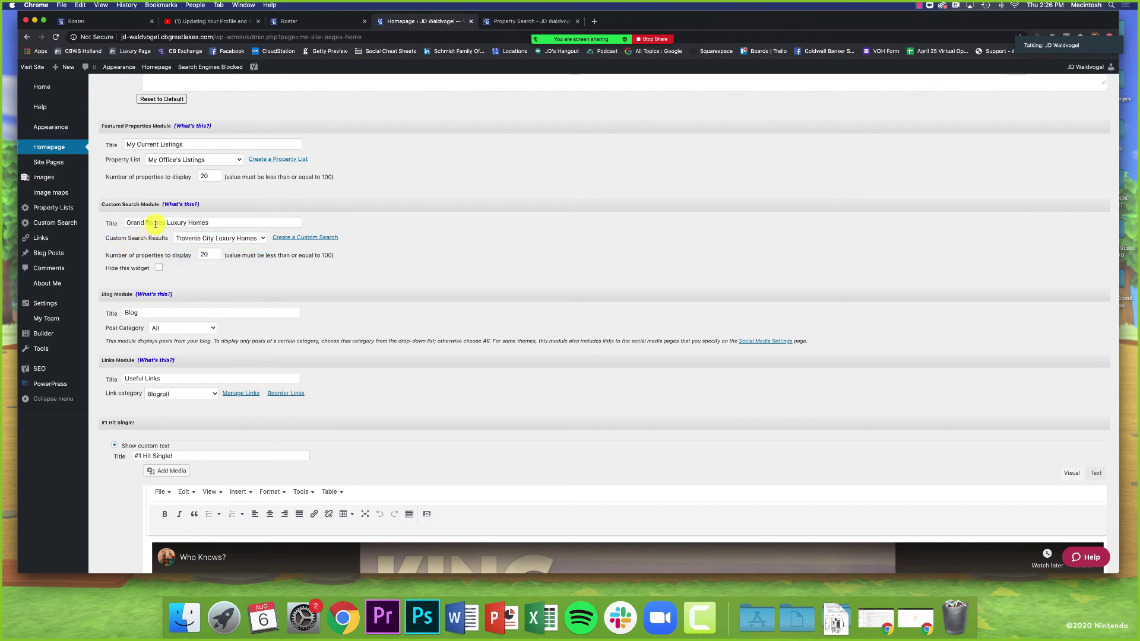
left_click_drag(166, 224, 124, 223)
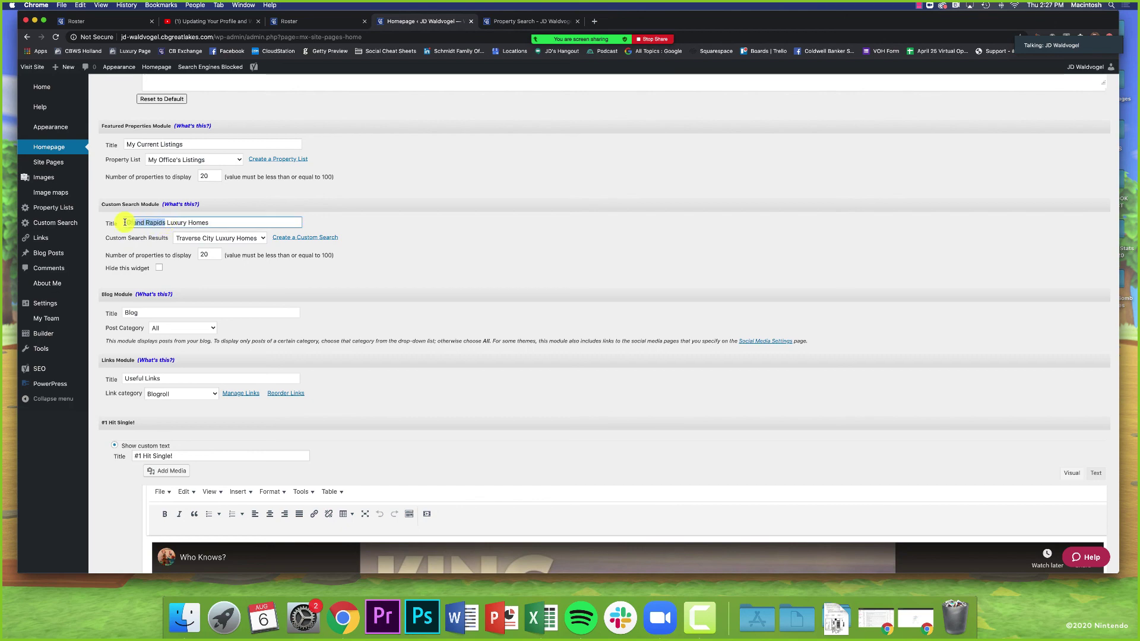
type("Traverse City")
left_click(176, 258)
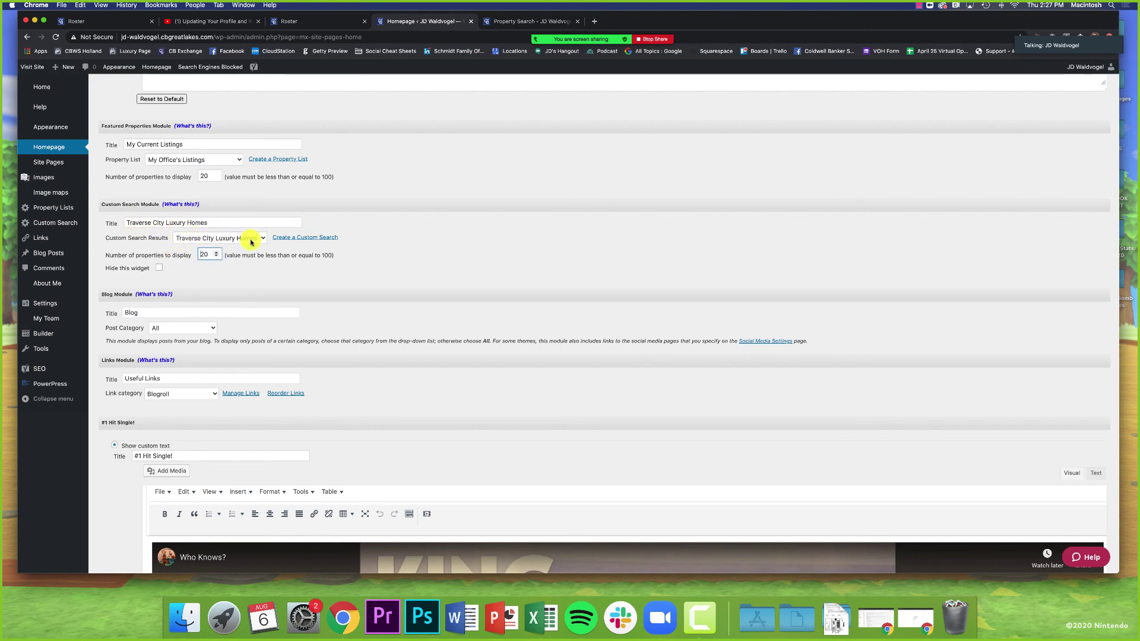
left_click(381, 270)
scroll(108, 279, "down", 5)
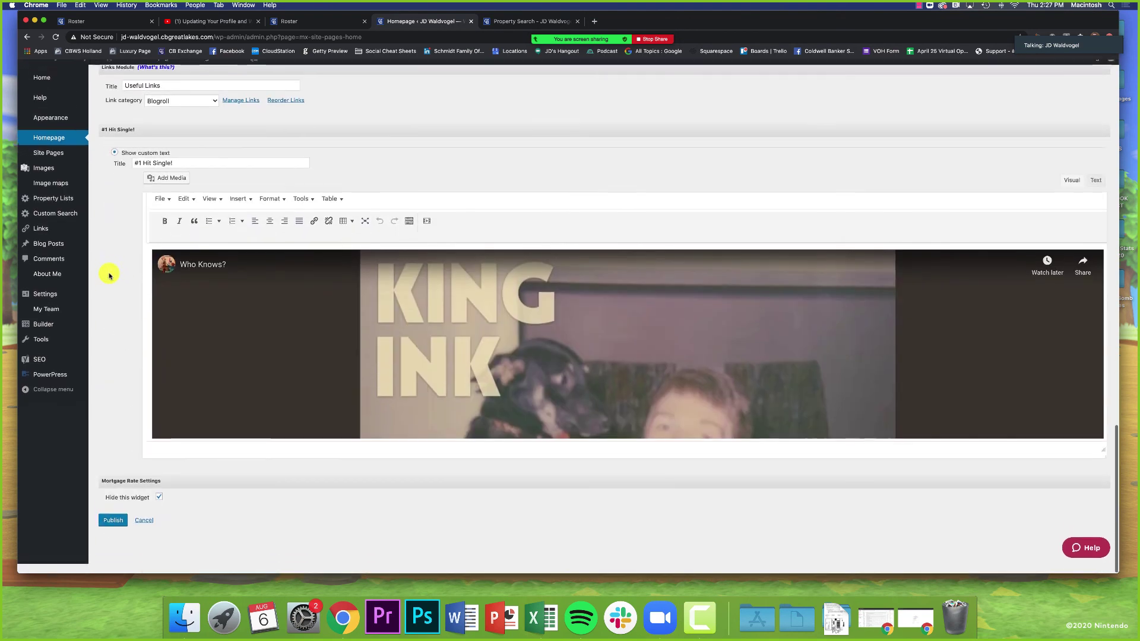
left_click(113, 530)
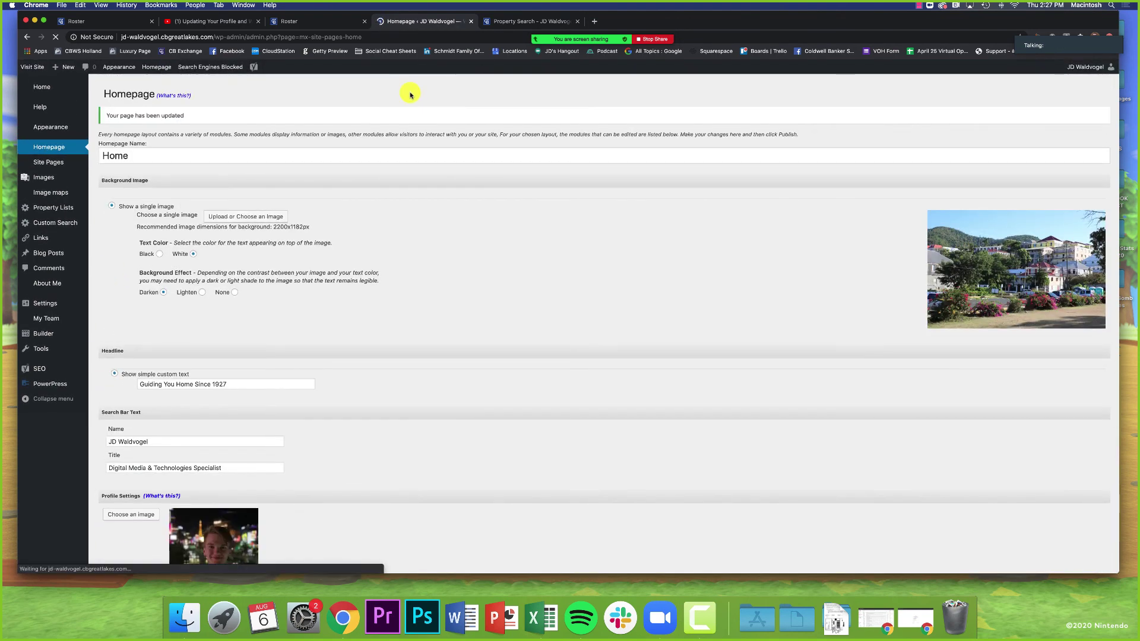
key("super+t")
type("jd-")
key("Return")
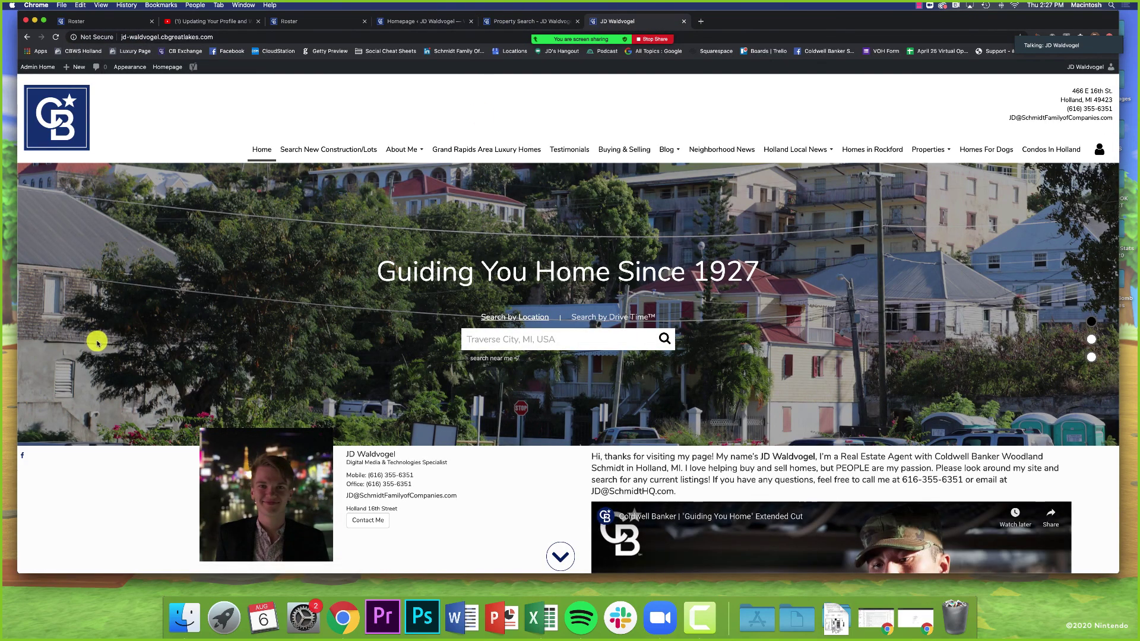
scroll(95, 345, "down", 7)
scroll(98, 357, "down", 9)
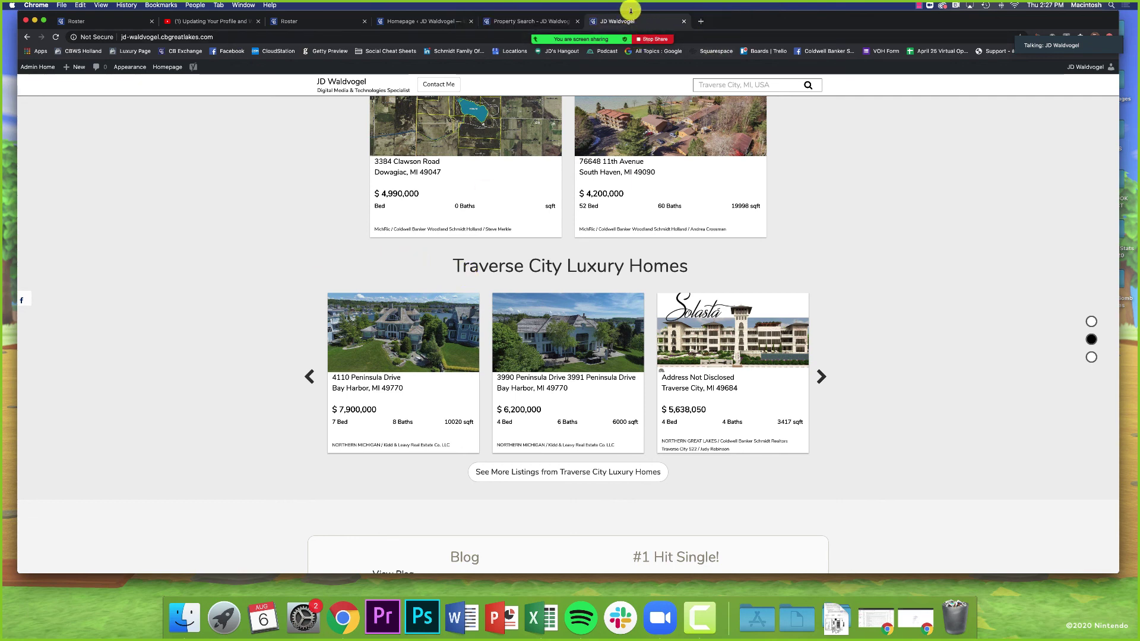
mouse_move(606, 42)
left_click(732, 22)
left_click(766, 67)
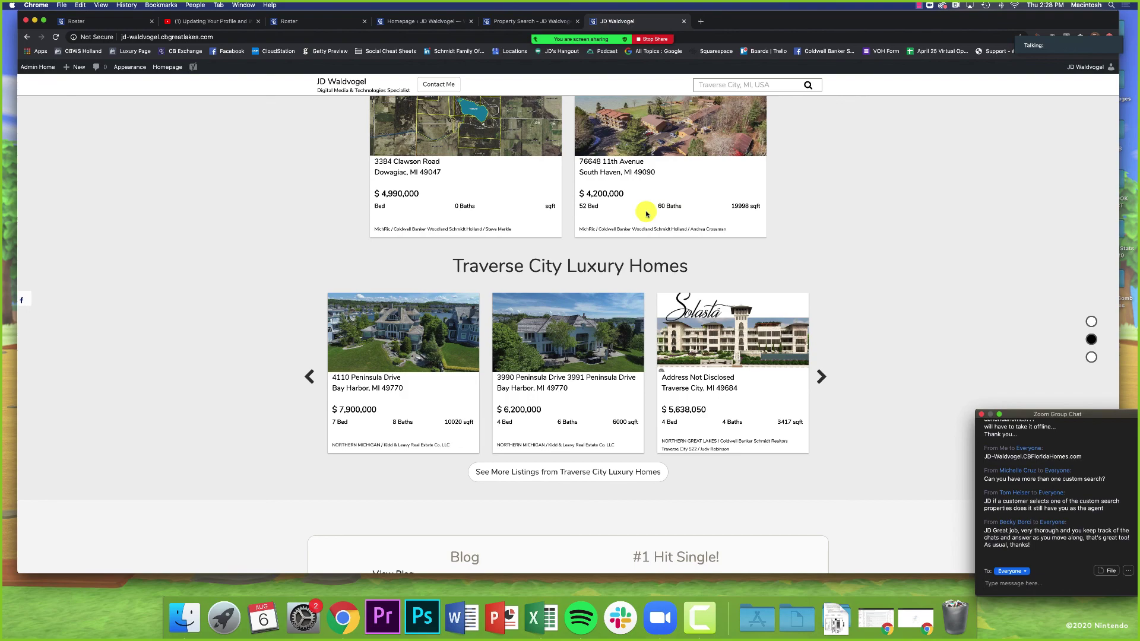
scroll(649, 214, "up", 4)
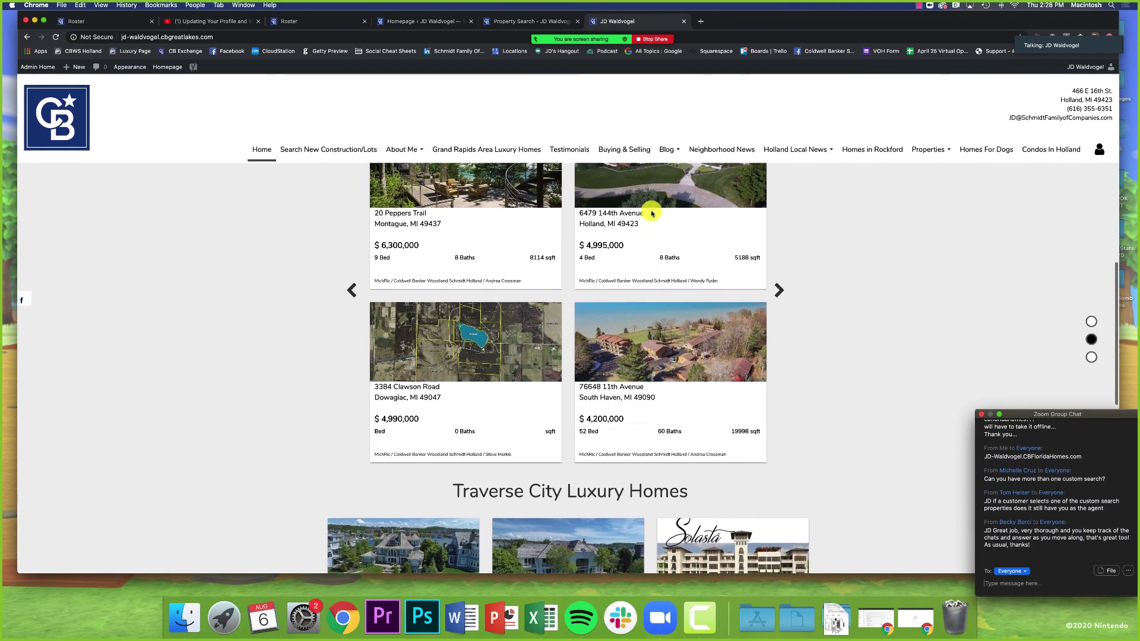
scroll(651, 214, "up", 5)
scroll(659, 374, "down", 3)
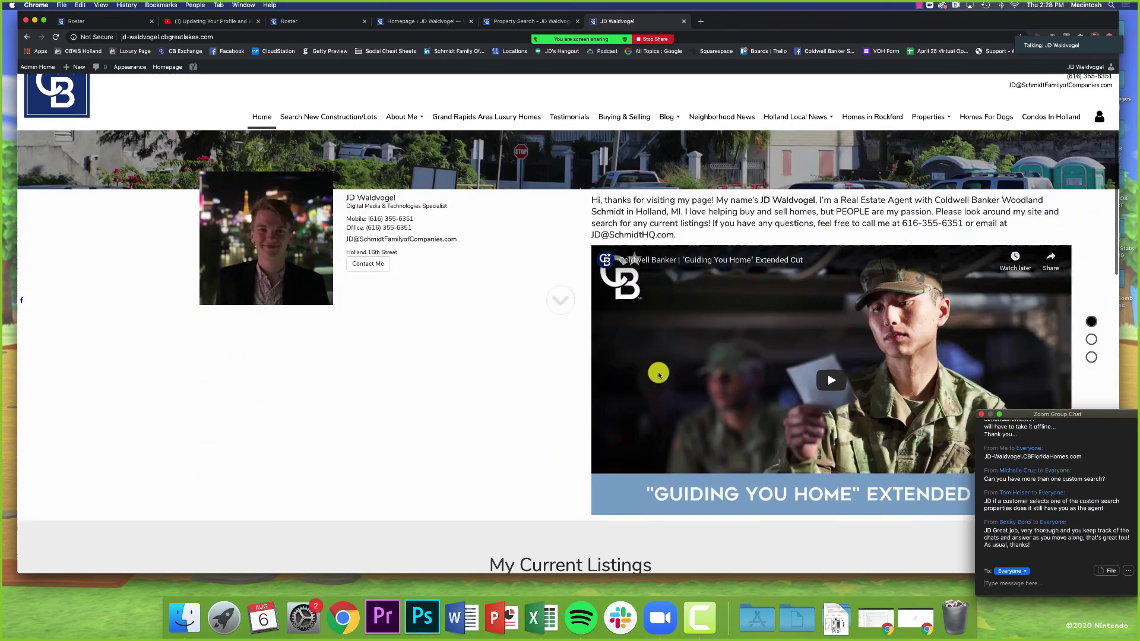
scroll(659, 375, "down", 10)
left_click(545, 380)
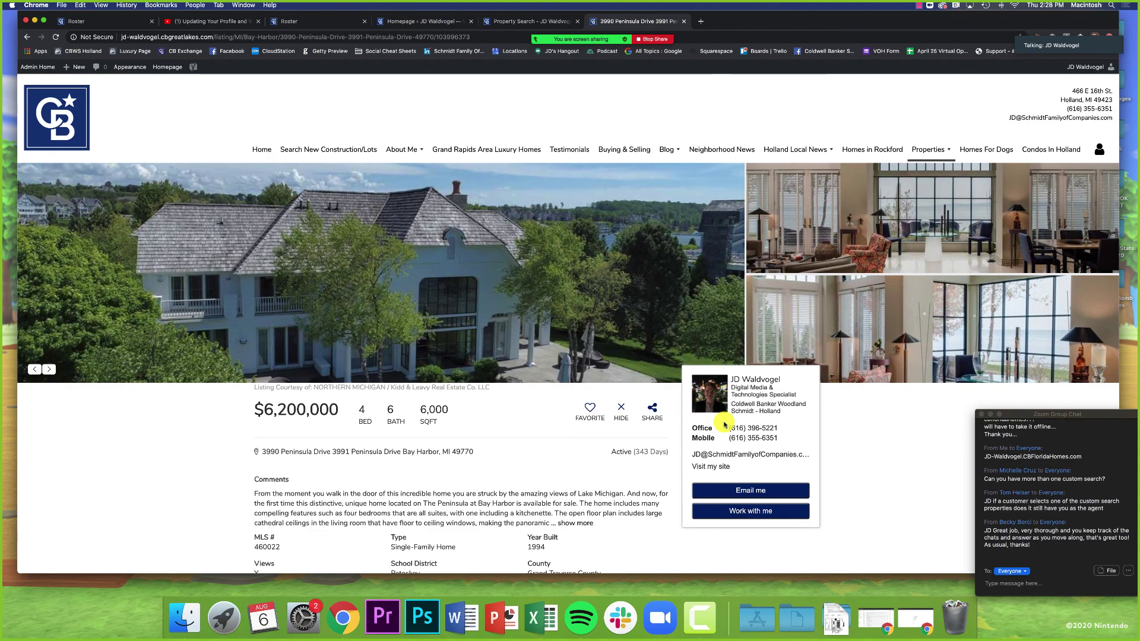
left_click(684, 21)
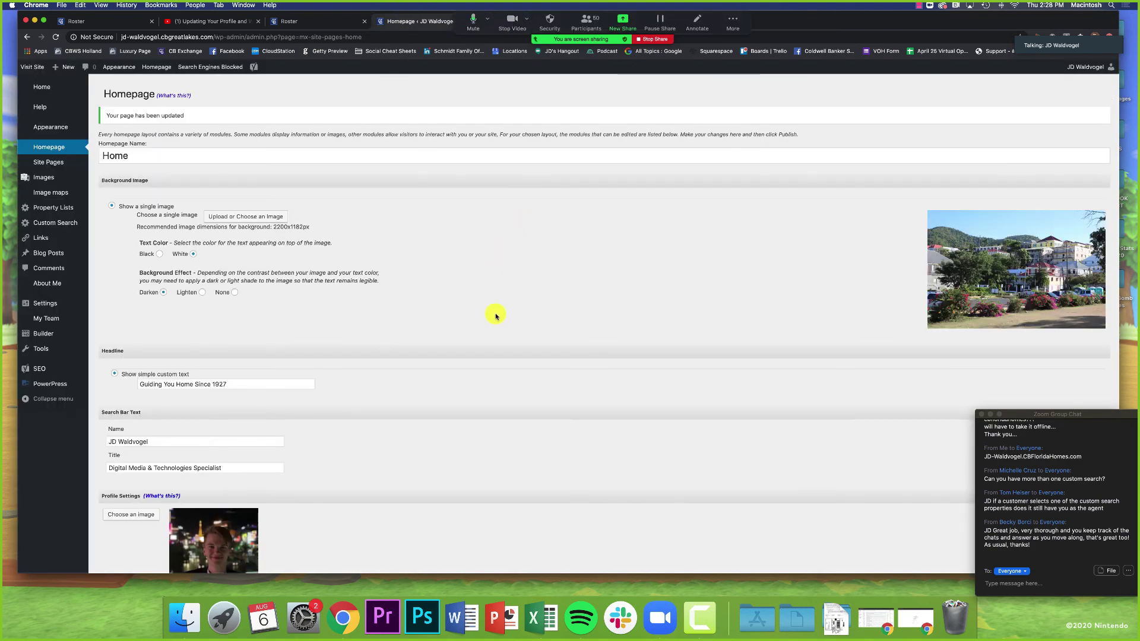
Step: Open a blank Create a Custom Search form in a new tab
scroll(490, 352, "down", 5)
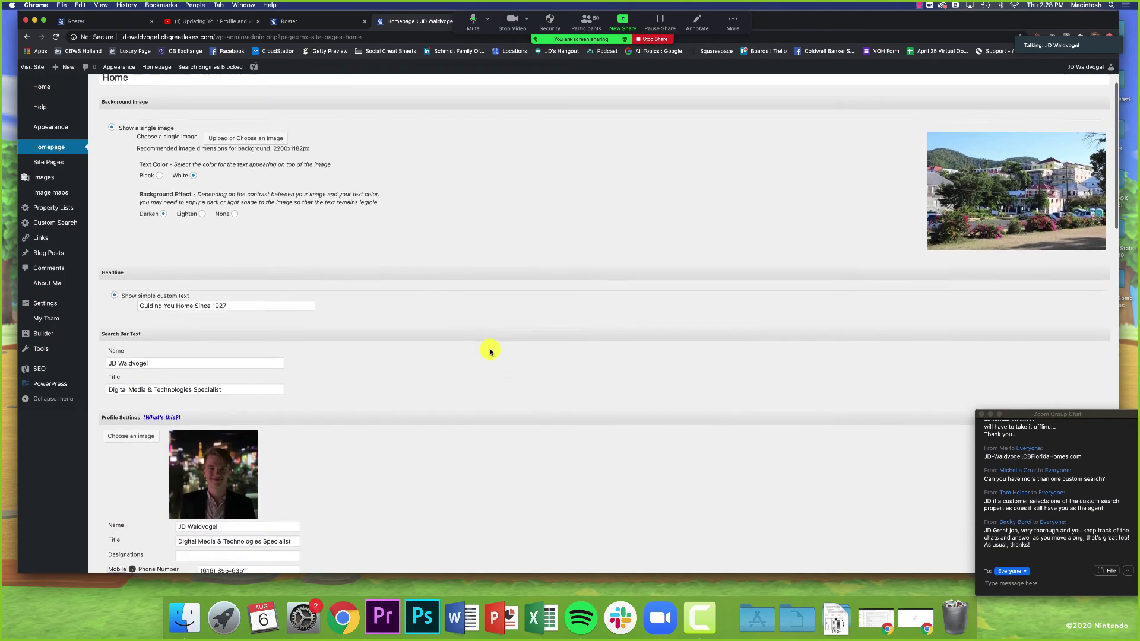
scroll(490, 352, "down", 12)
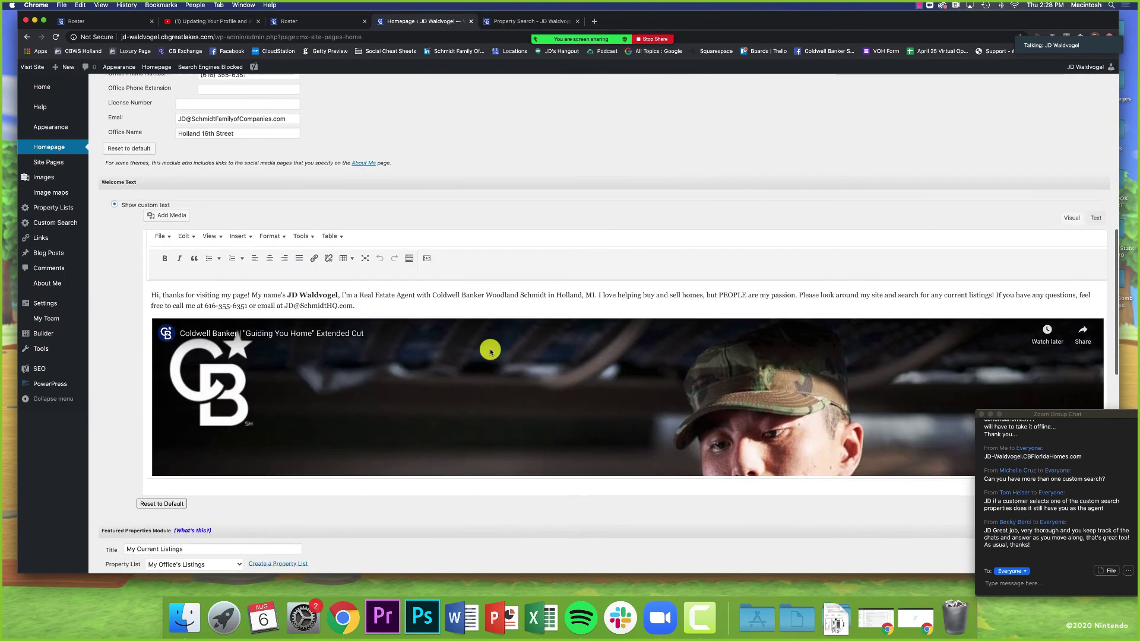
scroll(102, 297, "down", 4)
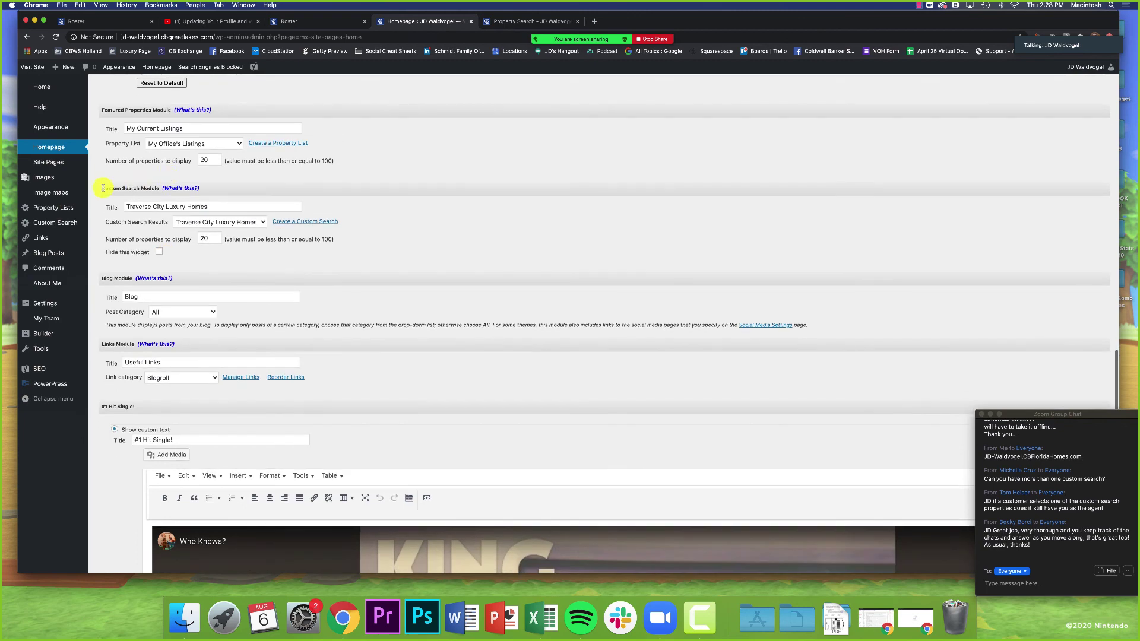
left_click_drag(101, 188, 142, 189)
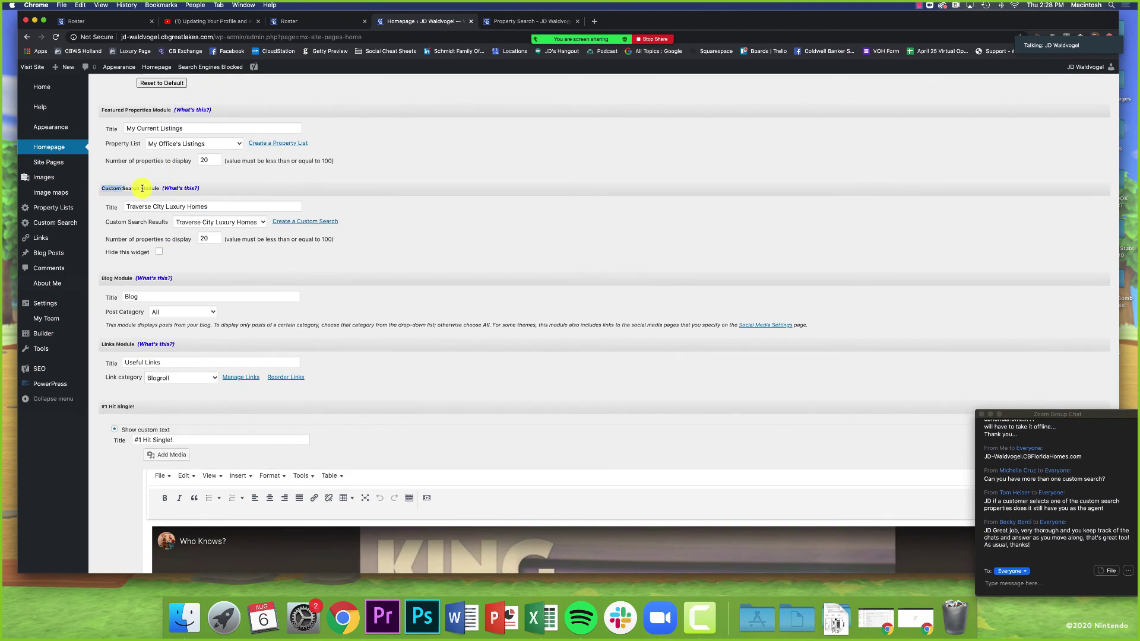
left_click(313, 225)
right_click(313, 225)
left_click(315, 226)
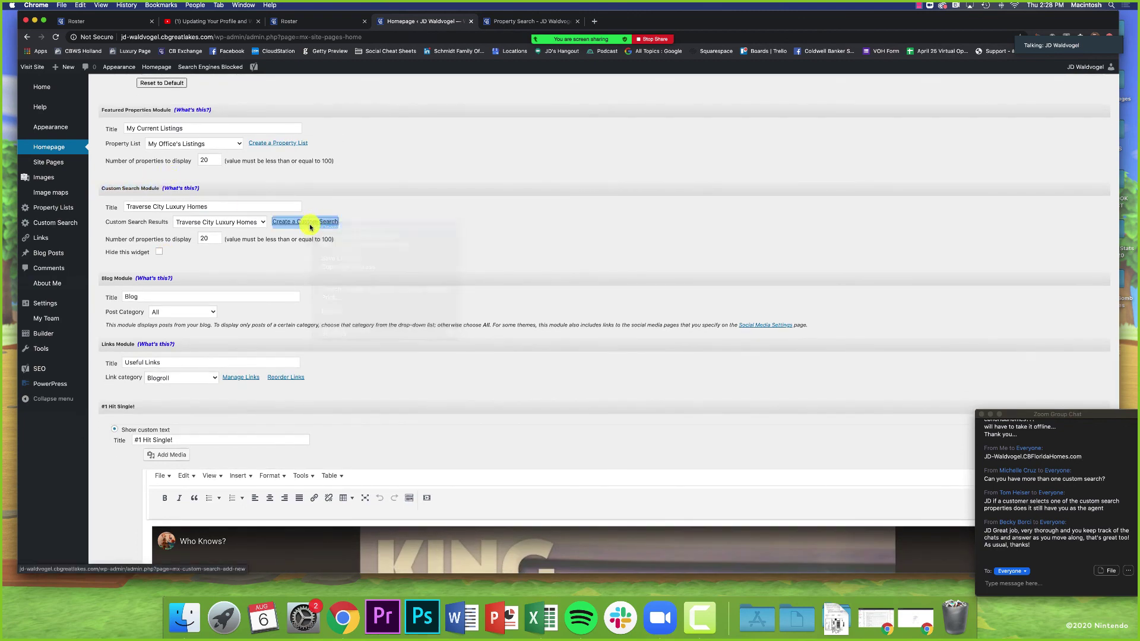
left_click(496, 22)
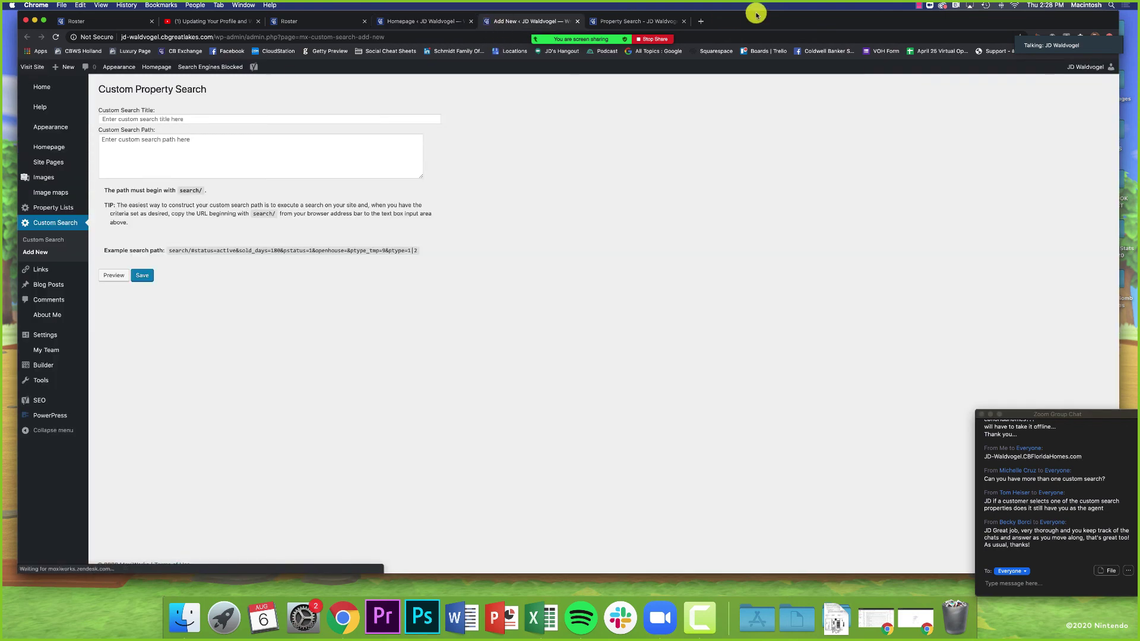
Step: Load the agent's live site homepage and type 'grand ha' into its location search
left_click(659, 19)
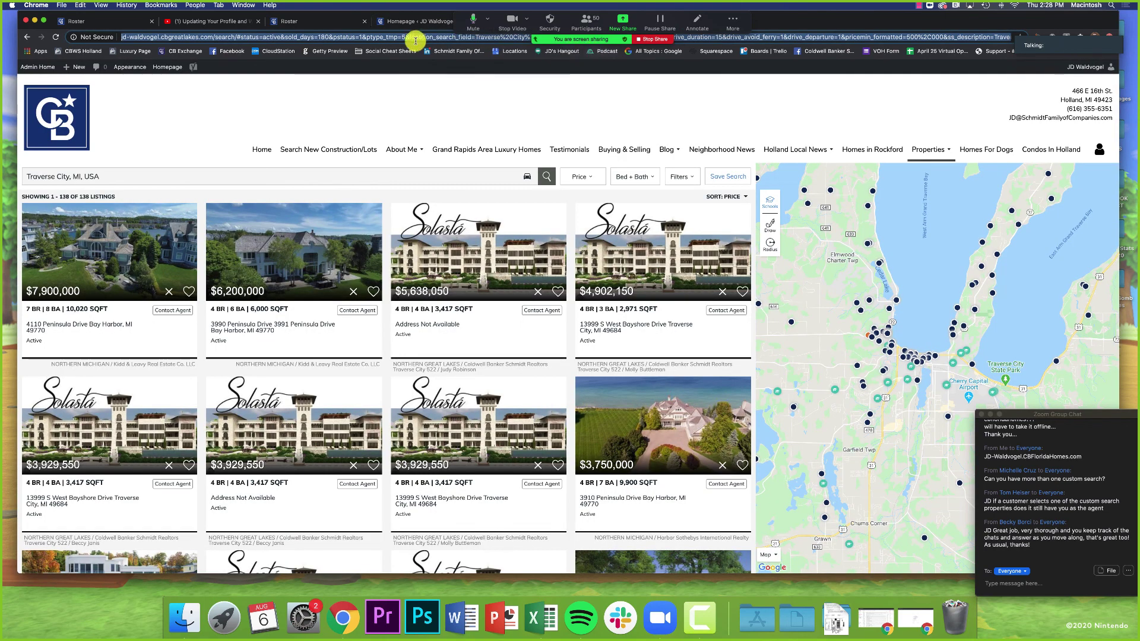
left_click(403, 39)
key("Return")
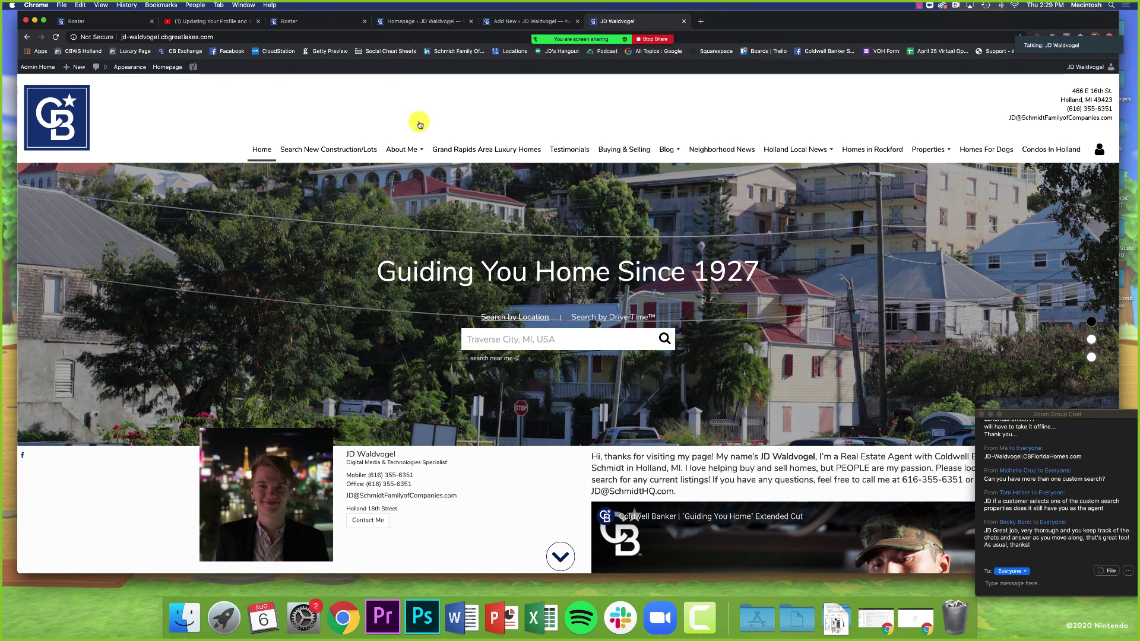
triple_click(544, 336)
type("gra")
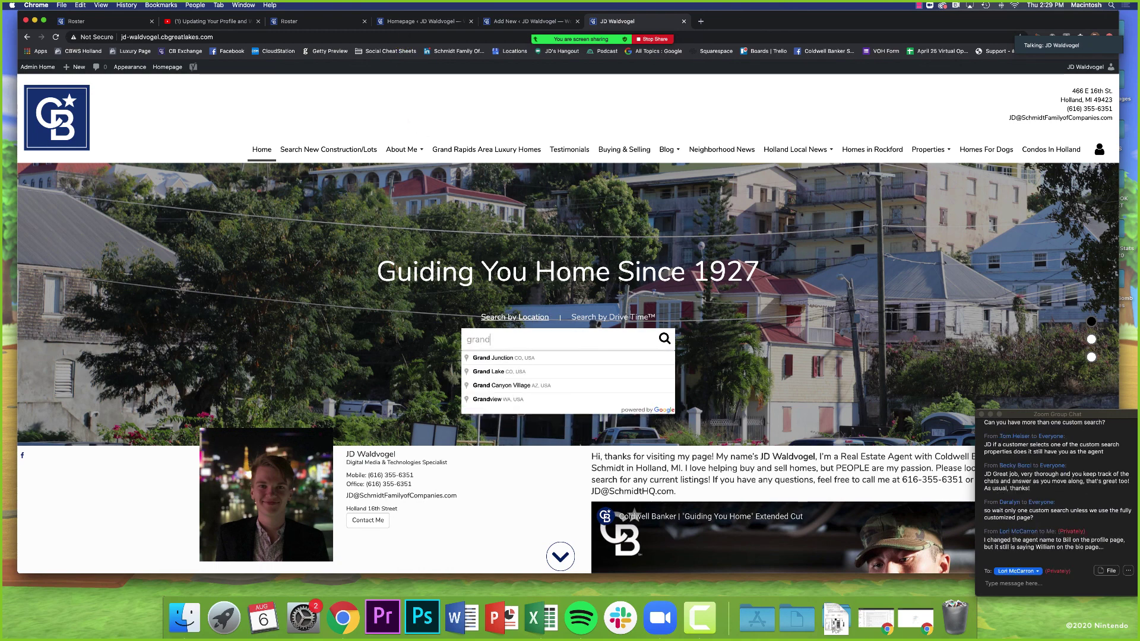
type("nd haven")
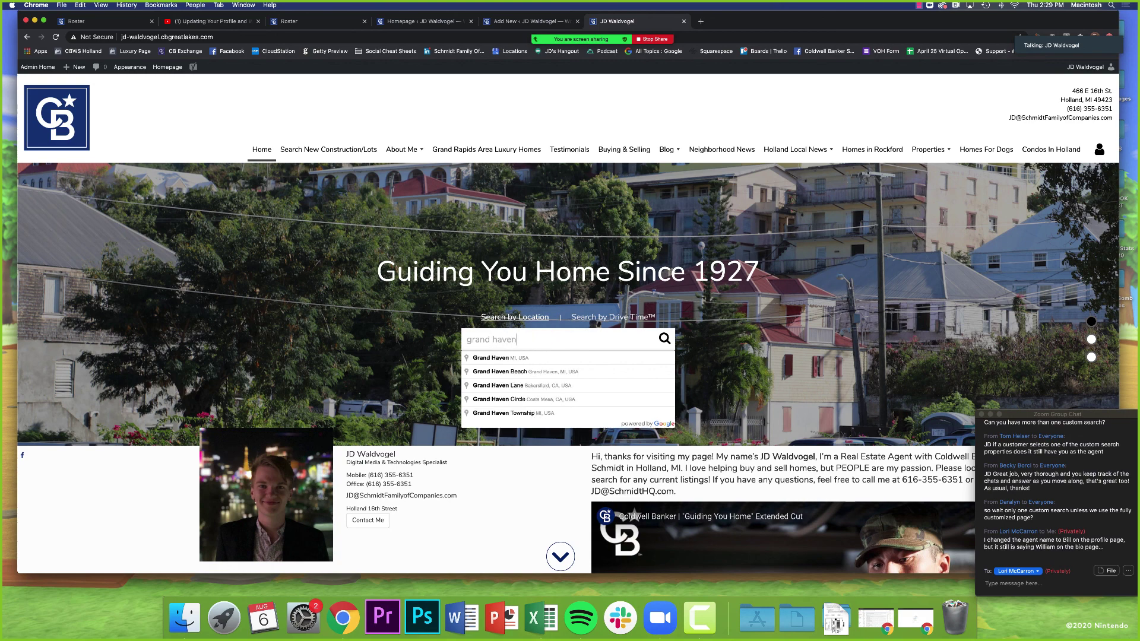
Step: Search Grand Haven, MI, USA and filter the listings to Condo only, excluding every other property type
left_click(544, 357)
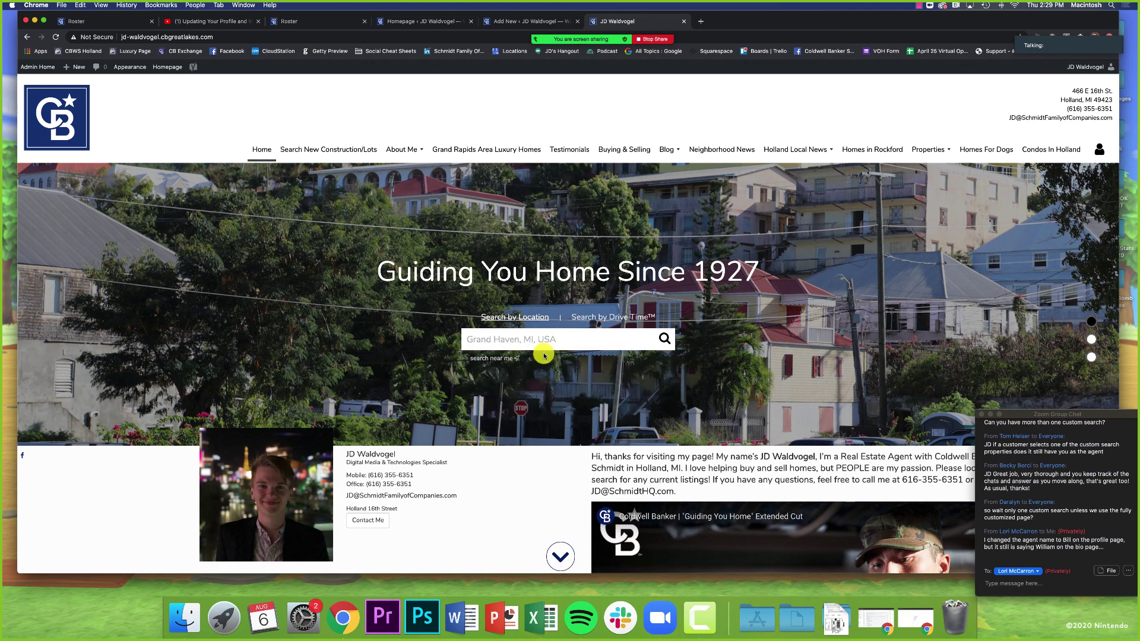
left_click(666, 341)
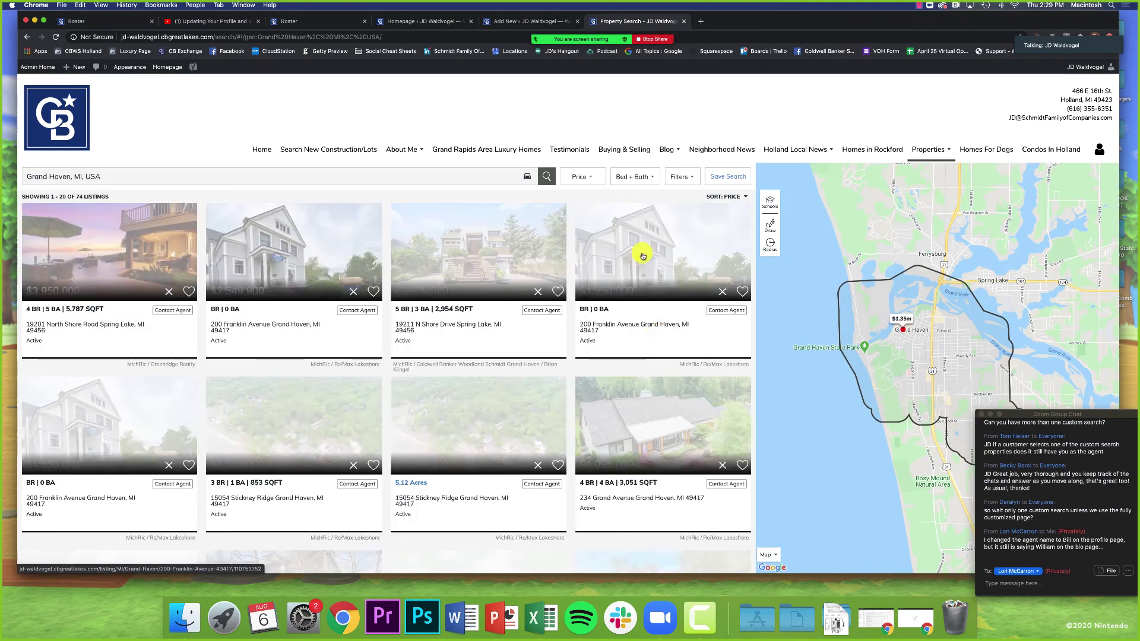
left_click(680, 184)
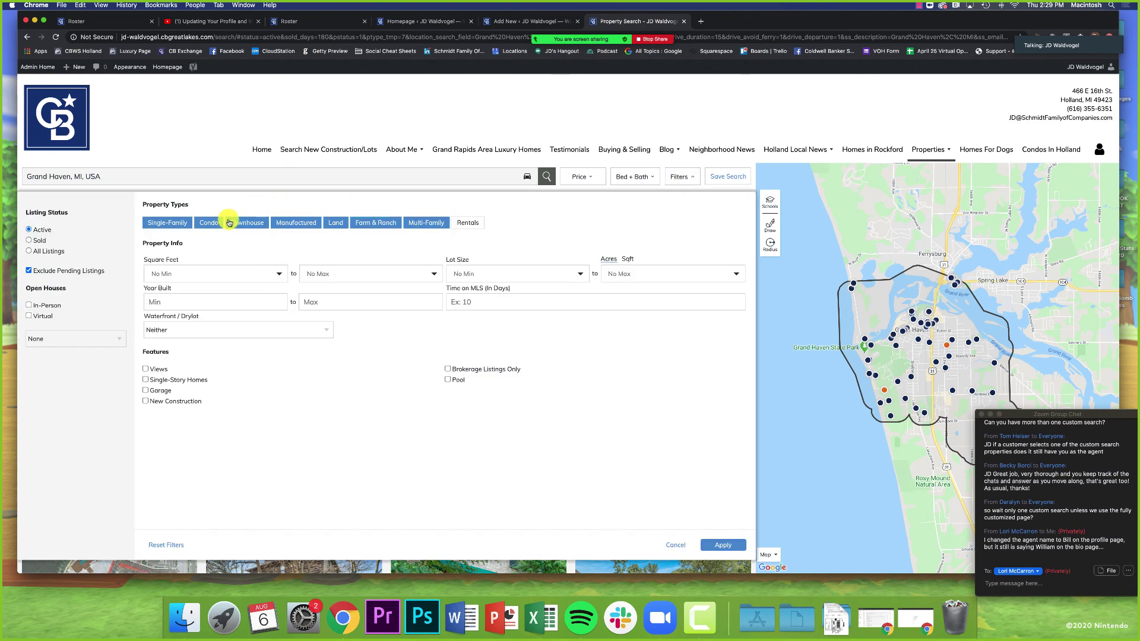
left_click(158, 224)
left_click(247, 223)
left_click(337, 224)
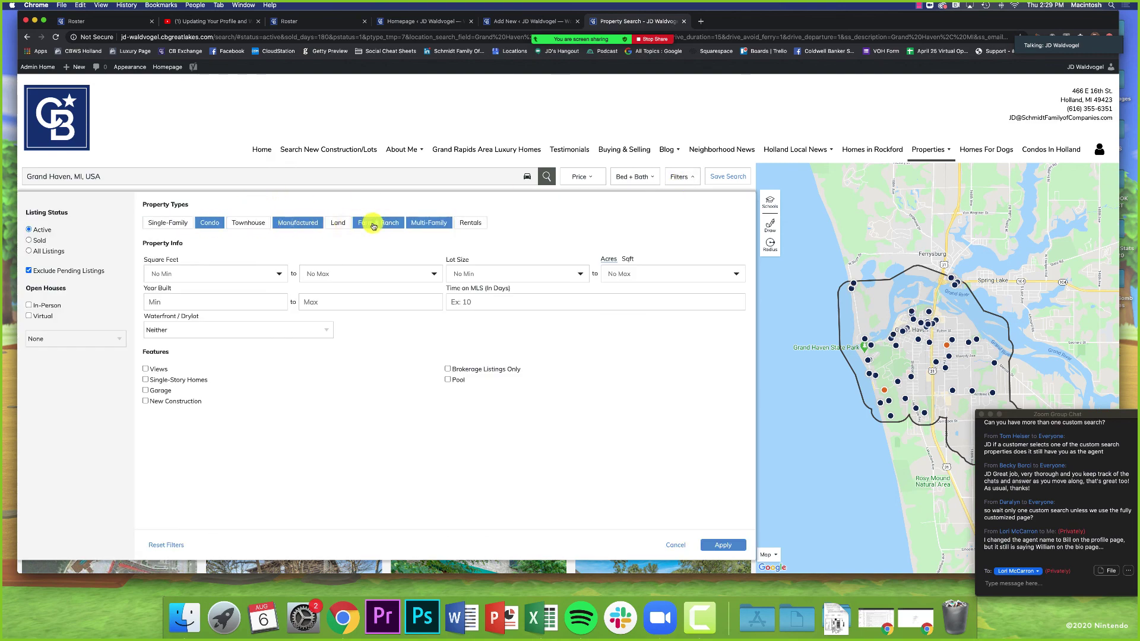
left_click(378, 224)
left_click(311, 223)
left_click(423, 222)
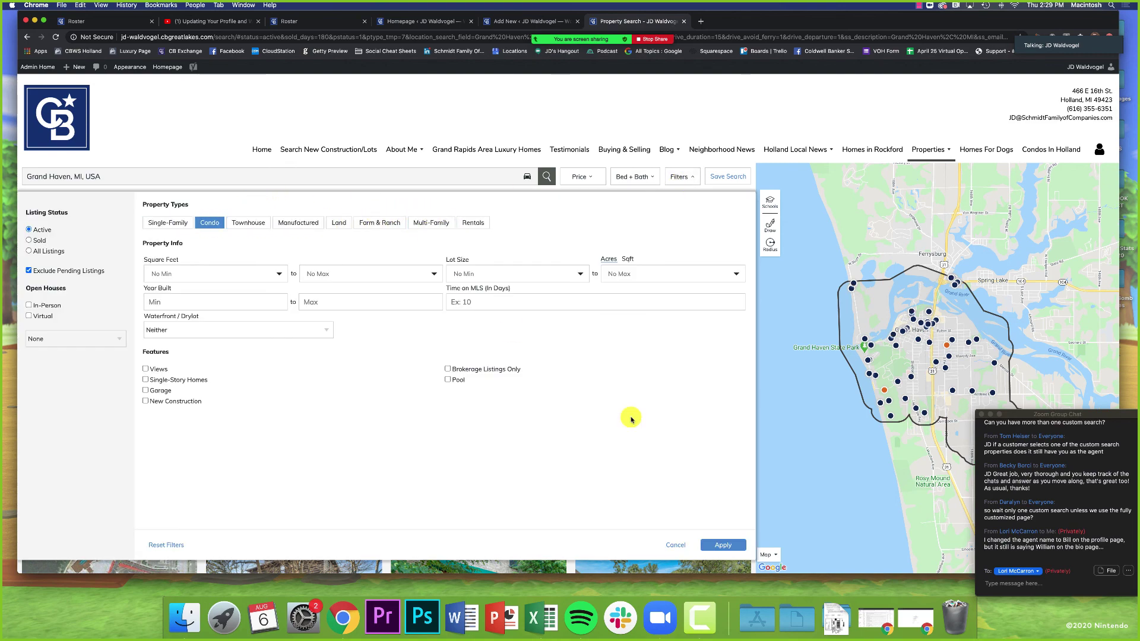
left_click(723, 545)
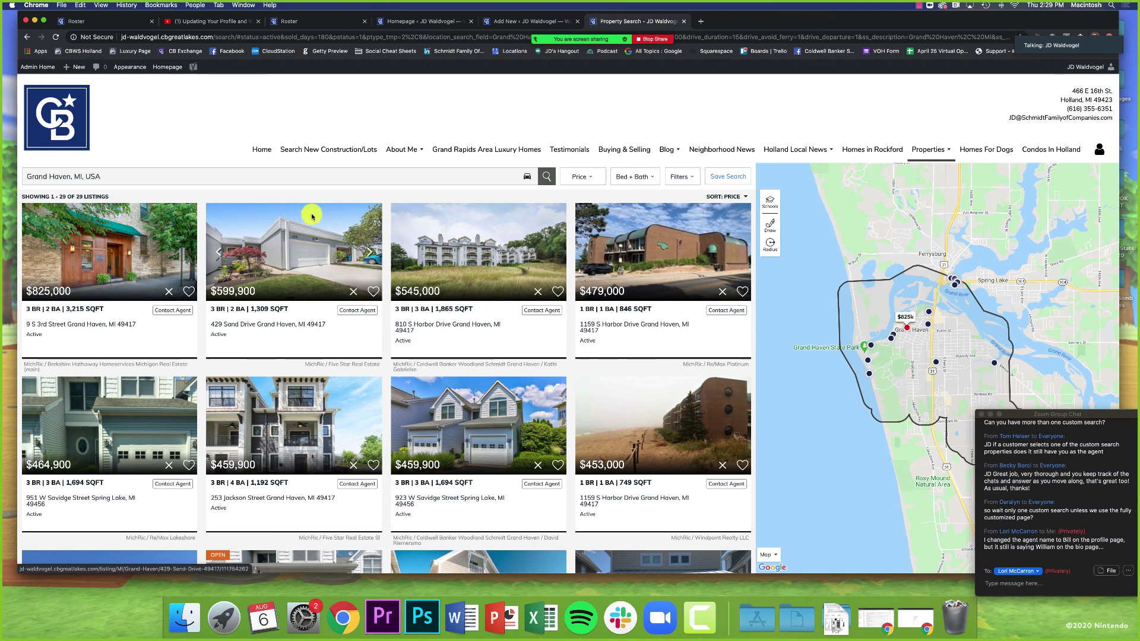
Step: Copy the filtered Grand Haven condo search URL from the live site's address bar
left_click(200, 37)
right_click(201, 37)
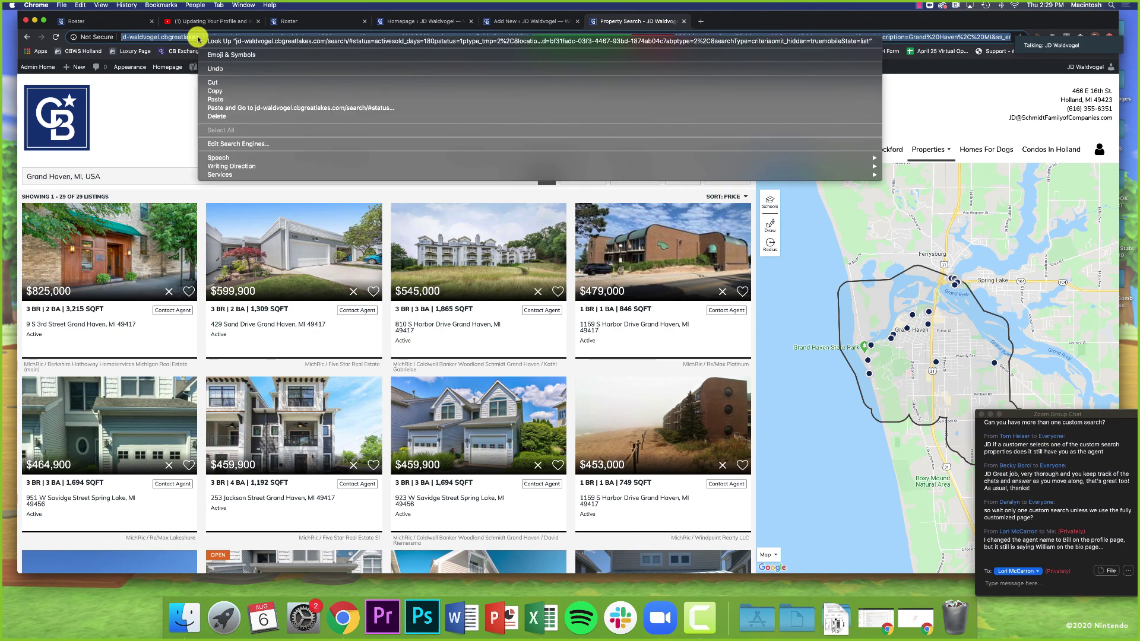
left_click(222, 94)
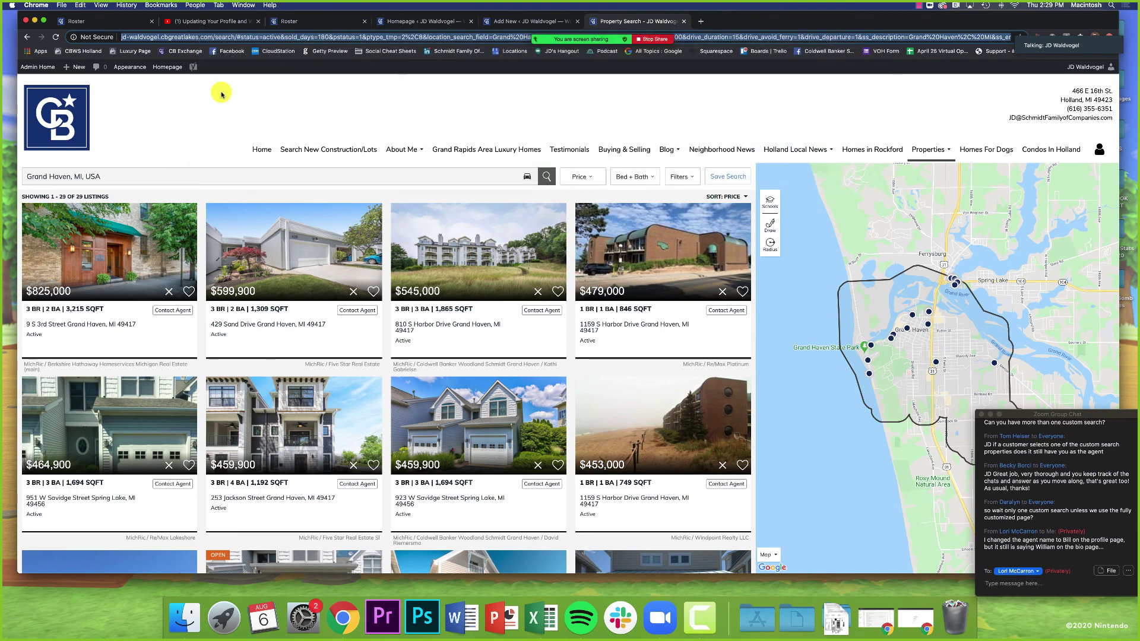
Step: Paste the URL into the Custom Search Path and delete the domain so it starts at search/
left_click(510, 21)
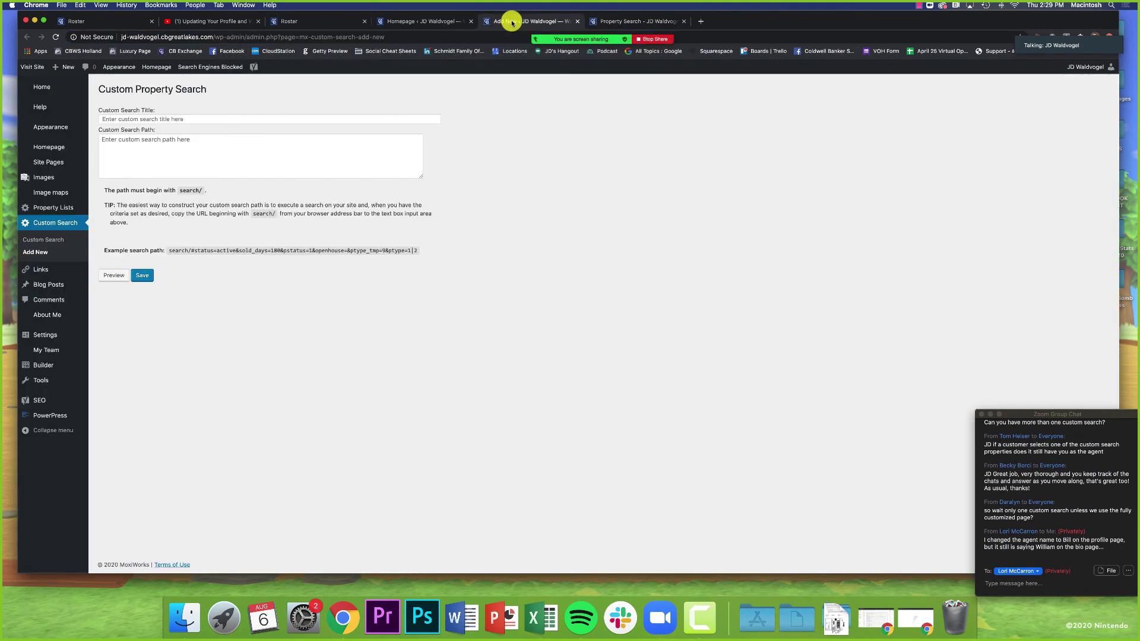
left_click(325, 146)
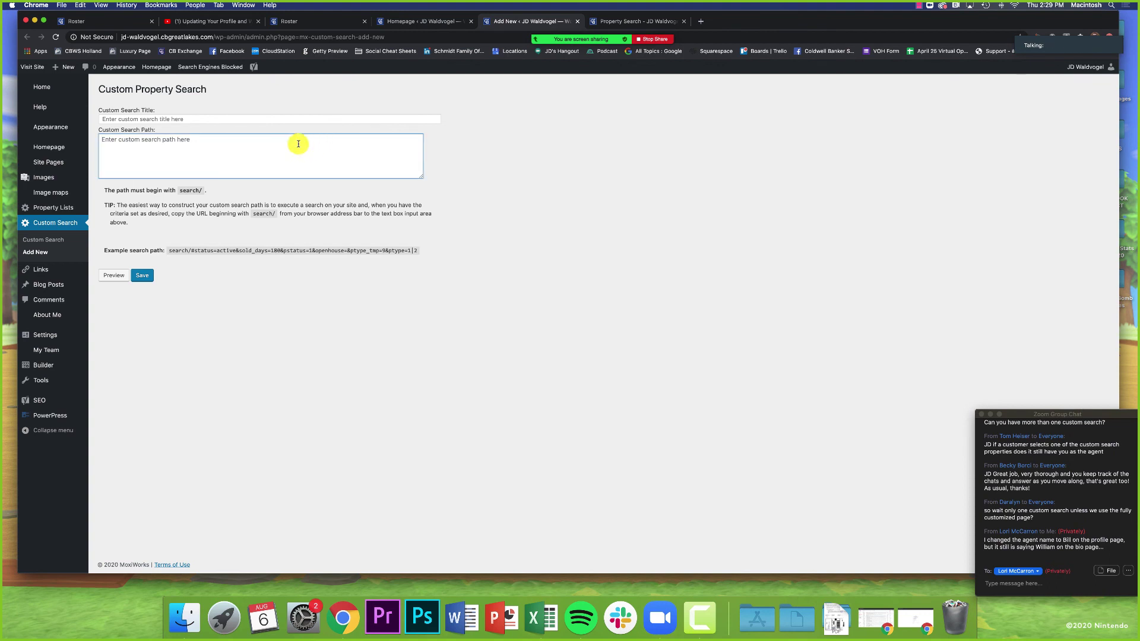
right_click(299, 144)
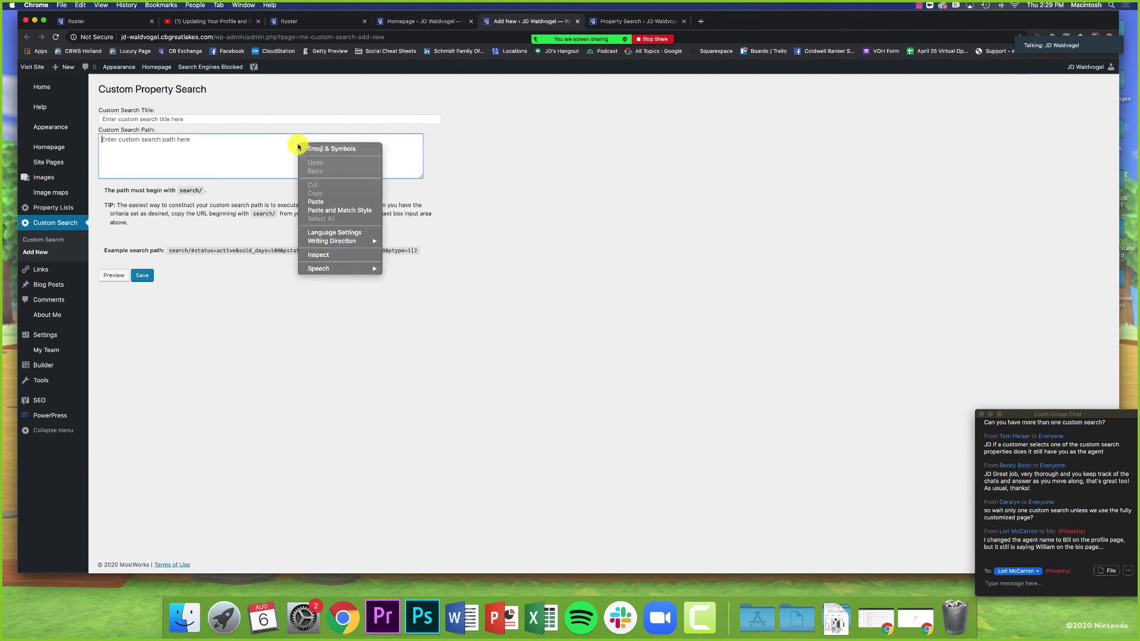
left_click(321, 202)
scroll(194, 157, "up", 5)
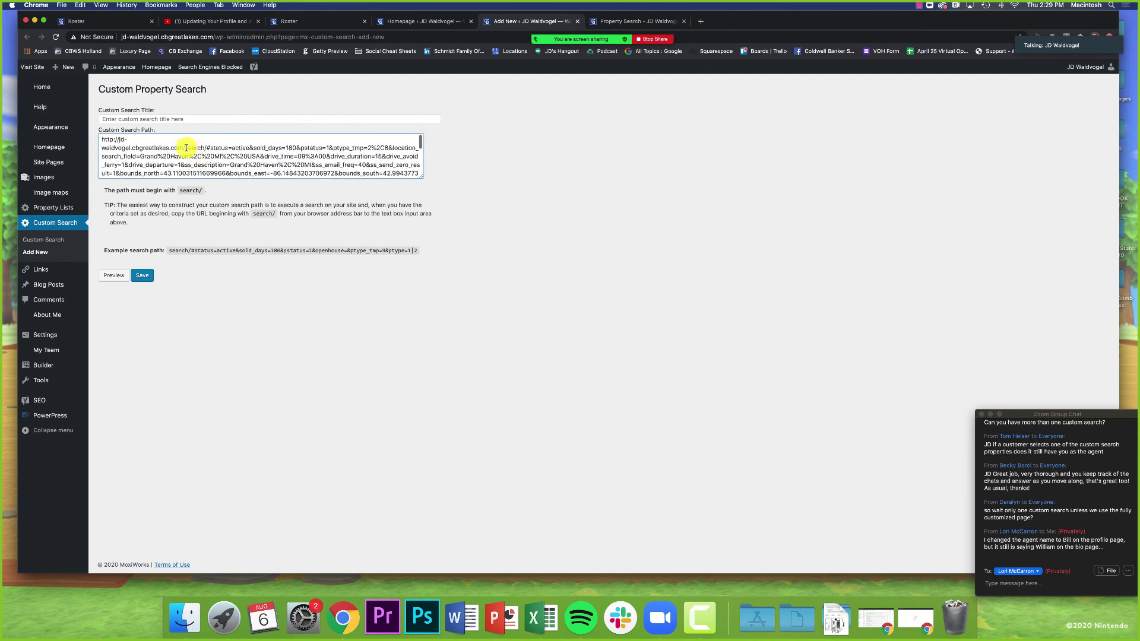
left_click_drag(186, 148, 102, 140)
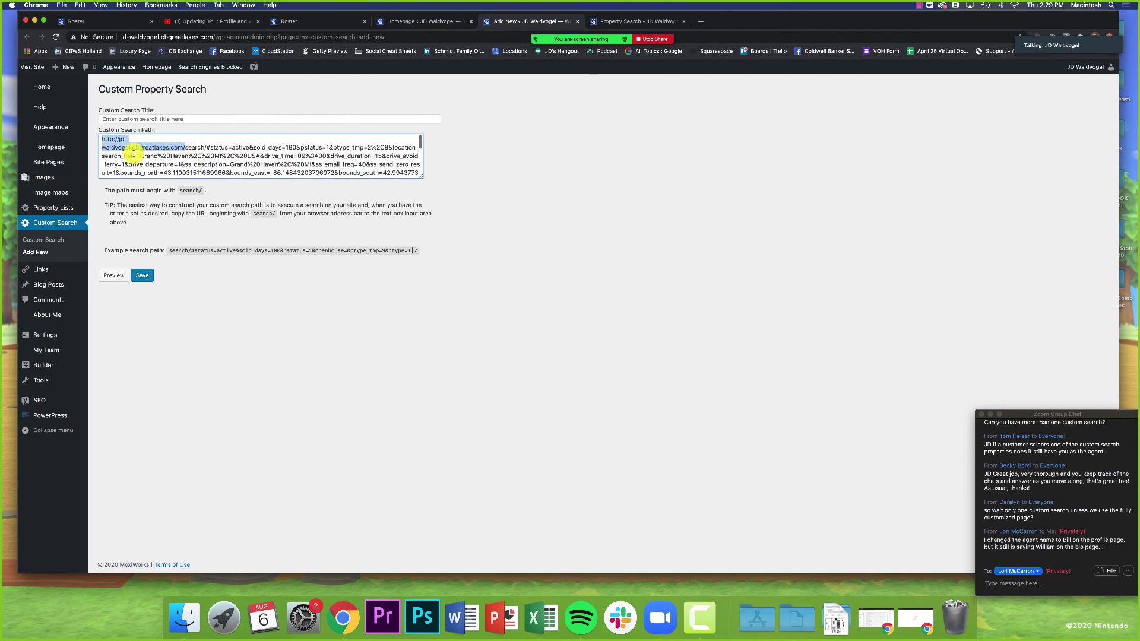
key("BackSpace")
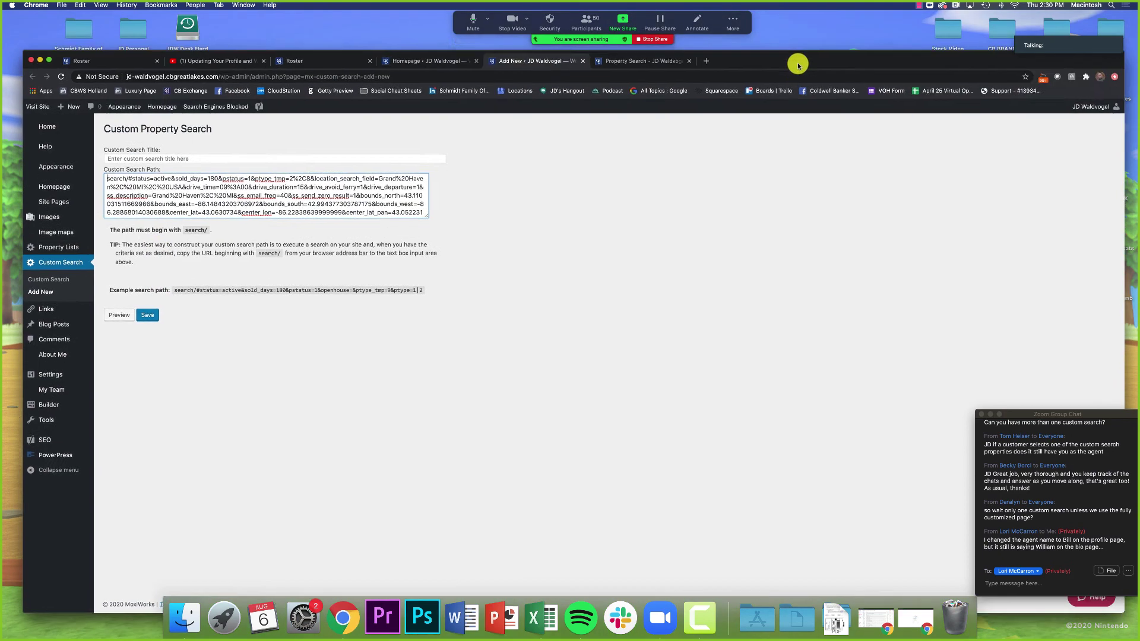
Step: Return to the Grand Haven property search page and open My Bio under About Me
left_click_drag(791, 21, 796, 62)
left_click(664, 62)
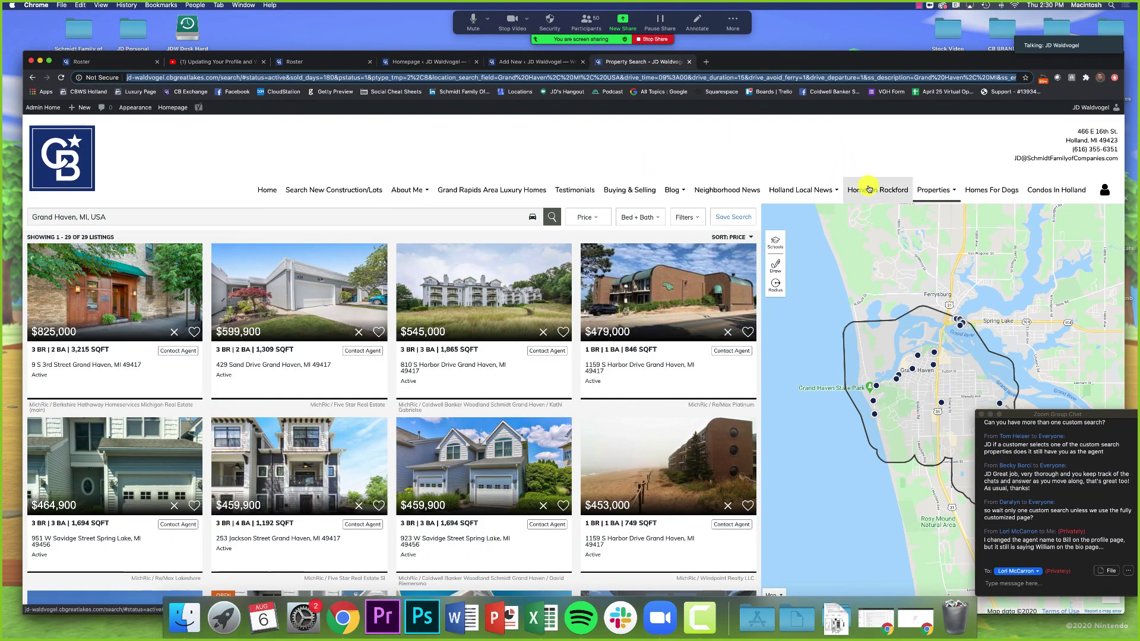
mouse_move(404, 190)
left_click(407, 216)
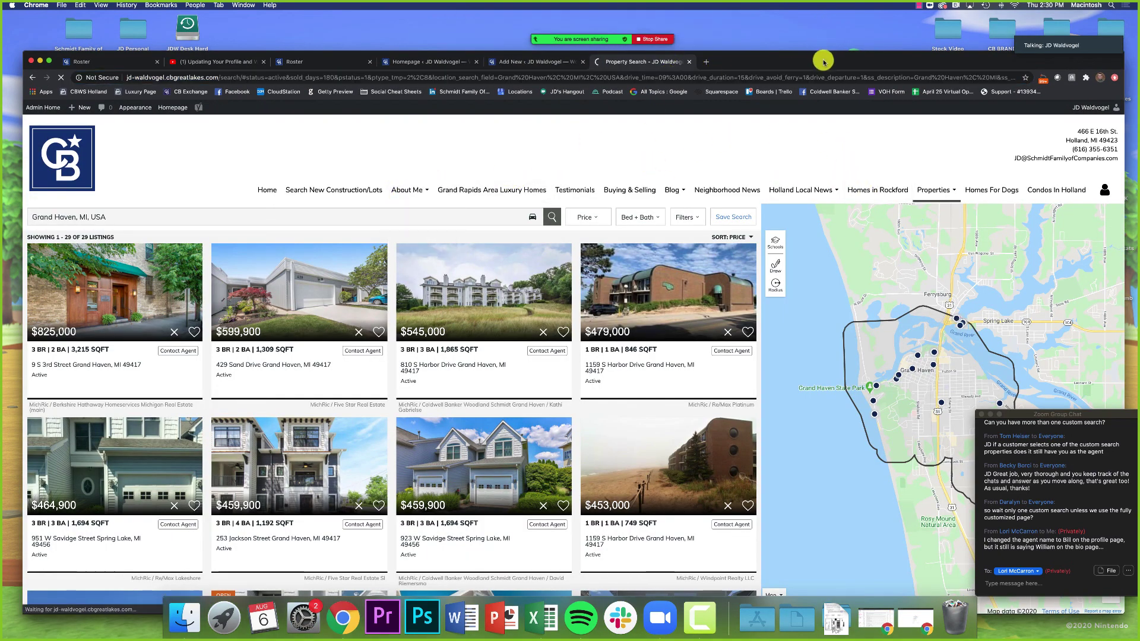
left_click_drag(819, 56, 803, 3)
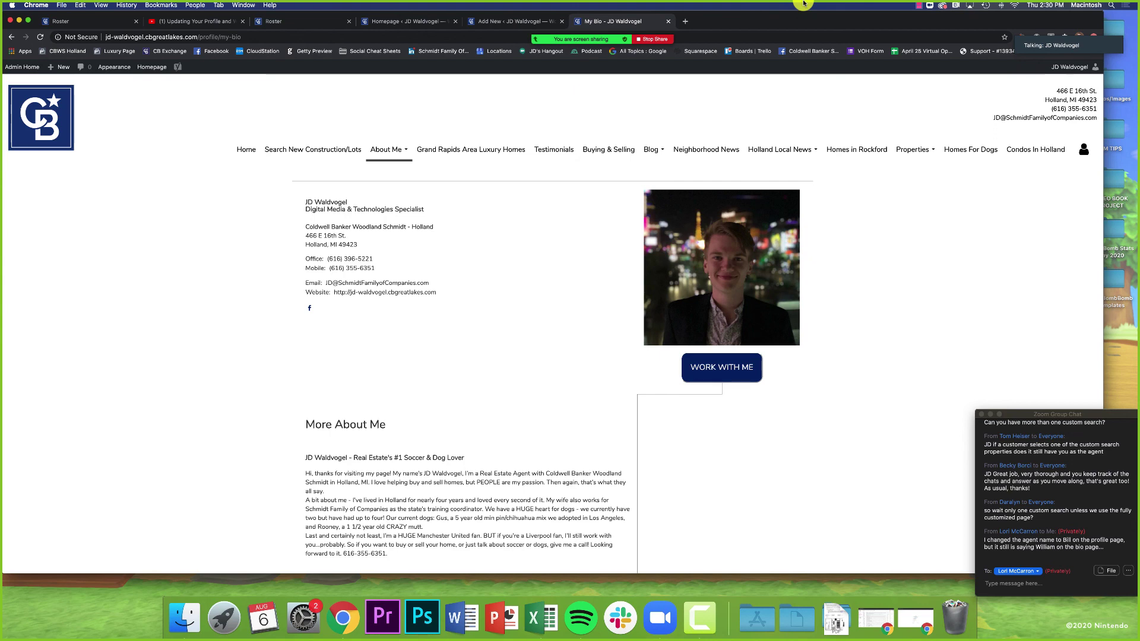
Step: Open the agent's roster profile in Edit Profile mode
left_click(313, 22)
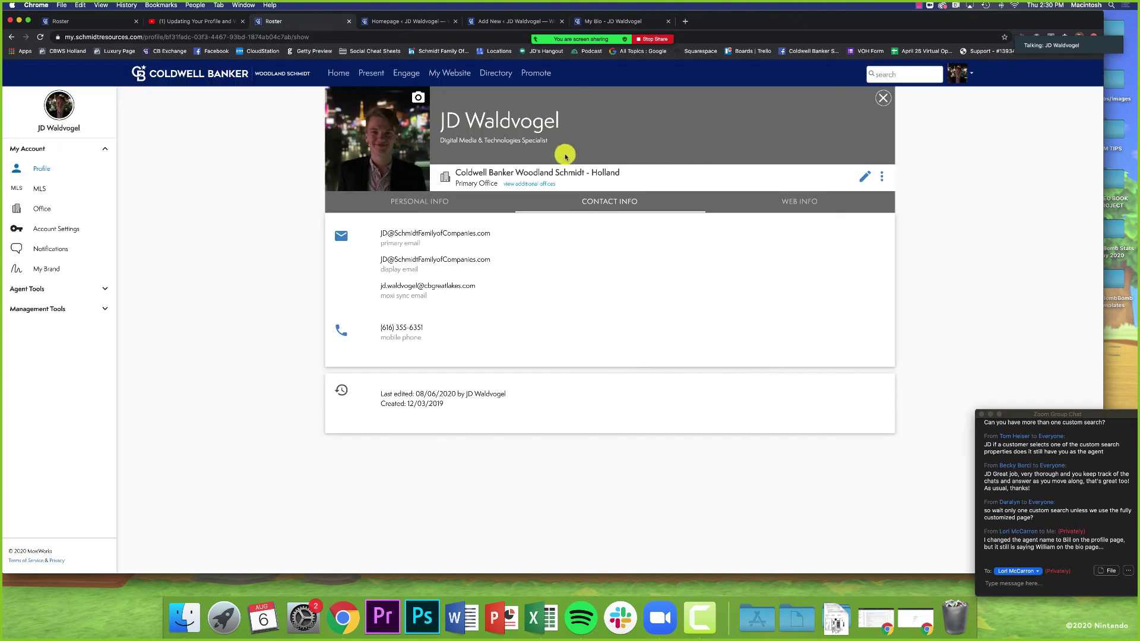
left_click(450, 205)
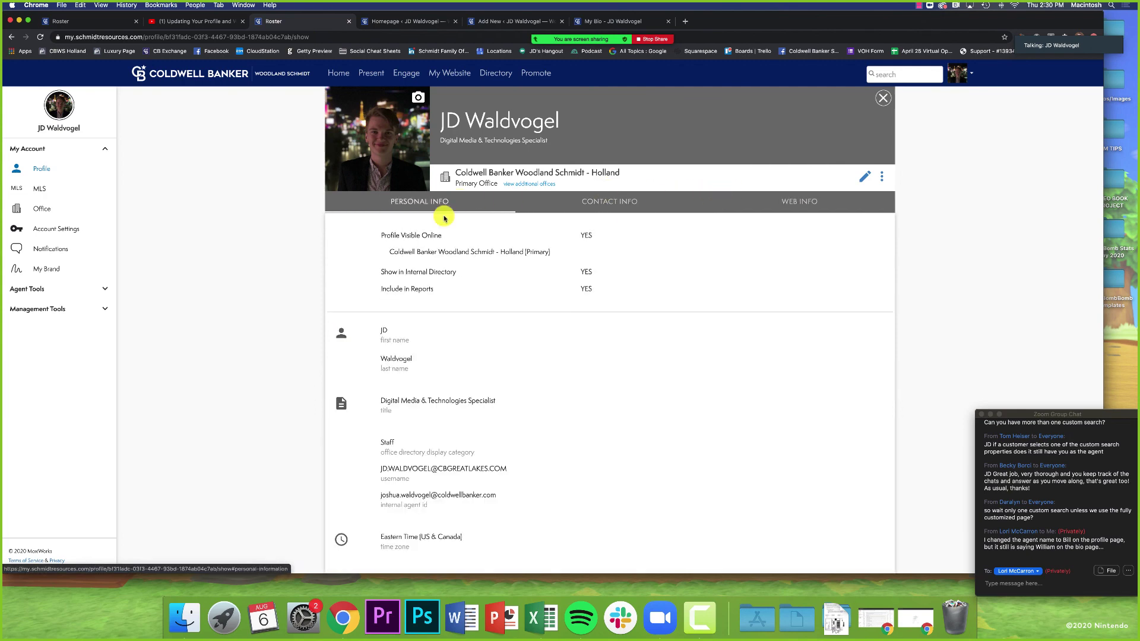
scroll(443, 265, "down", 2)
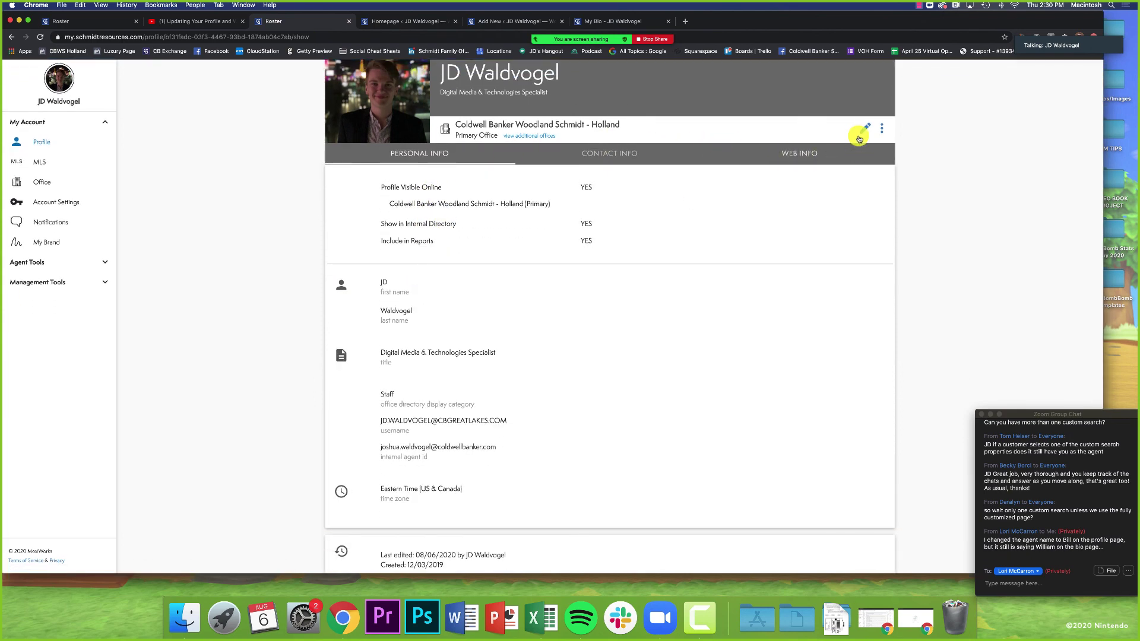
left_click(859, 139)
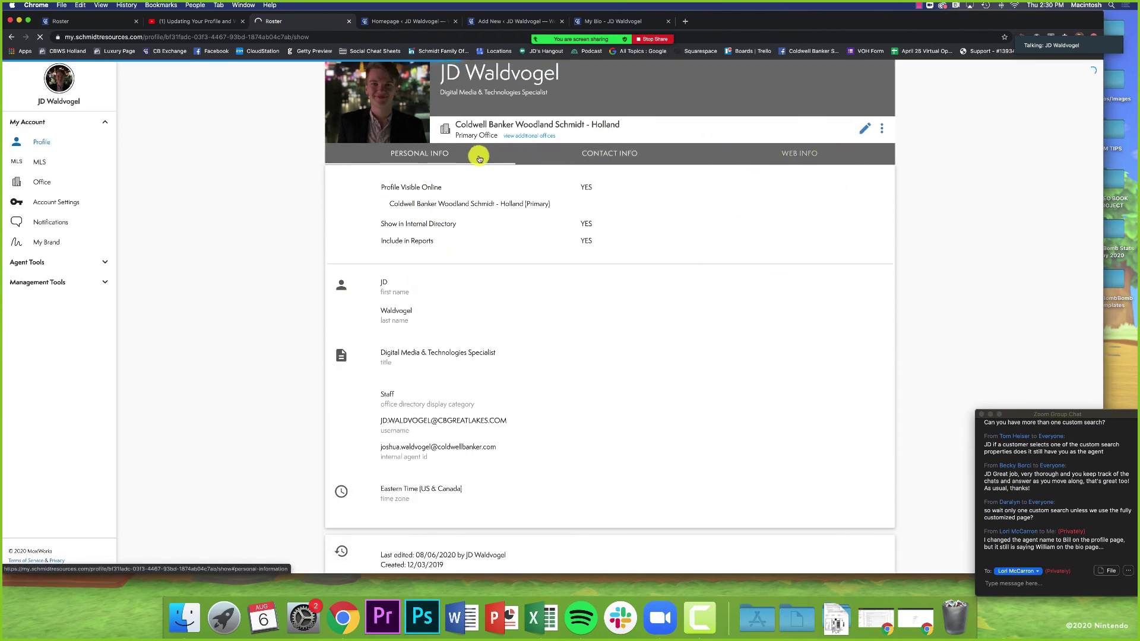
scroll(267, 344, "down", 2)
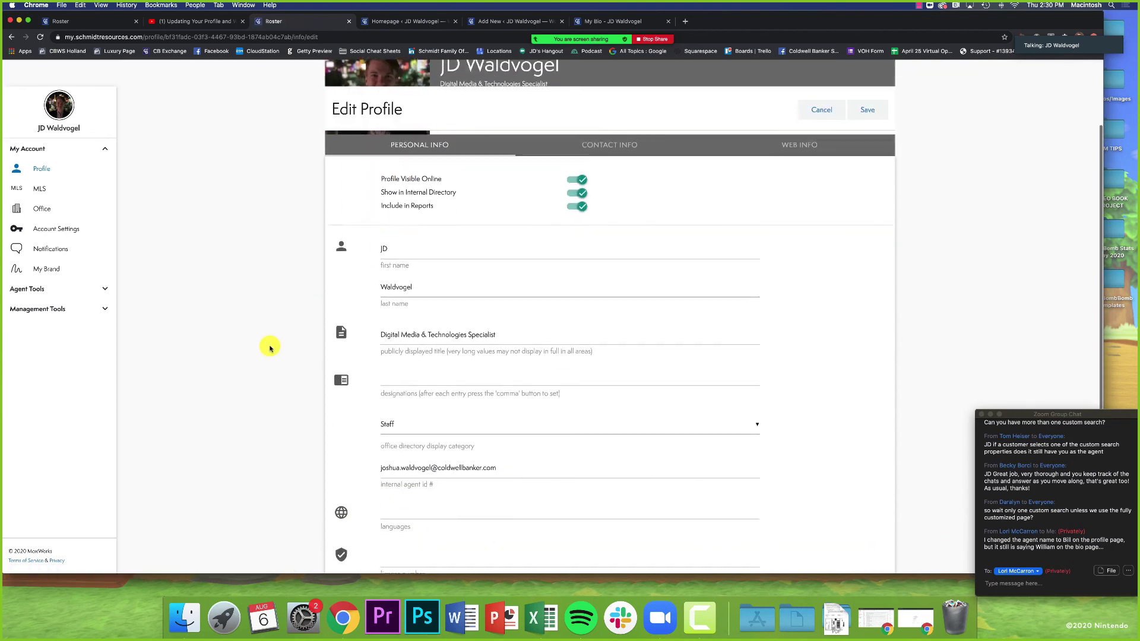
Step: Clear and retype the agent's first name in the Personal Info fields
double_click(387, 205)
key("BackSpace")
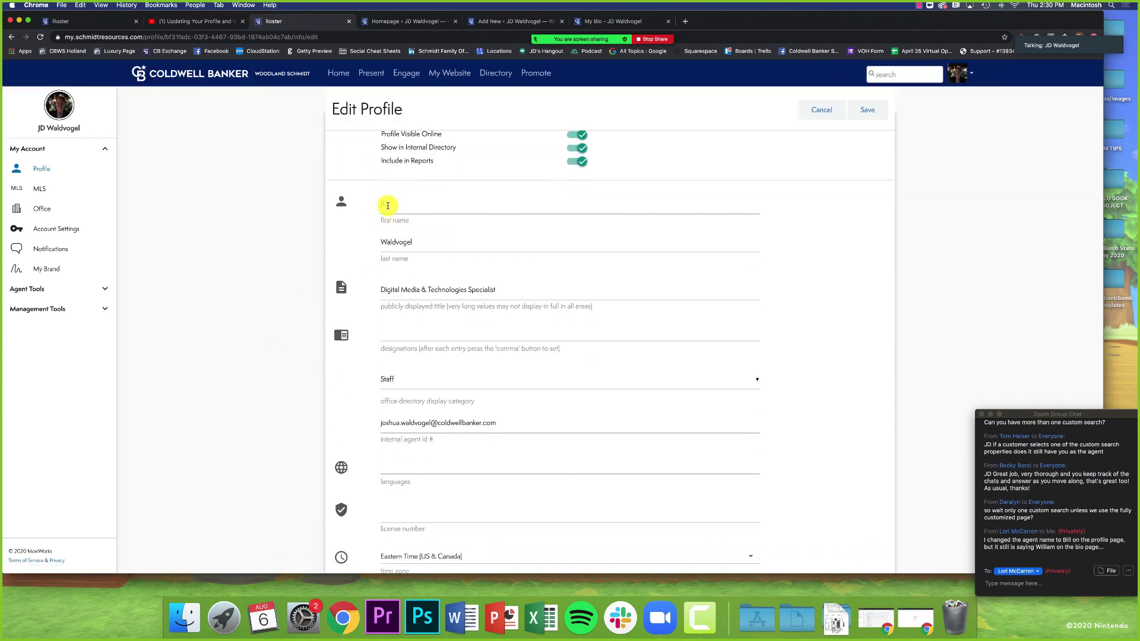
type("JD")
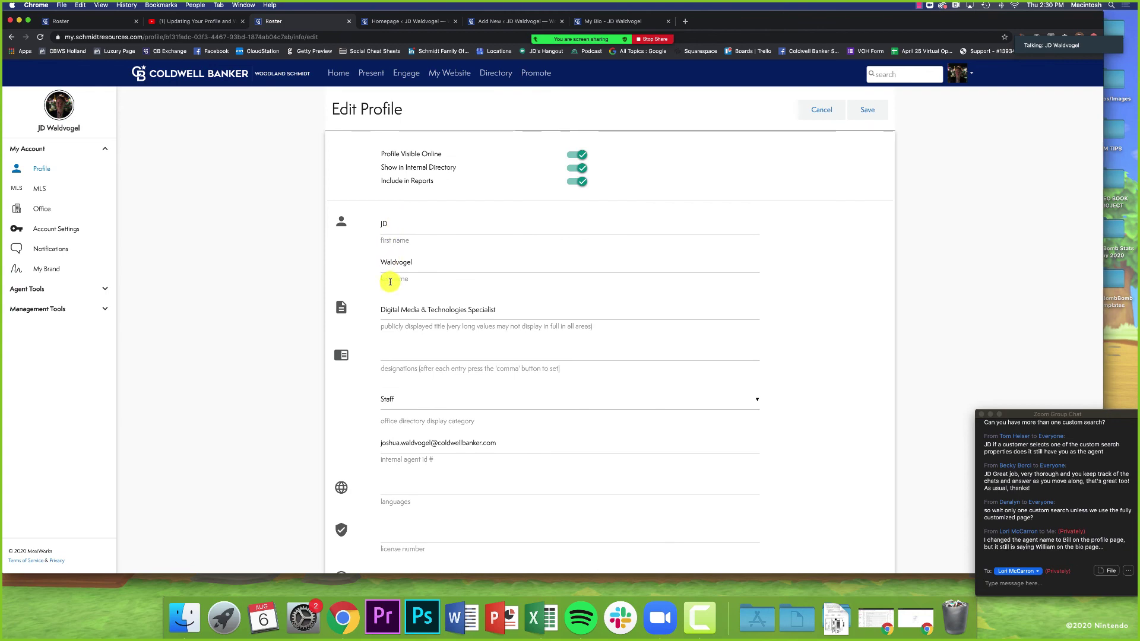
scroll(392, 279, "up", 3)
Step: Review the Web Info About Me text and Contact Info fields, then return to Personal Info
left_click(790, 193)
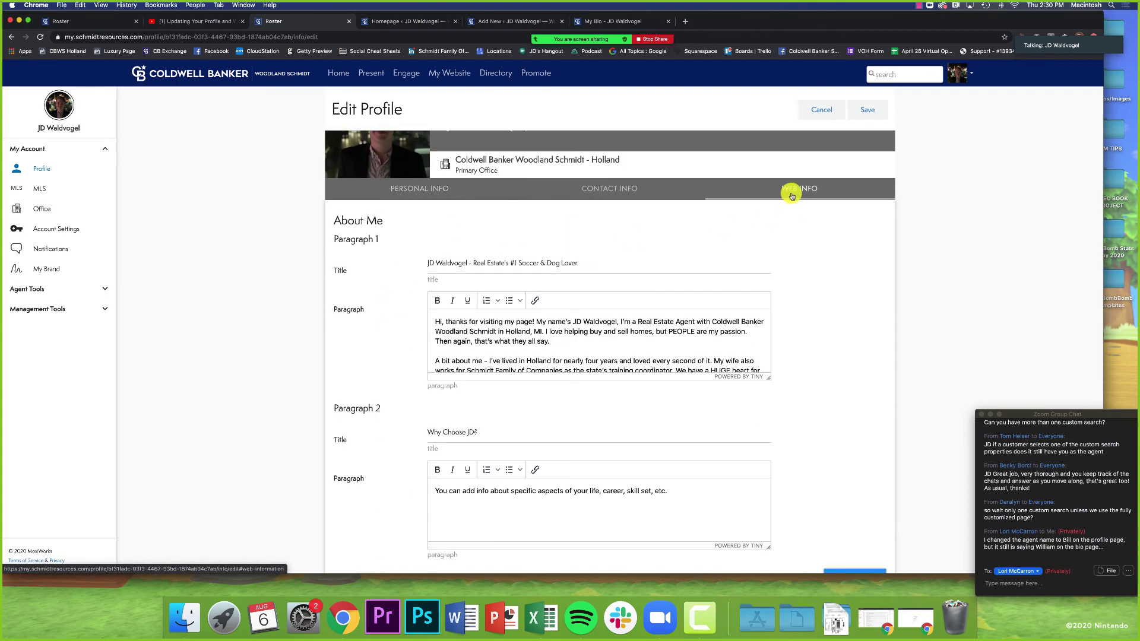
scroll(827, 305, "down", 2)
scroll(827, 304, "down", 5)
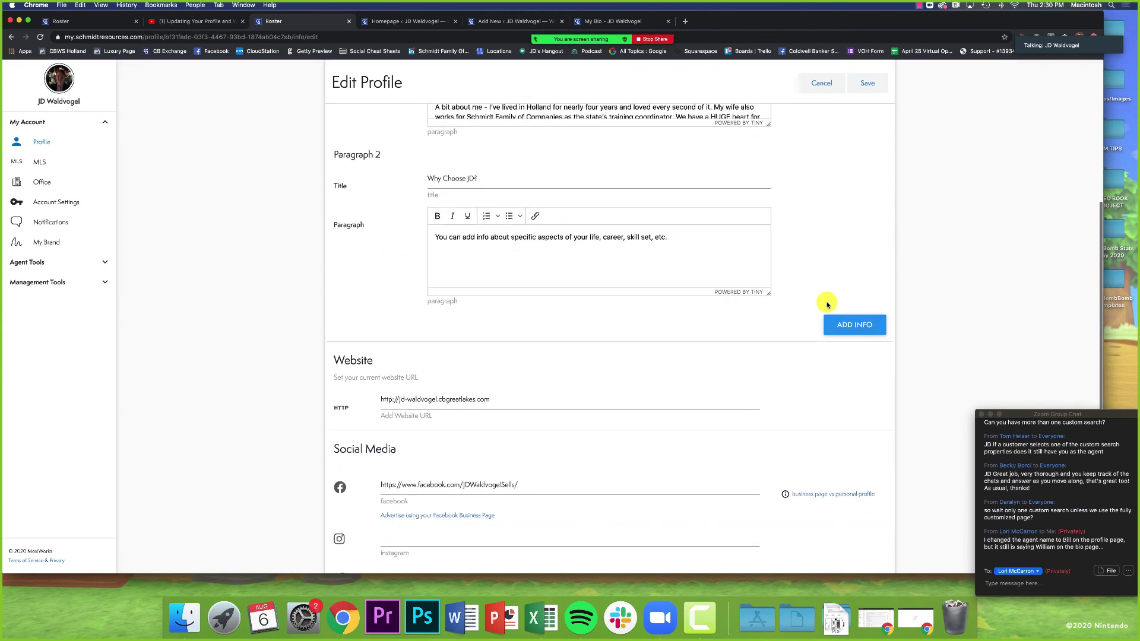
scroll(777, 306, "down", 3)
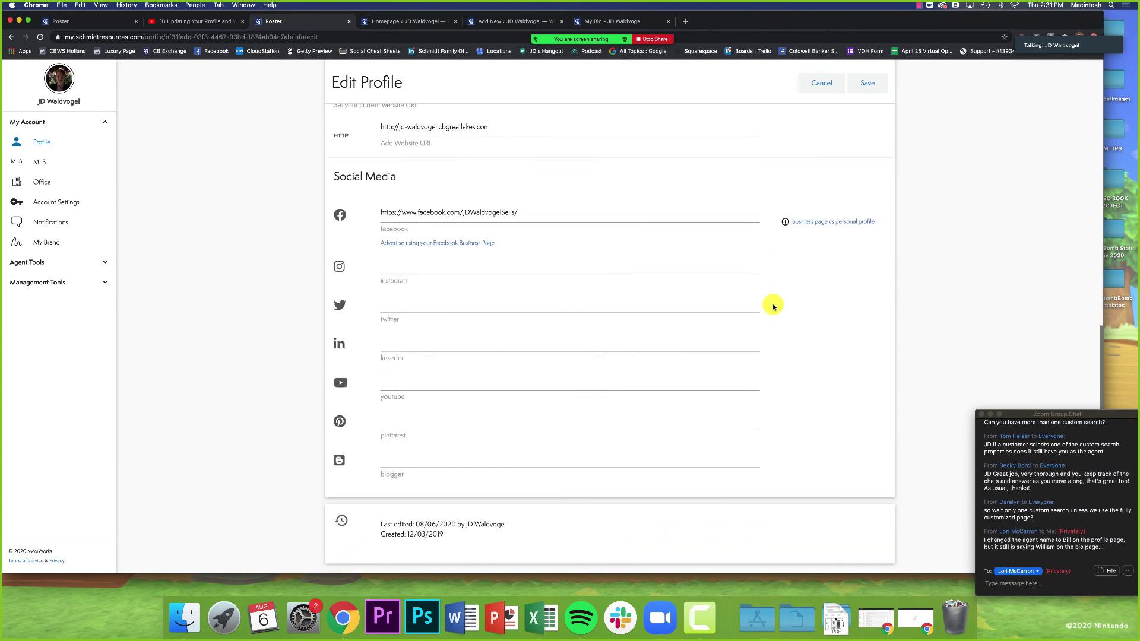
scroll(774, 306, "up", 10)
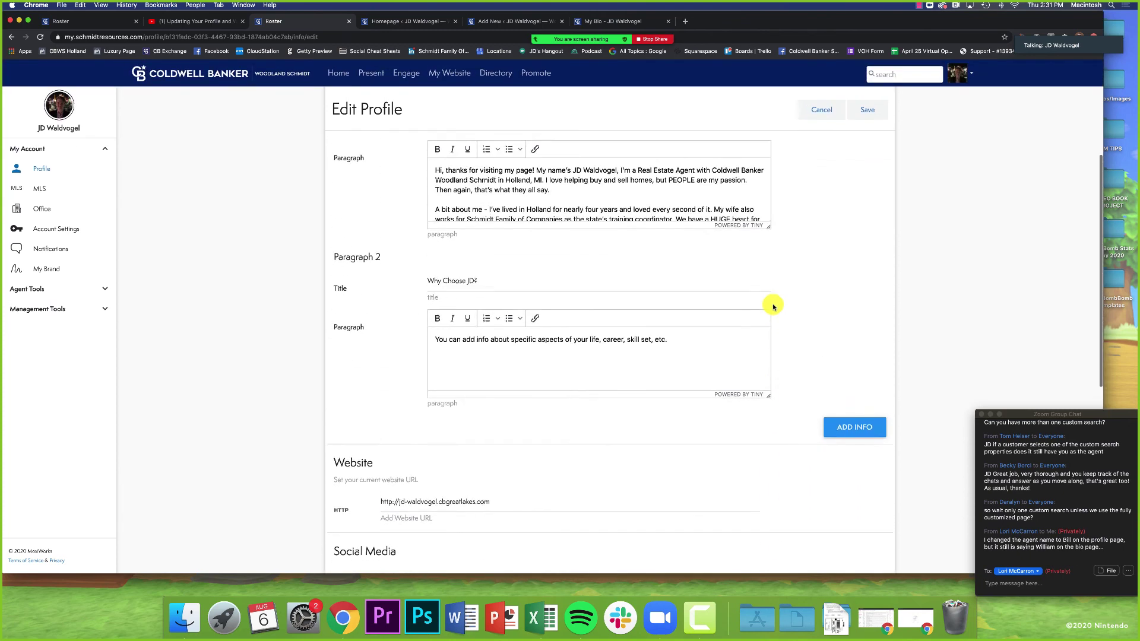
scroll(774, 306, "up", 1)
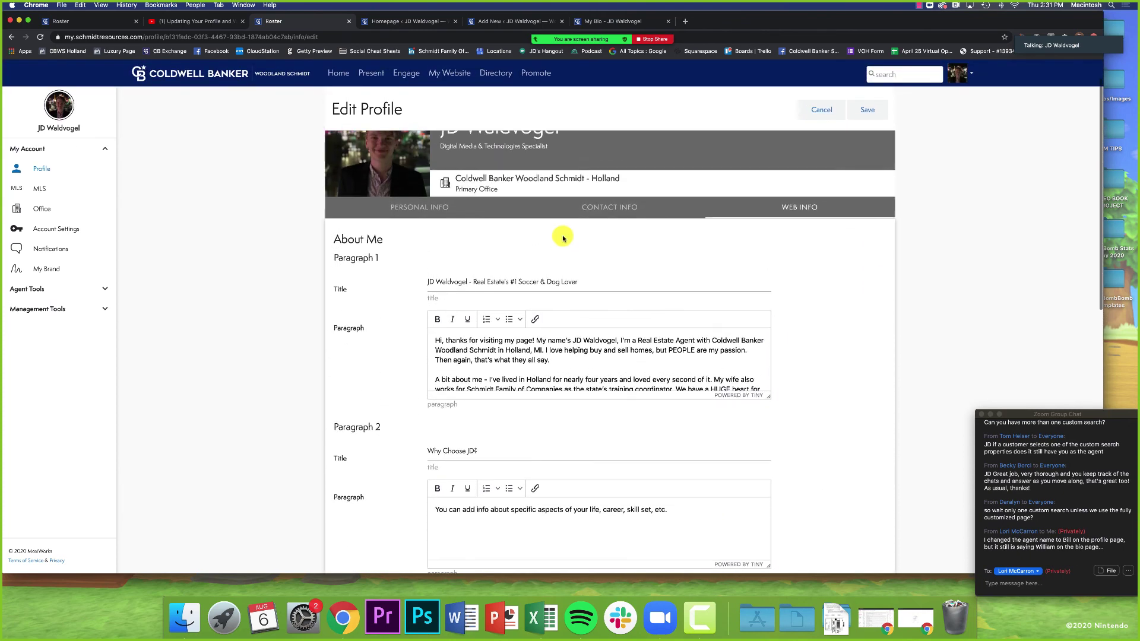
left_click(592, 213)
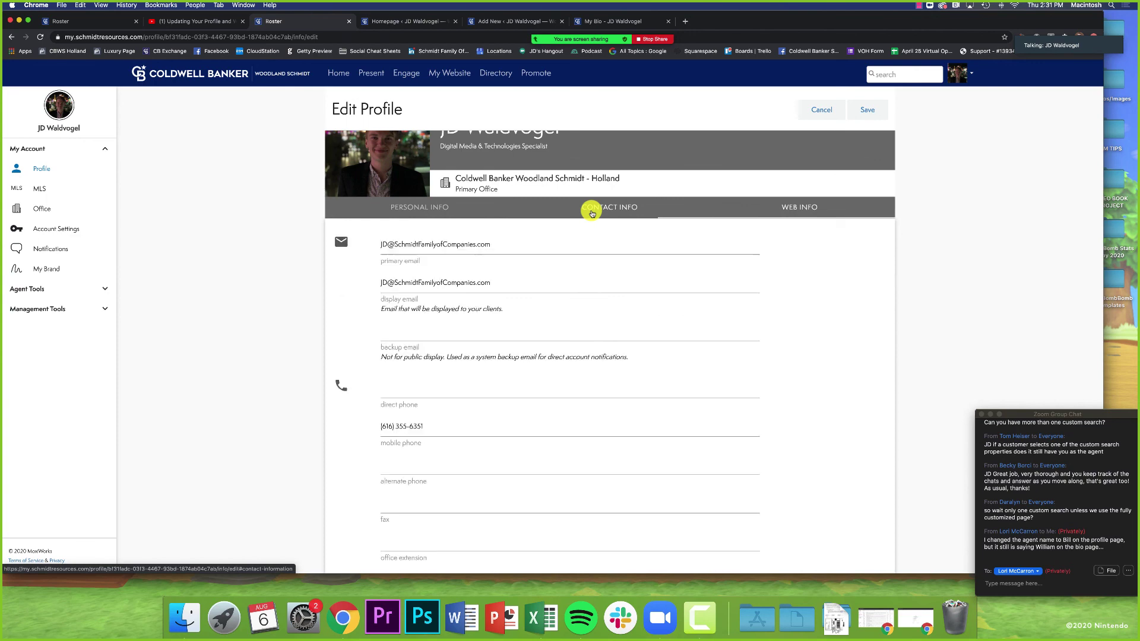
left_click(418, 209)
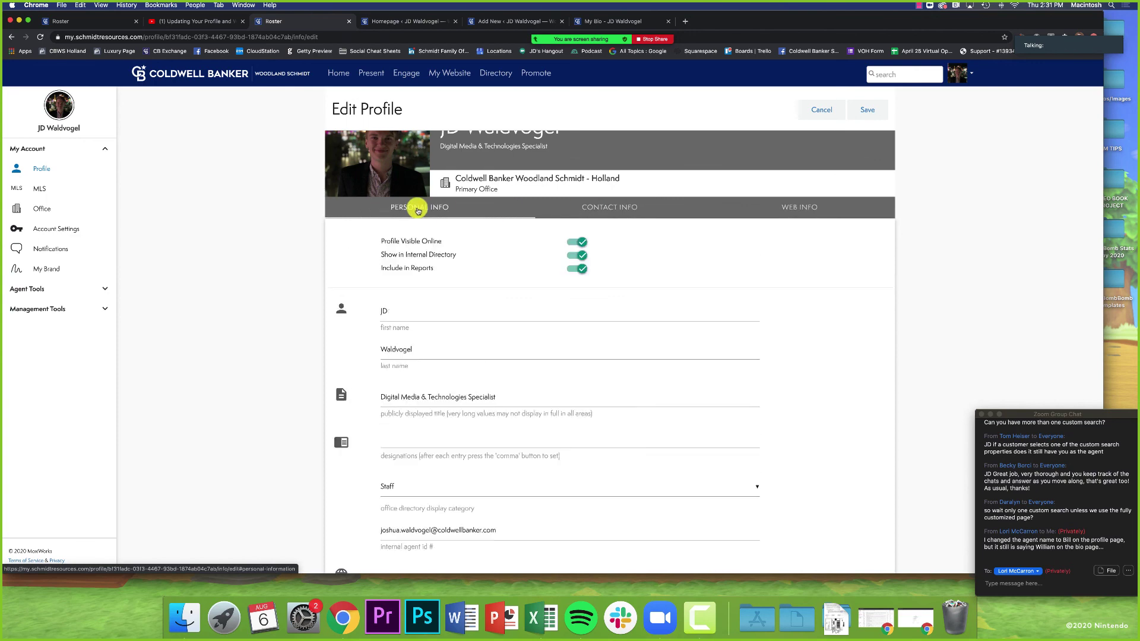
scroll(380, 243, "up", 2)
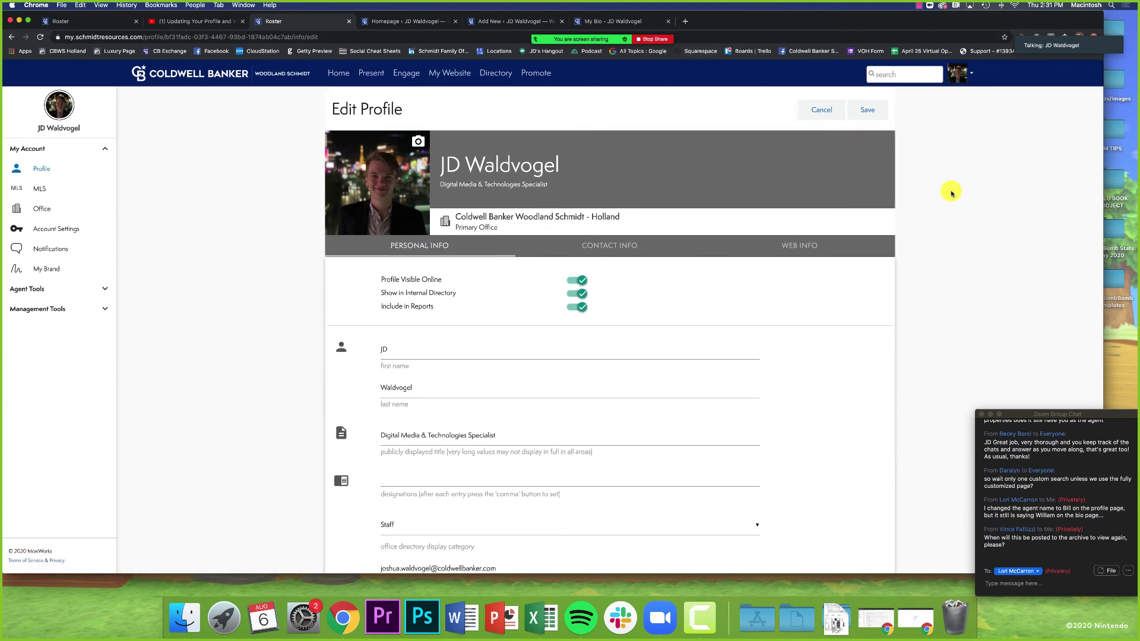
Step: Stop sharing the screen and set the chat recipient to Everyone
left_click(648, 39)
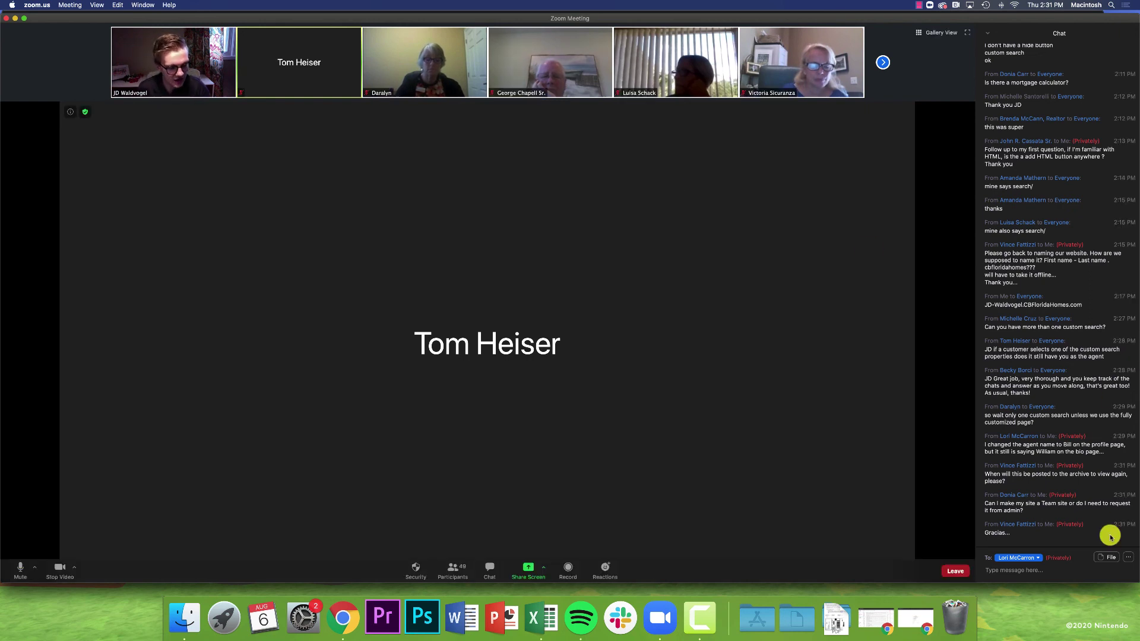
left_click(1020, 558)
scroll(1044, 448, "up", 10)
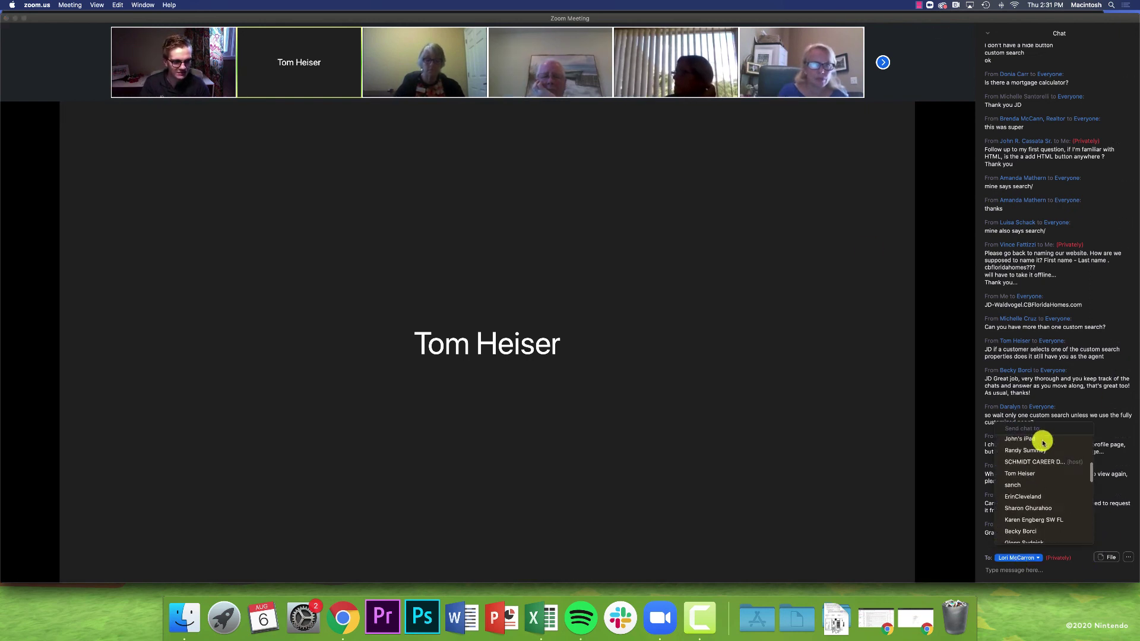
left_click(1043, 440)
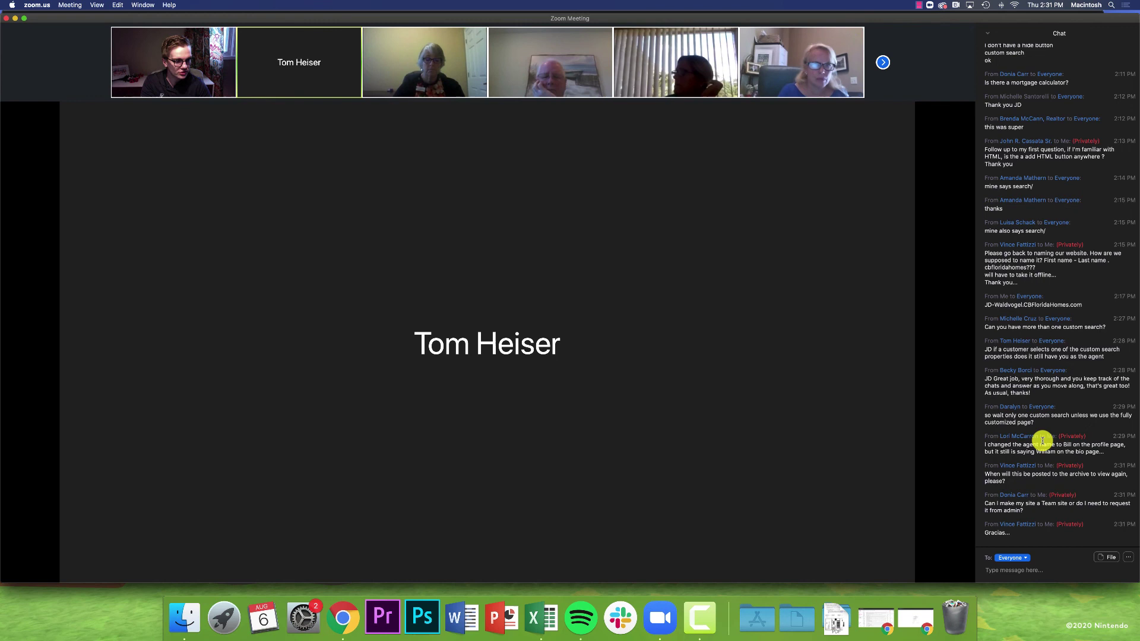
Step: Send the contact e-mail address to everyone in the meeting chat
left_click(1031, 569)
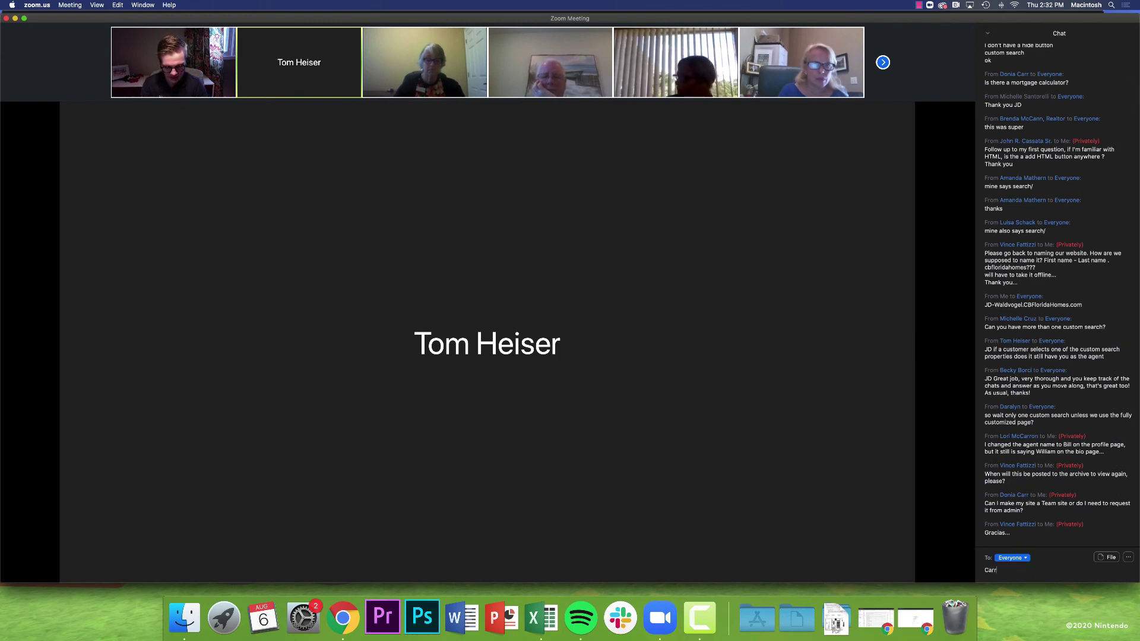
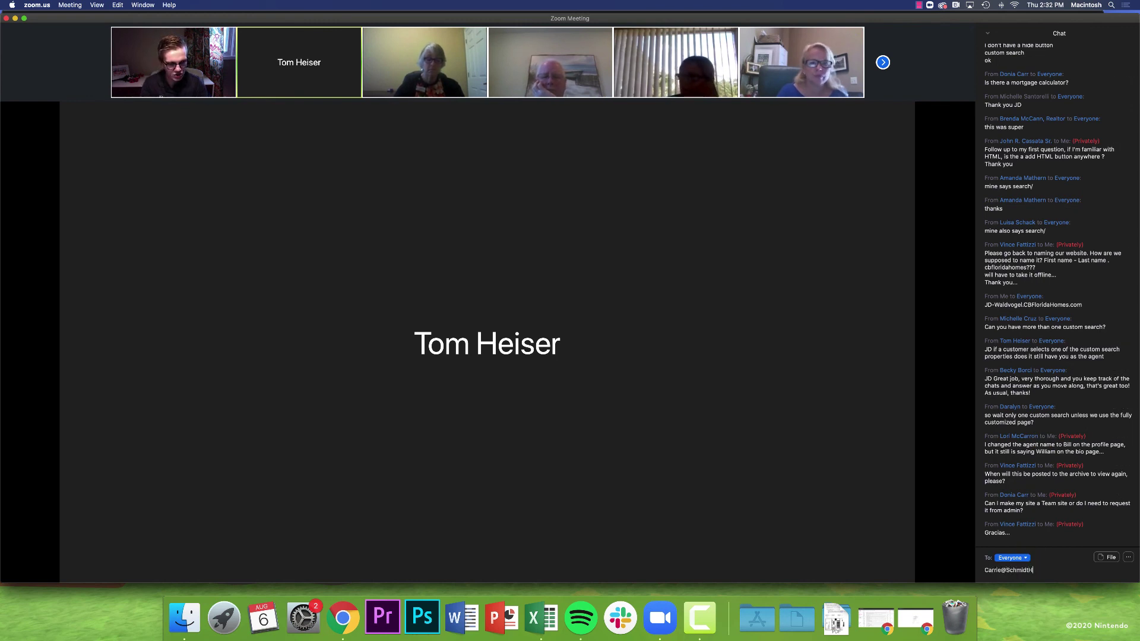
key("Return")
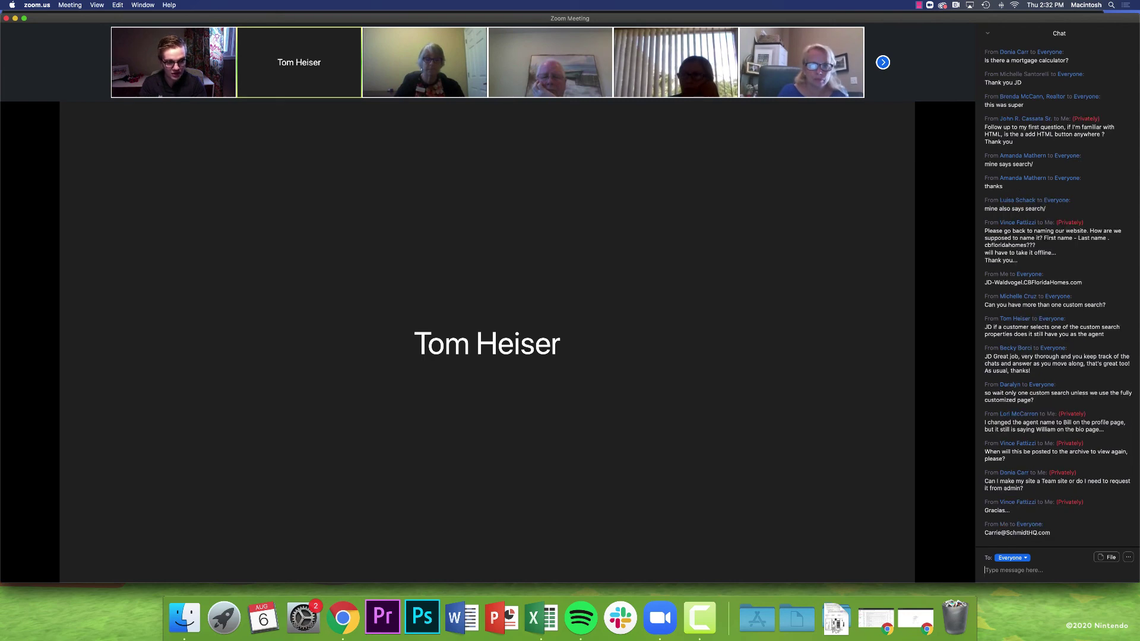